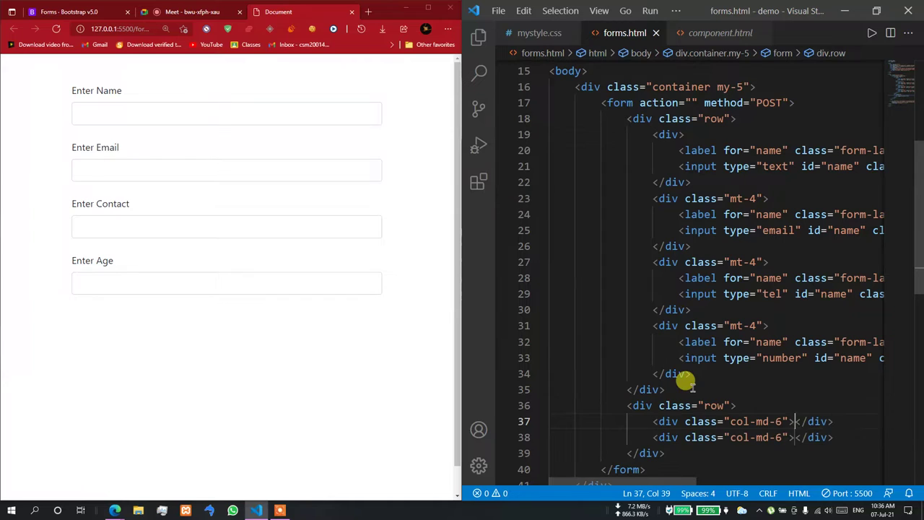
- Copy the mt-4 Enter Age field block into both col-md-6 columns
key("Return")
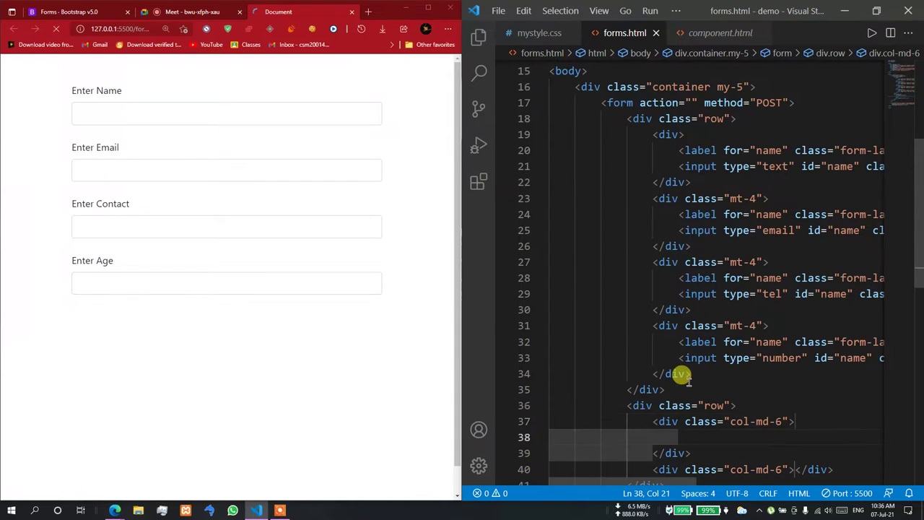
left_click_drag(656, 329, 679, 432)
key("ctrl+c")
scroll(679, 425, "down", 3)
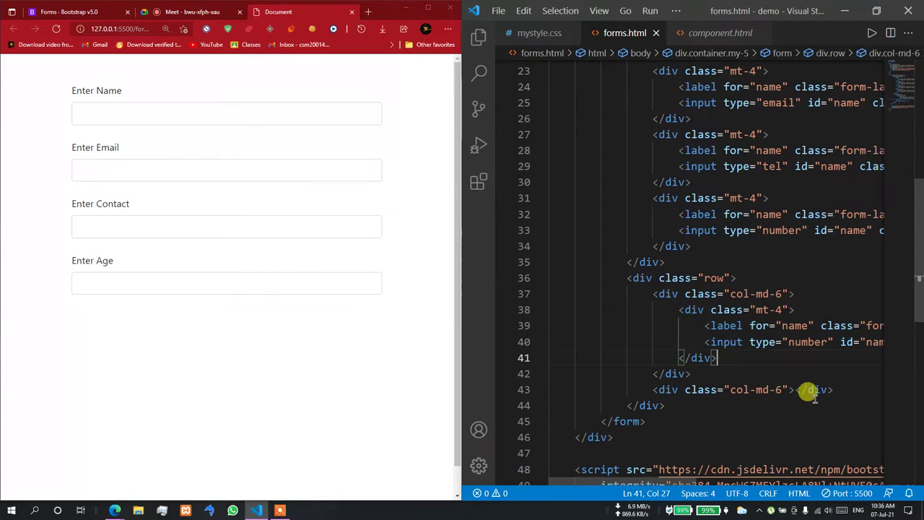
left_click(790, 389)
key("Return")
key("ctrl+v")
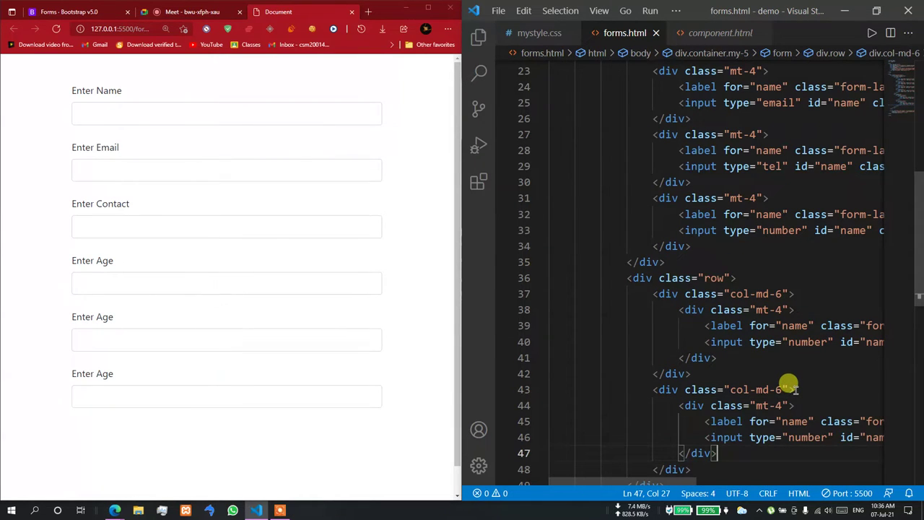
- Check the two side-by-side Age fields in the widened Edge preview, then maximize VS Code
left_click_drag(459, 221, 527, 223)
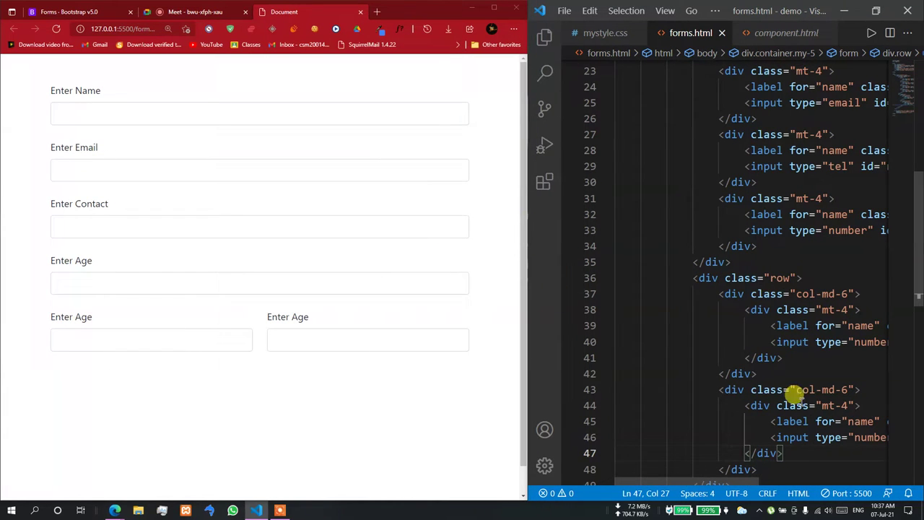
left_click_drag(712, 482, 777, 470)
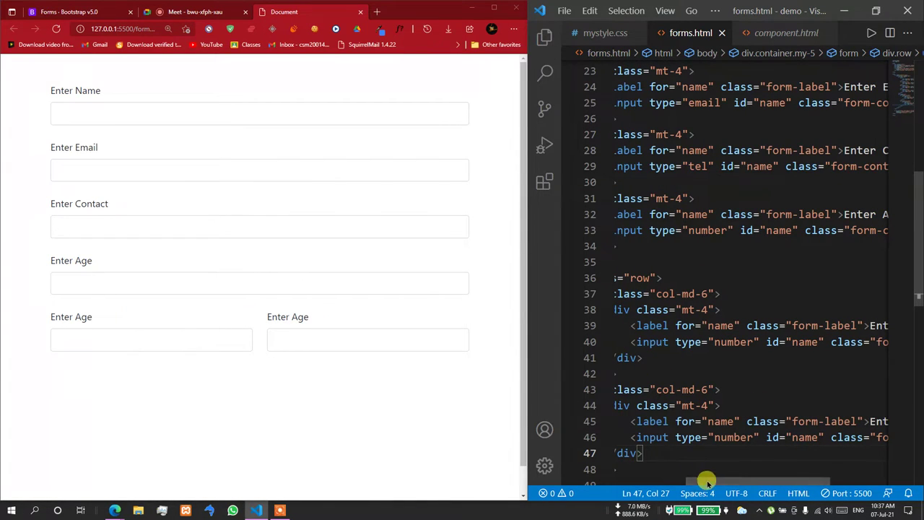
left_click_drag(701, 481, 691, 483)
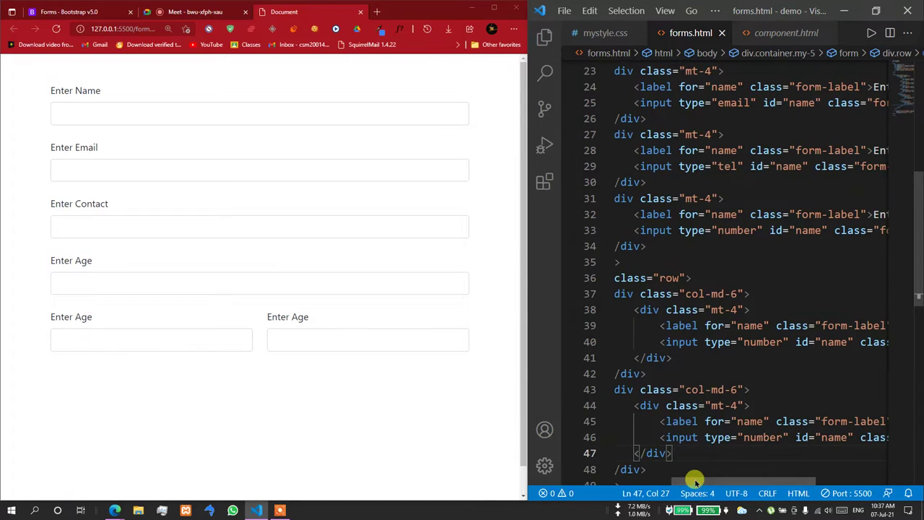
left_click(493, 7)
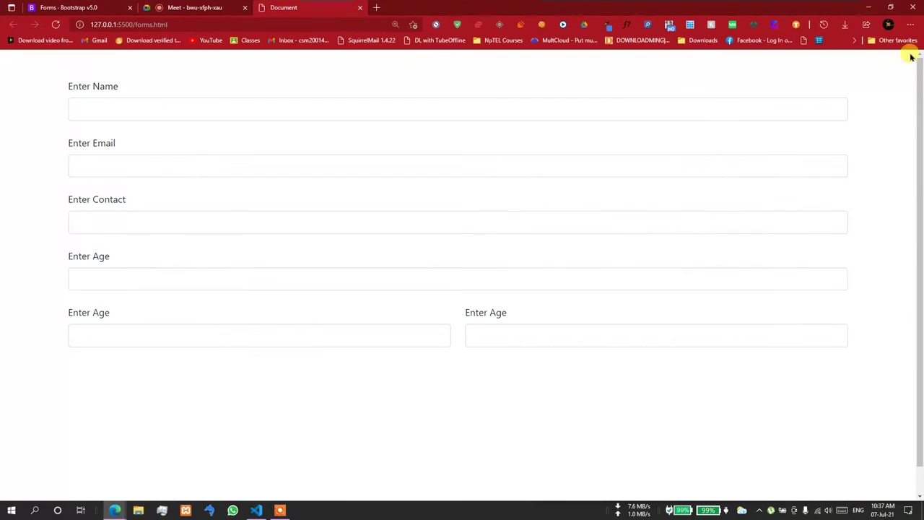
left_click(256, 509)
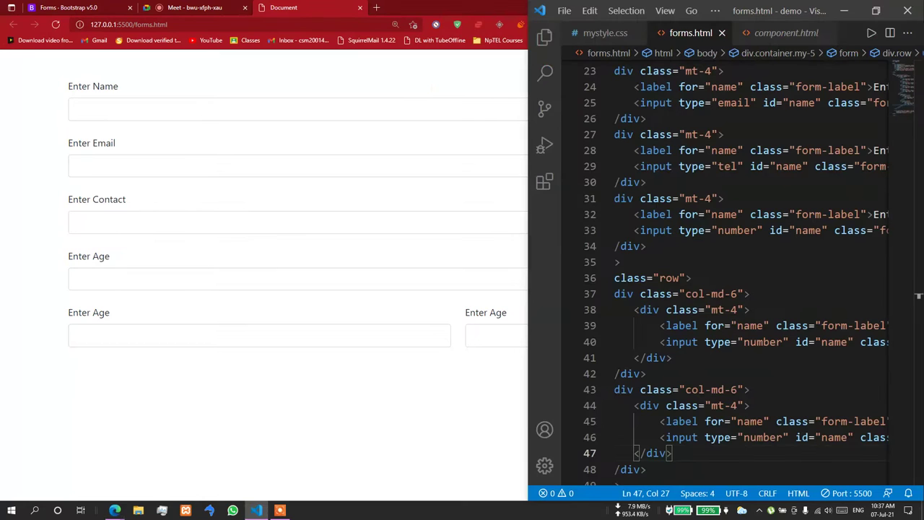
left_click(881, 13)
scroll(366, 421, "down", 2)
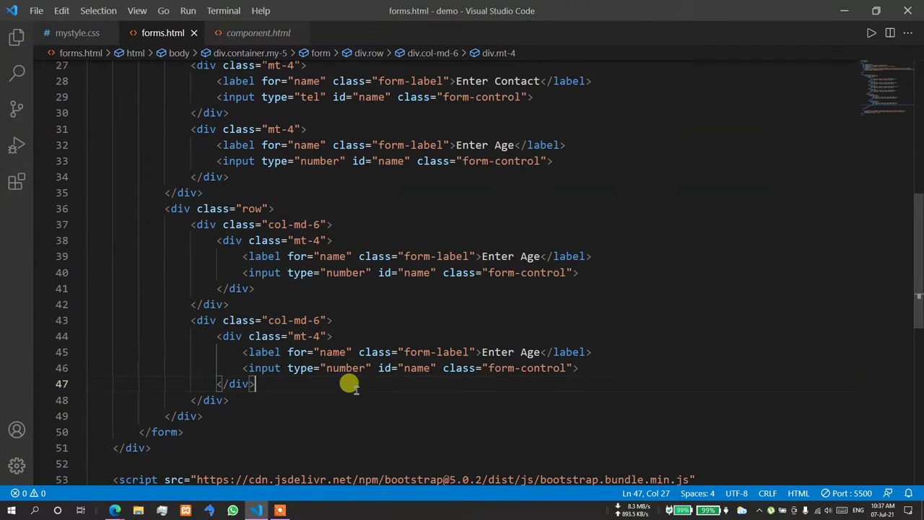
- Replace the first column's number input with an empty <select> element
left_click_drag(242, 272, 595, 269)
key("BackSpace")
type(",")
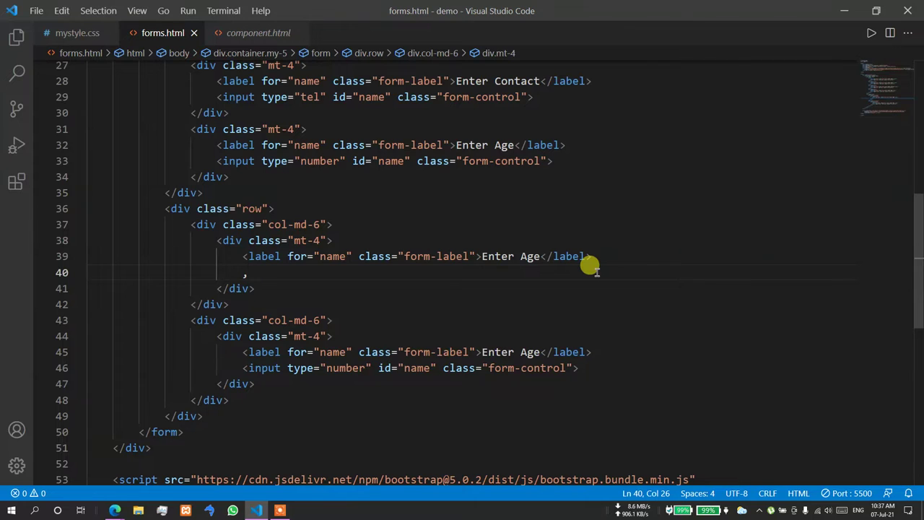
key("BackSpace")
type("<select>")
key("Return")
- Fill the select with ten lorem options using option*10>lorem2, then view it in the browser
type("I")
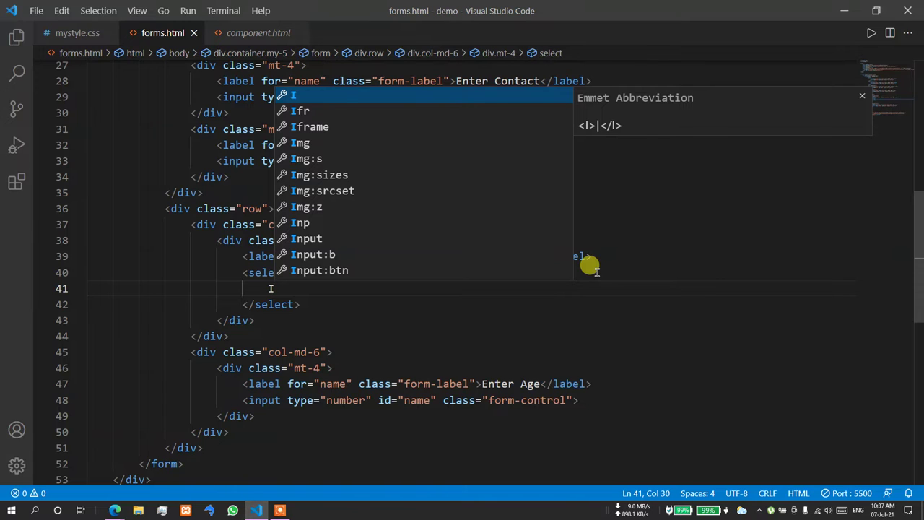
key("BackSpace")
type("Op")
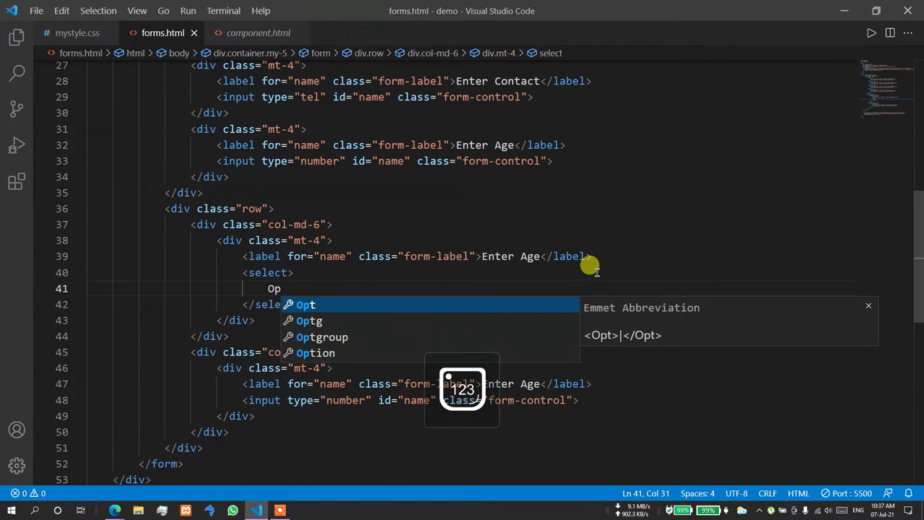
key("BackSpace")
key("BackSpace")
type("op")
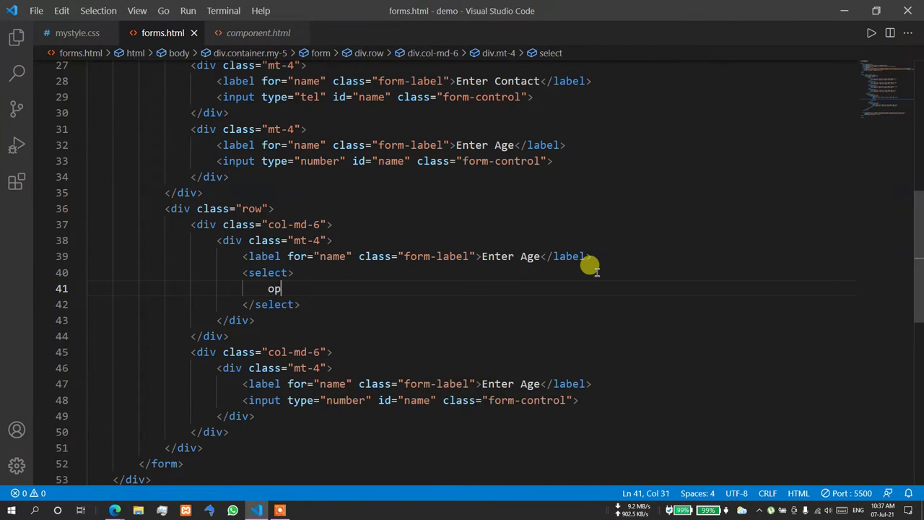
type("roption")
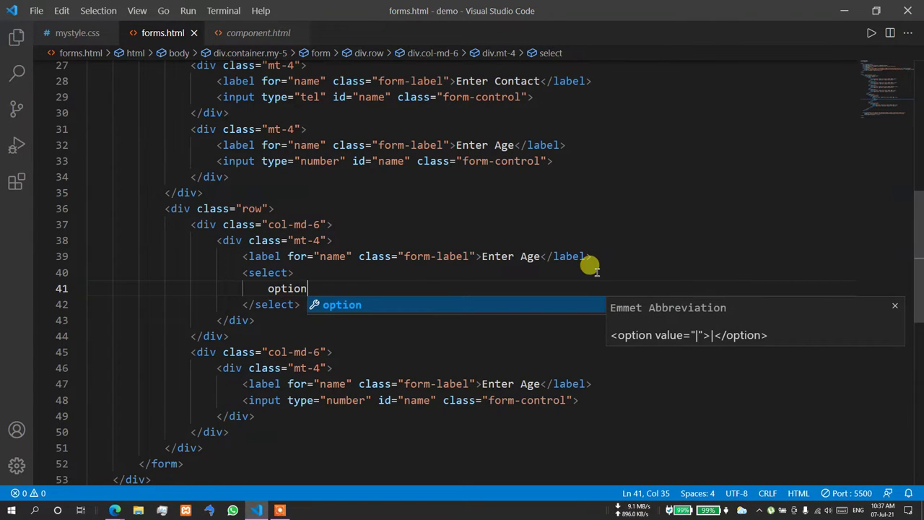
type("*10")
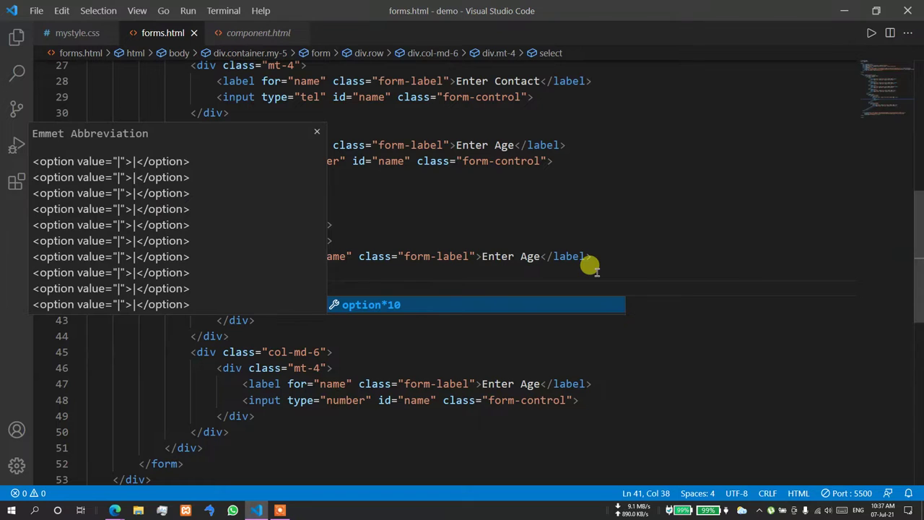
type(">")
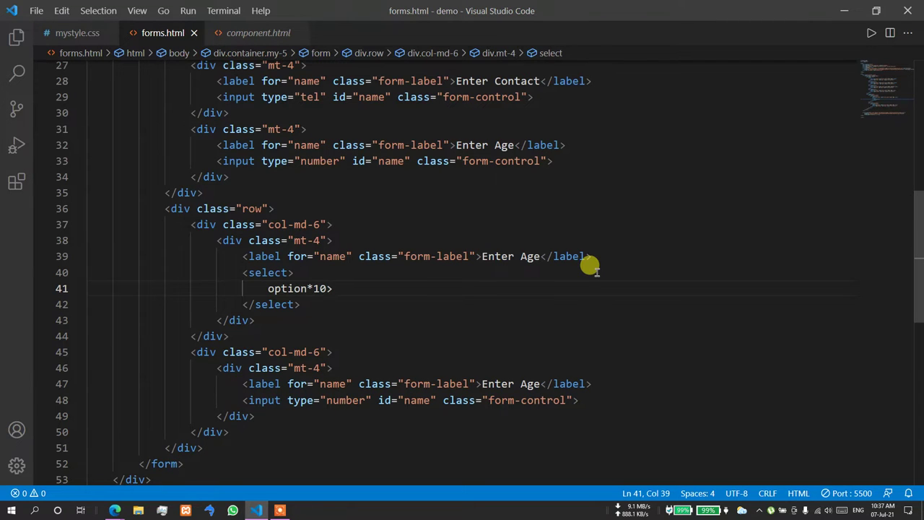
type("lorem2")
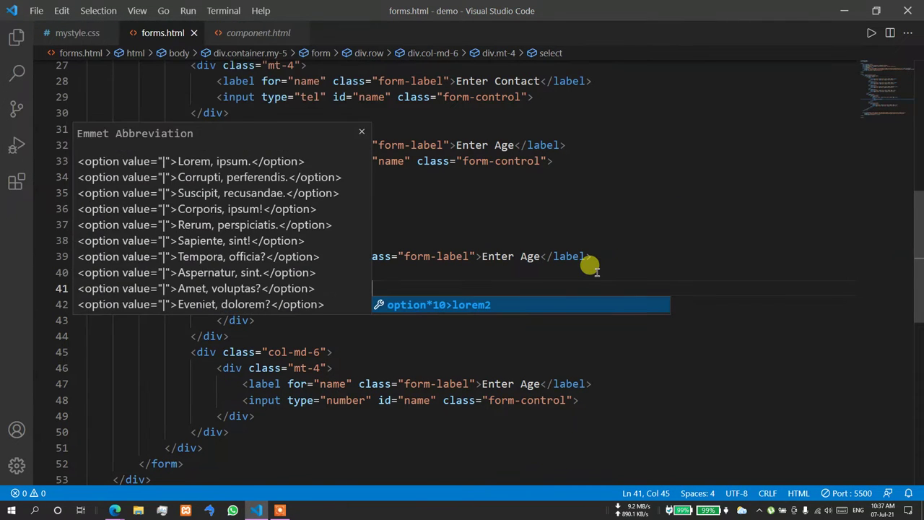
key("Tab")
left_click(615, 222)
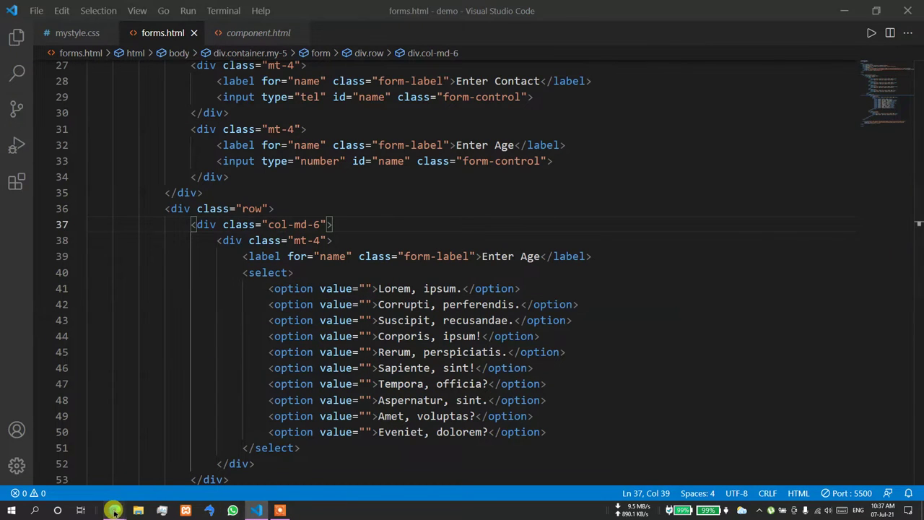
mouse_move(115, 510)
left_click(87, 476)
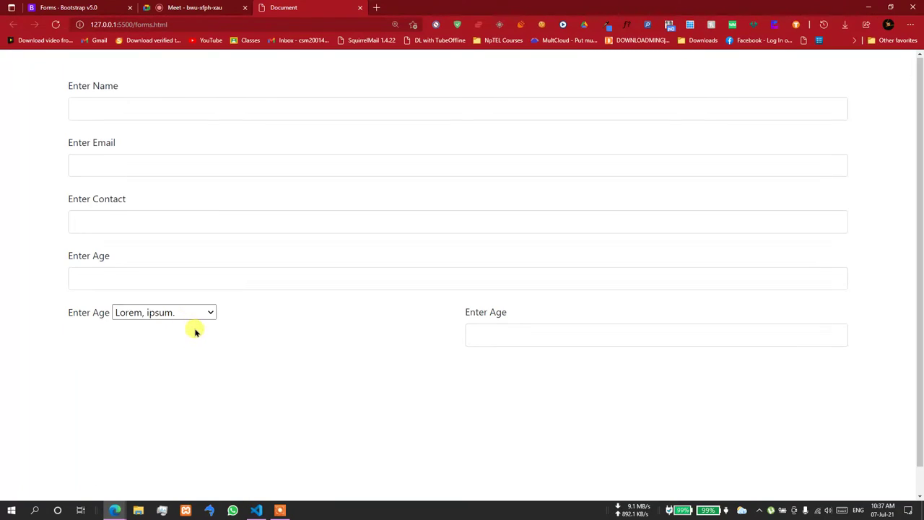
- Give the <select> the class "form-control"
key("alt+Tab")
left_click(290, 273)
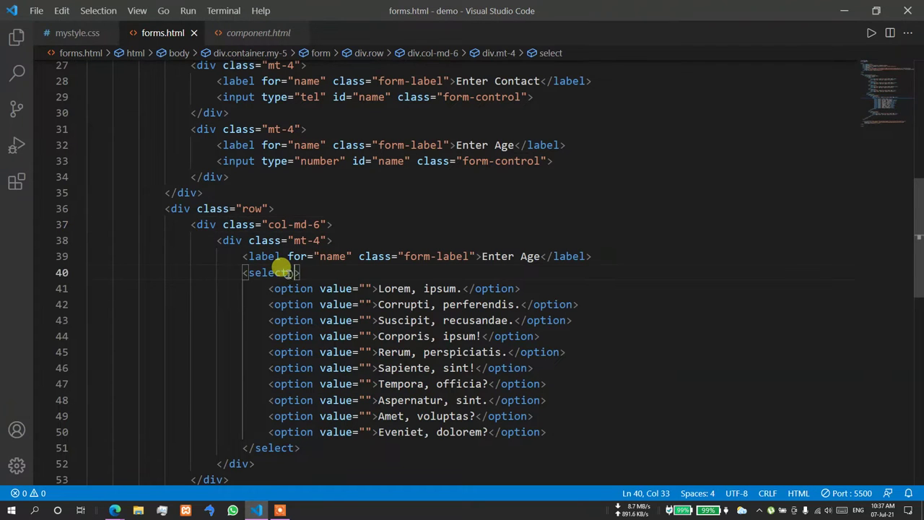
type("cl")
key("Return")
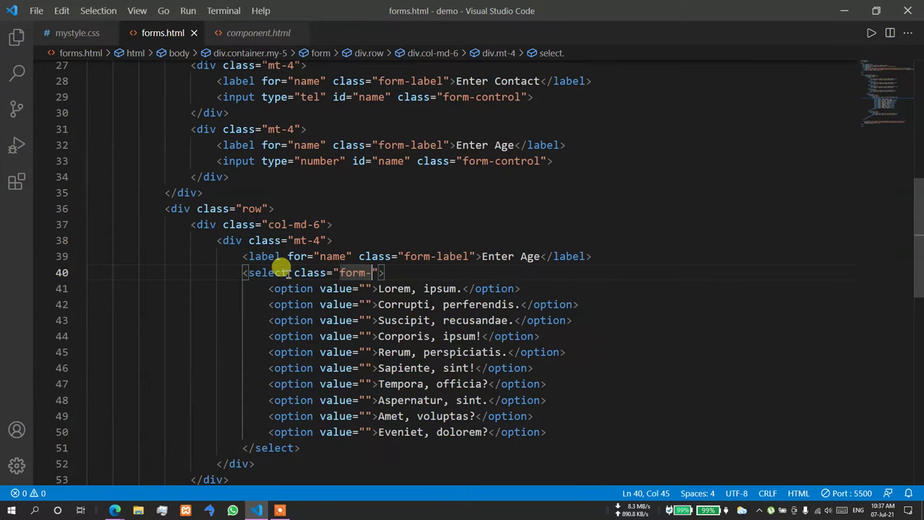
type("form-control")
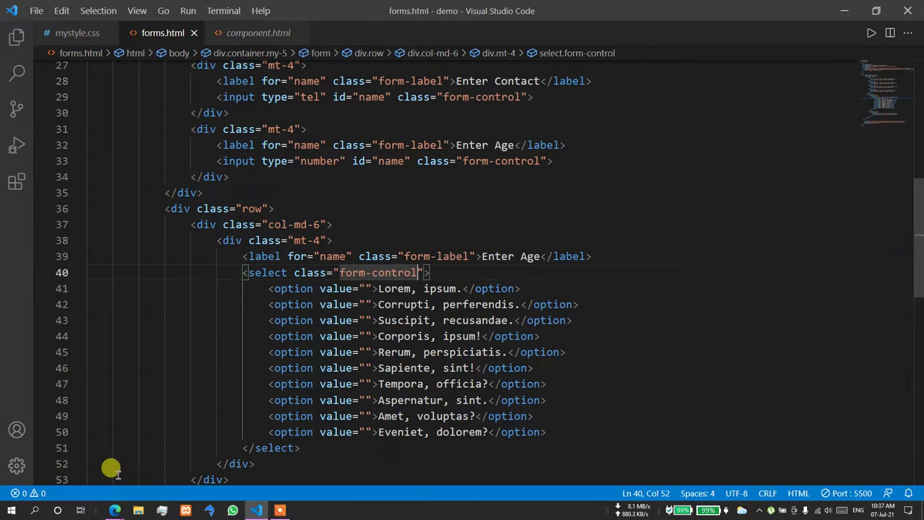
- Test the dropdown in Edge by picking "Tempora, officia?" and then "Suscipit, recusandae."
mouse_move(109, 503)
left_click(92, 489)
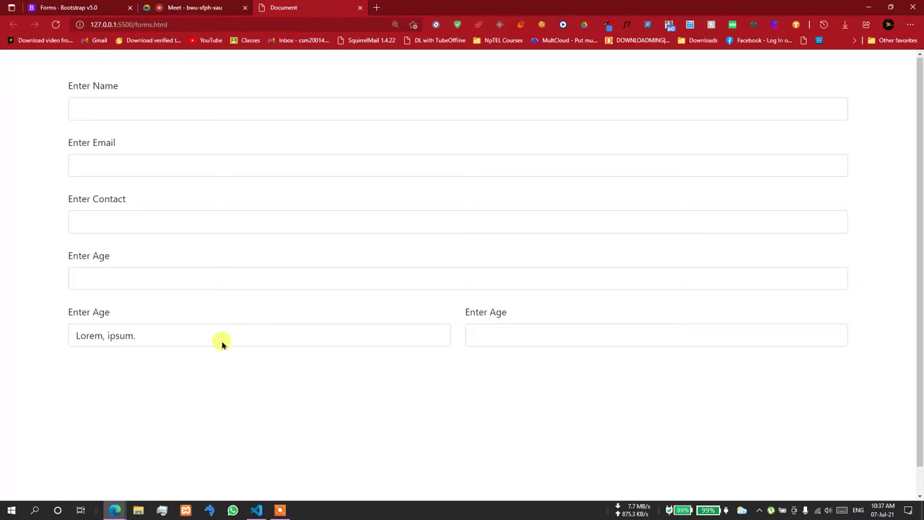
left_click(252, 344)
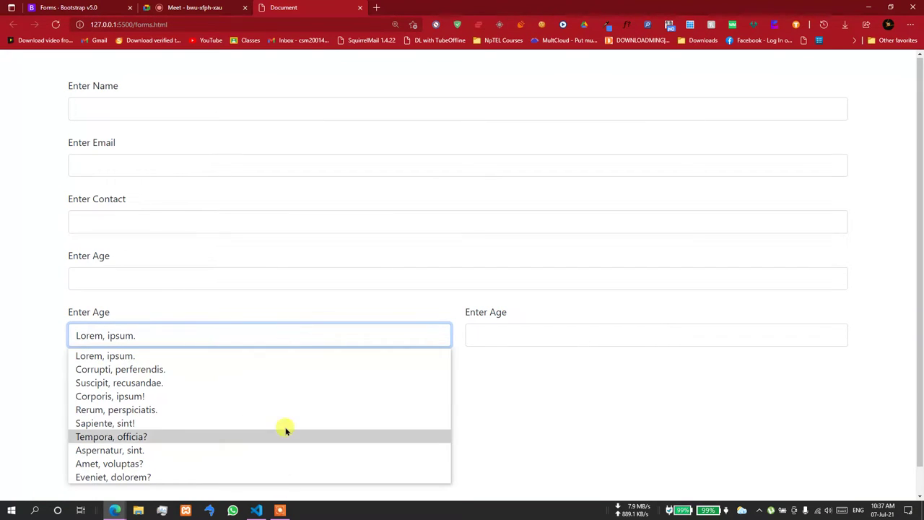
left_click(241, 435)
left_click(186, 334)
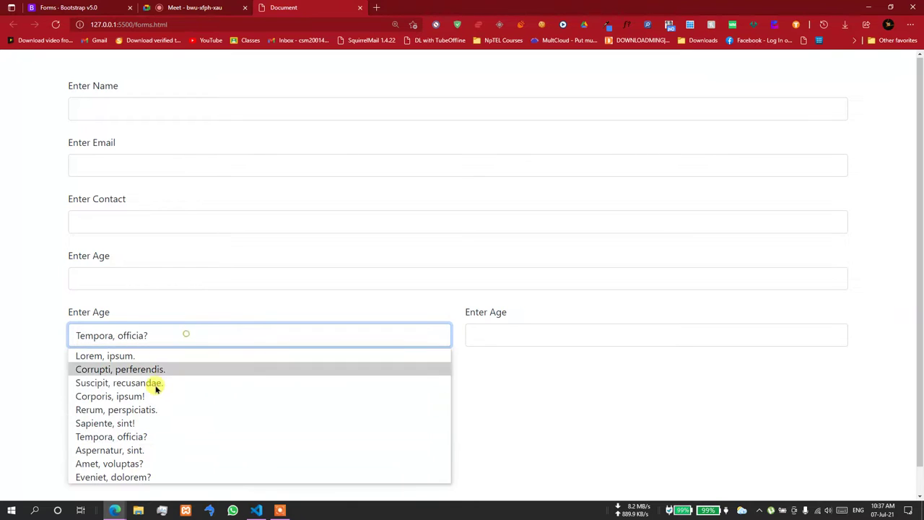
left_click(155, 383)
- Back in forms.html, start a new line right after the <select> tag
left_click(256, 511)
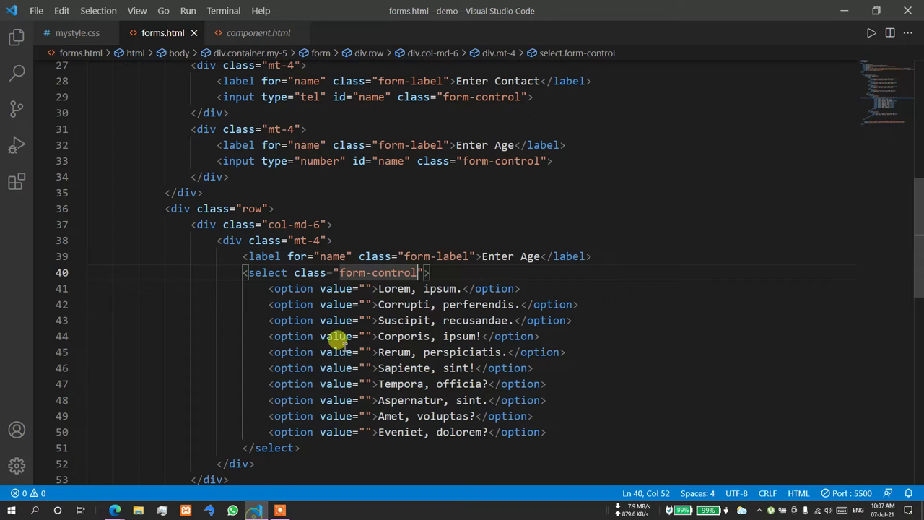
left_click(436, 271)
key("Return")
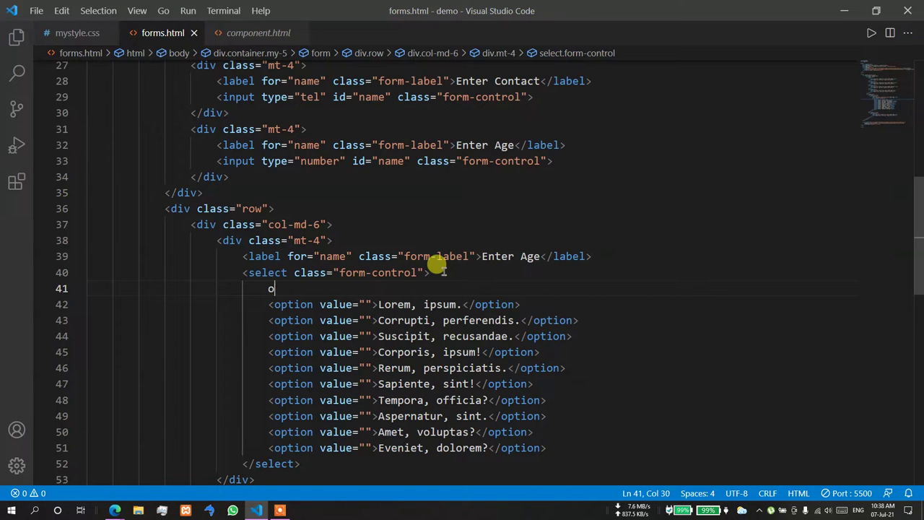
- Add a first option reading "Select Option" above the lorem options
type("opt")
key("Tab")
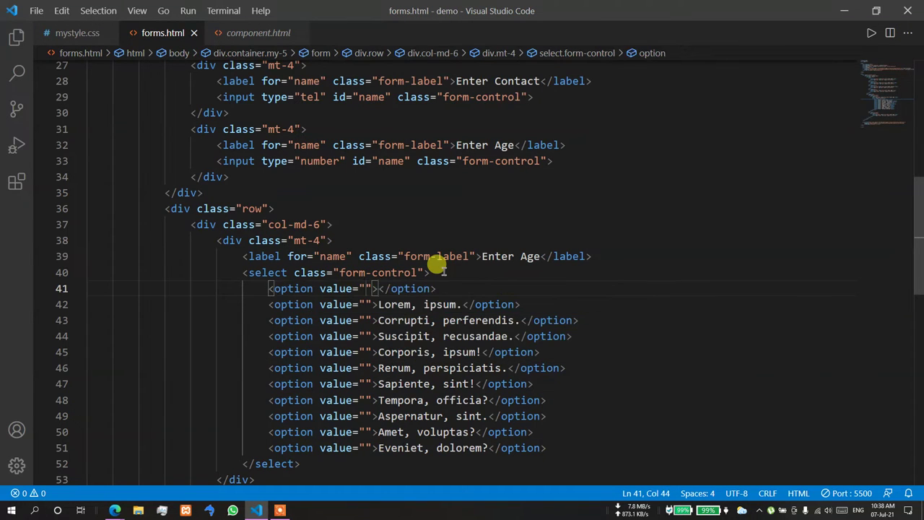
type("Select o")
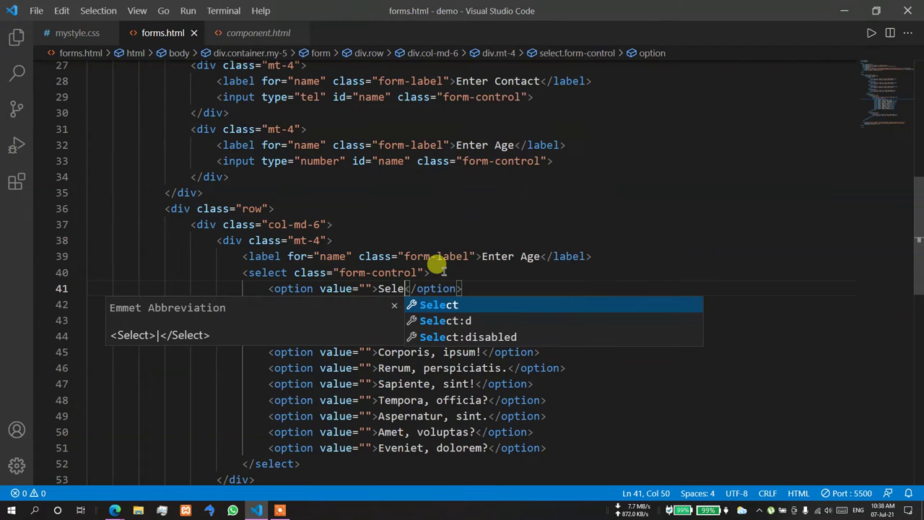
key("BackSpace")
type("Op")
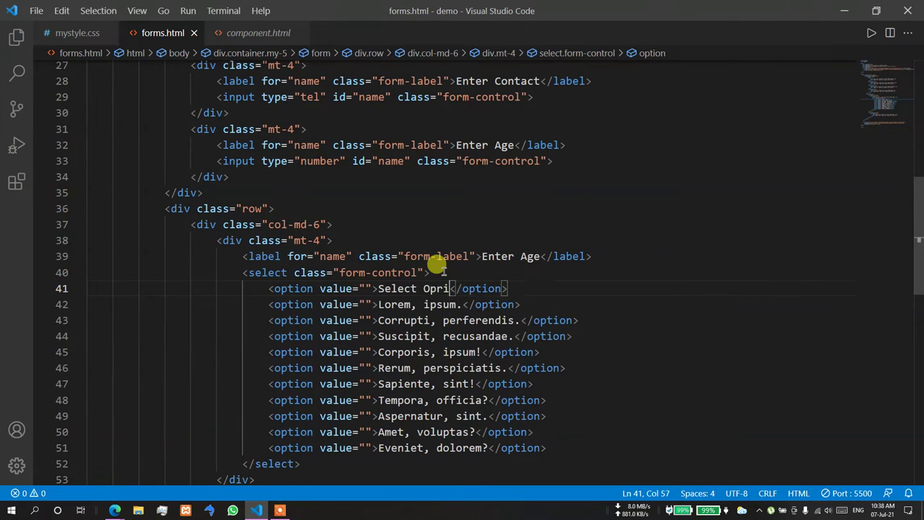
type("tion")
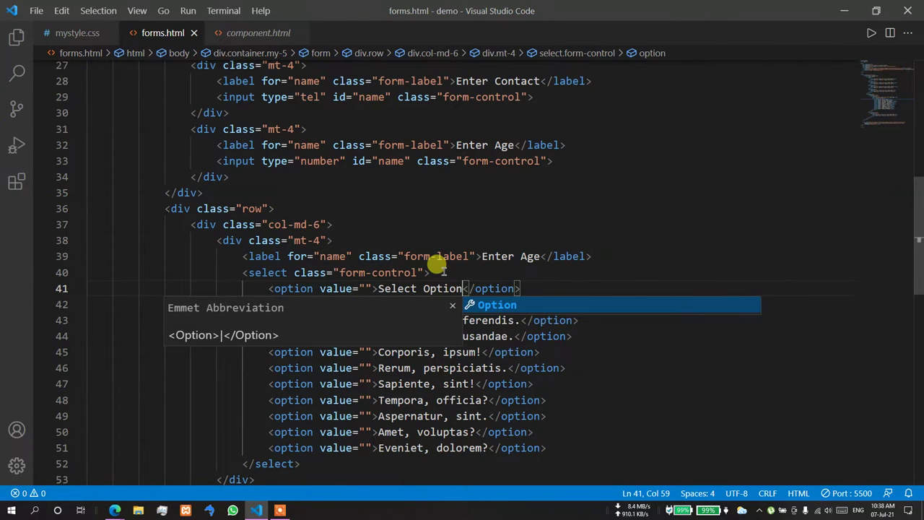
key("Escape")
- Mark the Select Option entry as selected and disabled, then view the form preview
left_click(444, 272)
left_click(370, 289)
type("sle")
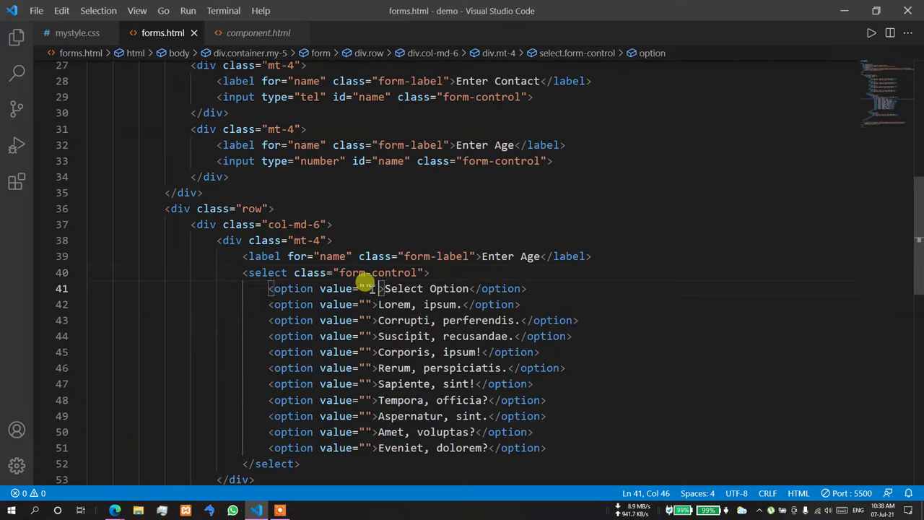
key("Return")
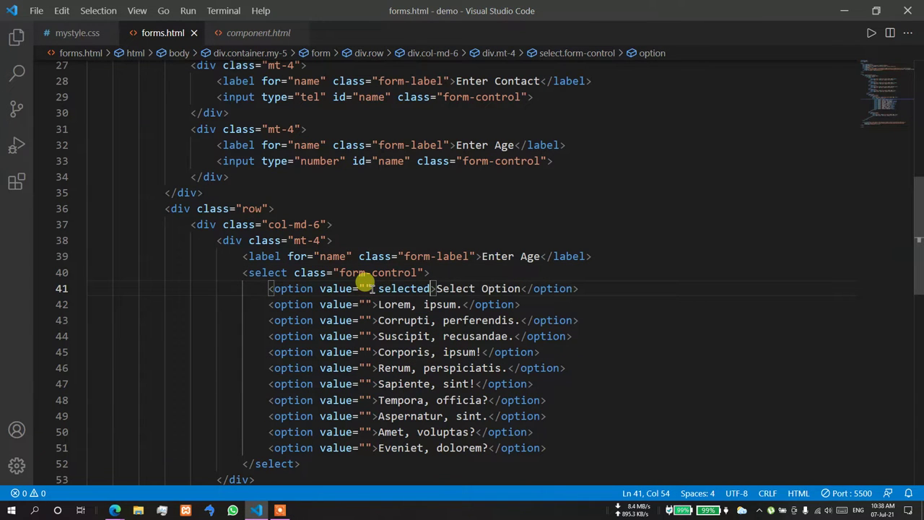
type("dis")
key("Return")
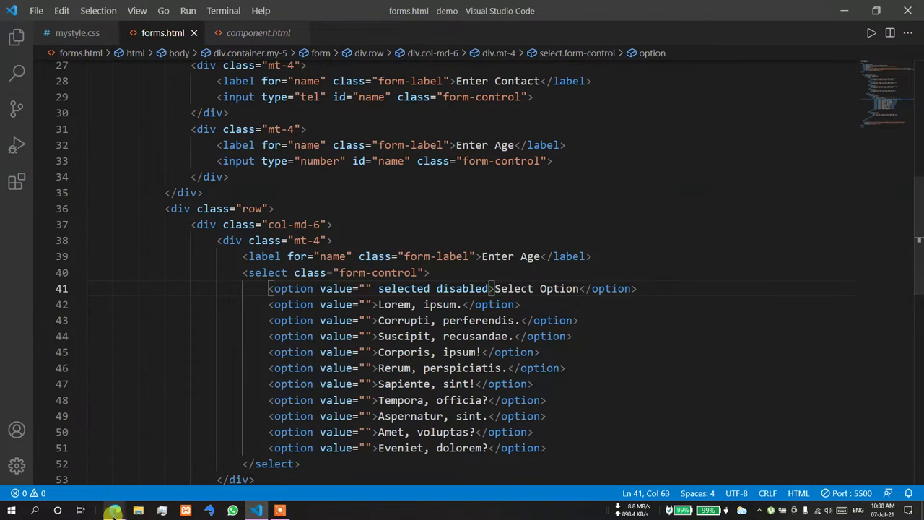
mouse_move(115, 510)
left_click(66, 484)
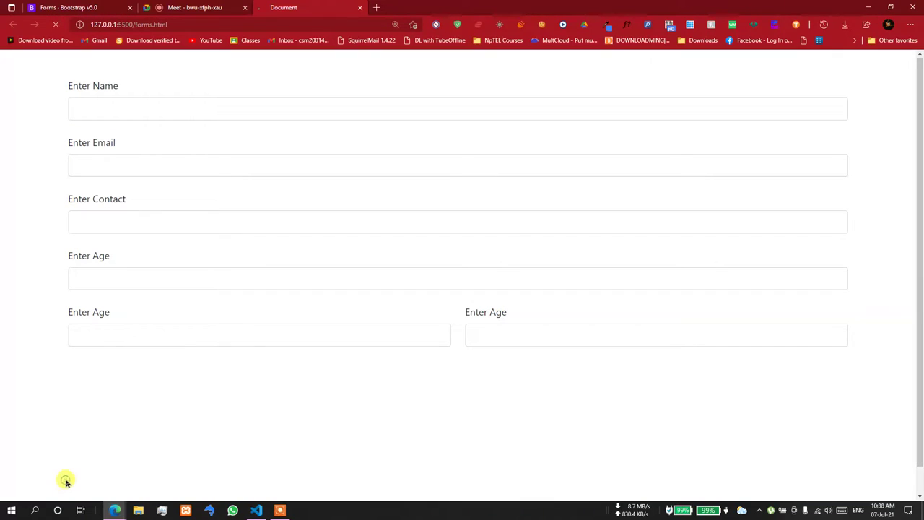
- Pick "Corrupti, perferendis." in the dropdown, then reopen it twice while keeping that choice
left_click(141, 340)
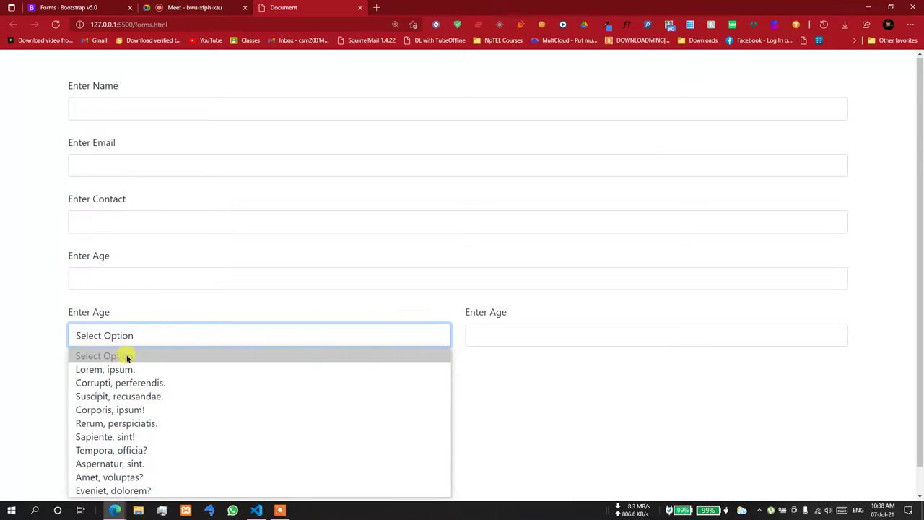
left_click(120, 383)
left_click(117, 339)
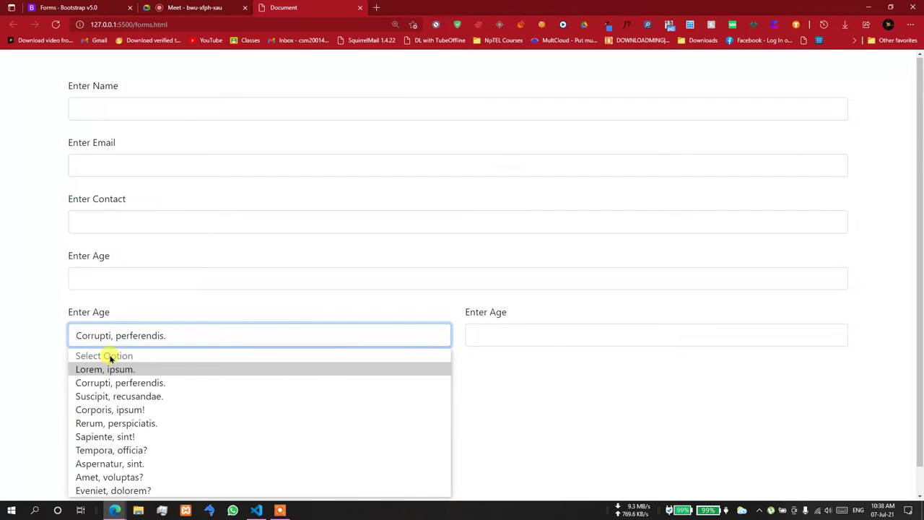
left_click(109, 381)
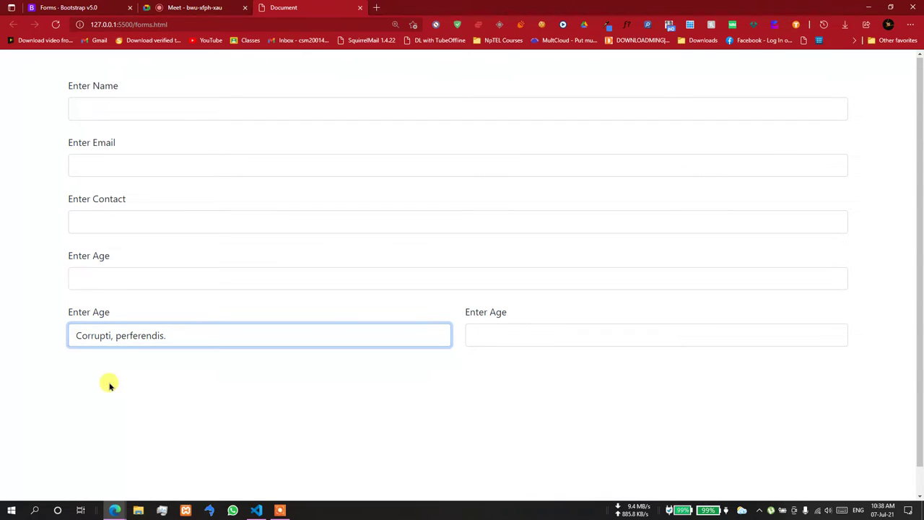
left_click(109, 341)
left_click(110, 382)
- Try Corporis, ipsum!, Sapiente, sint! and Tempora, officia?, end on Aspernatur, sint., and return to the editor
left_click(110, 340)
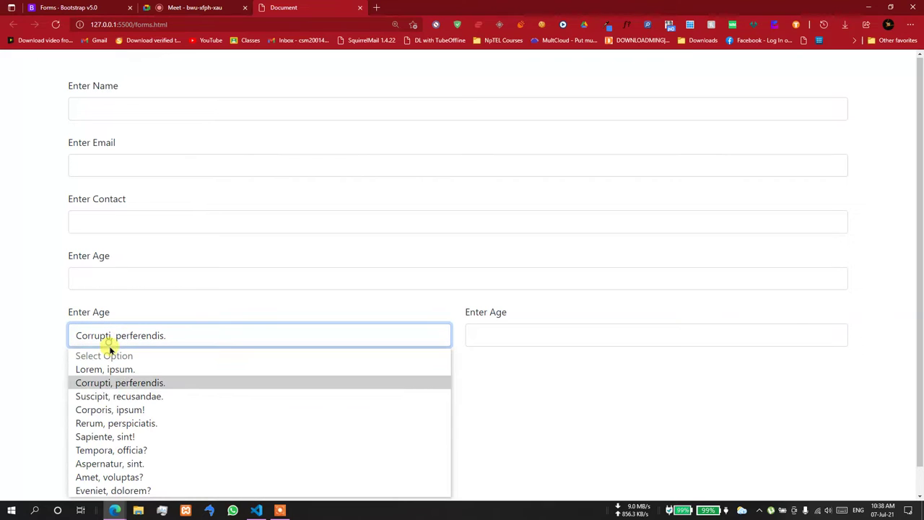
left_click(107, 408)
left_click(124, 336)
left_click(110, 434)
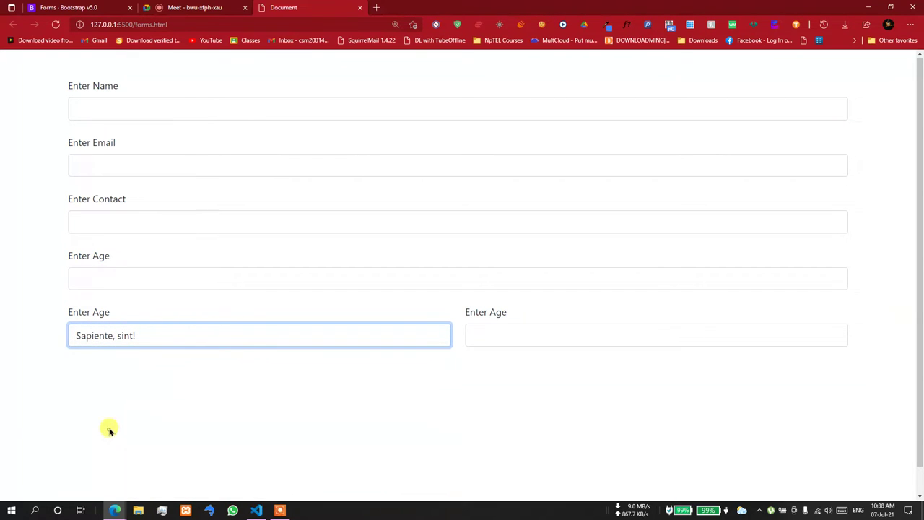
left_click(128, 339)
left_click(129, 436)
left_click(134, 333)
left_click(123, 448)
left_click(212, 331)
left_click(176, 463)
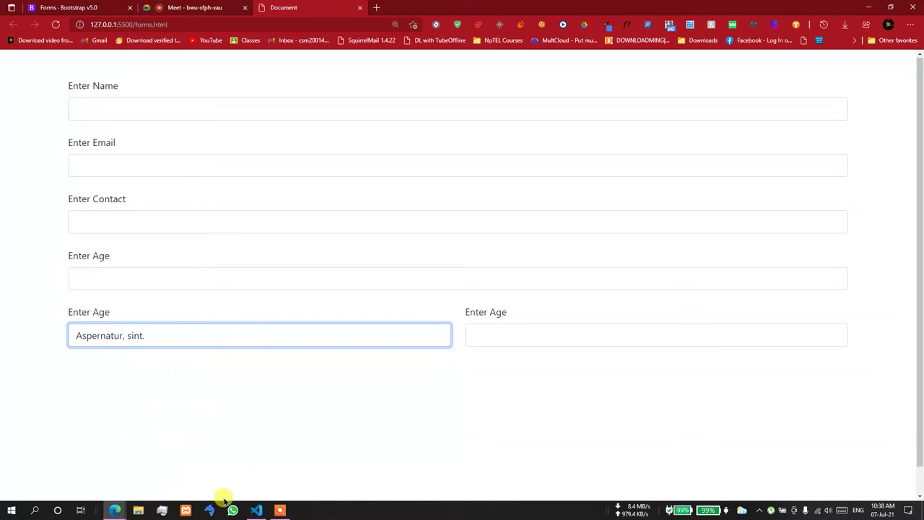
left_click(257, 510)
scroll(353, 286, "down", 2)
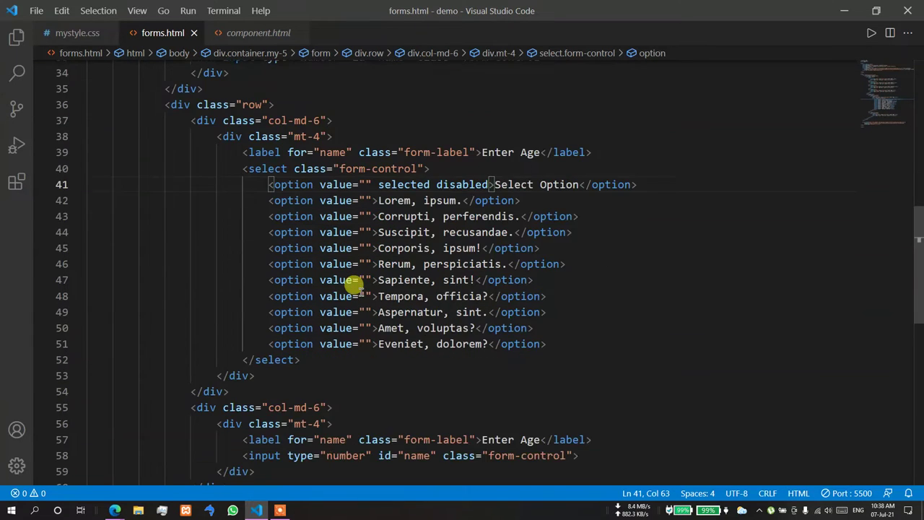
scroll(354, 286, "down", 2)
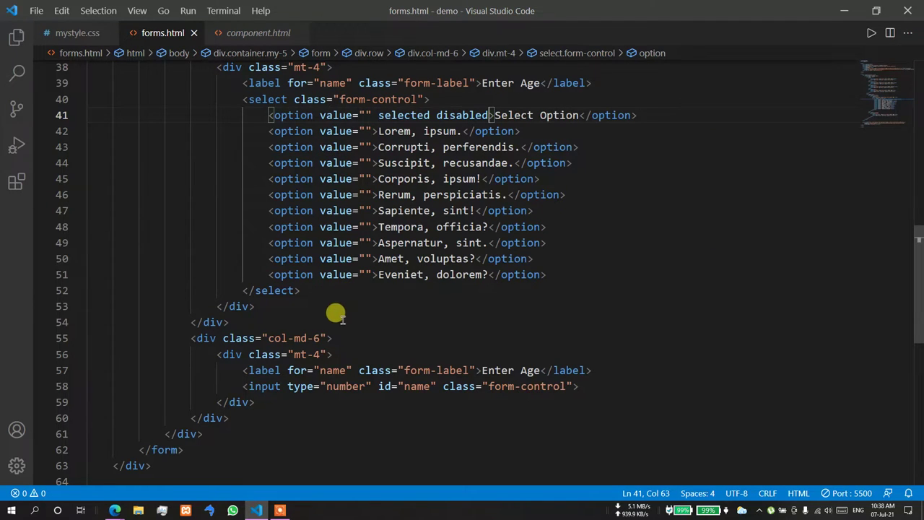
mouse_move(292, 364)
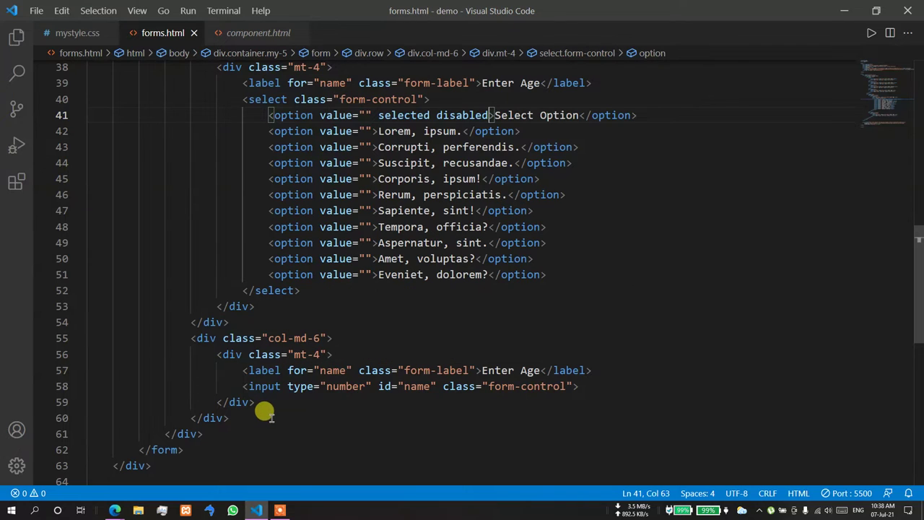
mouse_move(242, 374)
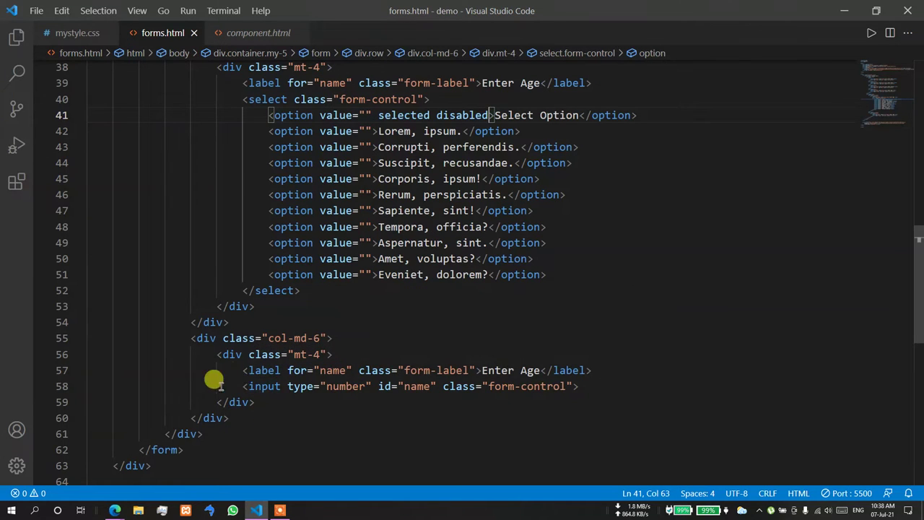
- Remove the second column's Enter Age label and input, clearing the mt-4 wrapper line
left_click_drag(237, 372, 597, 381)
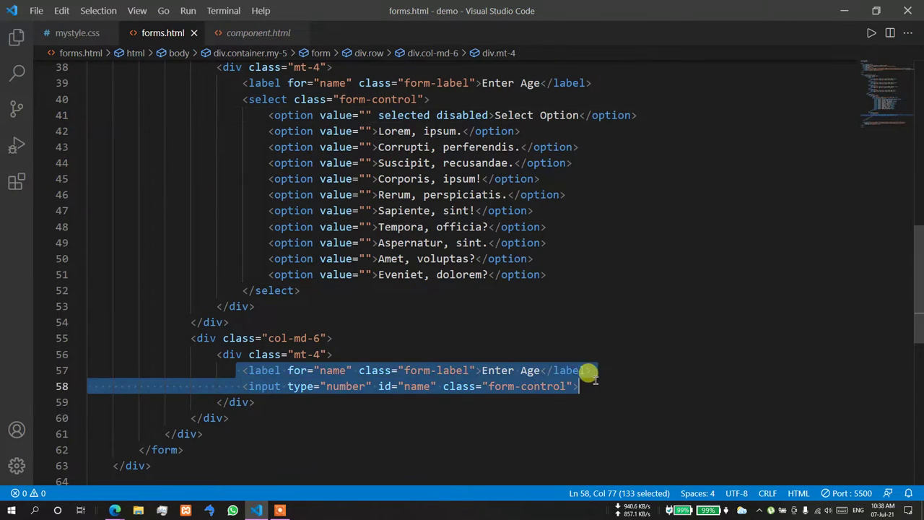
key("BackSpace")
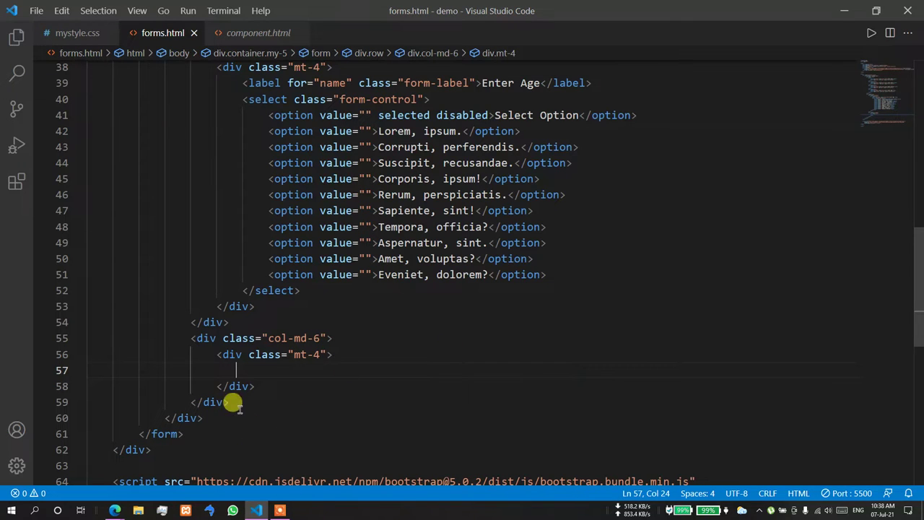
left_click_drag(216, 354, 254, 377)
type("div")
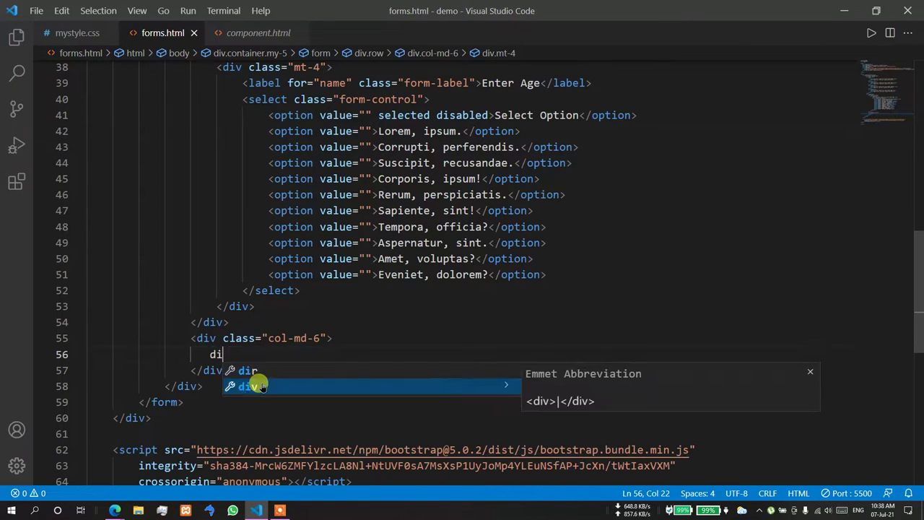
key("BackSpace")
key("BackSpace")
key("BackSpace")
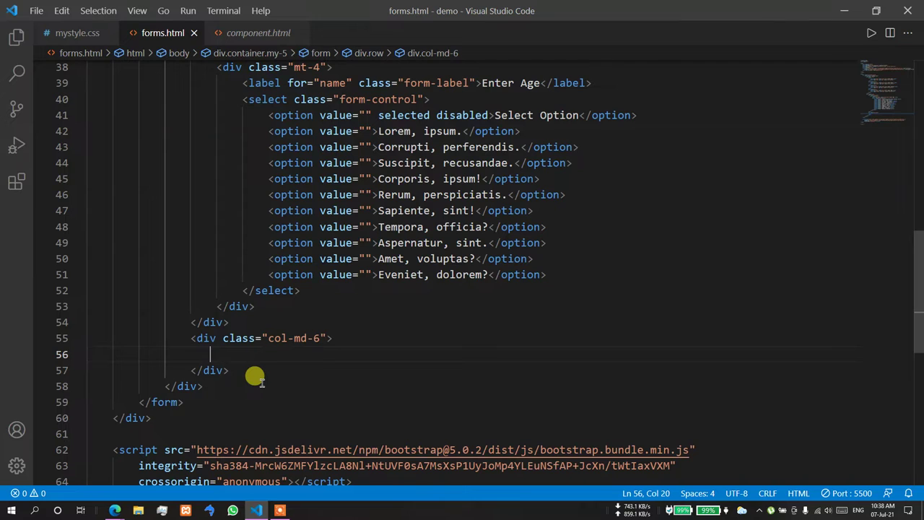
- Add a "Select Gender" label on the cleared line, with a new line below it
type("label")
key("Tab")
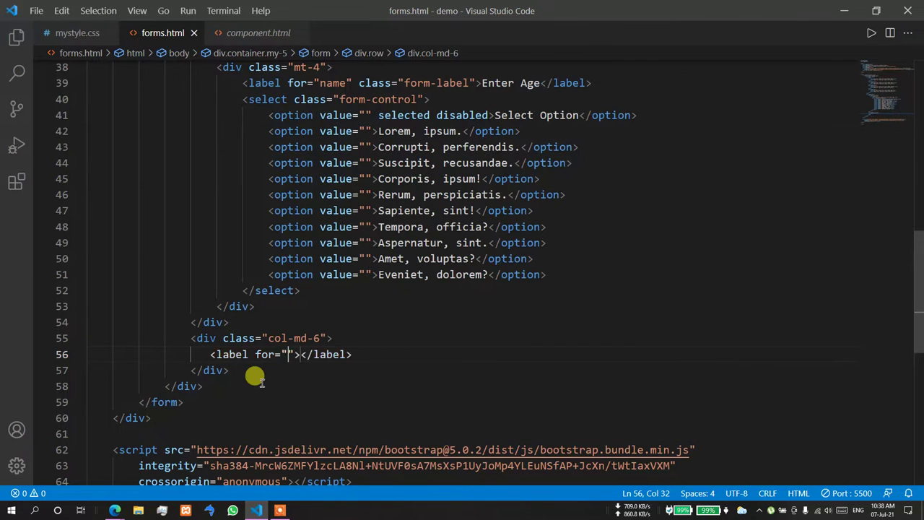
type("Select Gender")
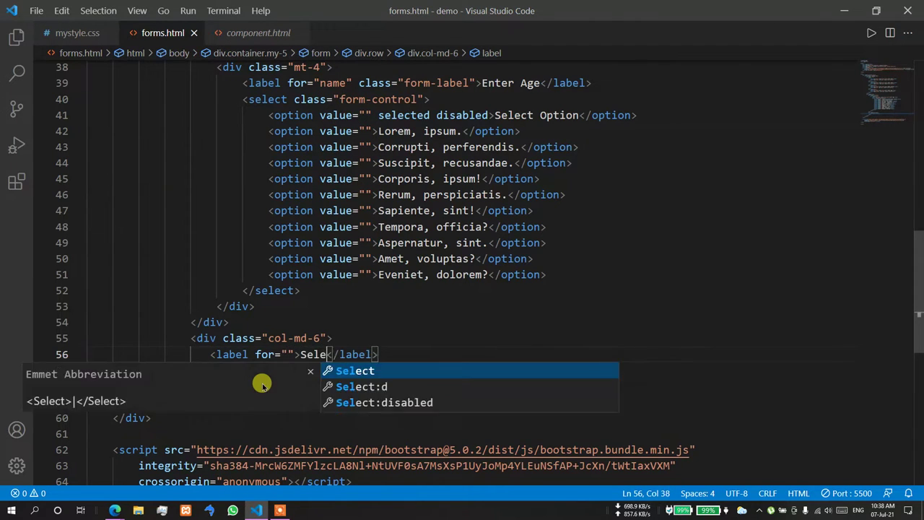
key("Right")
key("Right")
key("Right")
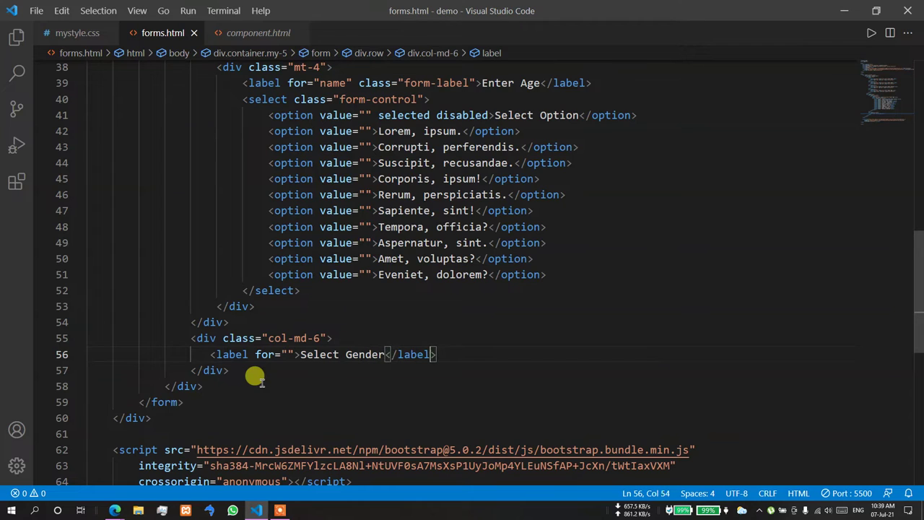
key("Right")
type("\\")
key("Return")
key("BackSpace")
key("BackSpace")
key("BackSpace")
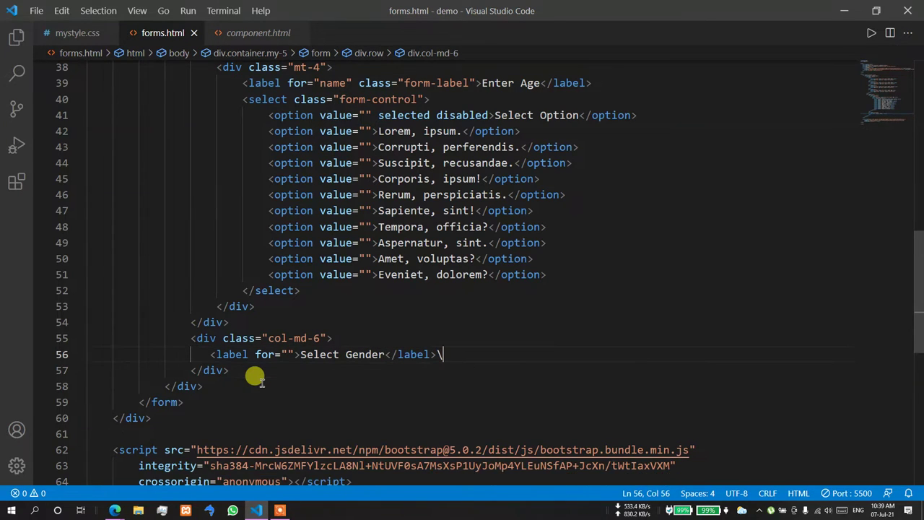
key("Return")
- Below the label, add a nested div.row holding a col-md-6 div
type("div.row")
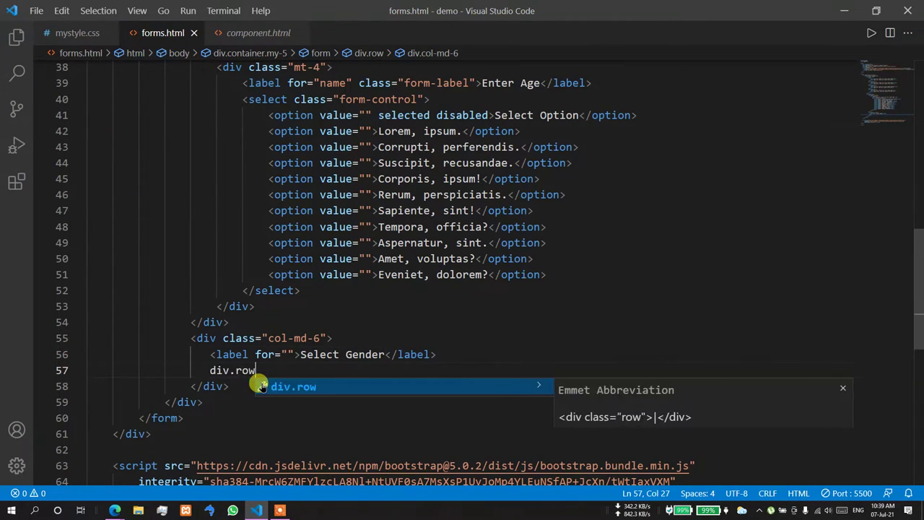
key("Tab")
key("Return")
type("div.col")
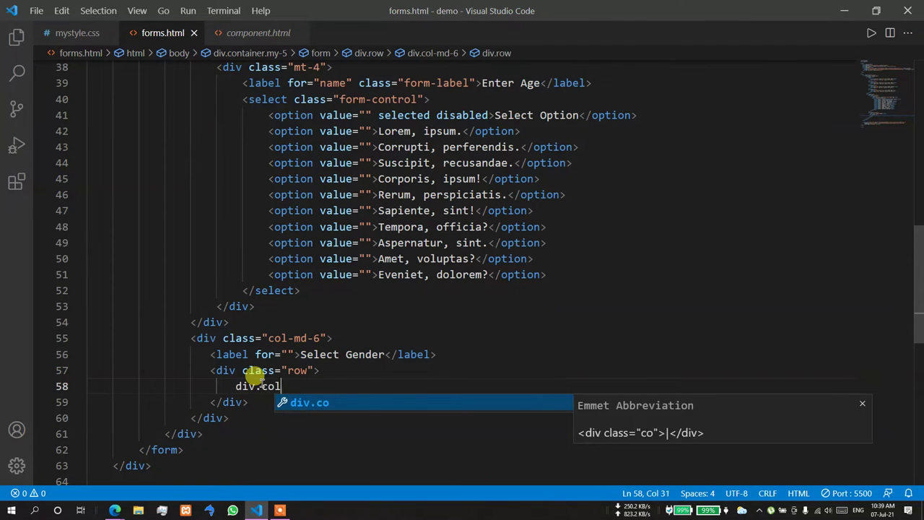
type("-md-6")
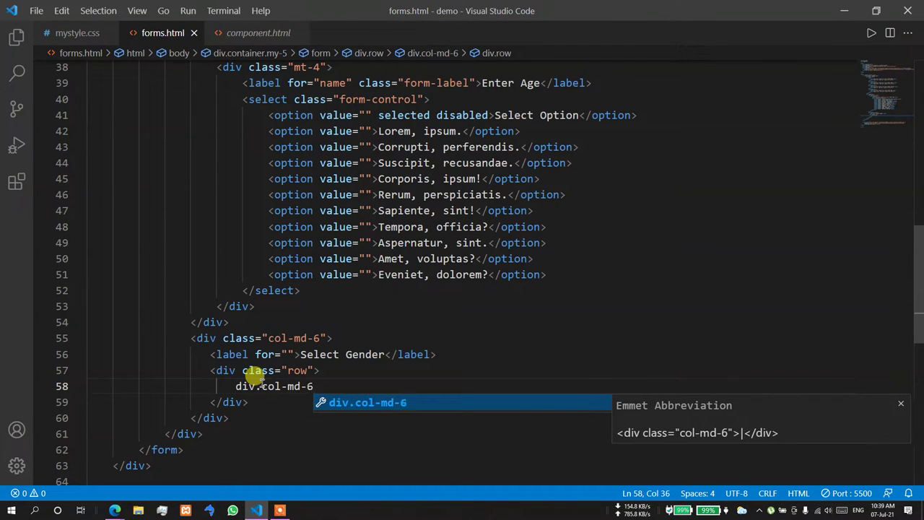
key("Tab")
key("End")
key("Return")
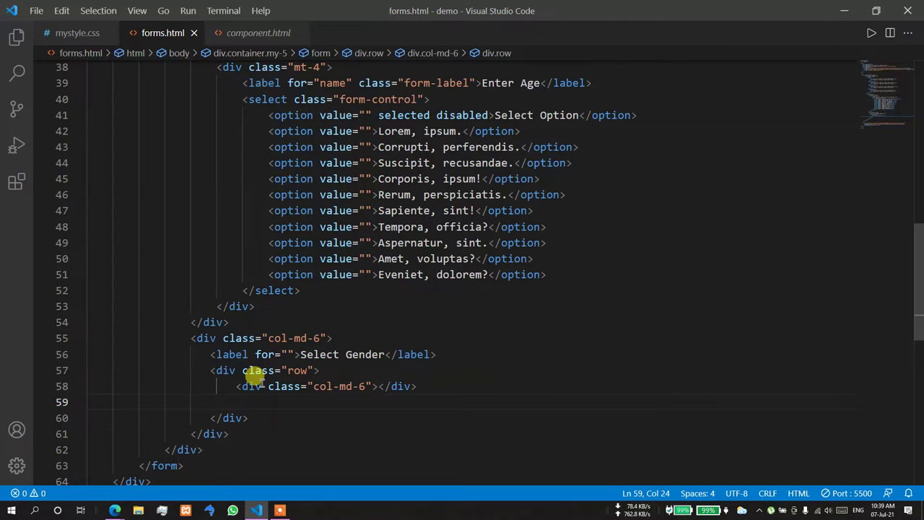
- Duplicate the col-md-6 div to create a second empty column
left_click_drag(236, 386, 275, 386)
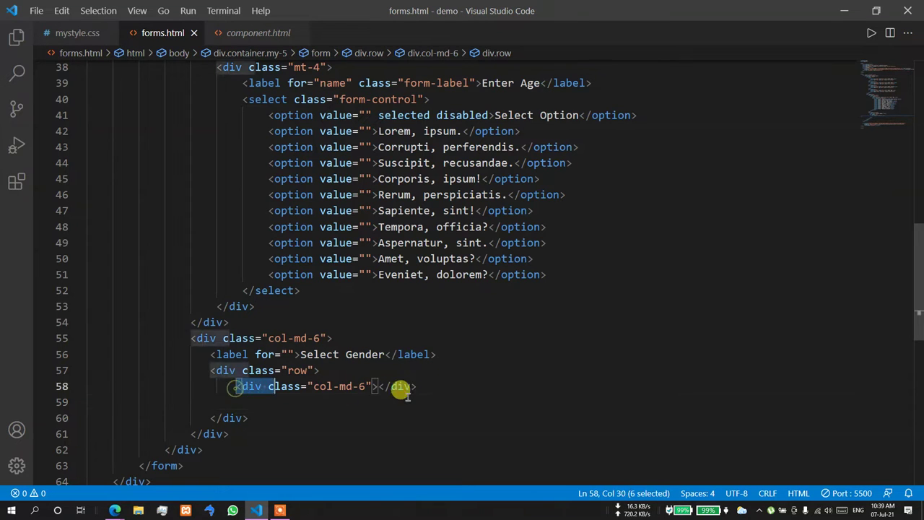
left_click_drag(402, 388, 429, 386)
key("ctrl+c")
left_click(268, 402)
key("ctrl+v")
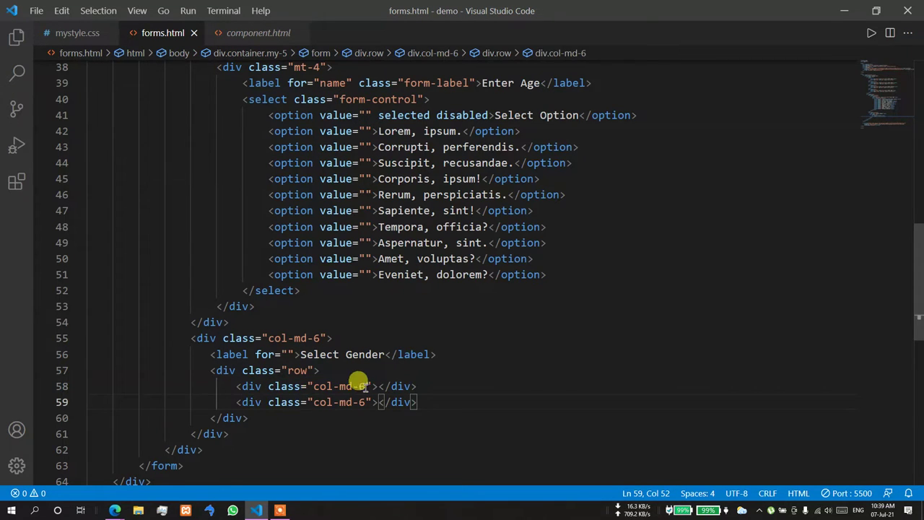
- In Edge, switch to the Bootstrap Forms documentation tab
mouse_move(115, 510)
left_click(99, 426)
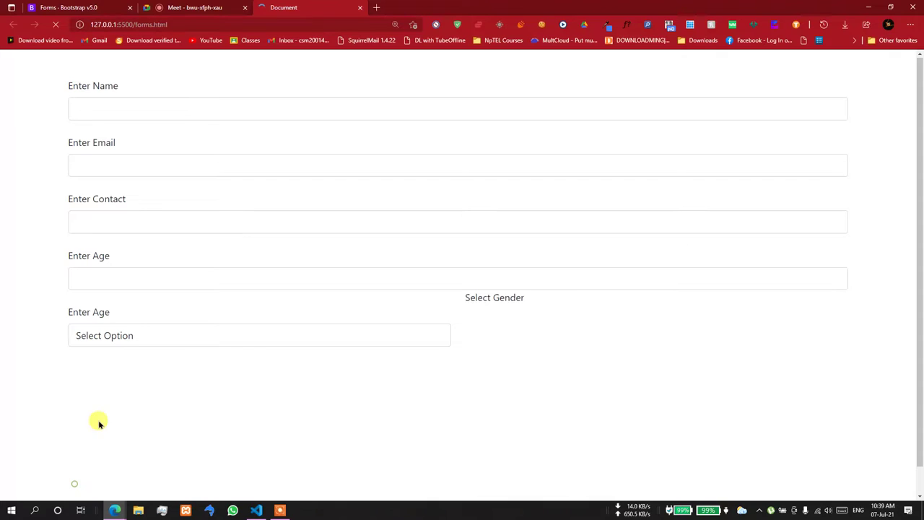
left_click(72, 7)
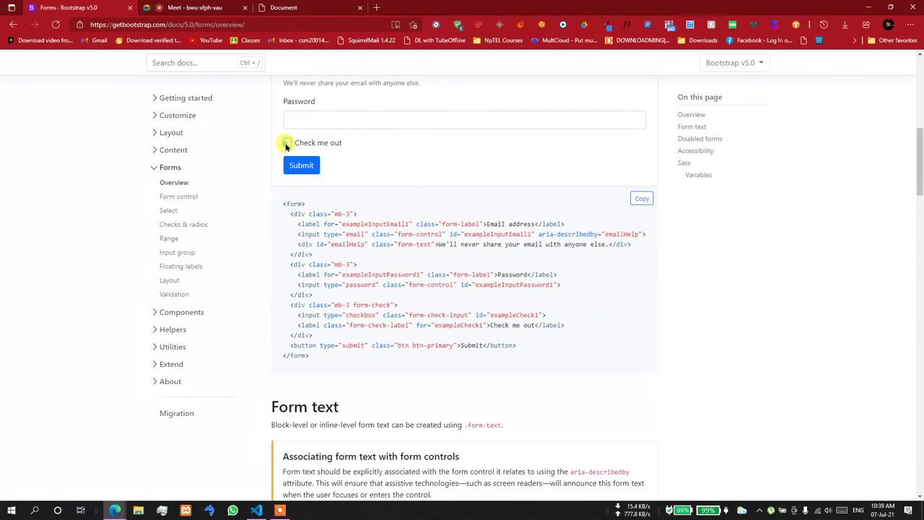
scroll(462, 289, "down", 15)
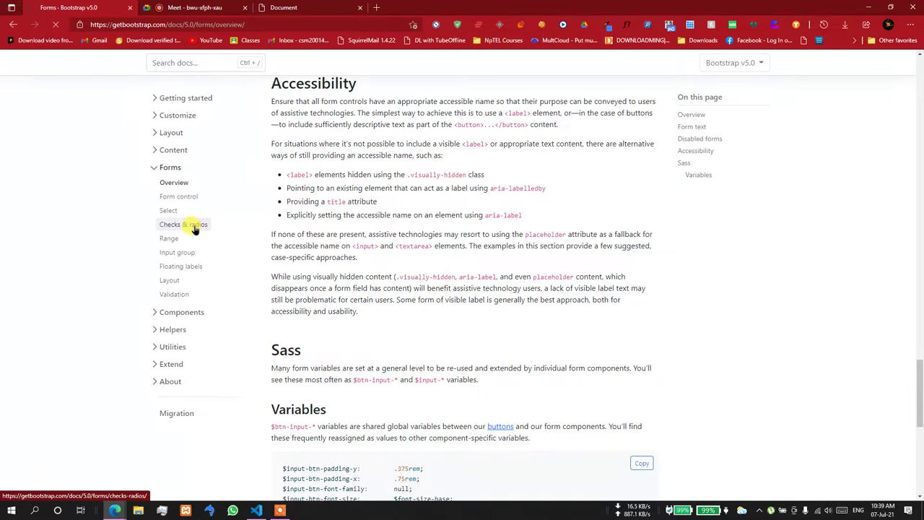
- On the Checks and radios page, select the first default radio's code, then return to forms.html
left_click(194, 226)
scroll(462, 339, "down", 1)
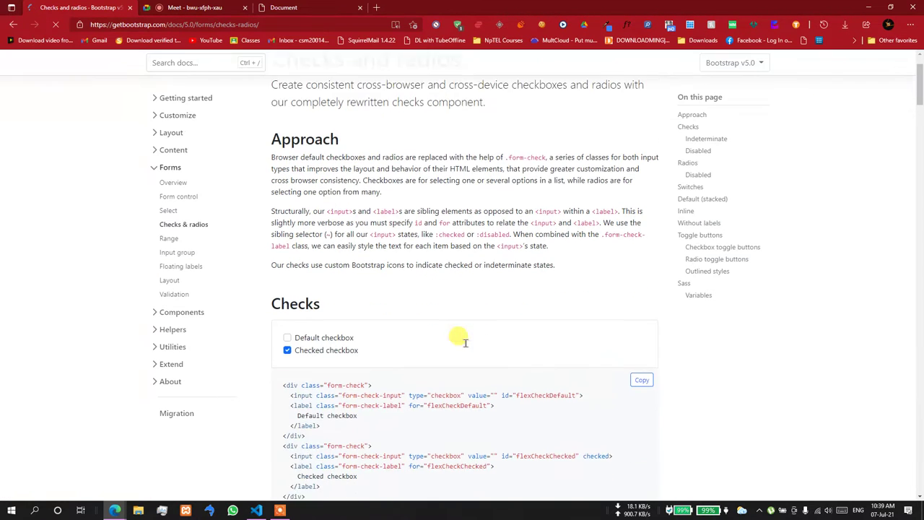
scroll(463, 339, "down", 2)
left_click_drag(265, 172, 326, 175)
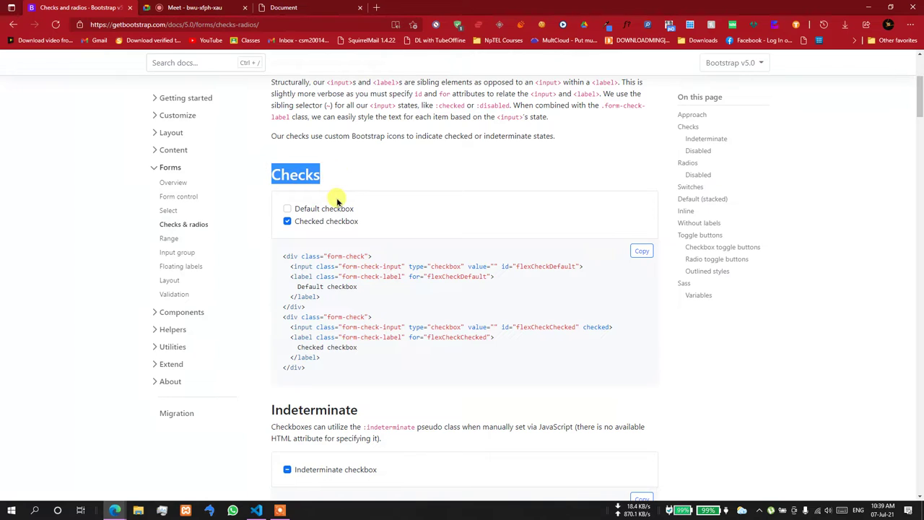
scroll(301, 213, "down", 10)
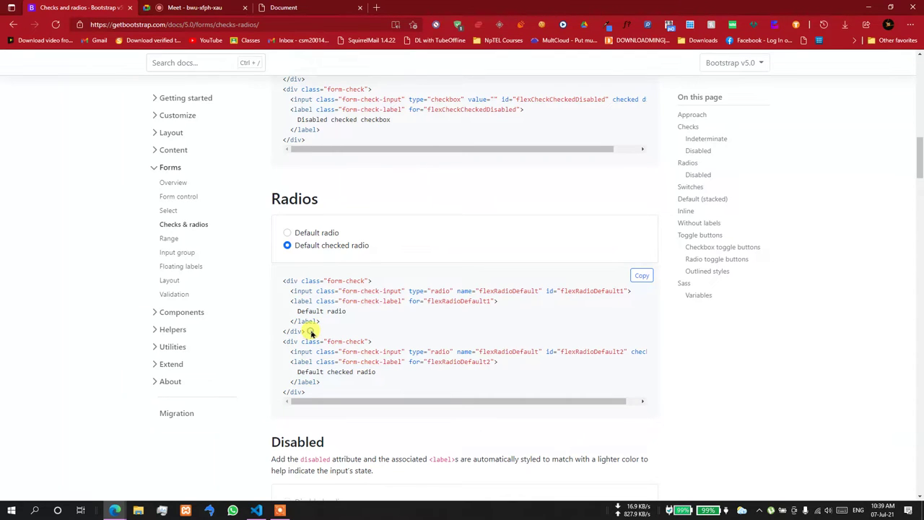
left_click_drag(312, 333, 284, 279)
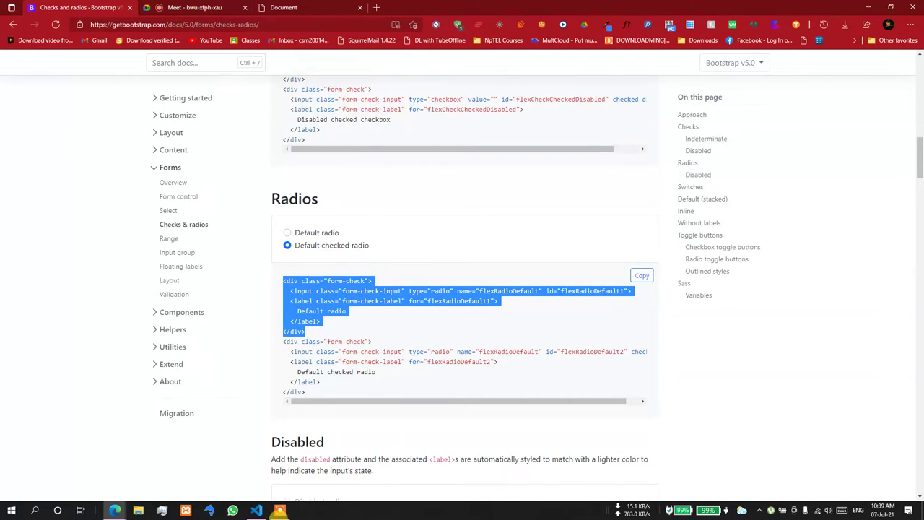
left_click(257, 510)
left_click(376, 387)
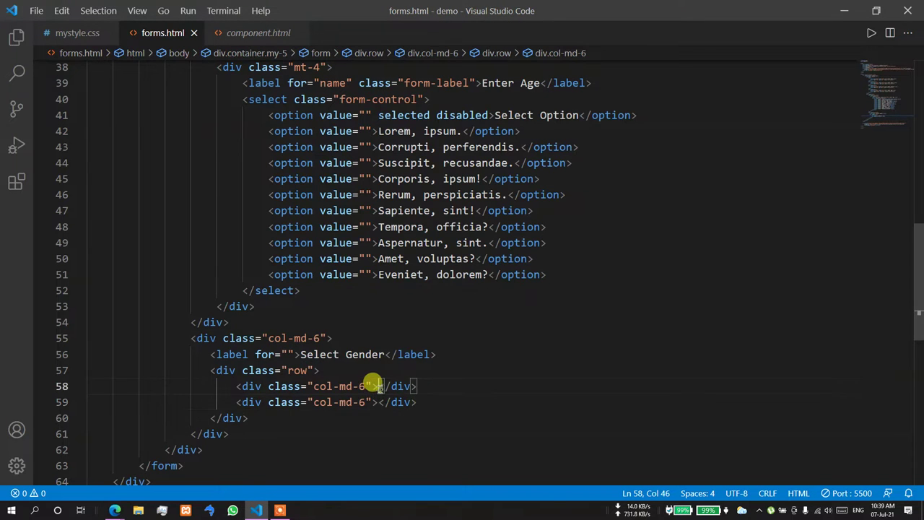
- Paste the Default radio snippet into both nested col-md-6 columns
key("Return")
key("ctrl+v")
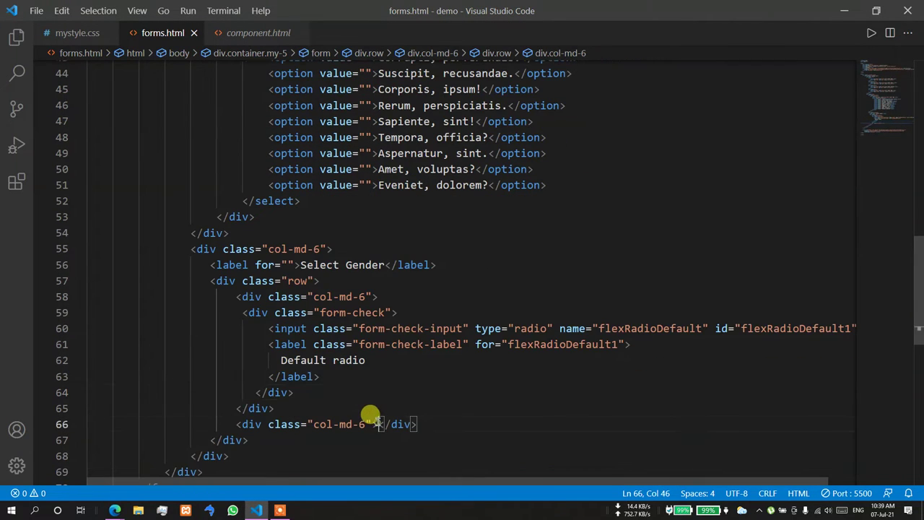
left_click(375, 424)
key("Return")
key("ctrl+v")
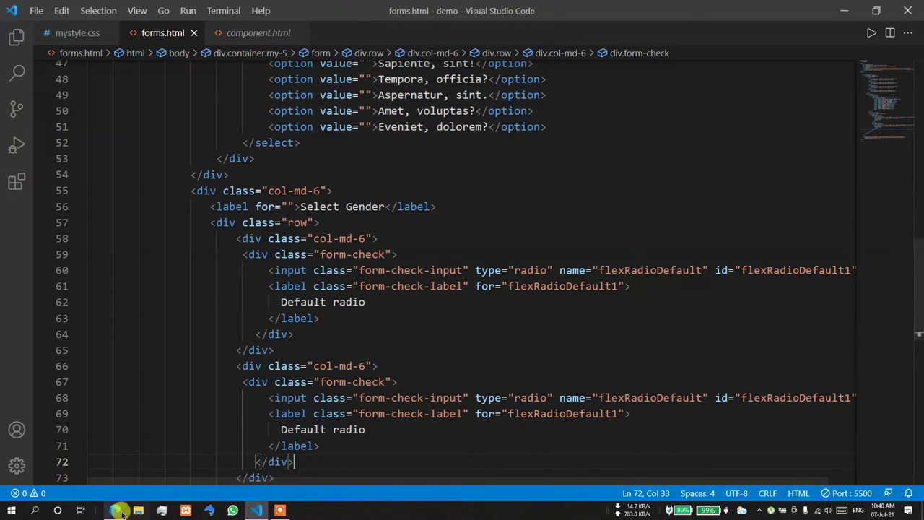
- Preview the radios on the local forms page in Edge, then return to the editor
mouse_move(115, 510)
left_click(88, 480)
left_click(296, 8)
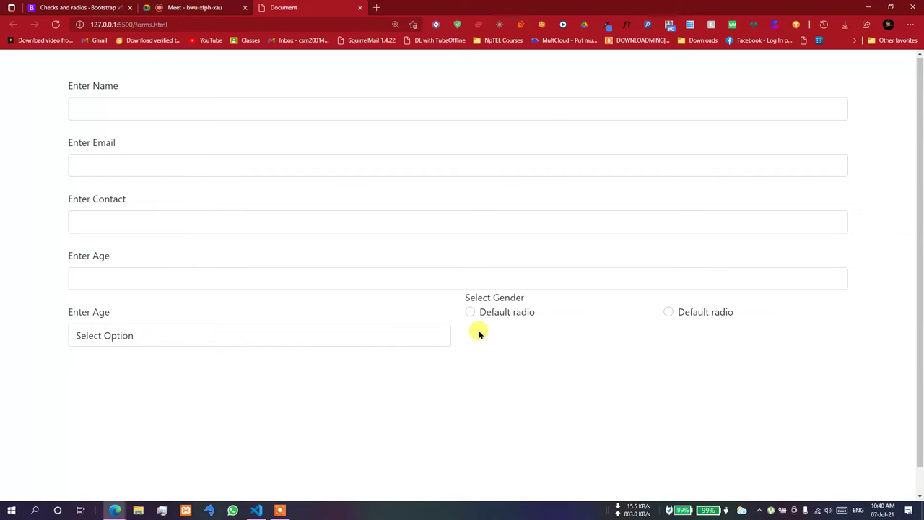
key("ctrl+Tab")
left_click(256, 509)
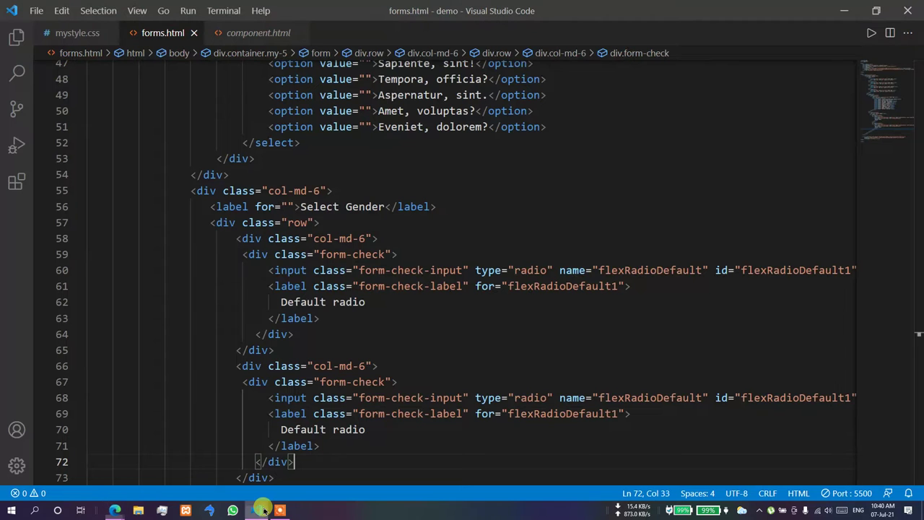
- Try the mt-4 class on the nested row and check the spacing in the browser
left_click(310, 223)
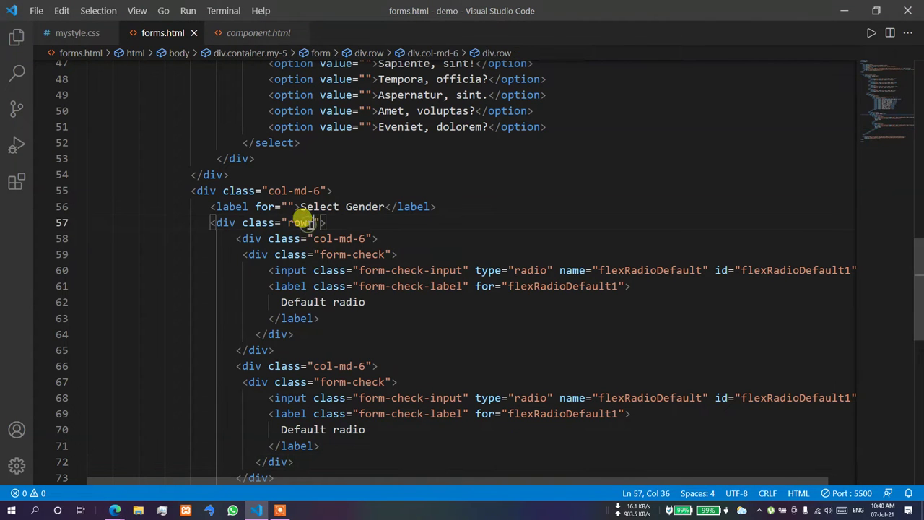
type("mt-4")
left_click(367, 144)
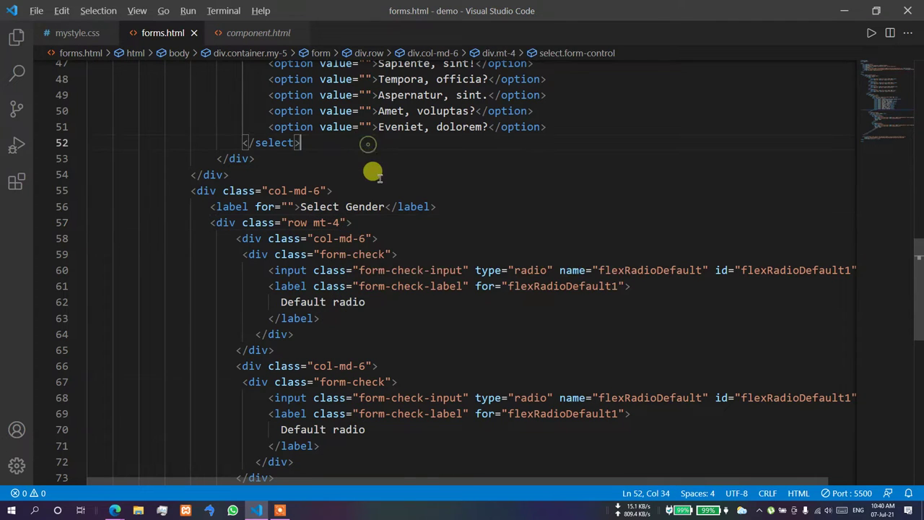
key("alt+Tab")
left_click(289, 7)
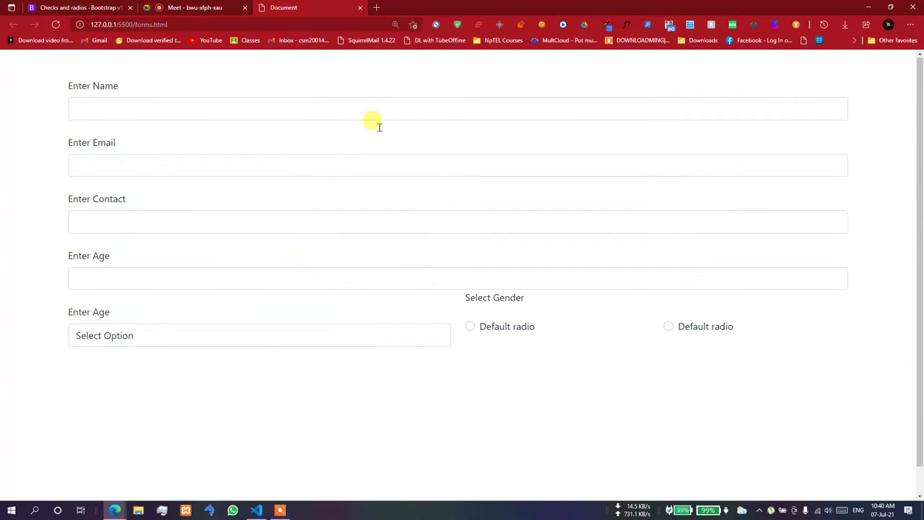
key("ctrl+Tab")
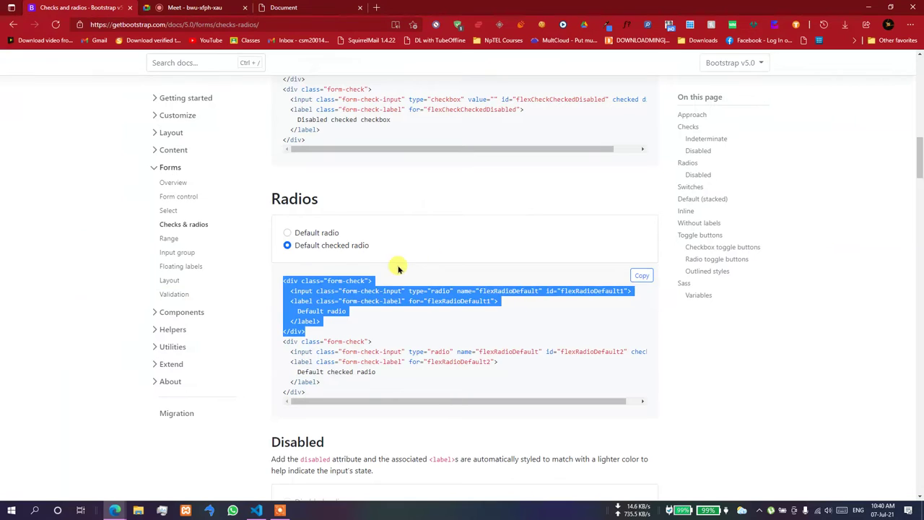
left_click(256, 510)
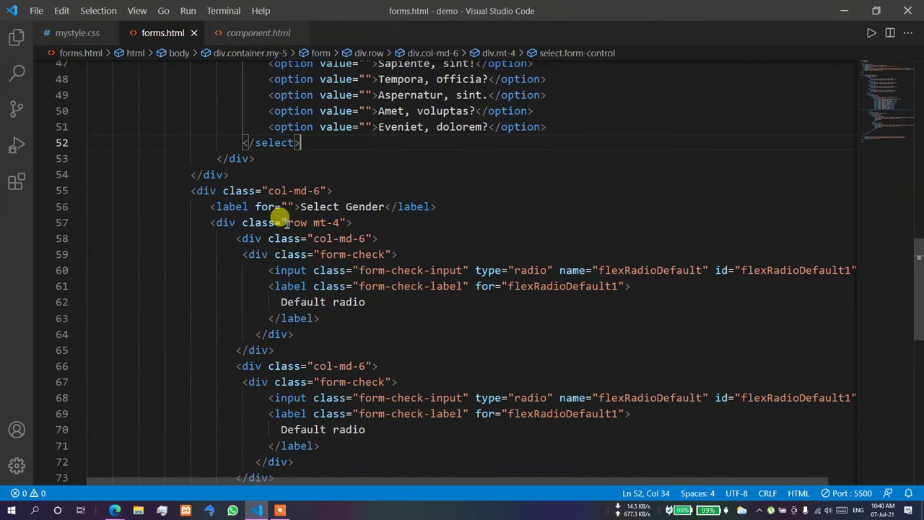
- Replace the row's mt-4 with pt-4 on the gender col-md-6 column
double_click(326, 223)
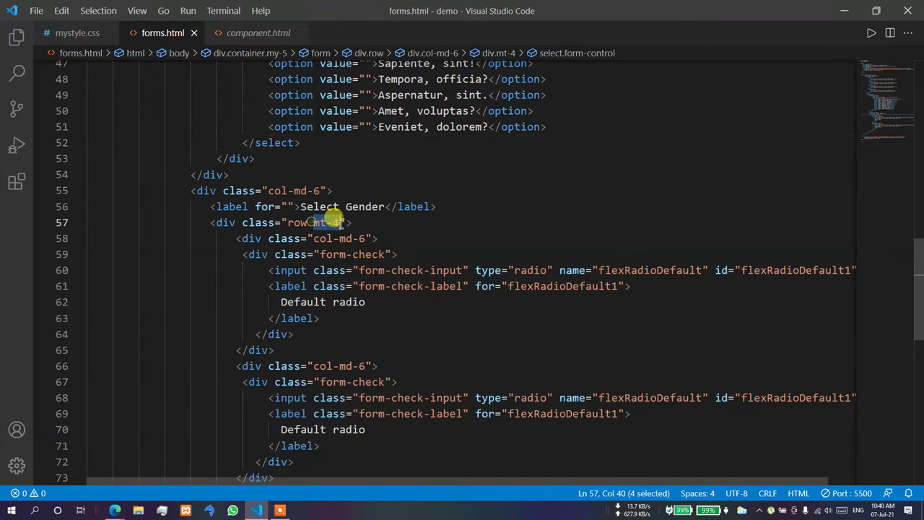
key("BackSpace")
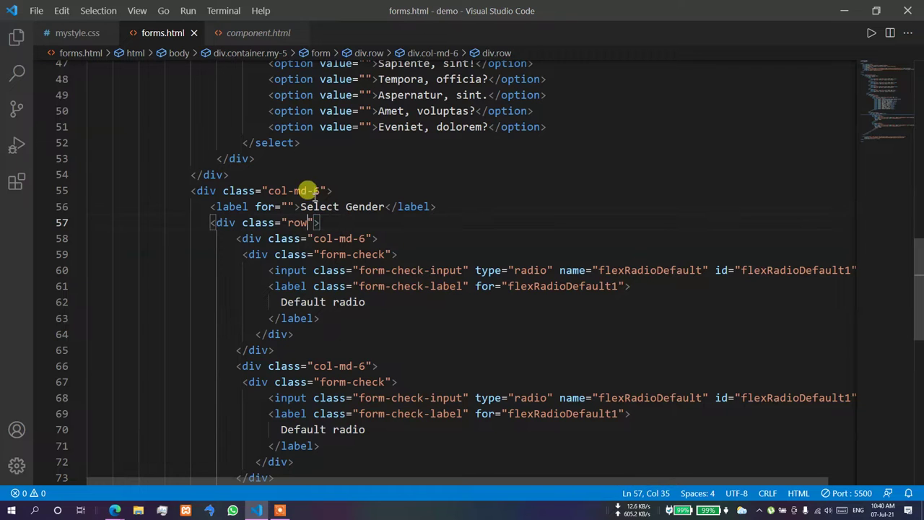
left_click(323, 191)
type("pt-4")
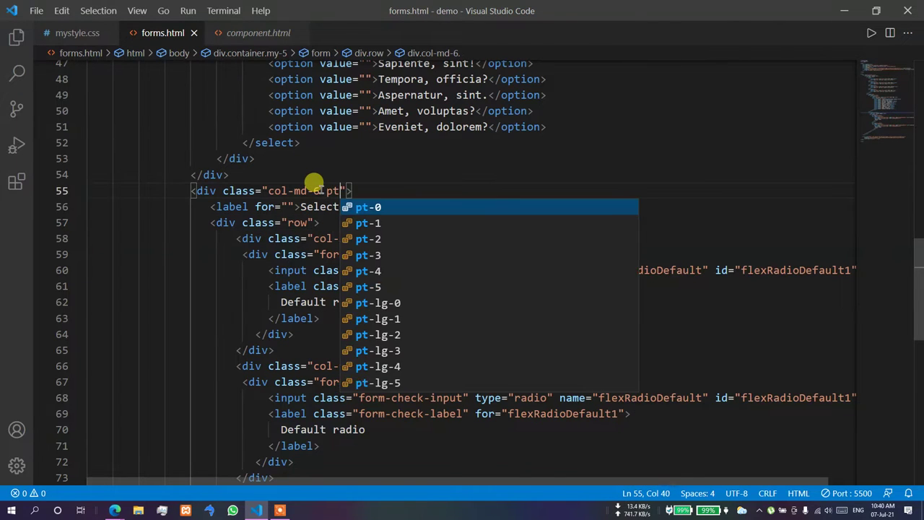
key("Escape")
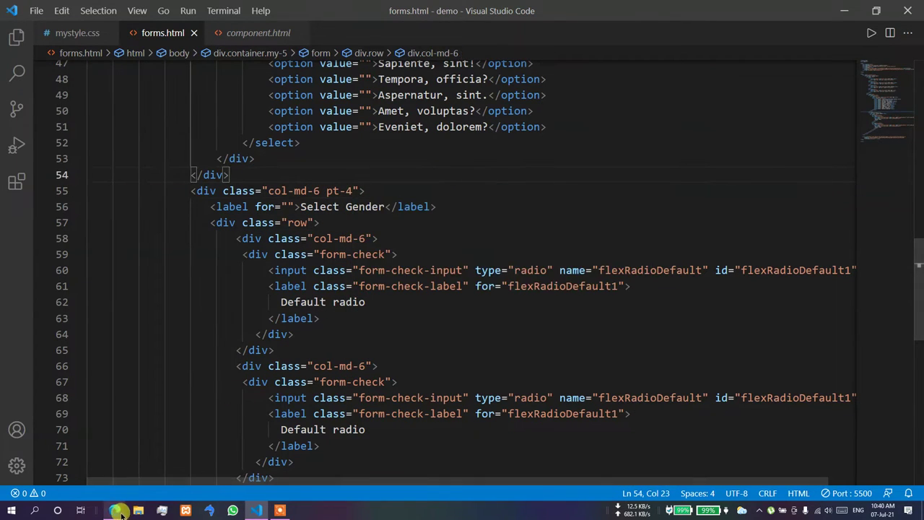
- Test checking the first Default radio in the browser preview, then minimize Edge
mouse_move(114, 508)
left_click(91, 478)
left_click(339, 7)
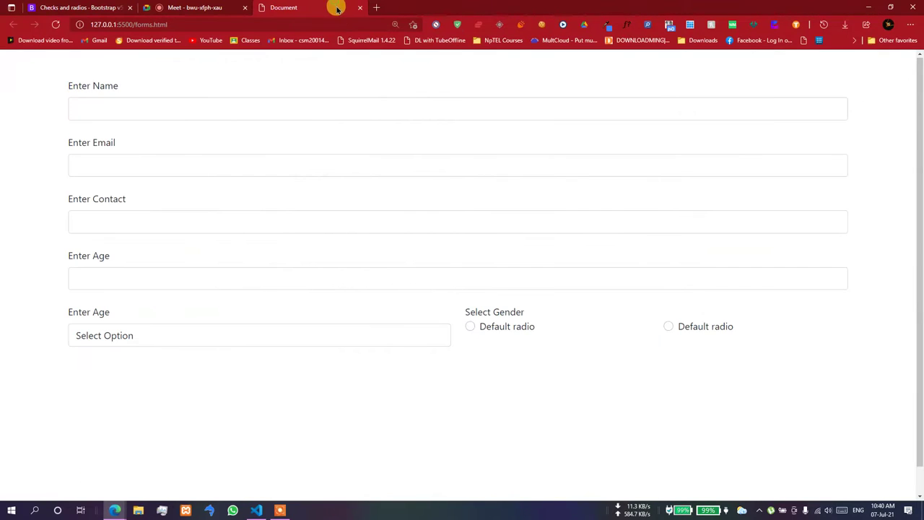
left_click(469, 328)
key("ctrl+Tab")
left_click(857, 7)
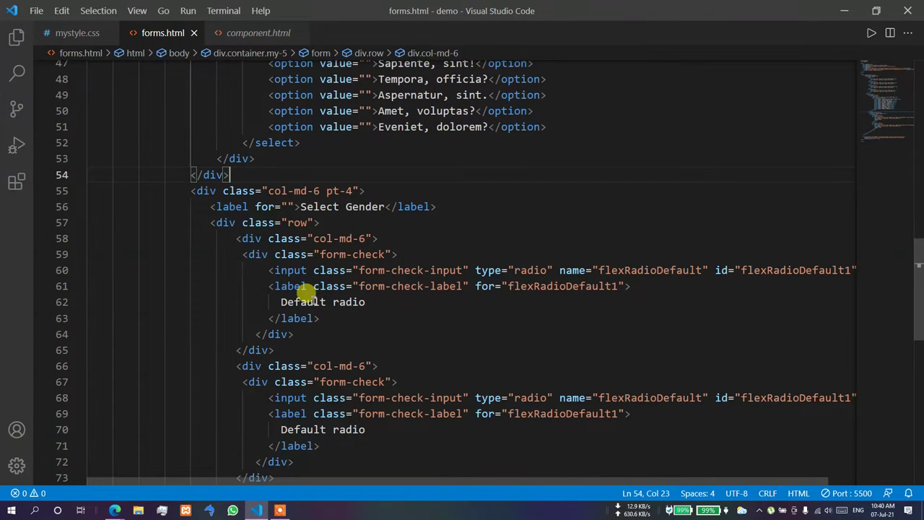
- Relabel the two gender radios from 'Default radio' to Male and Female
double_click(304, 296)
key("BackSpace")
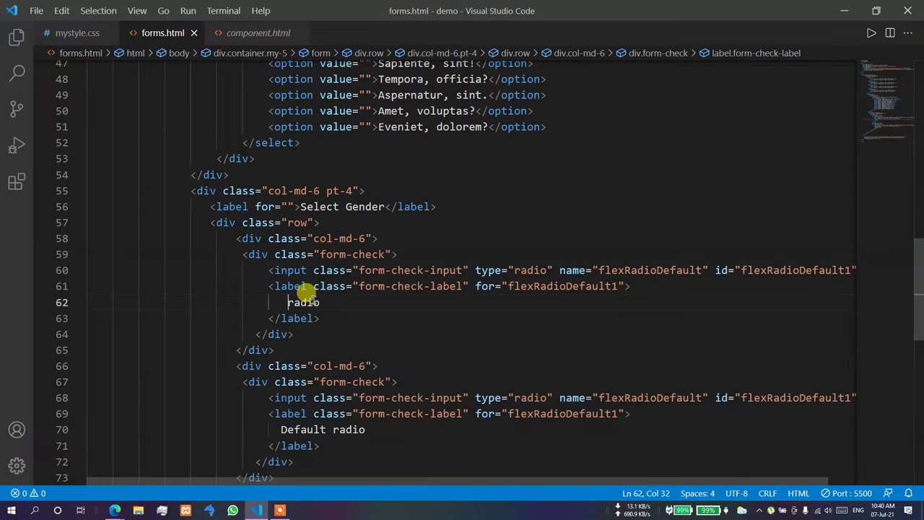
type("Male")
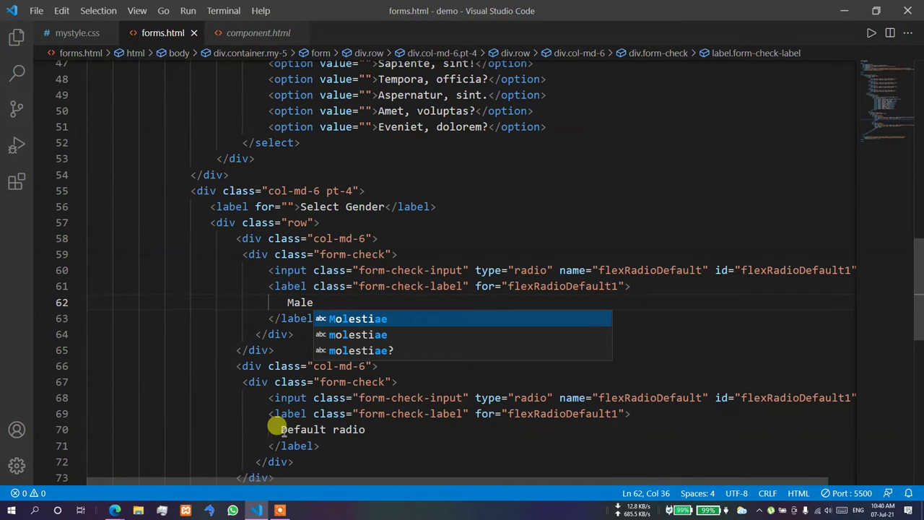
left_click(278, 428)
left_click_drag(278, 426, 389, 427)
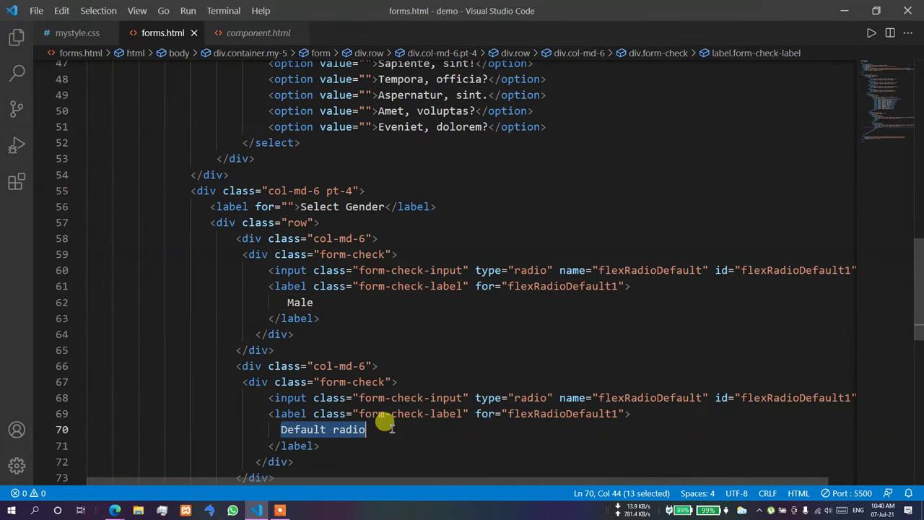
type("Female")
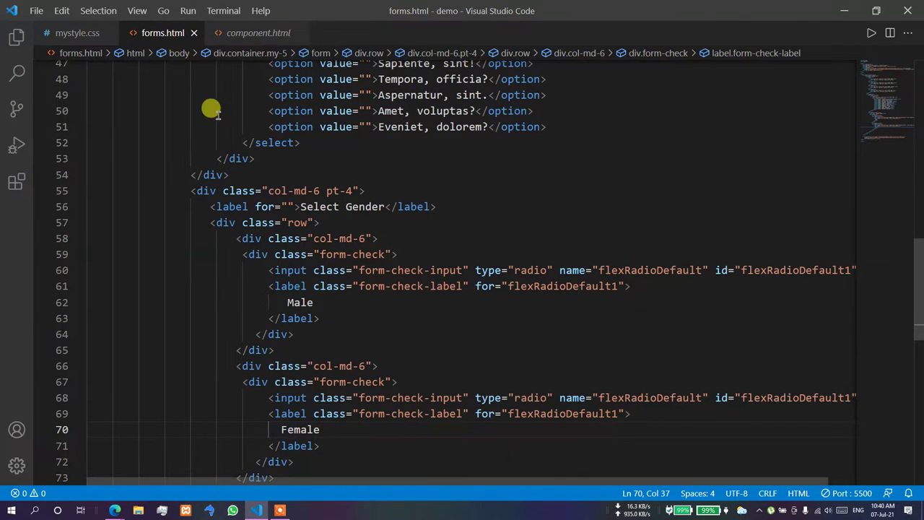
- Preview the Male and Female radios on the local forms page in Edge
mouse_move(115, 509)
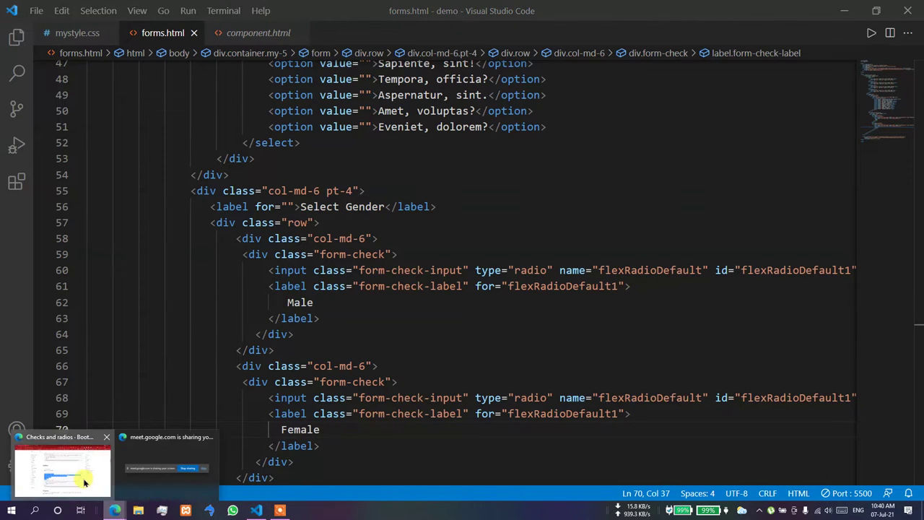
left_click(64, 444)
left_click(315, 6)
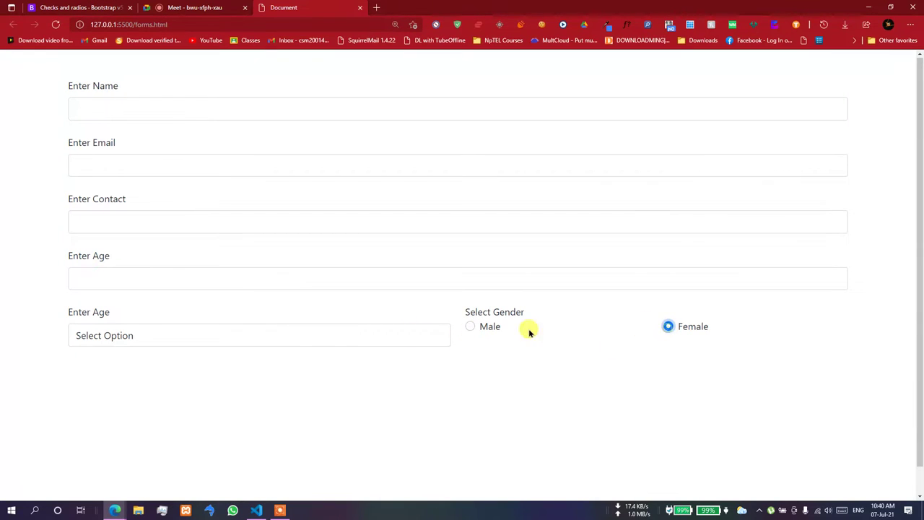
left_click(671, 326)
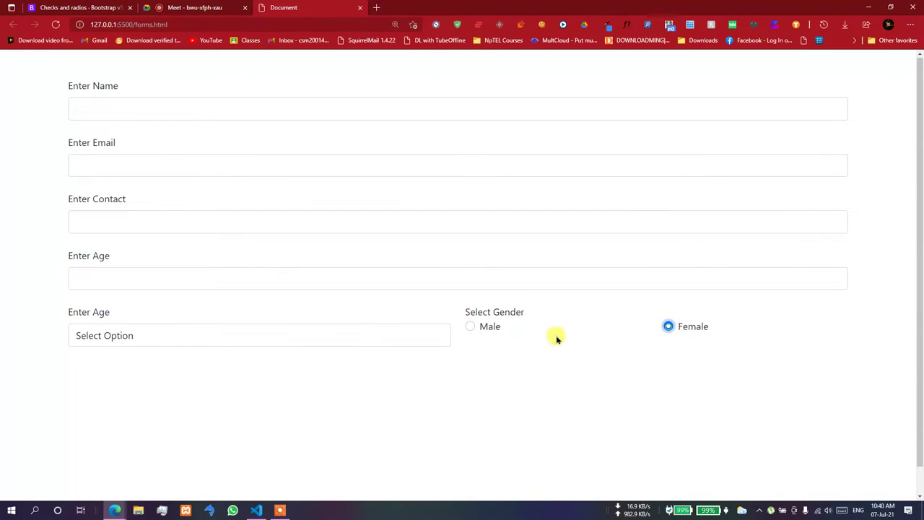
left_click(476, 327)
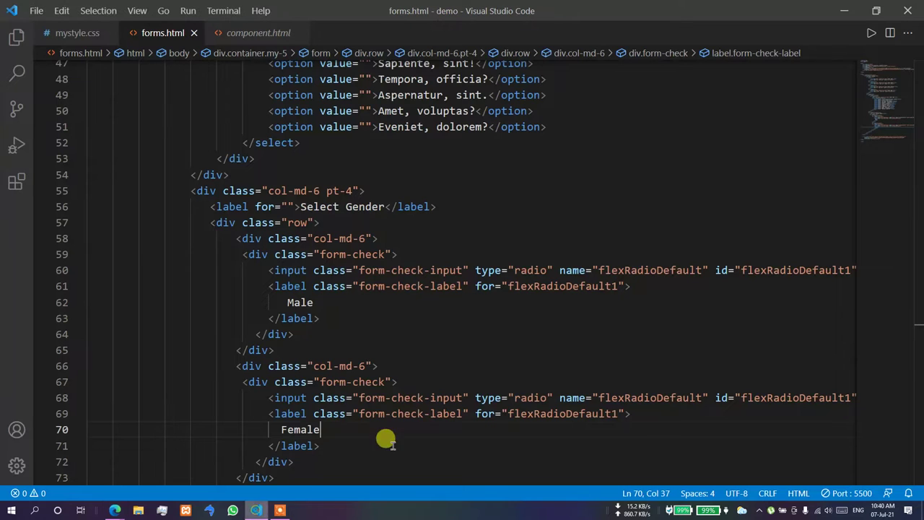
- Append 1 to the Male radio's name, making it flexRadioDefault1
left_click(256, 510)
left_click(659, 270)
left_click(653, 398)
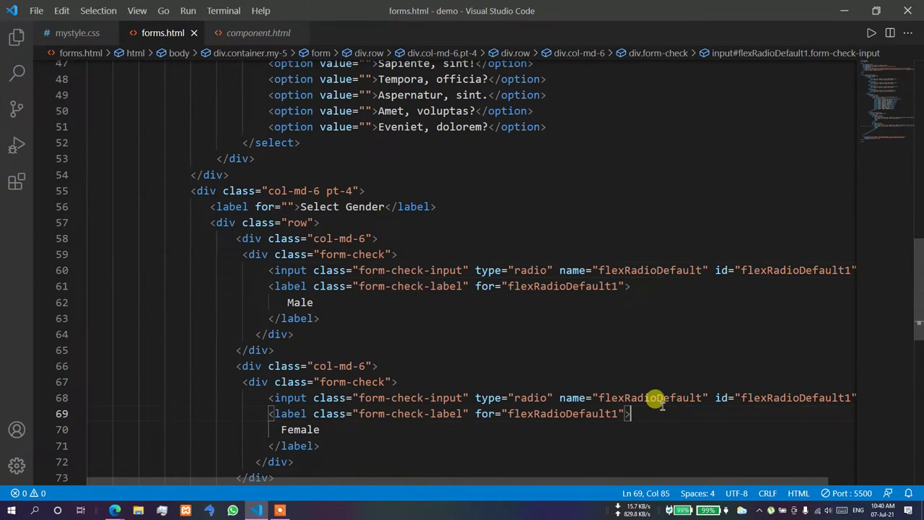
left_click(704, 270)
type("1")
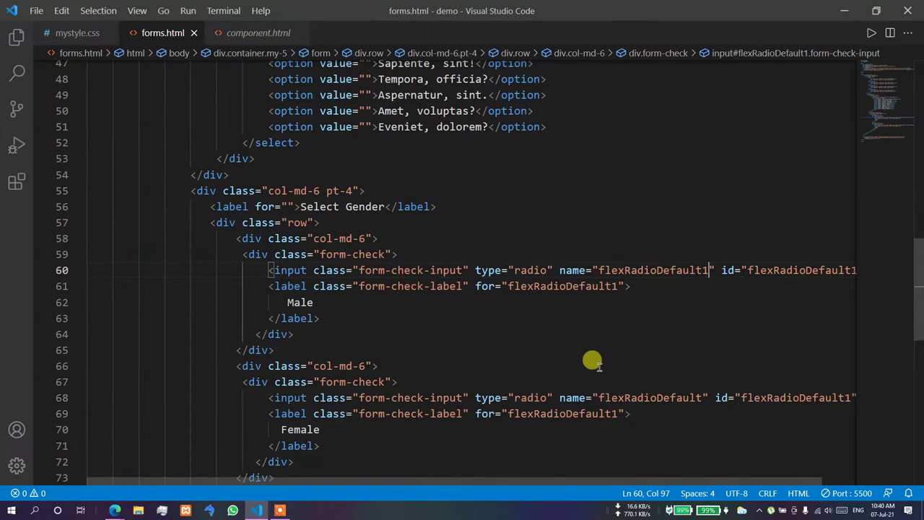
left_click(115, 510)
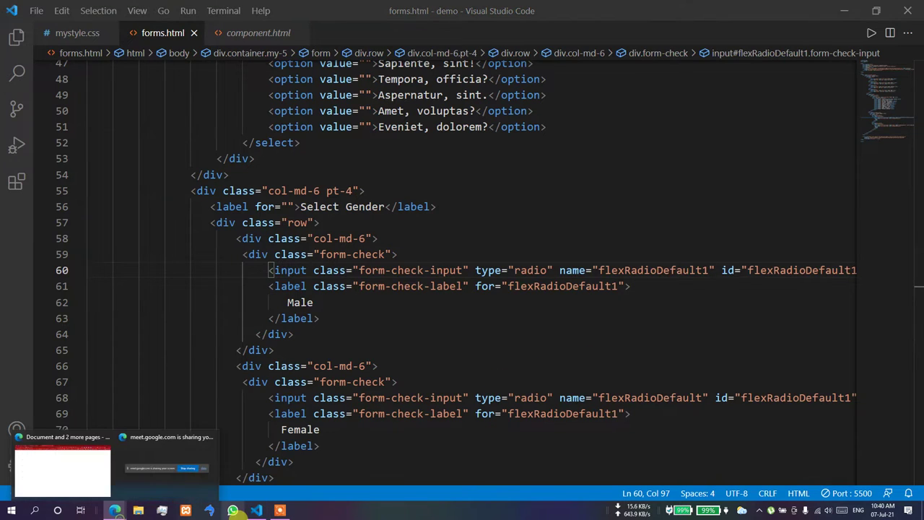
left_click(75, 484)
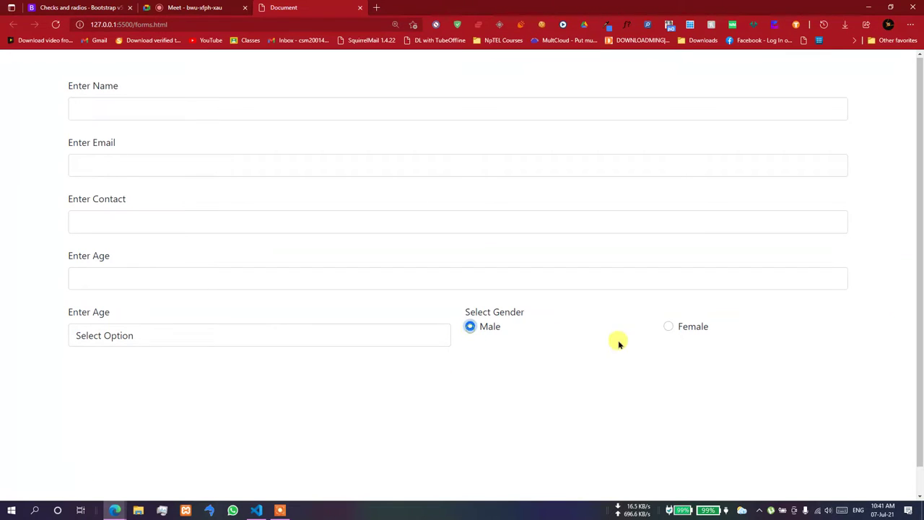
left_click(668, 329)
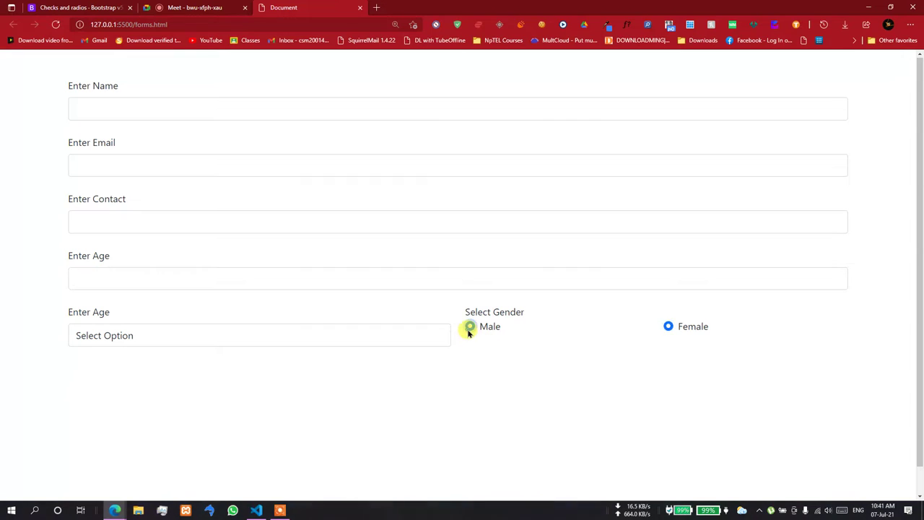
left_click(469, 328)
left_click(668, 326)
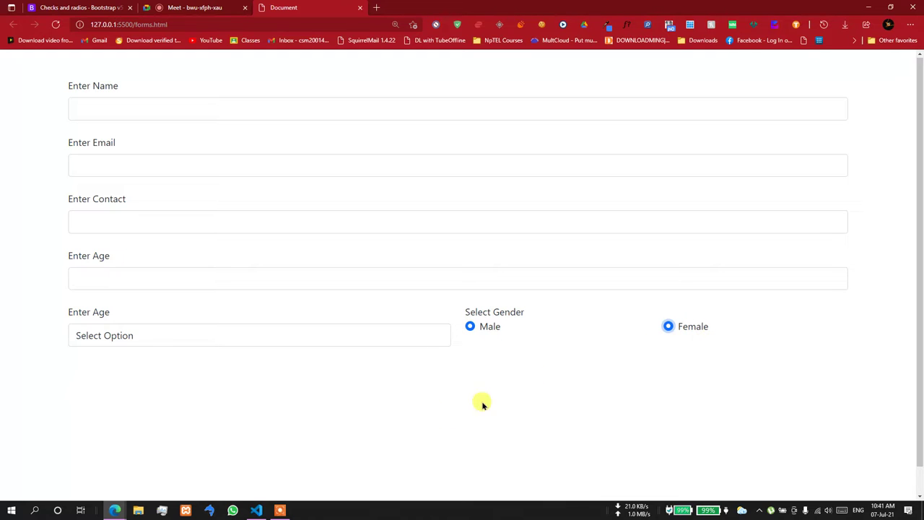
left_click(256, 510)
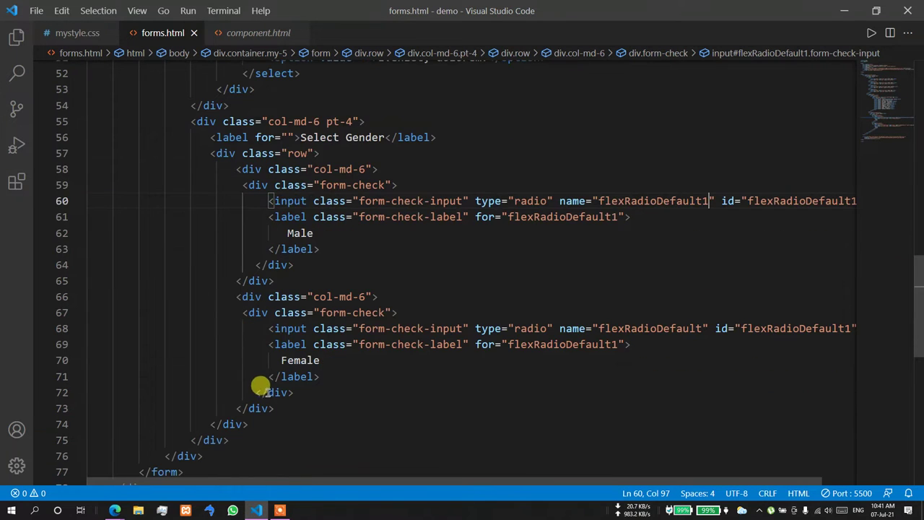
- Change both gender columns to col-md-4 and copy the Female column block
left_click(363, 169)
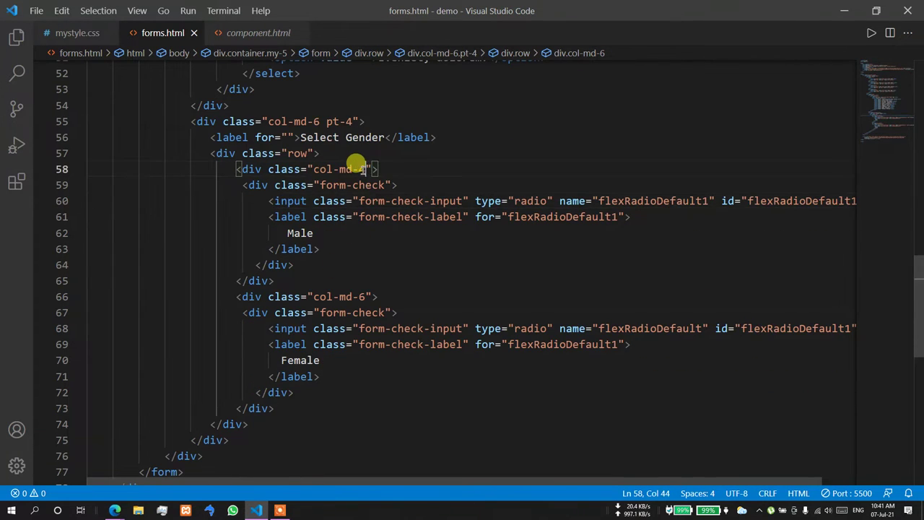
left_click(363, 296)
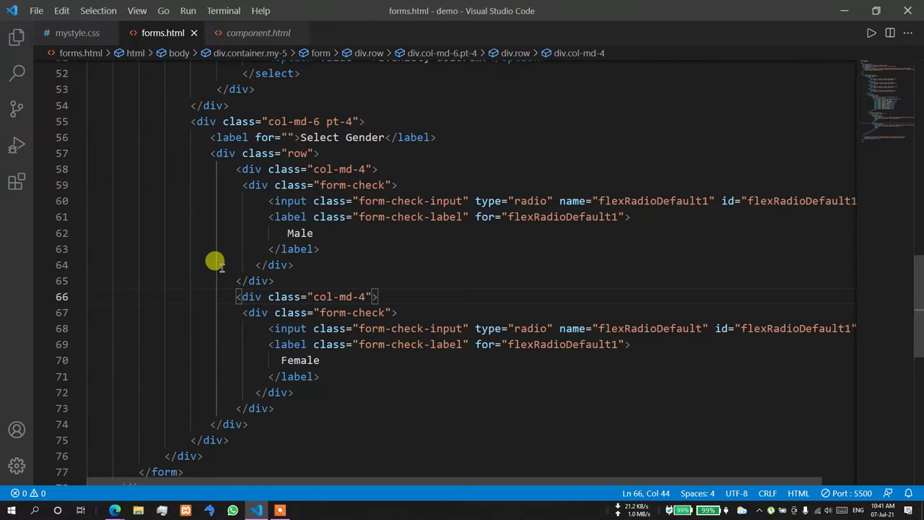
left_click(234, 296)
left_click_drag(235, 296, 274, 408)
key("ctrl+c")
- Paste the copy as a third radio column labelled Rather Not Say
left_click(274, 408)
key("Return")
key("ctrl+v")
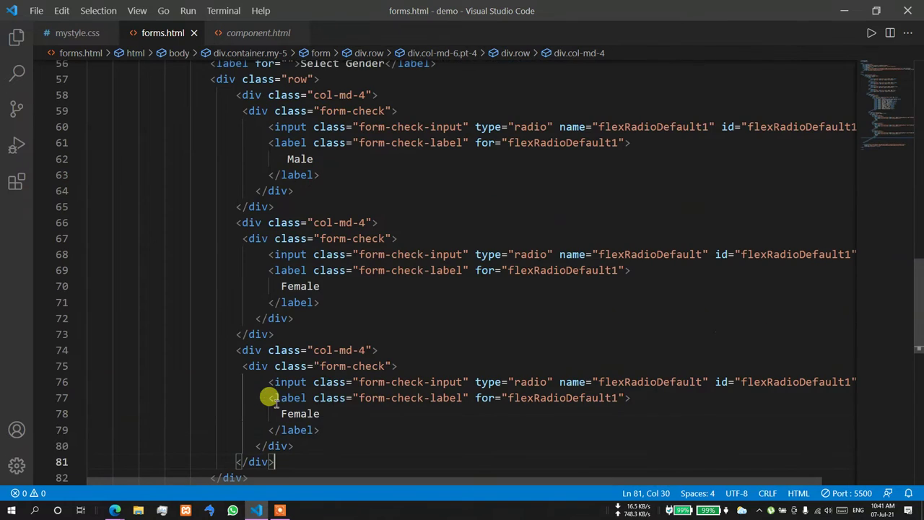
double_click(303, 413)
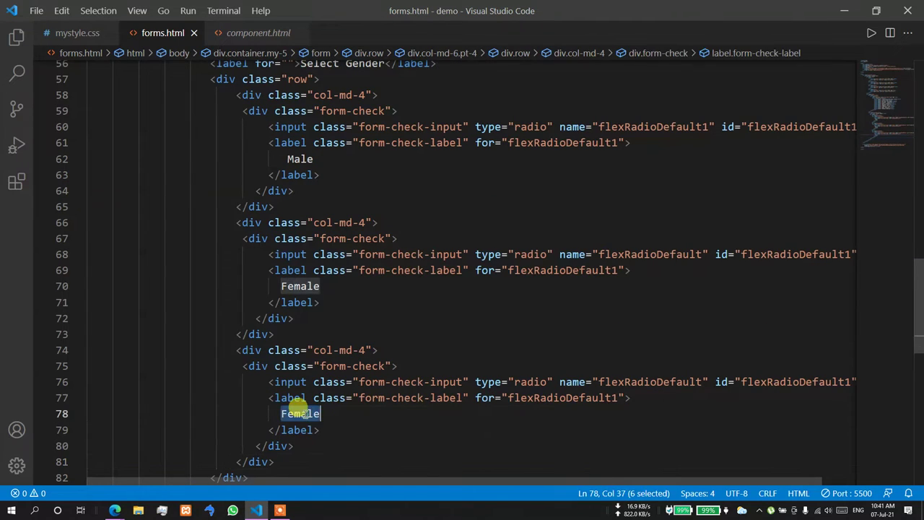
type("RAther ")
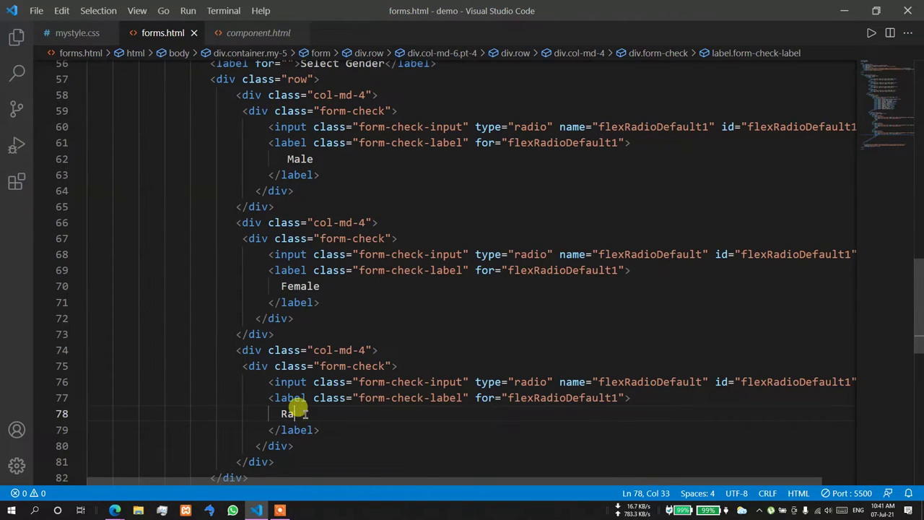
type("ther Not D")
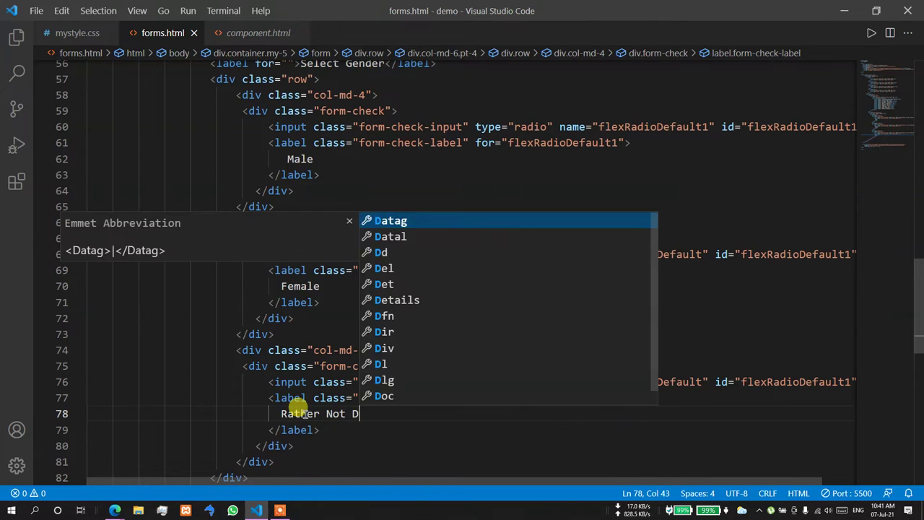
key("BackSpace")
type("Say")
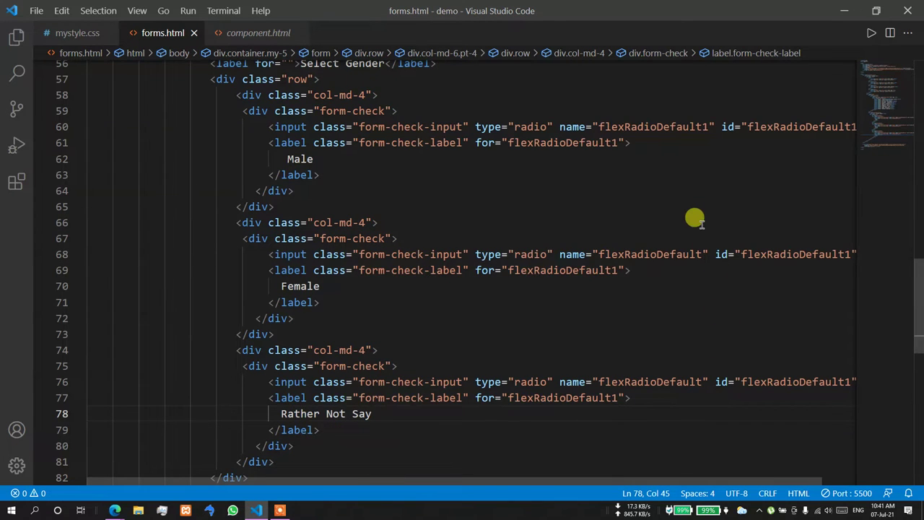
- Review the Male, Female and Rather Not Say column blocks before previewing in the browser
left_click(113, 505)
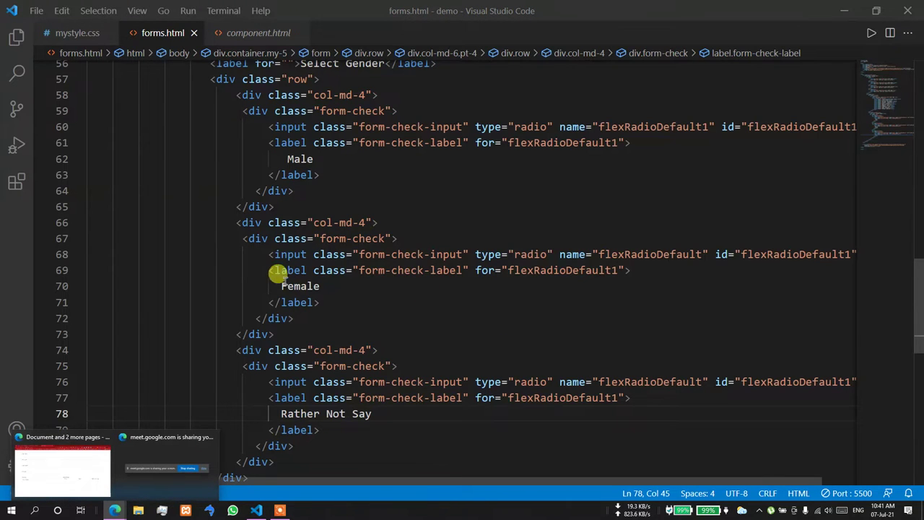
left_click_drag(235, 222, 289, 326)
left_click(242, 366)
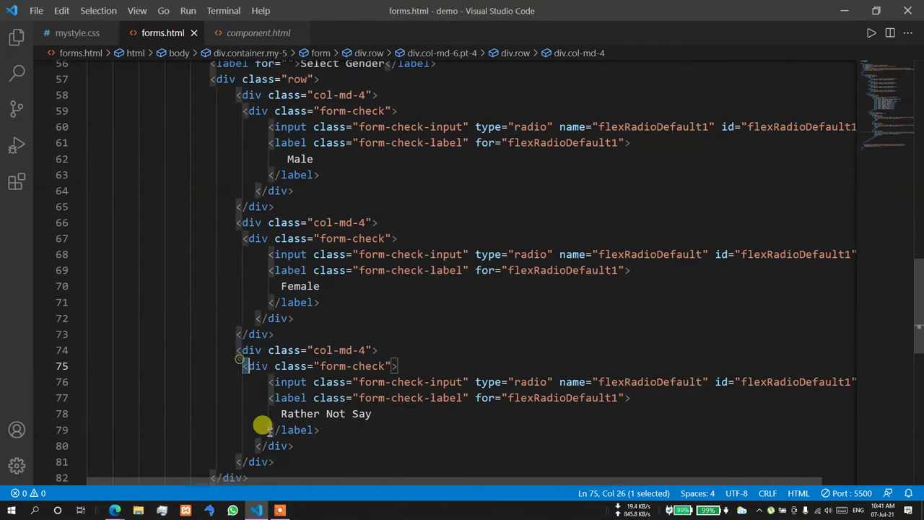
left_click(275, 462, "shift")
left_click(243, 123)
left_click(273, 190, "shift")
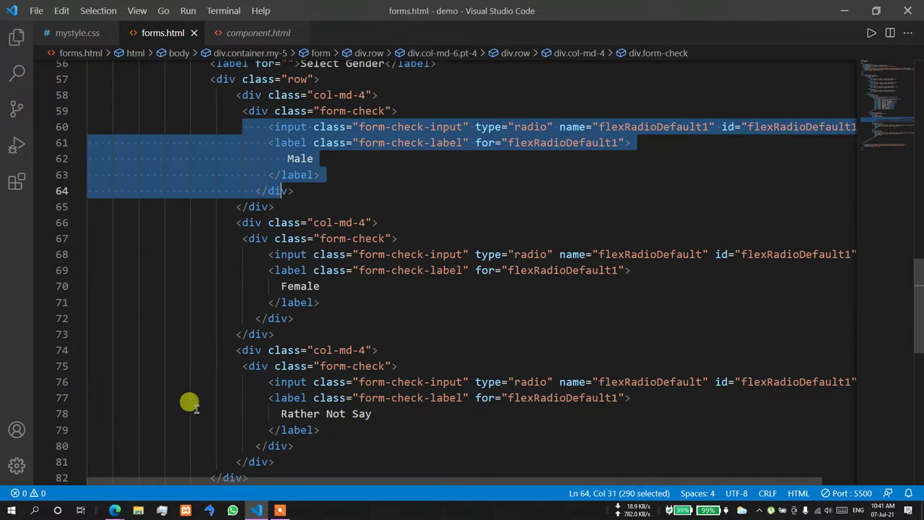
left_click(115, 510)
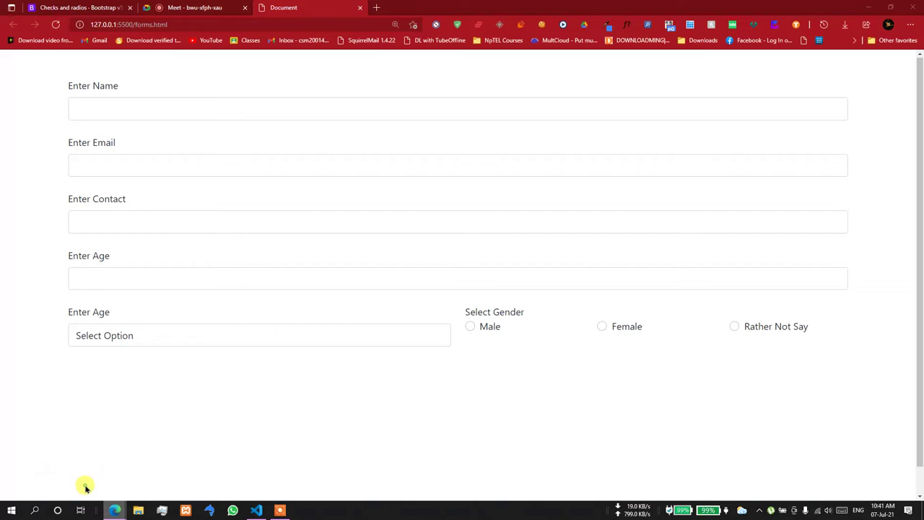
- Test clicking the Male, Female and Rather Not Say radios in the browser
left_click(470, 327)
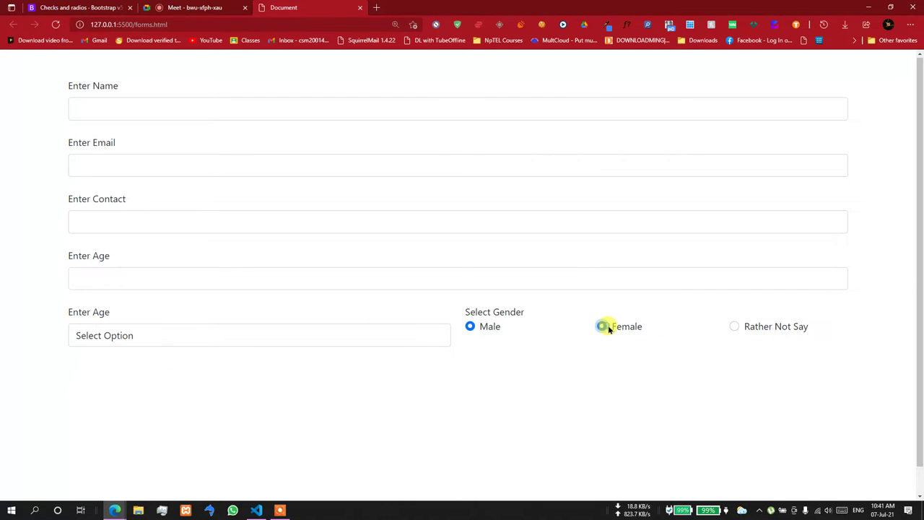
left_click(731, 326)
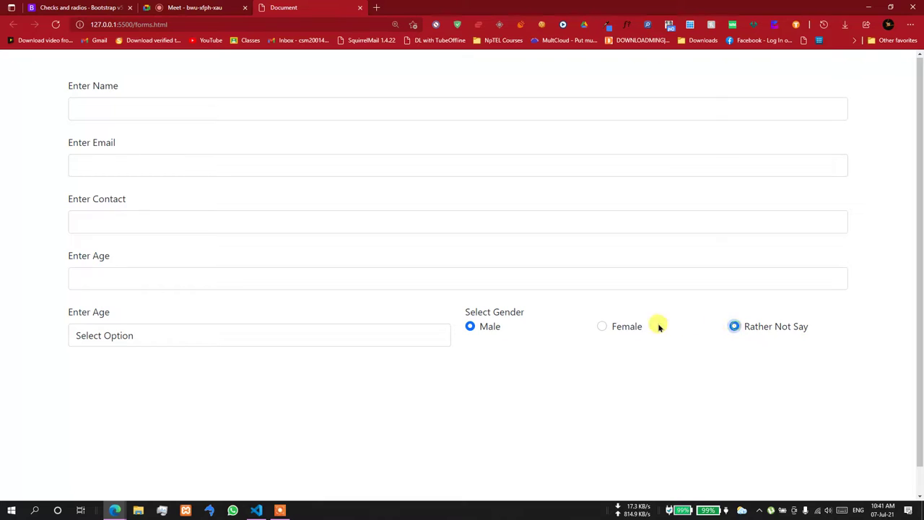
left_click(735, 326)
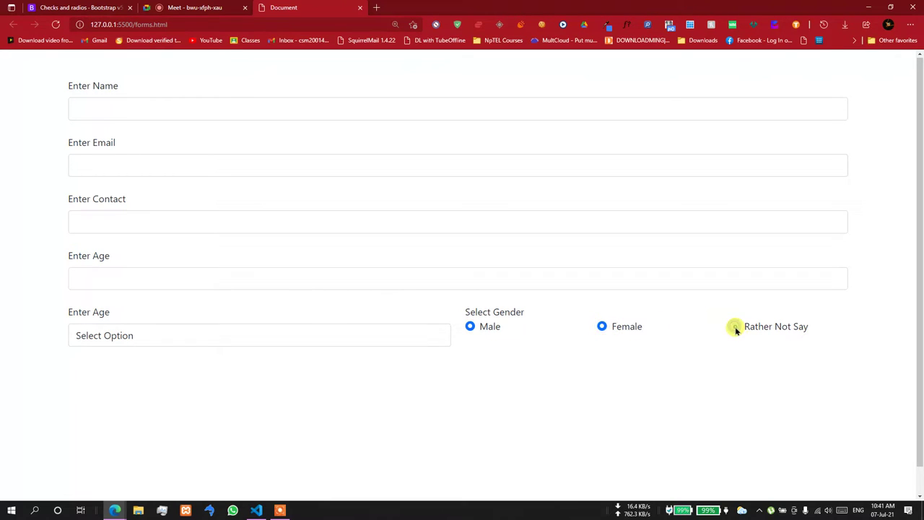
left_click(605, 326)
- Remove the extra 1 so the Male radio's name is flexRadioDefault again
left_click(256, 510)
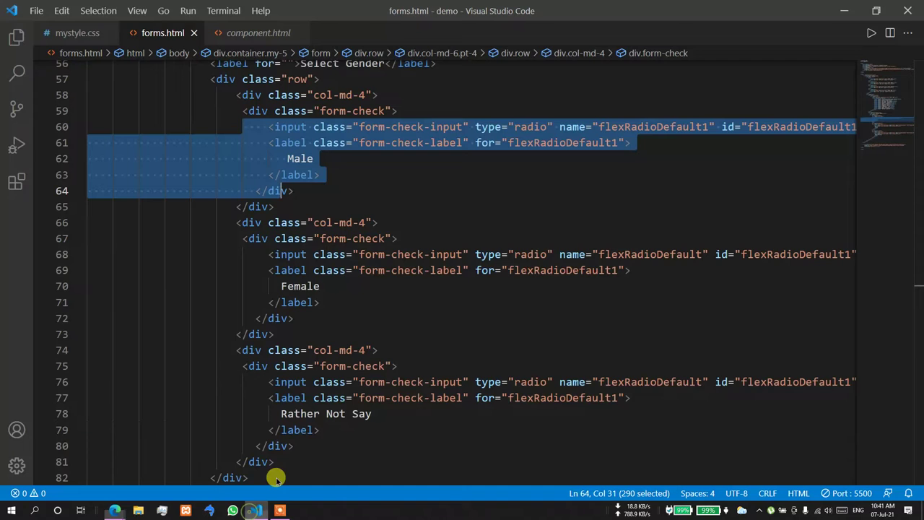
left_click(707, 127)
key("BackSpace")
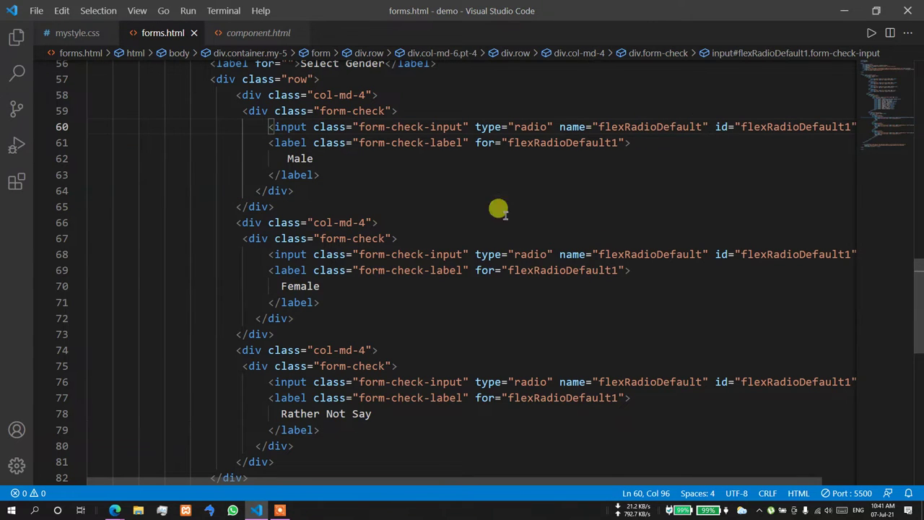
- Retest the radios, confirming only one stays selected, ending on Rather Not Say
mouse_move(119, 505)
left_click(72, 477)
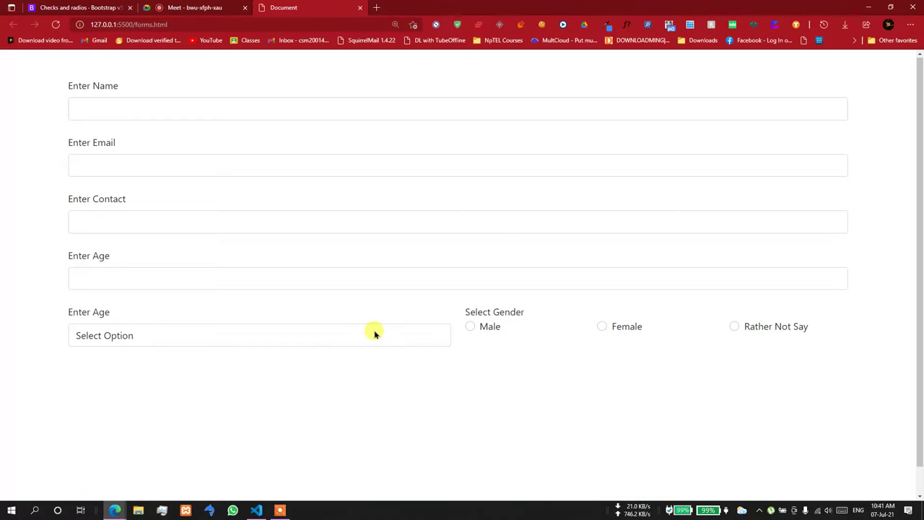
left_click(604, 326)
left_click(751, 325)
left_click(600, 325)
left_click(601, 326)
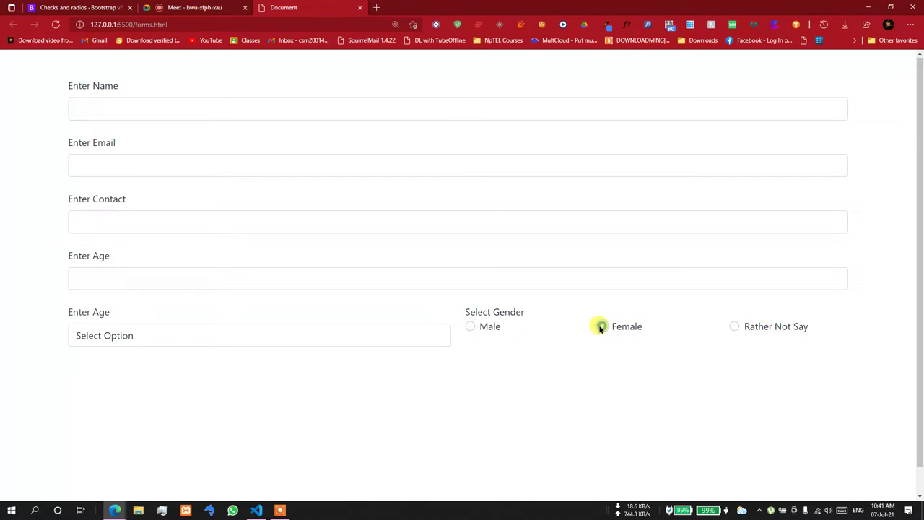
left_click(764, 333)
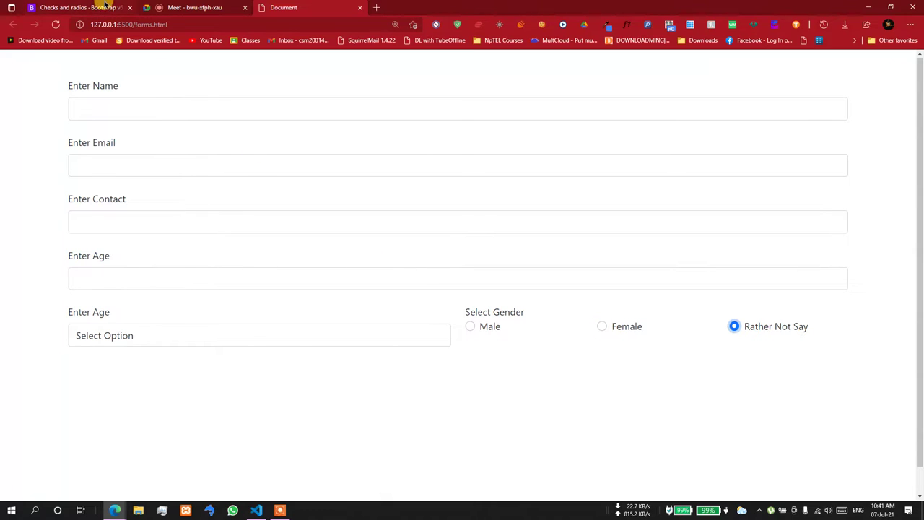
left_click(105, 6)
- Review the disabled attribute in Bootstrap's Disabled radio example, then return to the forms page
scroll(347, 300, "down", 3)
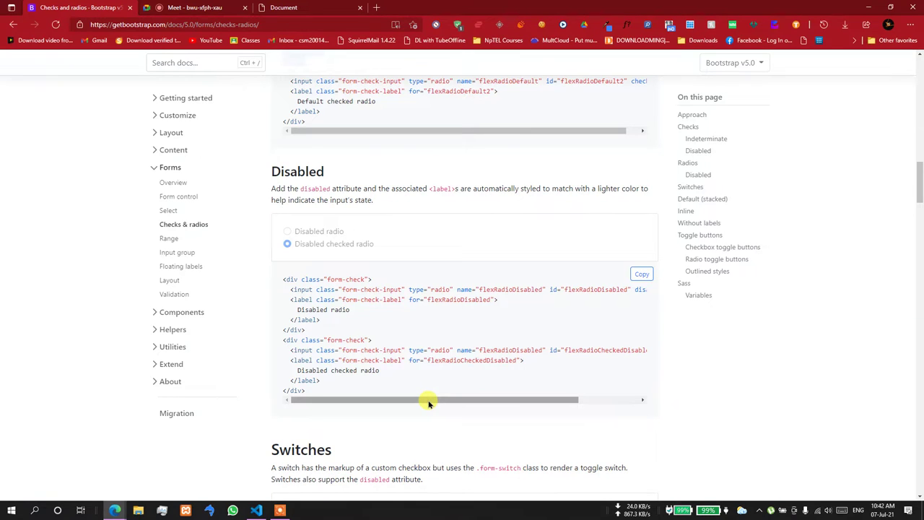
left_click_drag(429, 403, 509, 402)
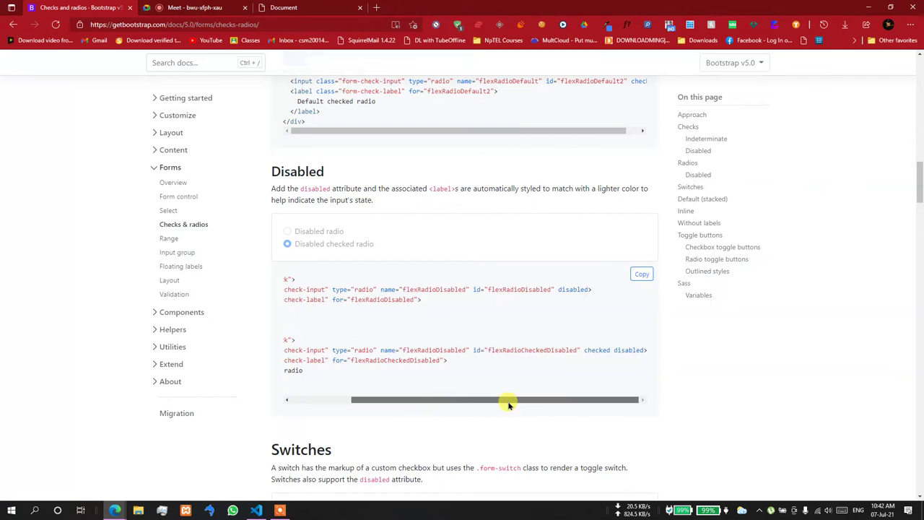
left_click_drag(560, 293, 579, 290)
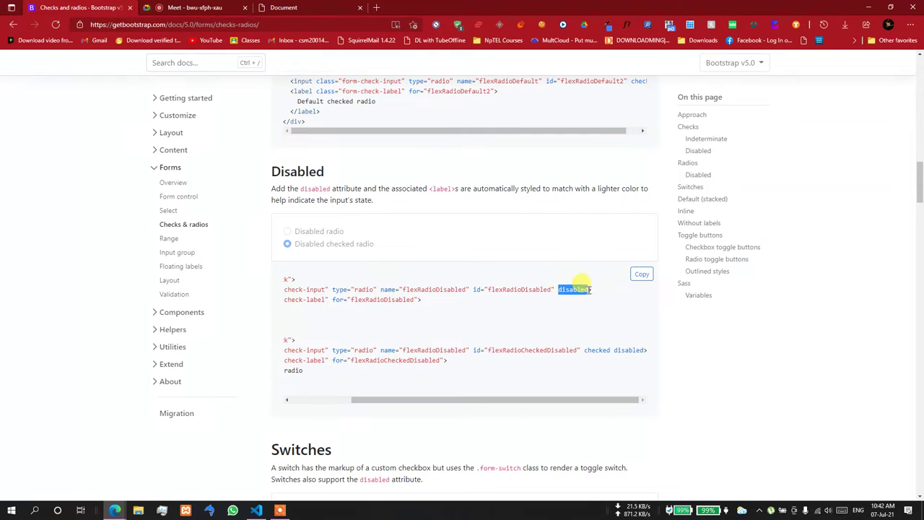
left_click(285, 8)
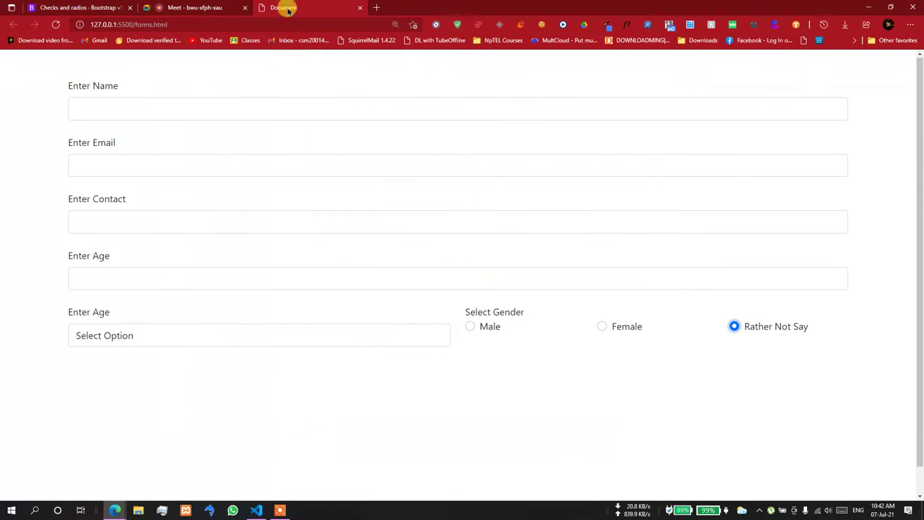
- Try the Enter Name field, then give its input value="Default Name" in the code
left_click(78, 107)
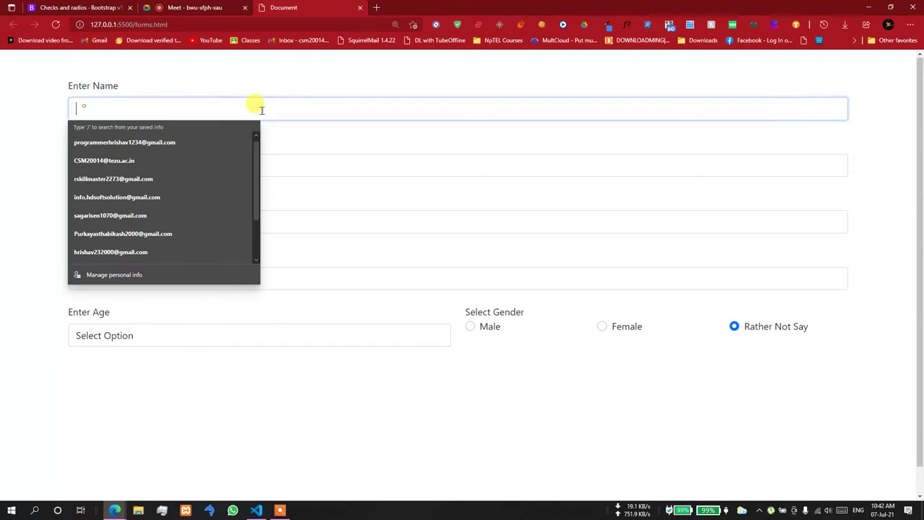
left_click(306, 77)
left_click(256, 510)
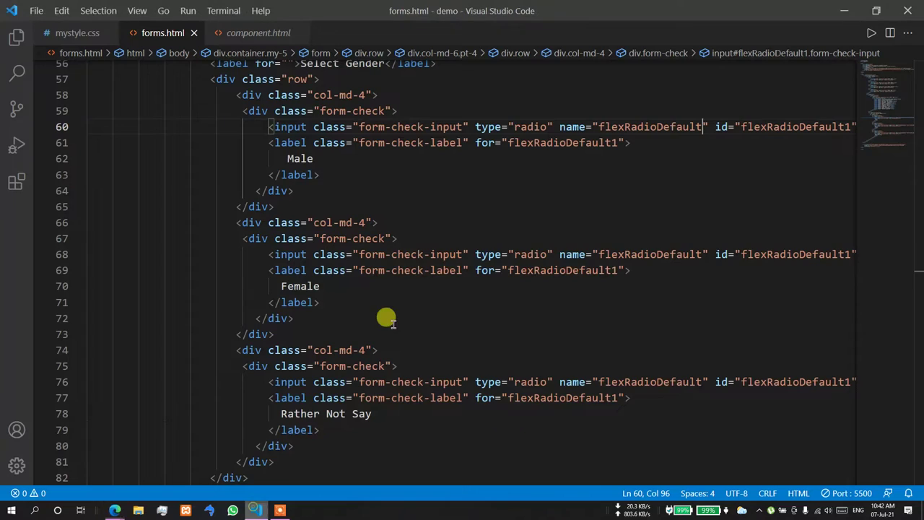
scroll(439, 280, "up", 5)
scroll(439, 280, "up", 10)
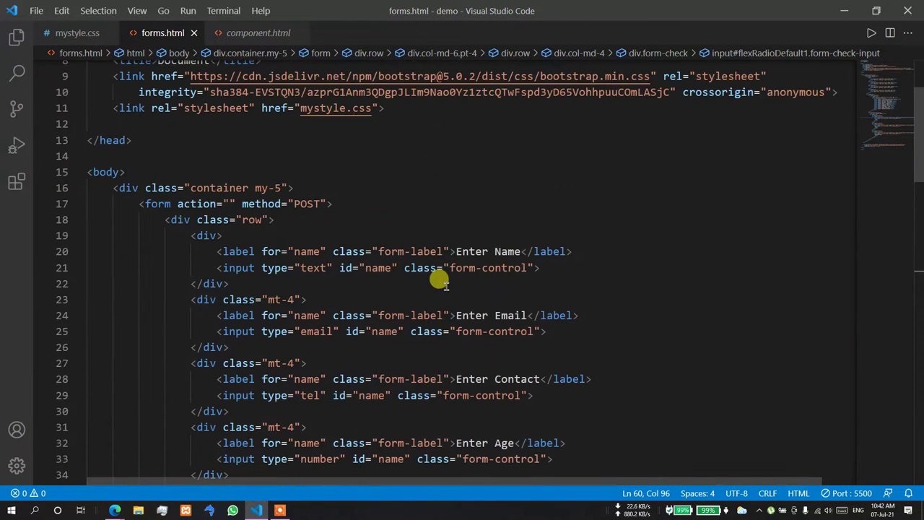
left_click(533, 268)
type("va")
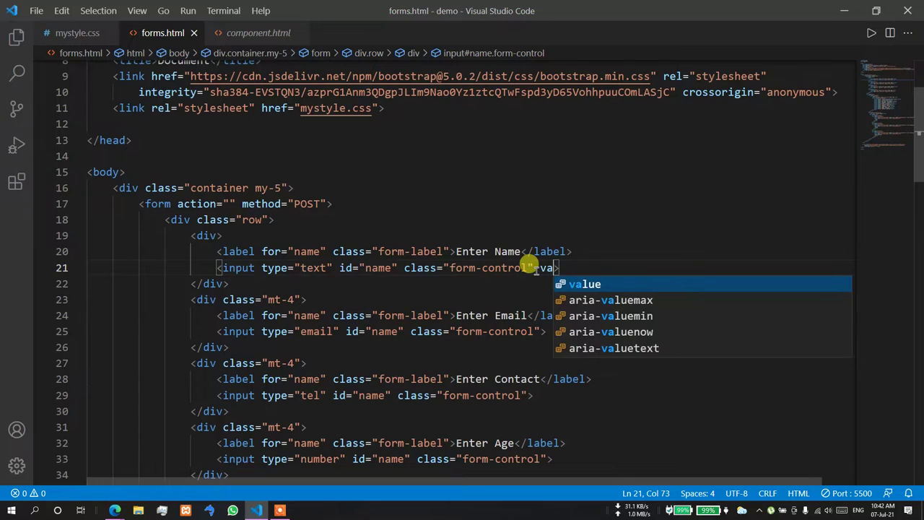
key("Return")
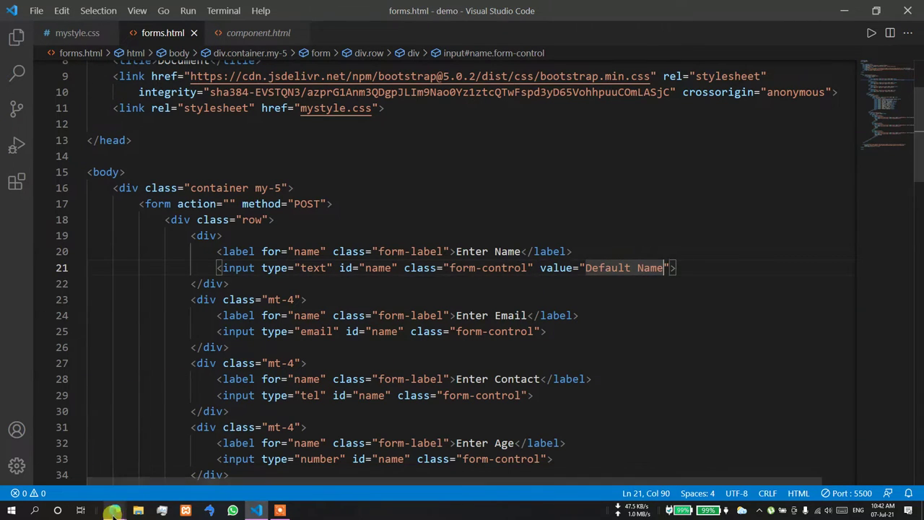
- Check the prefilled Default Name in the browser and test editing it
mouse_move(115, 510)
left_click(58, 465)
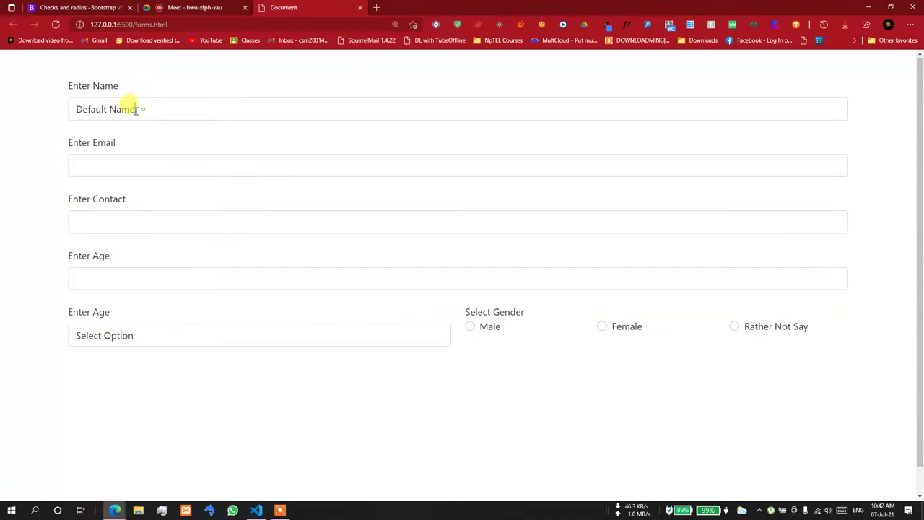
left_click_drag(135, 109, 60, 103)
left_click(163, 133)
left_click(150, 109)
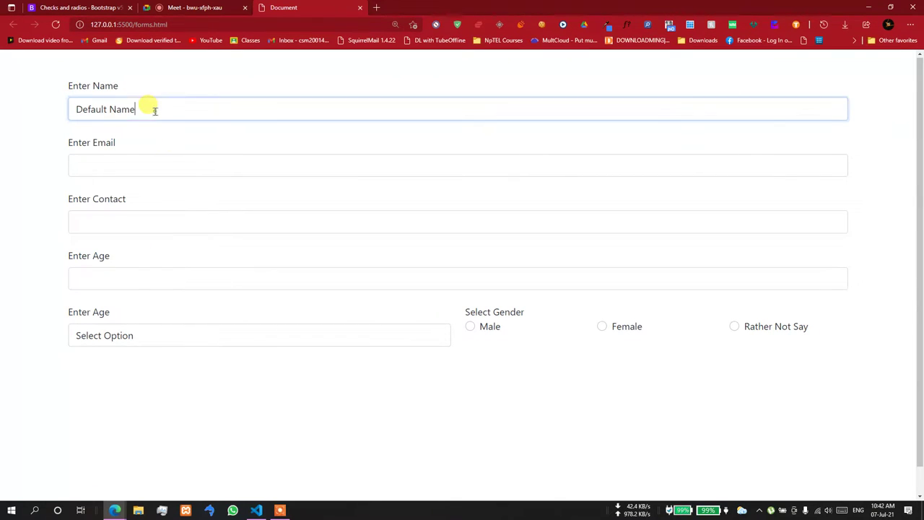
key("BackSpace")
key("BackSpace")
key("BackSpace")
key("BackSpace")
key("BackSpace")
left_click(256, 510)
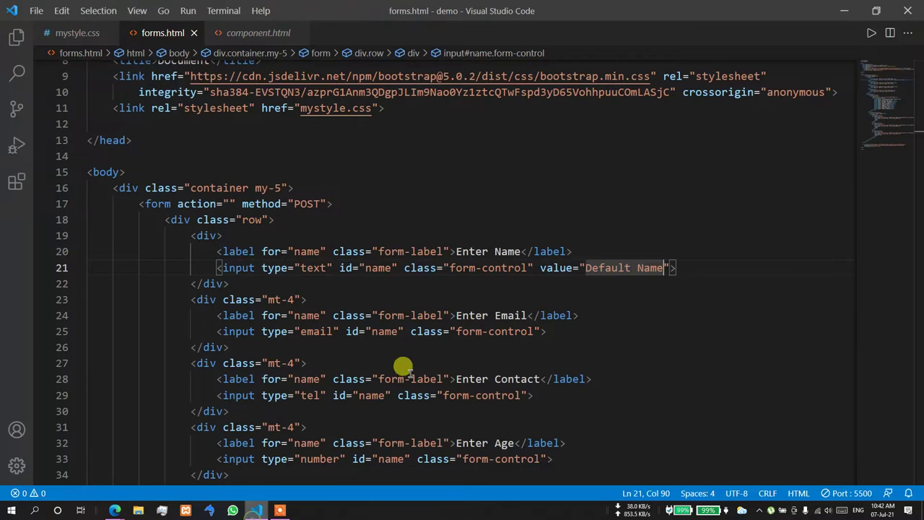
- Add readonly to the Enter Name input and try selecting its text in the browser
left_click(671, 268)
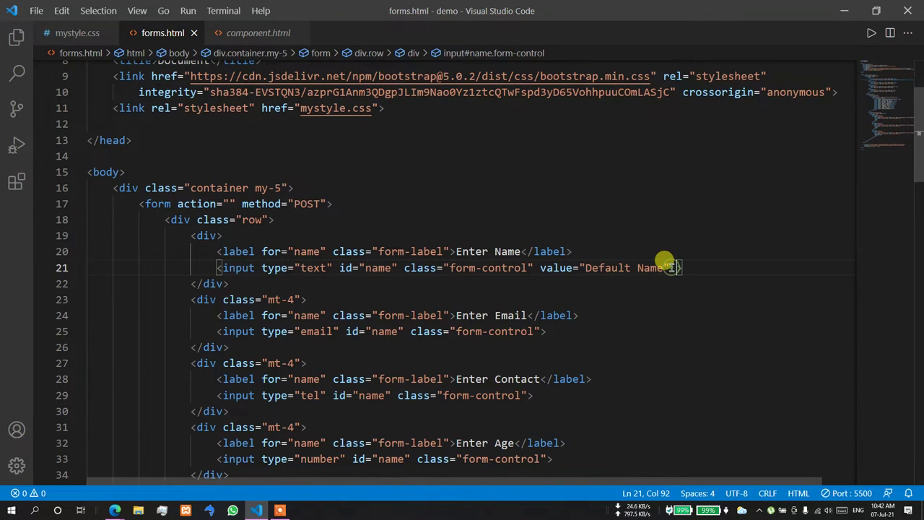
type("readonly")
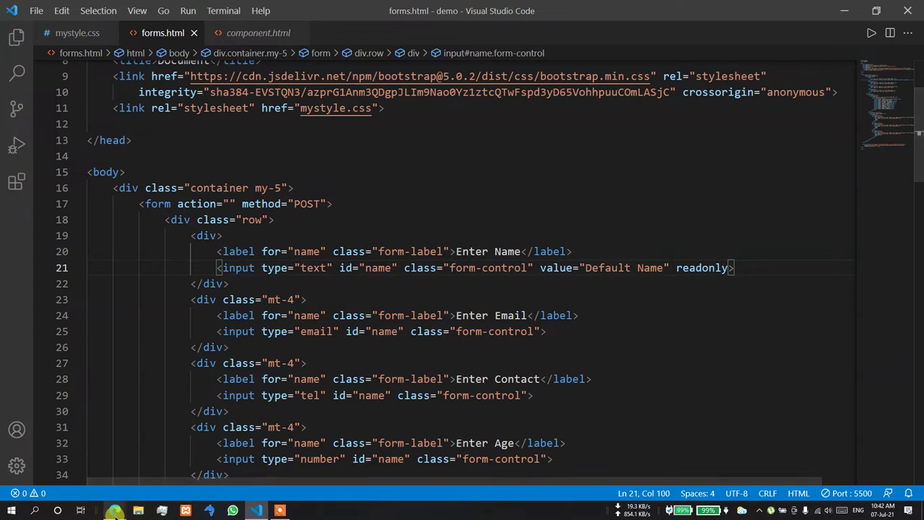
left_click(65, 466)
left_click(144, 107)
left_click_drag(144, 108, 83, 108)
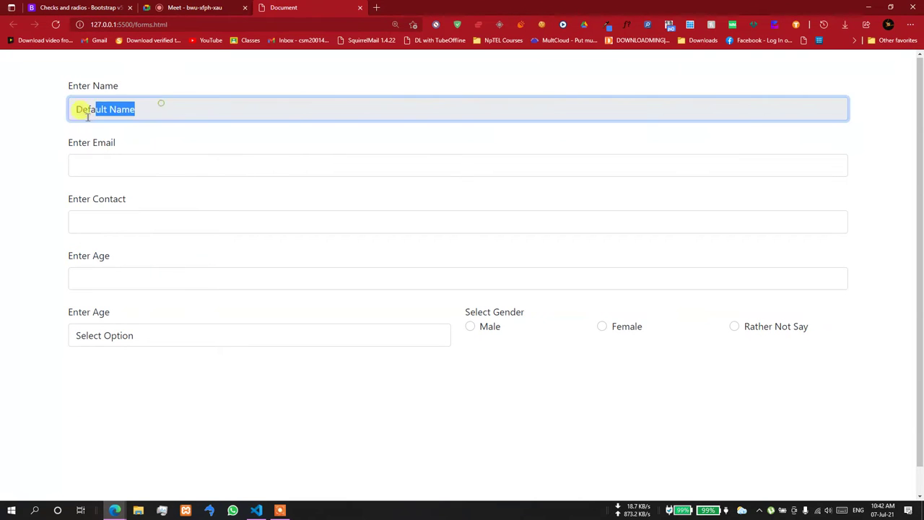
left_click(152, 109)
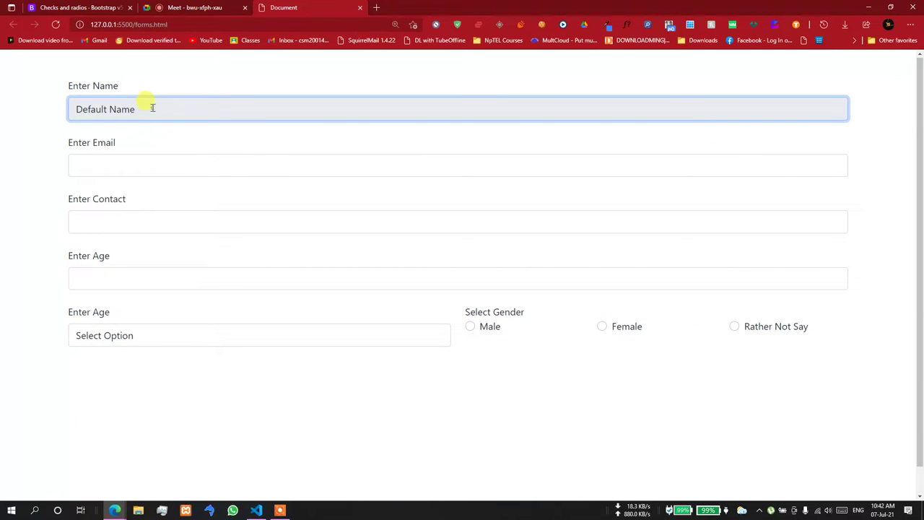
- Confirm the Default Name text cannot be dragged out of the read-only field
left_click_drag(122, 110, 68, 111)
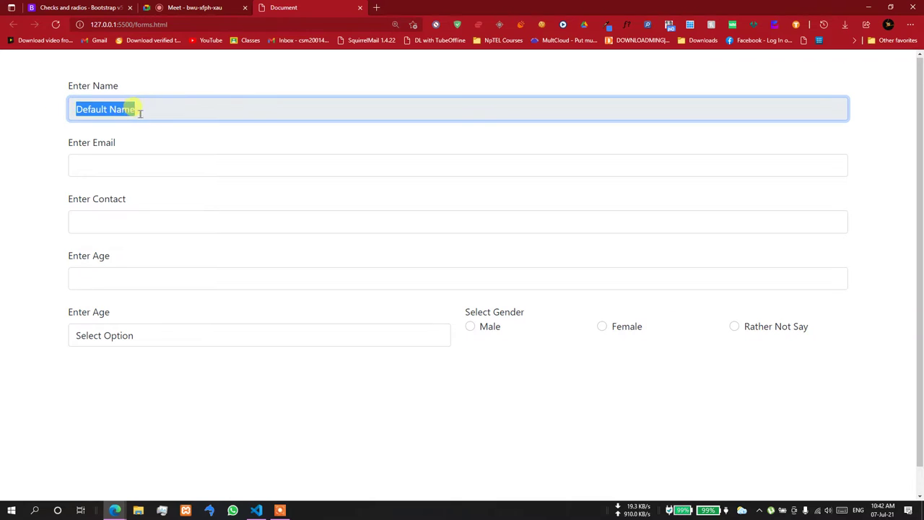
left_click_drag(140, 112, 54, 115)
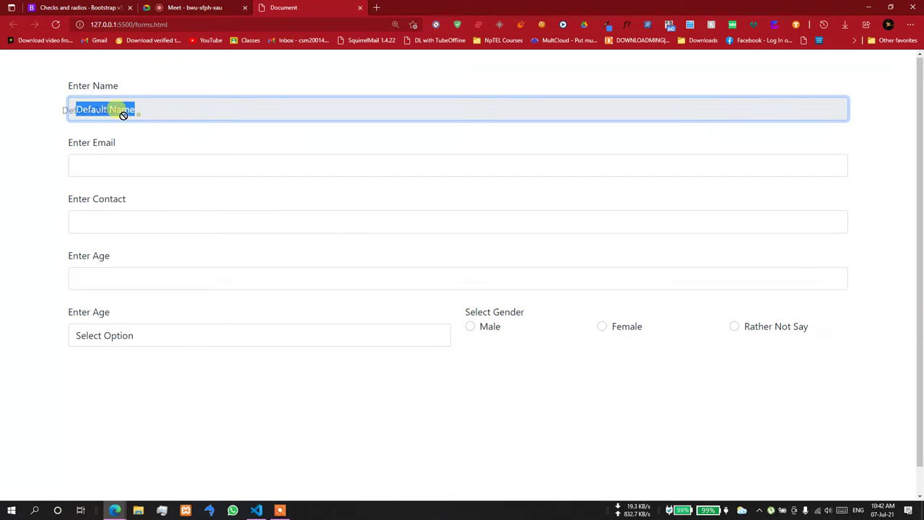
left_click_drag(133, 110, 92, 103)
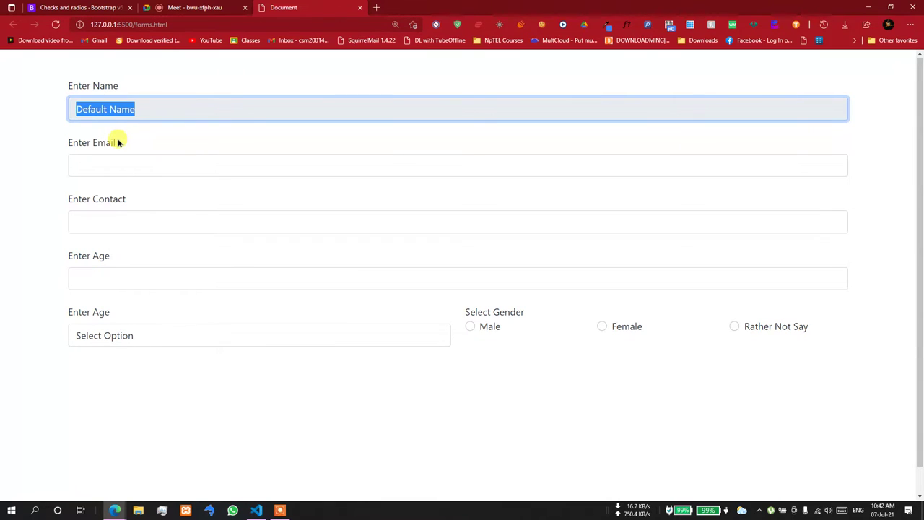
left_click_drag(136, 111, 96, 109)
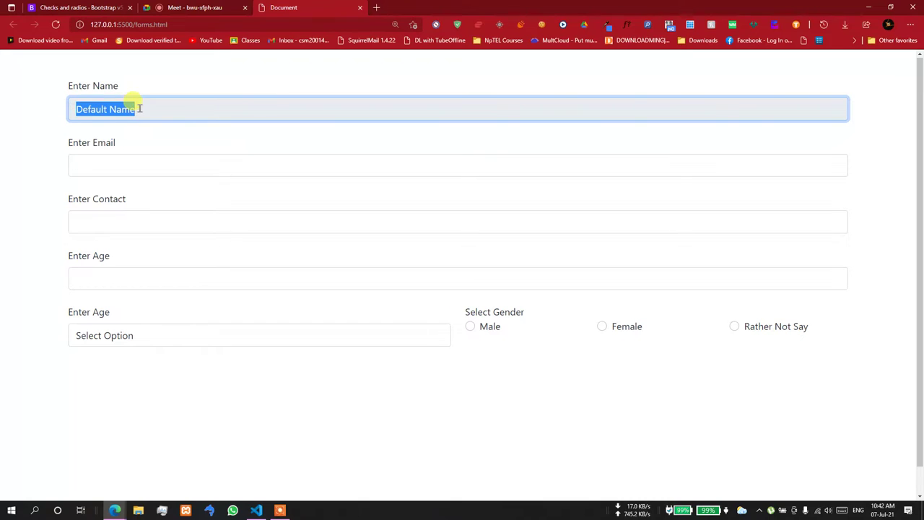
left_click(108, 133)
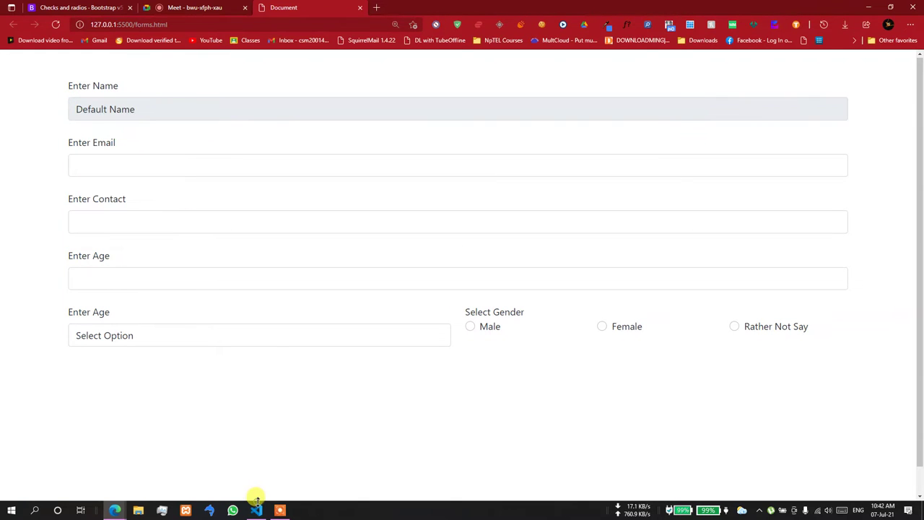
left_click(256, 502)
scroll(347, 351, "down", 15)
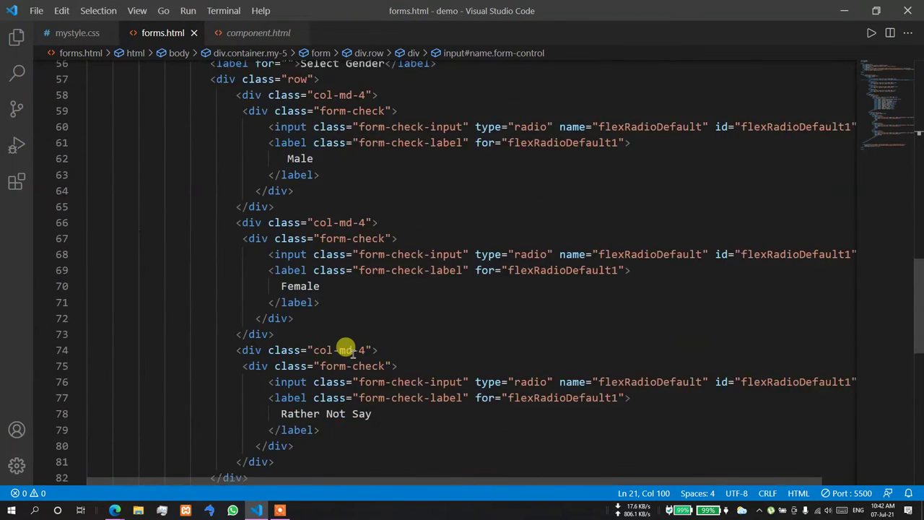
- Expand div.row>div.col-md-6*2>div.mt-4 with Emmet below the gender row
scroll(346, 351, "down", 6)
scroll(291, 333, "up", 2)
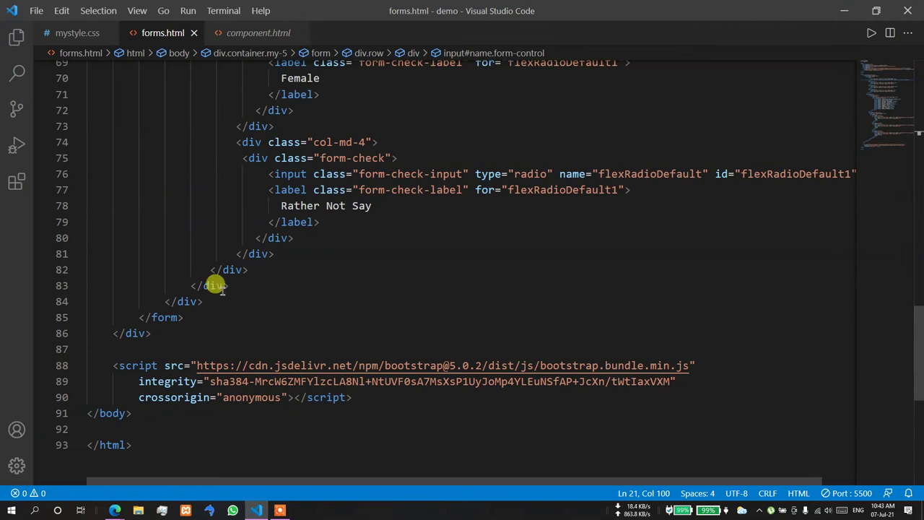
scroll(226, 286, "down", 2)
left_click(205, 232)
key("Return")
type("div.row>")
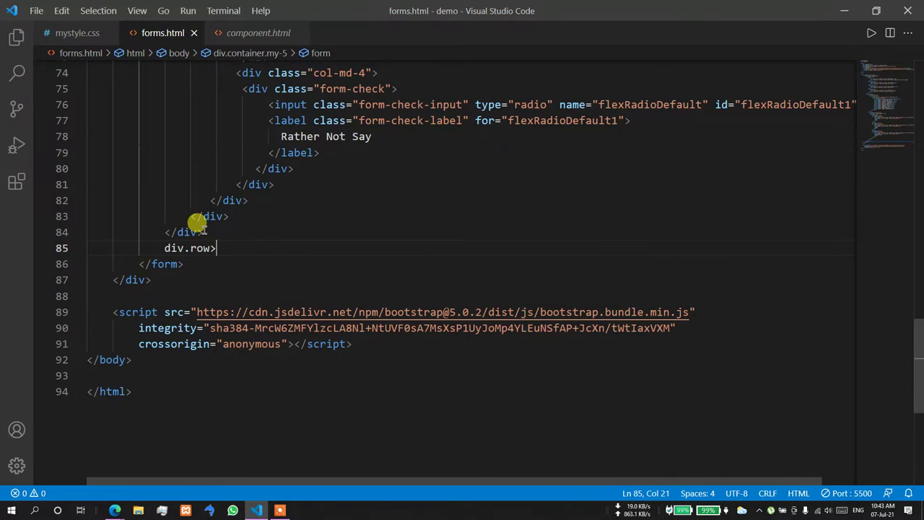
type("div.col")
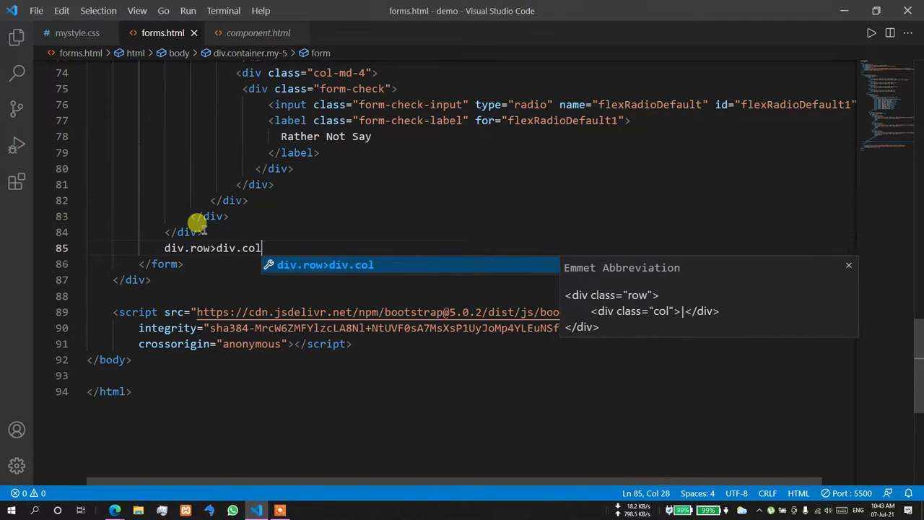
type("-mg")
key("BackSpace")
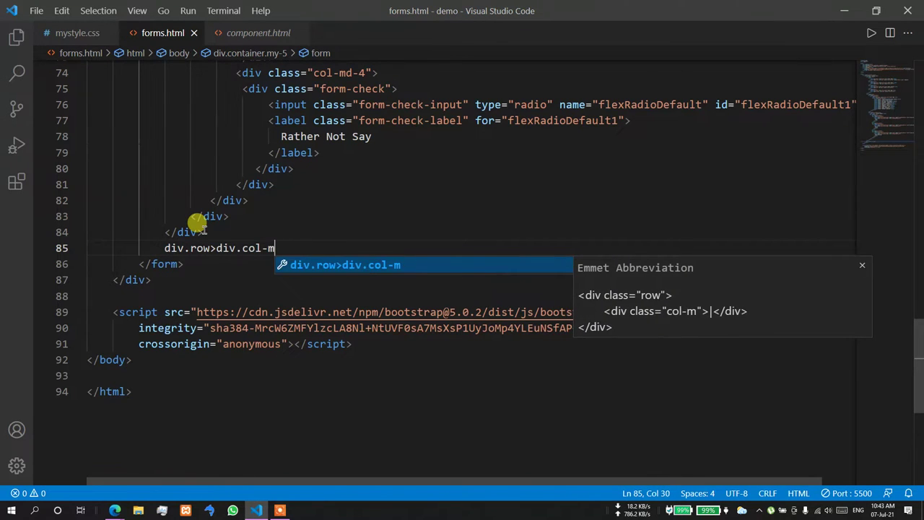
type("d-6*")
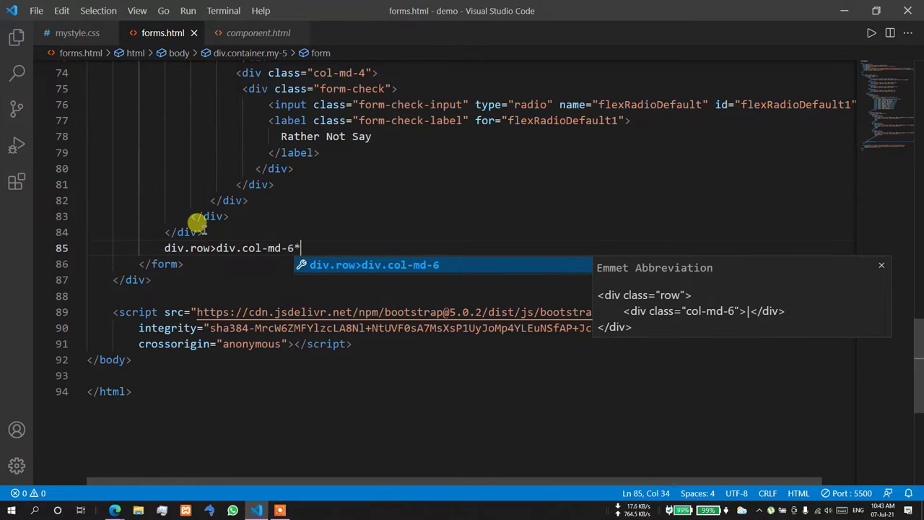
type("2")
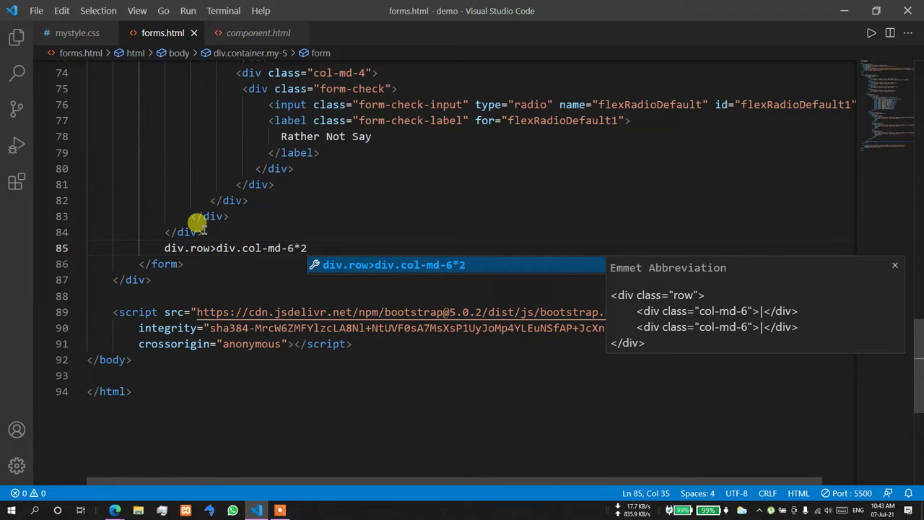
type(">div")
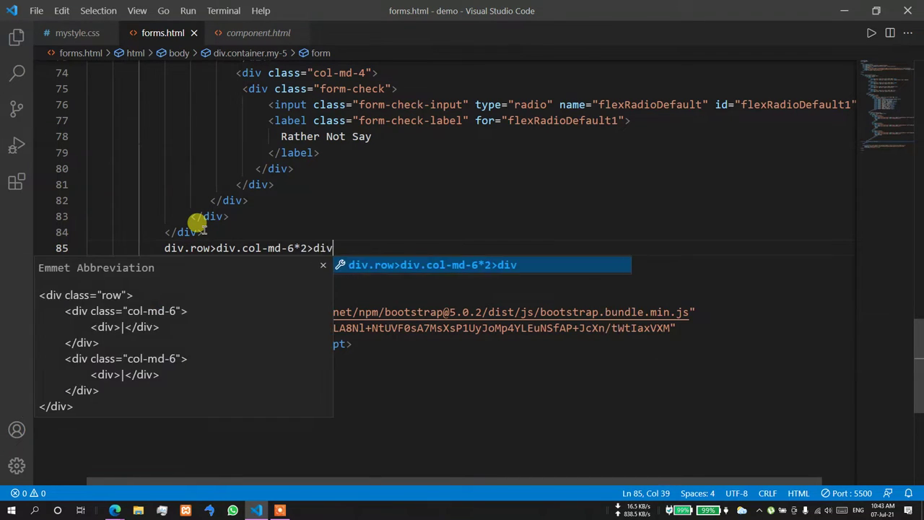
type(".mt-4")
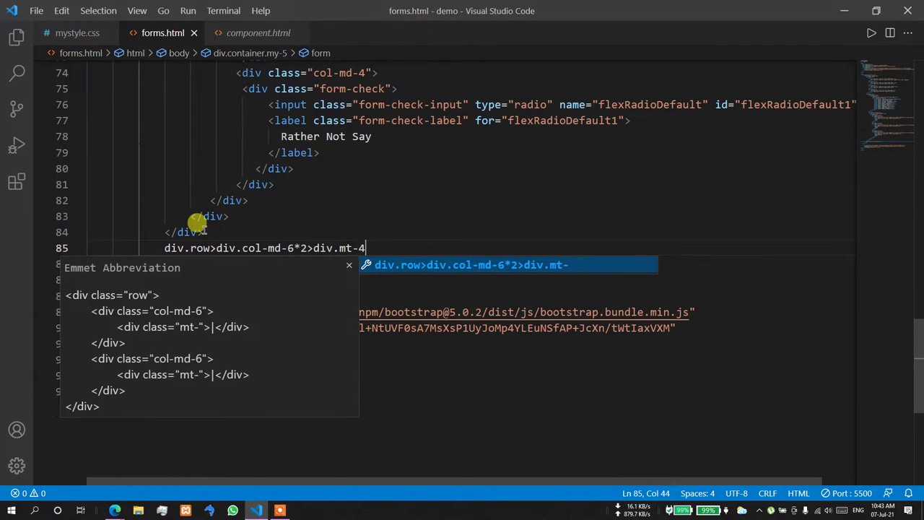
key("Tab")
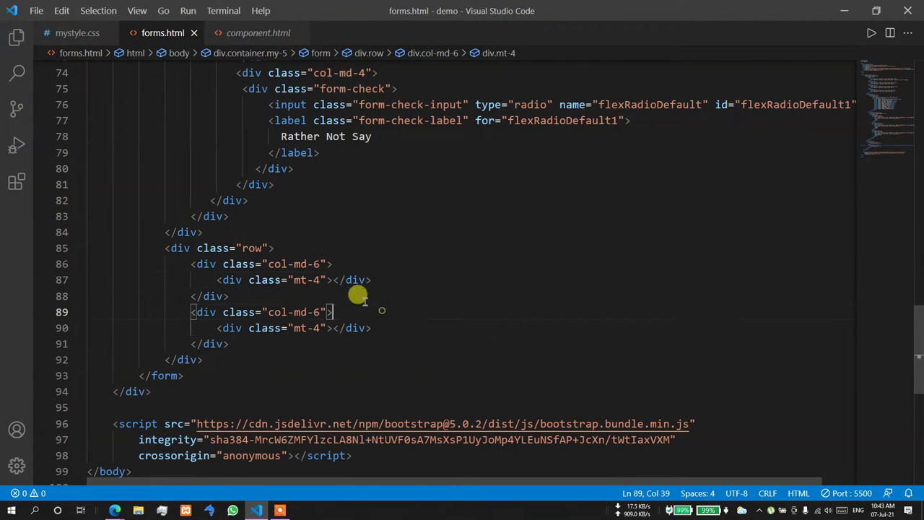
- Add a 'Select Date' label for date in the first column
key("Return")
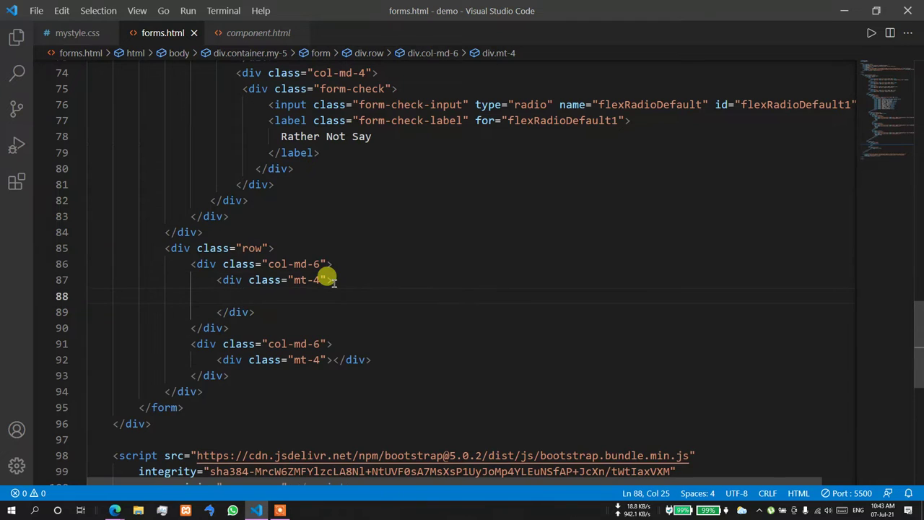
type("l")
key("Return")
type("date\"></label>")
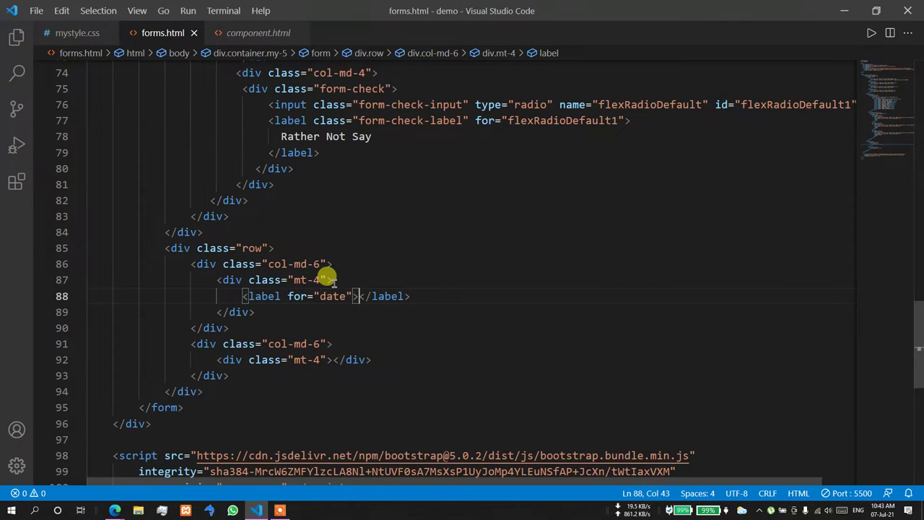
key("Tab")
key("Return")
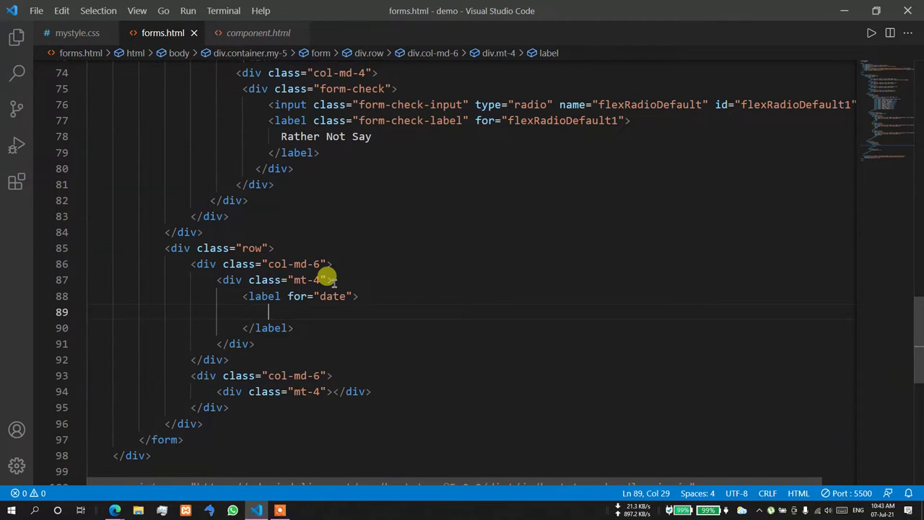
key("ctrl+z")
type("Select Dare")
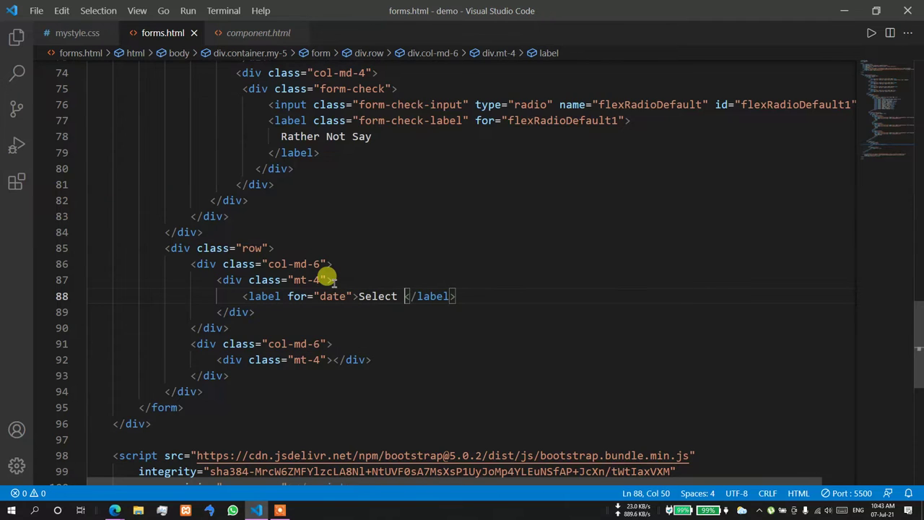
key("BackSpace")
key("BackSpace")
type("te")
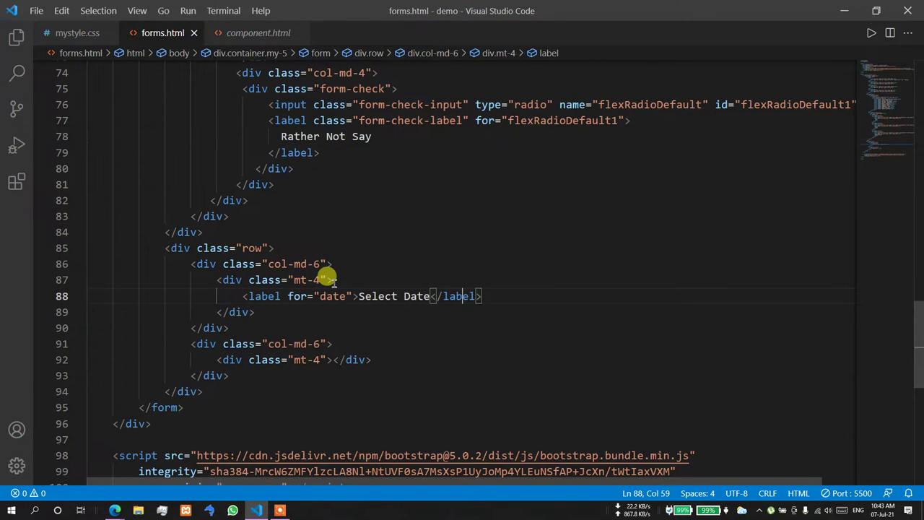
- Add a date input with an id and form-control class below the label
key("Return")
type("in")
key("Tab")
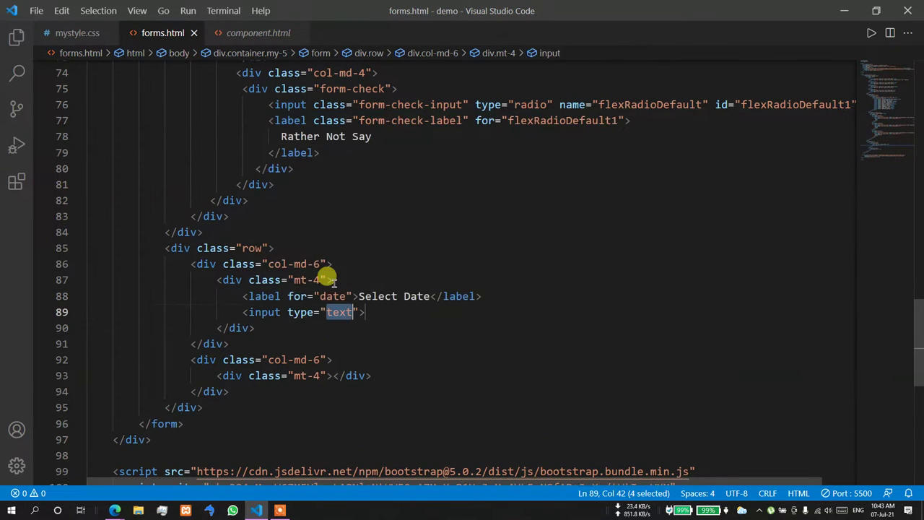
type("d")
type("n")
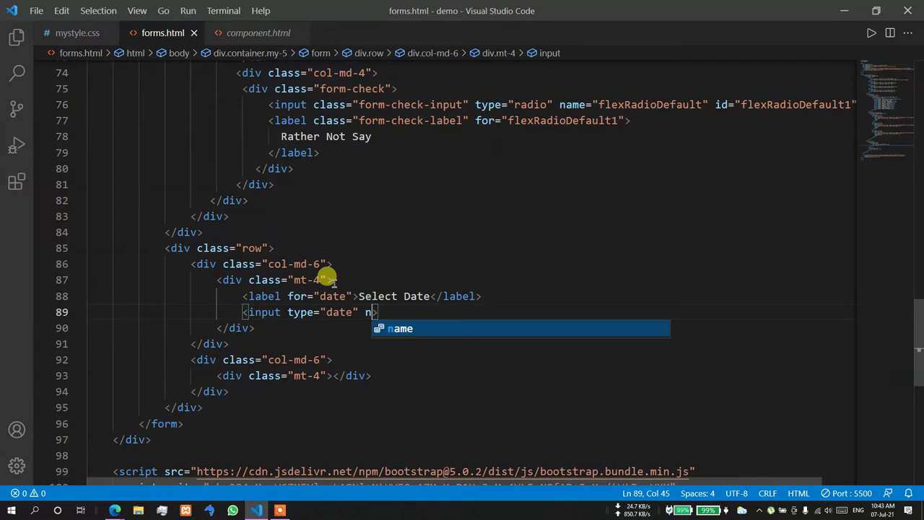
key("BackSpace")
type("id=\"date")
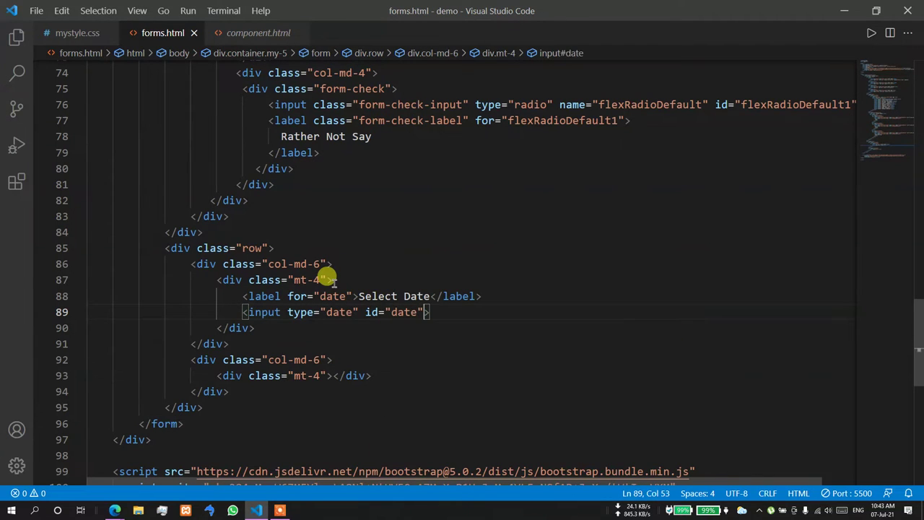
type("c ")
type(";")
key("Return")
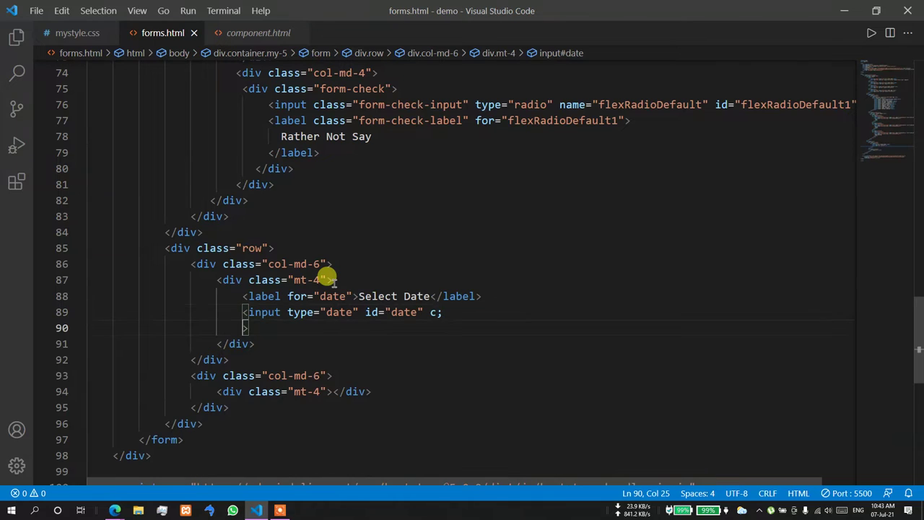
key("BackSpace")
key("BackSpace")
key("BackSpace")
key("BackSpace")
key("BackSpace")
key("BackSpace")
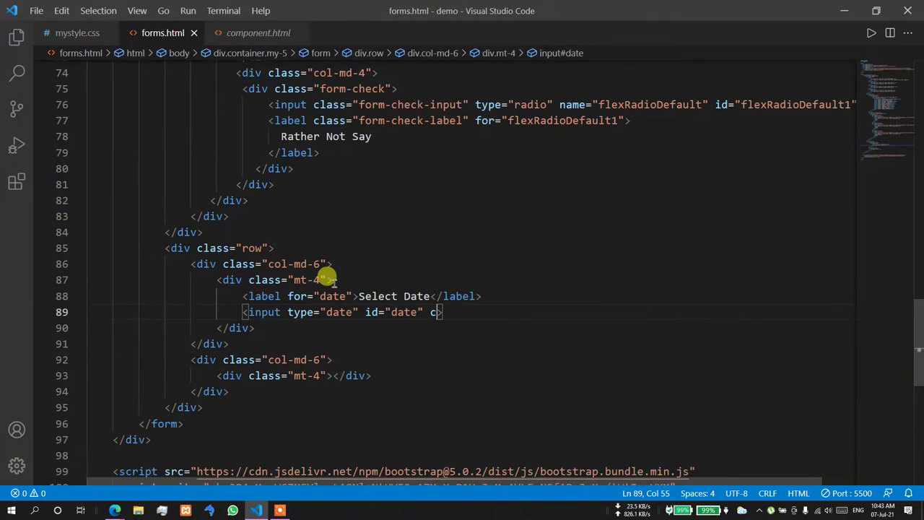
type("la")
key("Return")
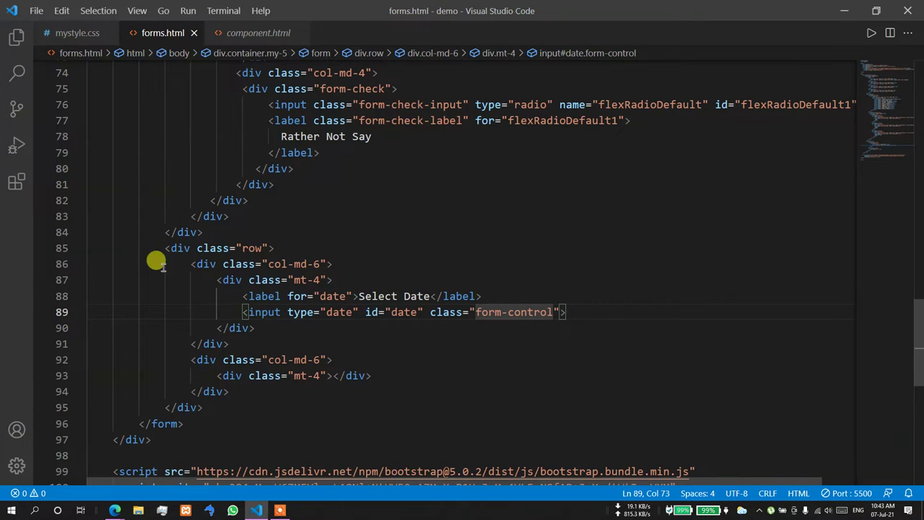
- Copy the date label and input into the second column, relabelling it Select Time
left_click_drag(225, 296, 567, 307)
key("ctrl+c")
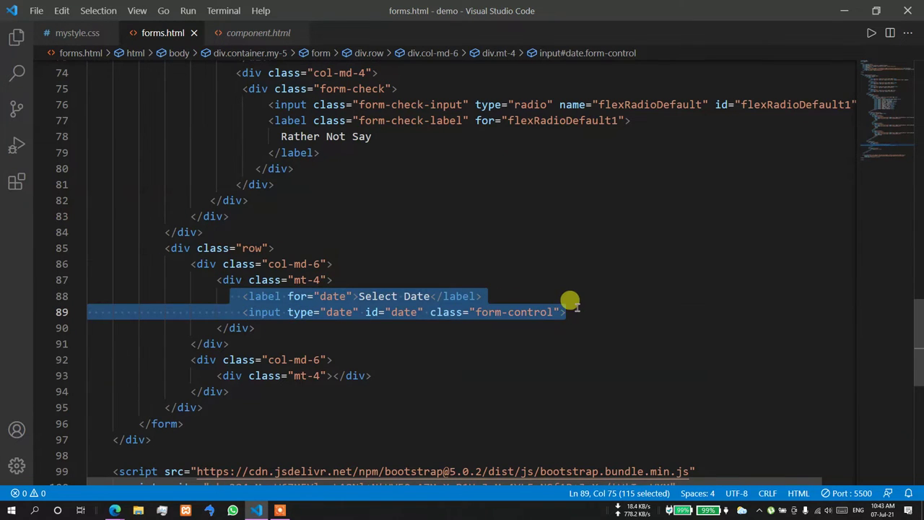
left_click(332, 375)
key("Return")
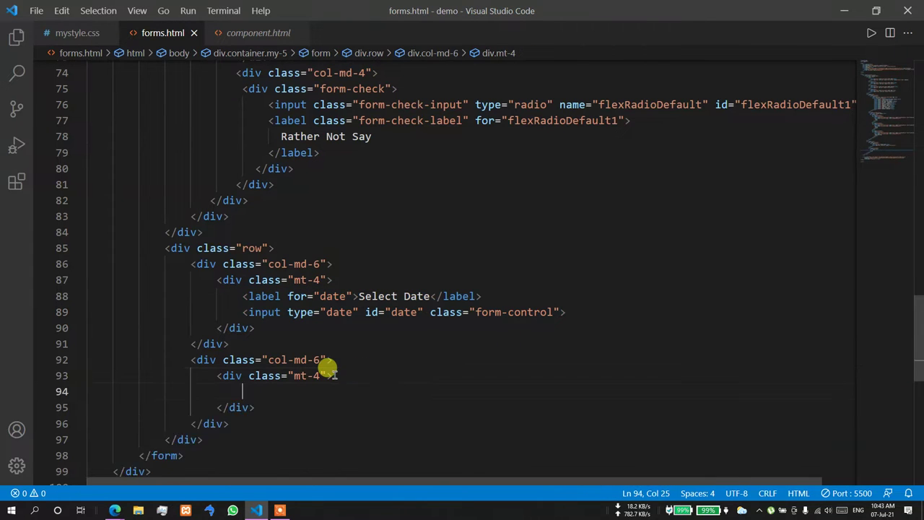
key("ctrl+v")
double_click(416, 390)
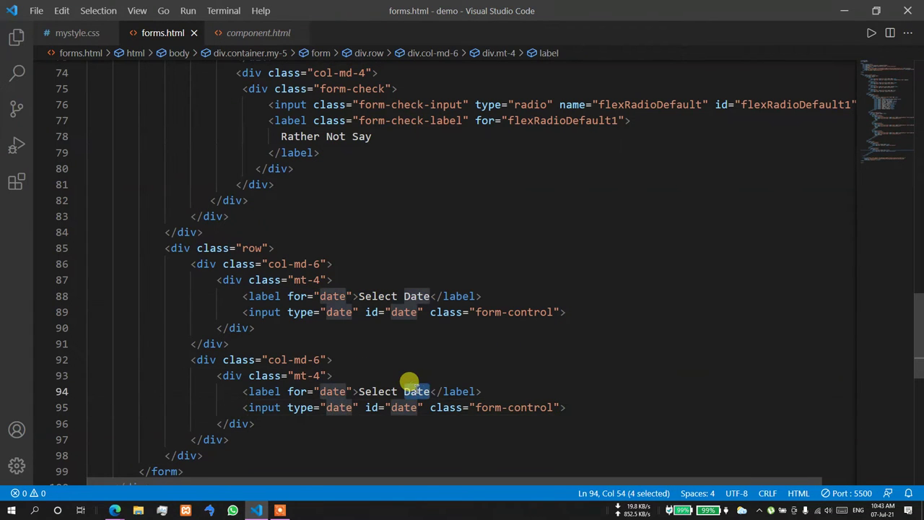
type("Time")
- Change the copied input's type to time
scroll(455, 339, "down", 1)
left_click(465, 339)
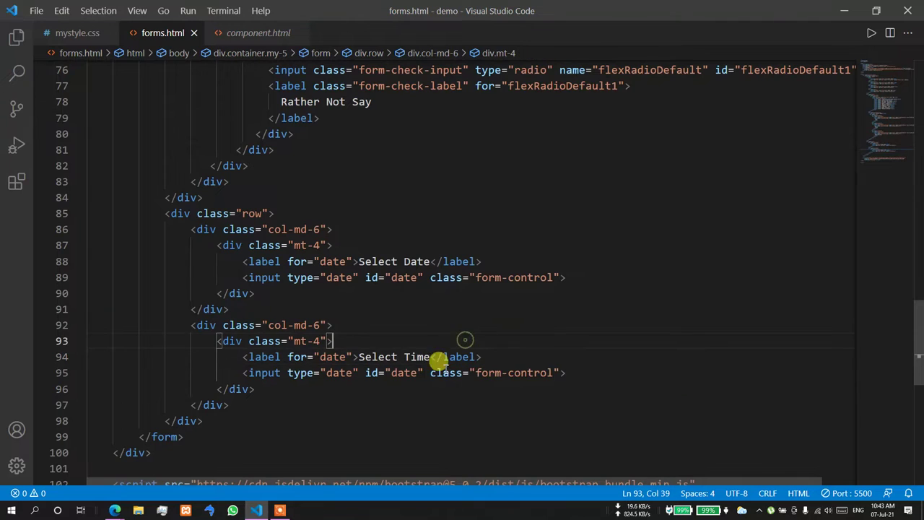
double_click(405, 372)
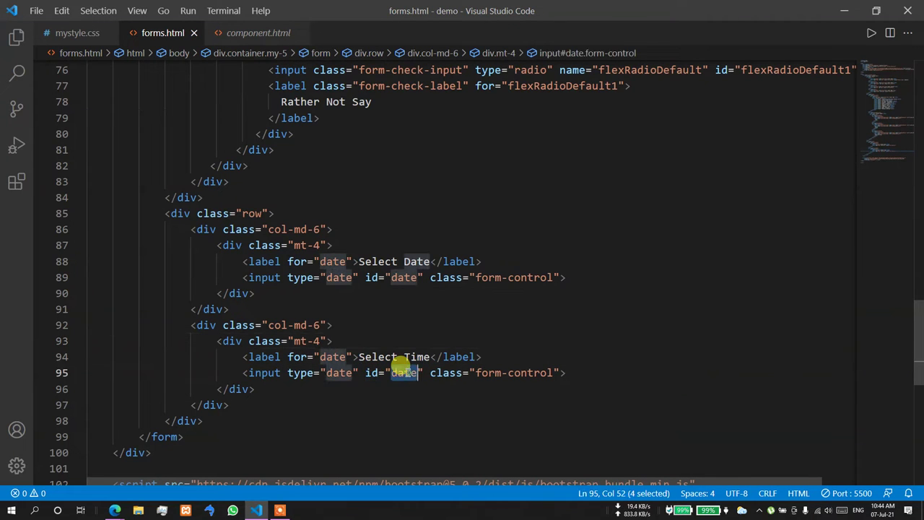
double_click(334, 370)
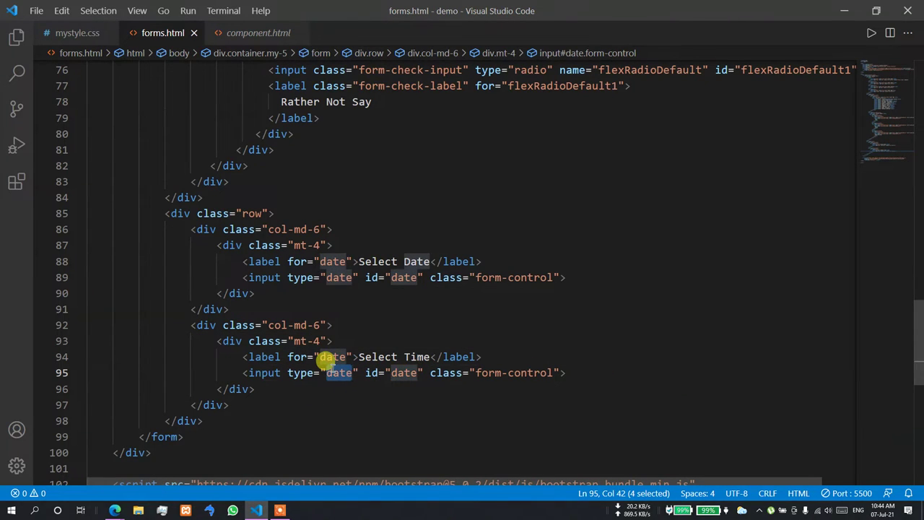
type("time")
left_click(343, 339)
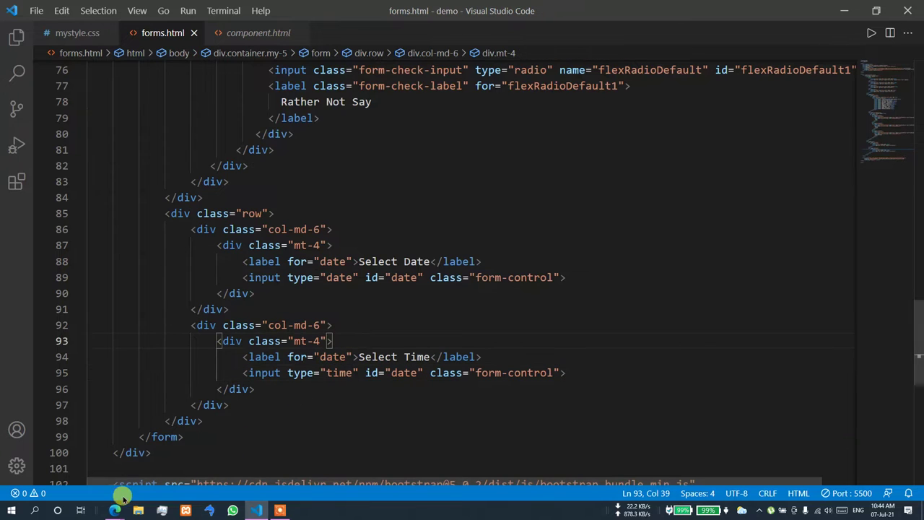
- Zoom the page to 110% and set Select Date to 09-Jul-2021 after trying other days
mouse_move(115, 510)
left_click(78, 481)
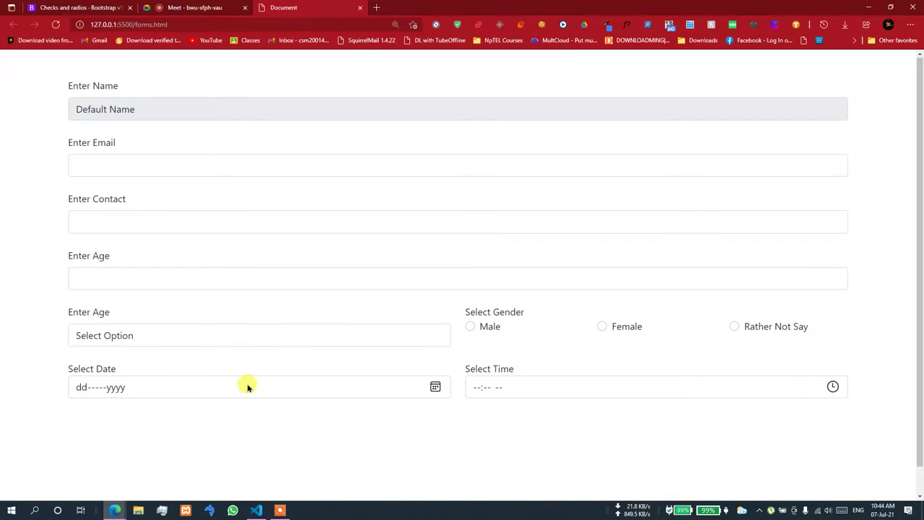
left_click(436, 387)
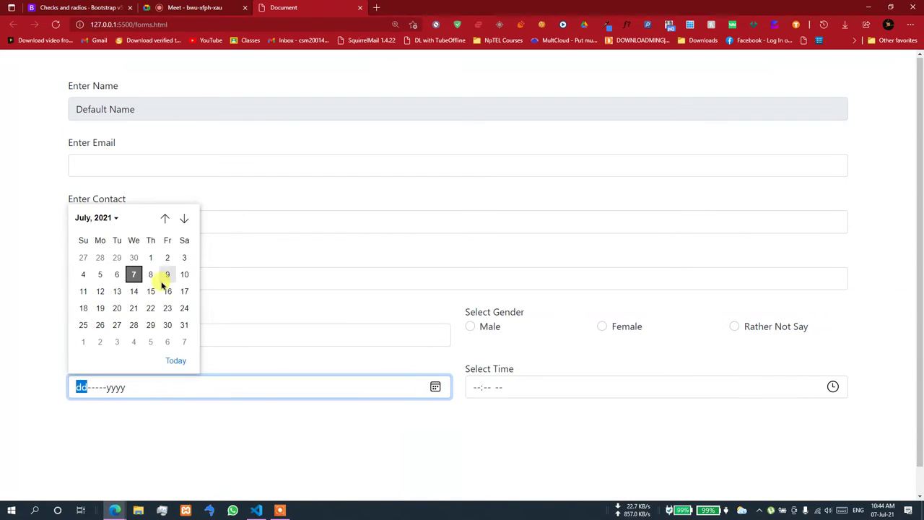
key("ctrl+minus")
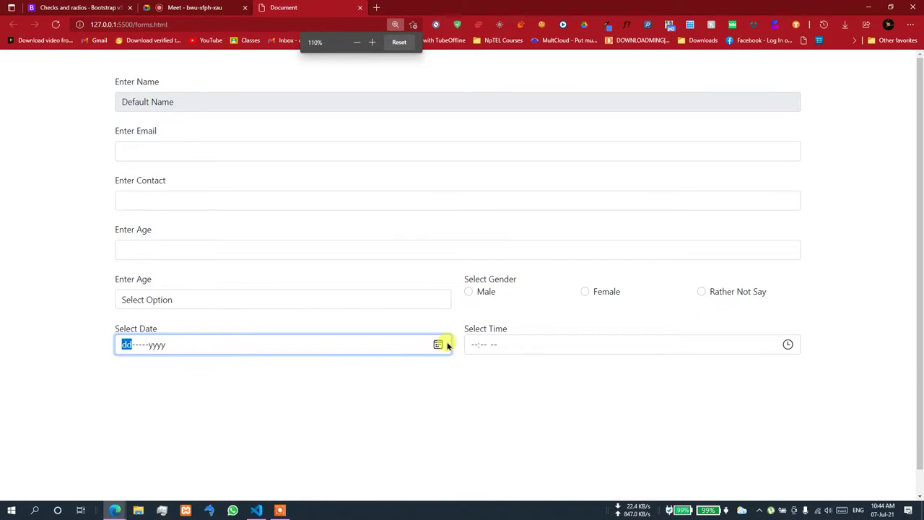
left_click(438, 345)
left_click(203, 229)
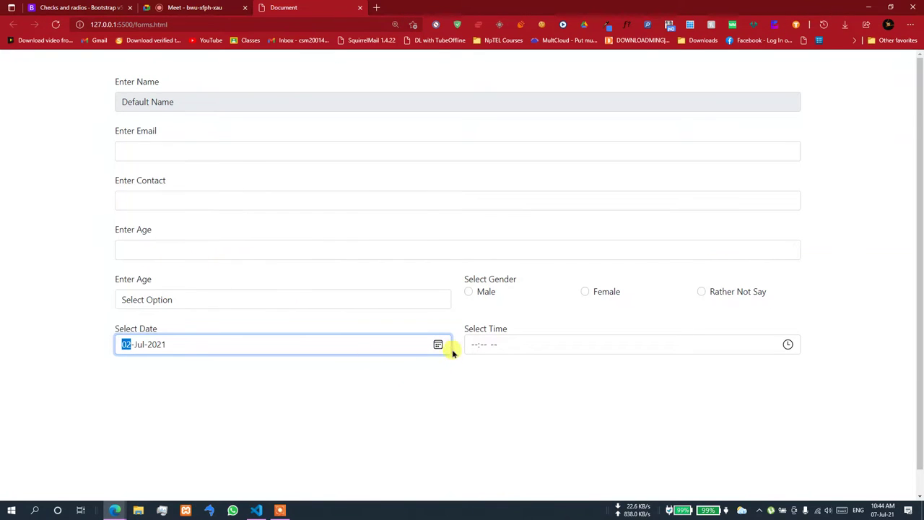
left_click(439, 345)
left_click(187, 290)
left_click(439, 345)
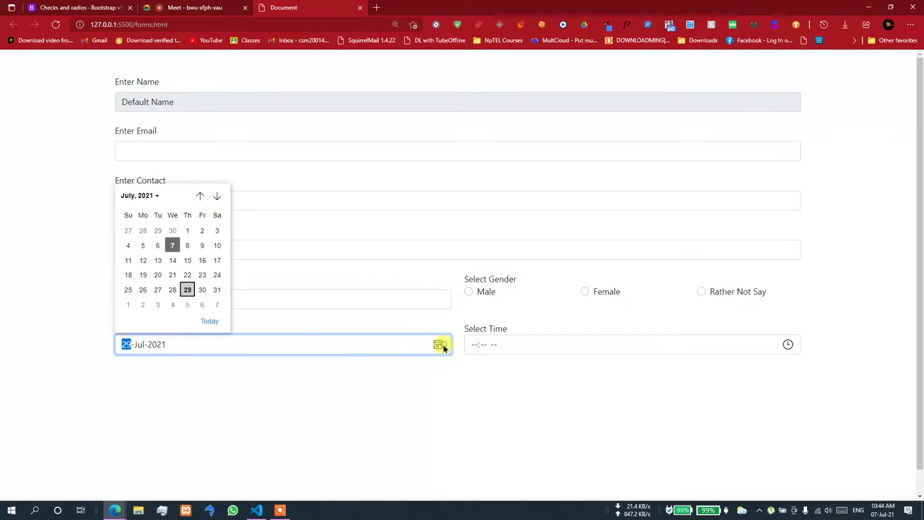
left_click(143, 260)
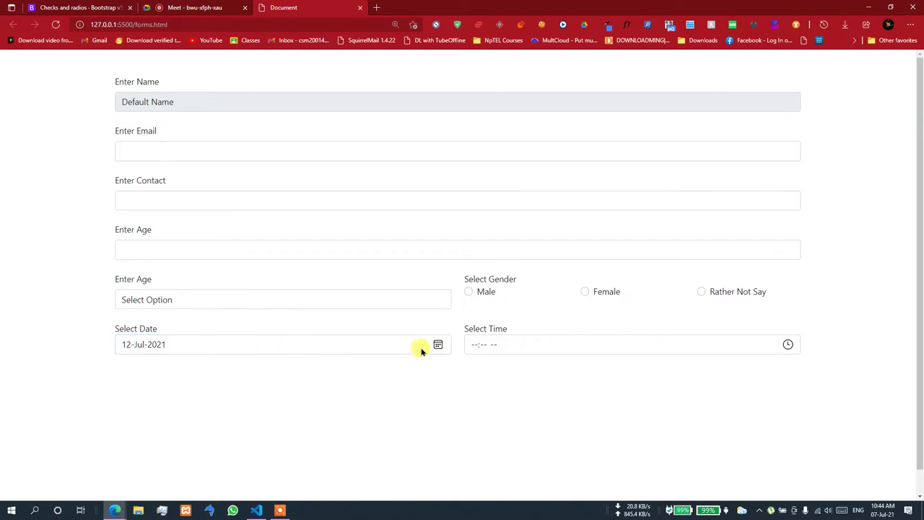
left_click(436, 345)
left_click(202, 244)
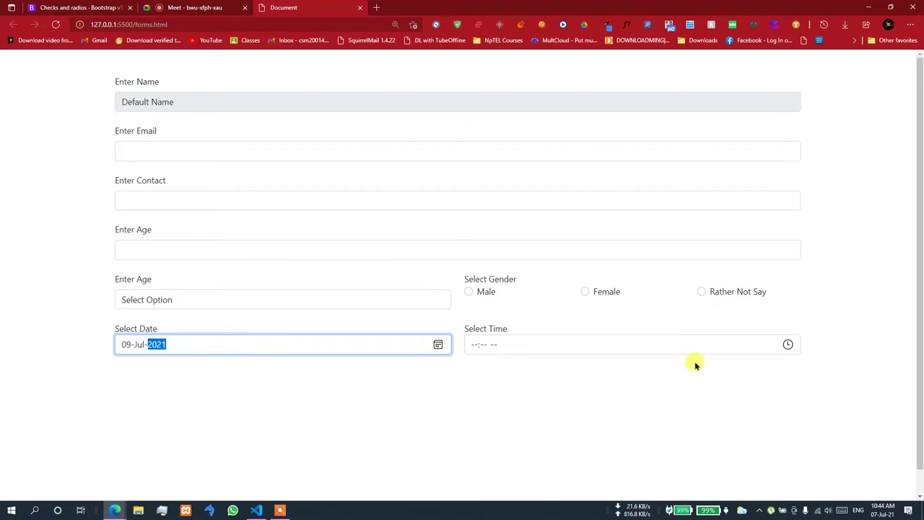
- Set Select Time to 02:46 PM in the time picker
left_click(788, 345)
left_click(510, 405)
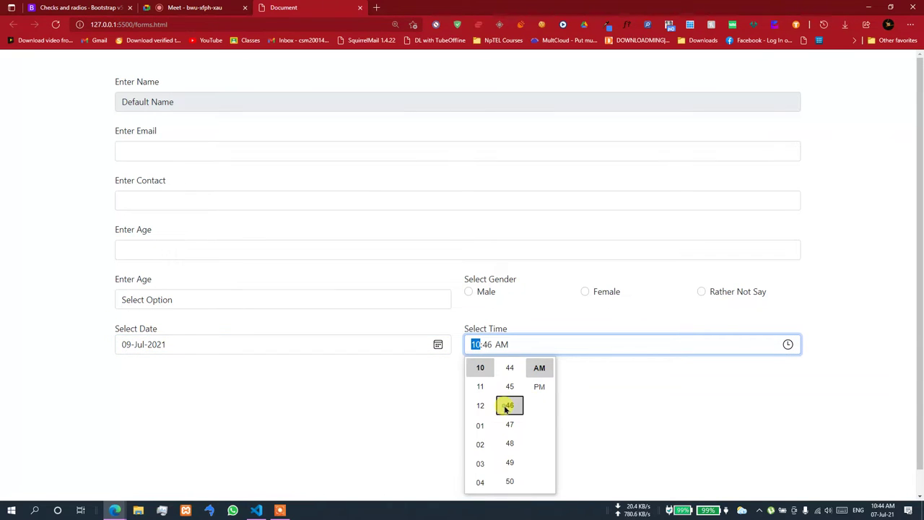
left_click(539, 386)
left_click(478, 442)
left_click(675, 394)
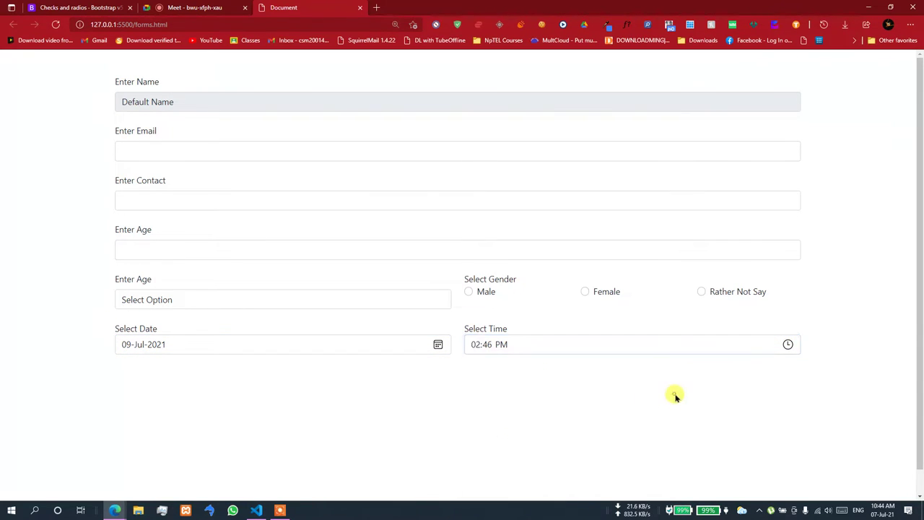
left_click(256, 510)
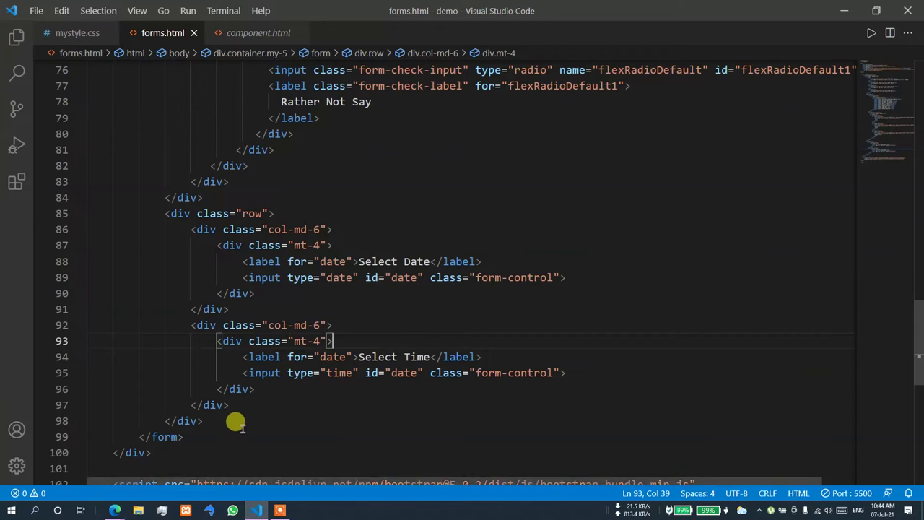
- Duplicate the date-and-time row block (lines 85–98) directly below itself
scroll(238, 423, "down", 1)
left_click_drag(164, 179, 205, 386)
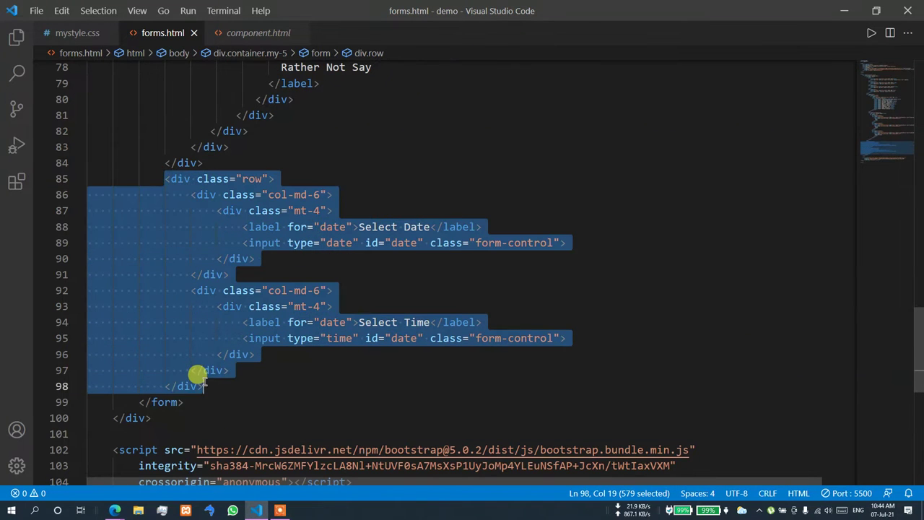
key("ctrl+c")
left_click(204, 385)
key("Return")
key("ctrl+v")
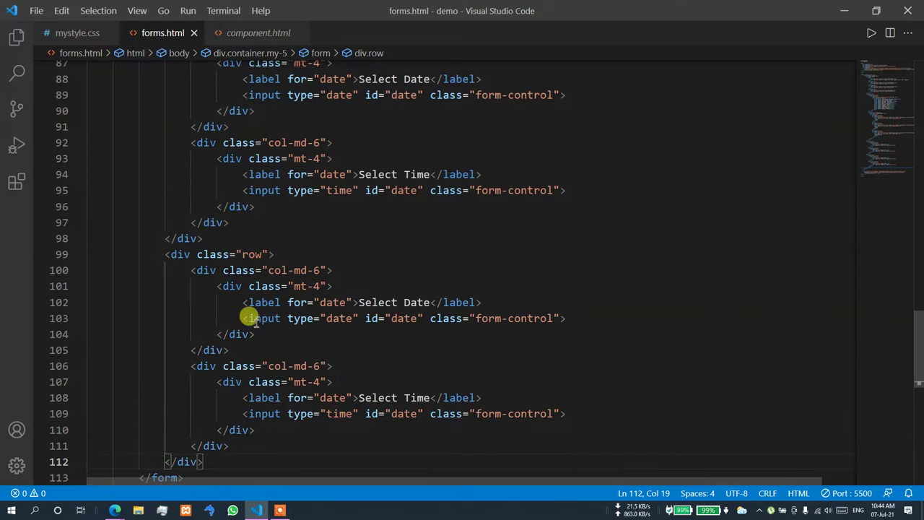
- Change the copied input's type from date to datetime and view the result in Edge
left_click(353, 318)
key("ctrl+space")
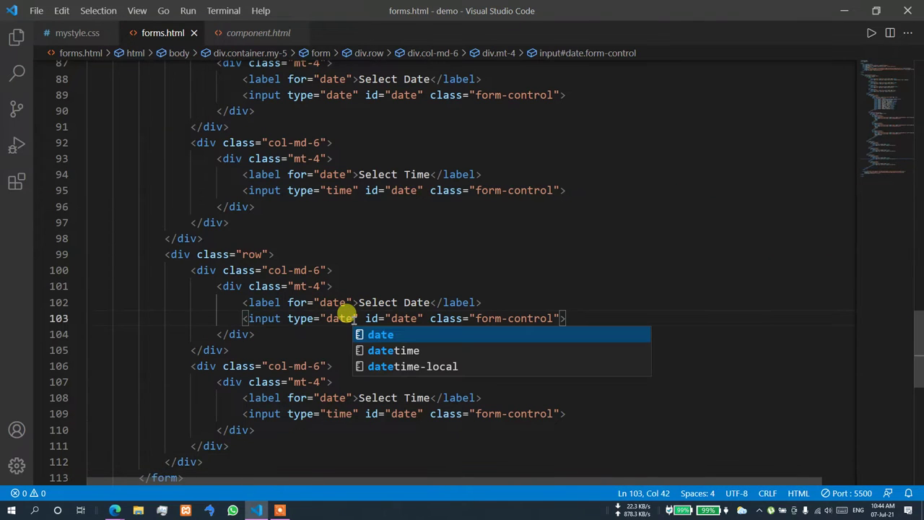
key("Escape")
type("time")
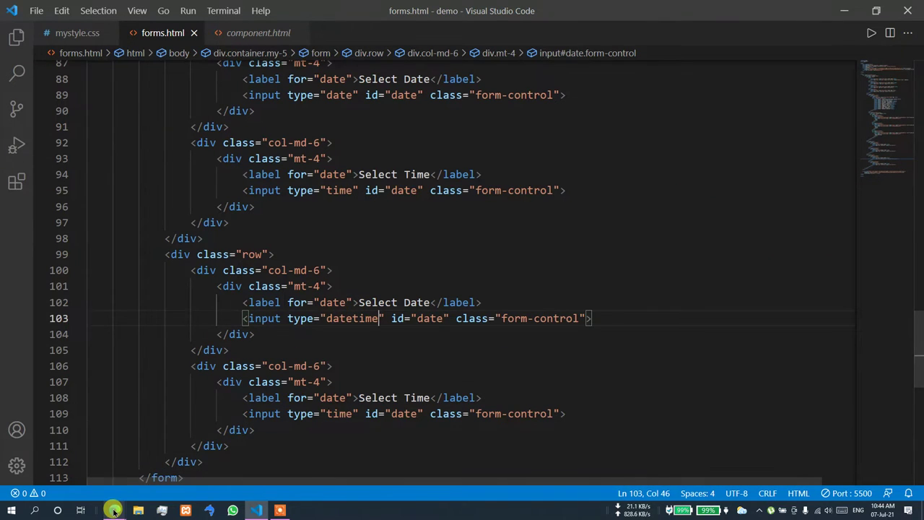
mouse_move(114, 510)
left_click(82, 479)
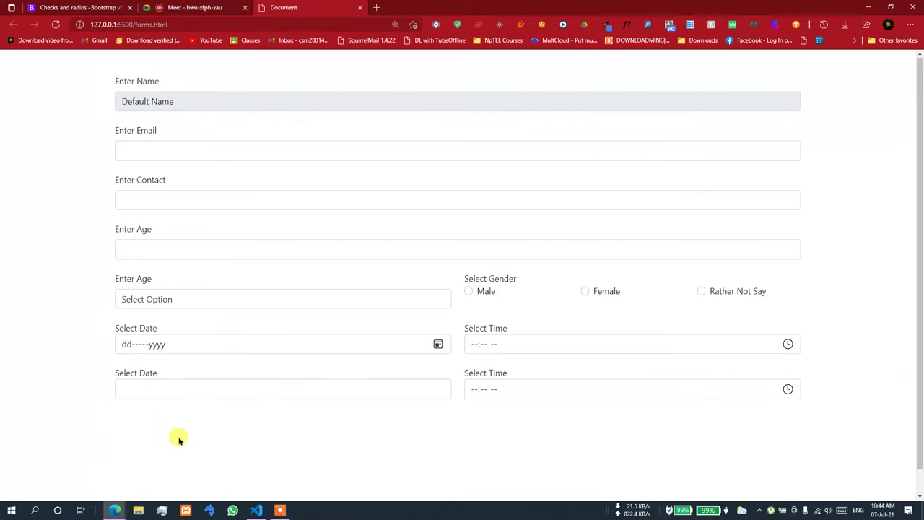
- Type 'sdsdfsdf' into the second Select Date field and test selecting it like plain text
left_click(433, 389)
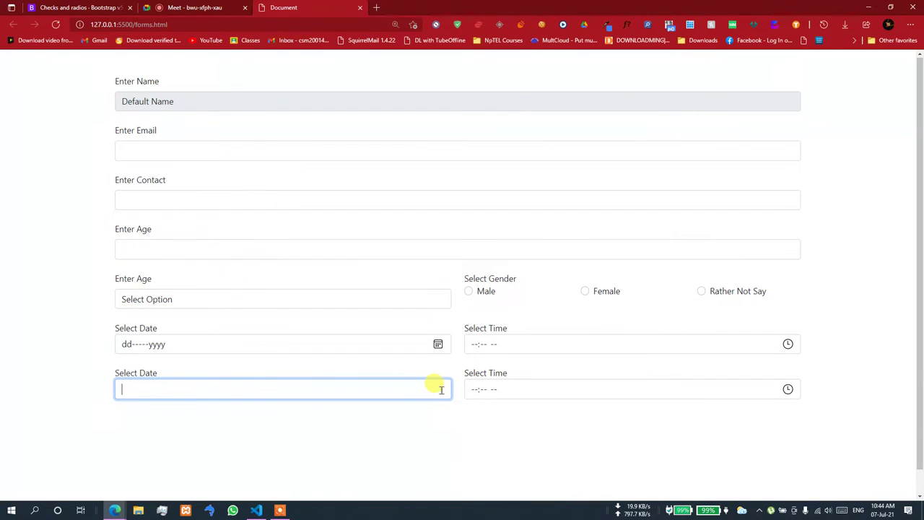
type("sdsdfsdf")
left_click(314, 429)
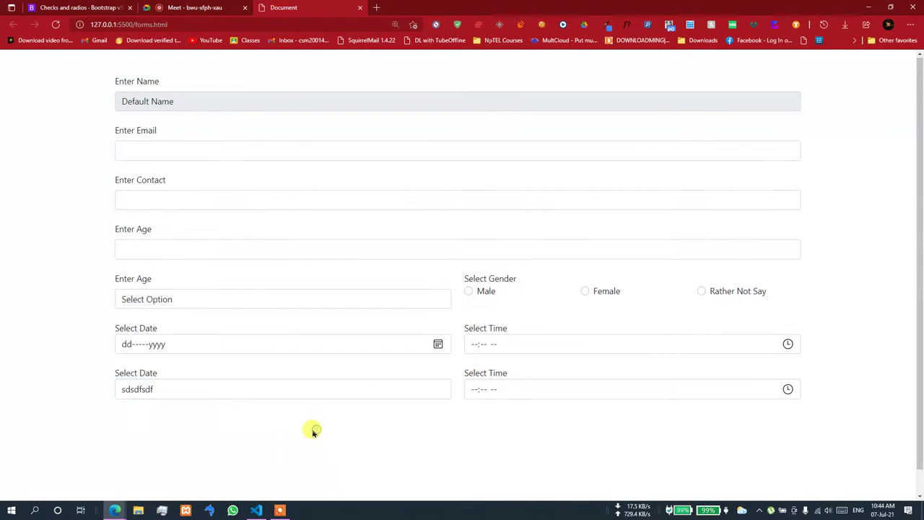
left_click(162, 388)
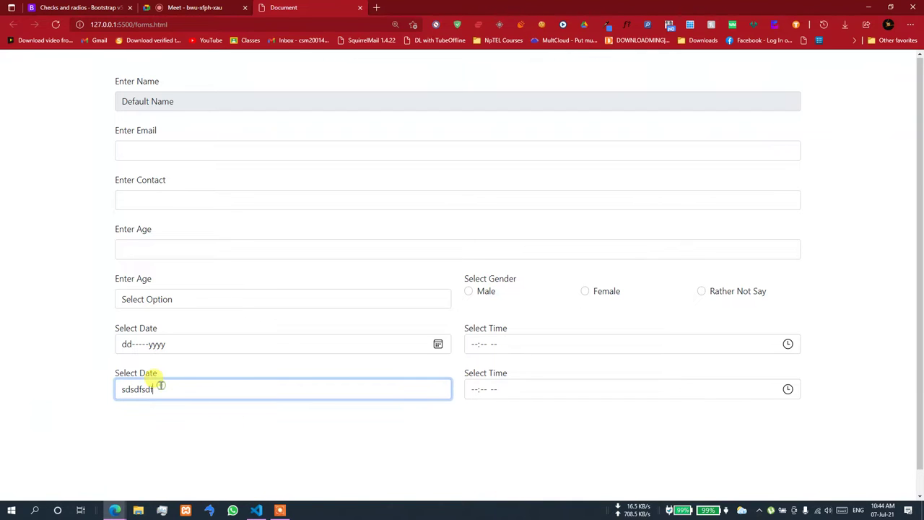
key("ctrl+a")
left_click(188, 411)
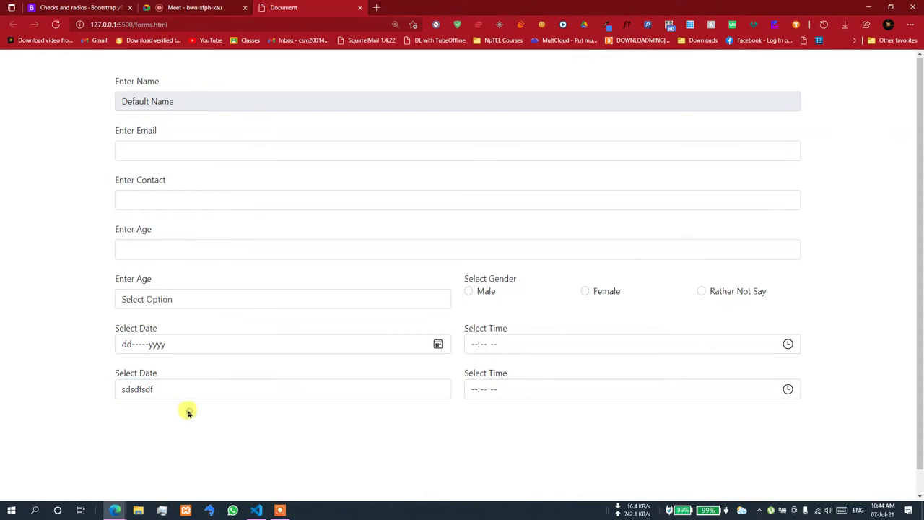
left_click(154, 389)
right_click(135, 392)
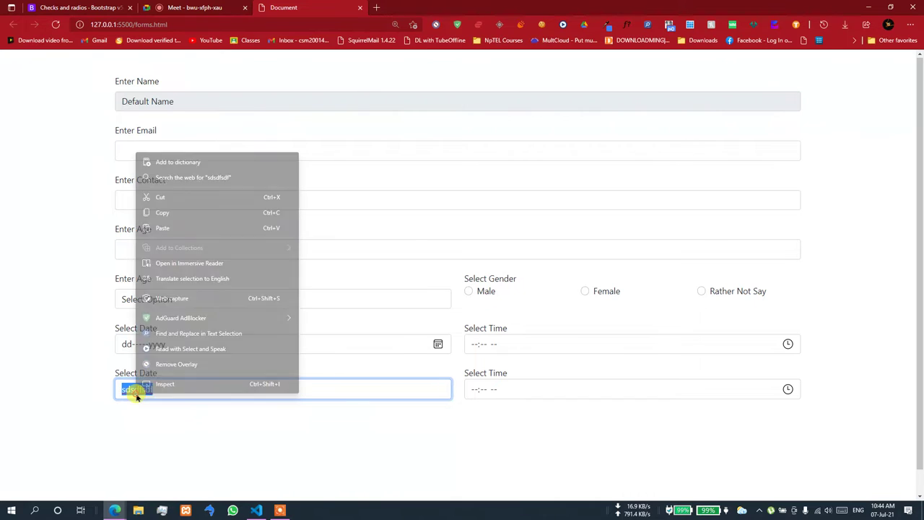
left_click(170, 392)
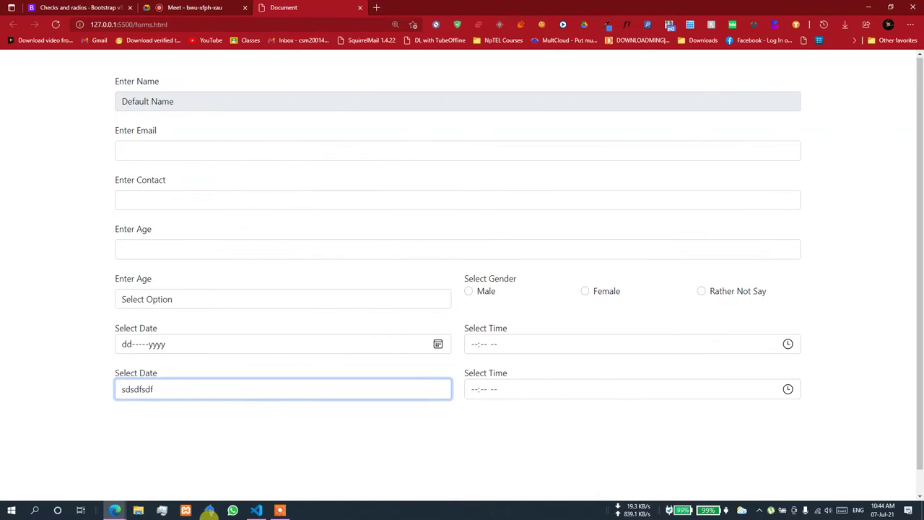
left_click(257, 511)
- Change the copied input's type to datetime-local on line 103 and check the browser
double_click(356, 318)
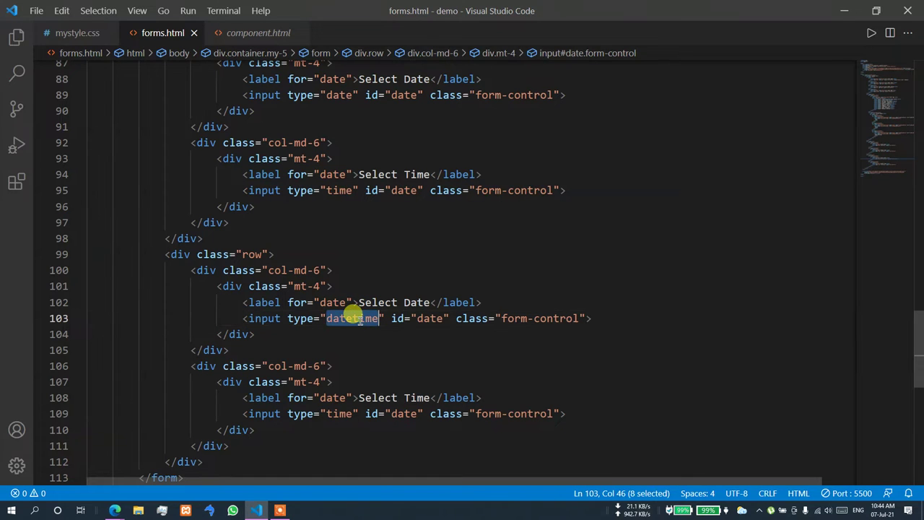
key("Right")
type("-")
key("Return")
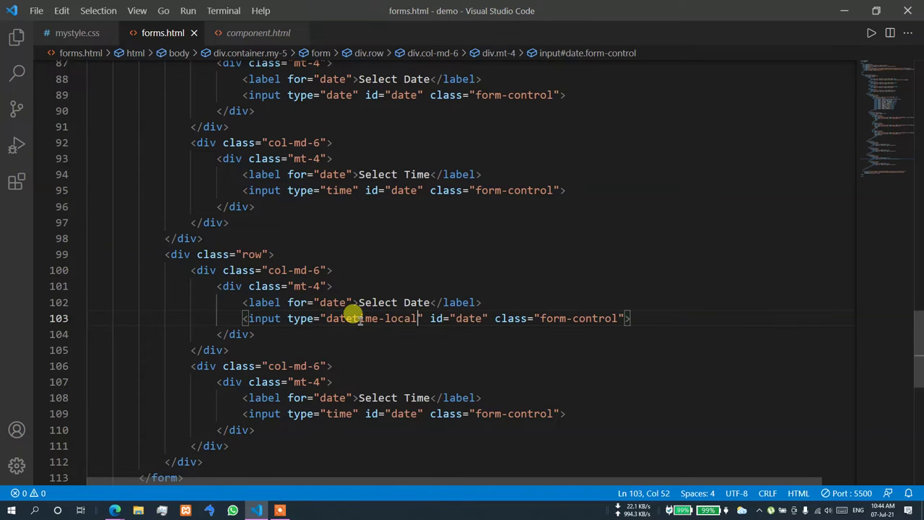
key("alt+Tab")
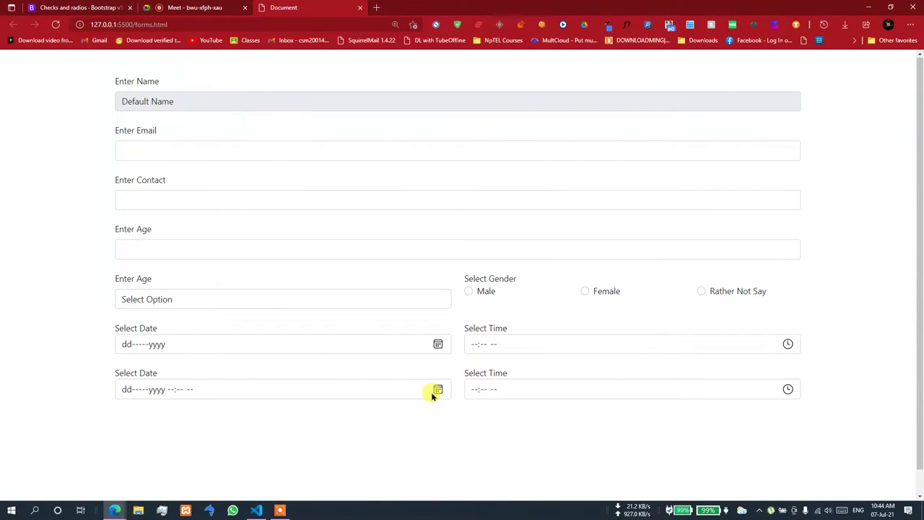
- Revert the type to datetime and test the second Select Date field for comparison
left_click(256, 510)
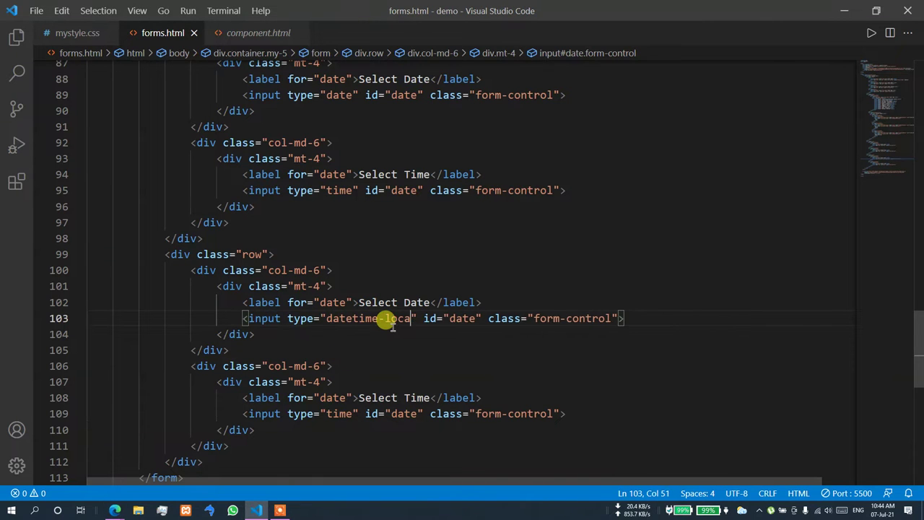
key("BackSpace")
key("BackSpace")
key("BackSpace")
key("BackSpace")
key("BackSpace")
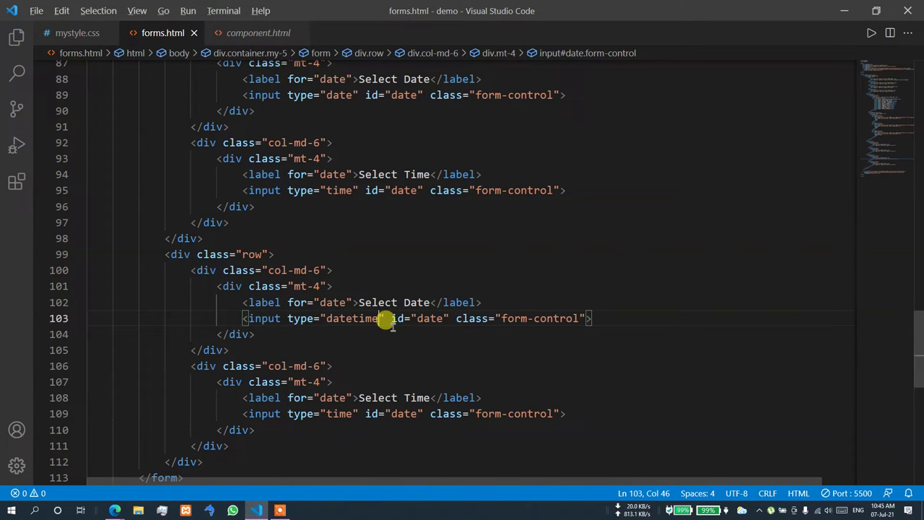
key("alt+Tab")
left_click(441, 389)
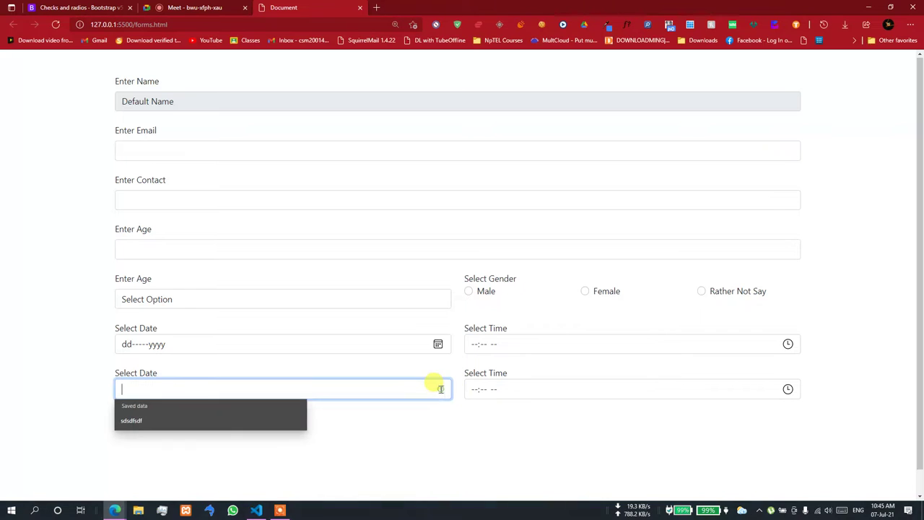
key("alt+Tab")
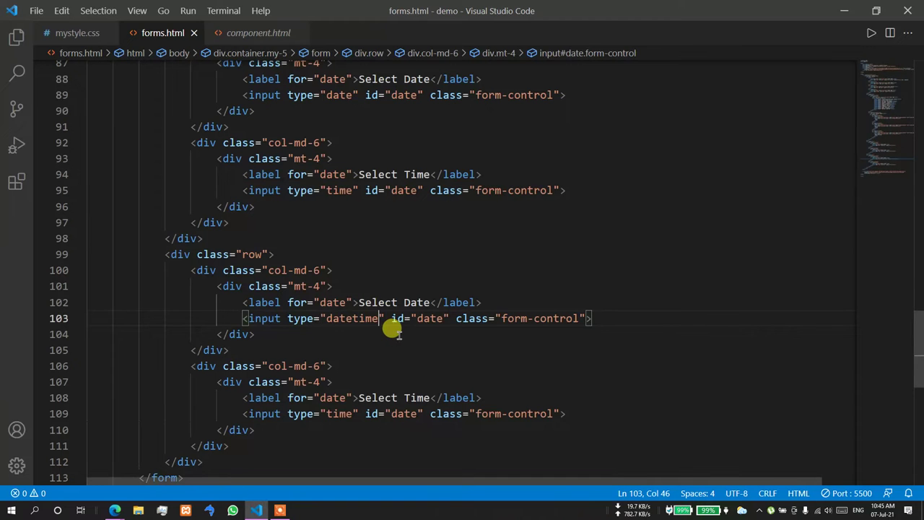
- Restore the type to datetime-local and view the reloaded forms page
type("-")
key("Return")
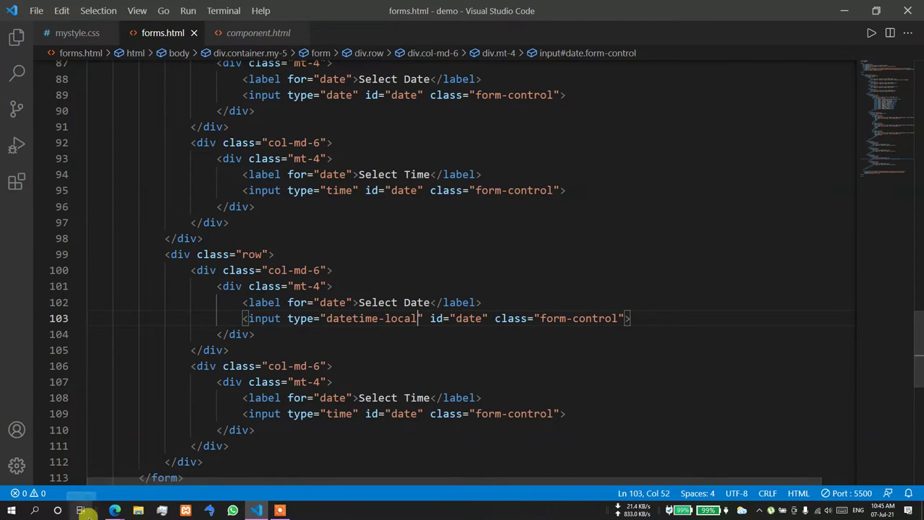
mouse_move(115, 510)
left_click(81, 478)
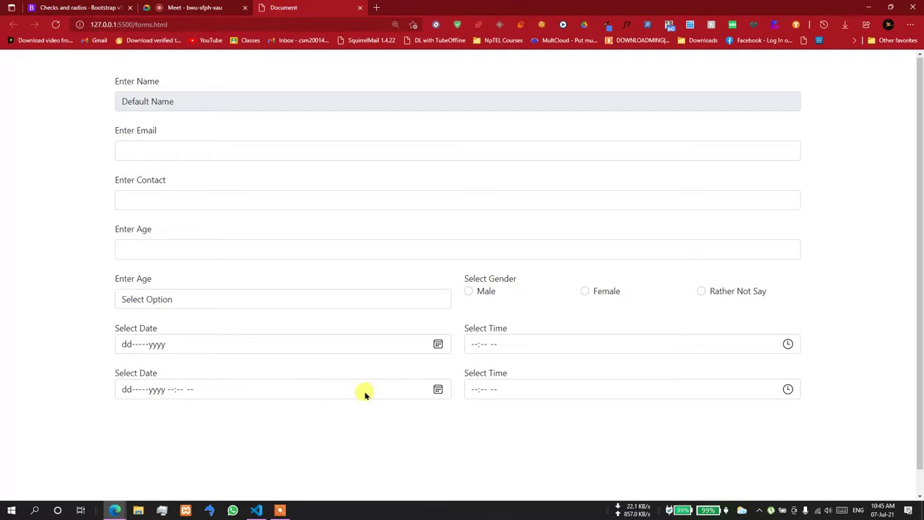
- Set the second date-and-time field's date to 15 February 1928 through the picker
left_click(438, 389)
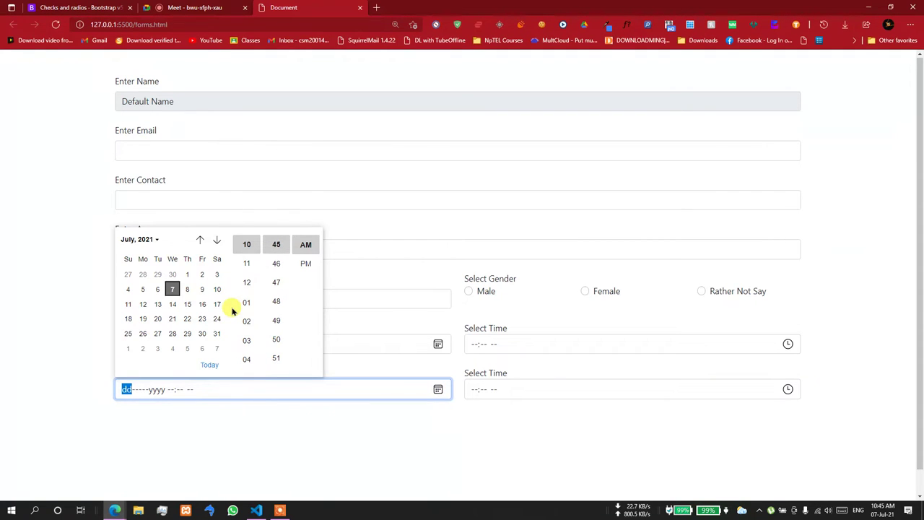
left_click(201, 319)
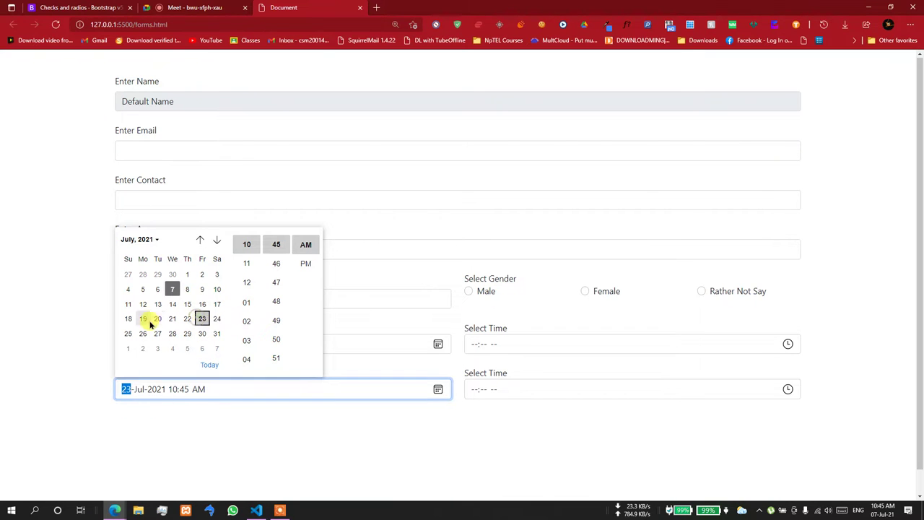
left_click(148, 333)
left_click(148, 240)
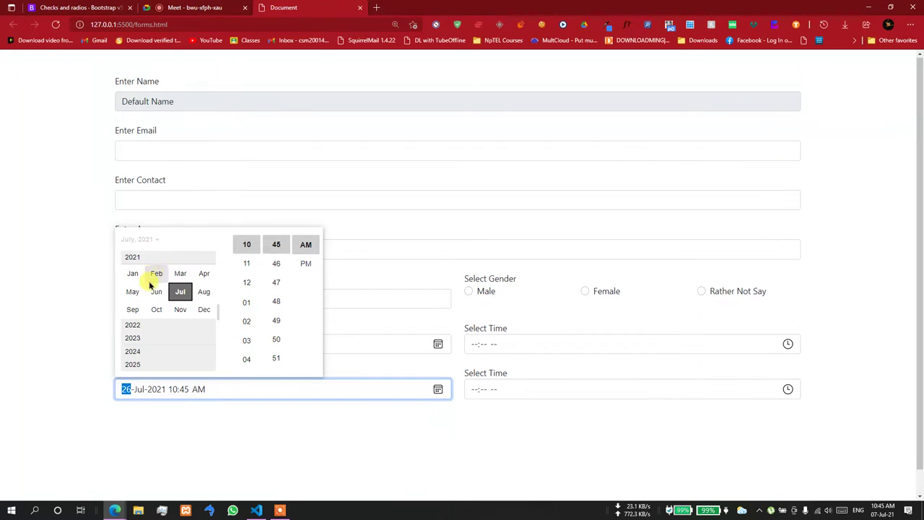
scroll(144, 291, "up", 1)
scroll(145, 291, "up", 2)
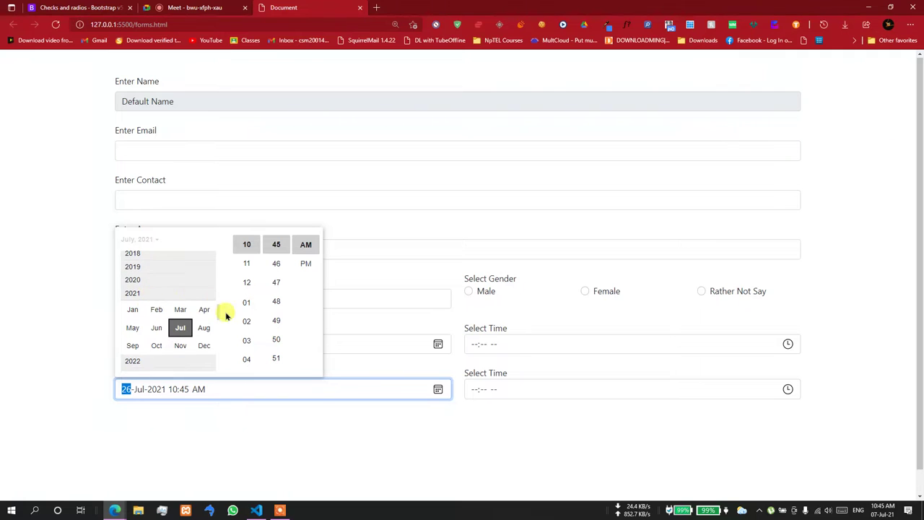
scroll(217, 289, "up", 1)
left_click(214, 249)
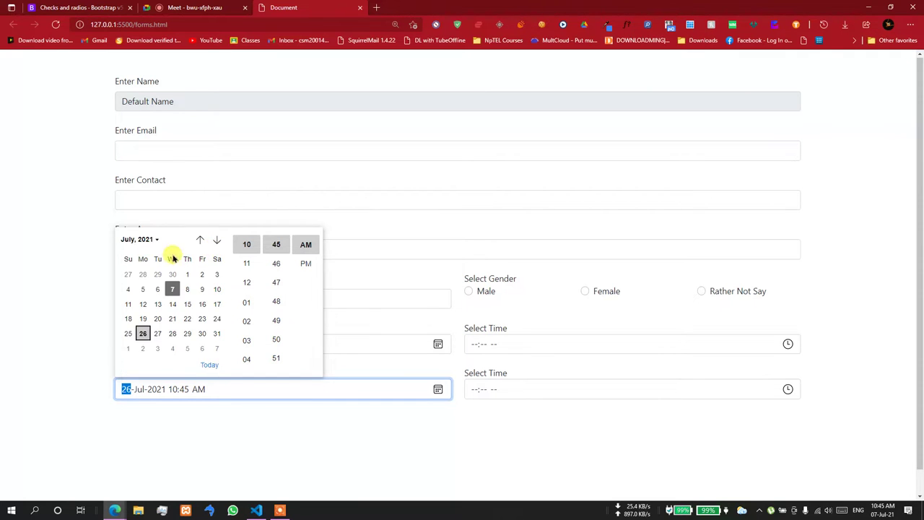
left_click(135, 242)
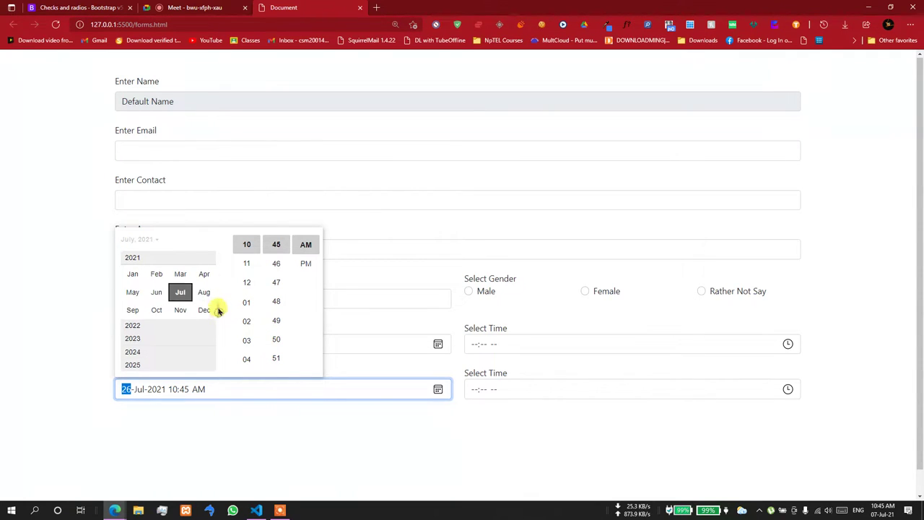
scroll(220, 261, "up", 8)
scroll(220, 262, "up", 15)
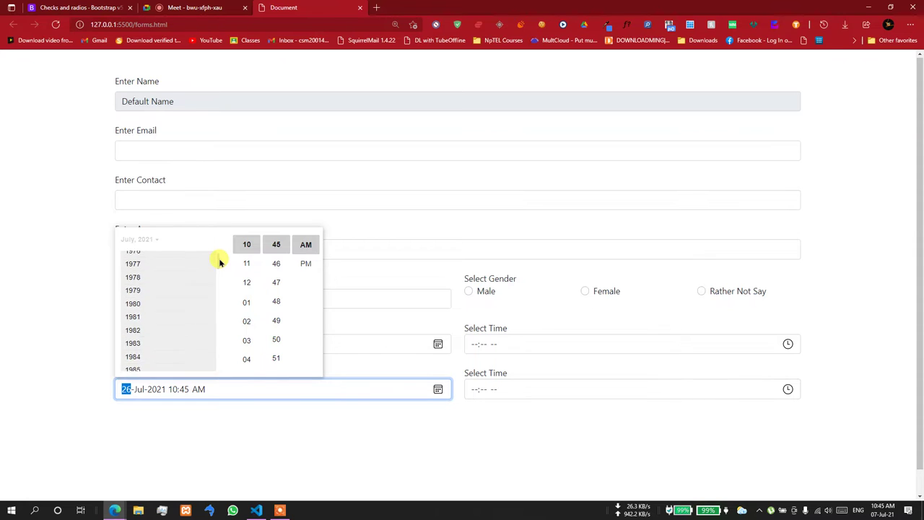
scroll(219, 261, "up", 5)
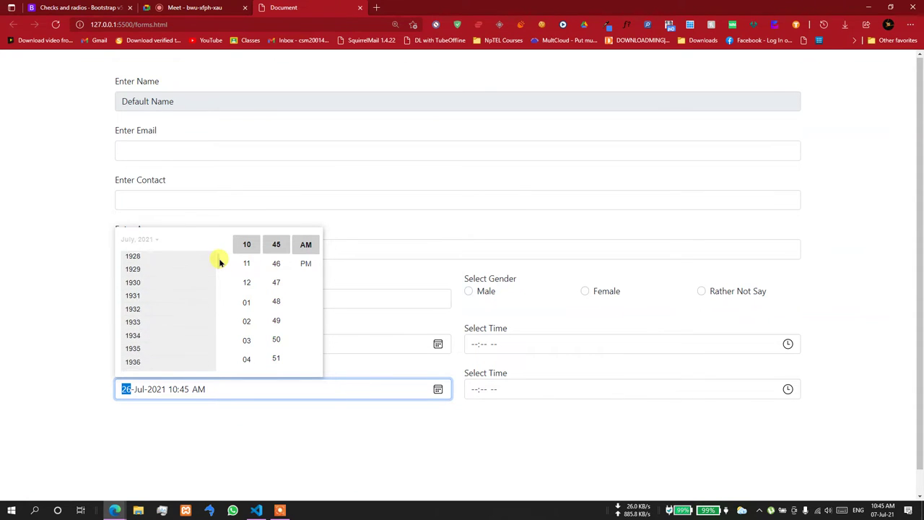
left_click(139, 279)
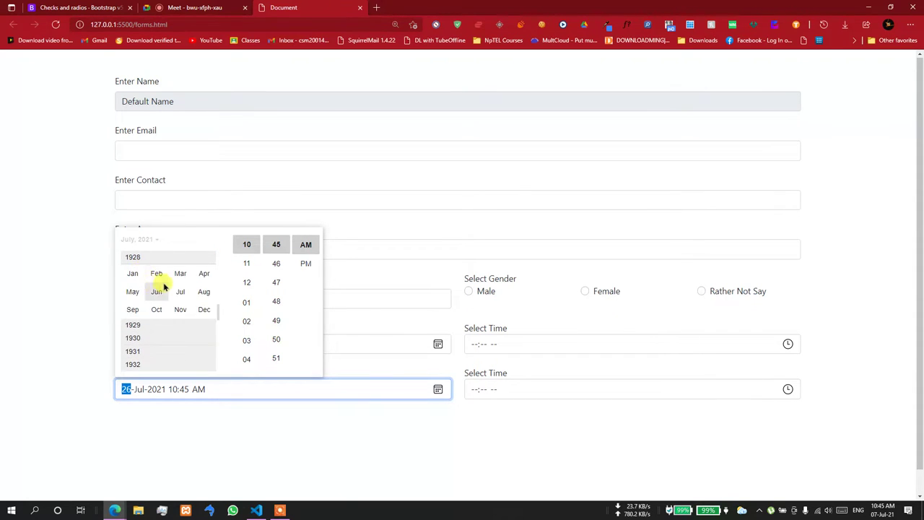
left_click(155, 275)
left_click(172, 304)
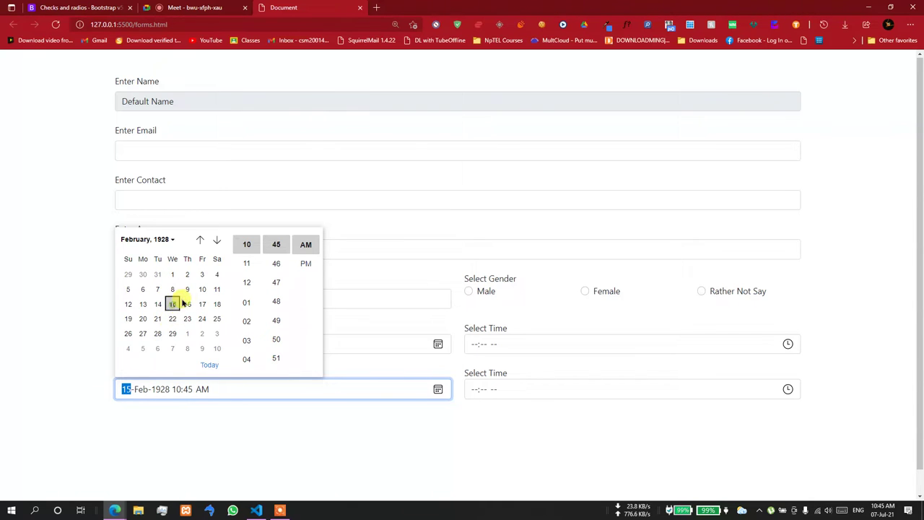
left_click(228, 401)
- Set the field's time to 02:47 PM, then return to the forms.html code
left_click(203, 391)
left_click(437, 389)
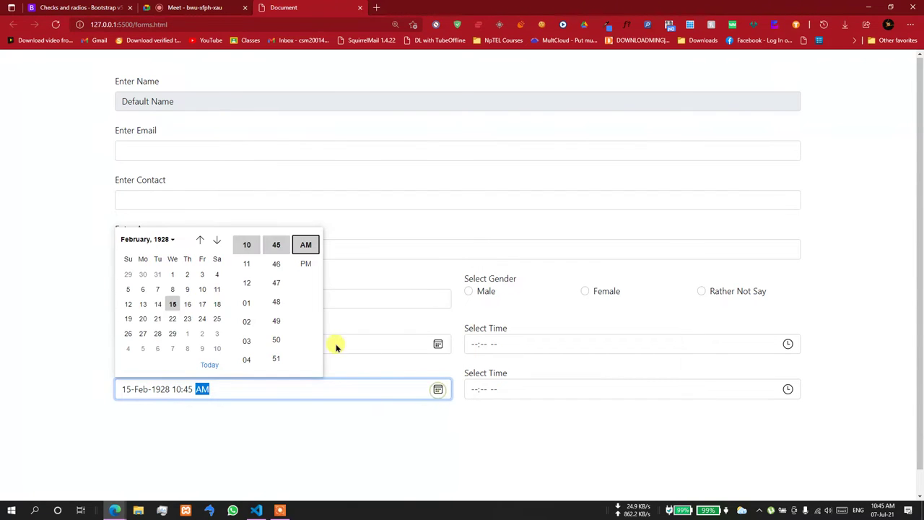
left_click(276, 283)
left_click(244, 323)
left_click(305, 263)
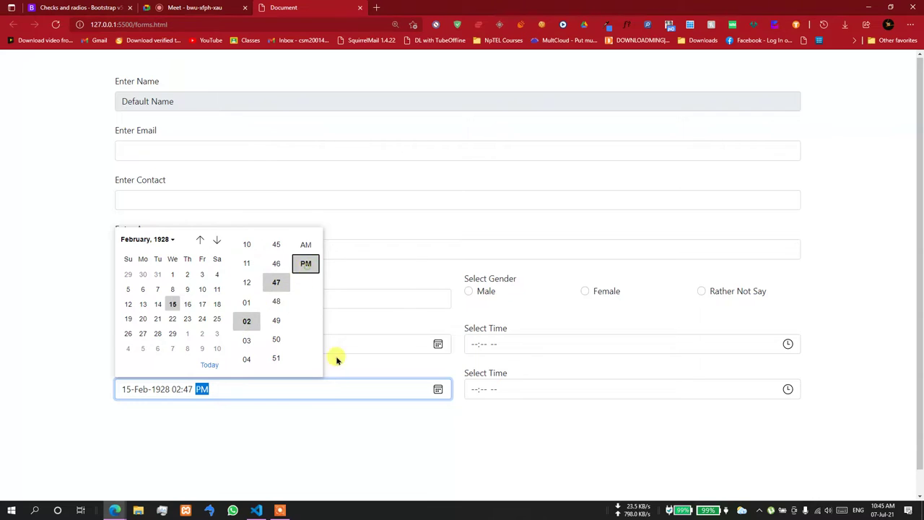
left_click(336, 357)
left_click(263, 390)
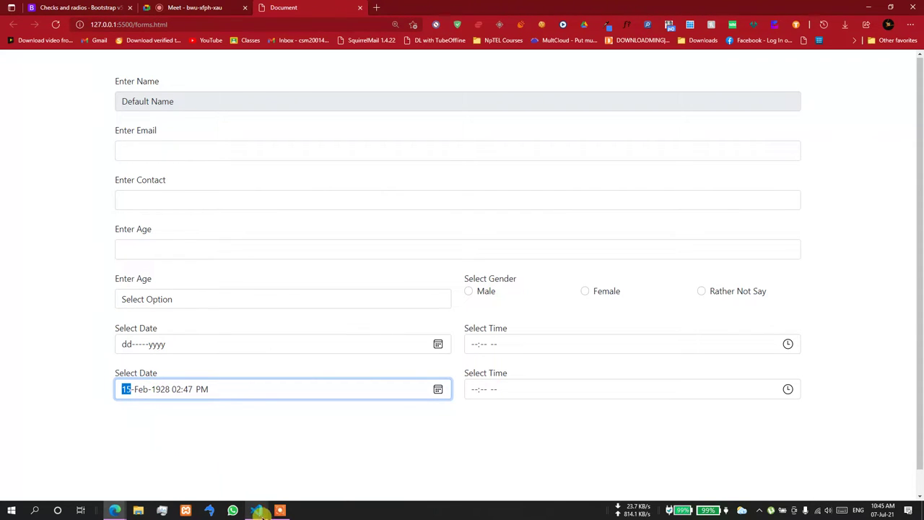
left_click(257, 510)
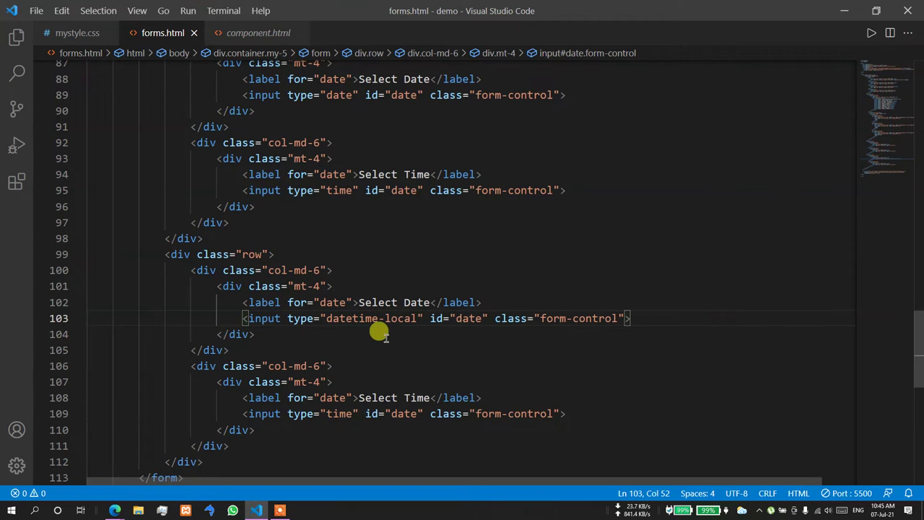
- Bring up the Bootstrap docs in Edge and open the Range page
scroll(320, 383, "down", 1)
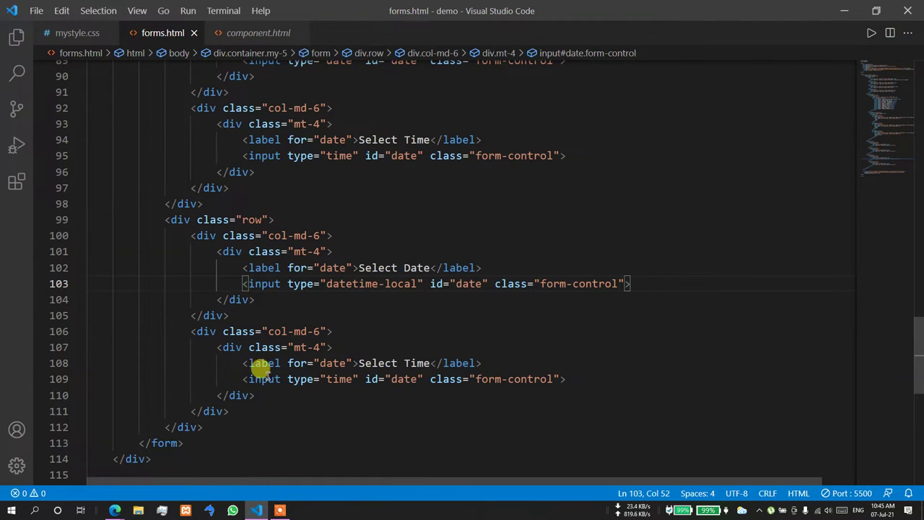
left_click(113, 468)
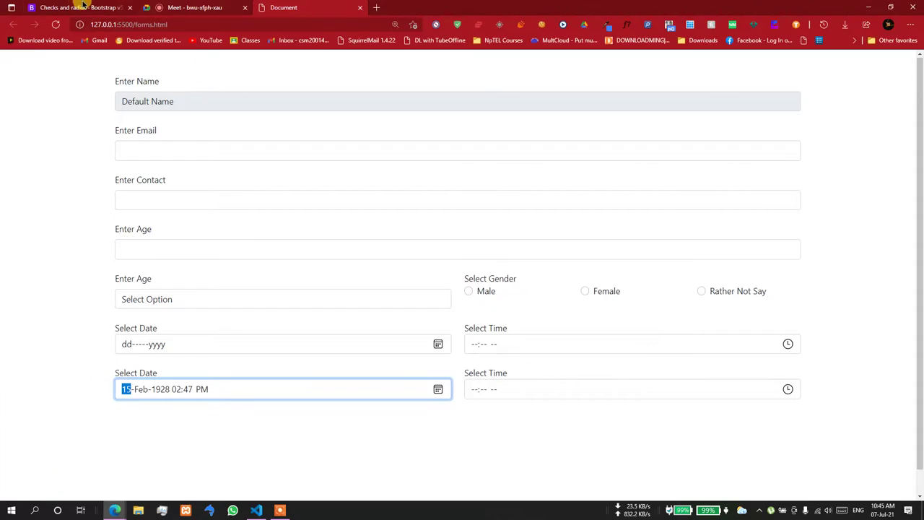
left_click(76, 7)
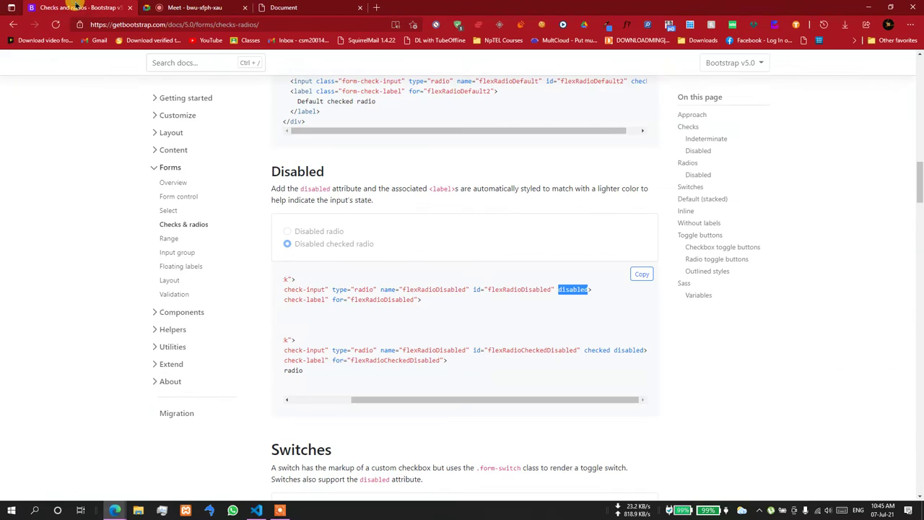
left_click(189, 231)
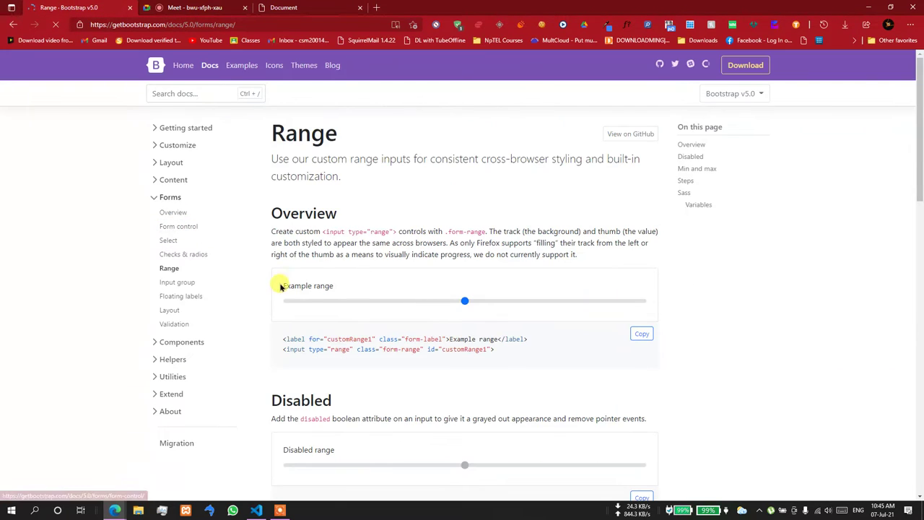
- Drag the Overview slider and set the Min and max slider to 2
left_click_drag(359, 308, 479, 301)
scroll(452, 305, "down", 2)
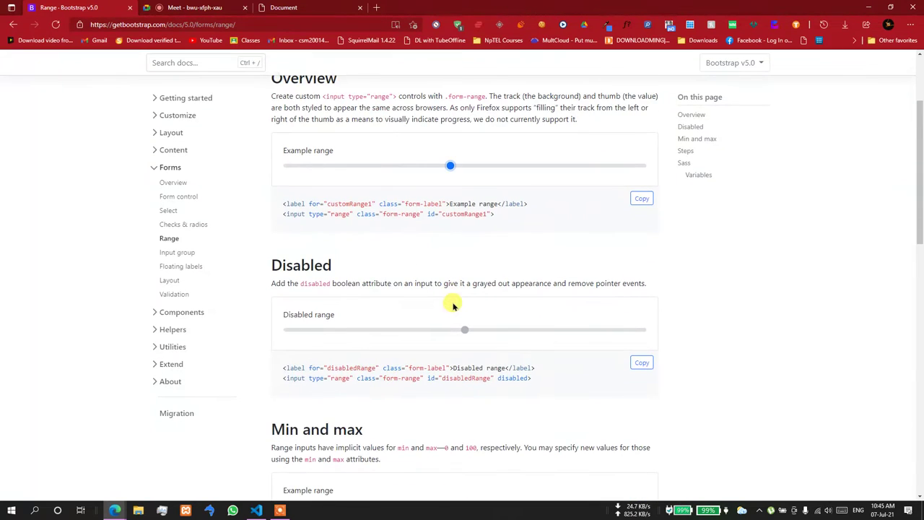
scroll(453, 305, "down", 2)
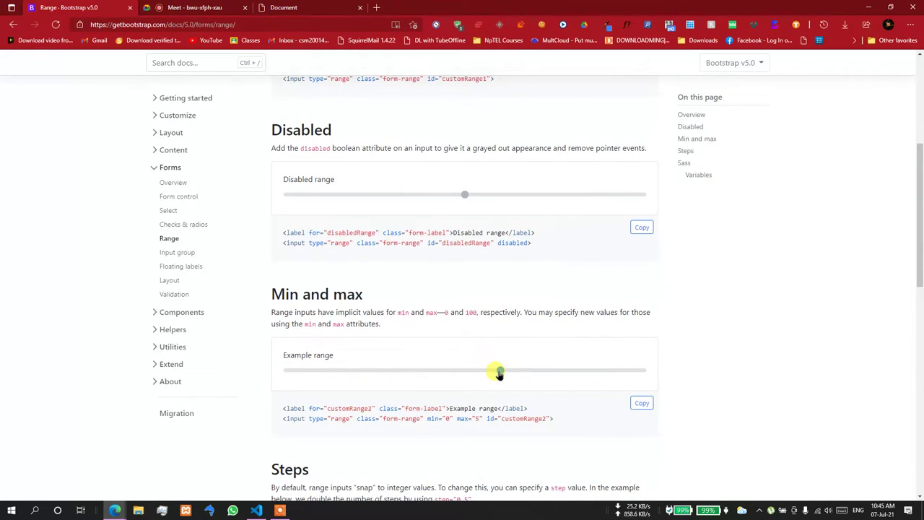
left_click_drag(439, 372, 399, 373)
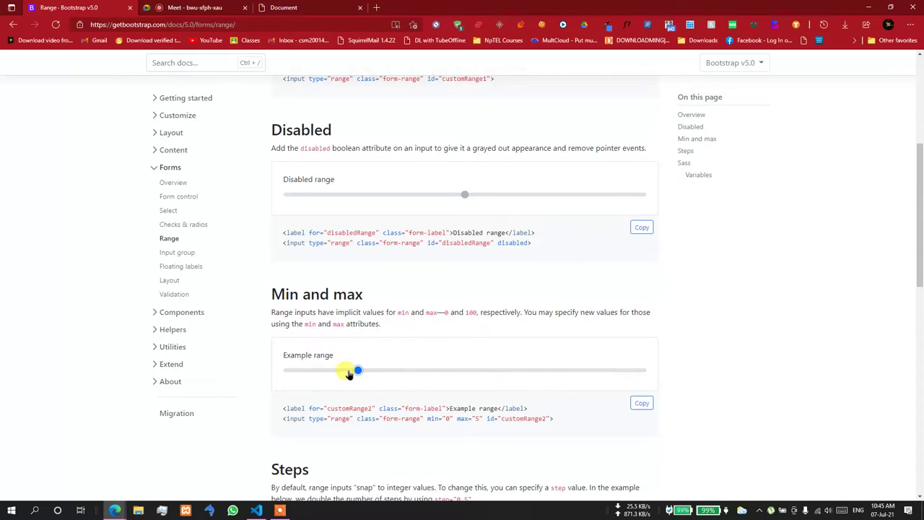
left_click_drag(334, 373, 287, 372)
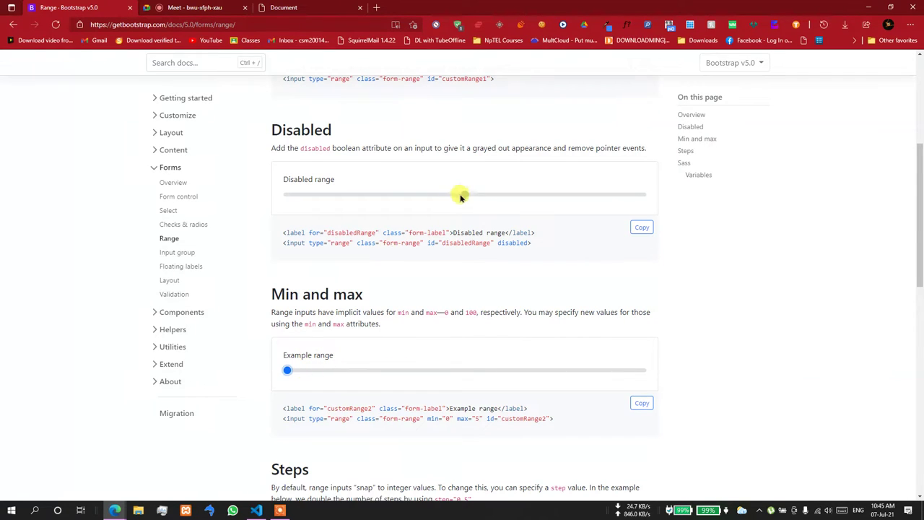
scroll(444, 196, "up", 3)
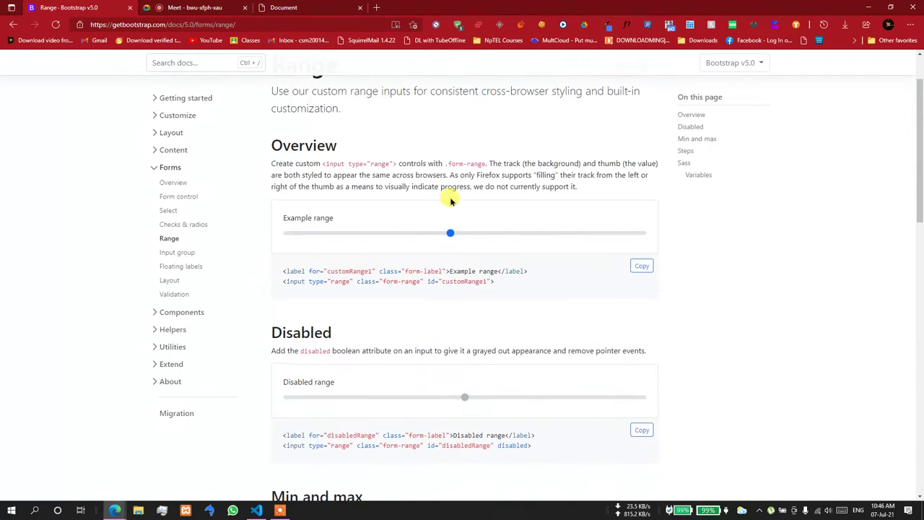
left_click_drag(448, 234, 538, 239)
scroll(453, 242, "down", 3)
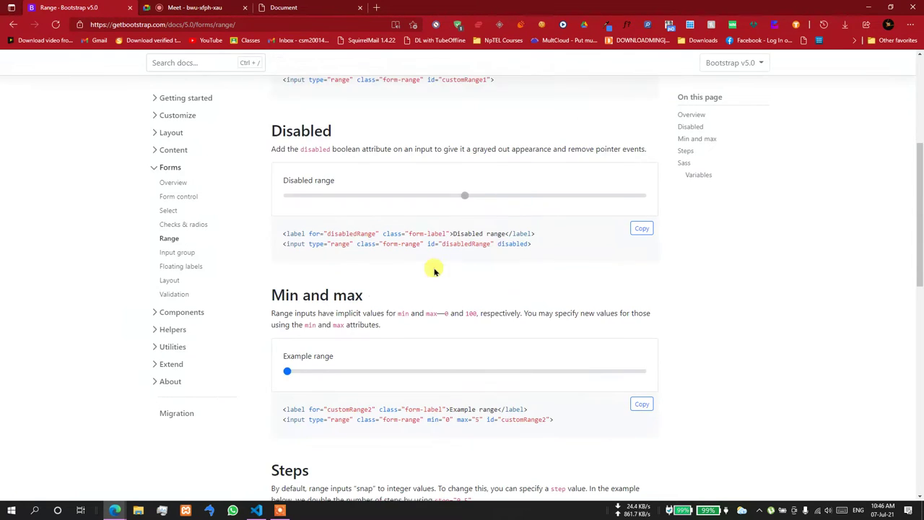
left_click_drag(285, 372, 325, 367)
- Test the Steps slider's step="0.5" movement, then go to Floating labels
scroll(325, 370, "down", 3)
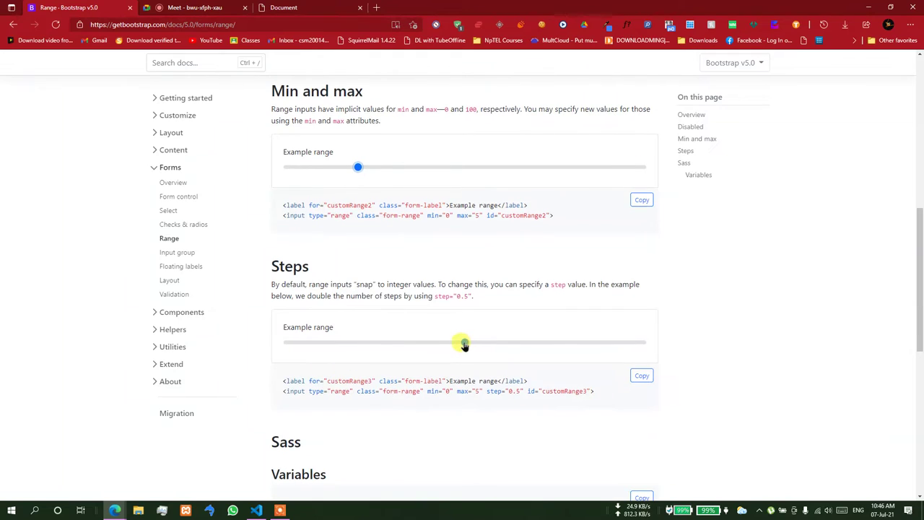
left_click_drag(464, 344, 442, 345)
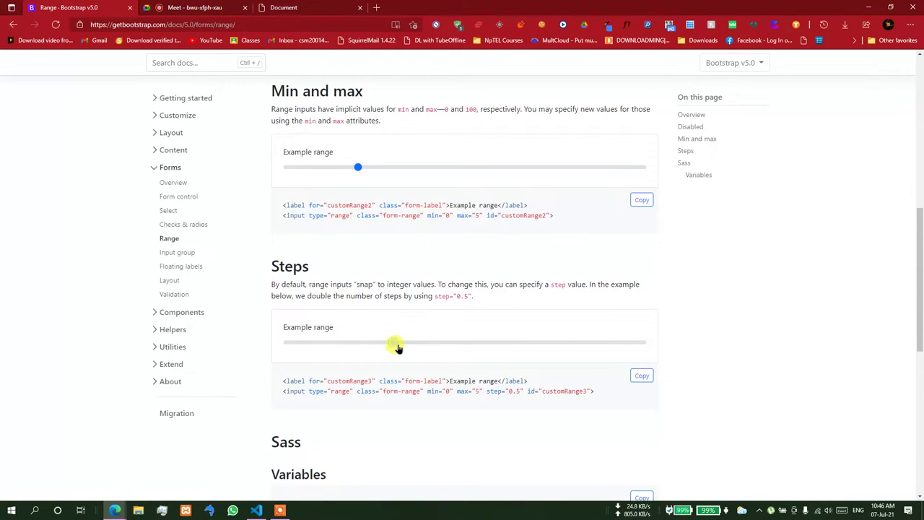
left_click_drag(375, 349, 643, 343)
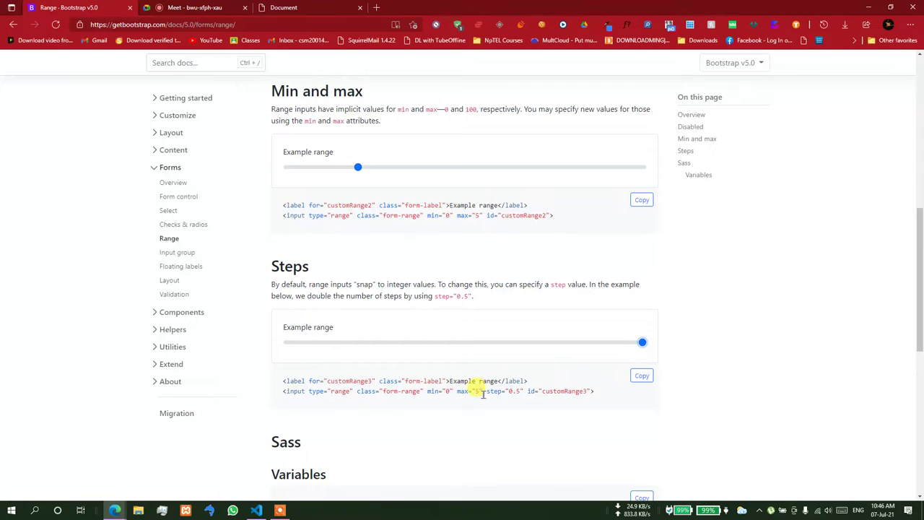
double_click(517, 391)
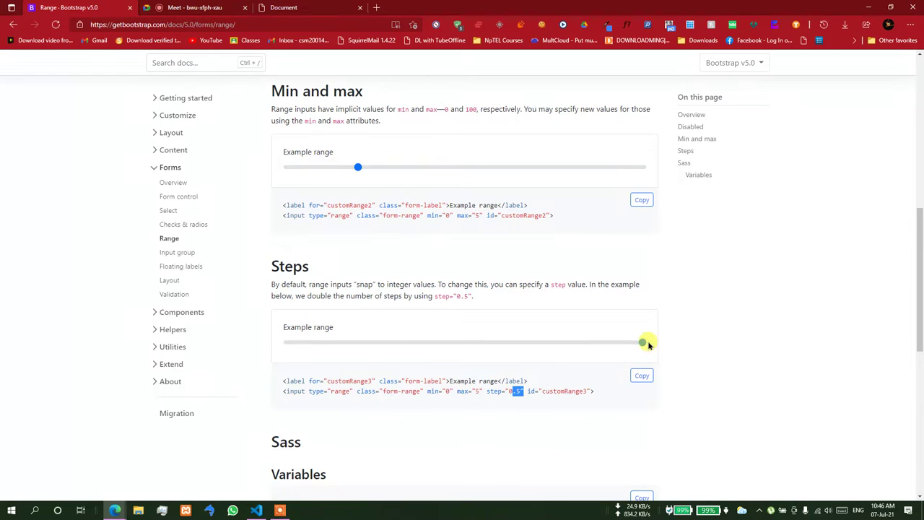
left_click_drag(645, 347, 327, 369)
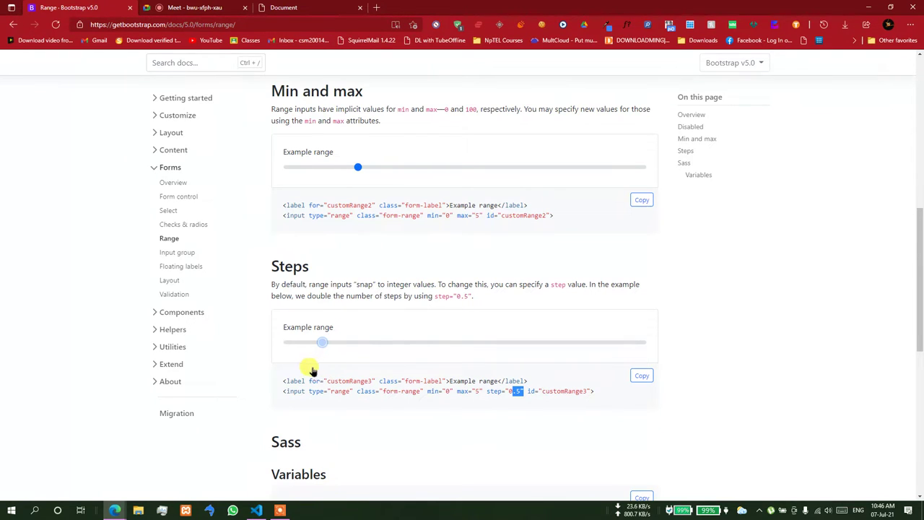
left_click_drag(312, 369, 522, 367)
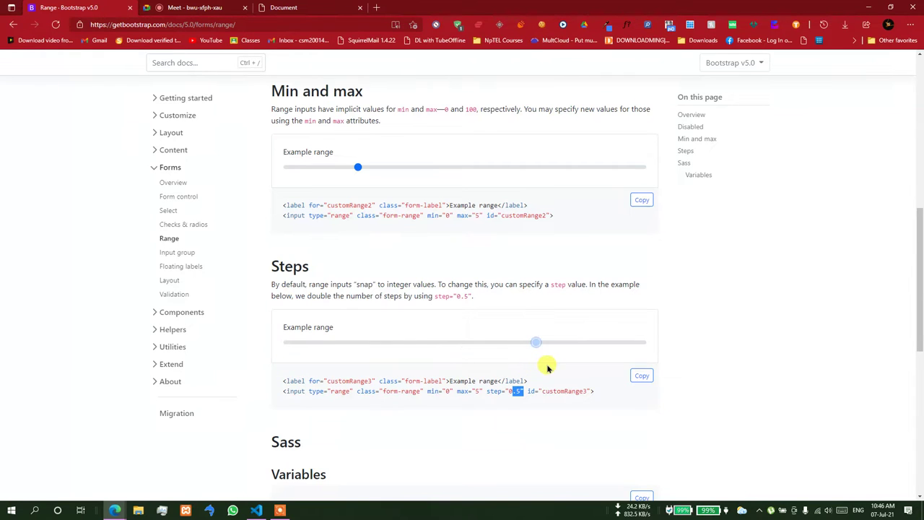
left_click(189, 266)
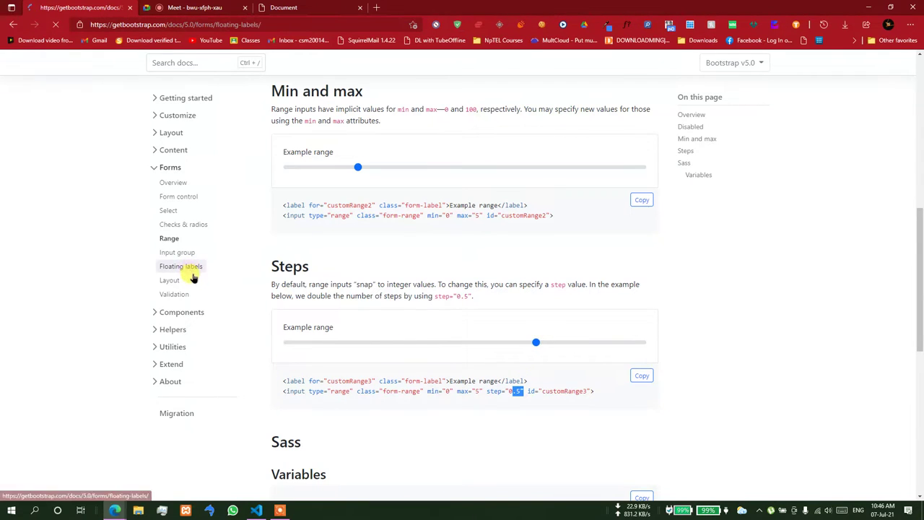
- Focus the Email address example so its label floats, then scroll to its markup
left_click(363, 289)
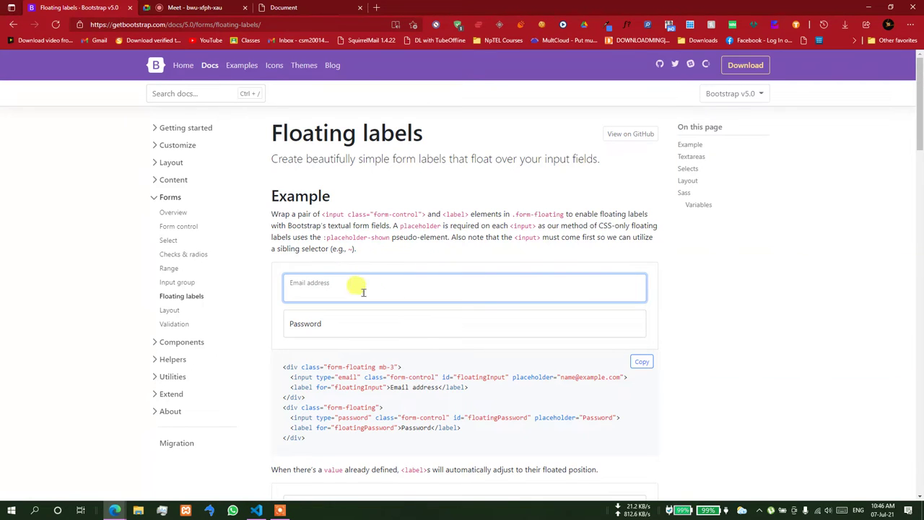
scroll(315, 287, "down", 1)
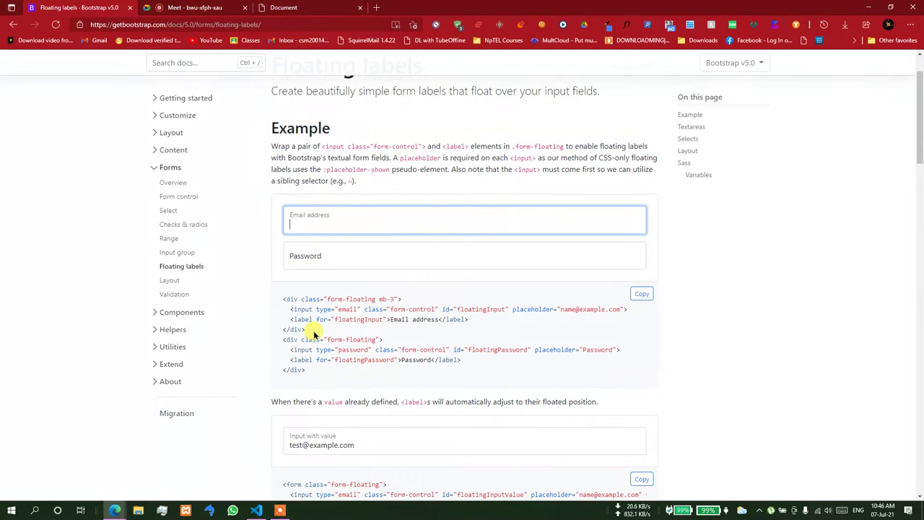
- In the Edge form preview, highlight the rendered Enter Contact label
left_click(256, 510)
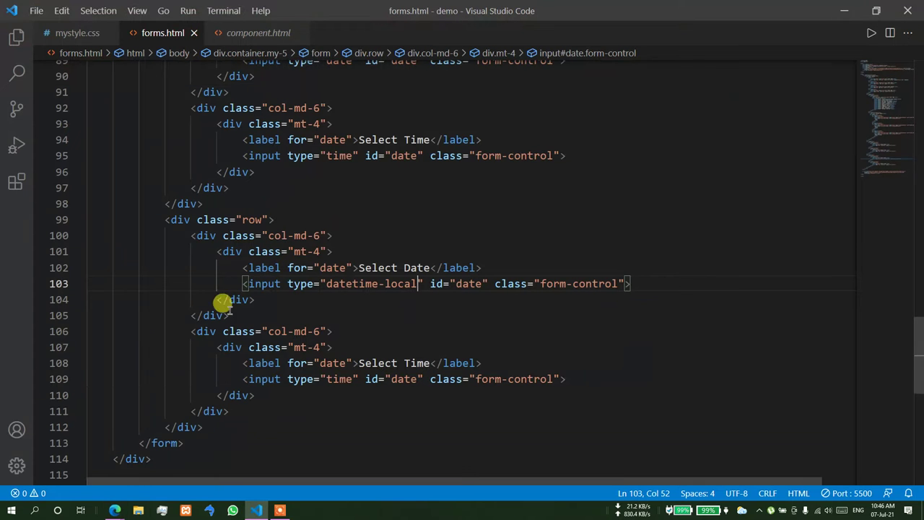
mouse_move(123, 510)
left_click(28, 433)
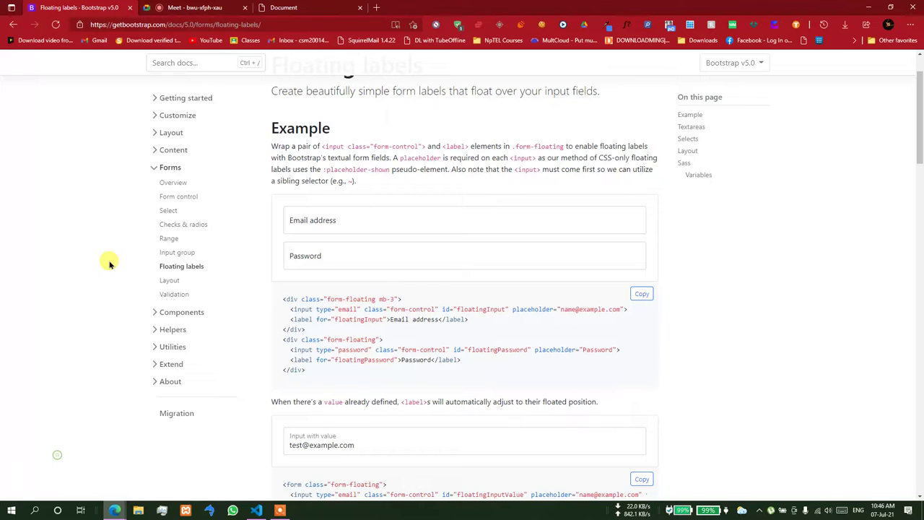
left_click(287, 8)
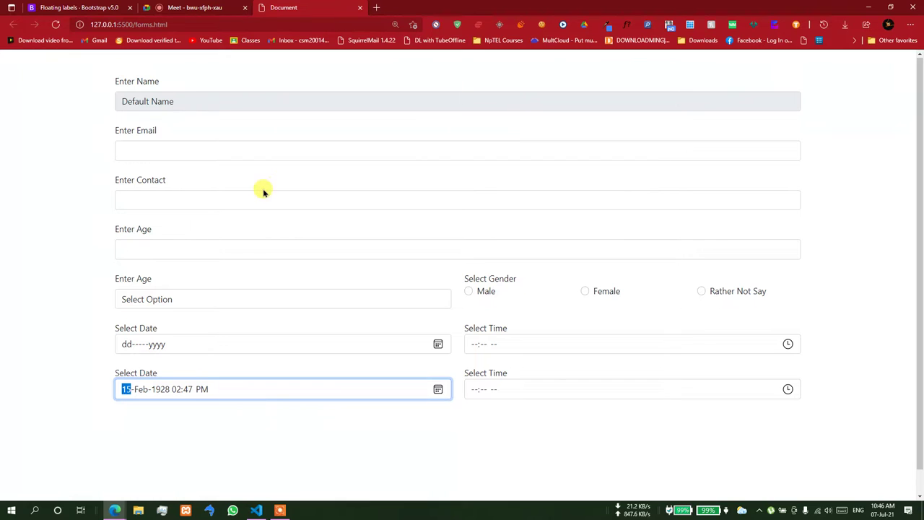
left_click_drag(177, 180, 109, 190)
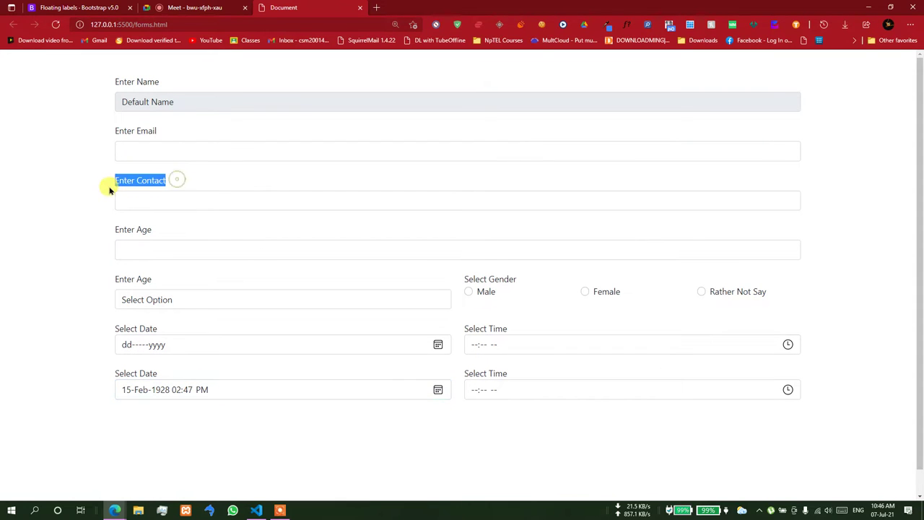
- Return to forms.html and scroll up to the Email, Contact and Age field code
left_click(256, 510)
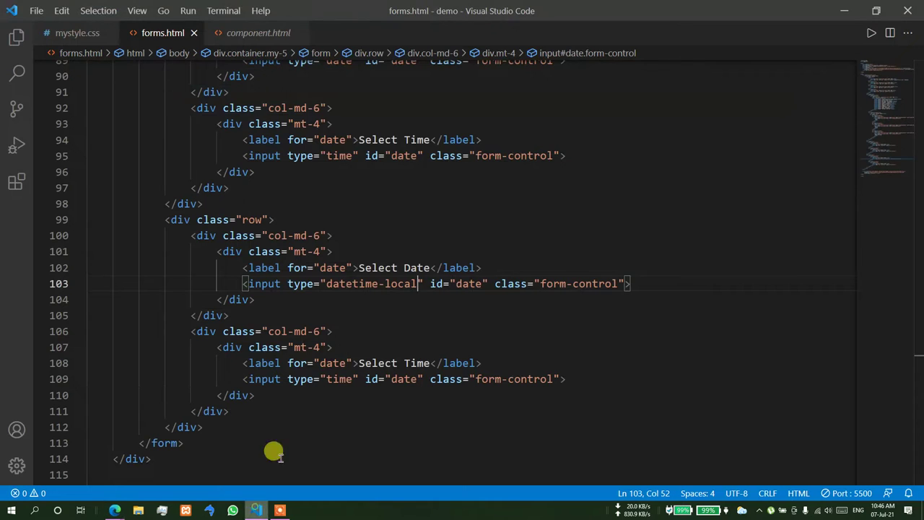
scroll(285, 289, "up", 15)
scroll(285, 287, "up", 9)
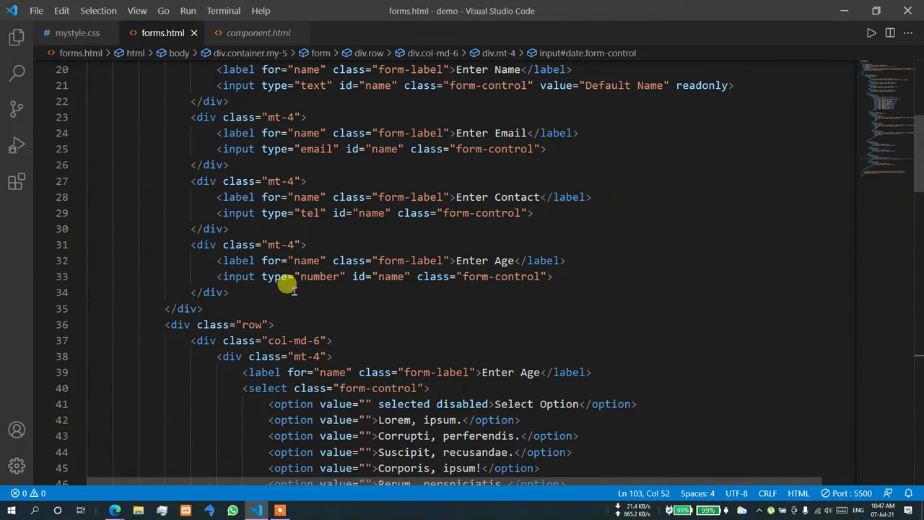
- Add form-floating to the Contact wrapper's class on line 27 and test the Contact field in the preview
left_click(270, 182)
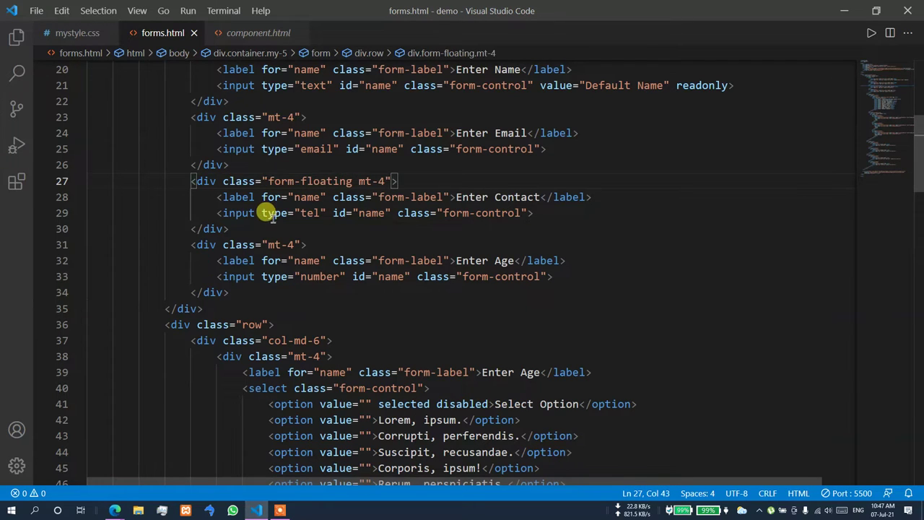
key("alt+Tab")
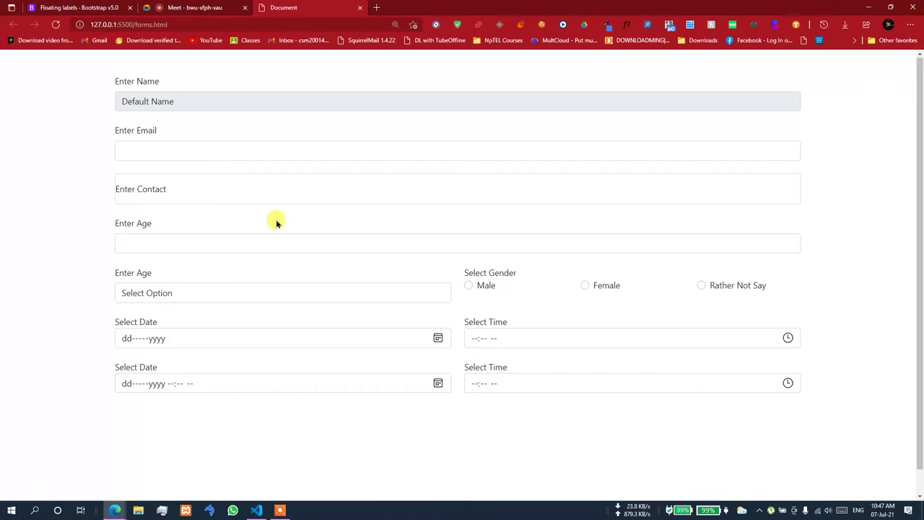
left_click(167, 189)
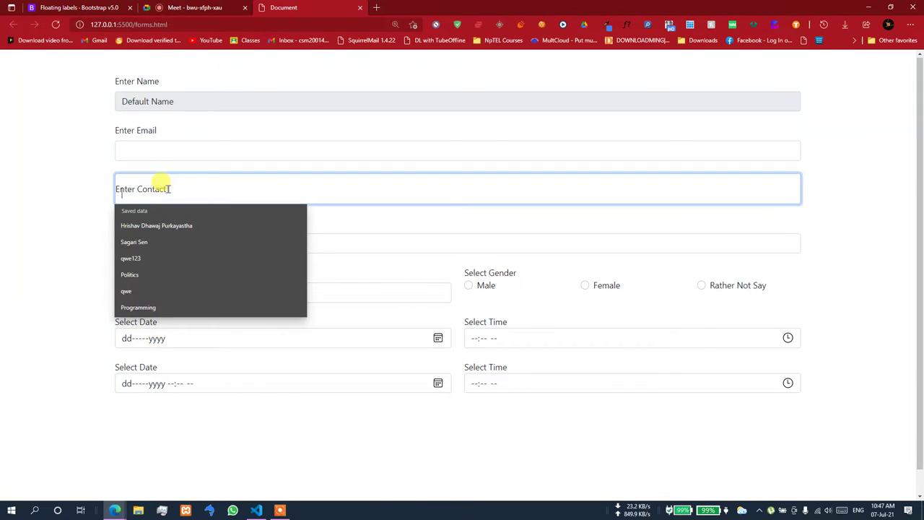
left_click(89, 203)
left_click(179, 188)
left_click(22, 205)
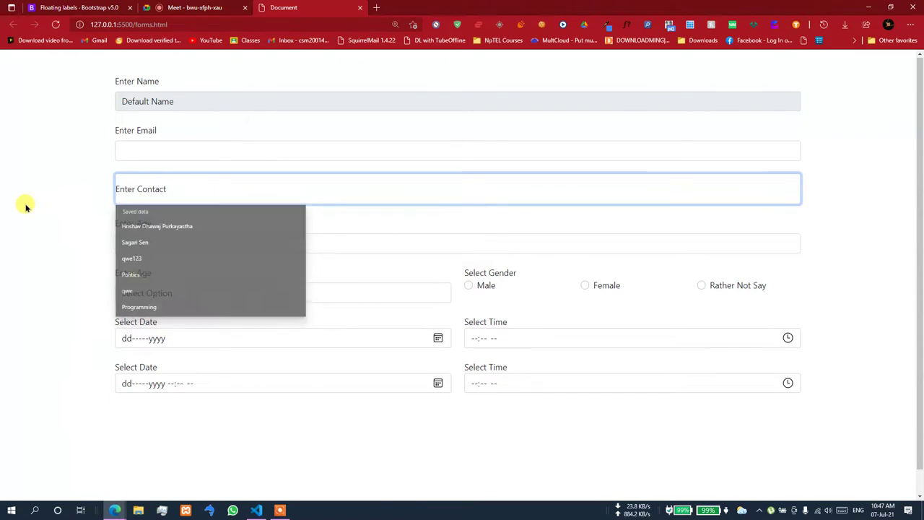
left_click(149, 180)
left_click(58, 203)
left_click(128, 186)
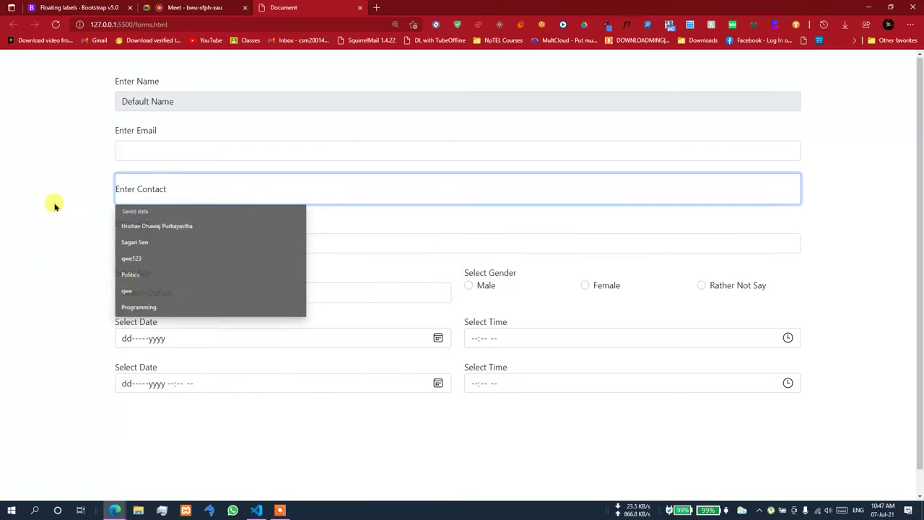
left_click(56, 205)
left_click(176, 188)
left_click(76, 195)
left_click(112, 189)
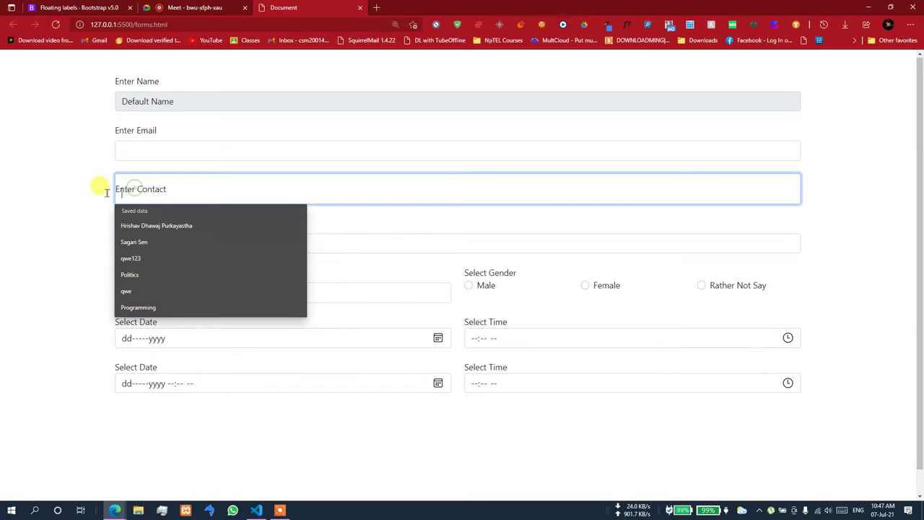
left_click(65, 203)
- Go back to the Floating labels - Bootstrap documentation tab
key("alt+Tab")
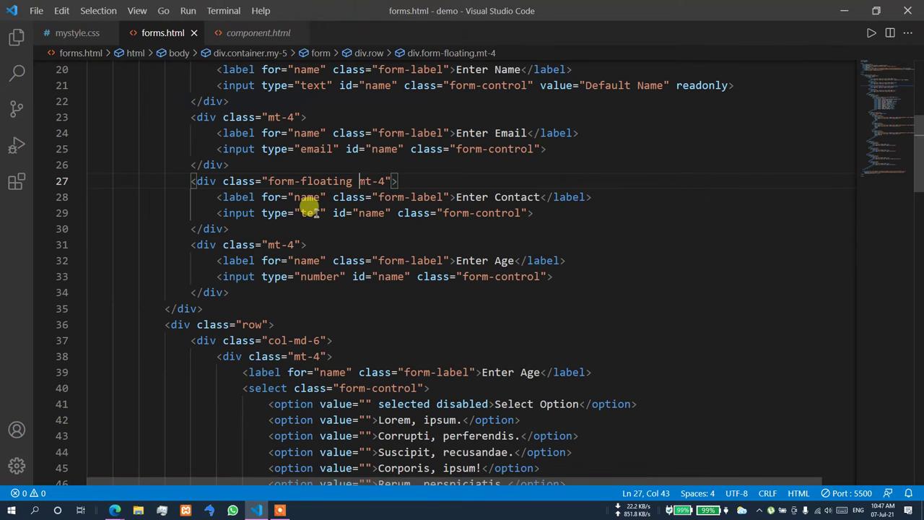
left_click(114, 511)
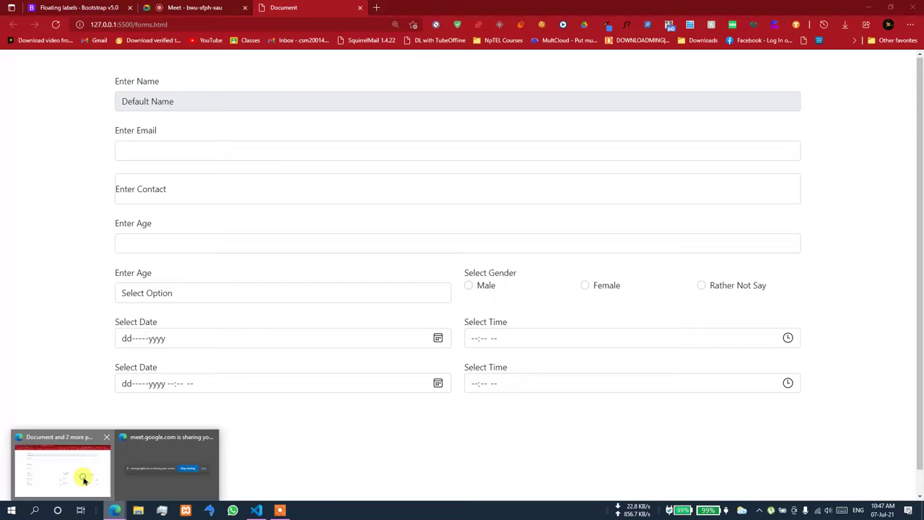
left_click(86, 8)
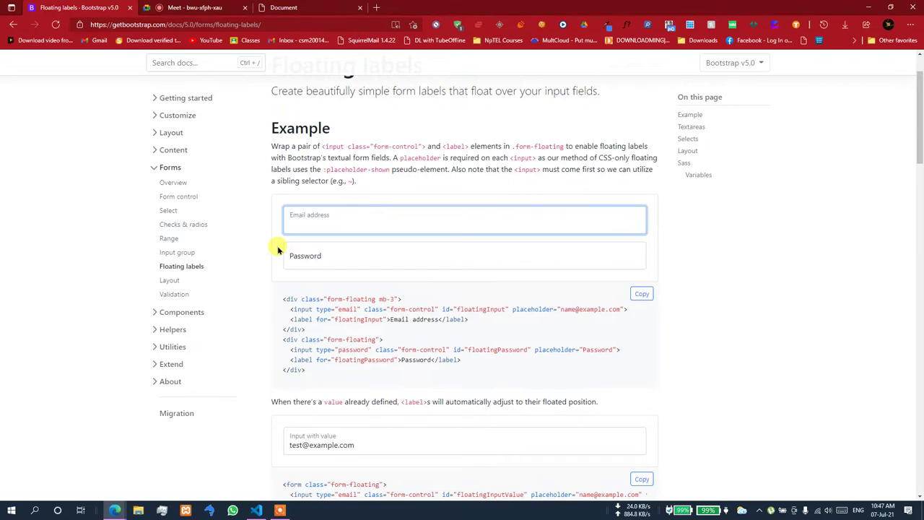
- Compare the docs sample's form-floating class with the form-floating class on line 27 of forms.html
scroll(278, 250, "down", 1)
left_click_drag(376, 231, 323, 232)
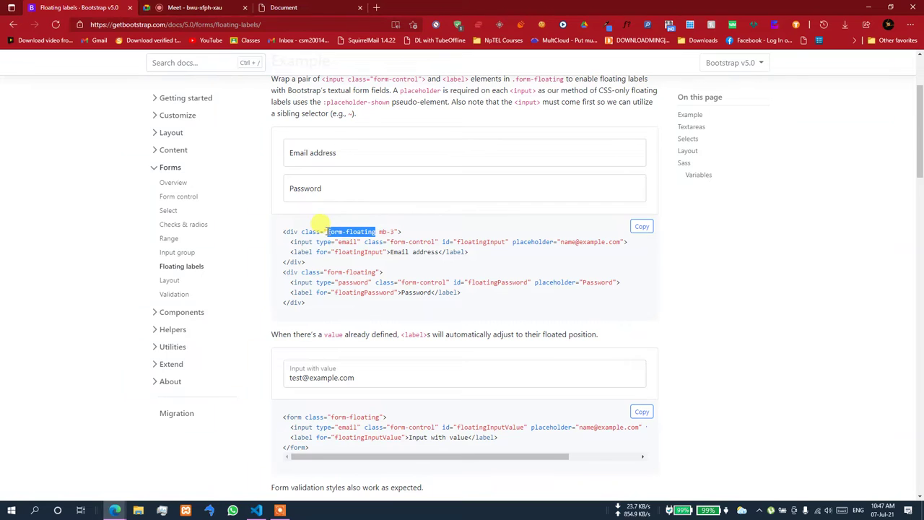
left_click(256, 510)
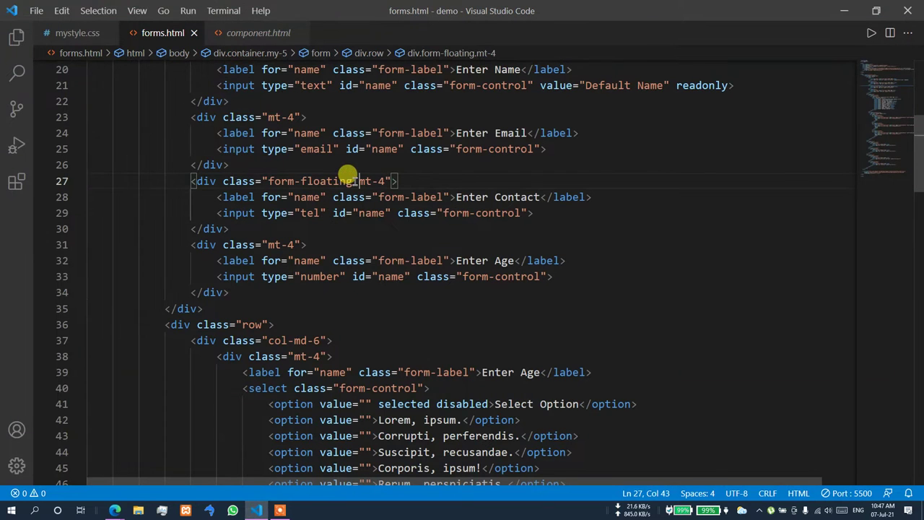
double_click(339, 181)
key("Right")
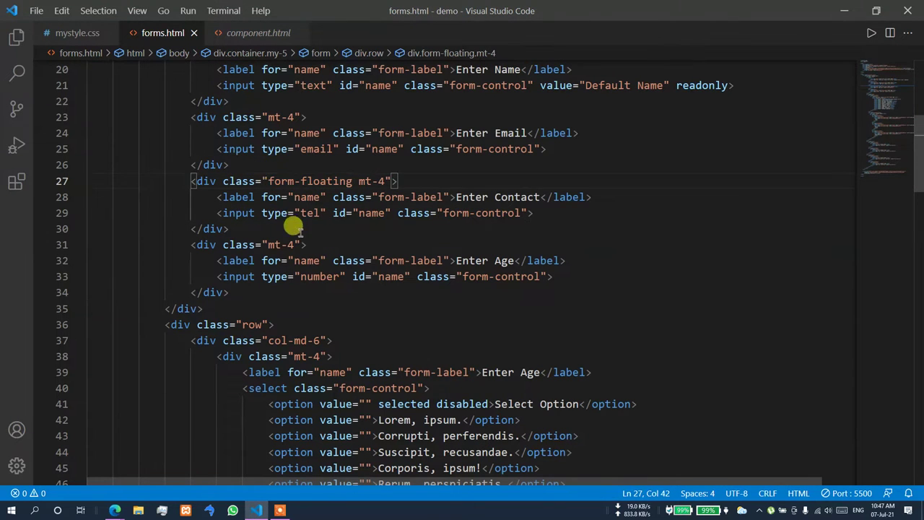
- Check the Contact field in the form preview, then return to the top of forms.html
left_click(115, 510)
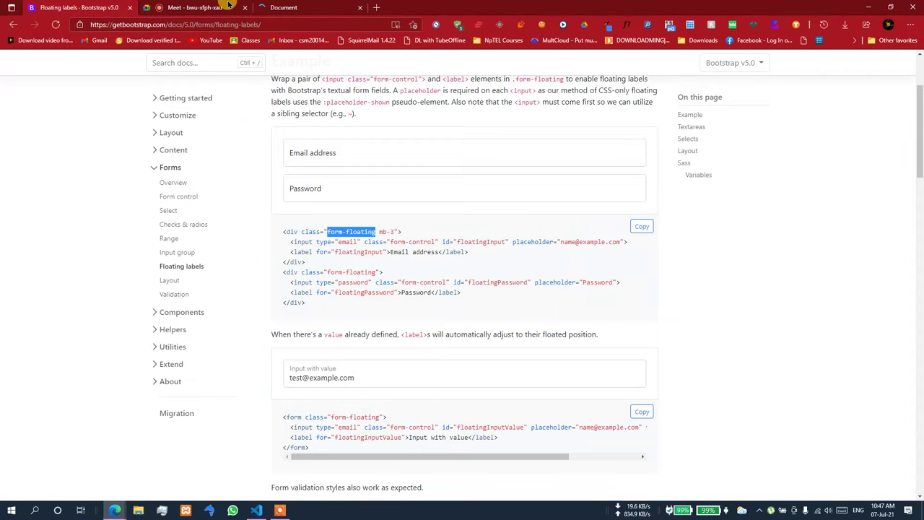
left_click(292, 8)
left_click(178, 187)
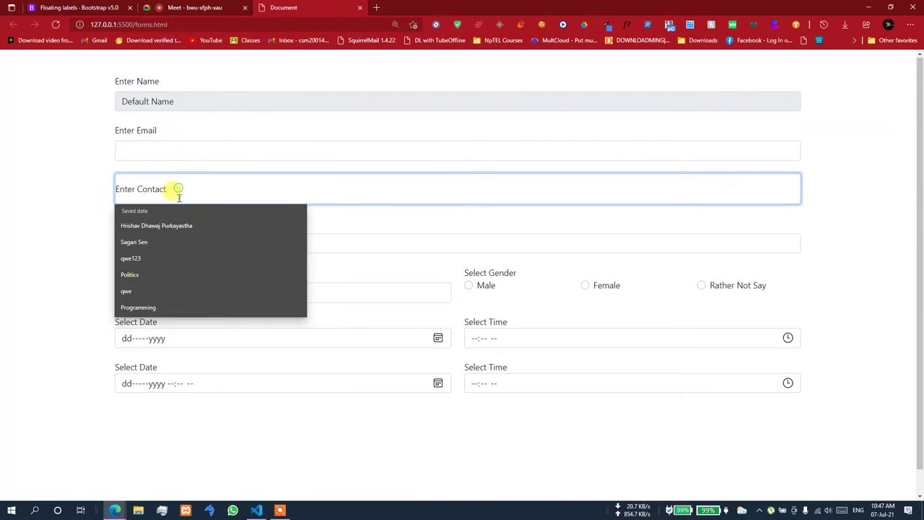
left_click(257, 511)
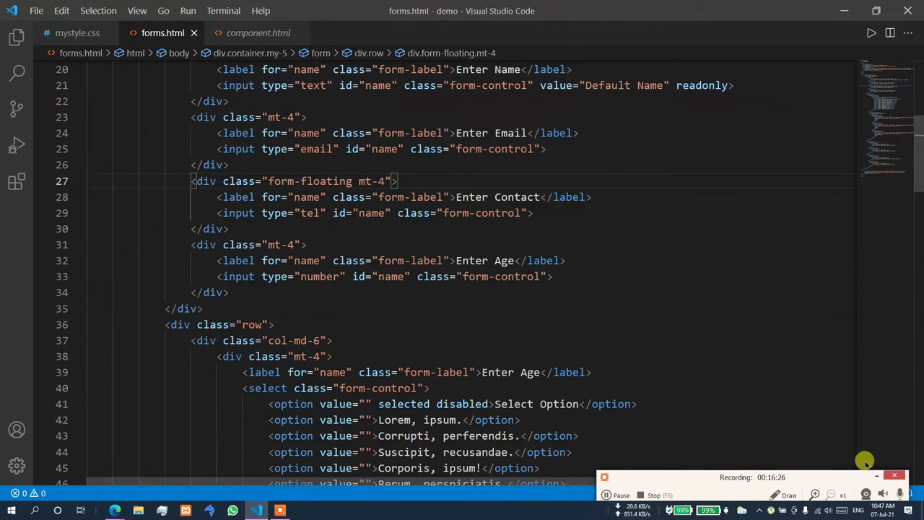
scroll(450, 297, "up", 5)
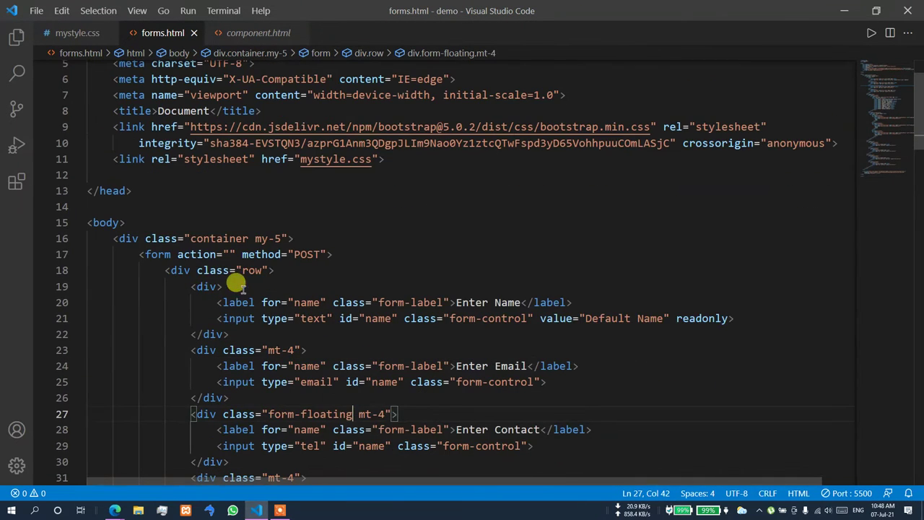
- Add class="form-floating" to the <form> tag on line 17, then reload and test the Contact field
left_click(172, 254)
type("class=\"")
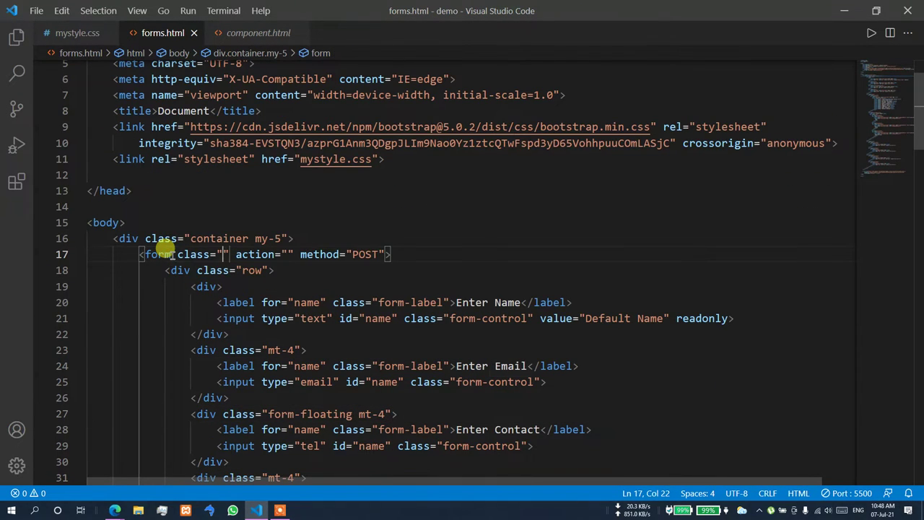
type("form-floating")
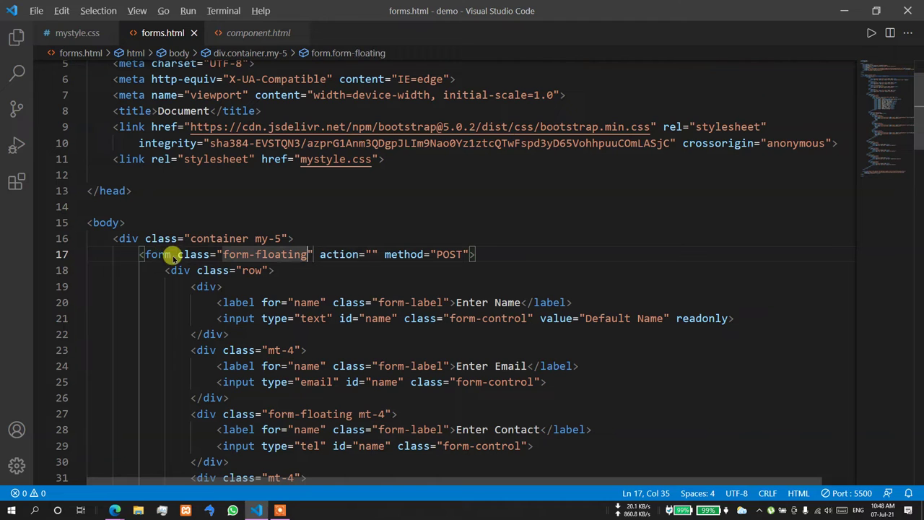
key("alt+Tab")
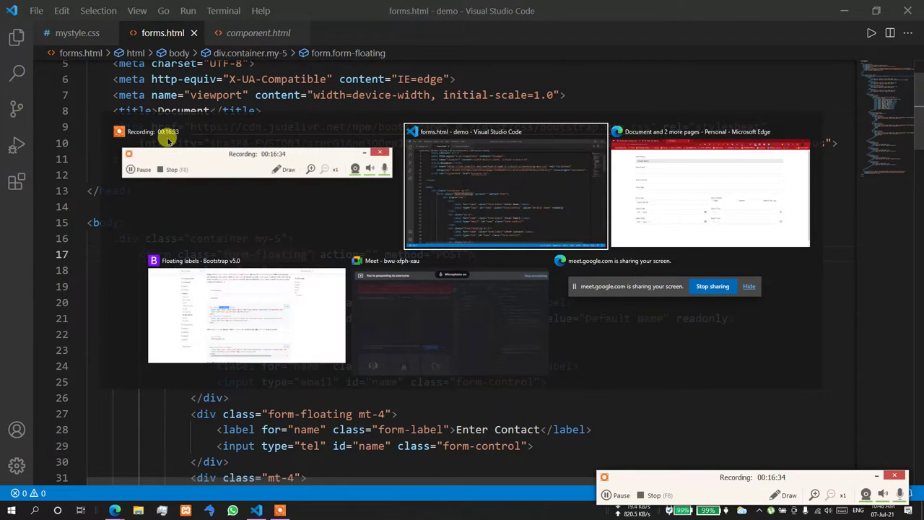
key("alt+Tab")
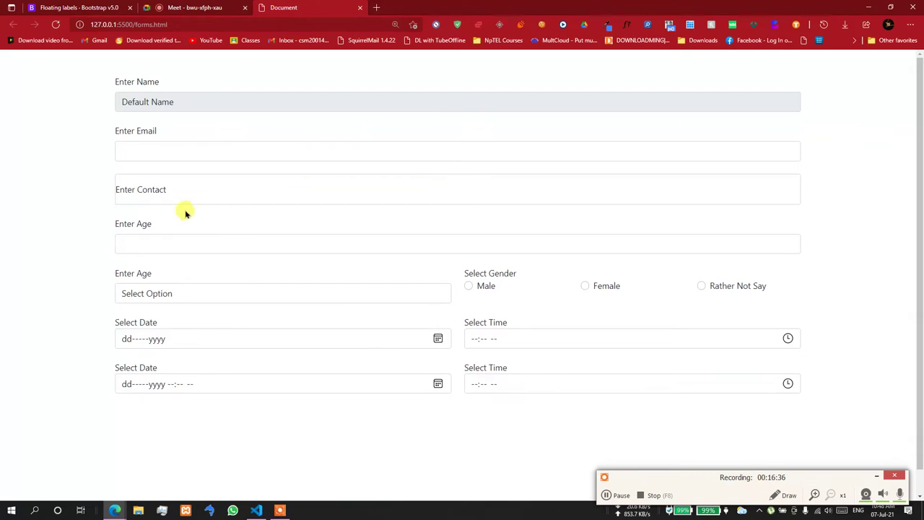
left_click(167, 191)
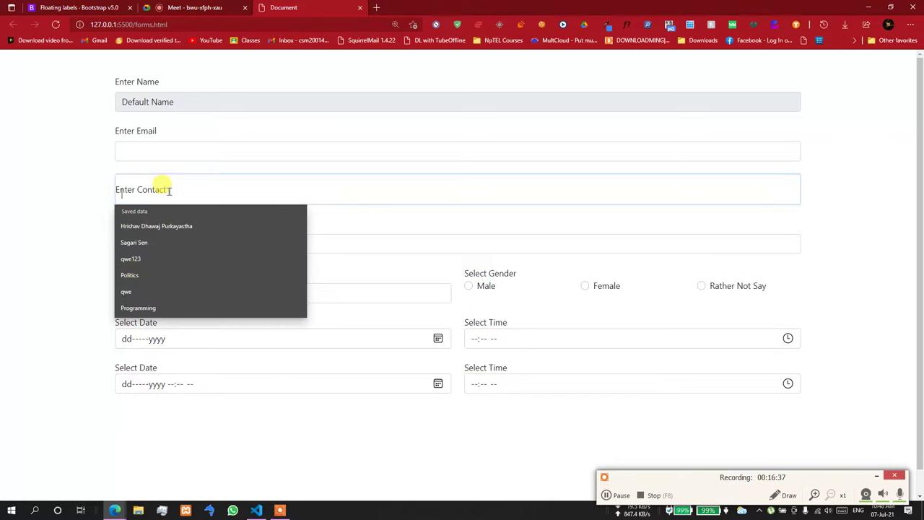
left_click(55, 23)
left_click(149, 189)
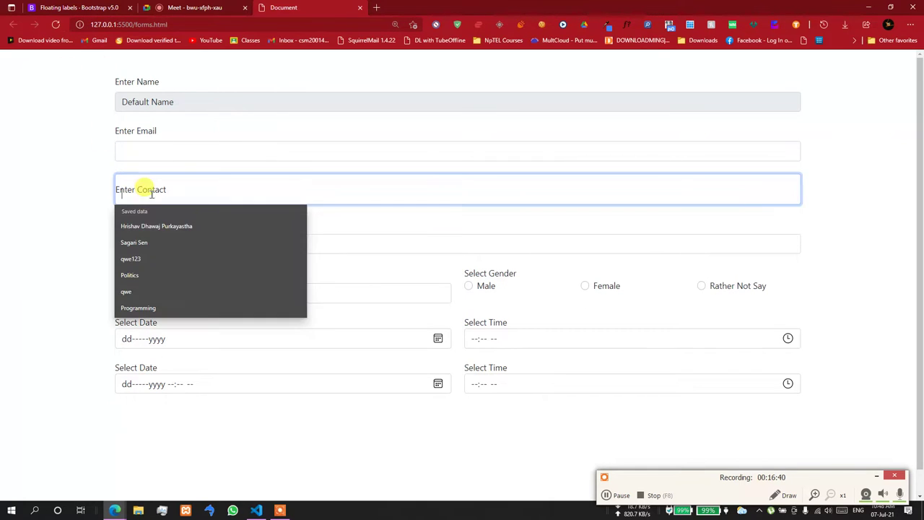
- Review the floating-label invalid input and Comments textarea examples in the docs, then return to forms.html
left_click(52, 7)
scroll(340, 324, "down", 3)
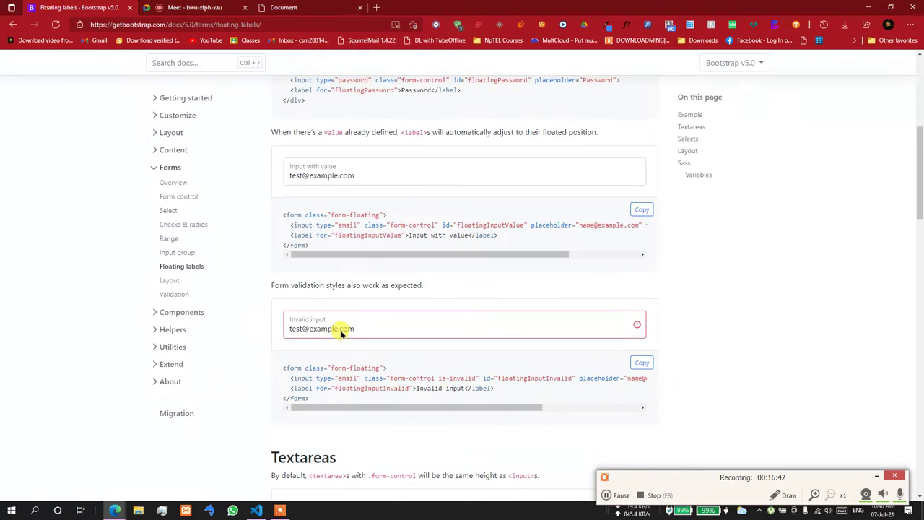
left_click(360, 326)
scroll(361, 327, "down", 3)
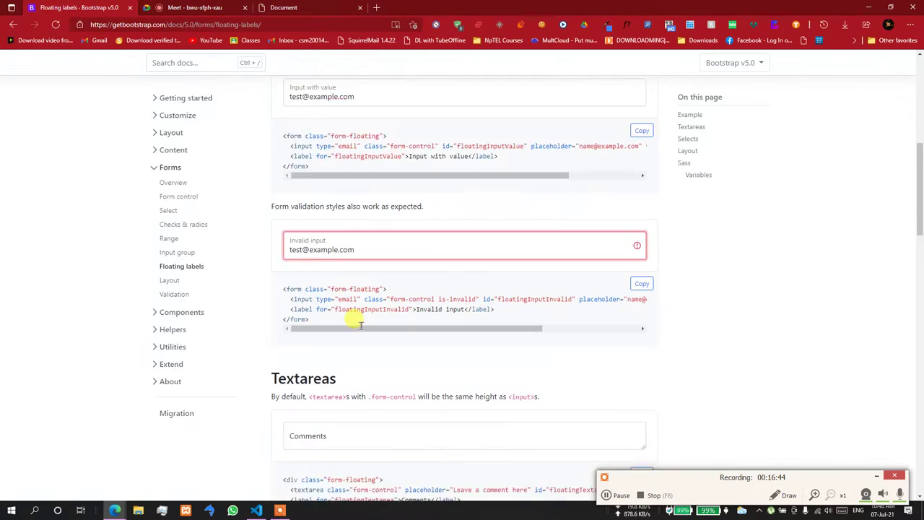
left_click(365, 315)
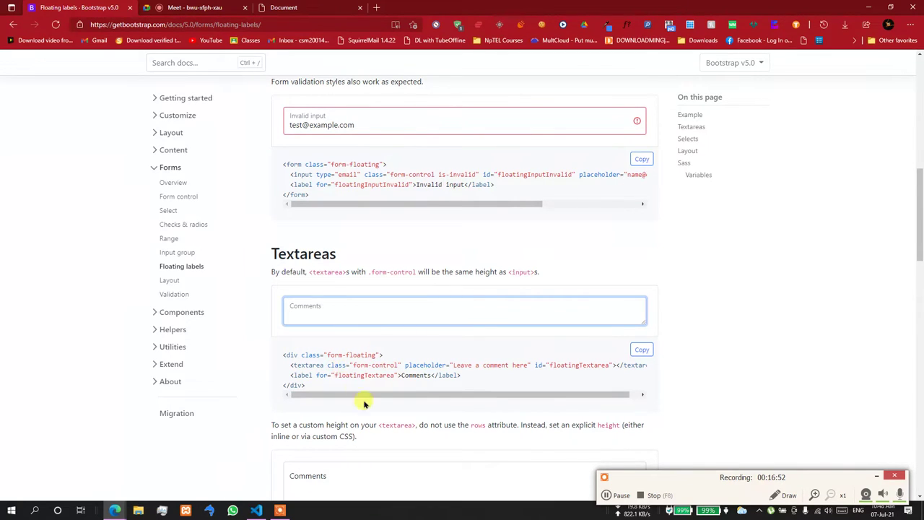
left_click(256, 511)
scroll(289, 324, "down", 7)
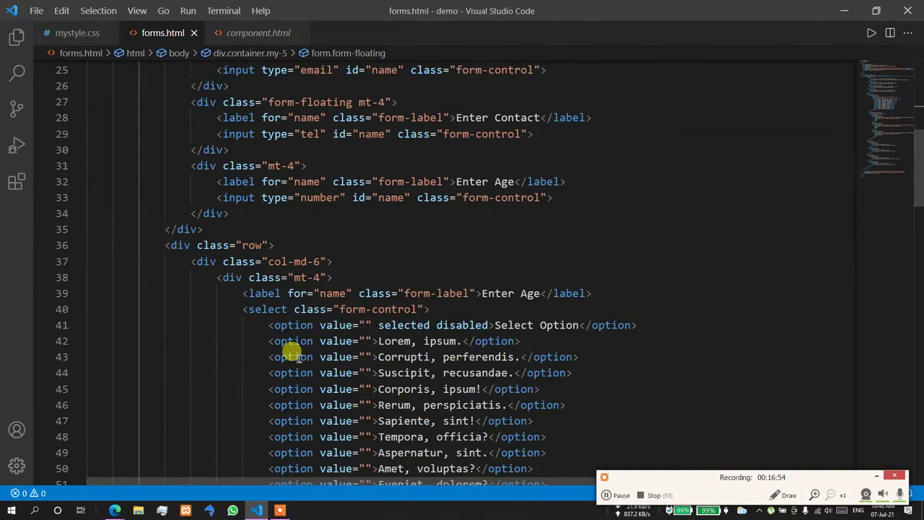
- Delete class="form-label" from the Contact label and class="form-floating" from the form tag
scroll(293, 354, "up", 3)
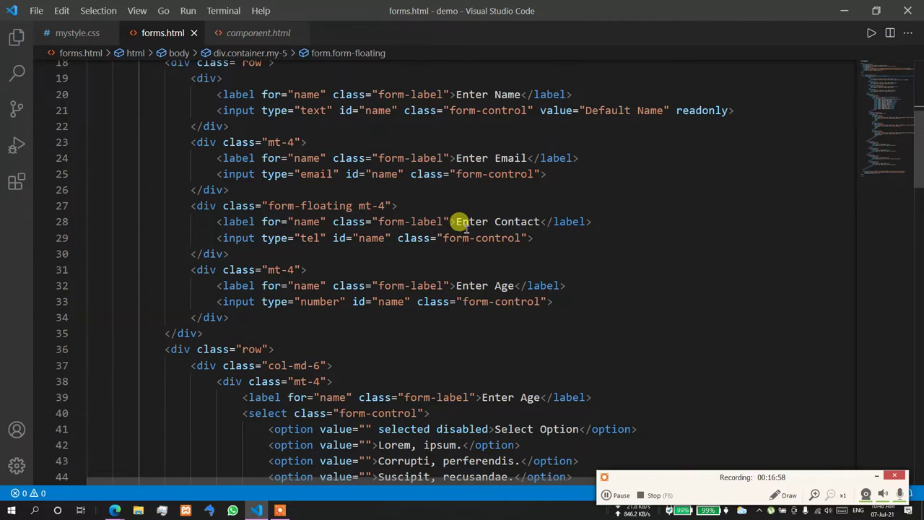
left_click_drag(449, 221, 333, 220)
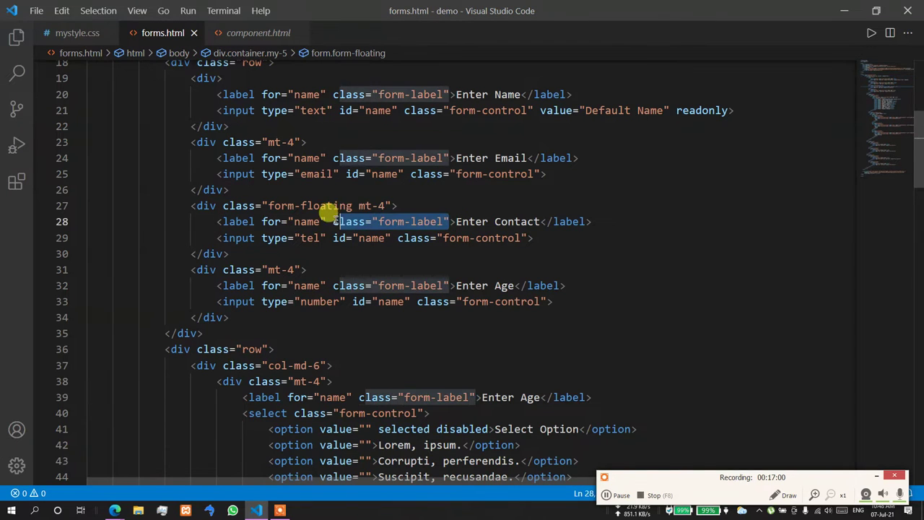
key("Delete")
key("Delete")
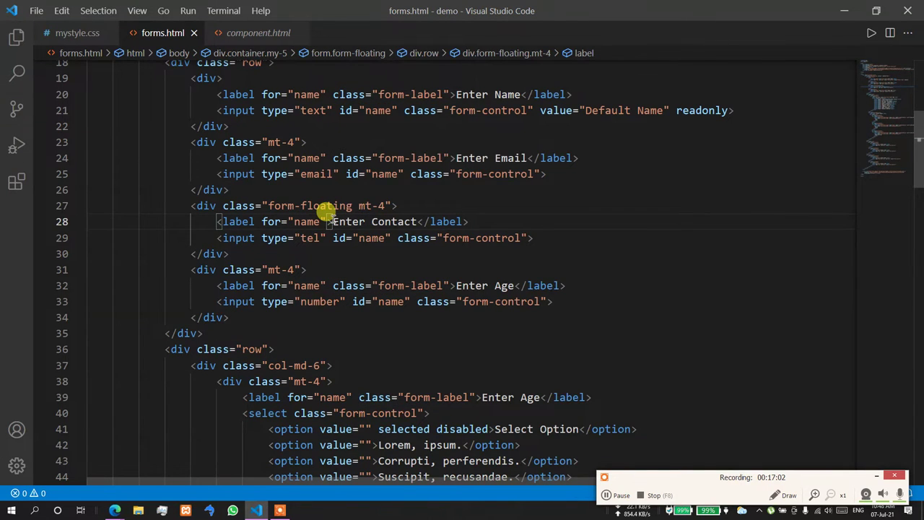
scroll(323, 187, "up", 5)
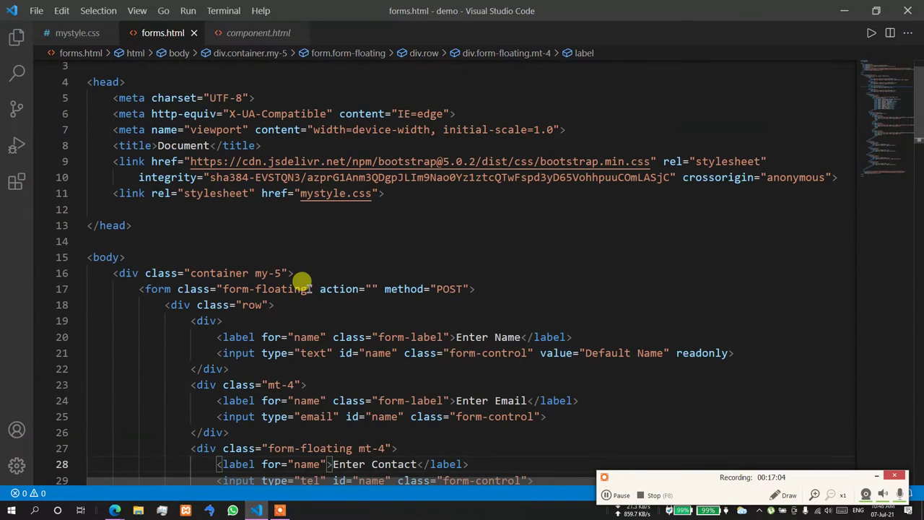
left_click_drag(311, 289, 177, 288)
key("Delete")
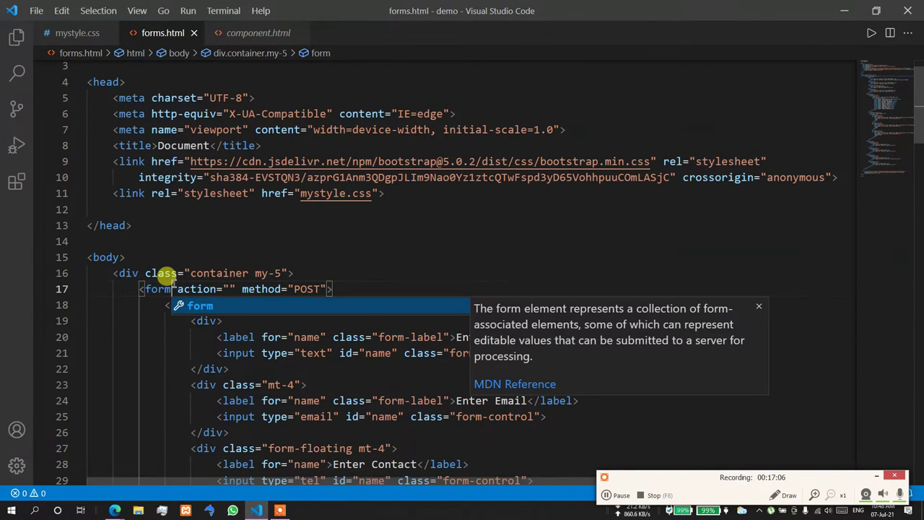
scroll(361, 246, "down", 4)
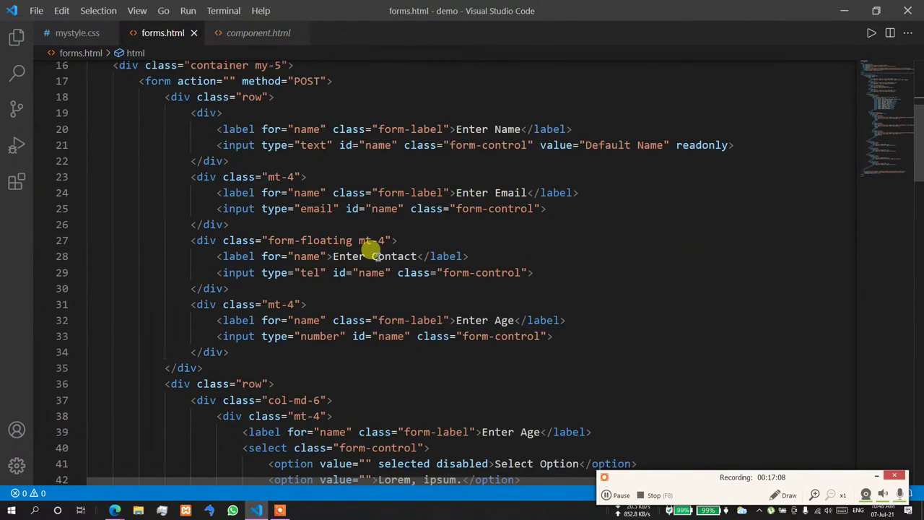
- Test the Enter Contact and Enter Email fields in the browser preview
key("alt+Tab")
left_click(639, 200)
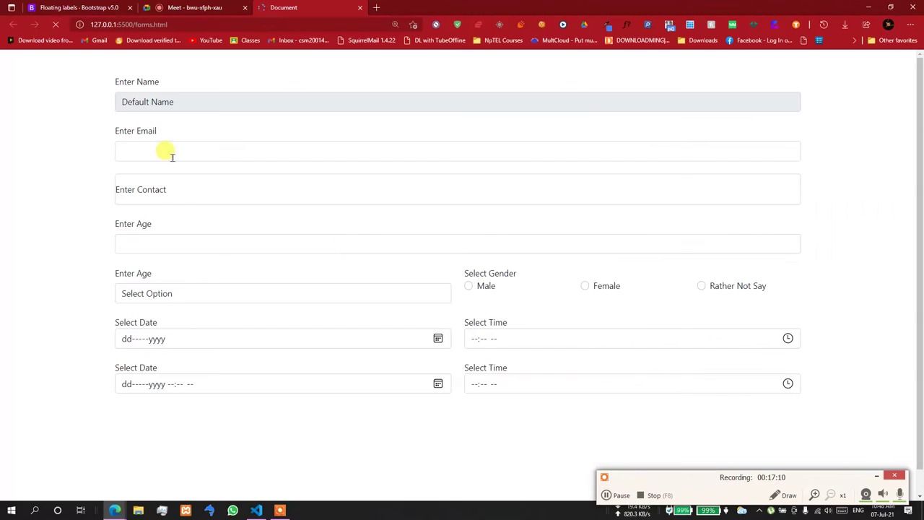
left_click(168, 189)
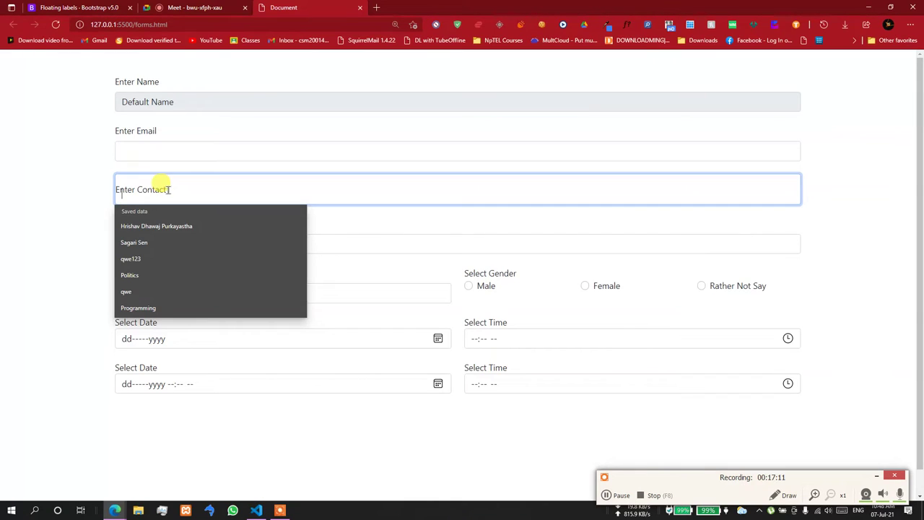
left_click(200, 149)
left_click(287, 138)
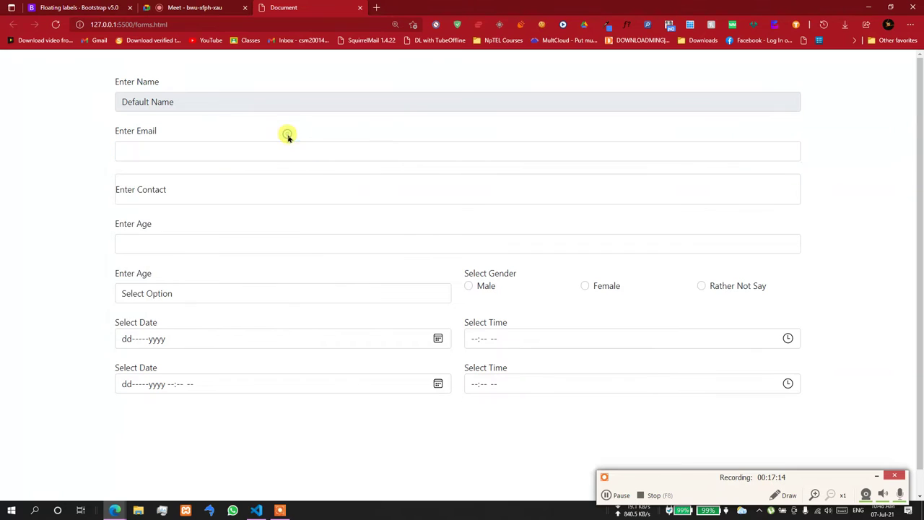
left_click(216, 186)
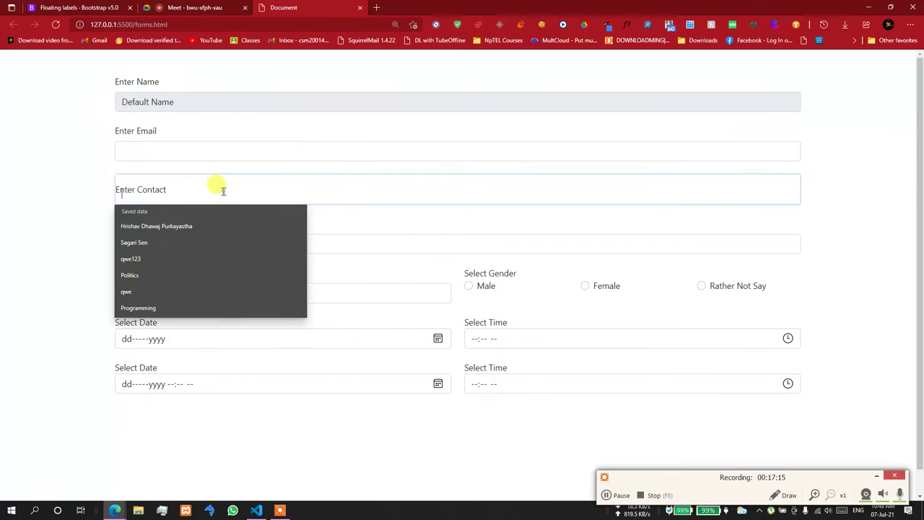
left_click(256, 494)
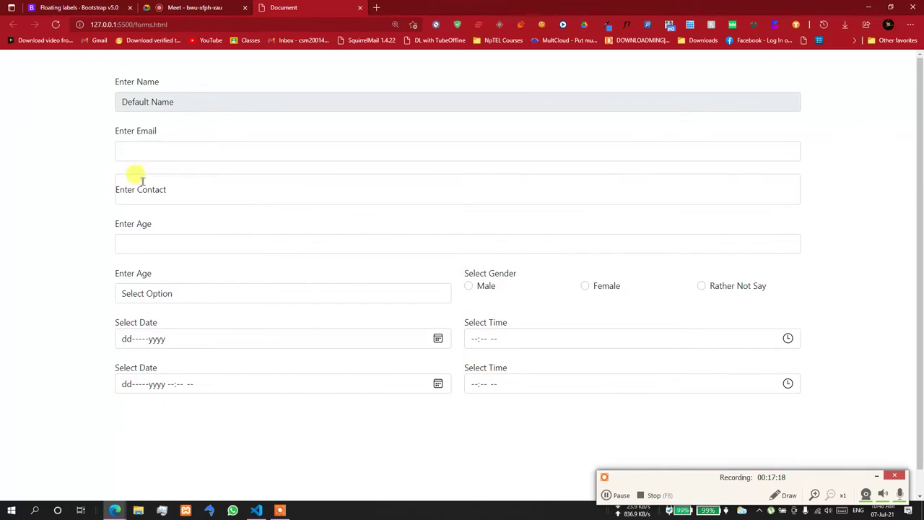
- Scroll the Floating labels docs down to the textarea and select examples, then return to forms.html
left_click(165, 198)
left_click(94, 8)
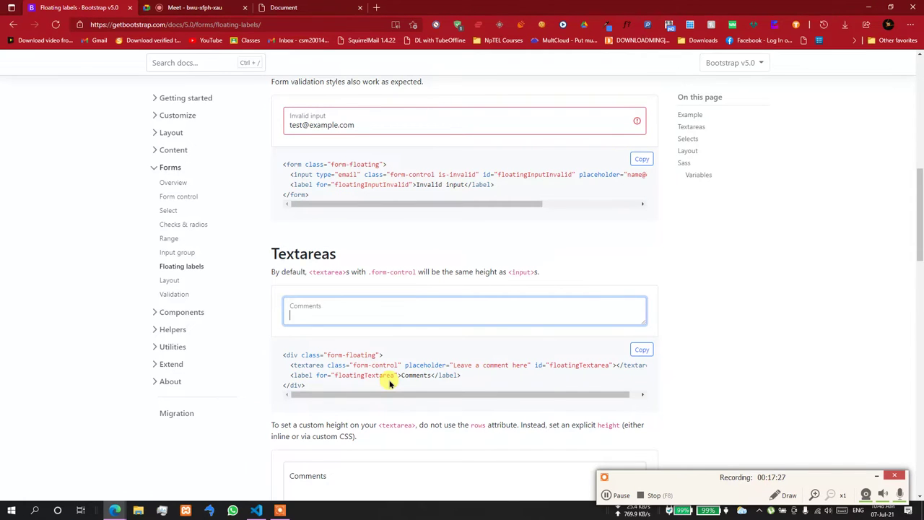
scroll(390, 385, "down", 5)
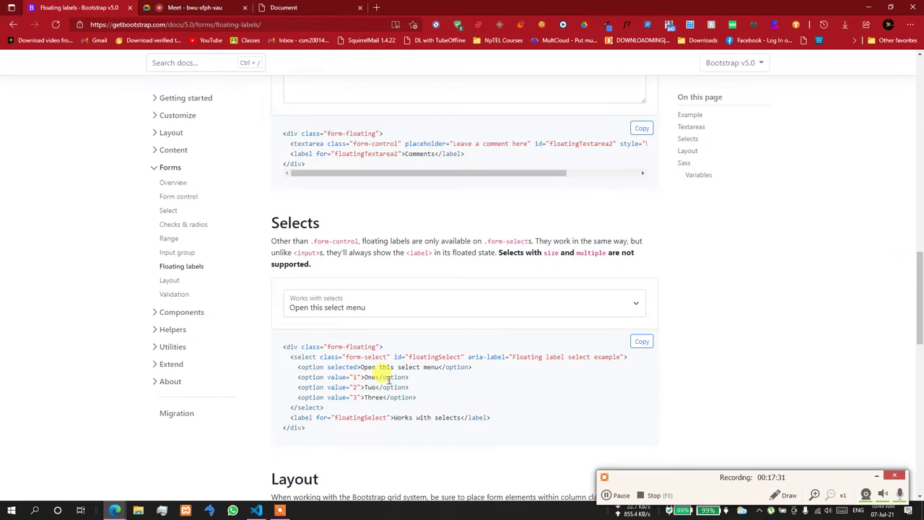
key("alt+Tab")
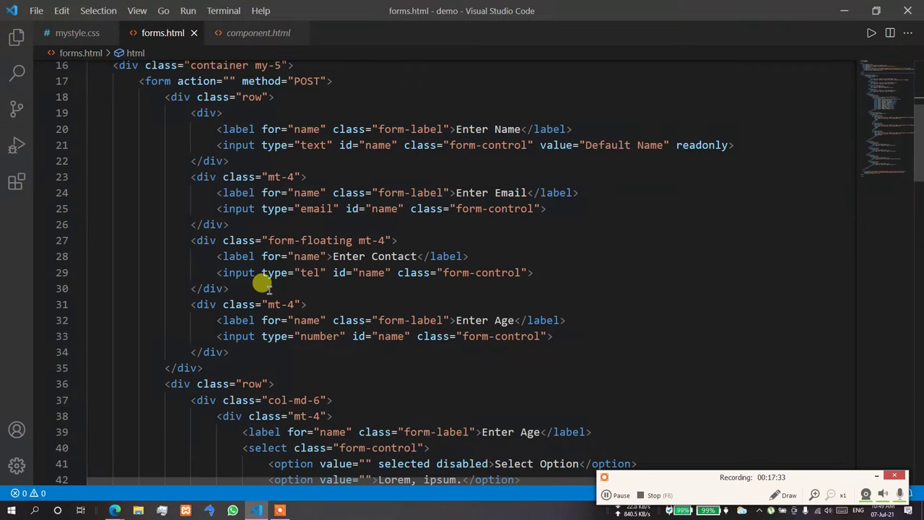
- Remove mt-4 from the Contact wrapper and set the label's for and input's id to contact
left_click_drag(387, 240, 359, 239)
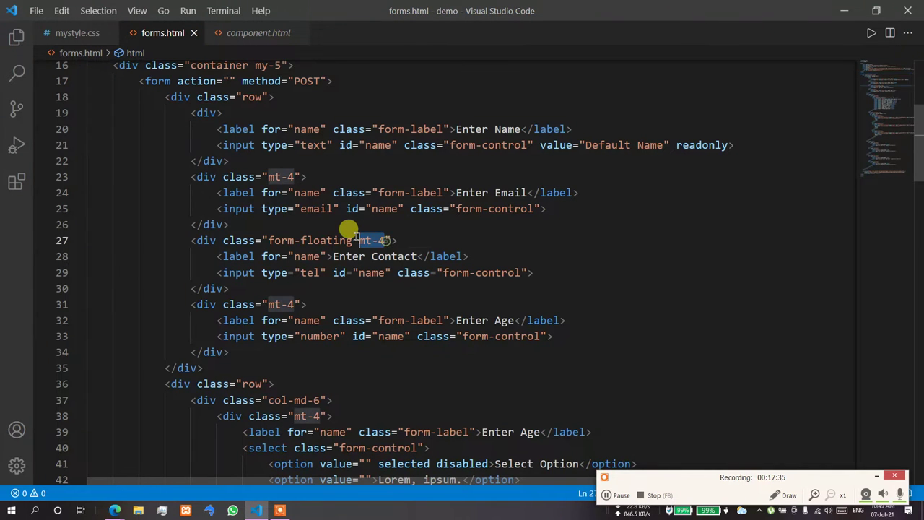
key("BackSpace")
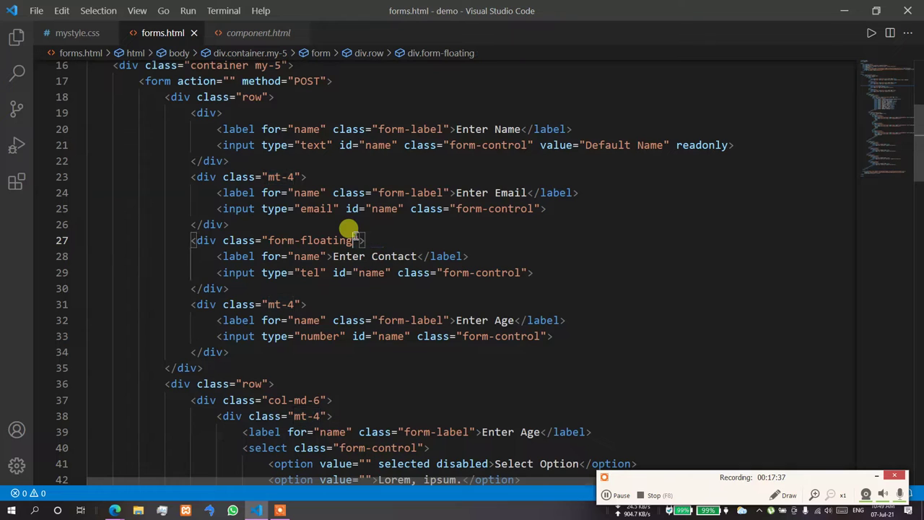
left_click(423, 224)
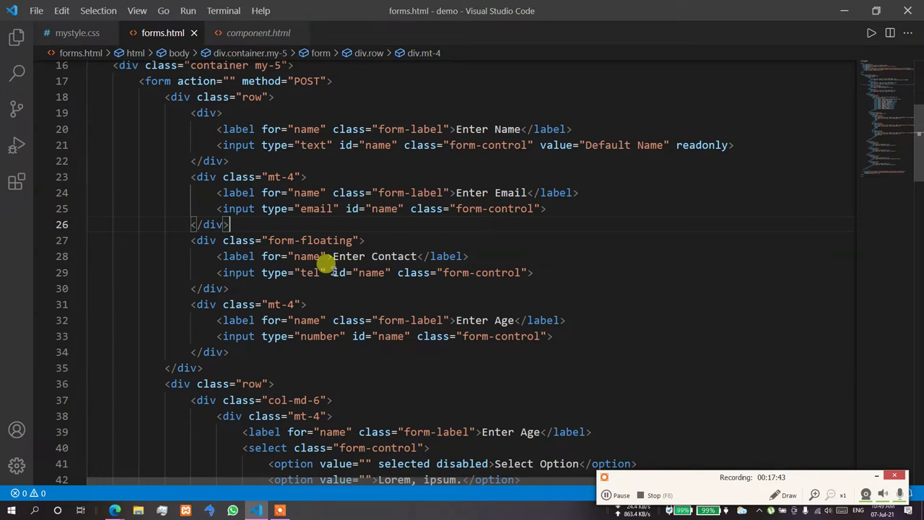
double_click(306, 256)
type("con")
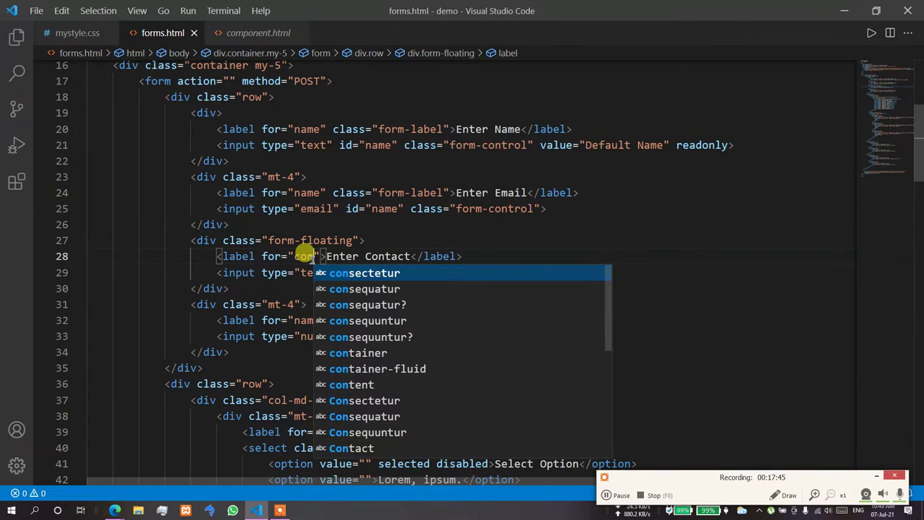
type("tact")
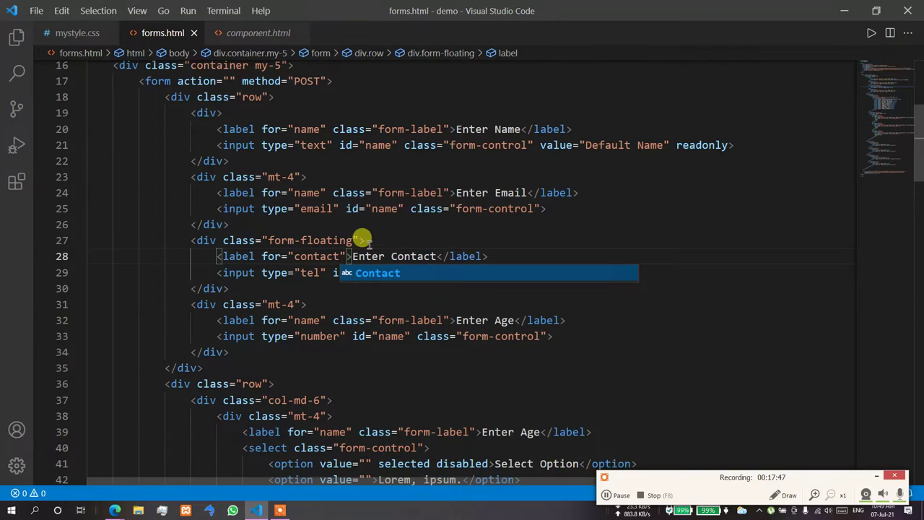
key("Escape")
double_click(372, 272)
type("contact")
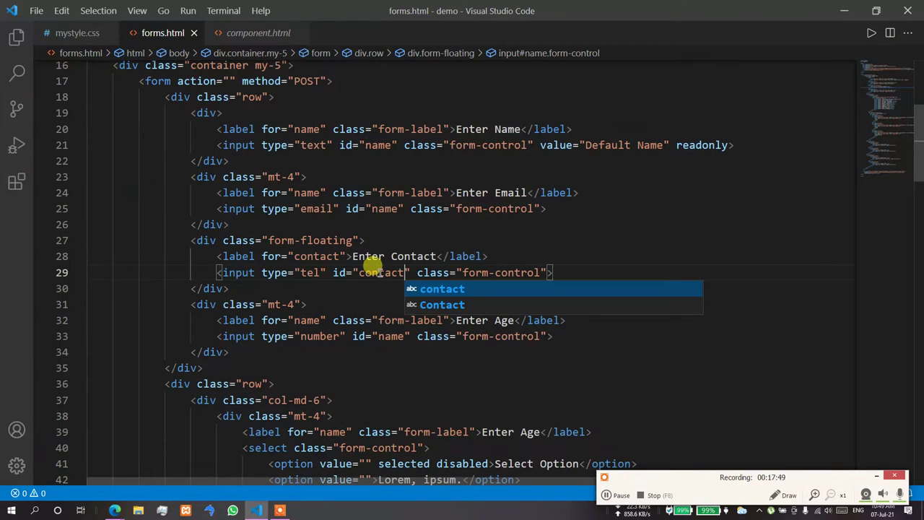
left_click(392, 240)
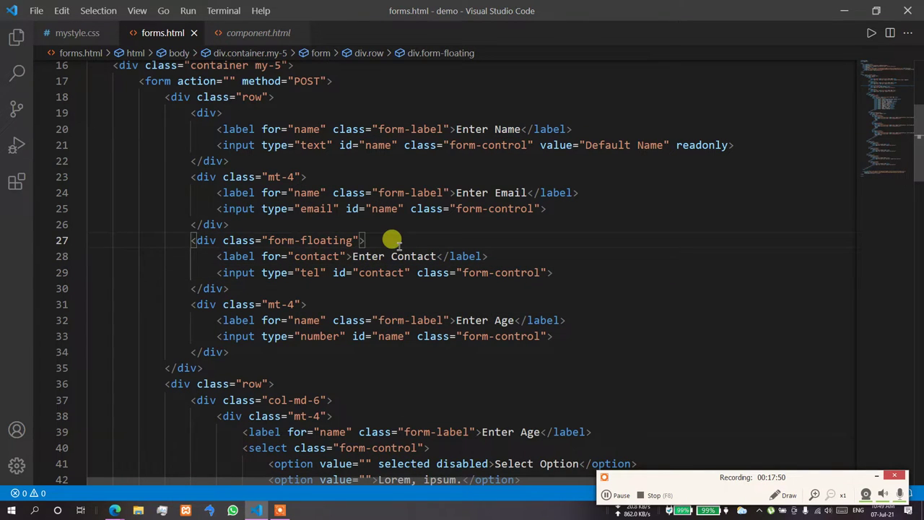
- Test the Enter Contact field in the browser preview, then return to the editor
key("alt+Tab")
left_click(278, 7)
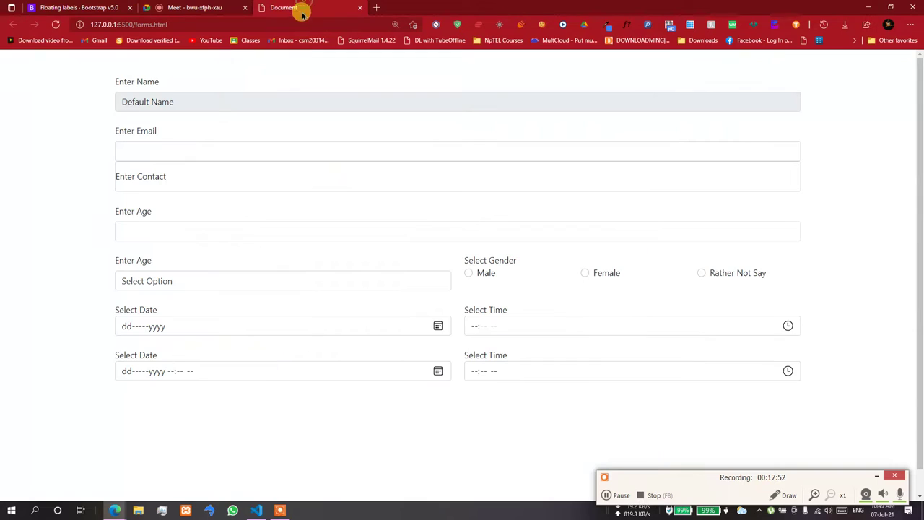
left_click(169, 176)
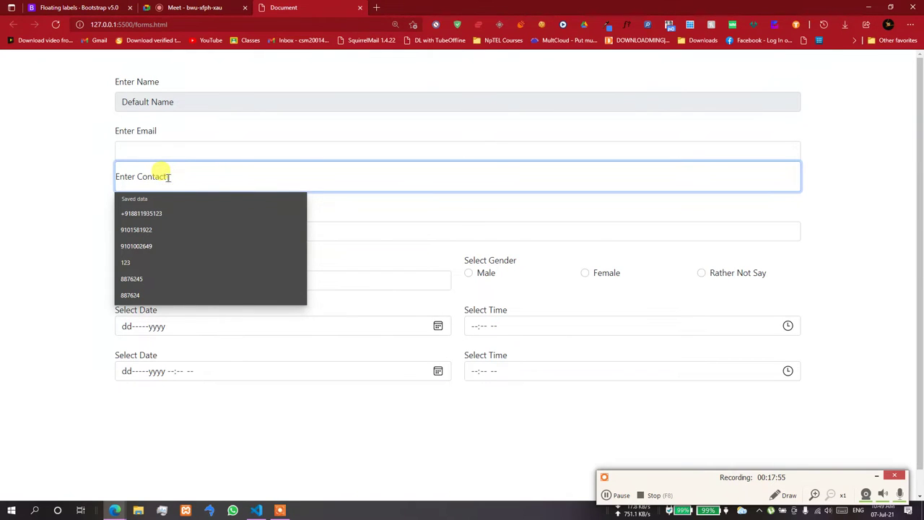
key("alt+Tab")
left_click(256, 511)
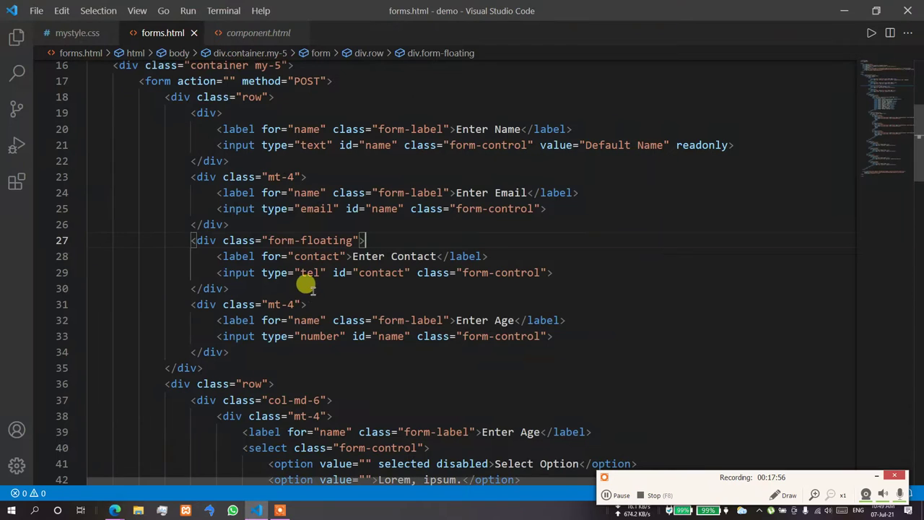
- Wrap the Contact label and tel input in a nested div.form-floating inside an mt-4 outer div
type("t-4")
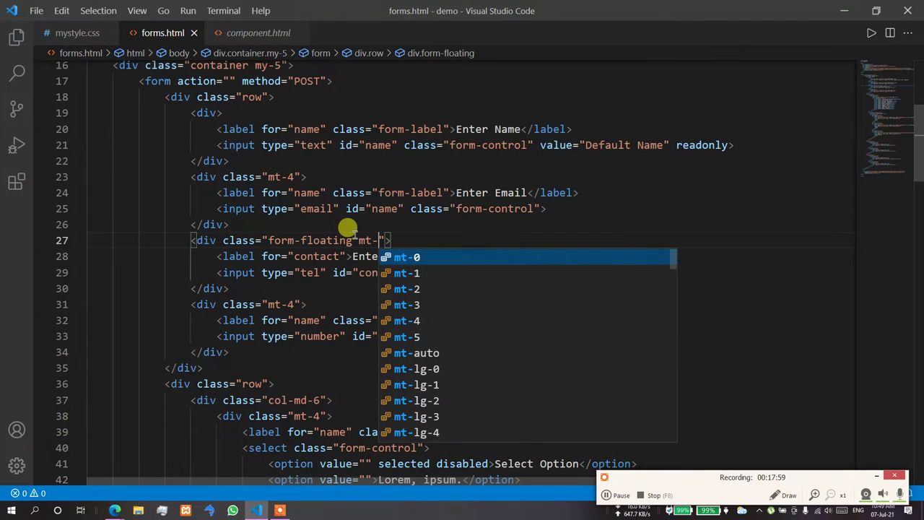
key("Escape")
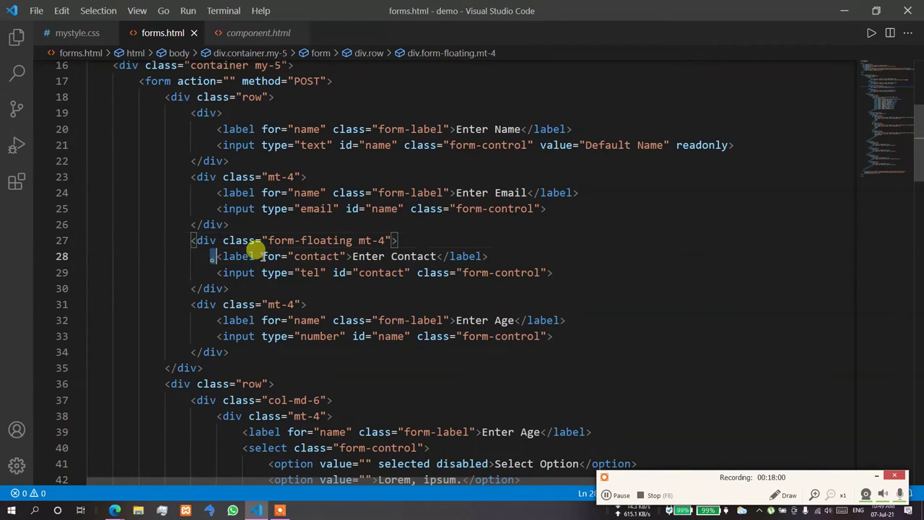
left_click_drag(215, 255, 578, 262)
key("ctrl+c")
key("BackSpace")
type("div")
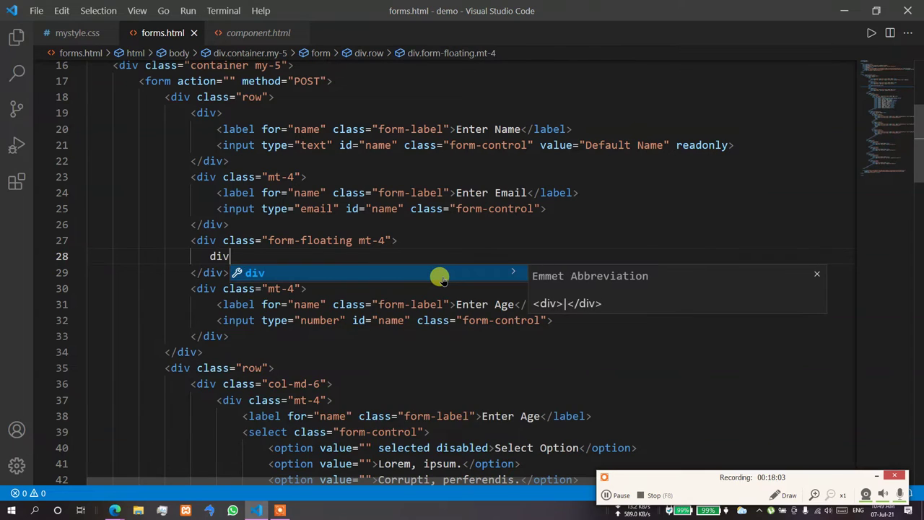
type(".form")
key("BackSpace")
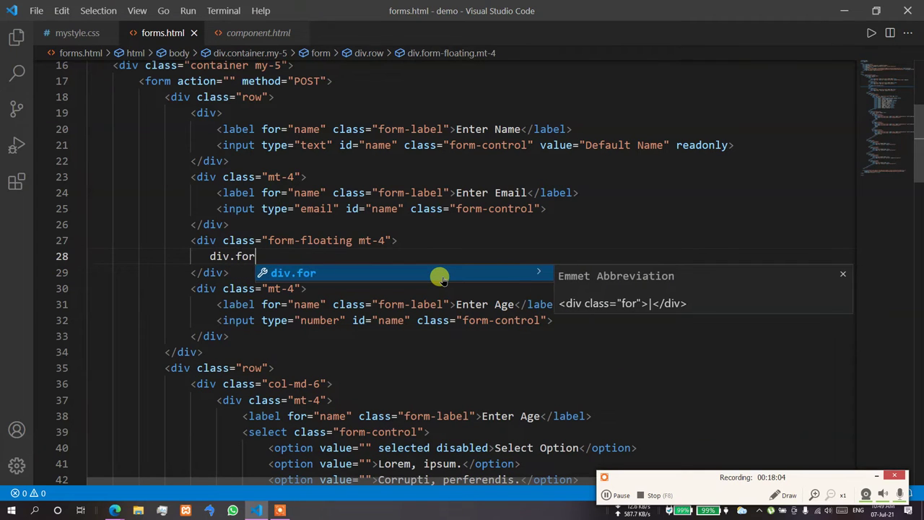
type("m-floating")
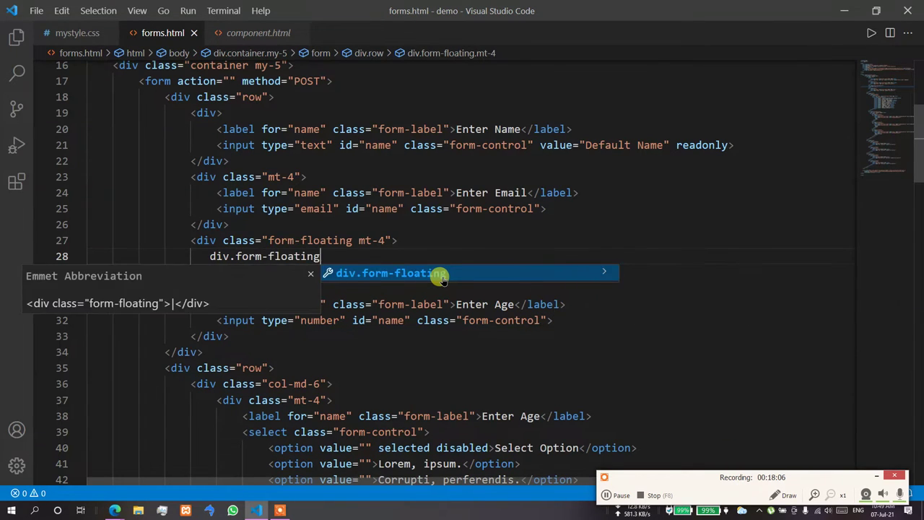
key("Tab")
key("ctrl+v")
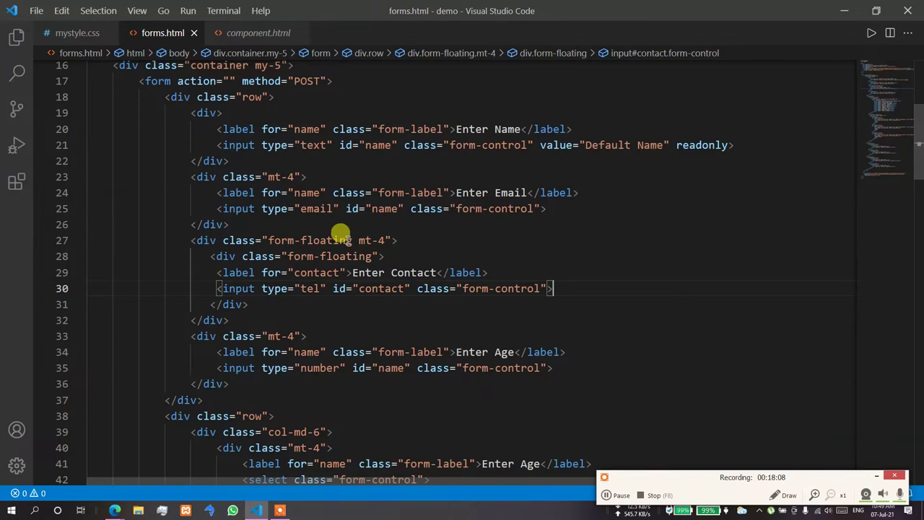
left_click_drag(356, 240, 269, 240)
key("BackSpace")
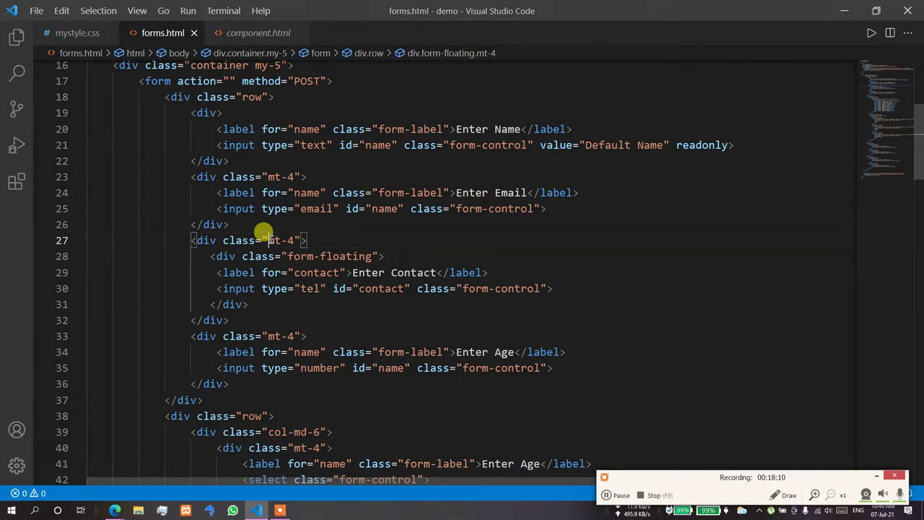
- Type the test text 'xvcv' into the Contact field in the browser preview
key("alt+Tab")
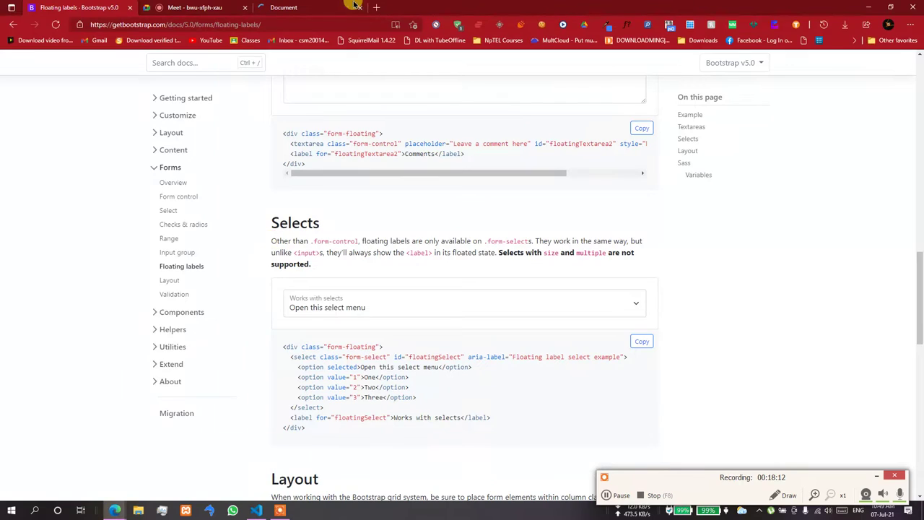
left_click(320, 9)
left_click(154, 192)
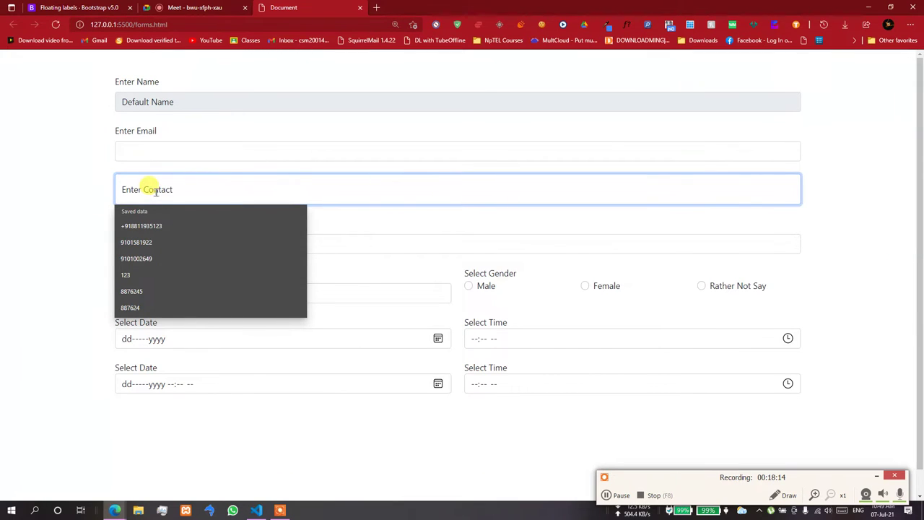
type("xvcvxvcvxvcvxvcvx")
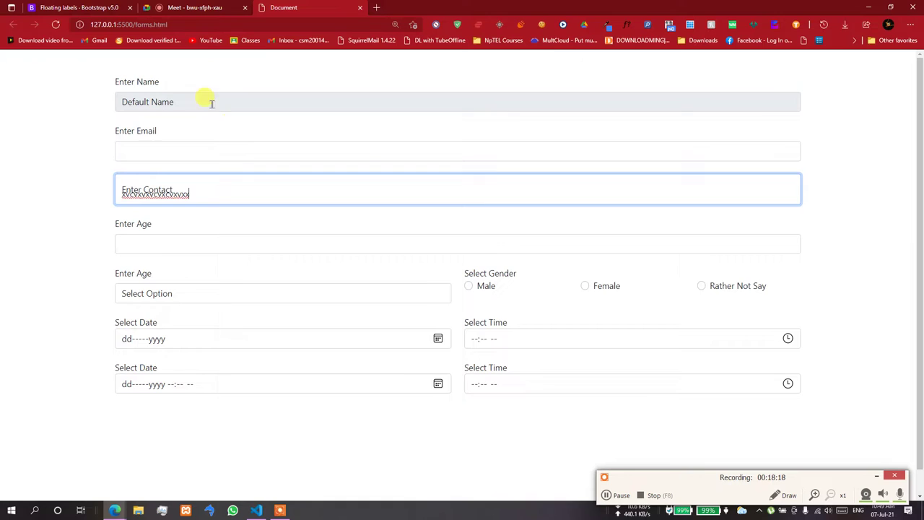
left_click(72, 8)
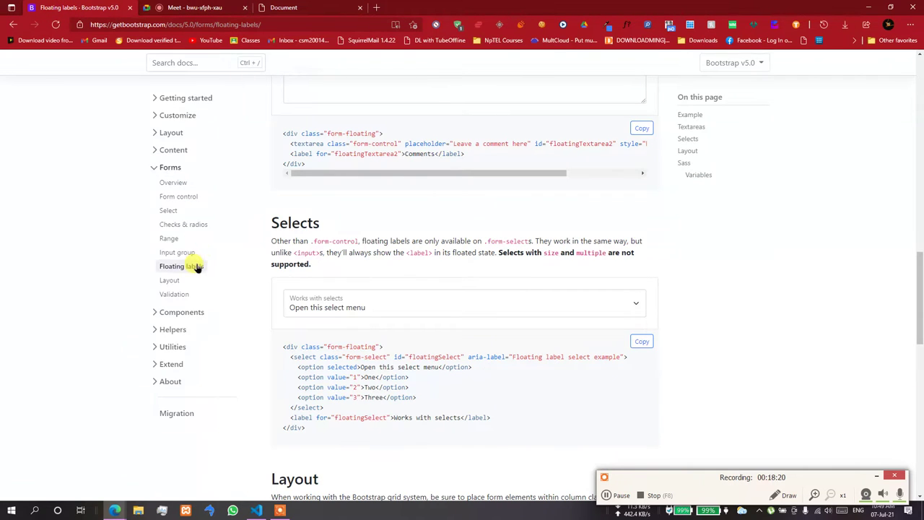
- Open Forms > Layout and try the Example label, First name and Last name fields
left_click(176, 282)
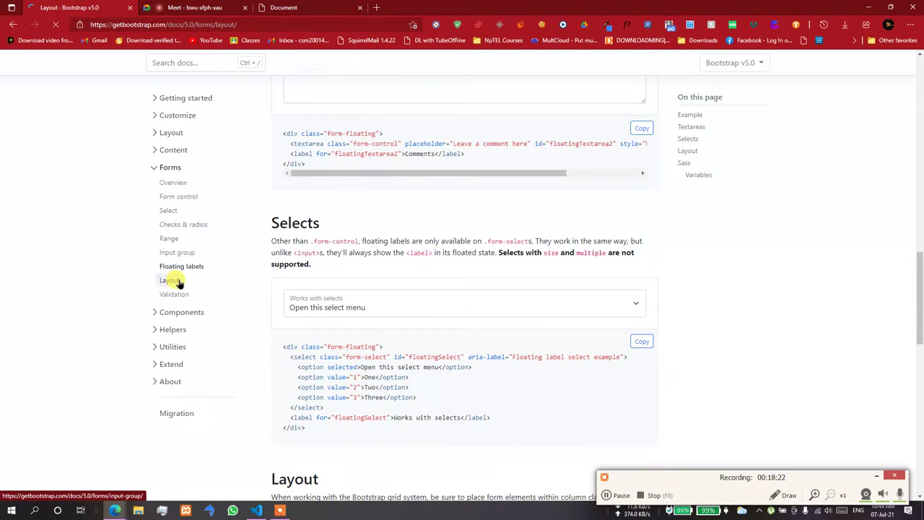
scroll(289, 258, "down", 3)
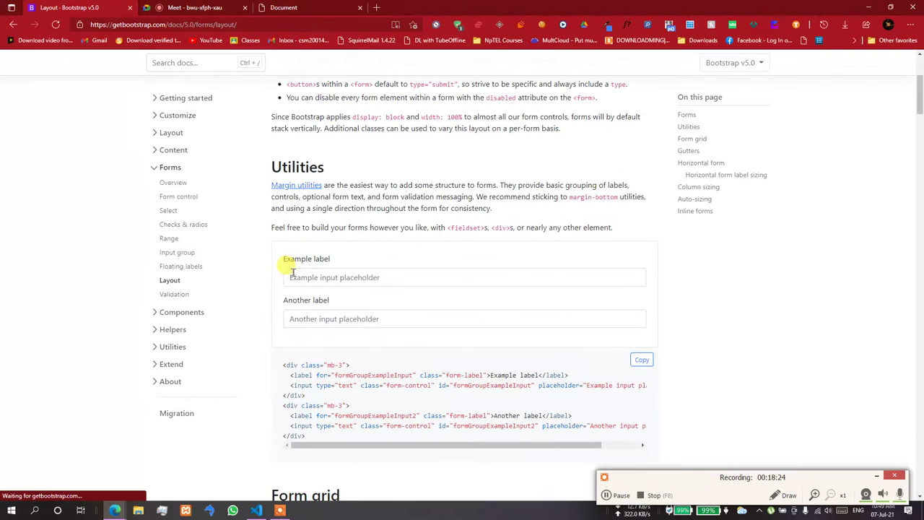
left_click(324, 276)
scroll(333, 319, "down", 5)
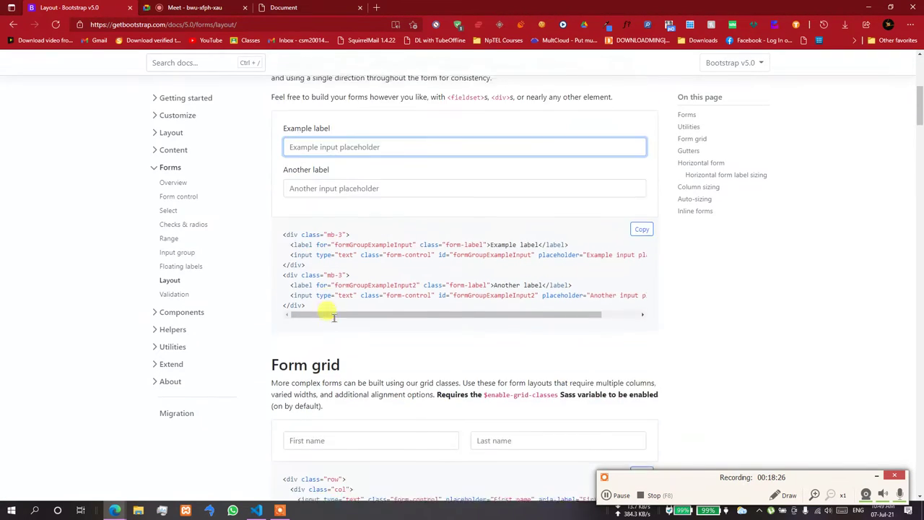
left_click(387, 237)
left_click(520, 229)
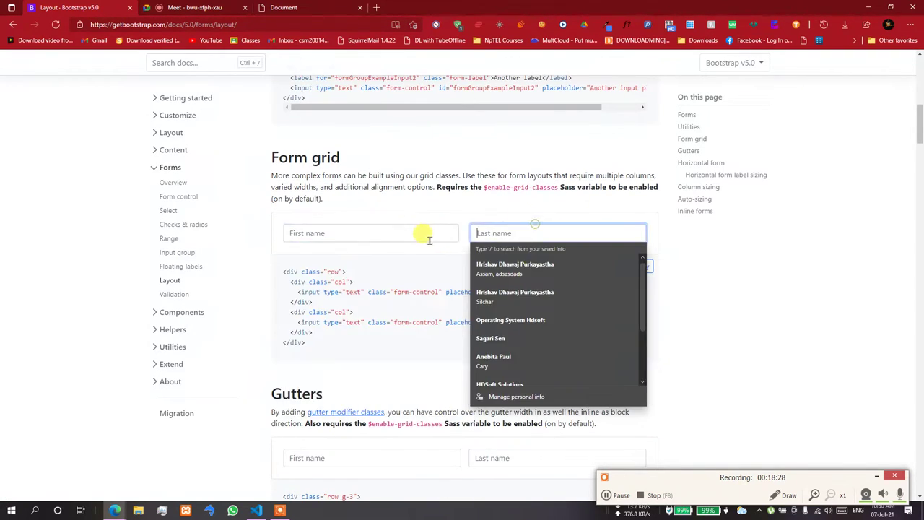
left_click(423, 233)
left_click(532, 230)
- Pick an option in the State select of the form grid example
scroll(533, 230, "down", 7)
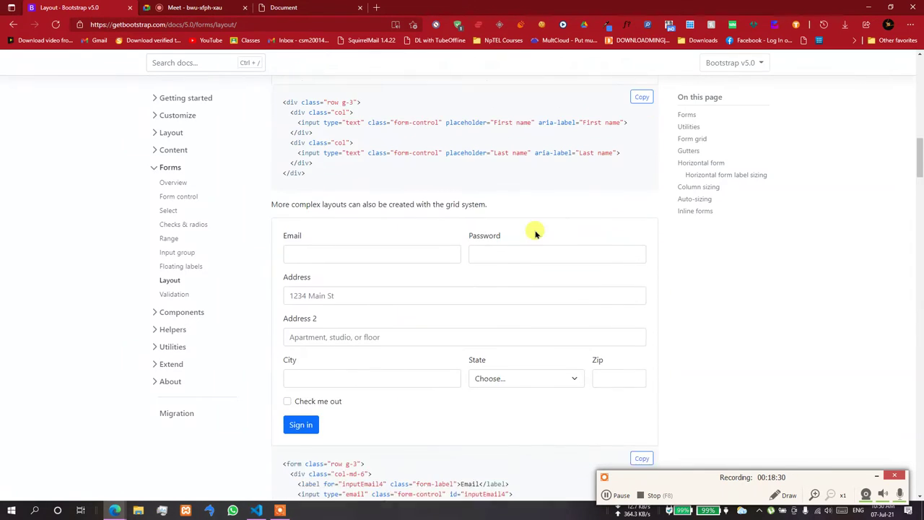
scroll(535, 233, "down", 1)
left_click(535, 231)
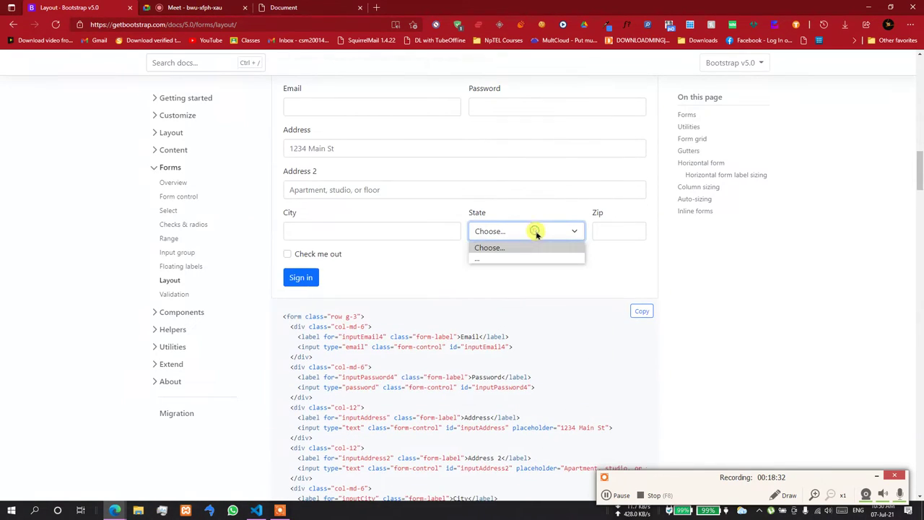
left_click(530, 259)
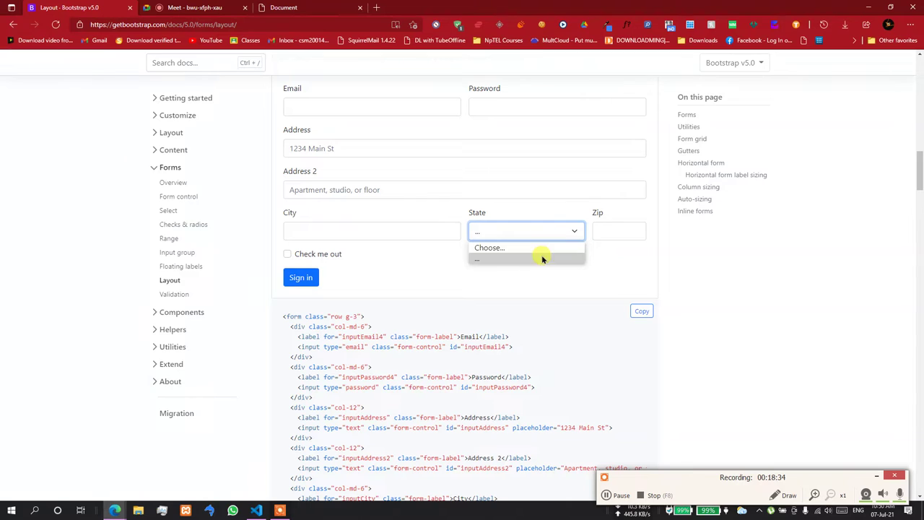
left_click(541, 255)
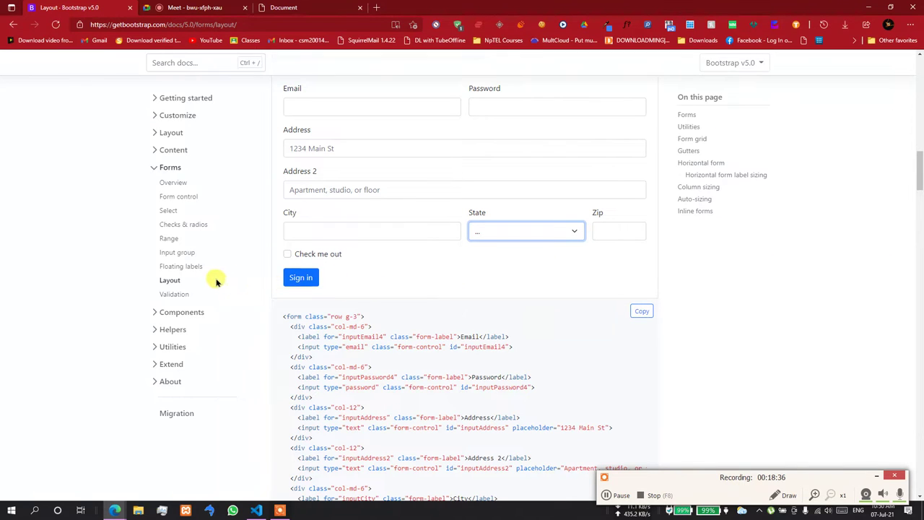
- Open Forms > Input group and select the @ add-on of the Username example
left_click(183, 254)
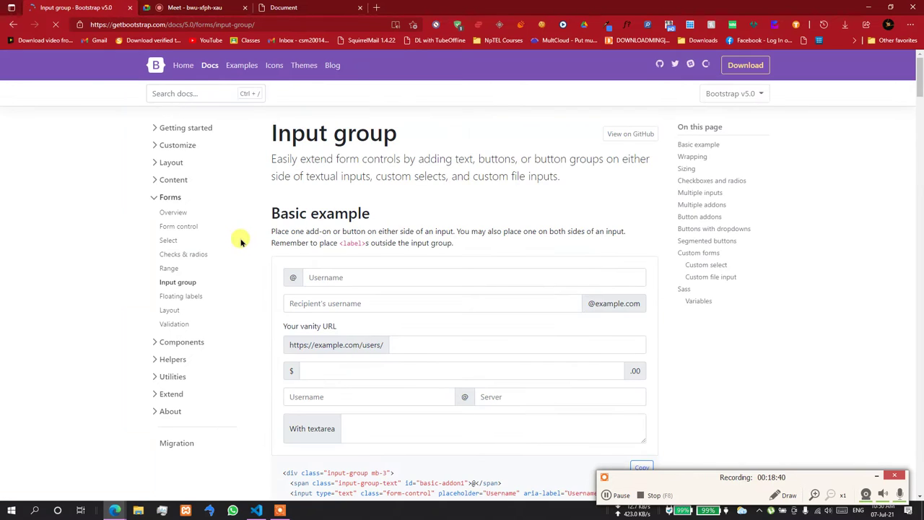
double_click(291, 279)
scroll(346, 268, "down", 3)
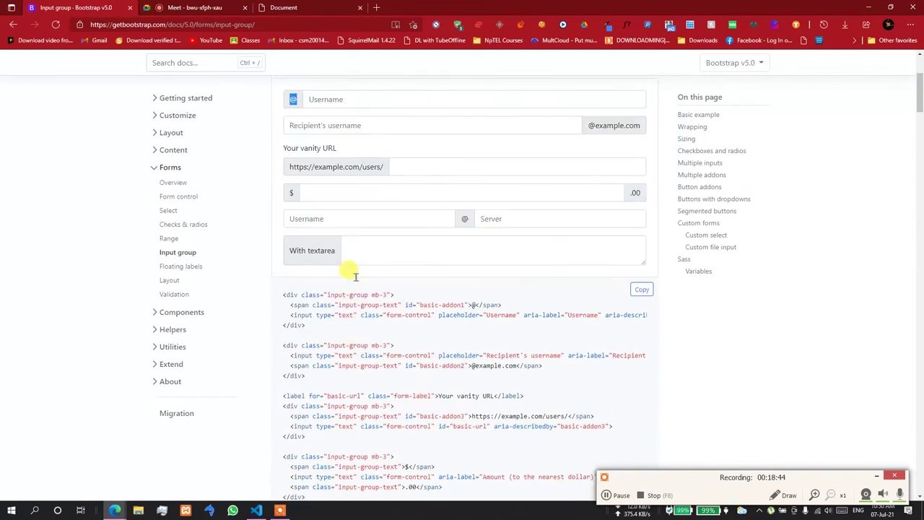
scroll(352, 273, "up", 2)
scroll(354, 271, "down", 2)
scroll(350, 217, "up", 2)
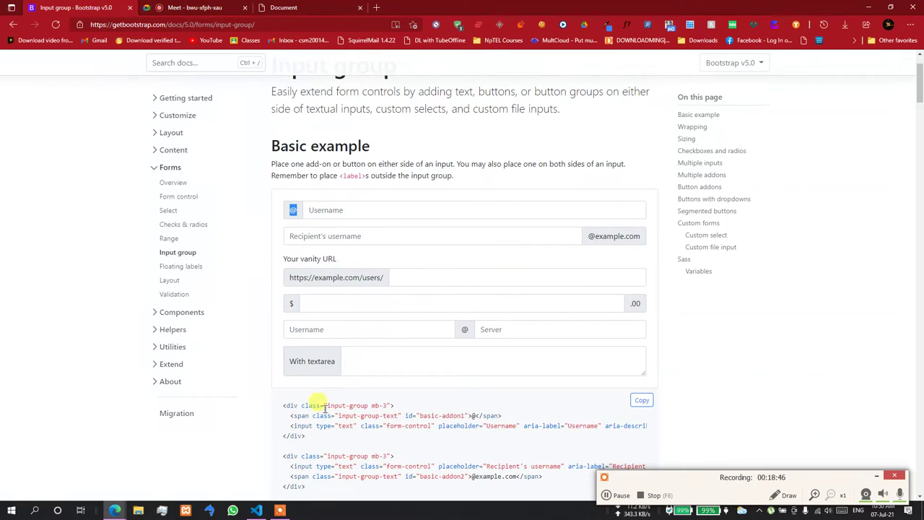
scroll(332, 428, "down", 2)
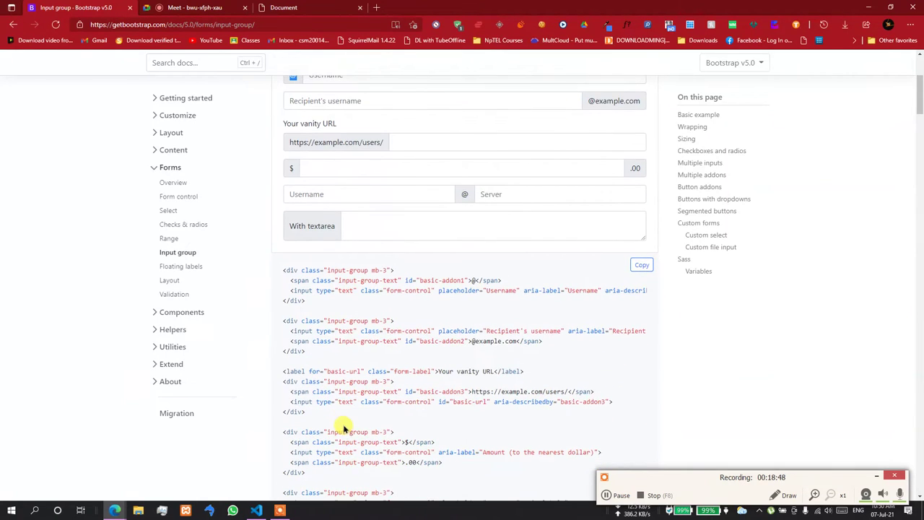
scroll(361, 413, "up", 1)
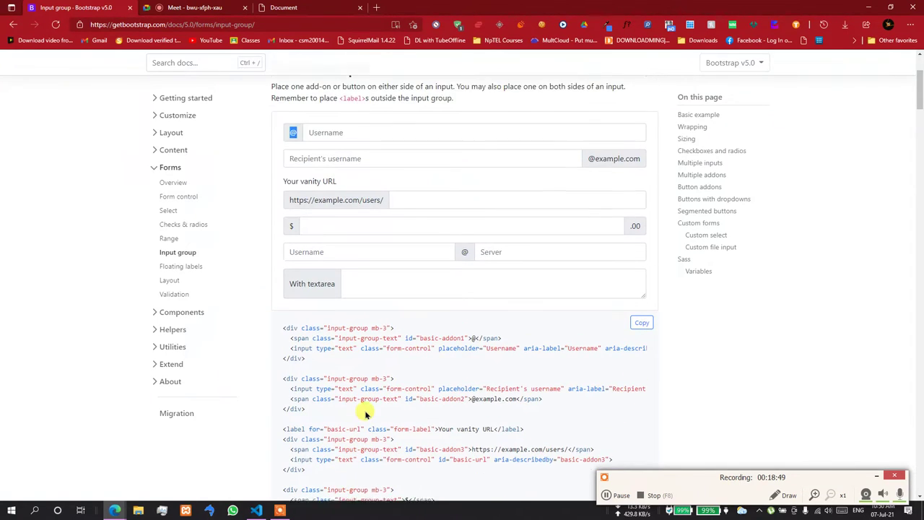
left_click(301, 167)
left_click_drag(589, 170, 629, 165)
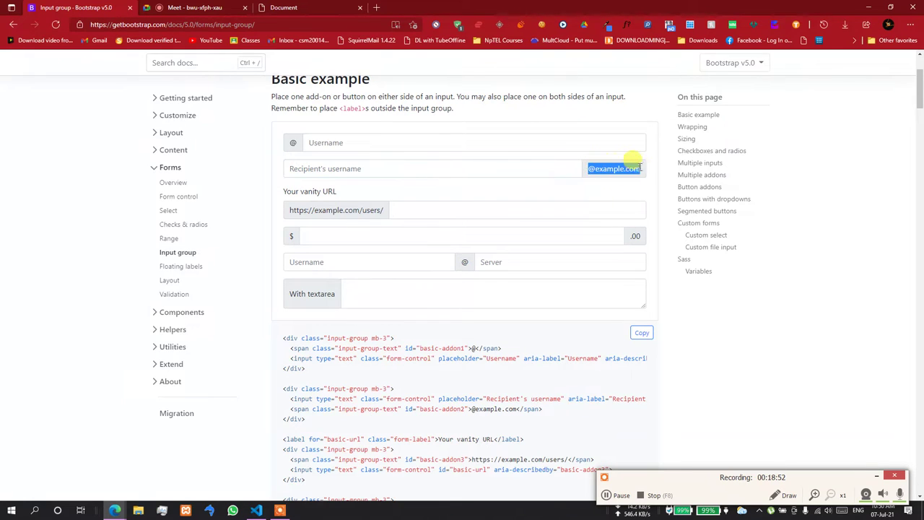
left_click(526, 171)
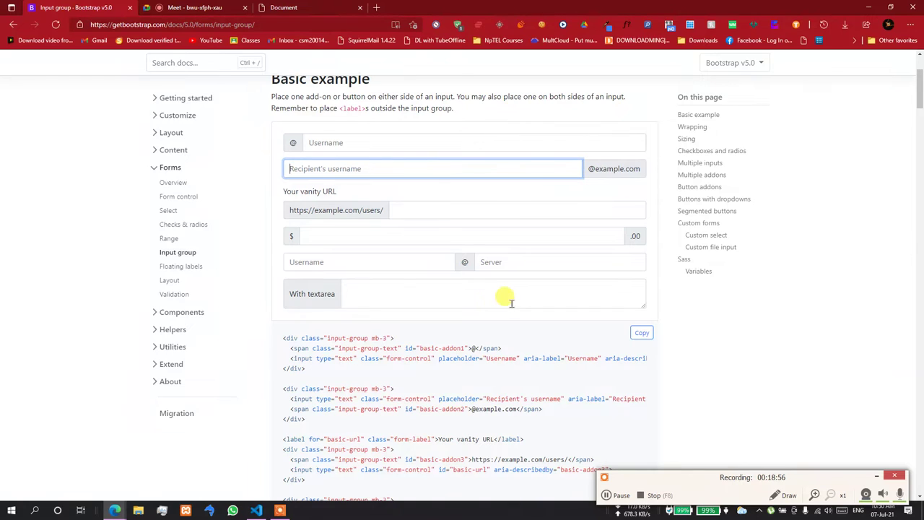
left_click_drag(384, 213, 356, 212)
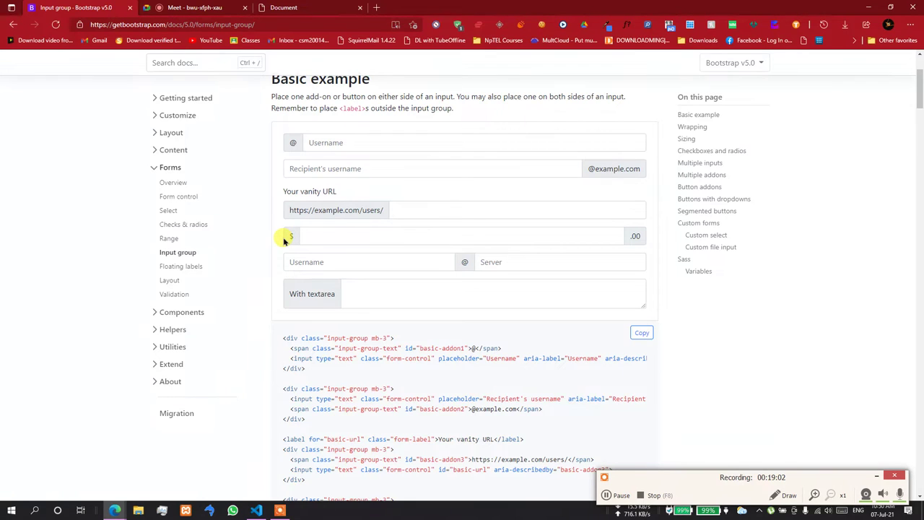
left_click(302, 146)
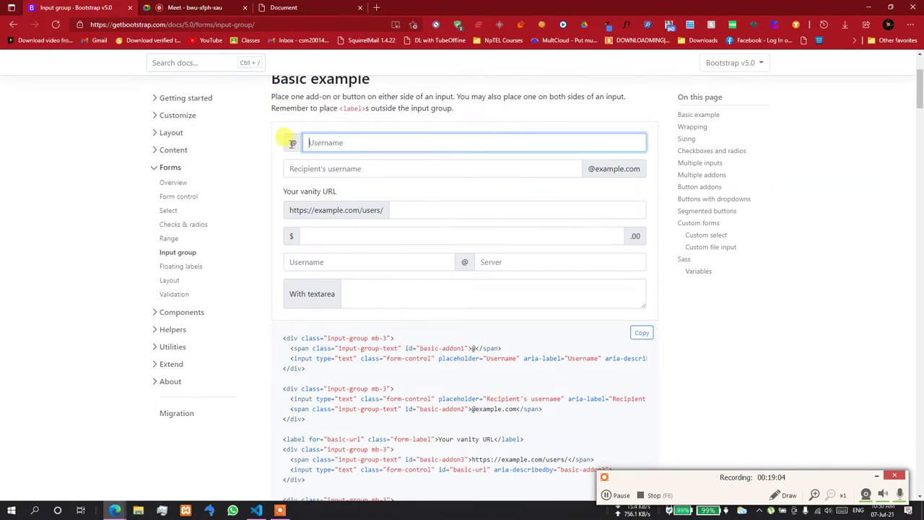
double_click(292, 143)
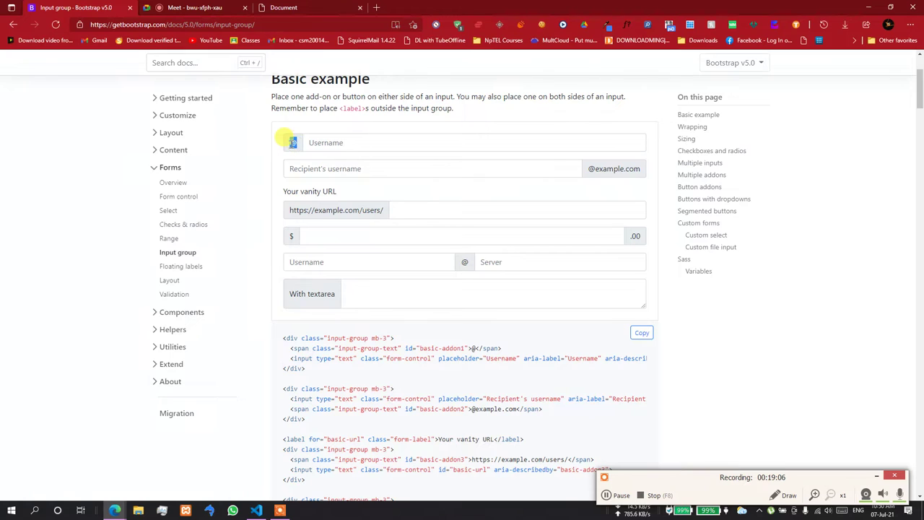
scroll(292, 143, "down", 3)
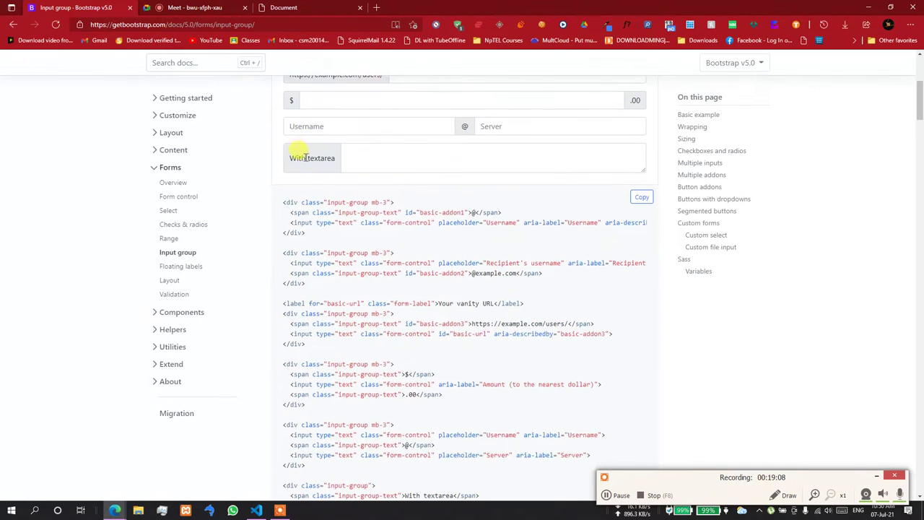
key("alt+Tab")
type("div.row")
- Build a div.row with a div.col-md-12 inside and paste the Bootstrap input-group examples
key("Tab")
key("Return")
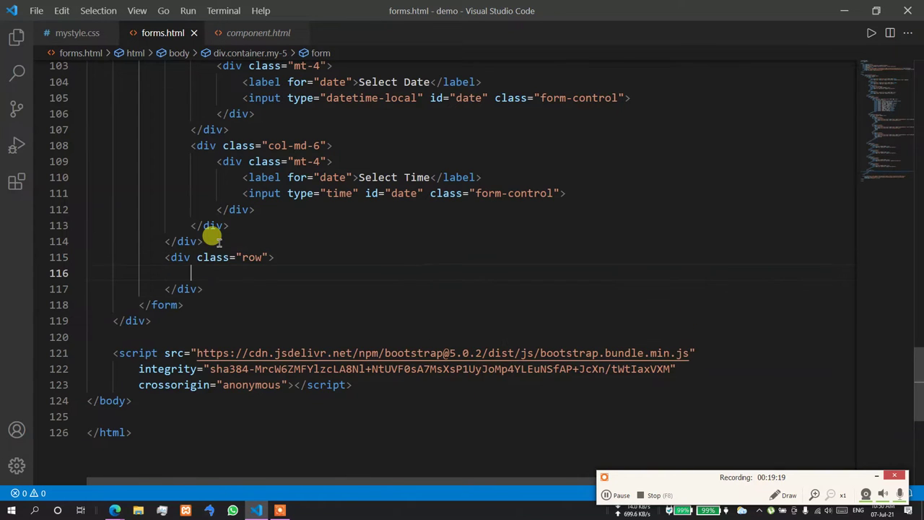
type("div.col")
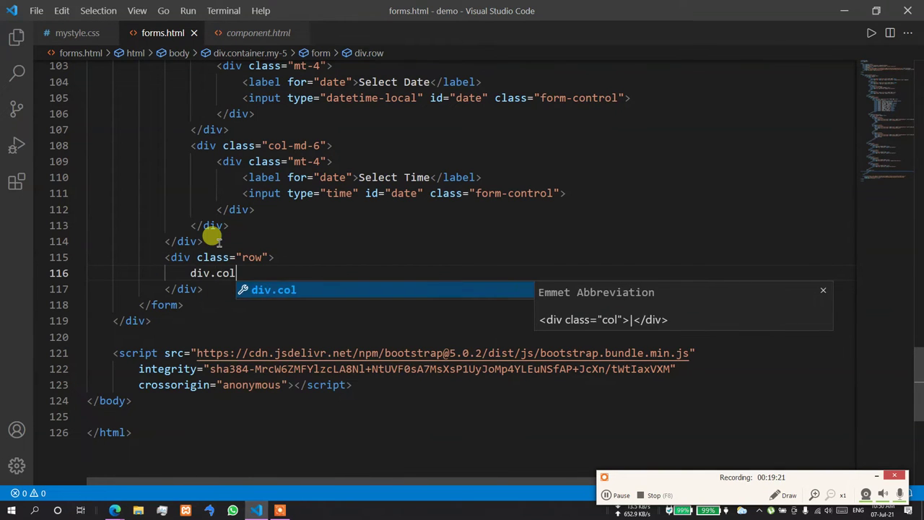
type("-md-12")
key("Tab")
key("Return")
key("ctrl+v")
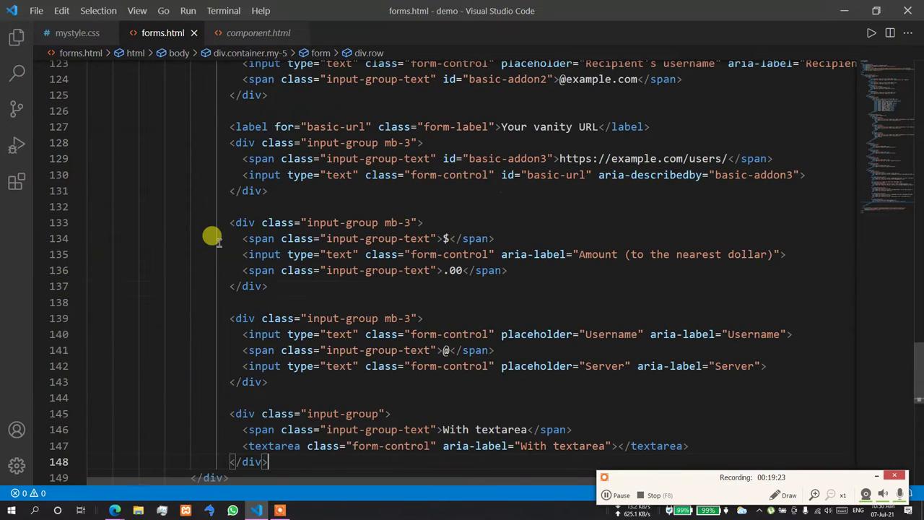
- Check the input groups in the browser preview, then add mt-5 to the new row's class
key("alt+Tab")
key("alt+Tab")
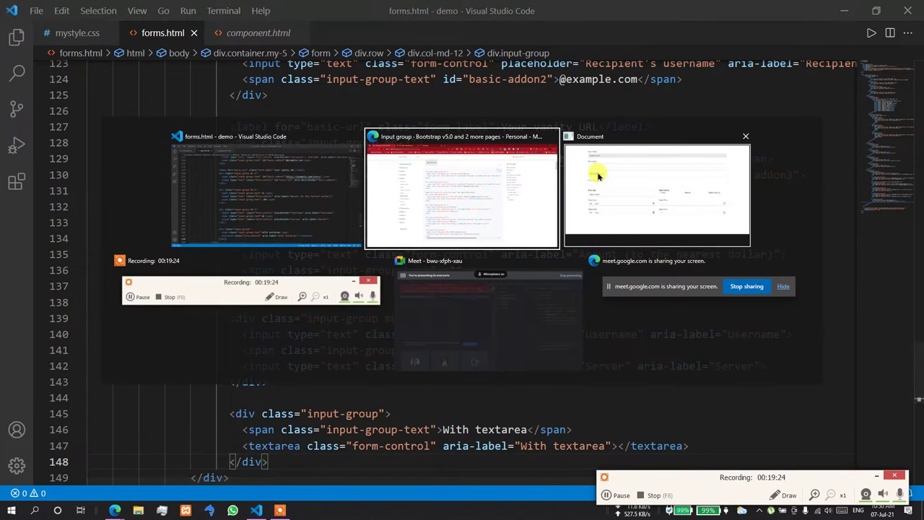
scroll(306, 174, "down", 2)
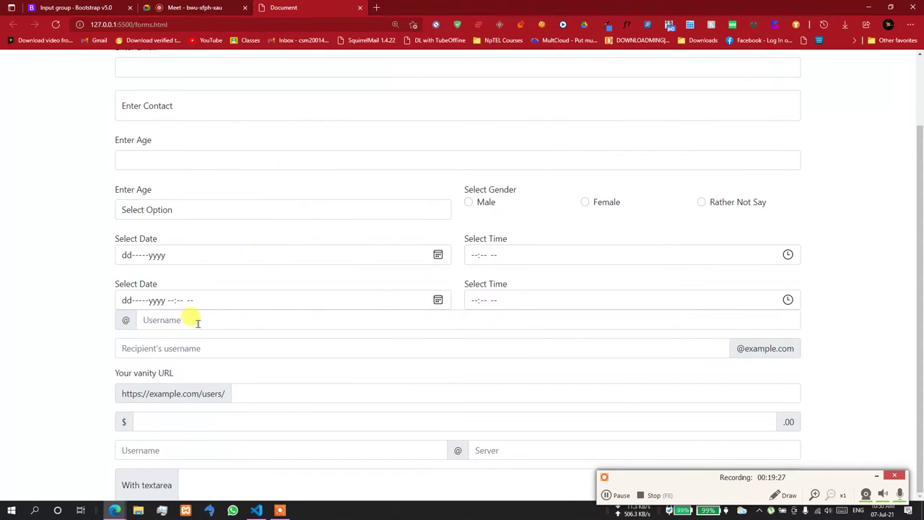
left_click(258, 510)
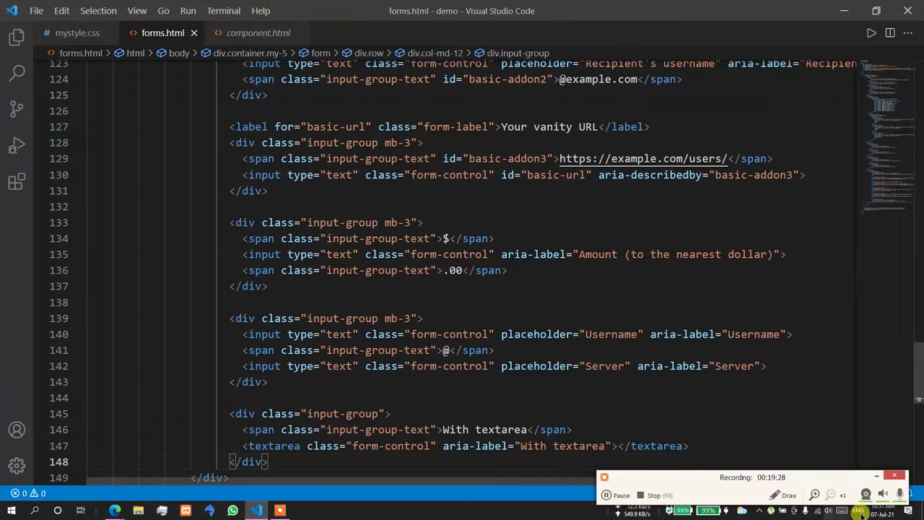
scroll(296, 256, "up", 6)
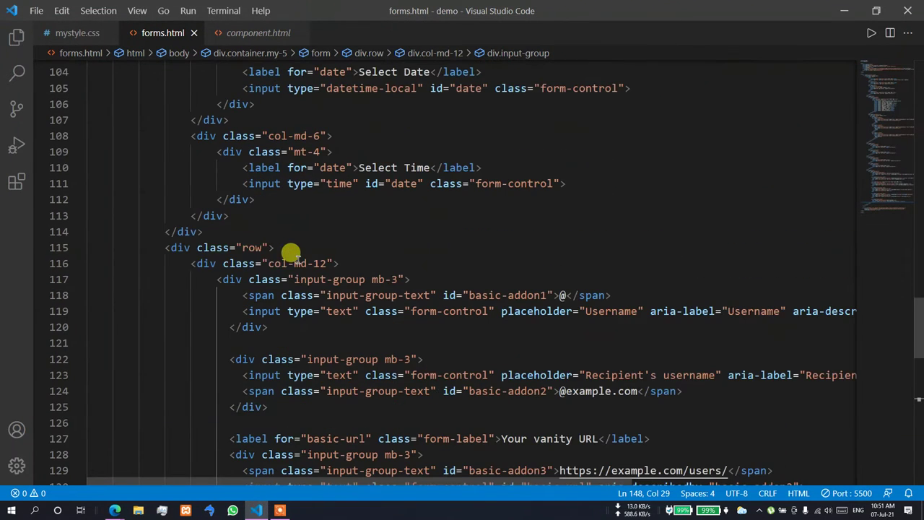
double_click(253, 247)
key("Right")
type("mt-5")
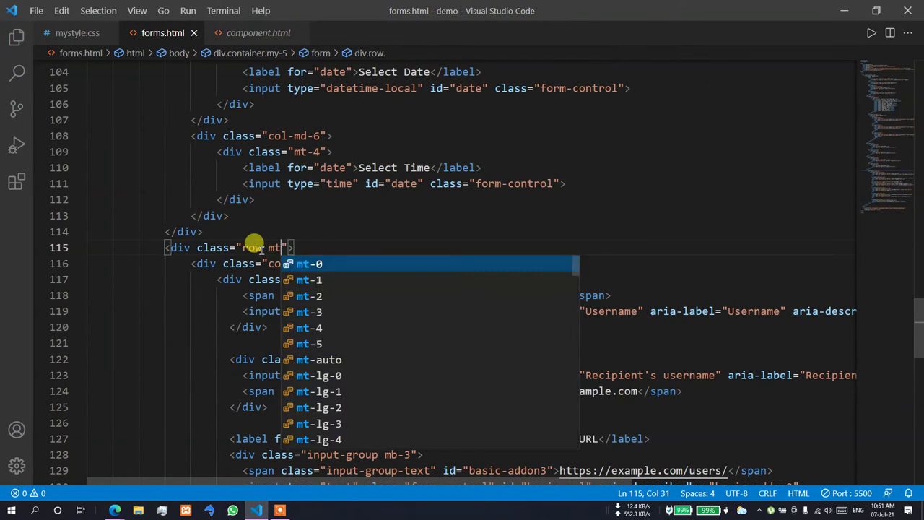
left_click(334, 225)
key("alt+Tab")
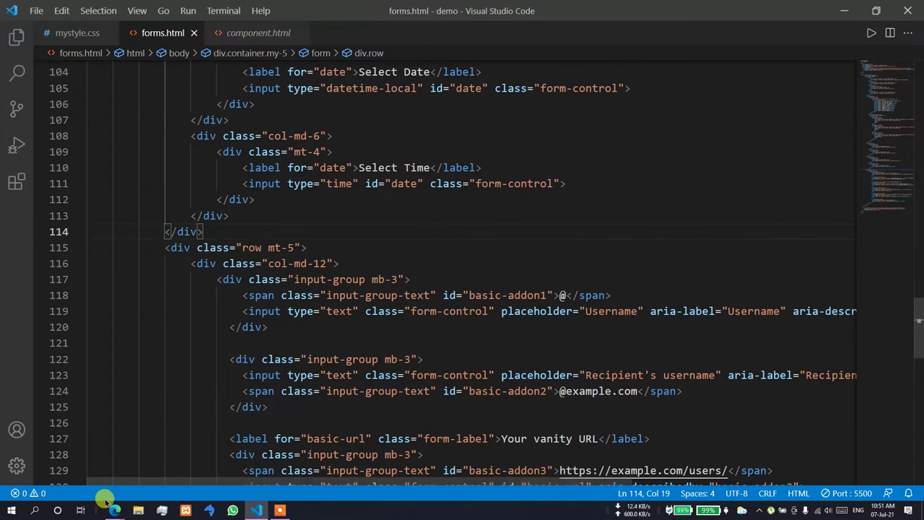
- Type 'dssdfsd' into the preview's @ Username field, then return to the Input group docs
mouse_move(115, 509)
left_click(51, 466)
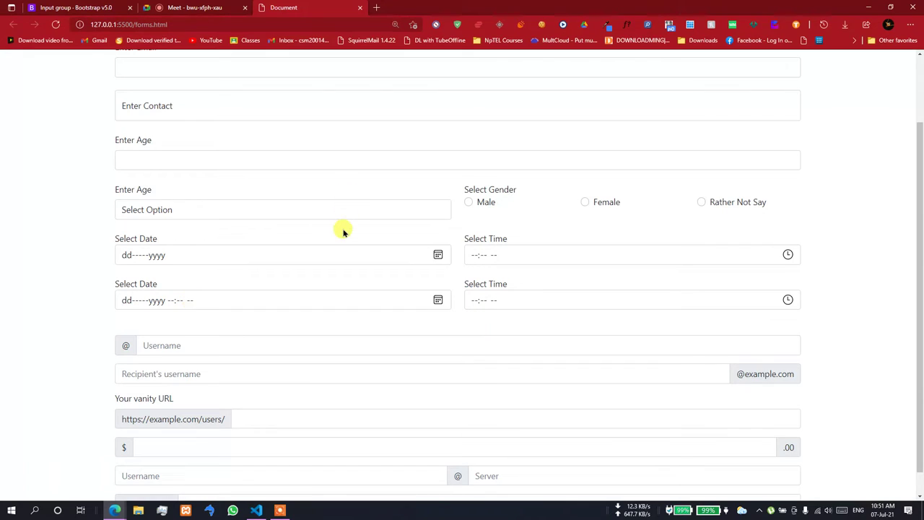
scroll(343, 237, "down", 1)
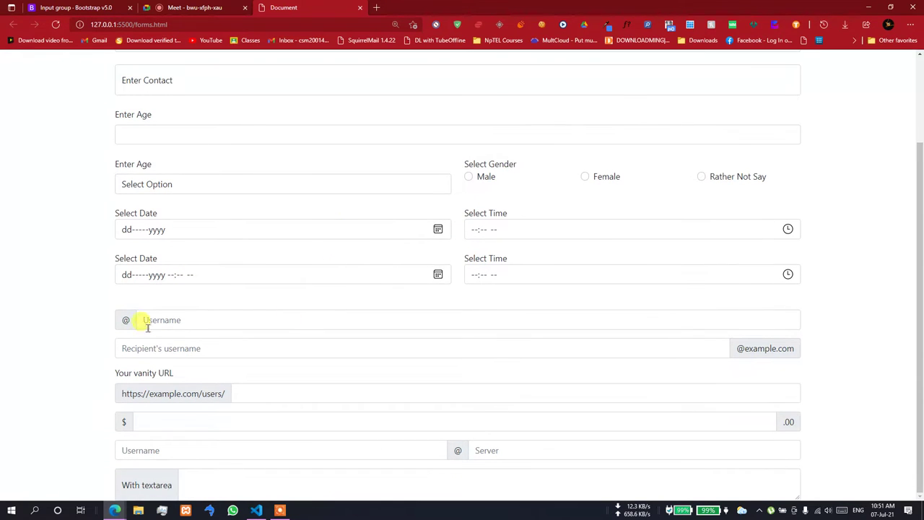
left_click(681, 320)
type("dssdfsd")
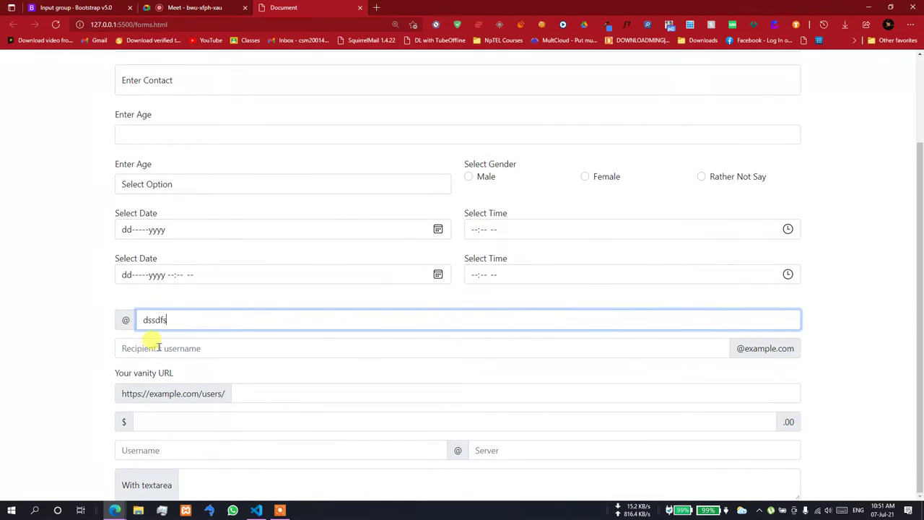
left_click(156, 346)
scroll(181, 365, "up", 1)
scroll(180, 371, "down", 1)
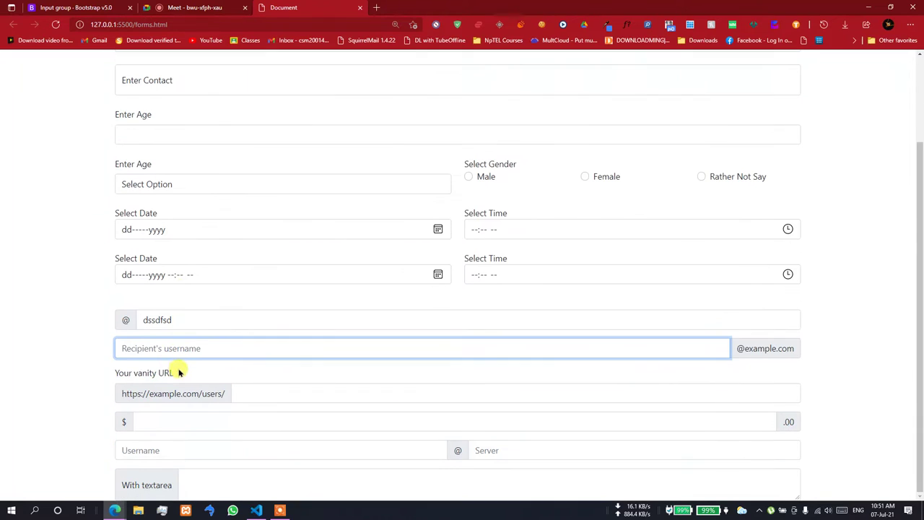
left_click(63, 6)
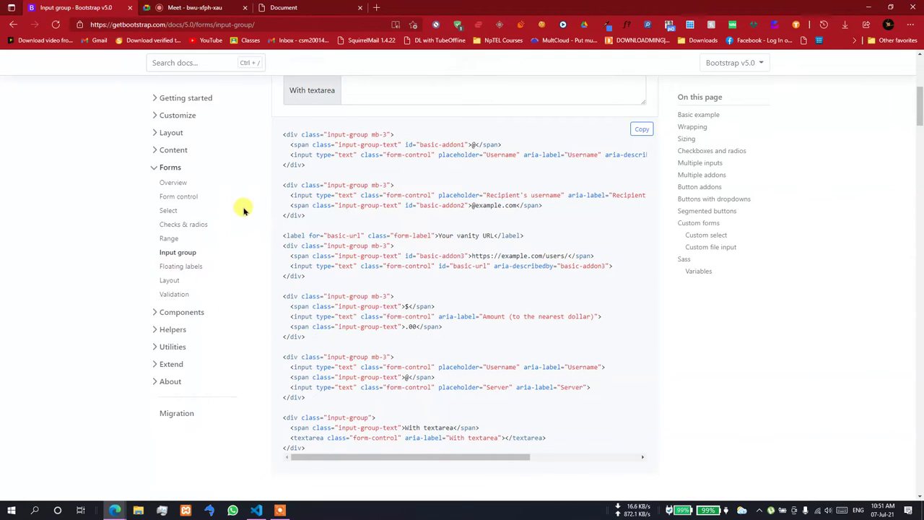
- Select the Sizing example's Default label and type 'sdgsdgdsgsdg' into the checkbox example's field
scroll(243, 210, "down", 5)
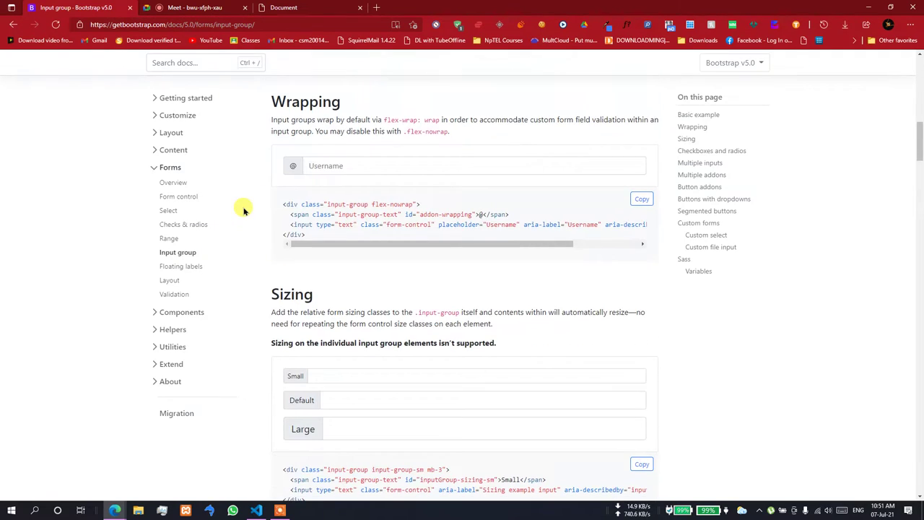
scroll(243, 210, "down", 1)
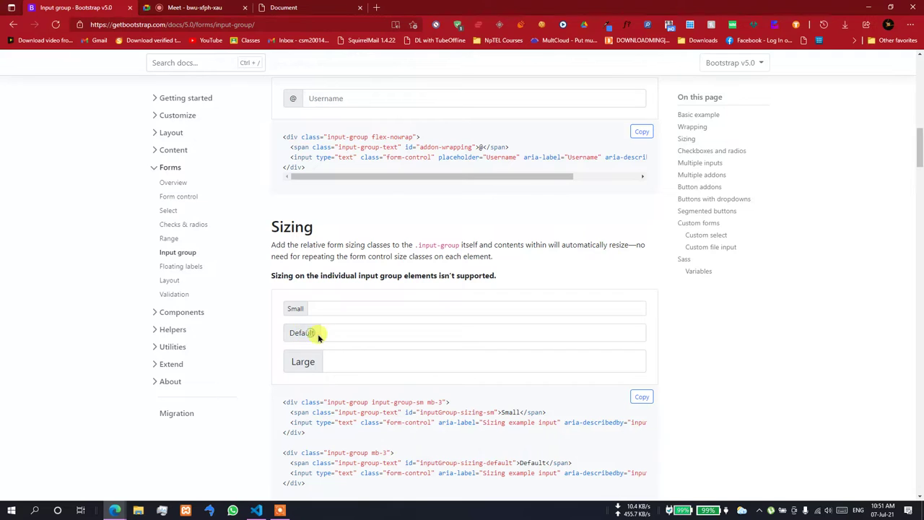
left_click_drag(291, 329, 318, 332)
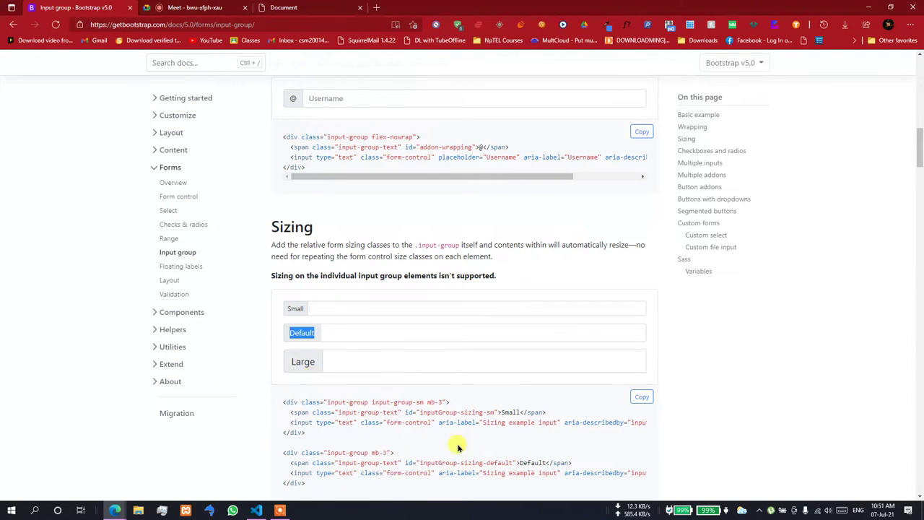
scroll(458, 447, "down", 2)
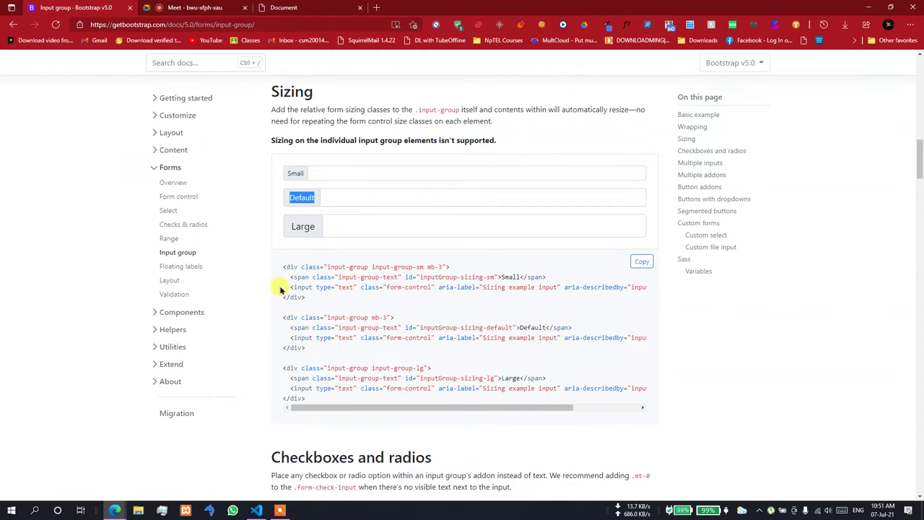
scroll(258, 380, "down", 5)
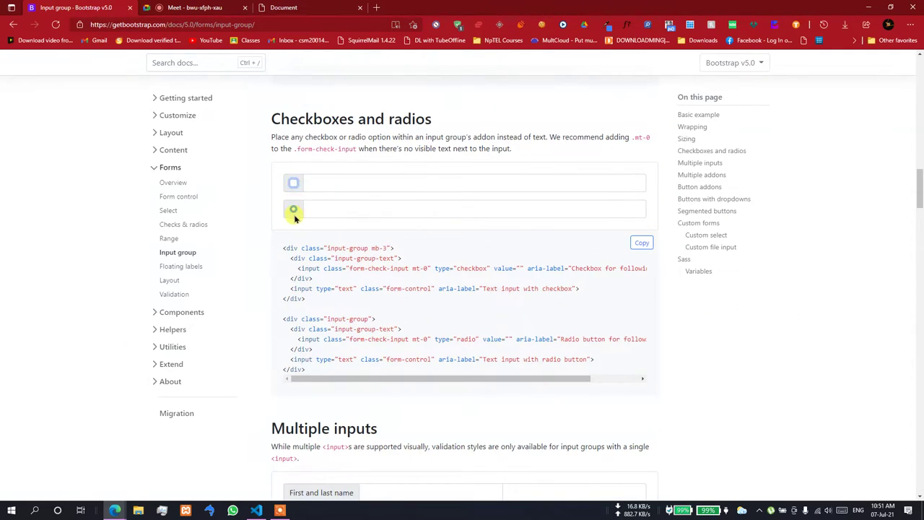
left_click(325, 183)
type("sdgsdgdsgsdg")
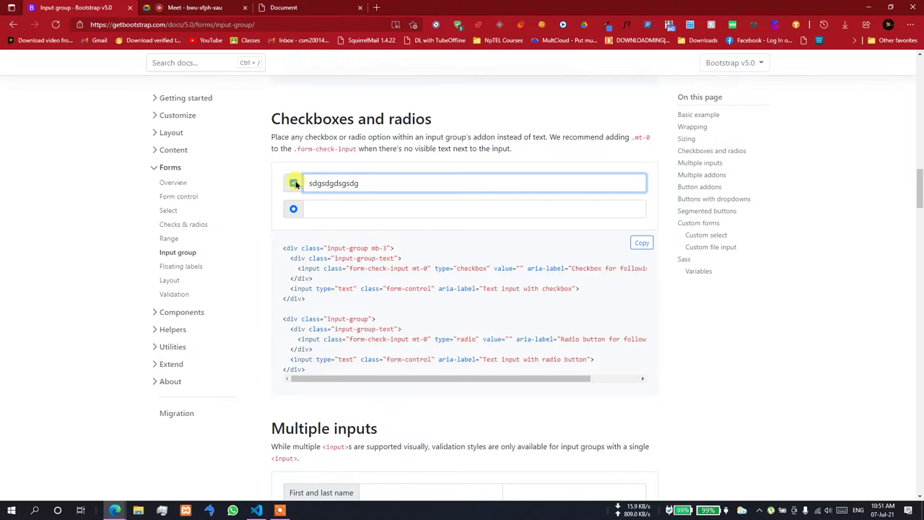
- Alternate focus between the Multiple inputs first and last name fields
scroll(296, 183, "down", 4)
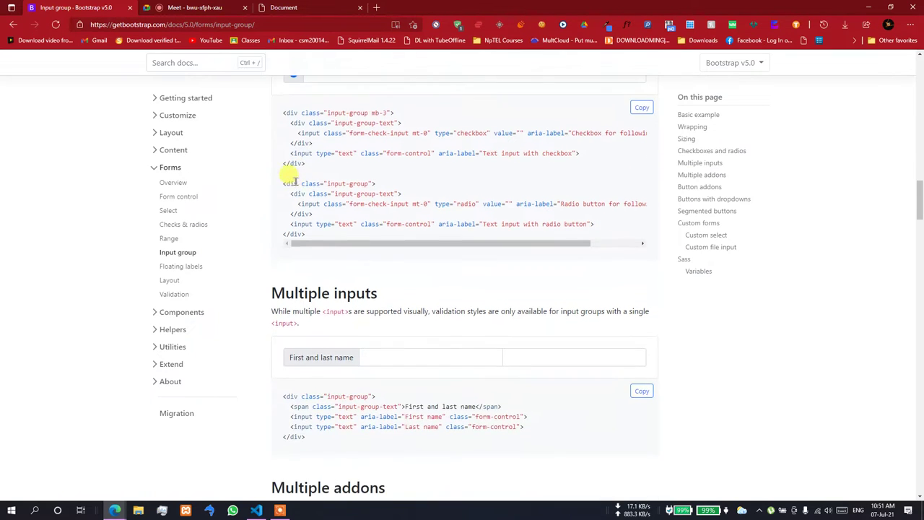
left_click(455, 222)
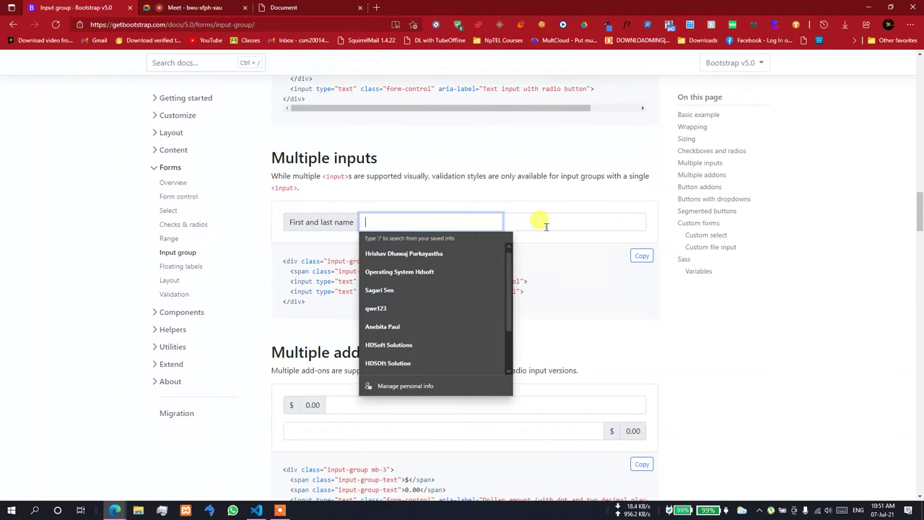
left_click(535, 222)
left_click(453, 224)
left_click(521, 218)
left_click(439, 216)
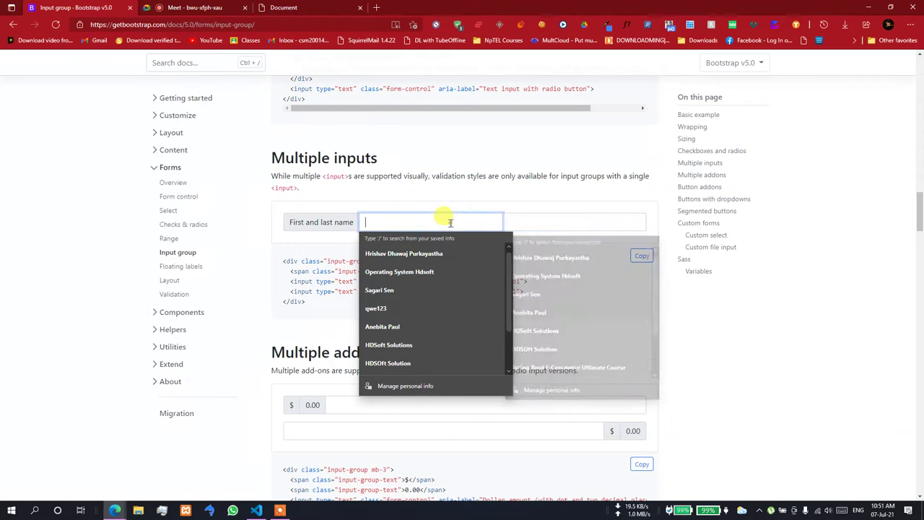
left_click(530, 219)
left_click(375, 222)
left_click(549, 217)
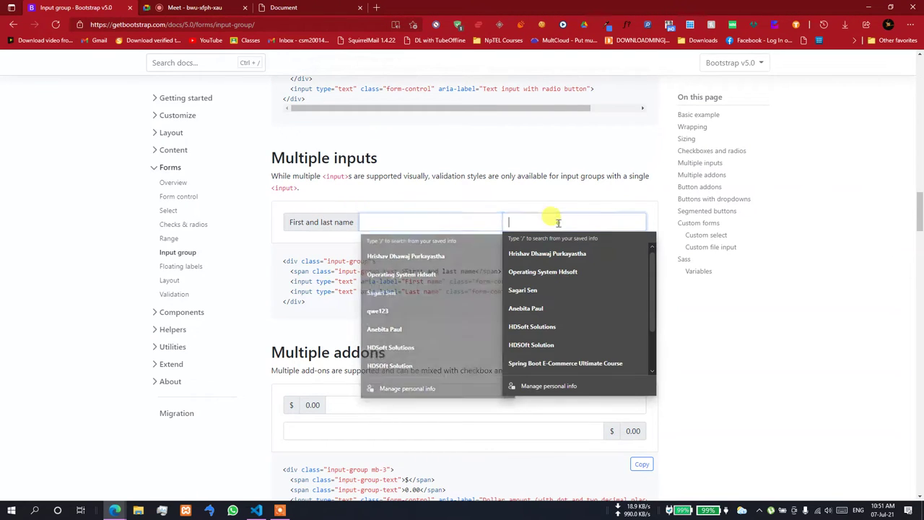
left_click(475, 216)
left_click(532, 214)
- Type 'xcvxcvxcv' into the Multiple addons $ 0.00 field and select the typed text
scroll(695, 314, "down", 2)
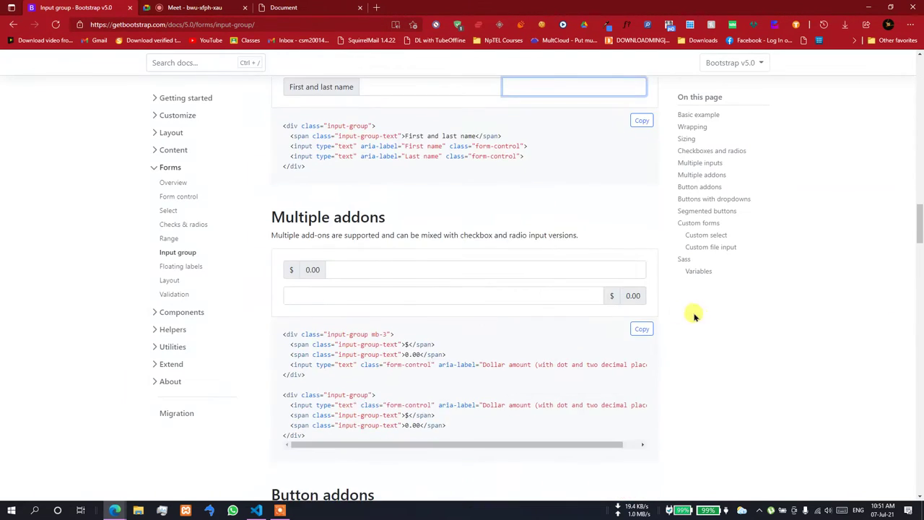
left_click(354, 269)
type("xcvxcvxcv")
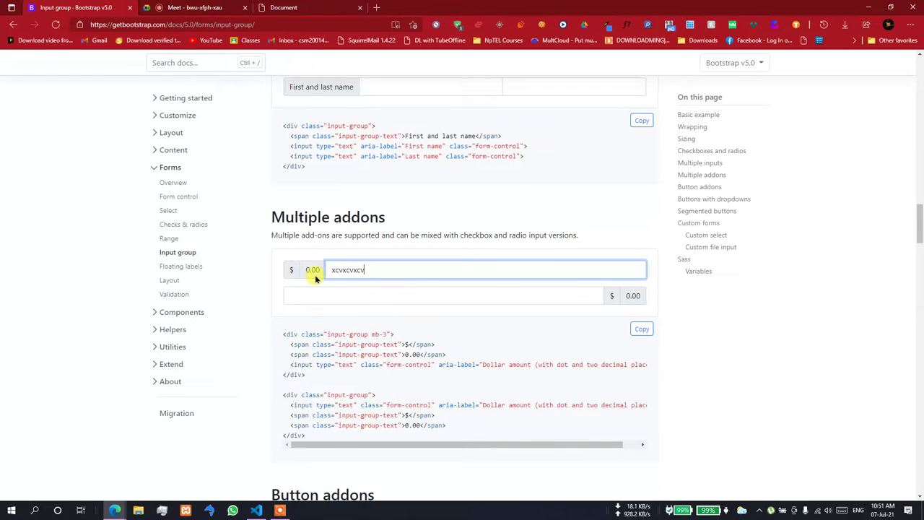
left_click(313, 271)
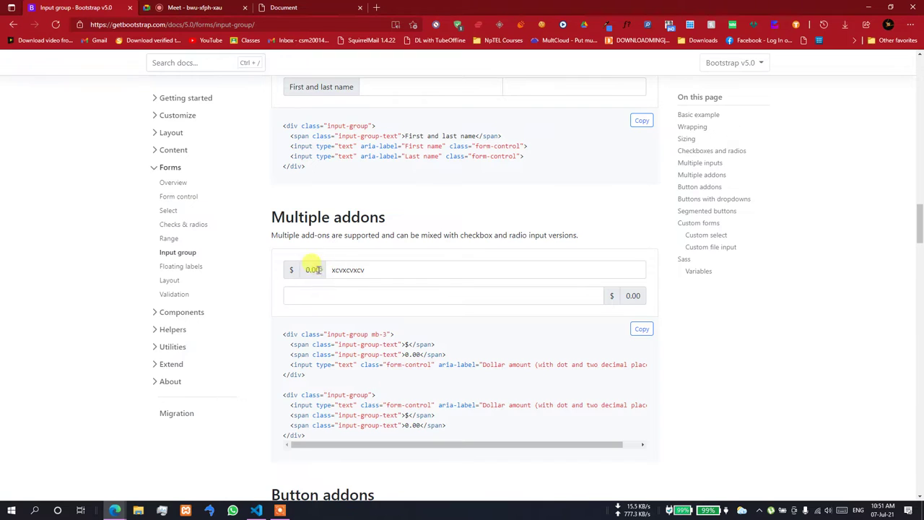
left_click_drag(332, 269, 390, 268)
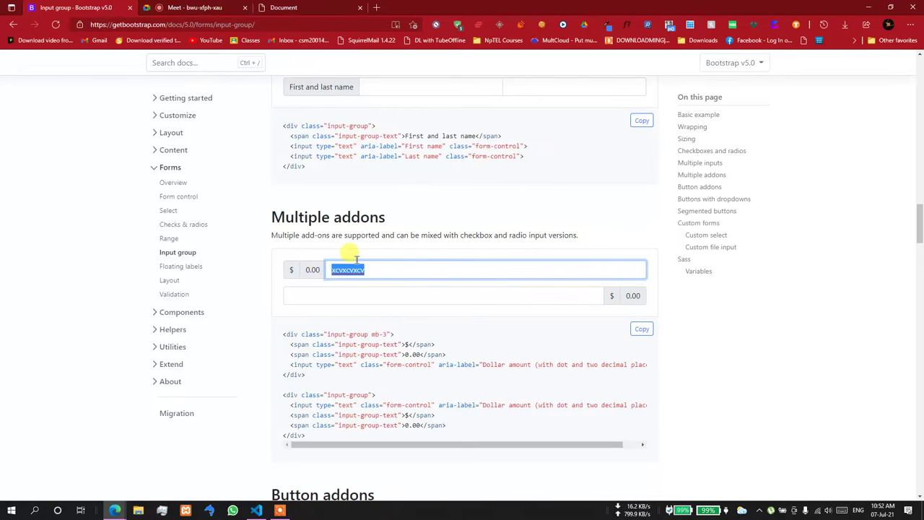
scroll(388, 263, "down", 4)
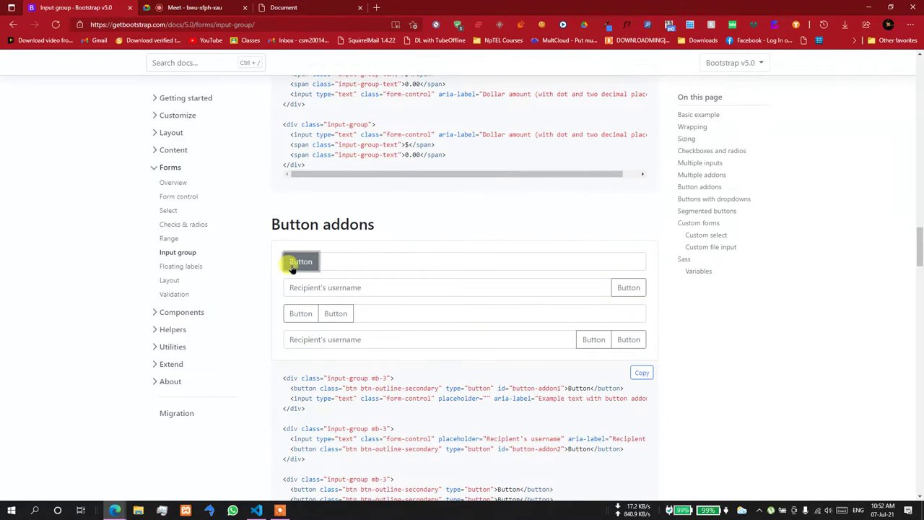
- Try the Button addons examples, focusing their text fields and pressing their Buttons
left_click(405, 260)
left_click(317, 287)
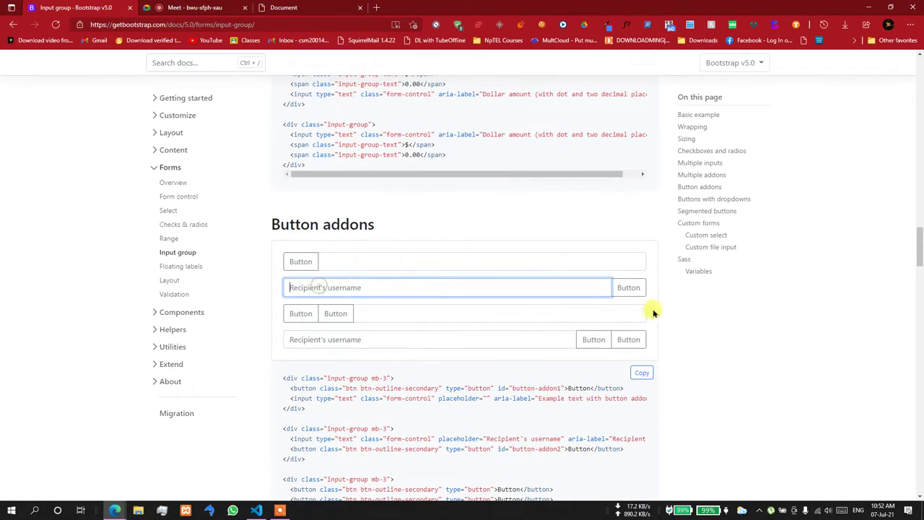
left_click(626, 288)
left_click(303, 314)
left_click(437, 314)
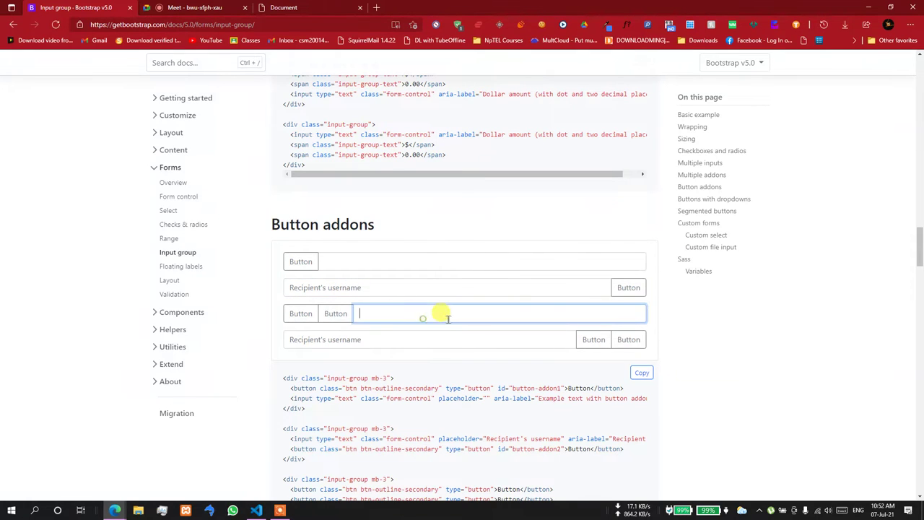
left_click(354, 337)
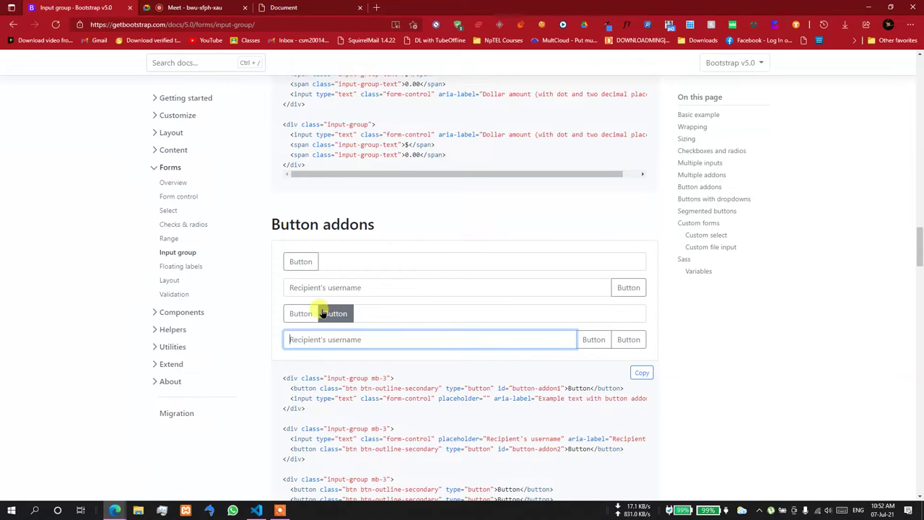
left_click(299, 312)
- Open and close the lists of the first and second Dropdown examples
scroll(361, 296, "down", 5)
scroll(383, 278, "down", 2)
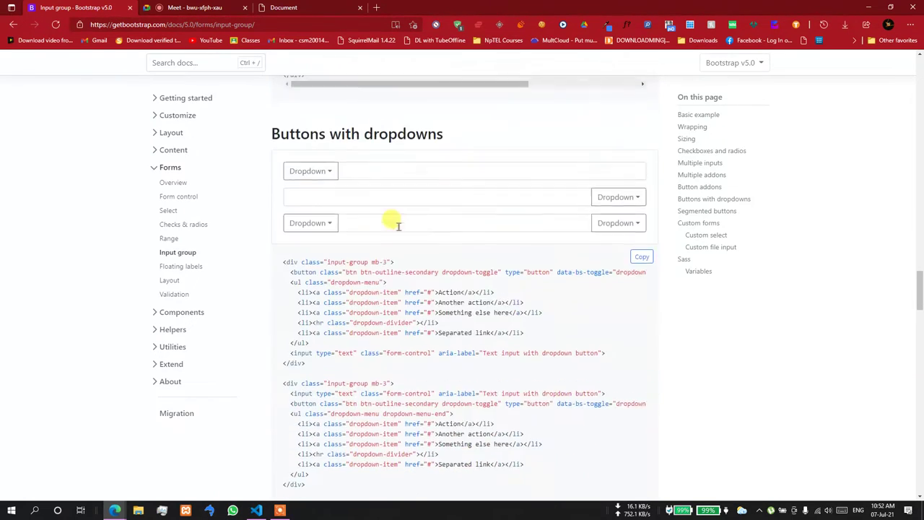
scroll(390, 219, "up", 1)
double_click(328, 202)
left_click(330, 204)
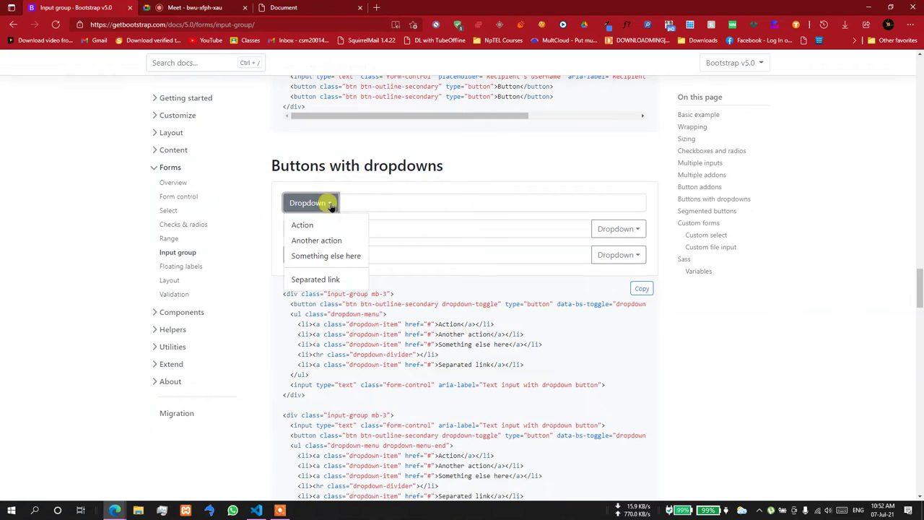
left_click(325, 225)
left_click(625, 229)
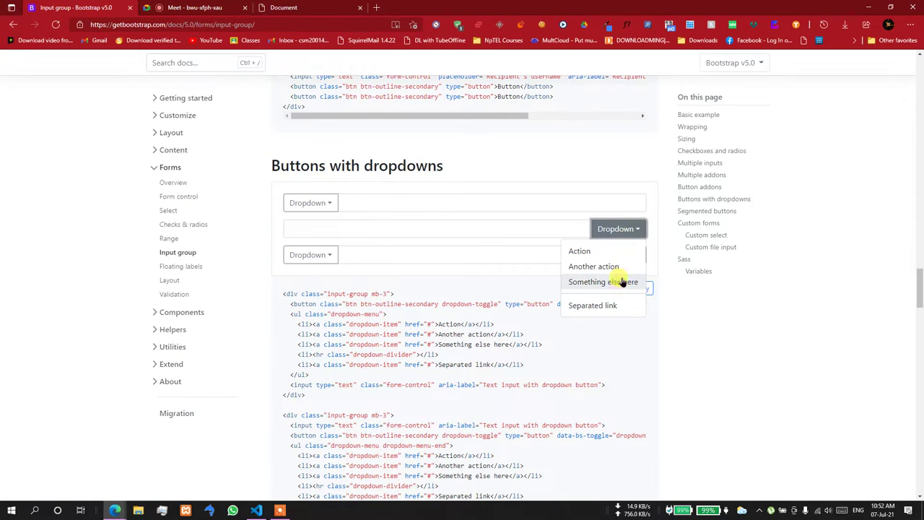
left_click(636, 182)
- Choose 'Something else here' from the second row's dropdown, then pick another item
scroll(617, 186, "down", 3)
scroll(619, 188, "up", 1)
scroll(619, 189, "up", 1)
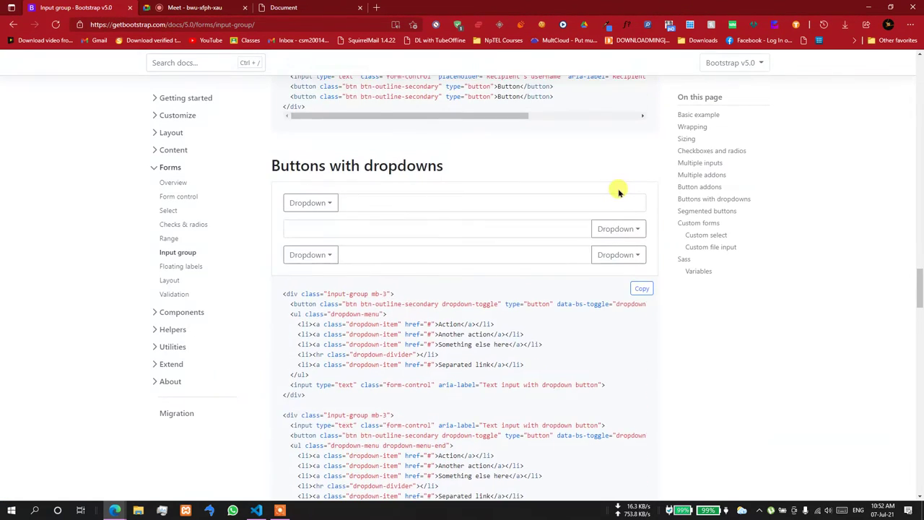
left_click(354, 228)
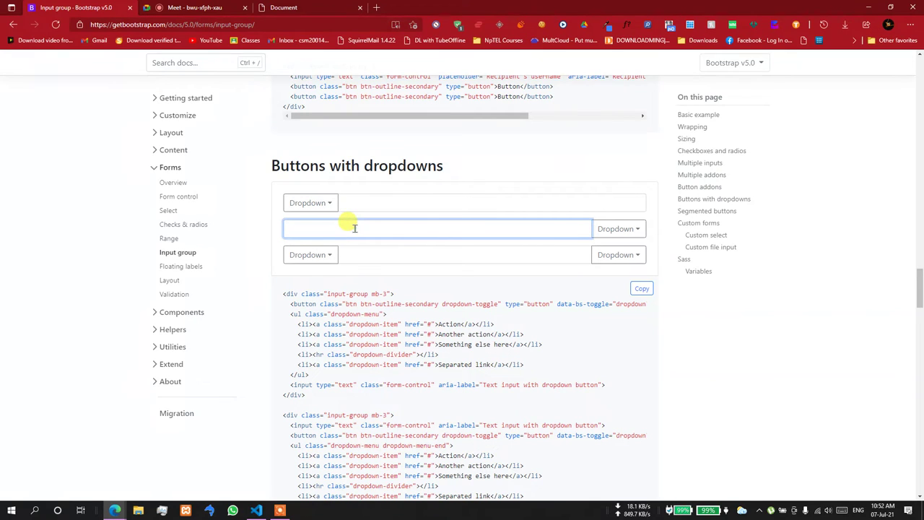
left_click(614, 229)
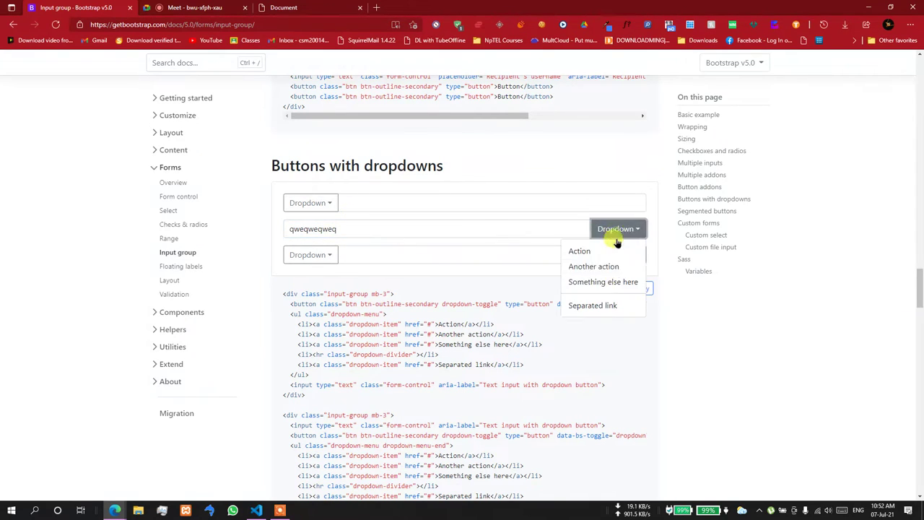
left_click(613, 277)
left_click(621, 233)
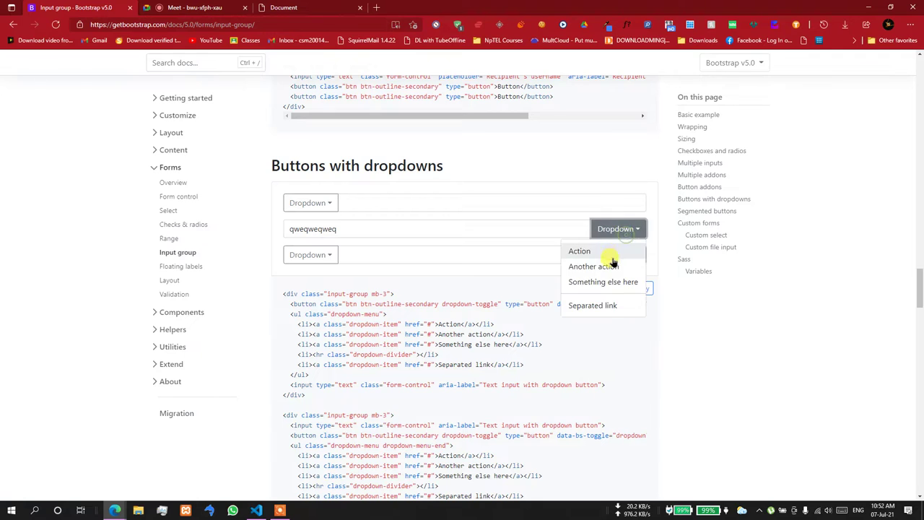
left_click(611, 254)
- Open the first custom select to show its One, Two, Three options
scroll(459, 291, "down", 8)
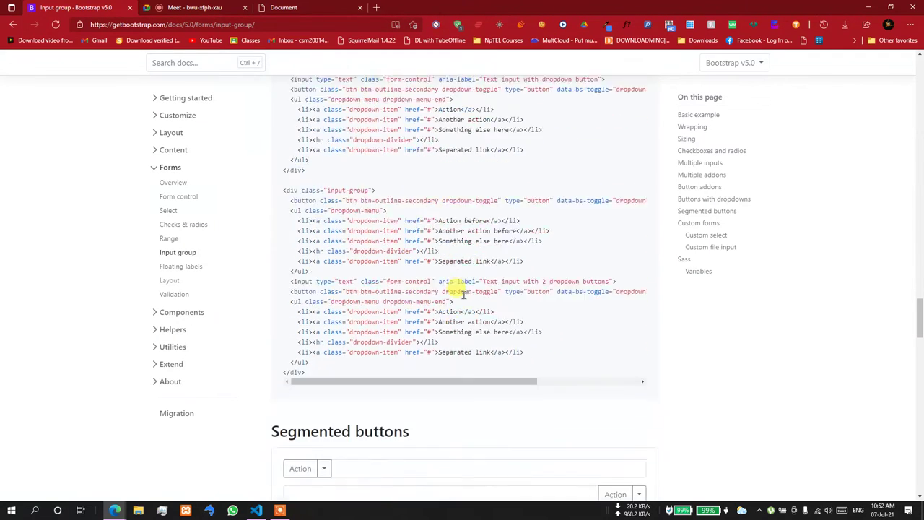
scroll(463, 296, "down", 1)
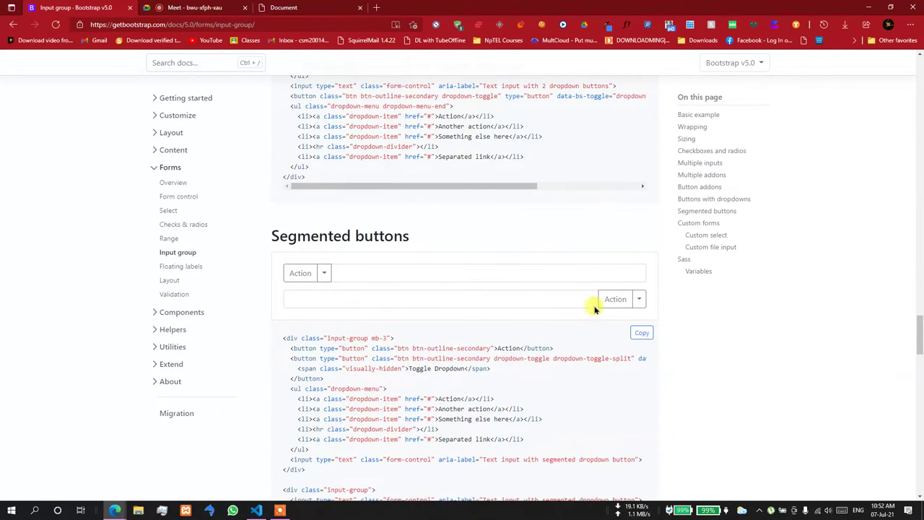
scroll(639, 297, "down", 3)
scroll(635, 296, "down", 4)
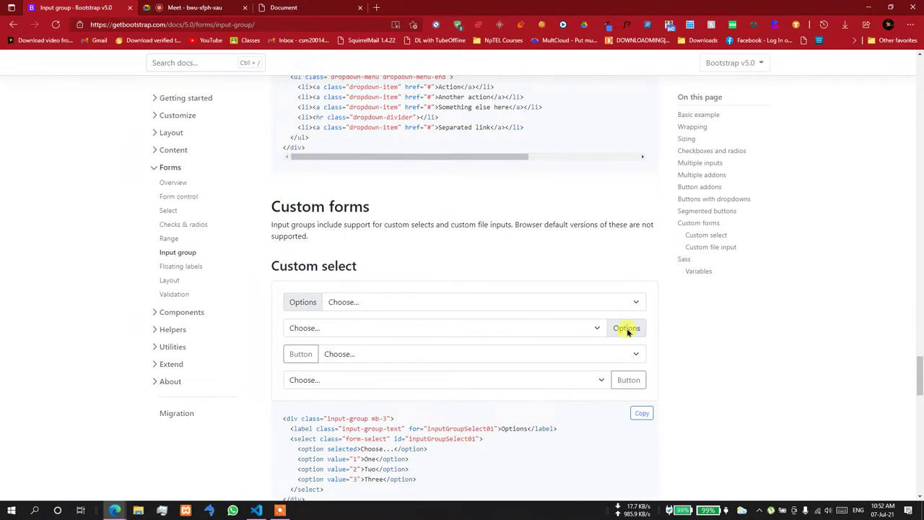
left_click(638, 304)
left_click(638, 304)
left_click_drag(313, 302, 383, 303)
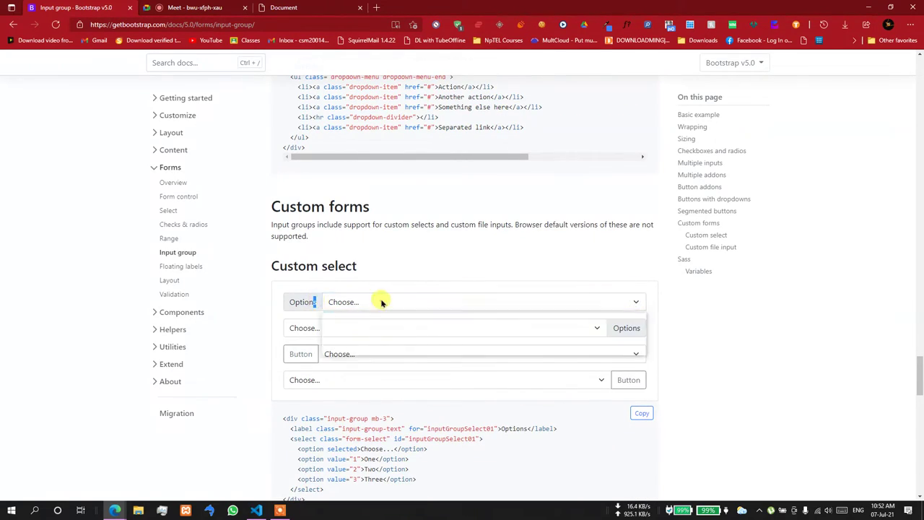
left_click(326, 301)
left_click(327, 301)
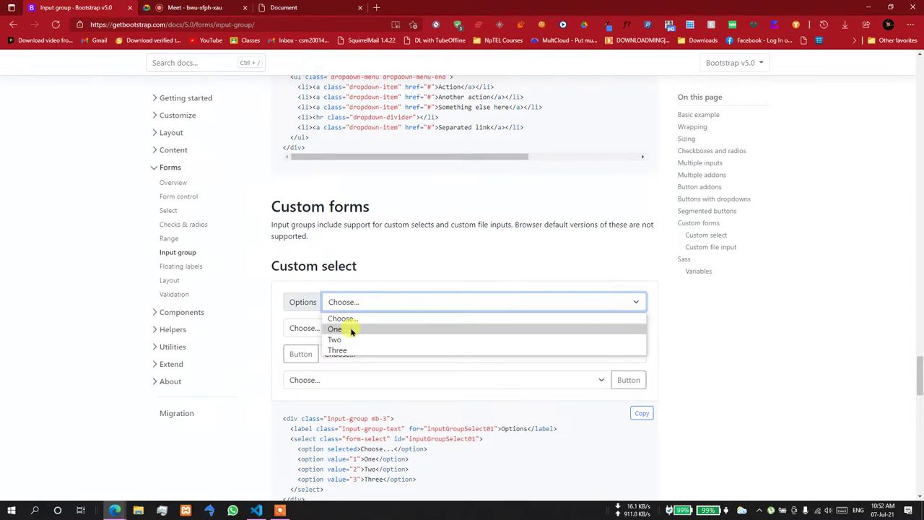
- Choose Screenshot (131).png in the second custom file input and select that example's code
scroll(683, 313, "down", 5)
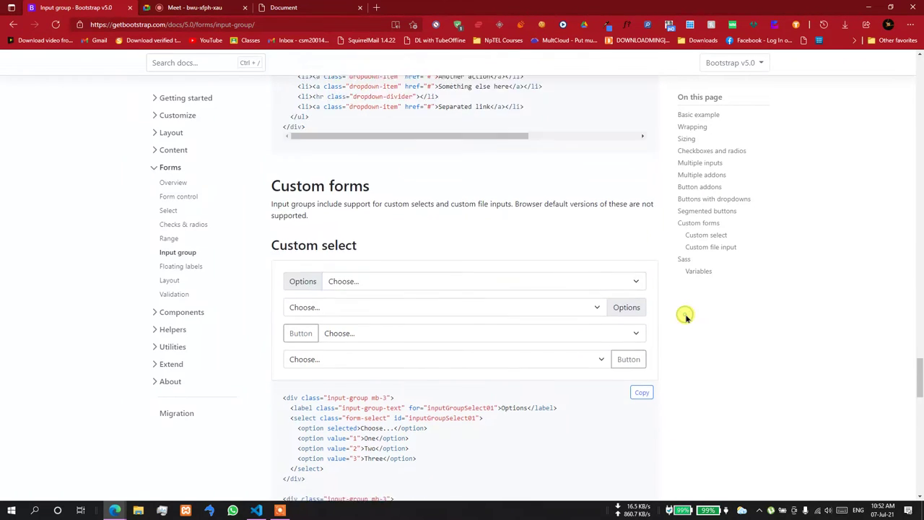
scroll(686, 317, "down", 5)
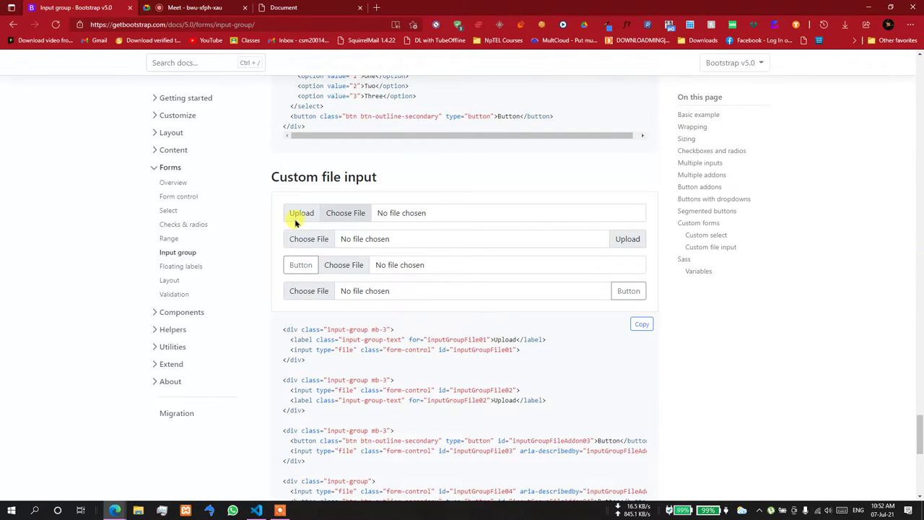
left_click(373, 242)
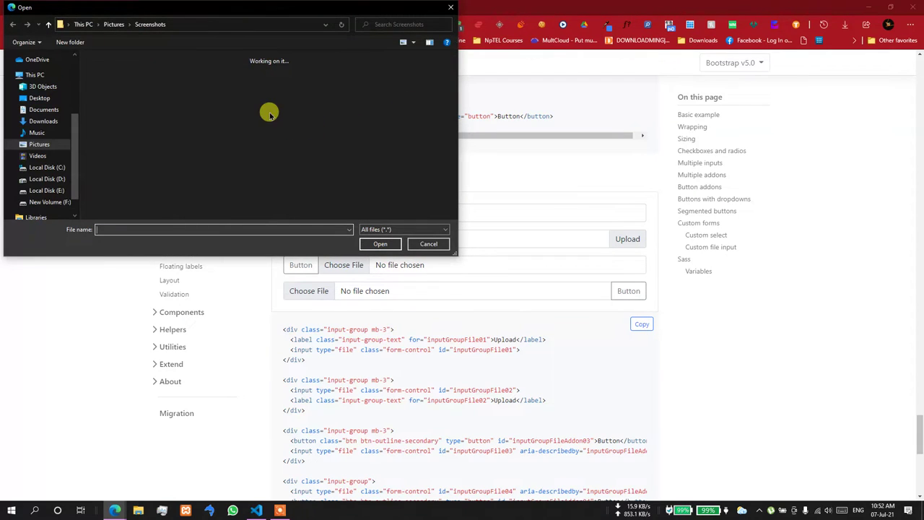
double_click(112, 83)
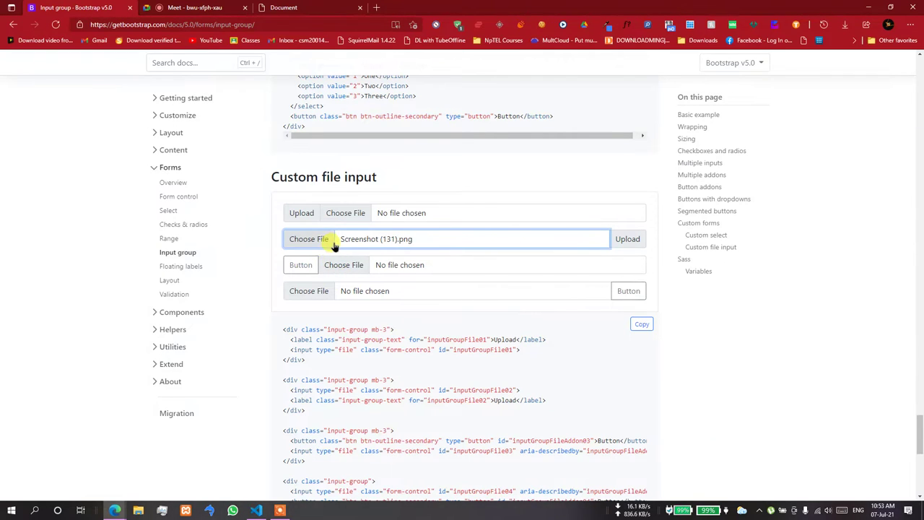
scroll(333, 247, "down", 1)
scroll(332, 274, "down", 1)
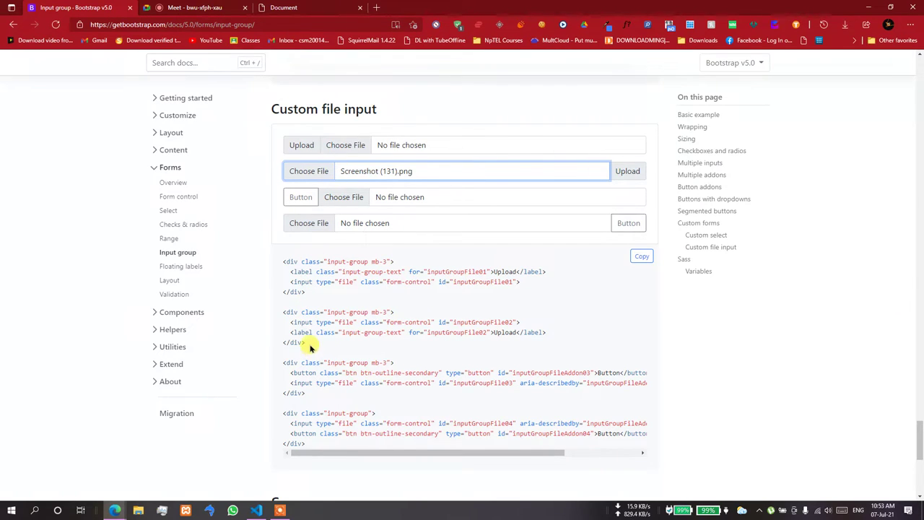
left_click_drag(310, 347, 277, 319)
key("ctrl+c")
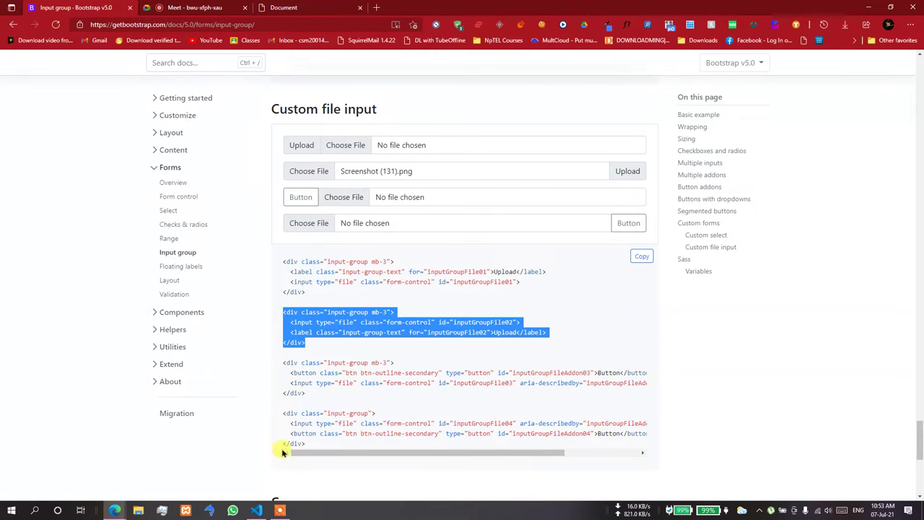
- Paste the file input group with Upload label over the Select Time label and input, then view the local forms page
left_click(256, 511)
scroll(293, 412, "down", 12)
scroll(292, 412, "up", 1)
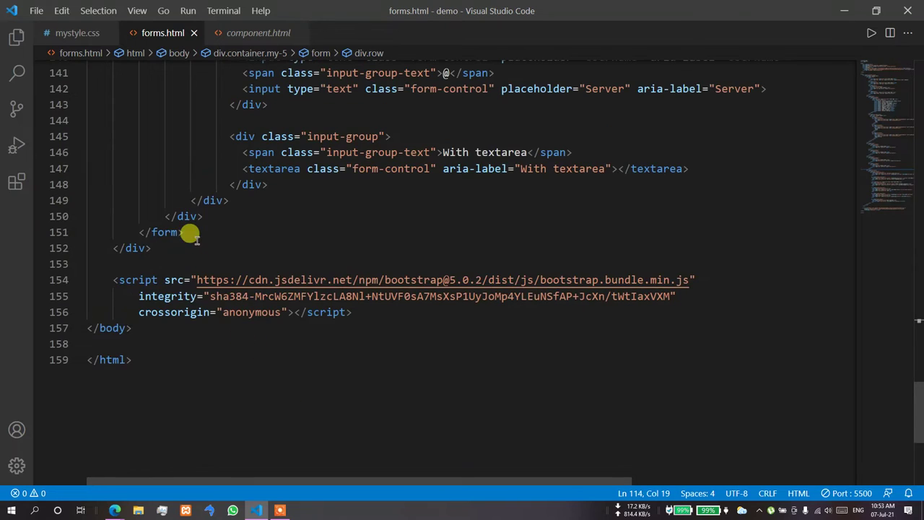
left_click(201, 210)
key("Return")
type("dv")
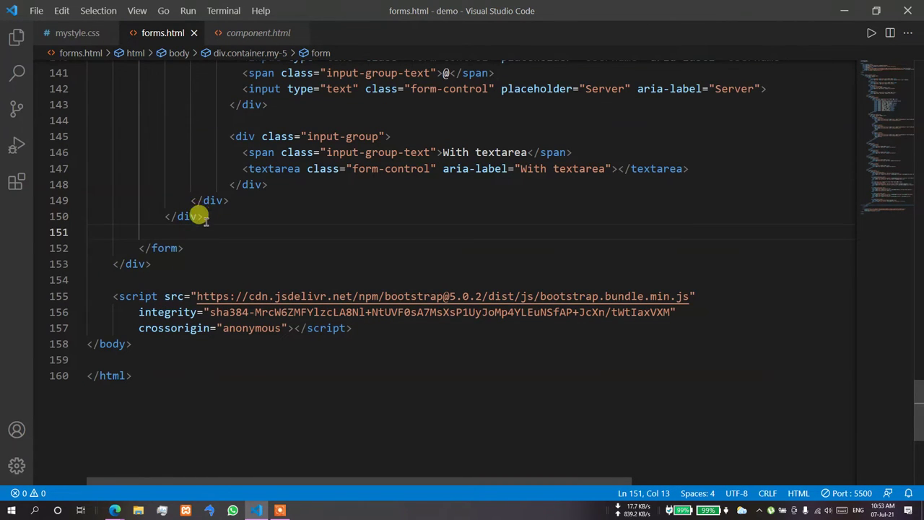
scroll(439, 279, "up", 14)
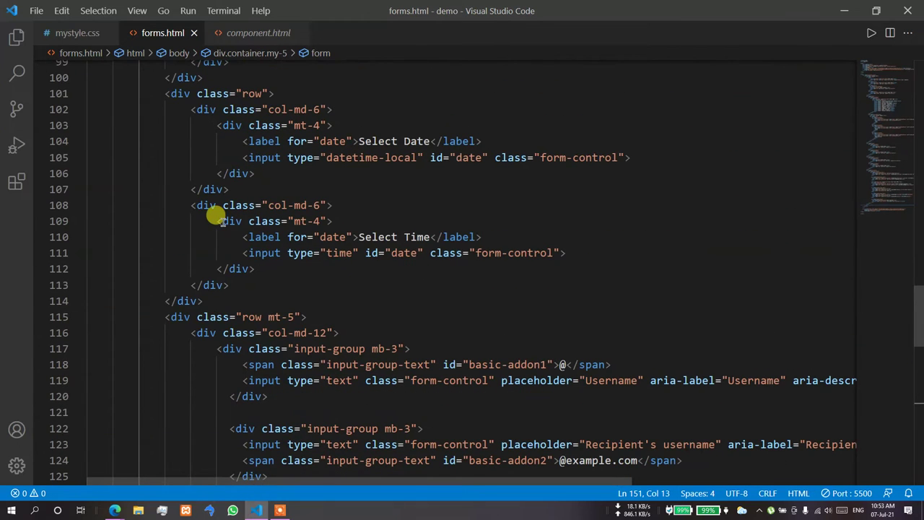
left_click(278, 236)
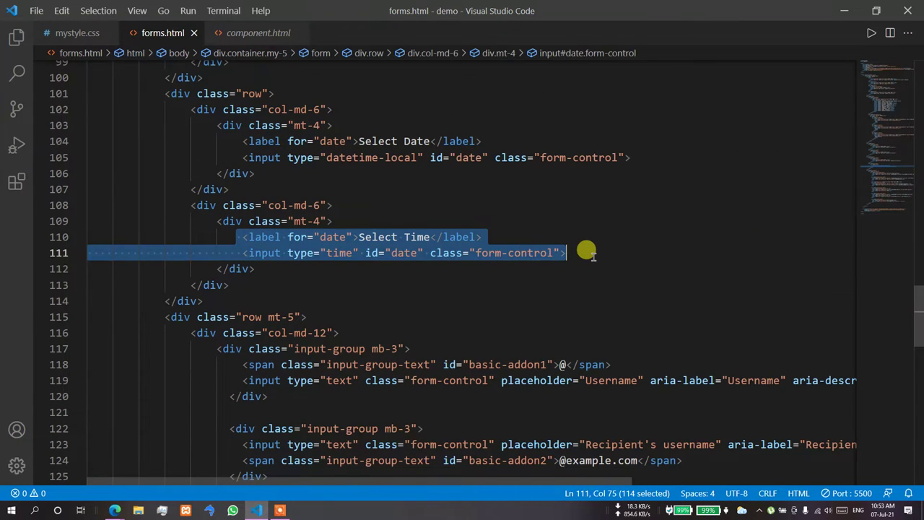
key("ctrl+v")
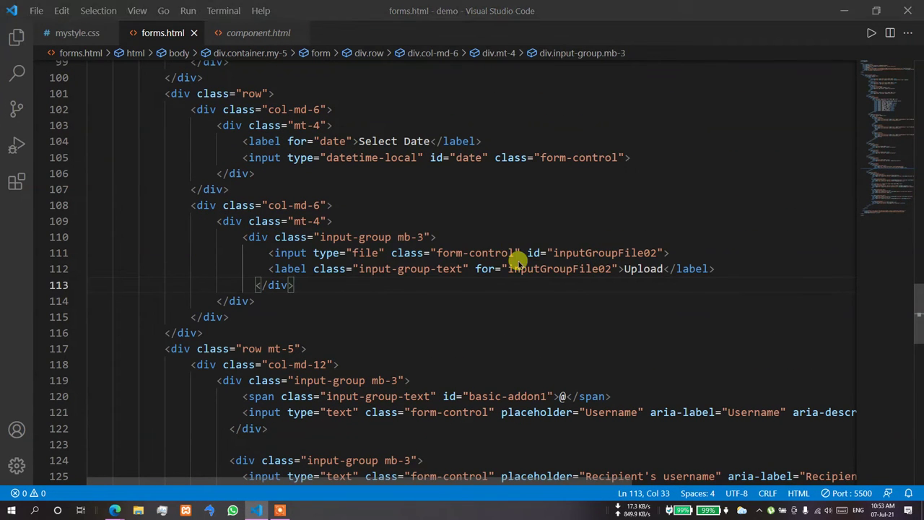
key("alt+Tab")
left_click(307, 8)
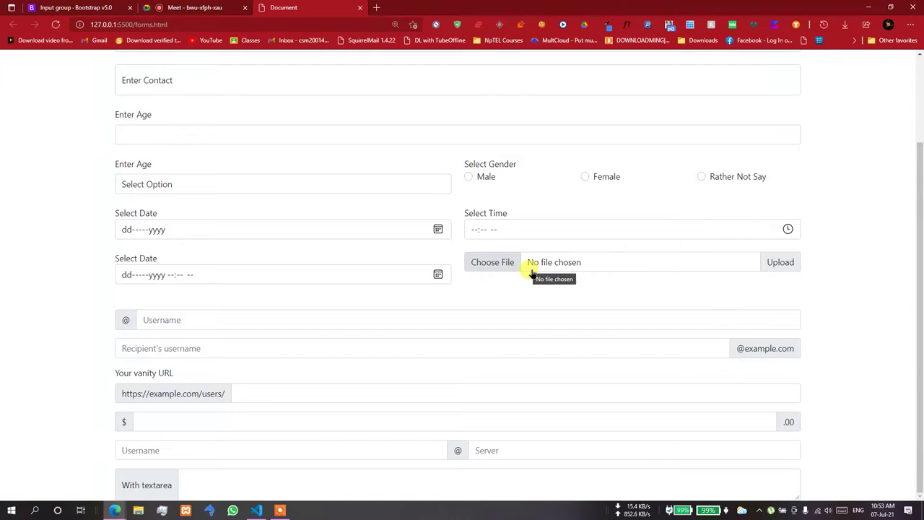
- Leave the form page preview and return to forms.html in the editor
key("ctrl+Tab")
left_click(256, 509)
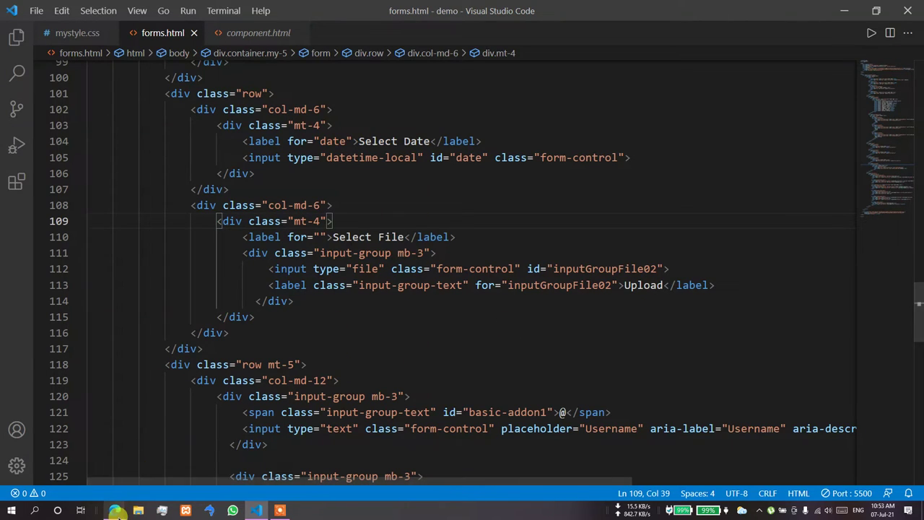
- Open the local forms page and test the file input's picker, cancelling without a choice
left_click(116, 512)
left_click(86, 468)
left_click(289, 8)
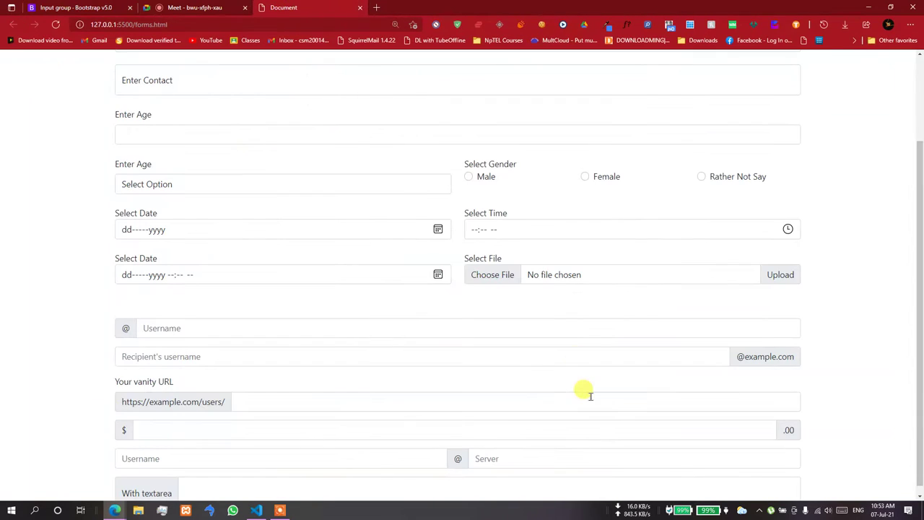
left_click(541, 282)
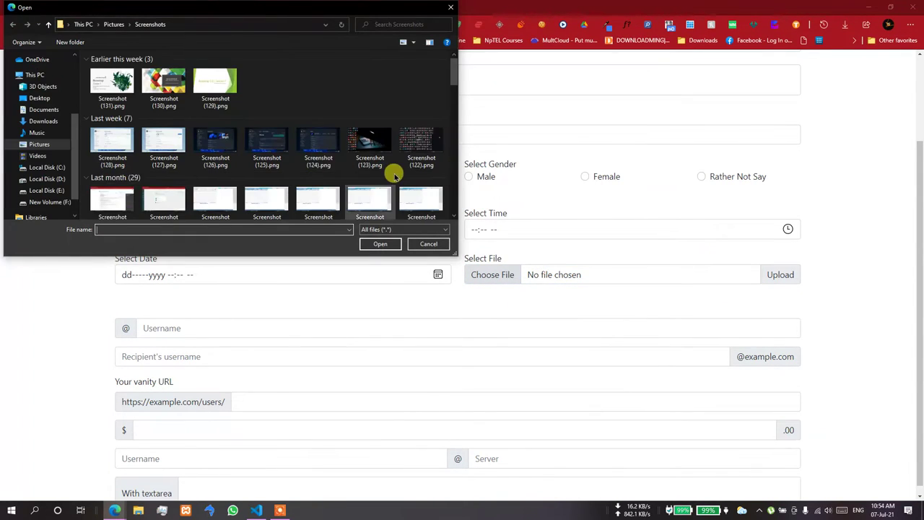
left_click(429, 245)
key("alt+Tab")
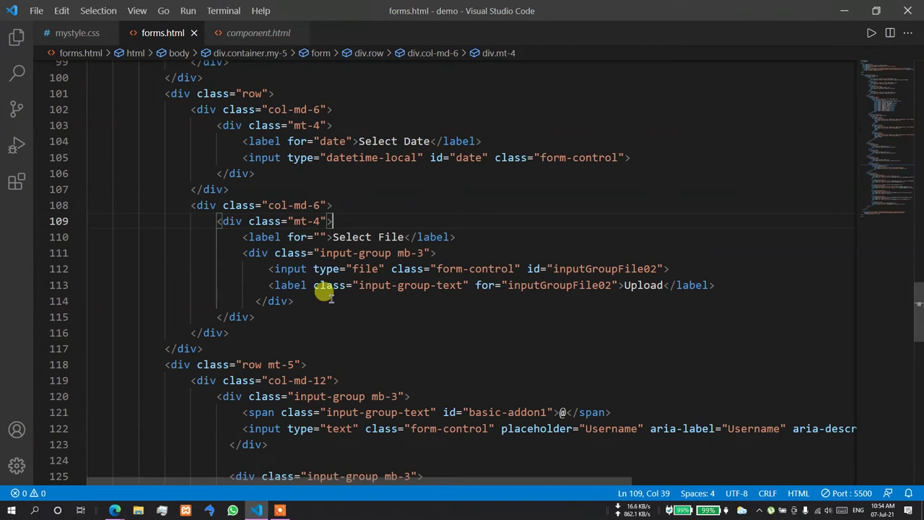
- Add the multiple attribute after type="file" on line 112, then delete it again
left_click(387, 269)
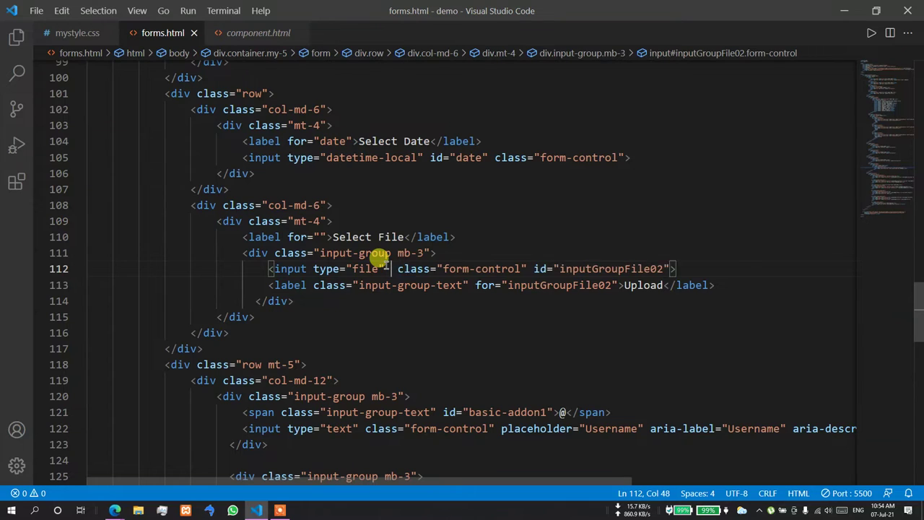
type("mu")
key("Return")
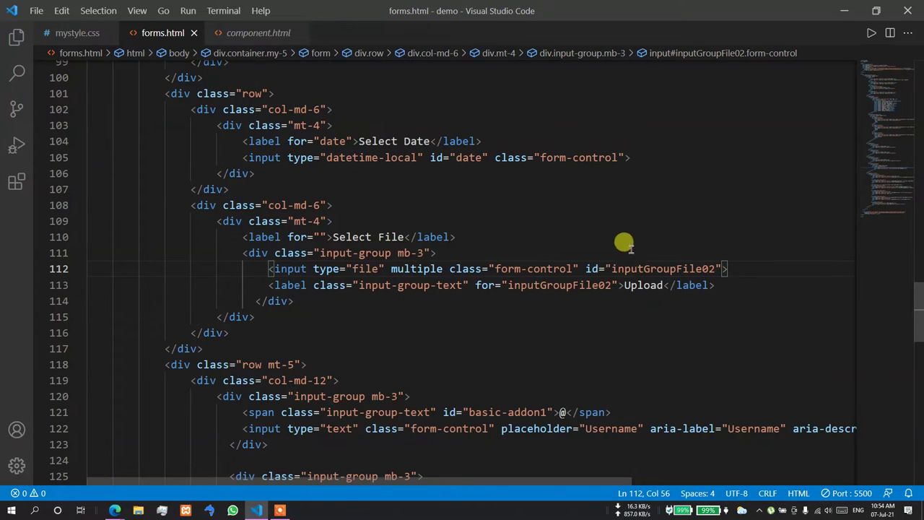
left_click_drag(441, 269, 390, 269)
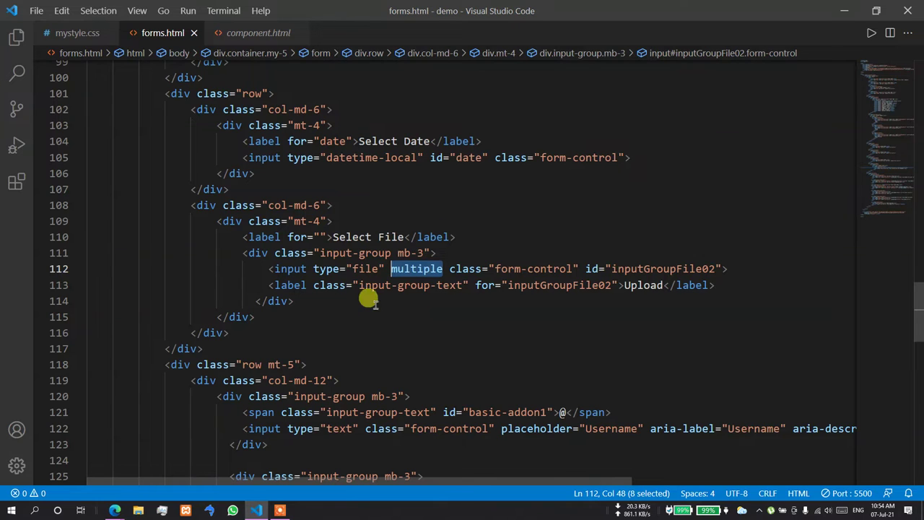
key("BackSpace")
key("BackSpace")
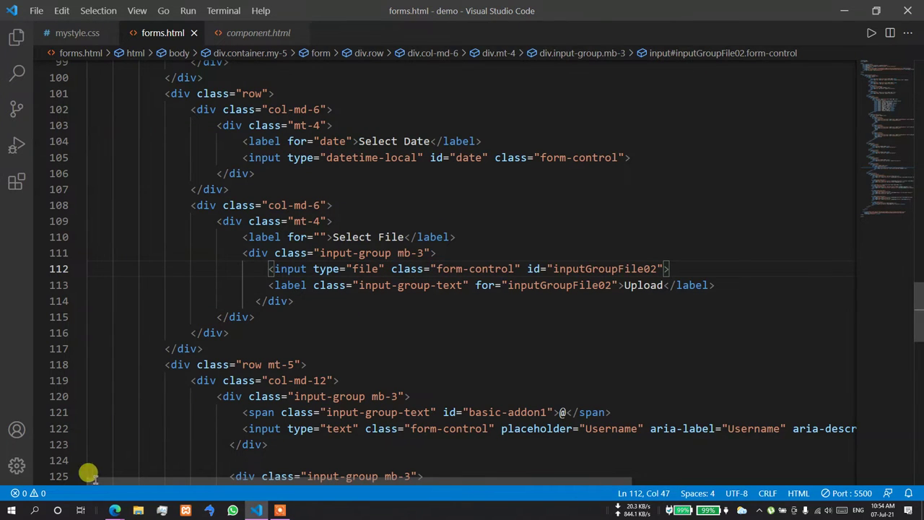
left_click(87, 486)
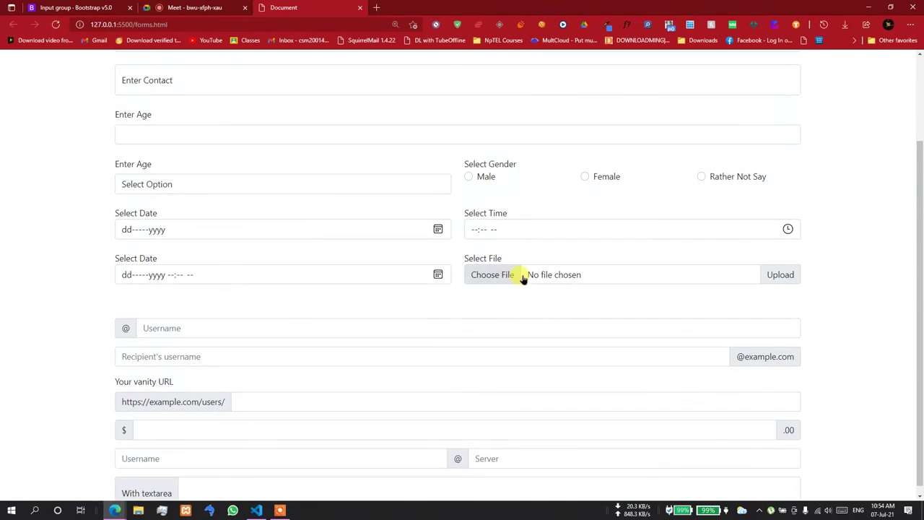
left_click(522, 274)
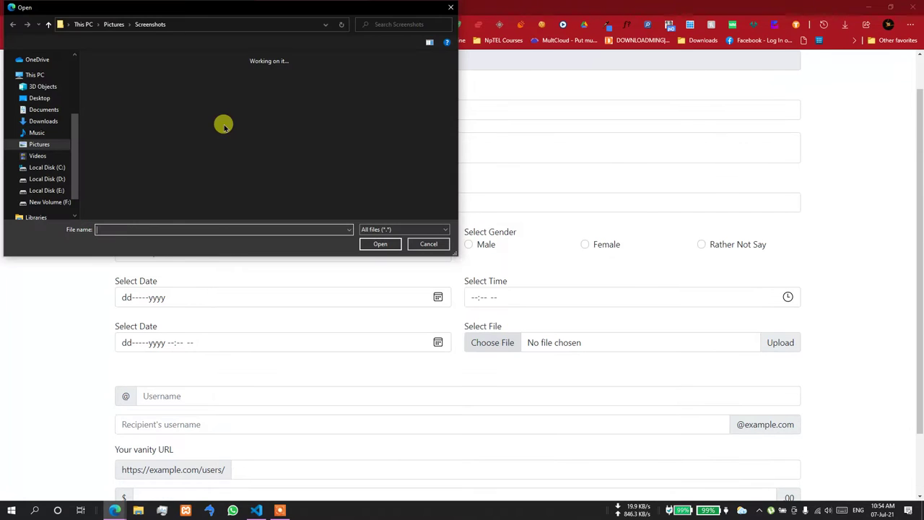
left_click(215, 105)
left_click(185, 113)
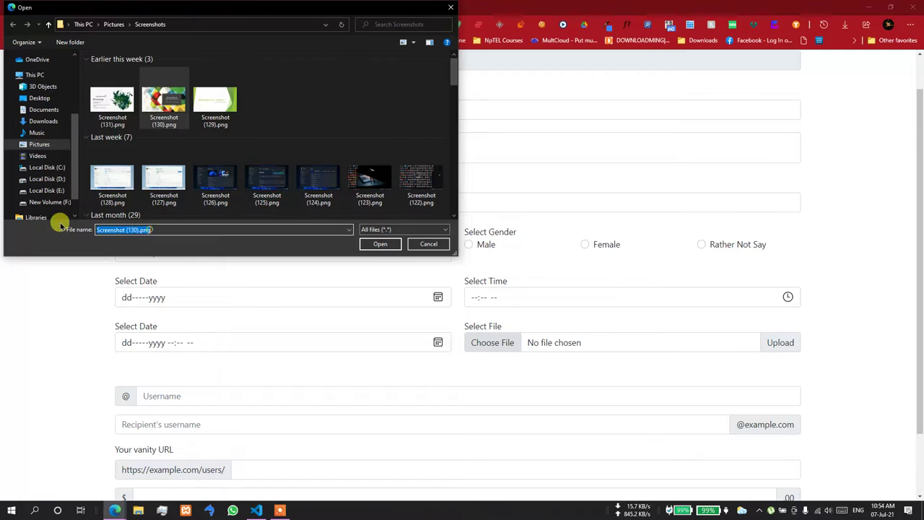
left_click(215, 104)
left_click(116, 104)
left_click(215, 105)
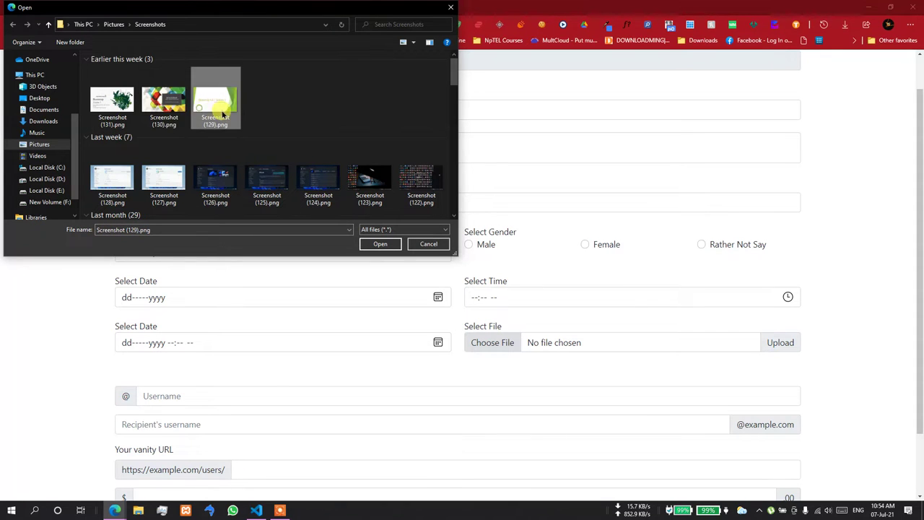
left_click(164, 104)
left_click(215, 104)
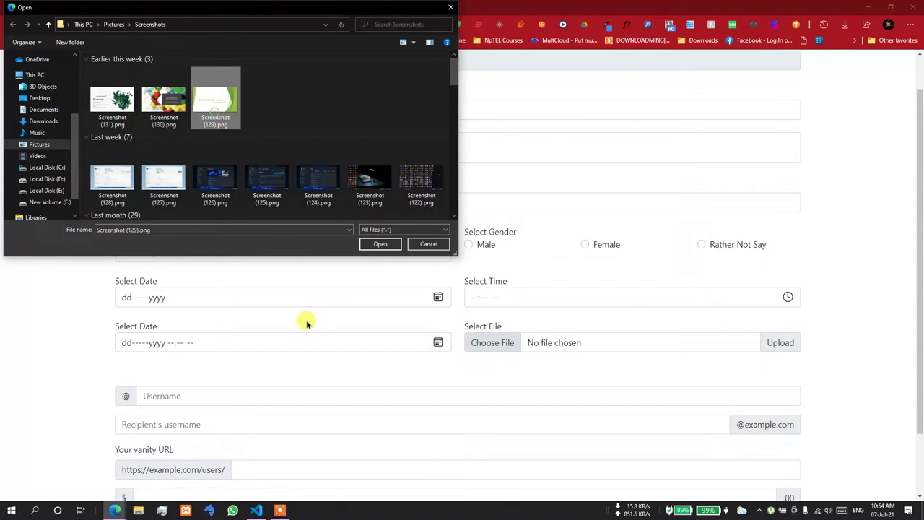
left_click(445, 247)
left_click(256, 510)
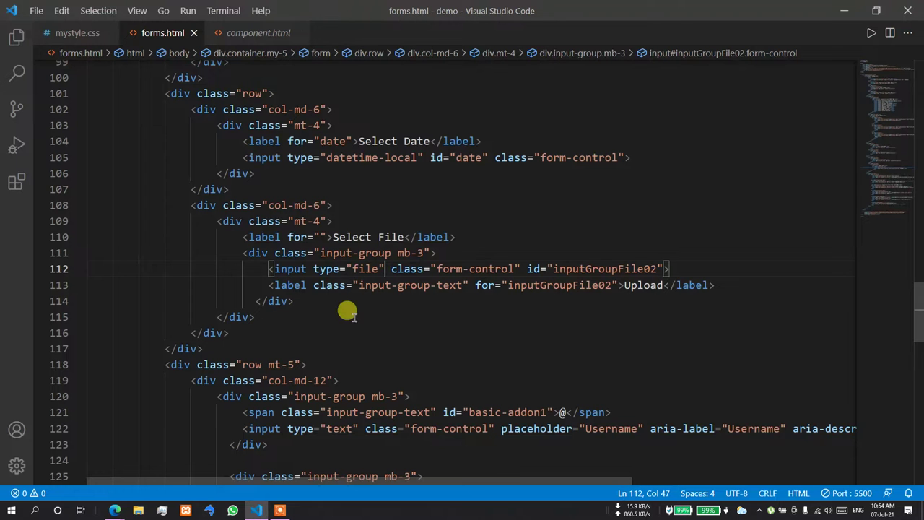
type("multiple")
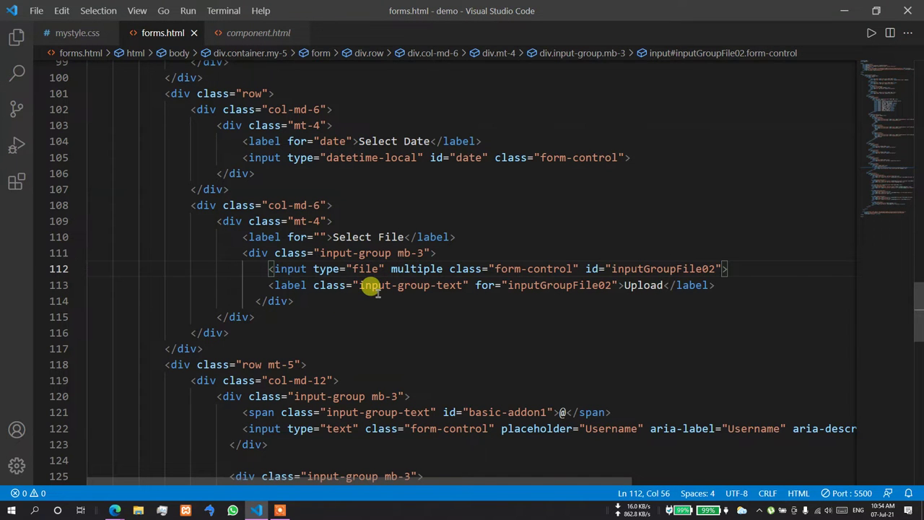
key("alt+Tab")
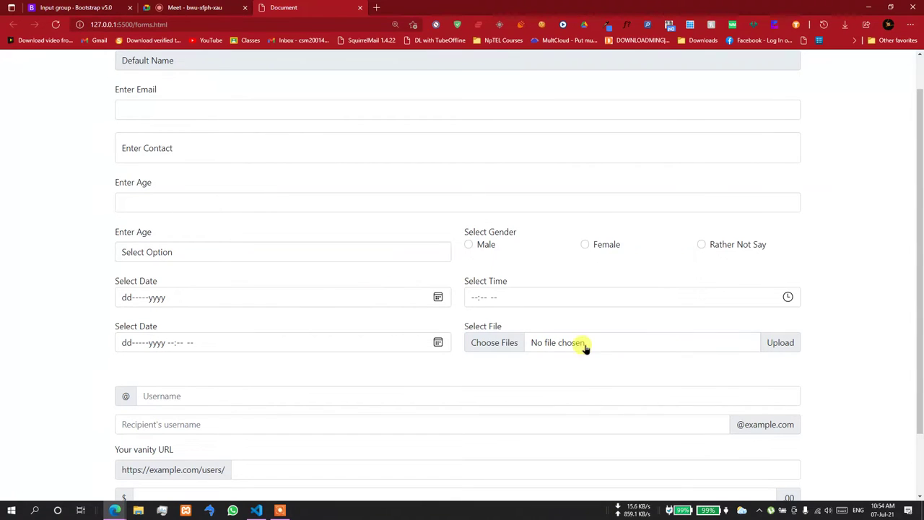
left_click(588, 342)
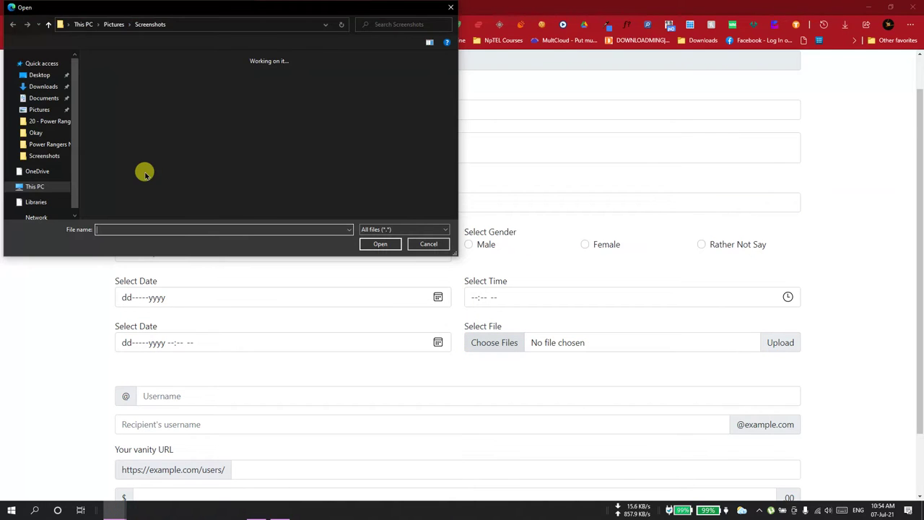
left_click_drag(129, 115, 242, 88)
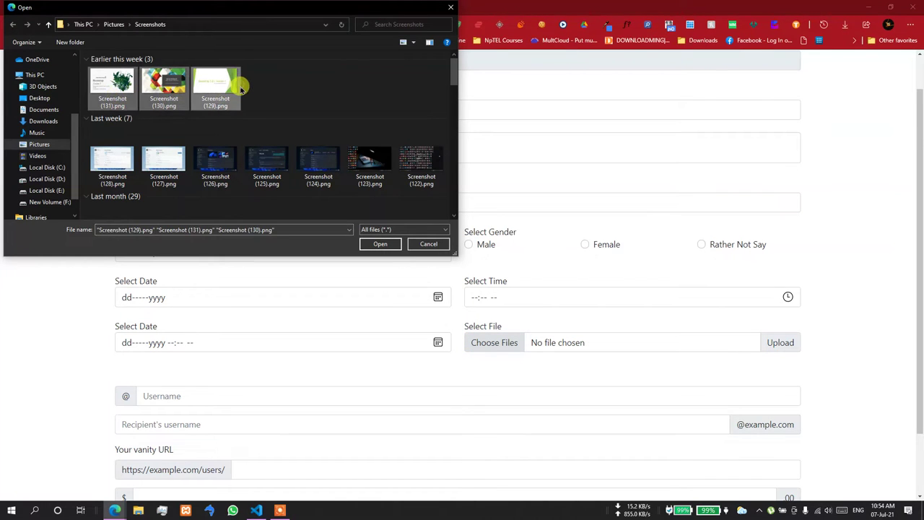
left_click(277, 228)
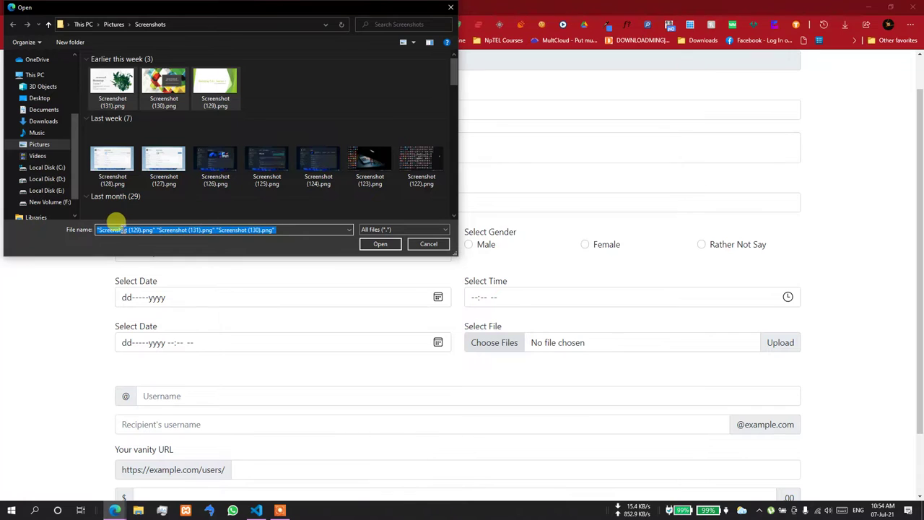
left_click(429, 244)
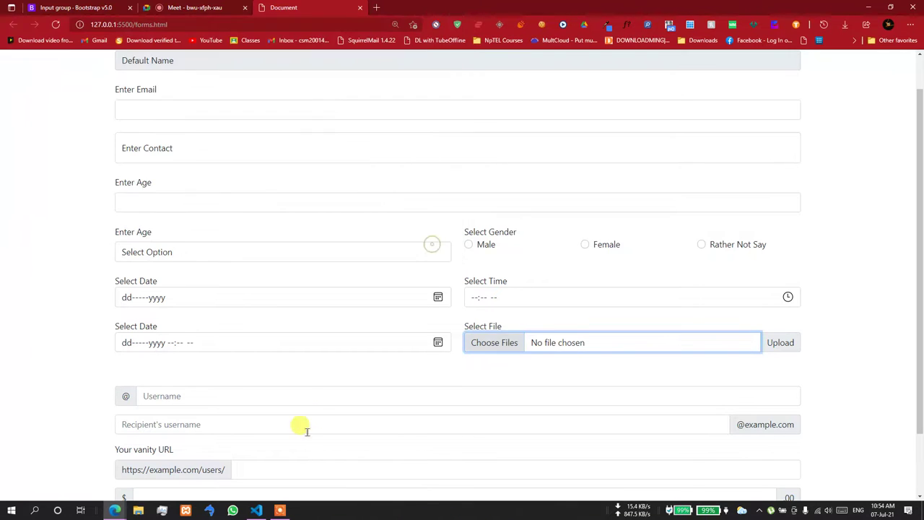
left_click(257, 510)
- Add accept="image/png" after multiple on the line 112 file input
left_click(445, 270)
type("f")
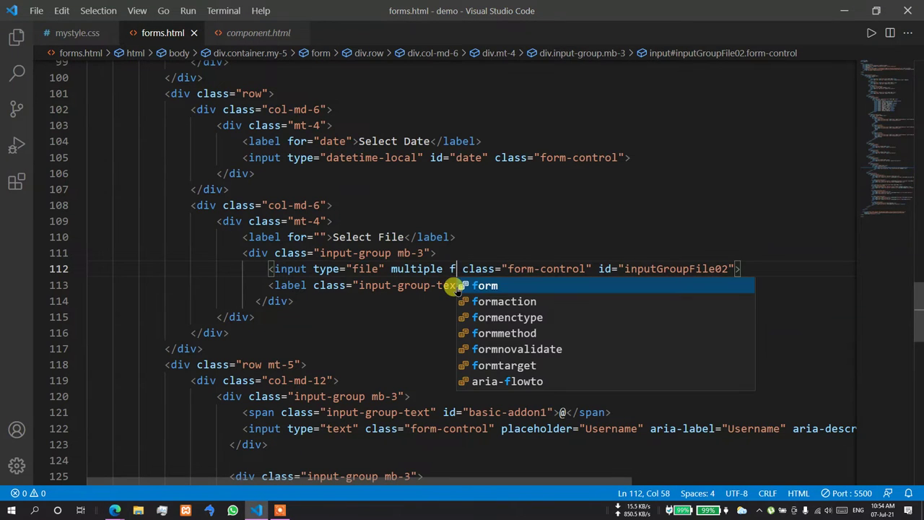
key("BackSpace")
type("ty")
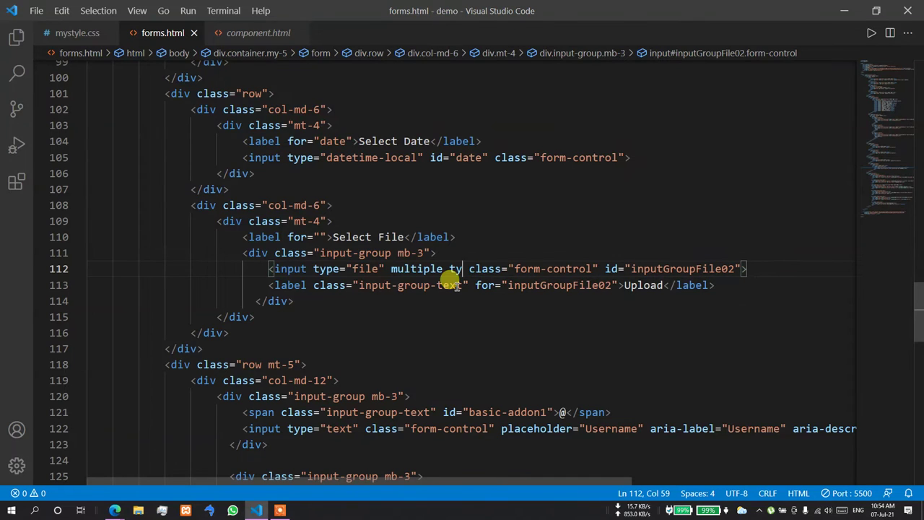
key("BackSpace")
key("BackSpace")
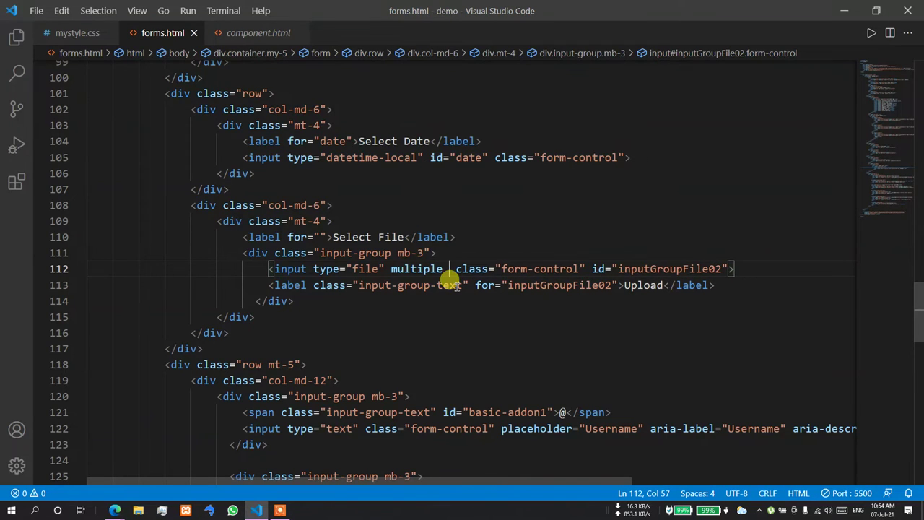
type("type")
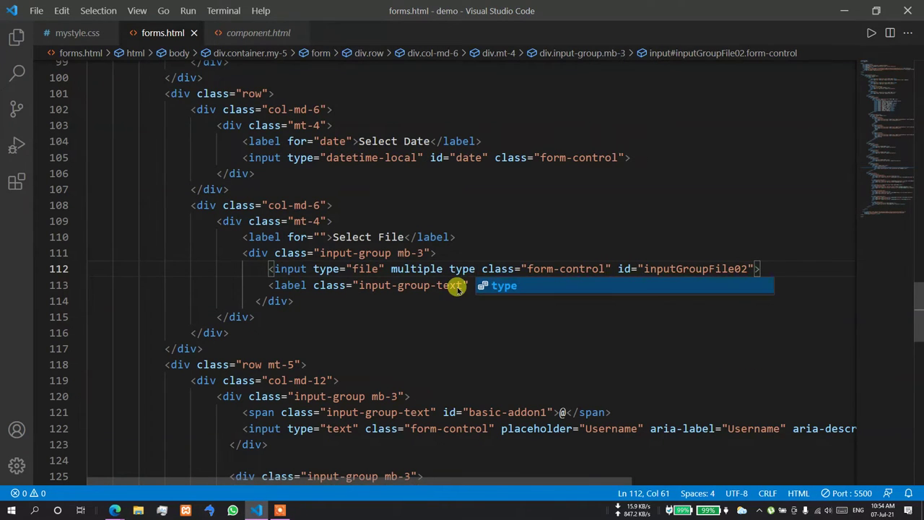
key("Return")
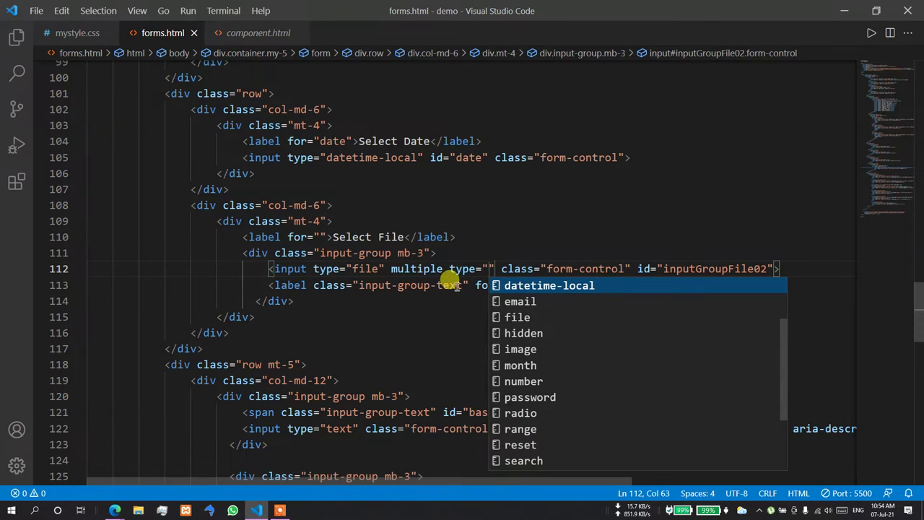
key("BackSpace")
key("BackSpace")
key("BackSpace")
key("BackSpace")
key("BackSpace")
key("BackSpace")
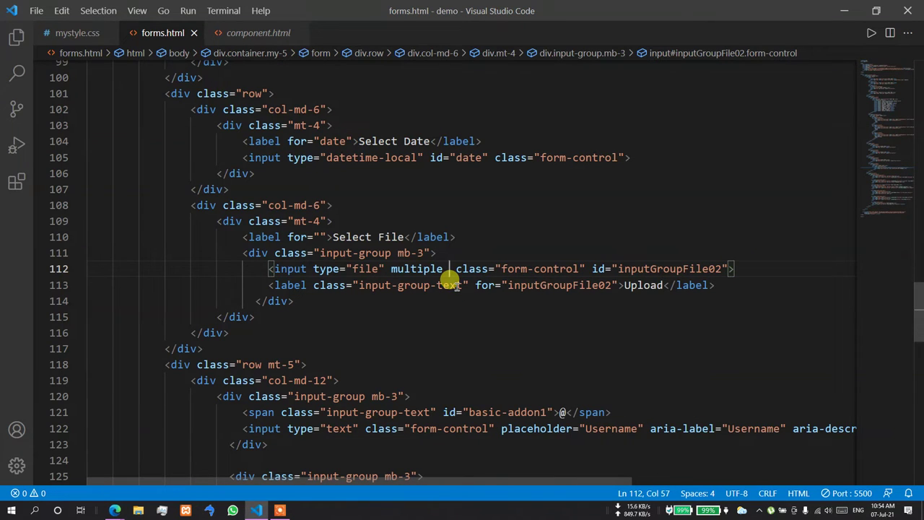
type("for")
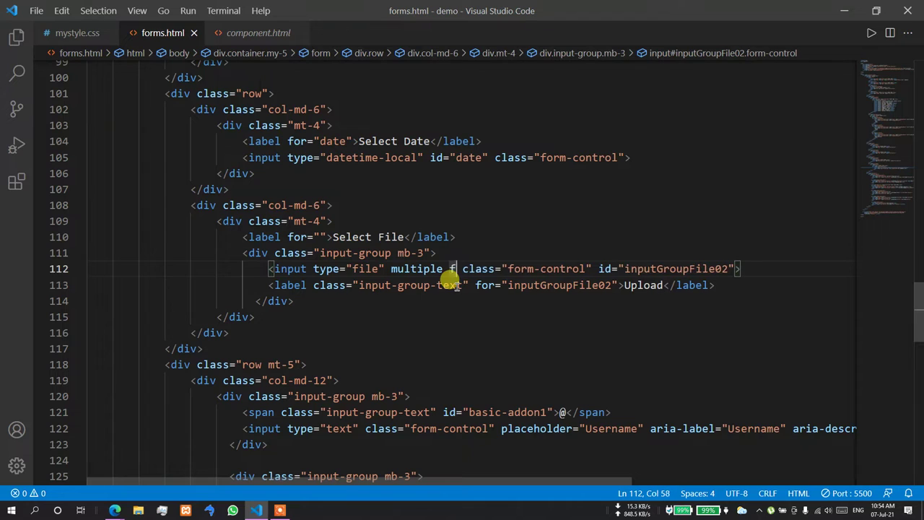
key("BackSpace")
key("BackSpace")
key("BackSpace")
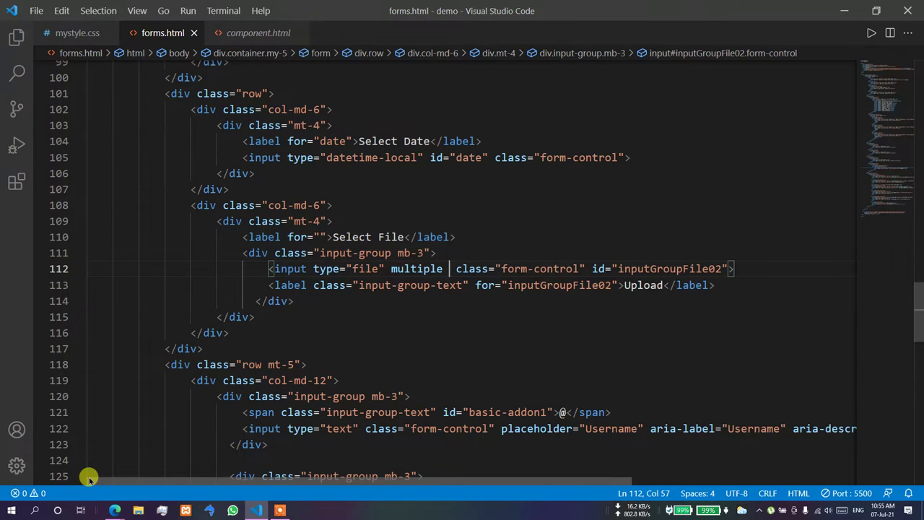
type("acc")
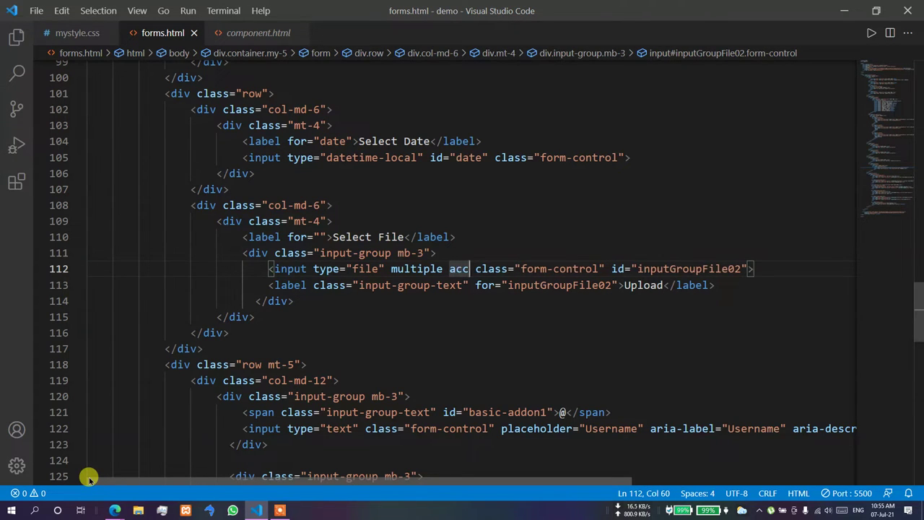
type("ept")
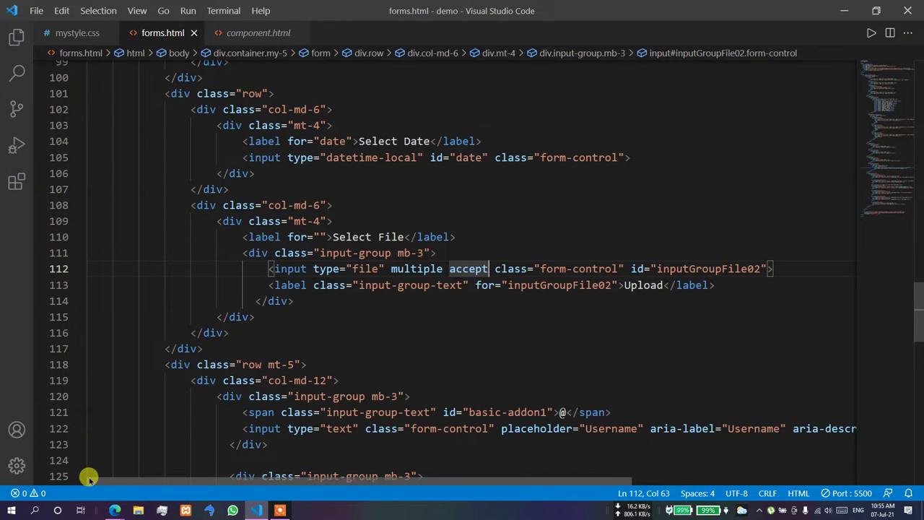
type("=\"")
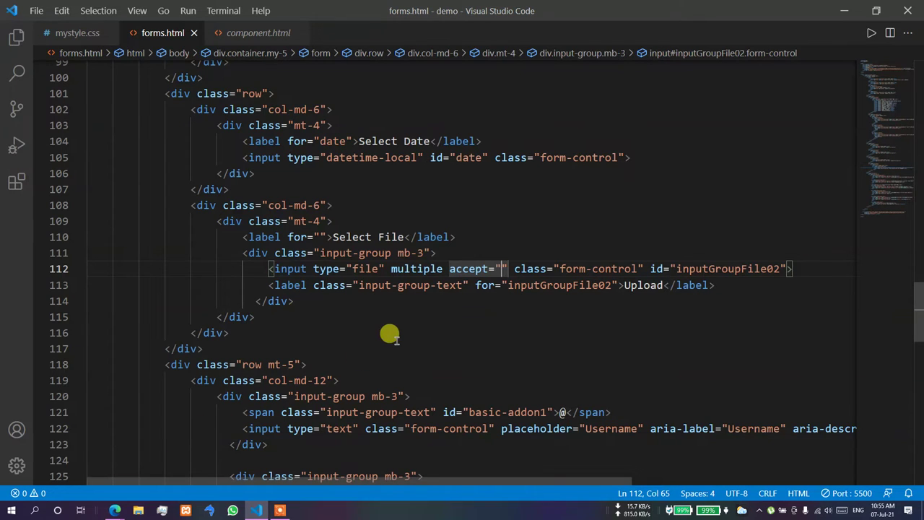
type("image/")
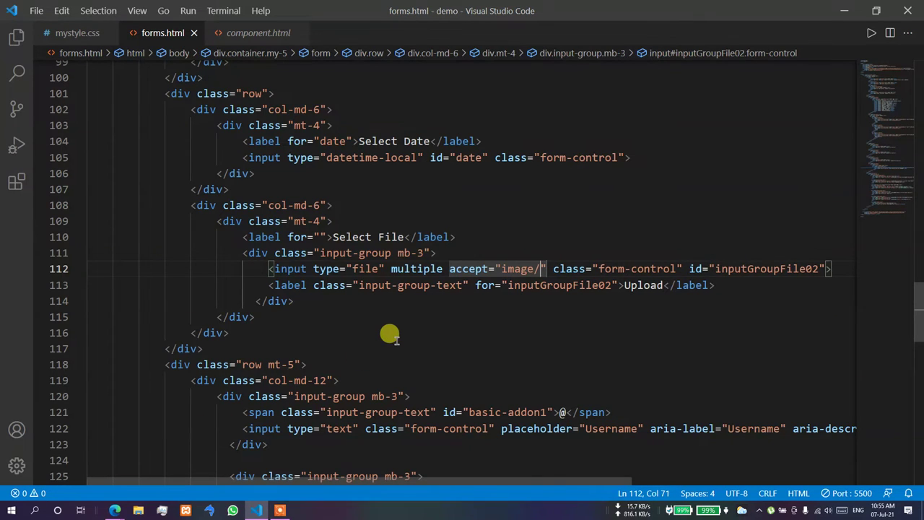
type("png")
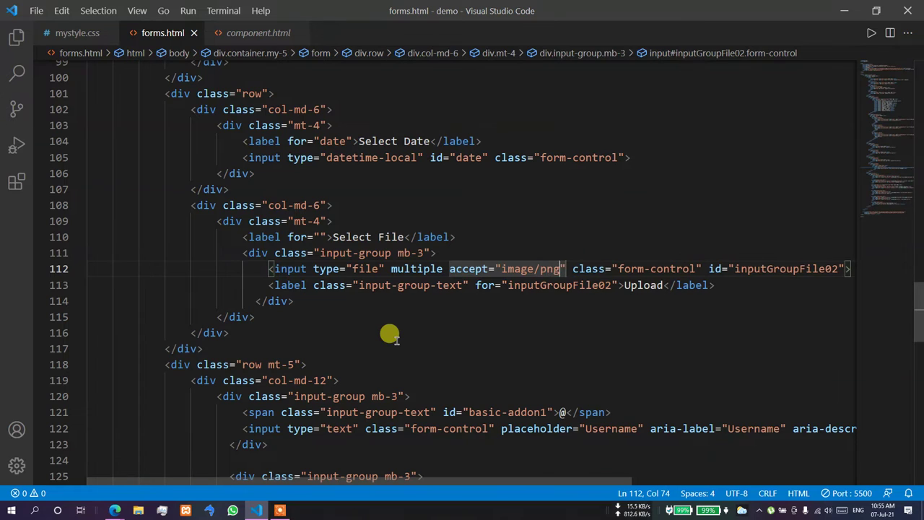
left_click(546, 345)
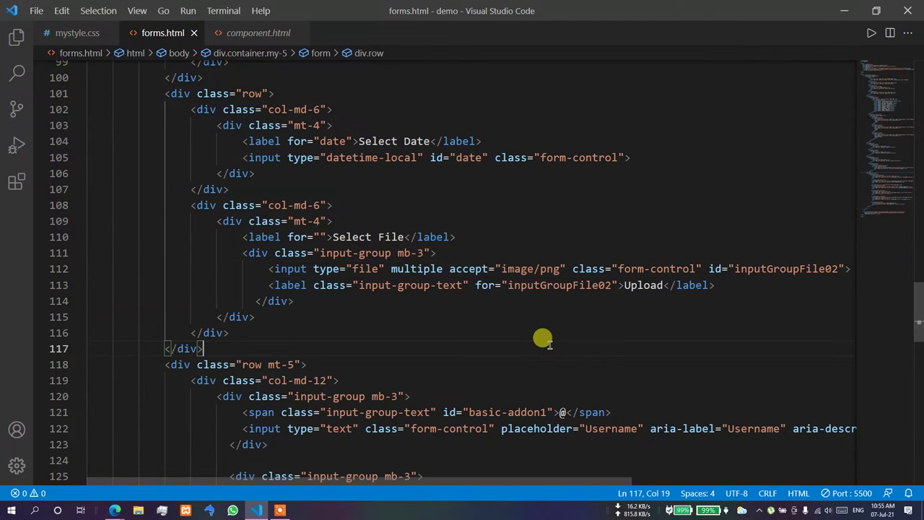
- Confirm the form's file picker offers only PNG Image (*.png) files, then cancel it
mouse_move(115, 510)
left_click(72, 466)
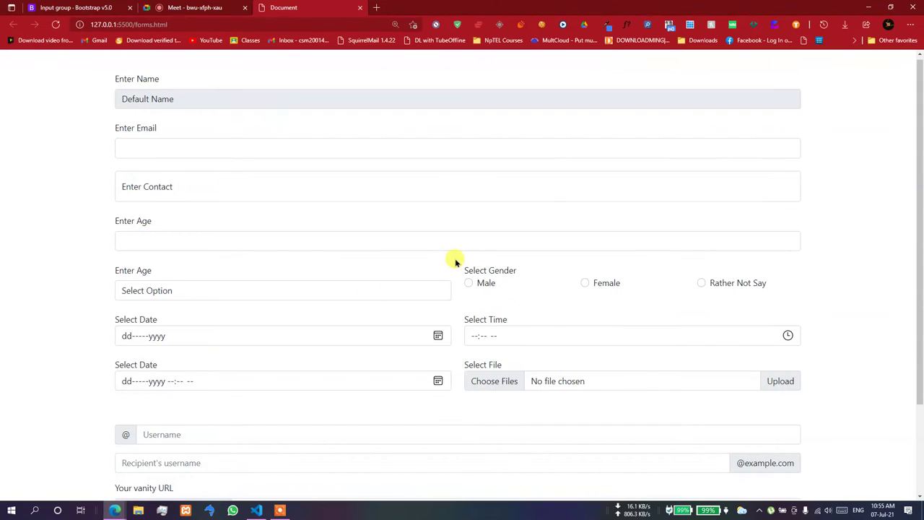
left_click(543, 383)
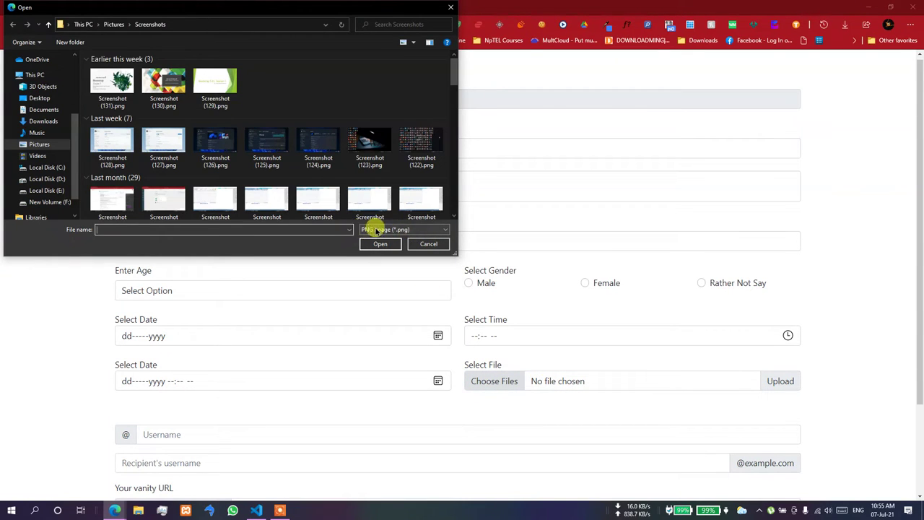
left_click(431, 243)
left_click(278, 508)
left_click(263, 509)
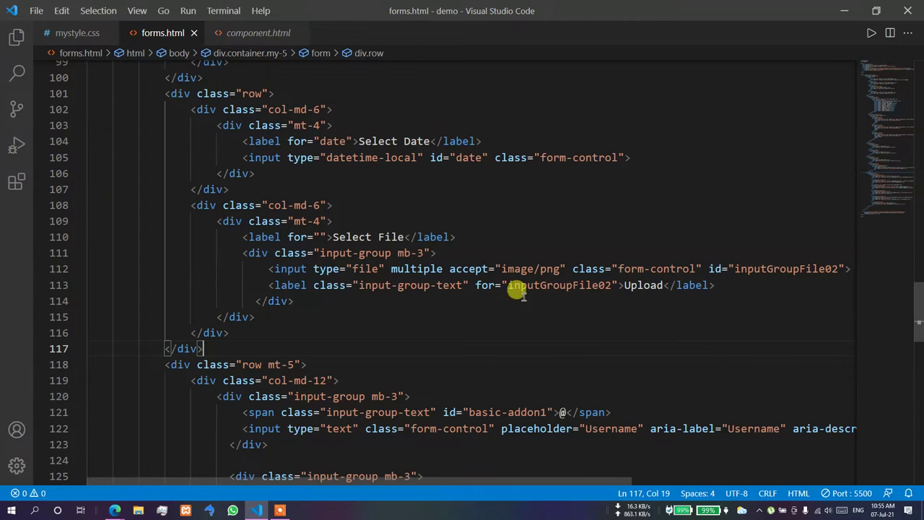
- Change the accept value to image/jpeg and check the JPEG filter in the file picker
double_click(548, 268)
type("jpeg")
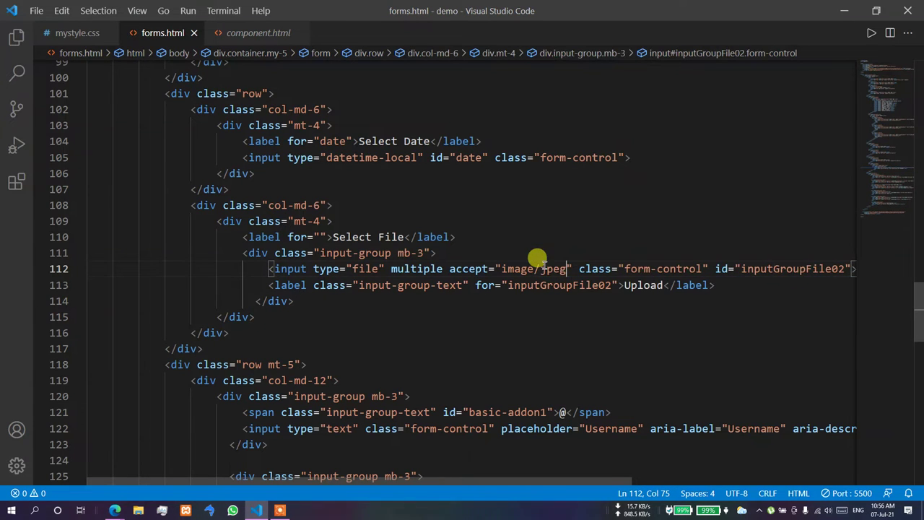
mouse_move(114, 510)
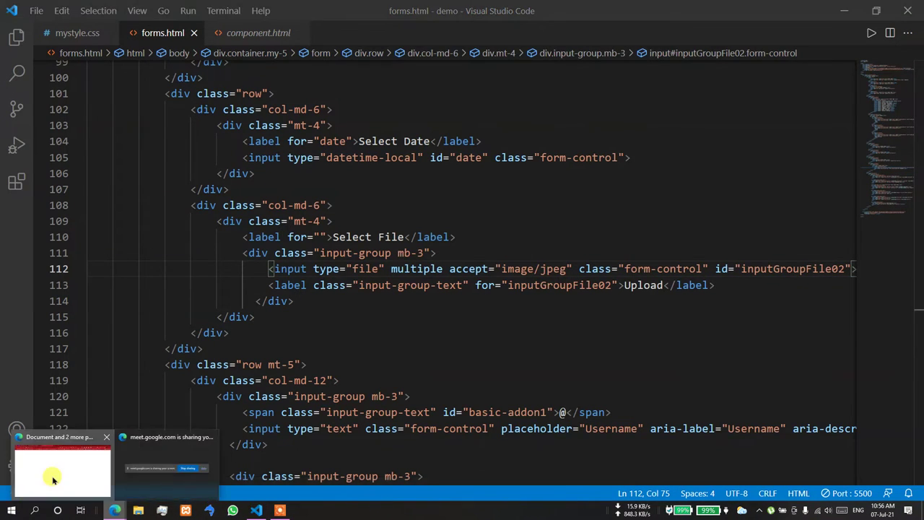
left_click(61, 470)
left_click(570, 386)
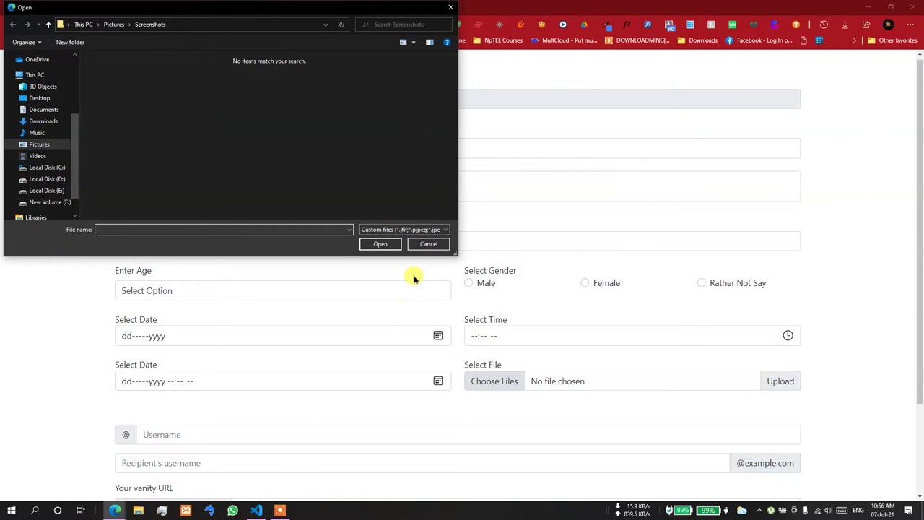
left_click(429, 245)
left_click(256, 510)
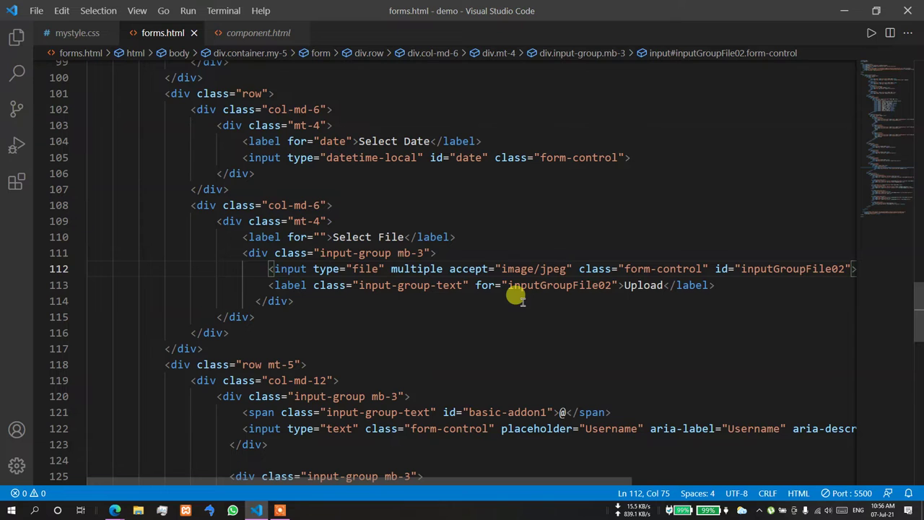
- Append ', application/pdf' as a second type in the accept value
type(", ")
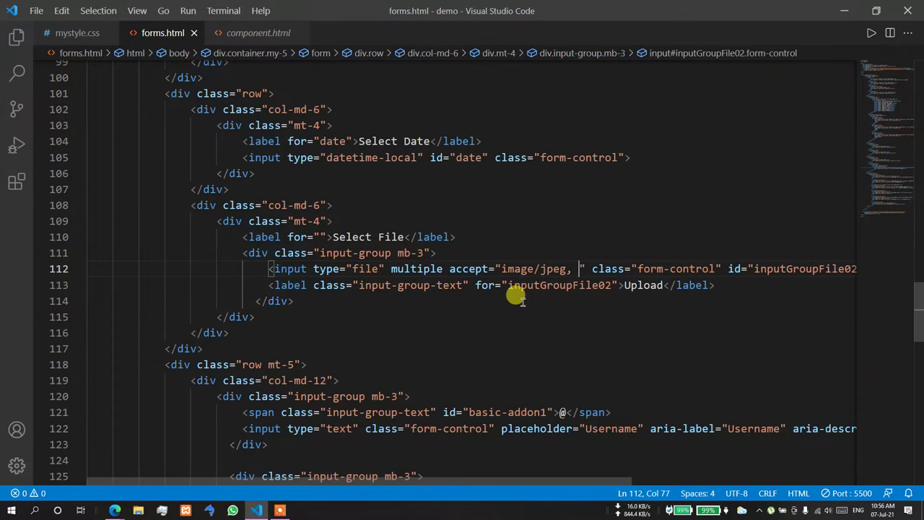
type("applicato")
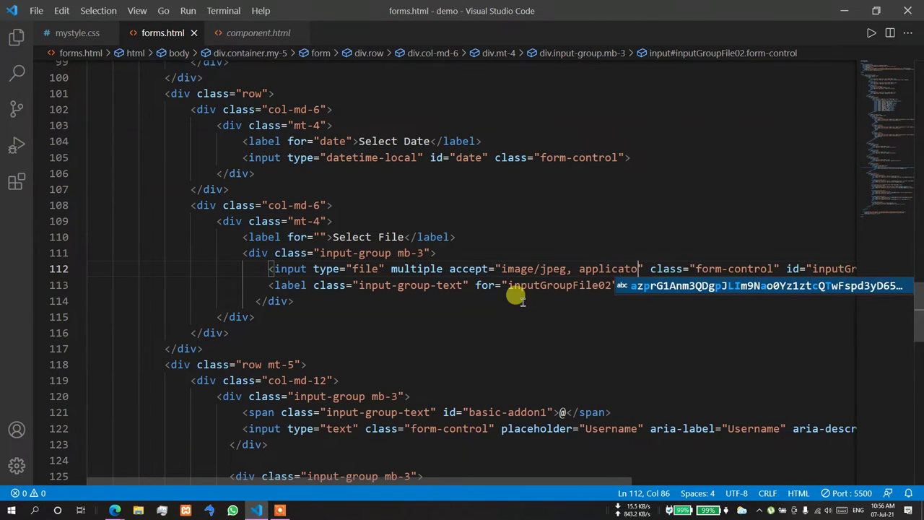
key("BackSpace")
type("ion/")
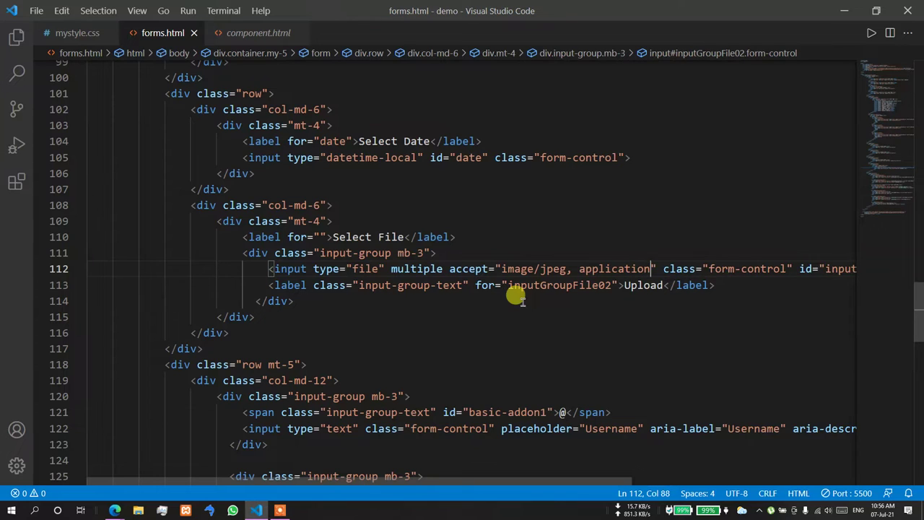
type("pdf")
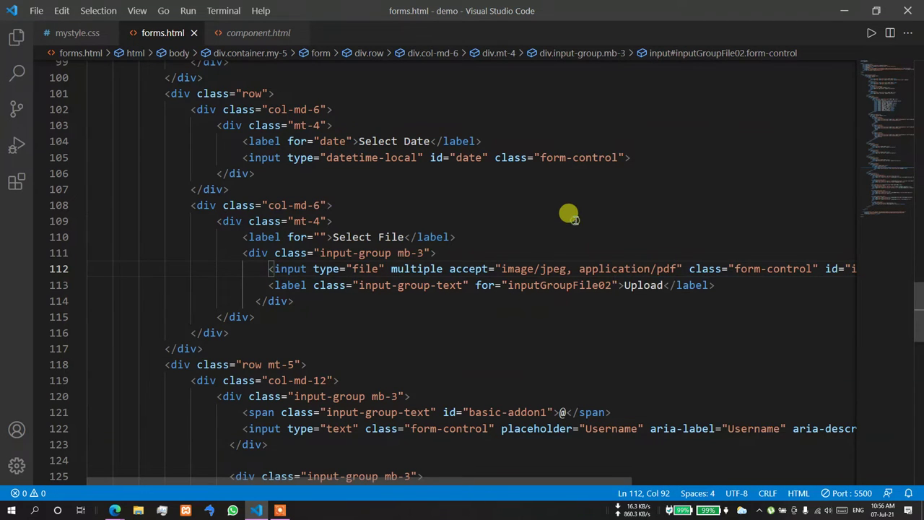
left_click(115, 509)
left_click(87, 473)
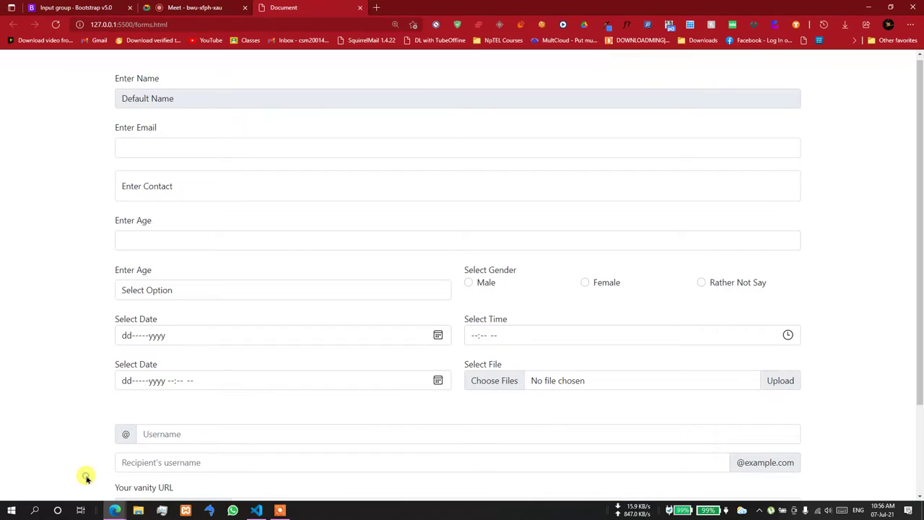
left_click(524, 384)
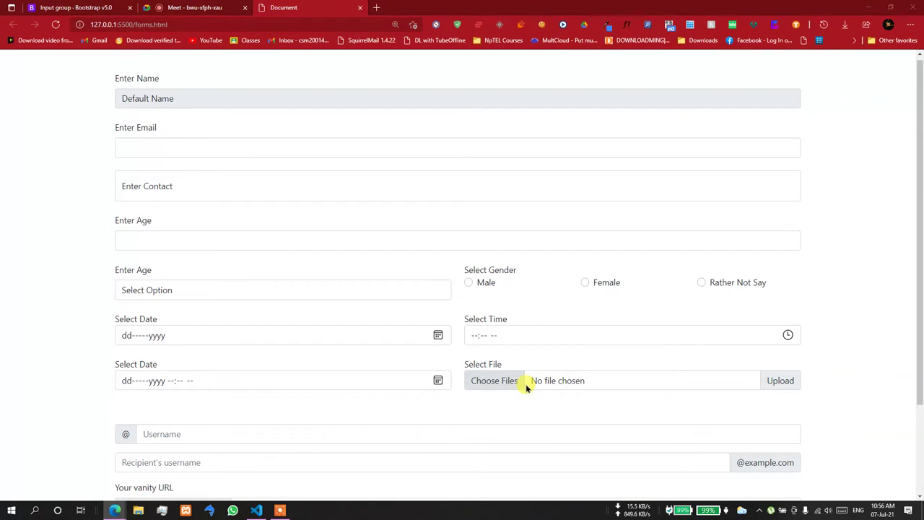
left_click(392, 231)
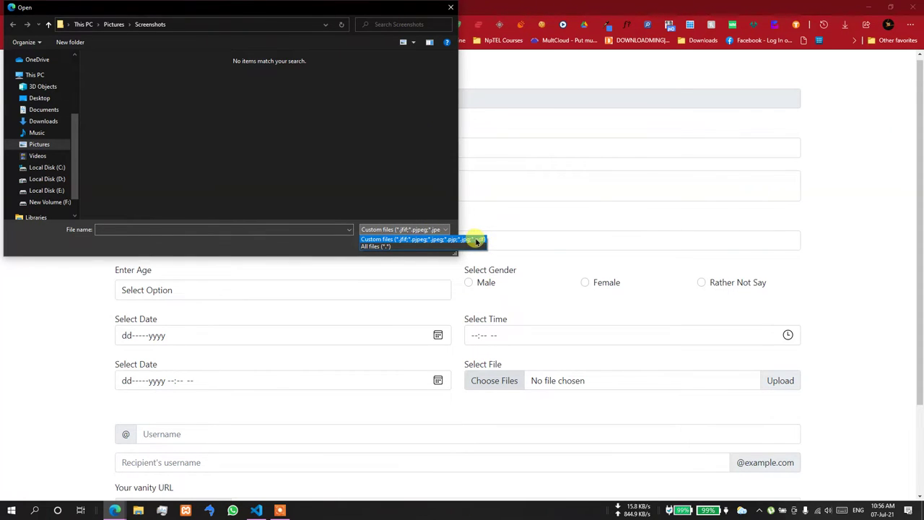
left_click(310, 254)
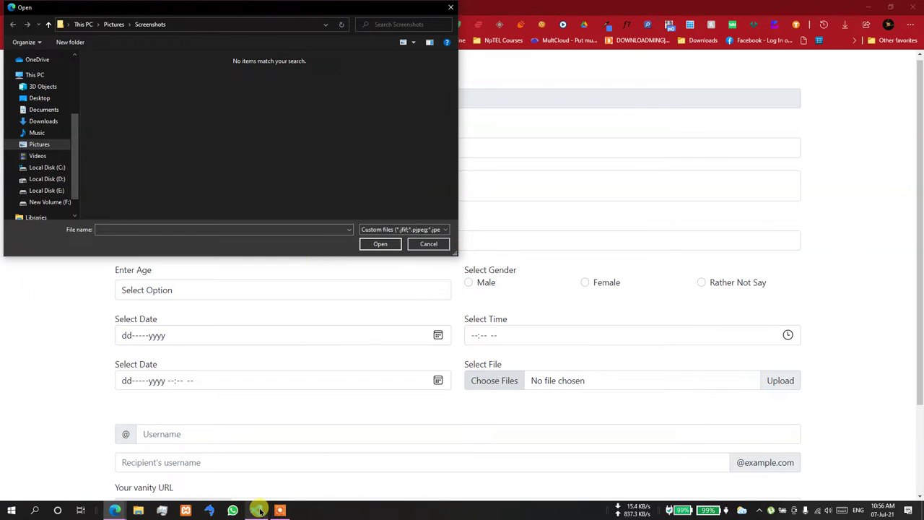
left_click(259, 510)
left_click(259, 510)
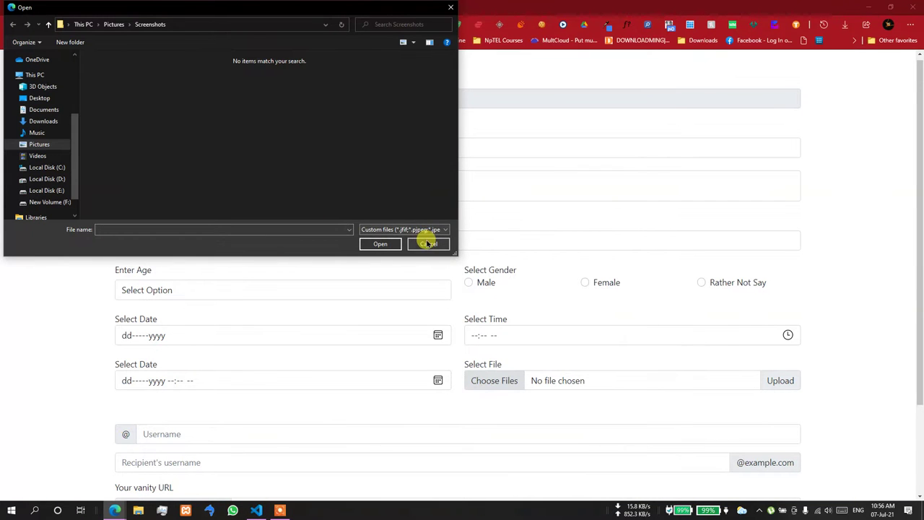
left_click(424, 242)
left_click(588, 381)
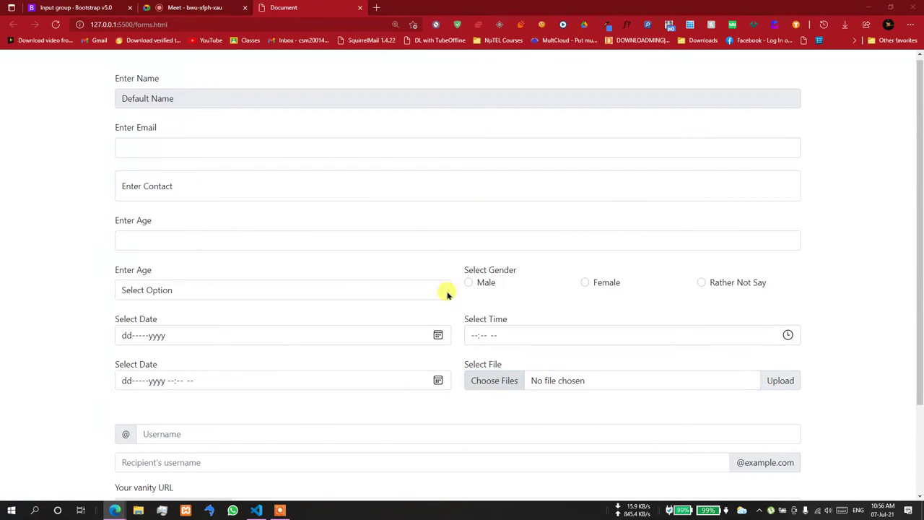
left_click(430, 244)
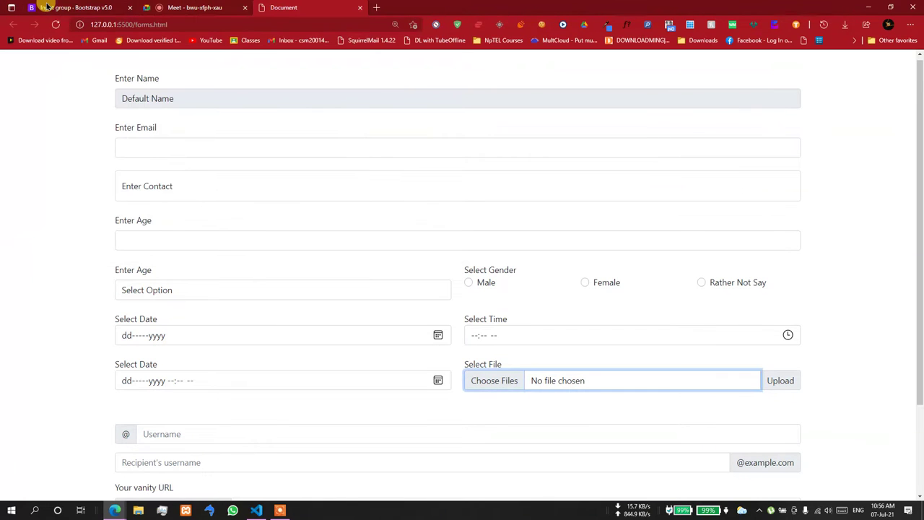
- Go to the Bootstrap Forms > Validation docs page and submit the Custom styles example form
left_click(46, 7)
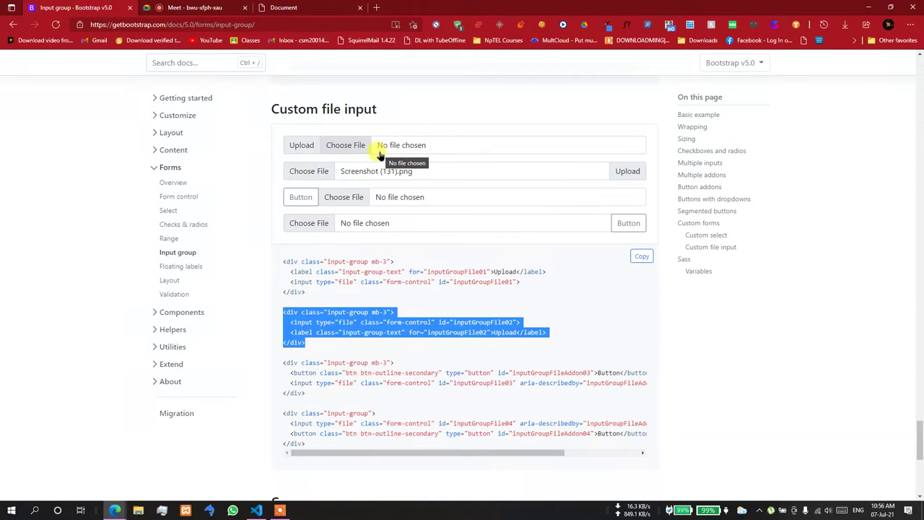
scroll(380, 153, "down", 3)
scroll(275, 195, "up", 1)
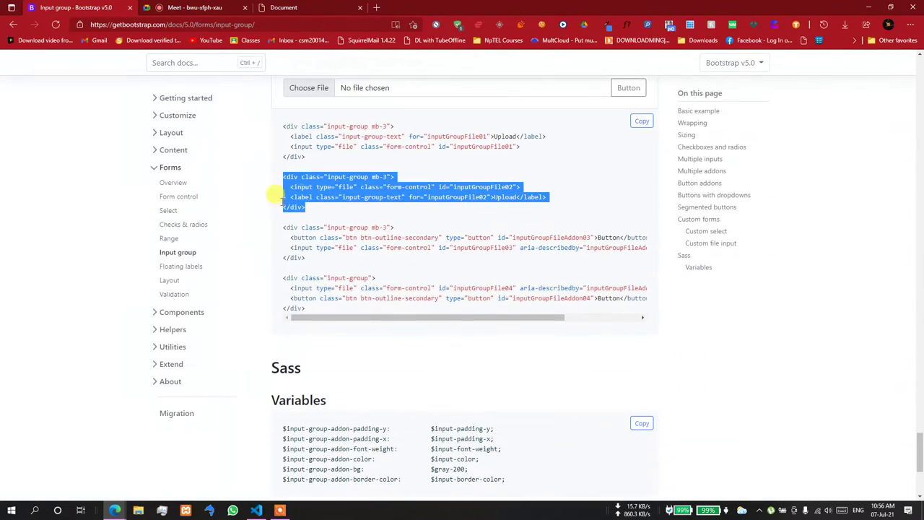
left_click(176, 295)
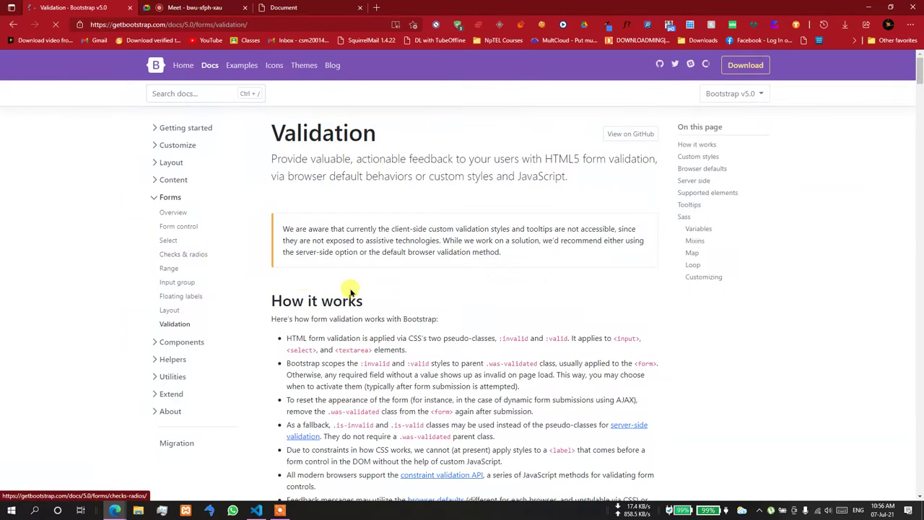
scroll(670, 291, "down", 2)
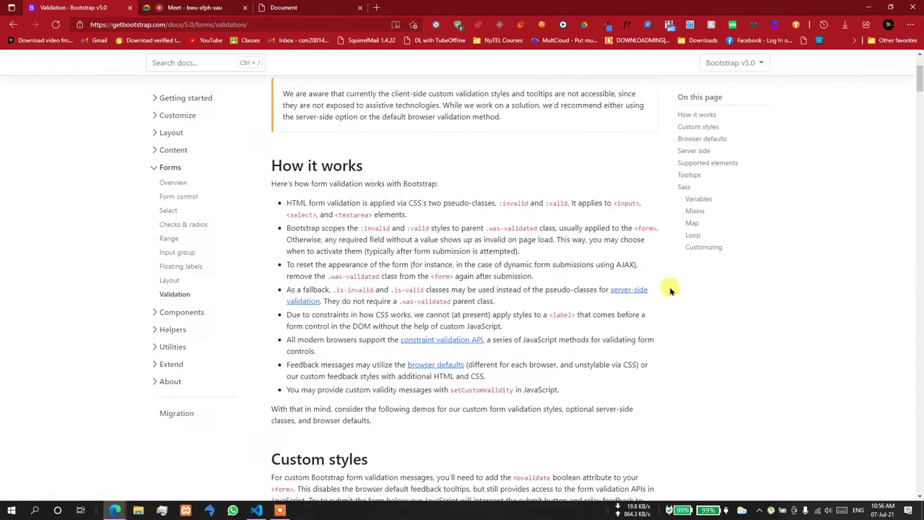
scroll(670, 290, "down", 5)
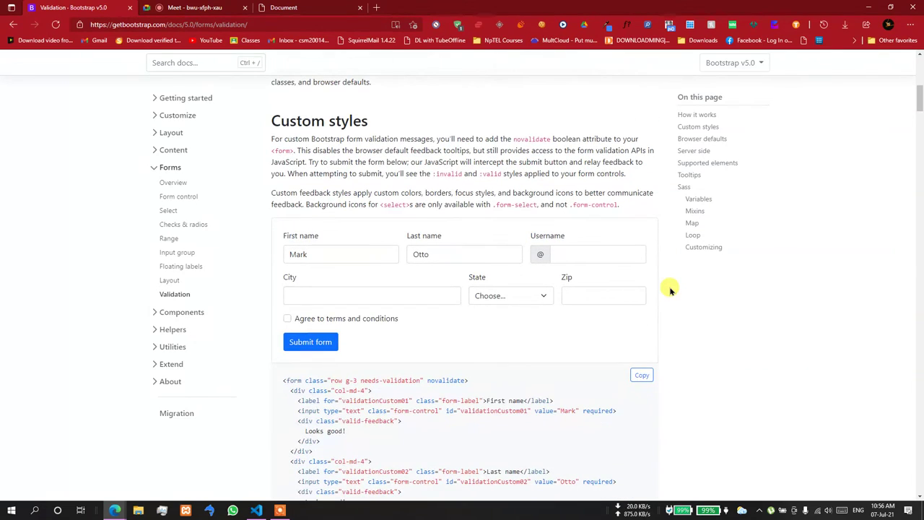
left_click(304, 345)
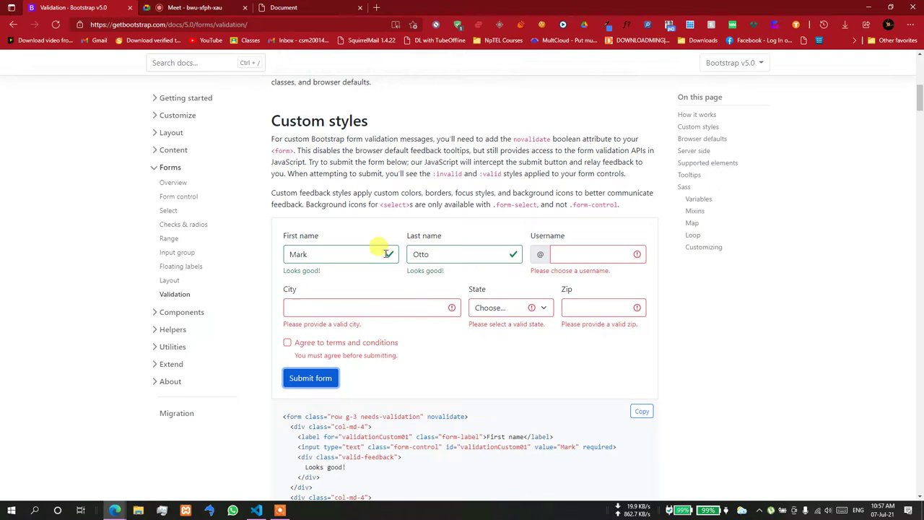
- Inspect the valid First name field and the Username field's invalid feedback message
left_click(384, 253)
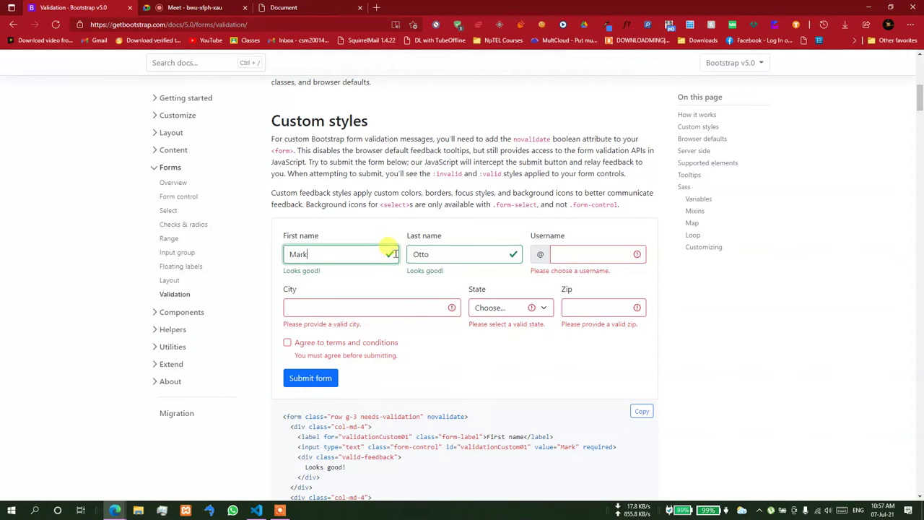
left_click(584, 254)
left_click_drag(535, 271, 617, 277)
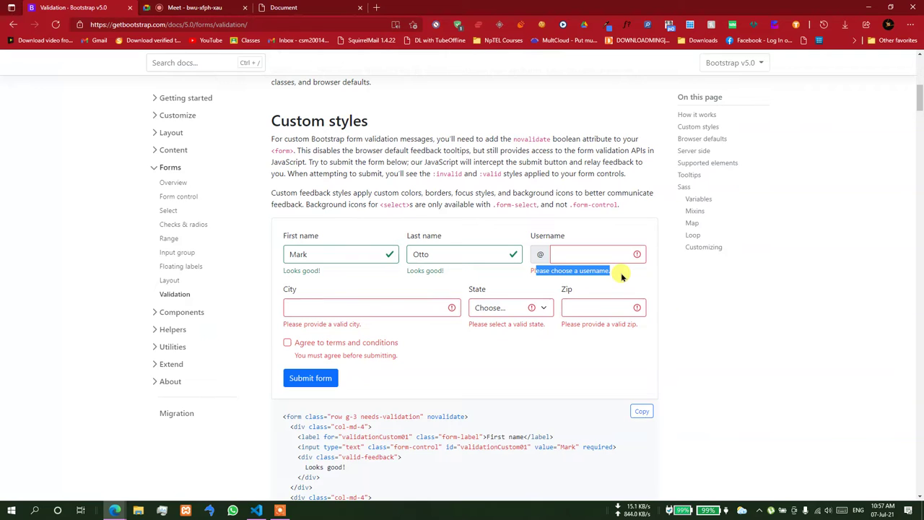
scroll(621, 276, "down", 1)
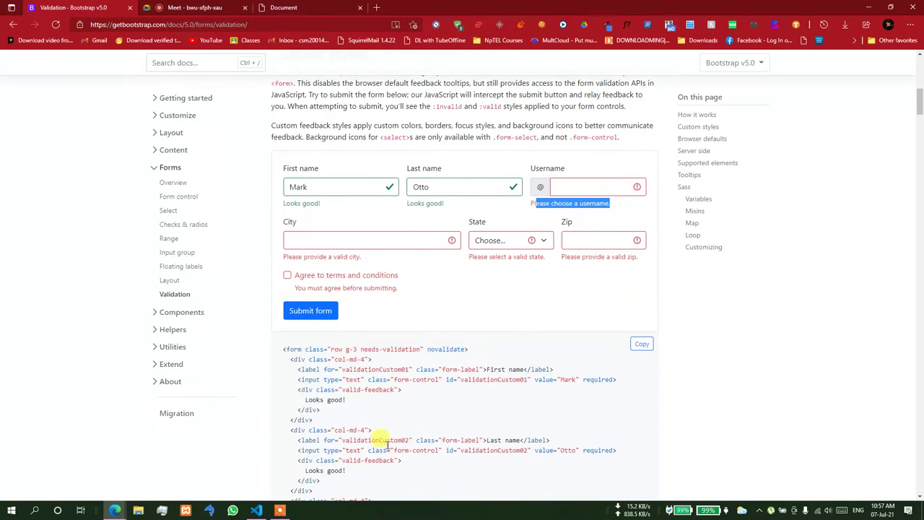
left_click(258, 511)
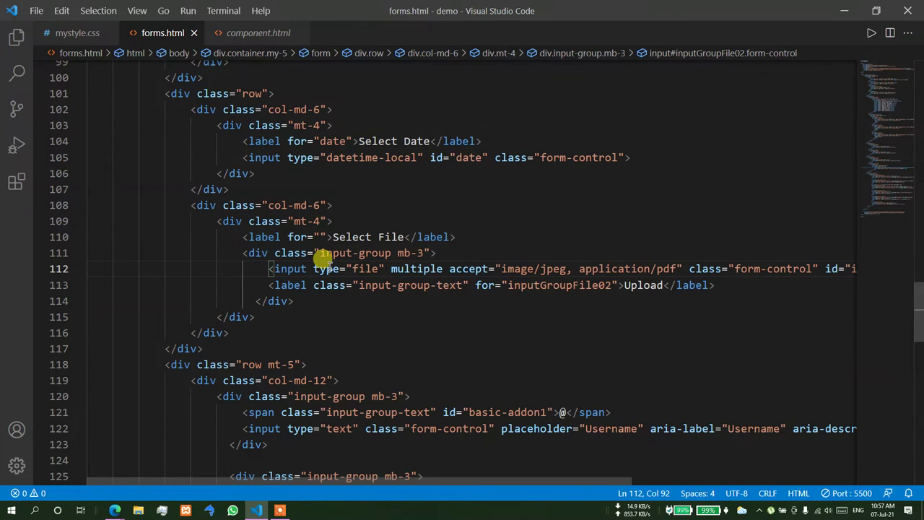
- Insert a div.invalid-feedback reading 'Invalid Email' directly below the email input on line 25
scroll(322, 257, "up", 1)
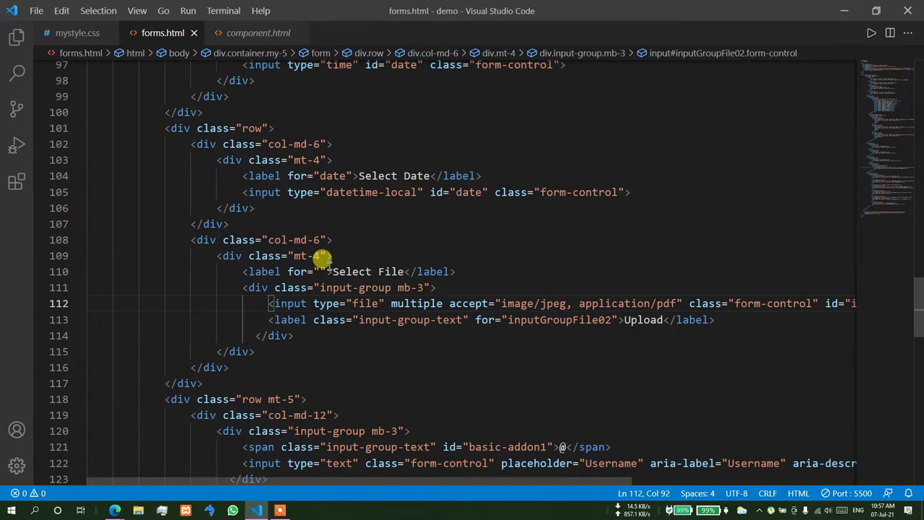
scroll(321, 258, "up", 3)
scroll(322, 260, "up", 12)
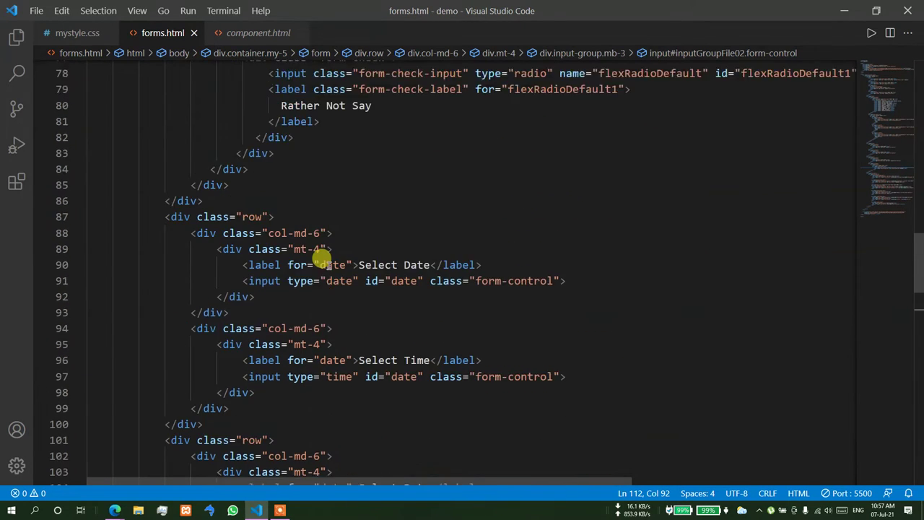
scroll(321, 257, "up", 10)
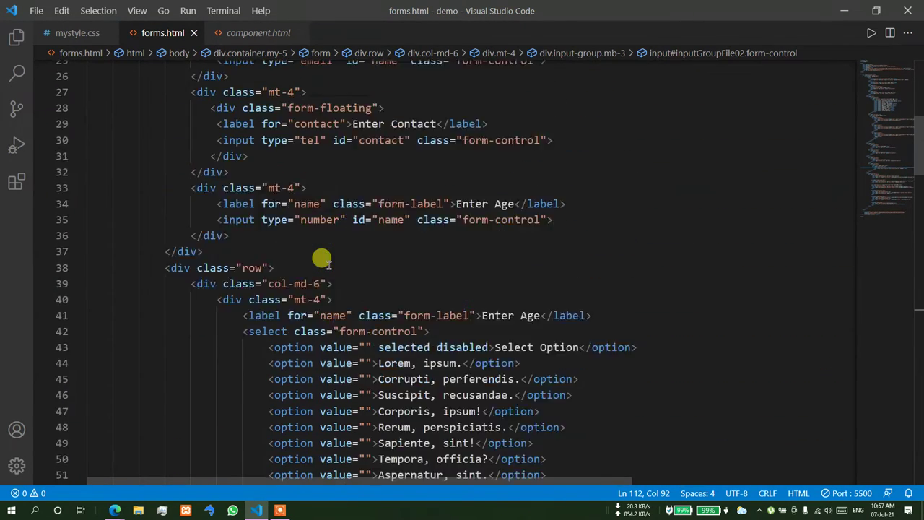
left_click(560, 129)
key("Return")
type("div.invalid-feedbac")
type("k")
key("Tab")
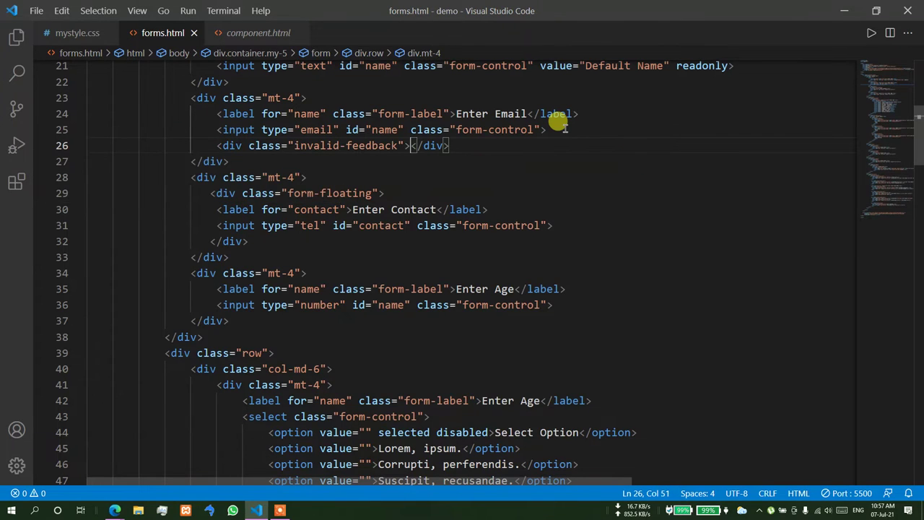
key("Return")
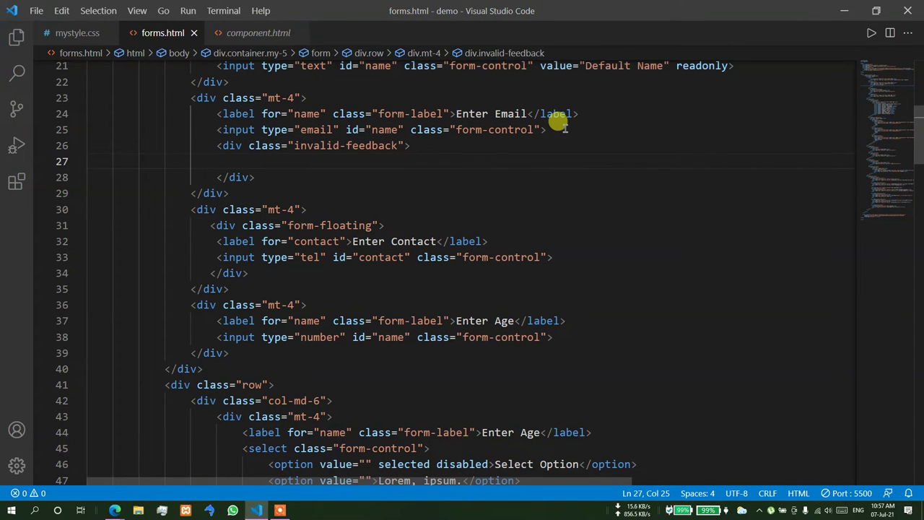
type("Invalid Email")
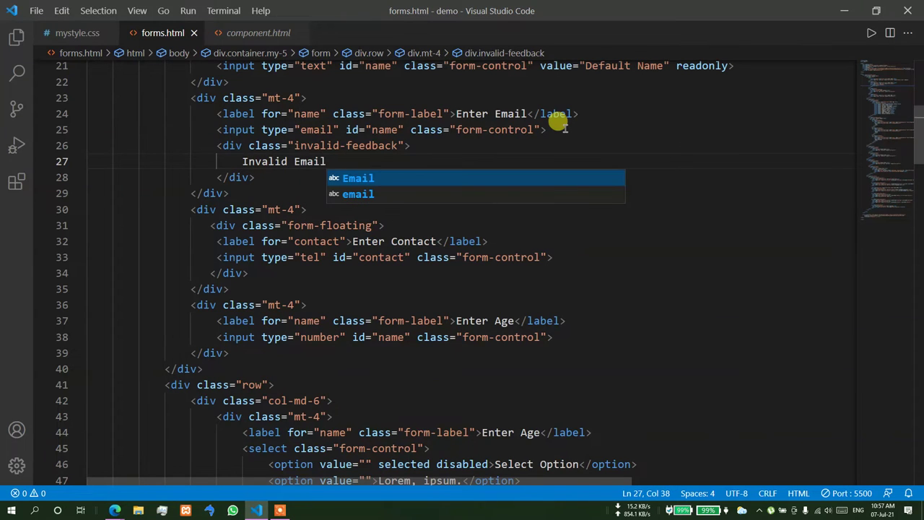
left_click(625, 141)
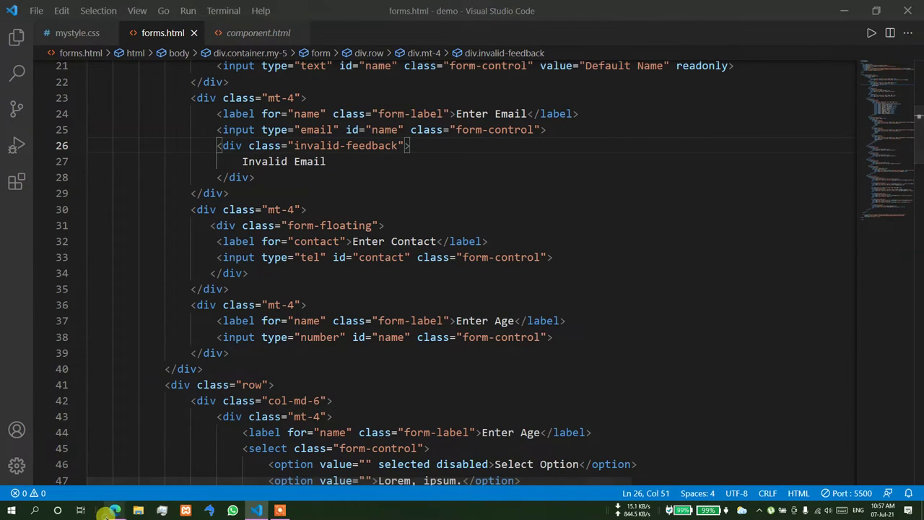
left_click(114, 510)
left_click(303, 8)
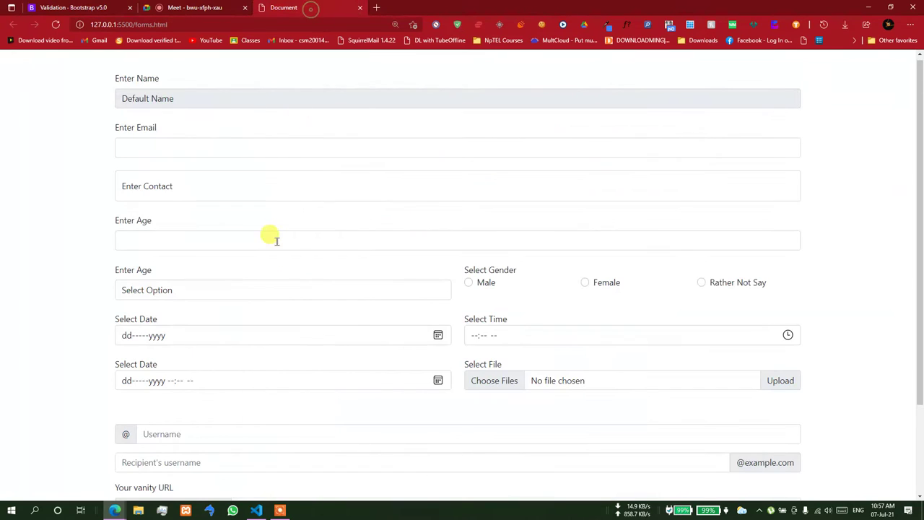
left_click(56, 24)
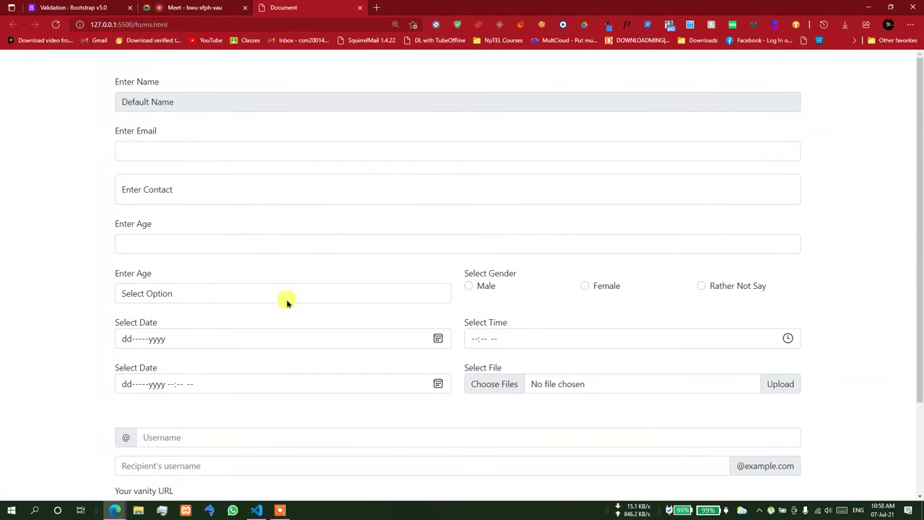
scroll(274, 318, "down", 2)
left_click(256, 511)
scroll(298, 403, "down", 12)
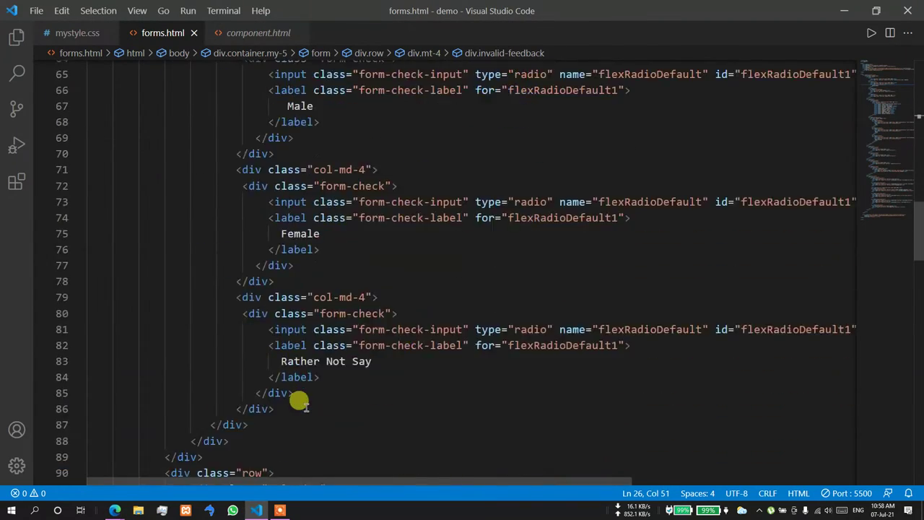
scroll(298, 402, "down", 15)
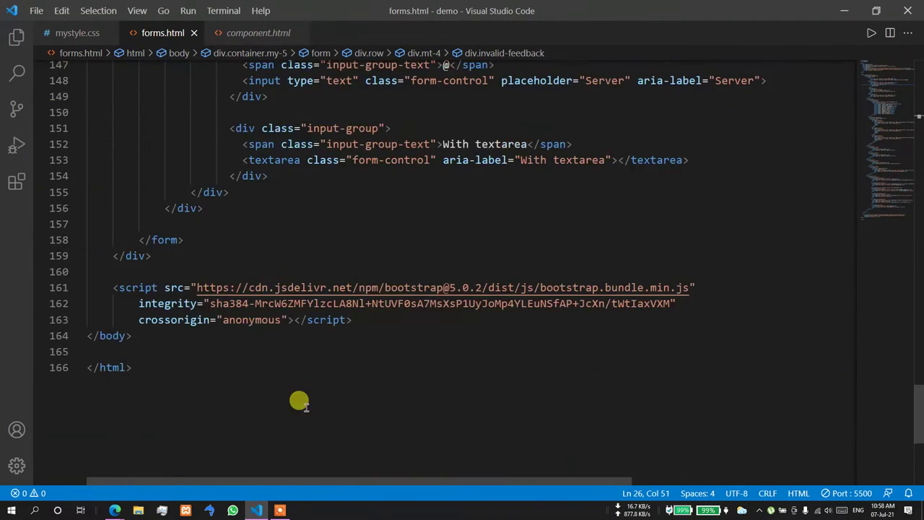
- Add a div.row holding two col-md-6 column divs just before the form closes
scroll(263, 296, "up", 1)
left_click(204, 254)
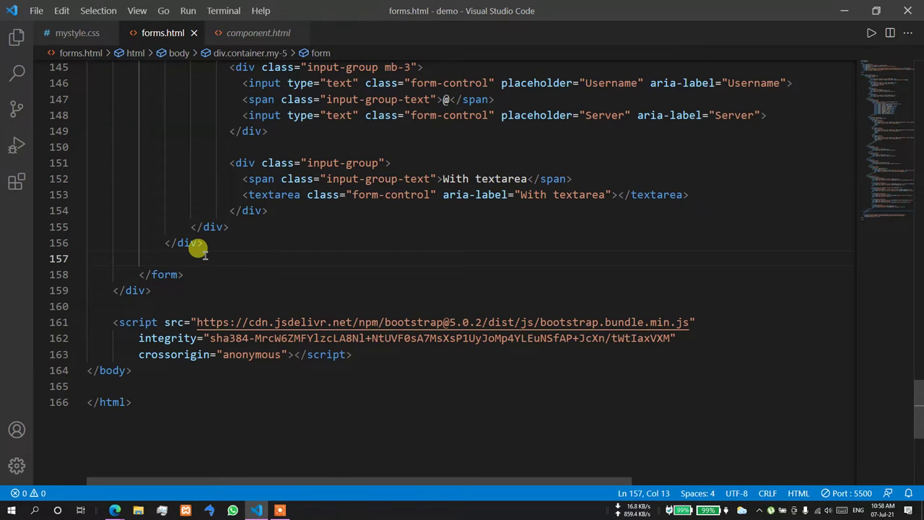
type("div.")
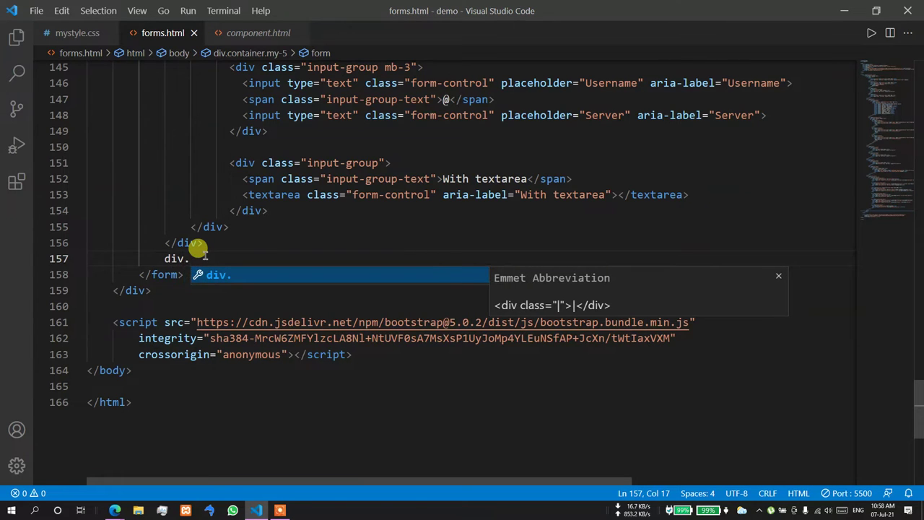
type("row")
key("Tab")
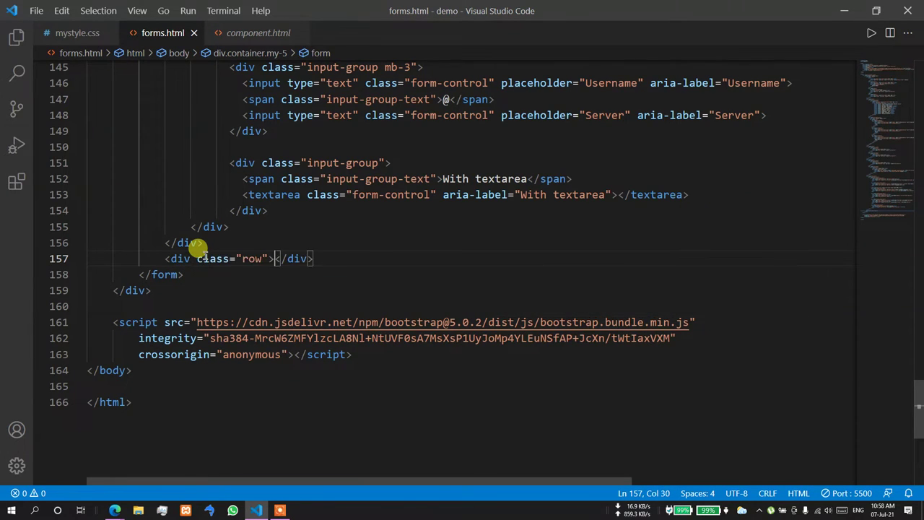
key("Return")
type("div.col0")
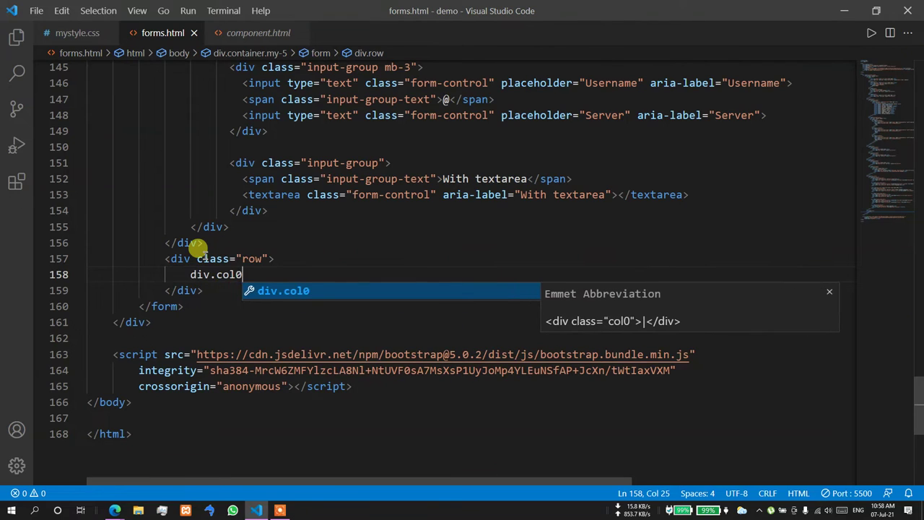
key("BackSpace")
type("-md-6")
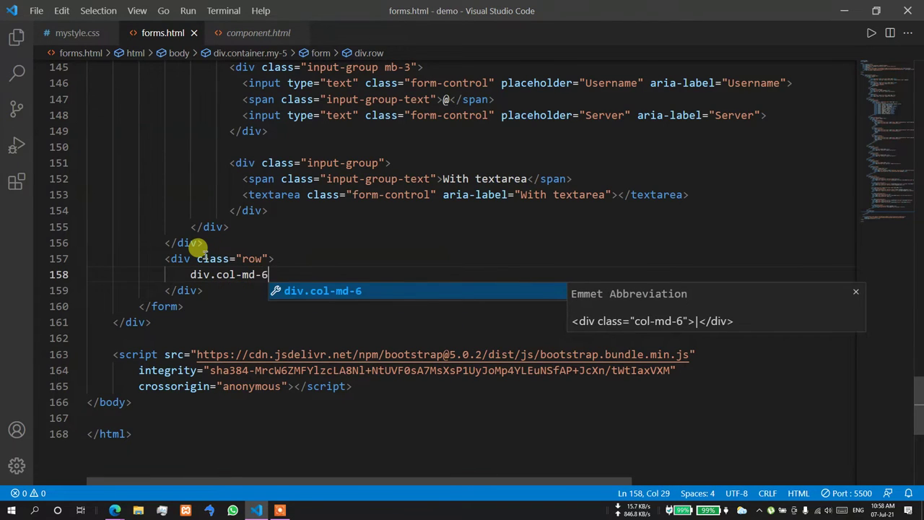
type("*2")
key("Tab")
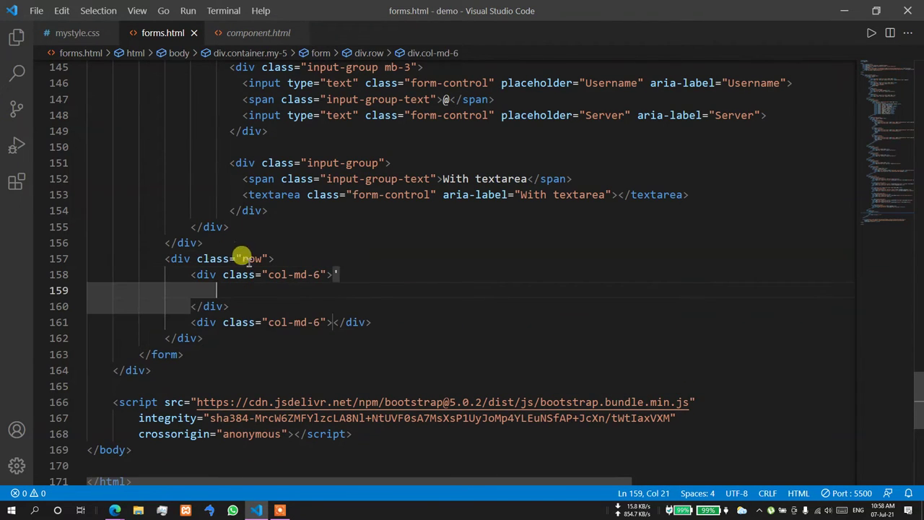
key("ctrl+z")
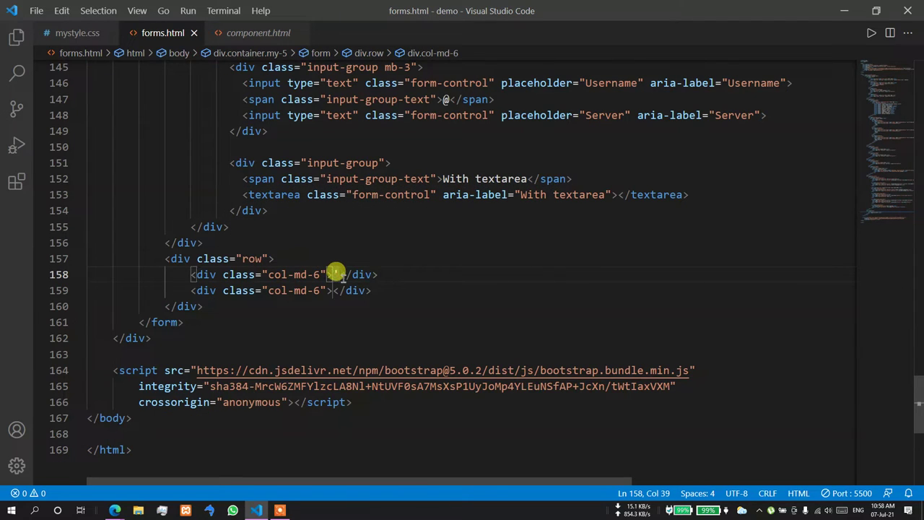
key("Delete")
key("Return")
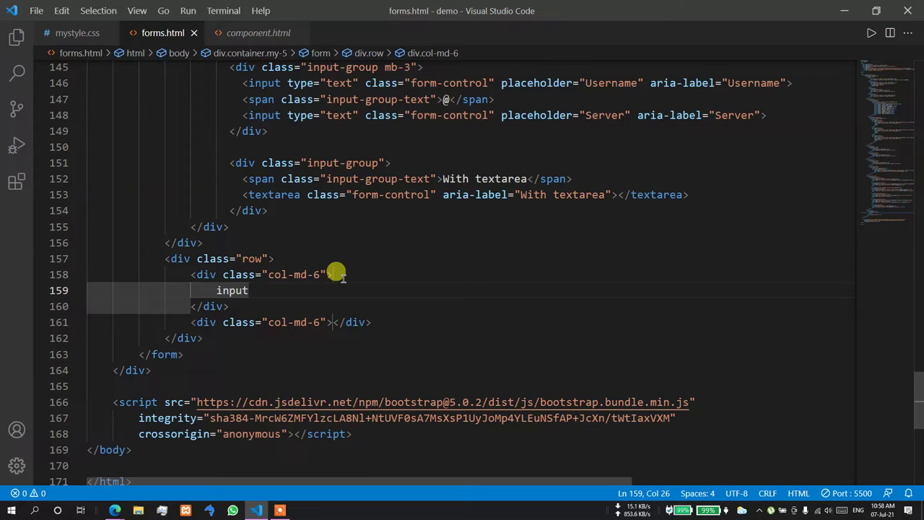
key("Tab")
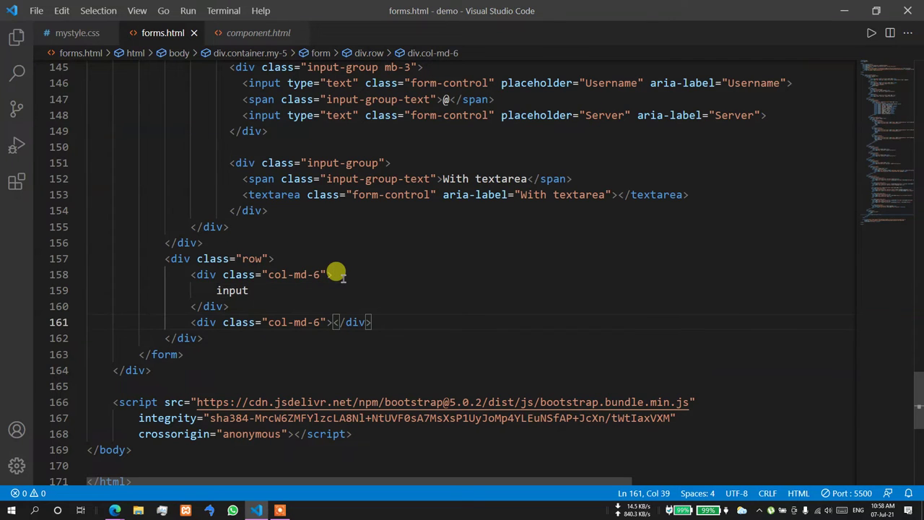
- Put an input:submit with value 'Submit Form' and btn btn-primary classes in the first column, then copy it
left_click(294, 286)
key("ctrl+space")
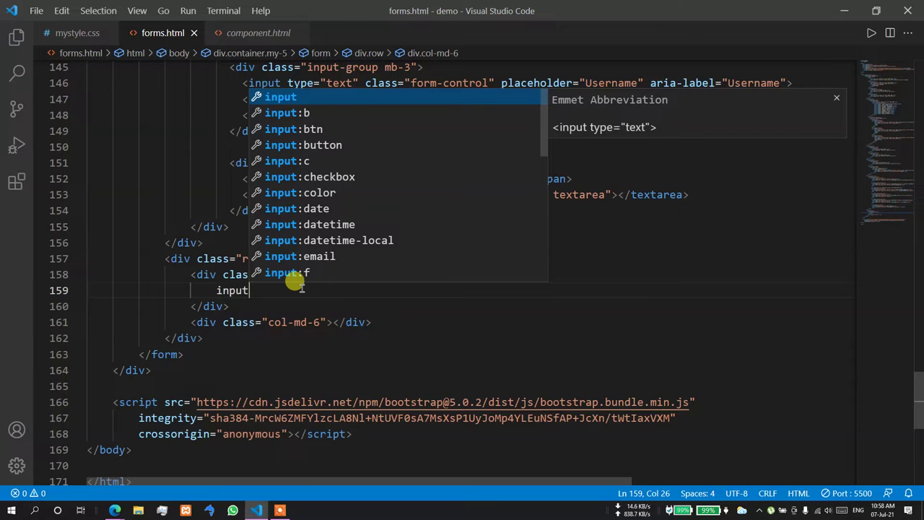
key("BackSpace")
key("BackSpace")
key("BackSpace")
key("BackSpace")
key("BackSpace")
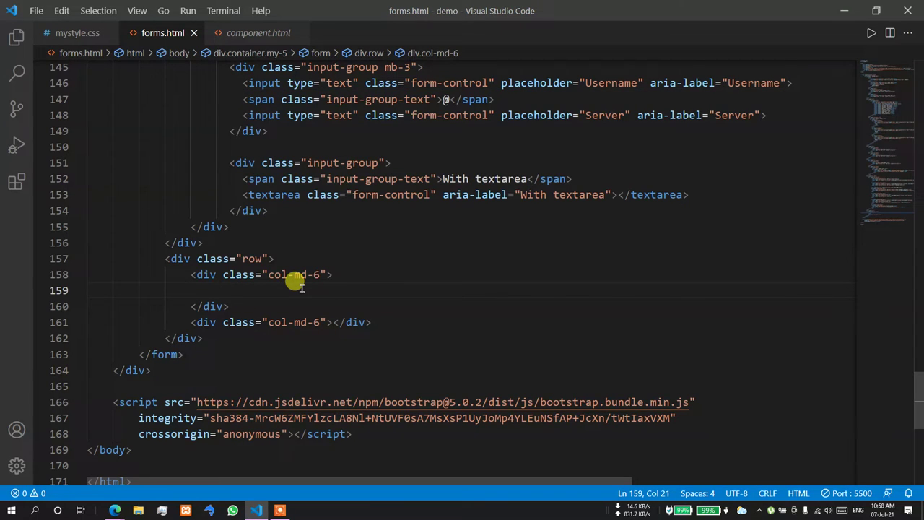
type("input:su")
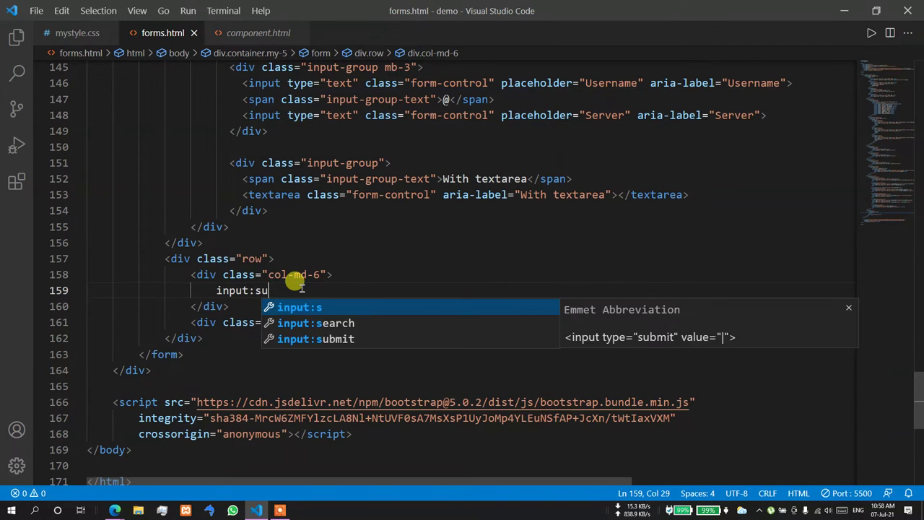
type("bmit")
key("Tab")
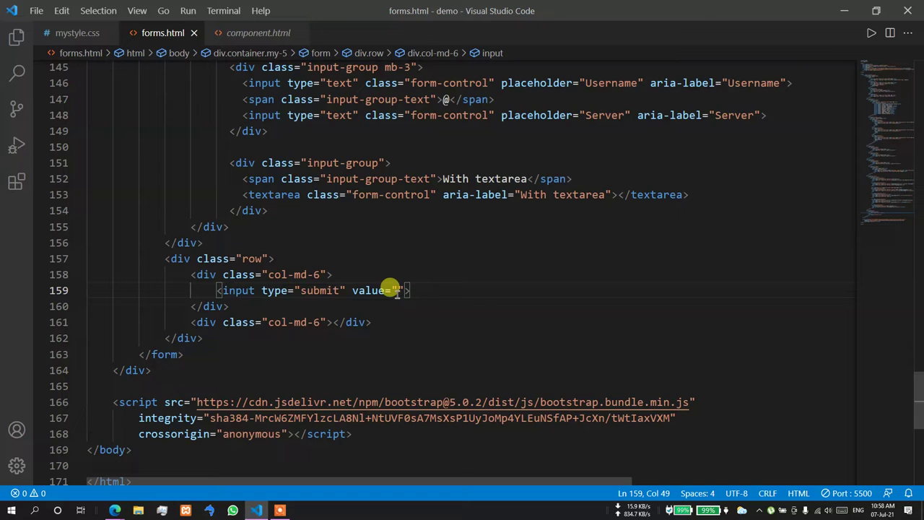
type("Submit Form")
key("Right")
type("btn-")
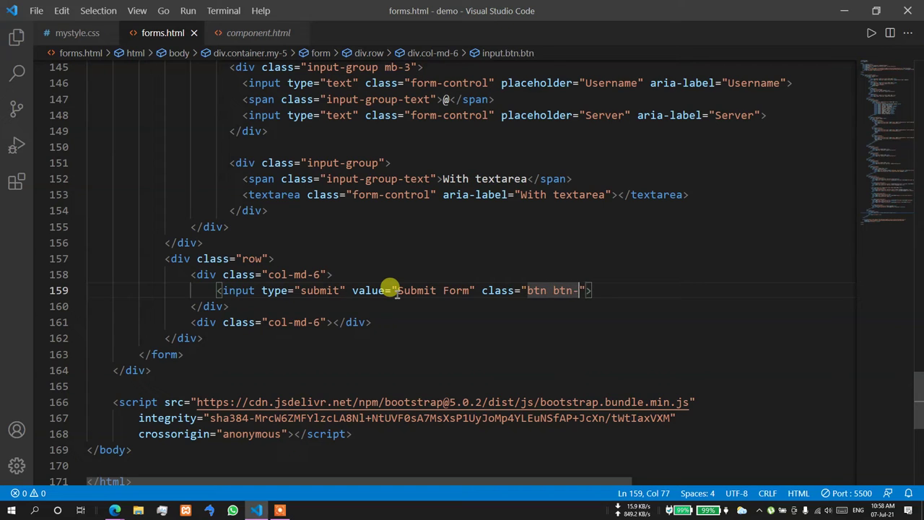
type("primary")
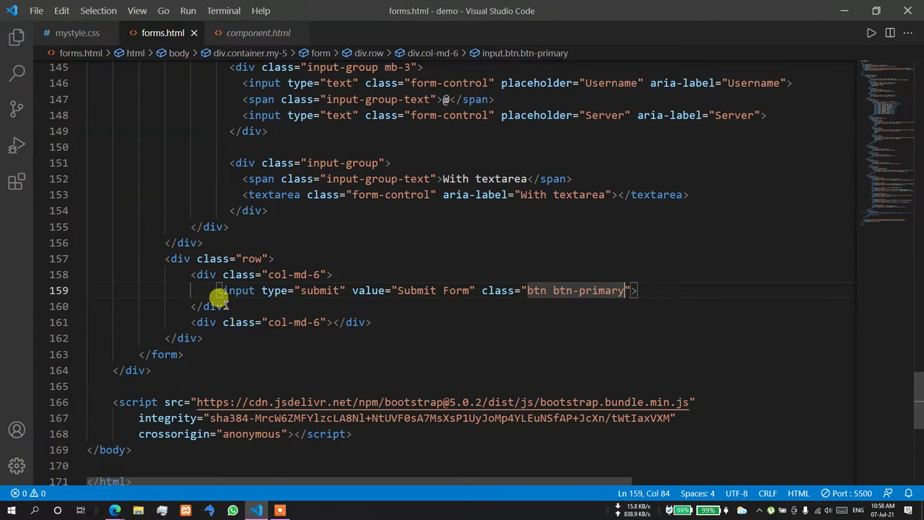
left_click_drag(216, 290, 635, 289)
key("ctrl+c")
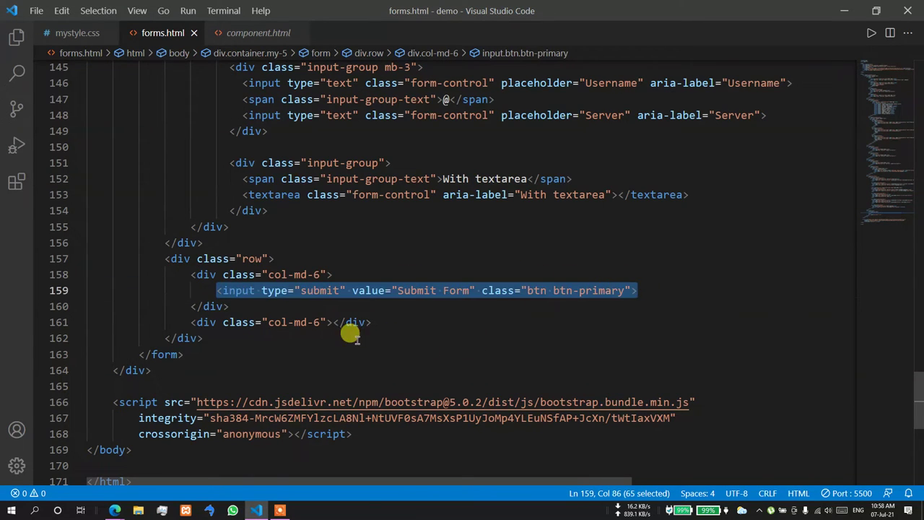
- Paste the copy into the second column as a reset input 'Reset Form' with btn-outline-secondary
left_click(330, 322)
key("Return")
key("ctrl+v")
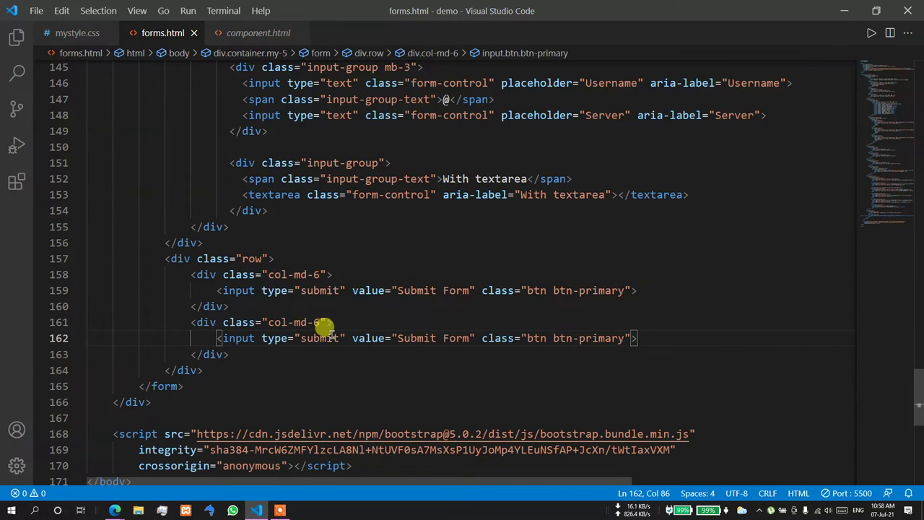
double_click(318, 337)
type("reset")
key("Escape")
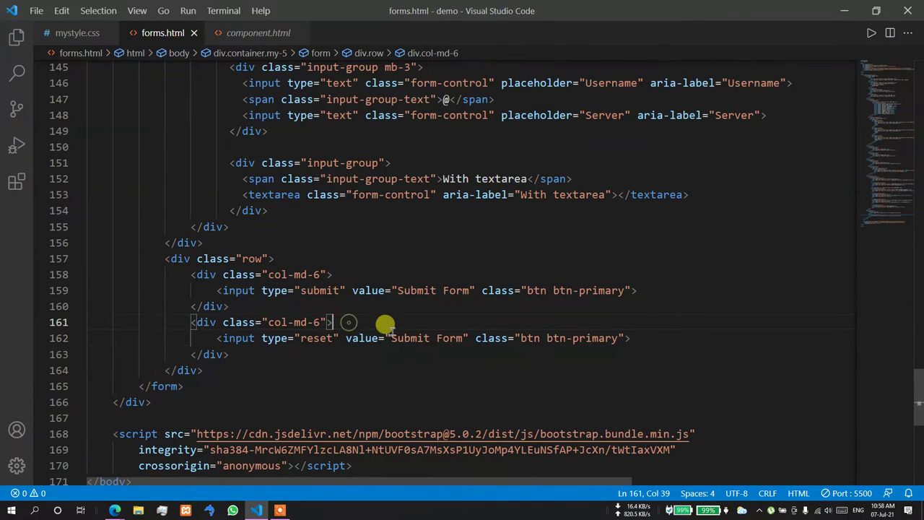
double_click(408, 337)
type("Reset")
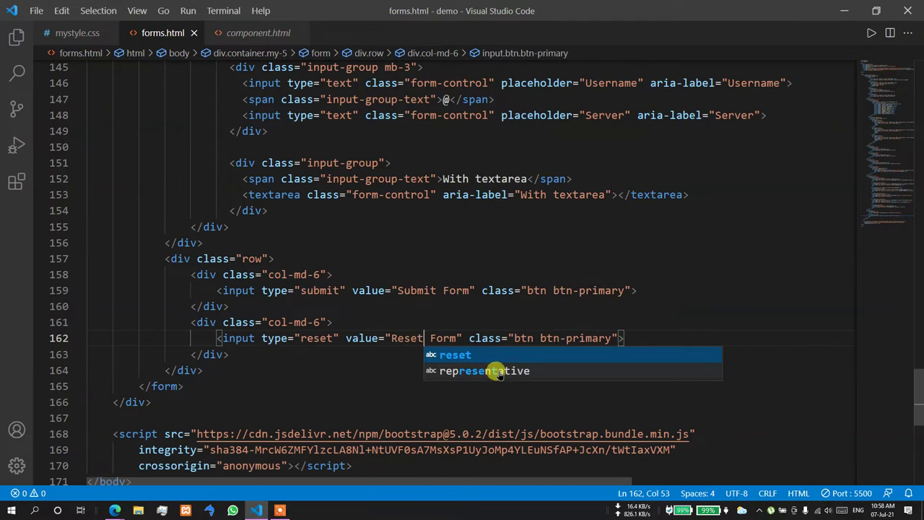
double_click(588, 337)
type("secondary")
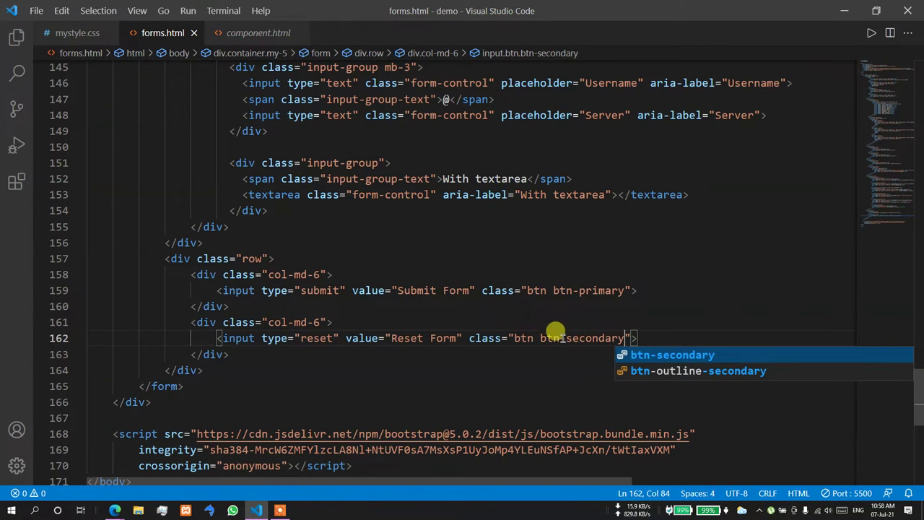
left_click(567, 339)
type("outline-")
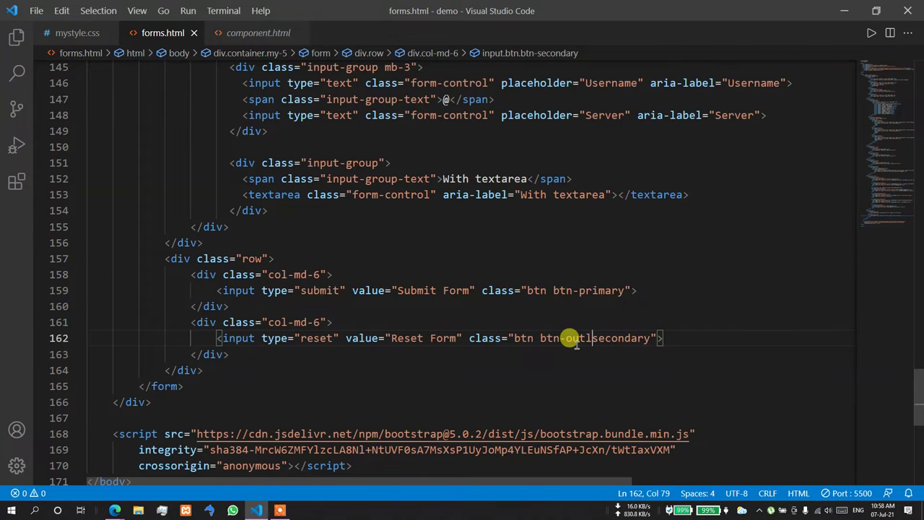
- Preview the form page in Edge to check the new Submit Form and Reset Form buttons
left_click(733, 275)
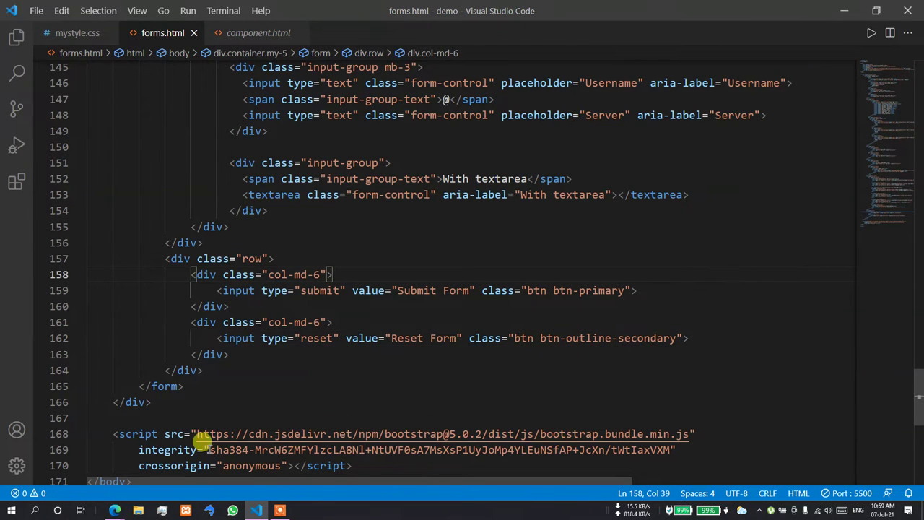
left_click(115, 509)
left_click(91, 460)
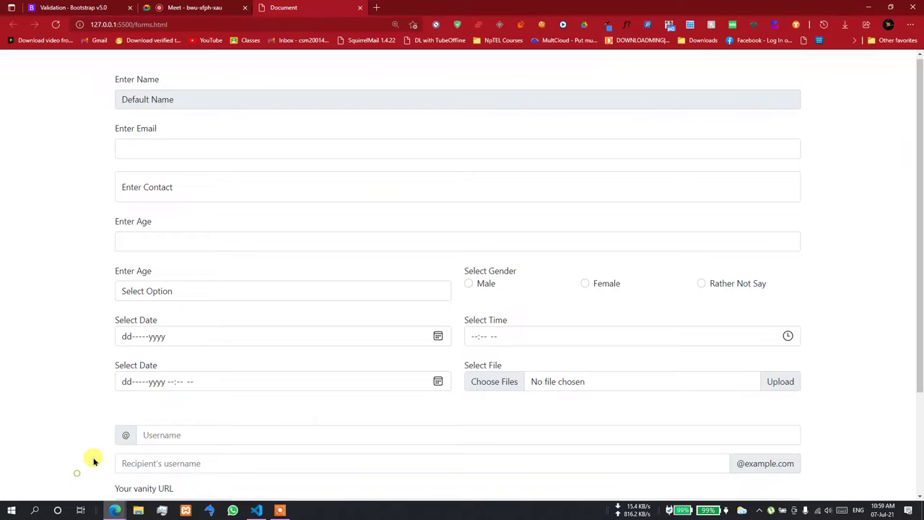
scroll(329, 257, "down", 2)
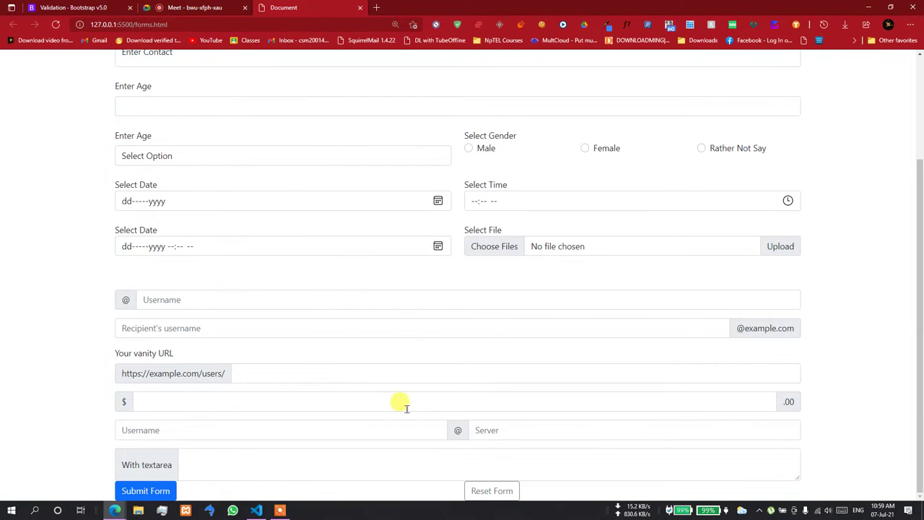
key("alt+Tab")
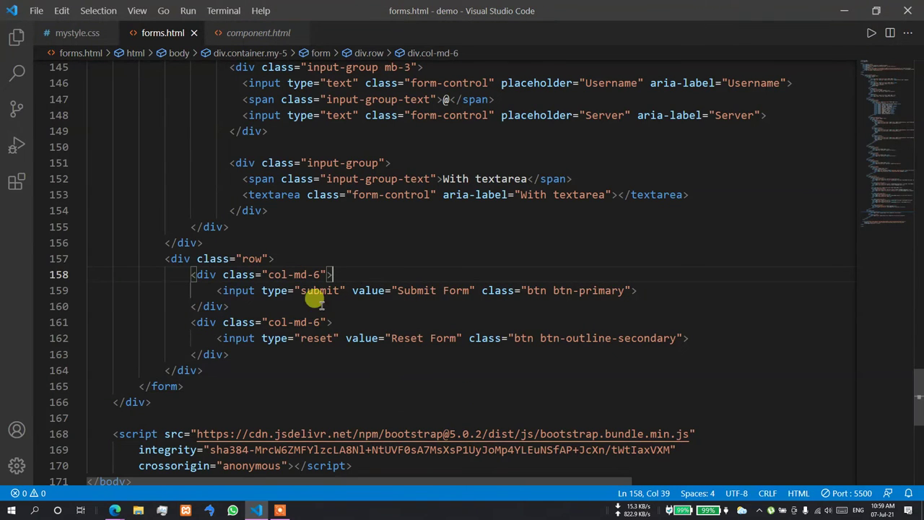
- Add my-5 to the button row's class and check the spacing in the browser preview
left_click(264, 259)
type("my-5")
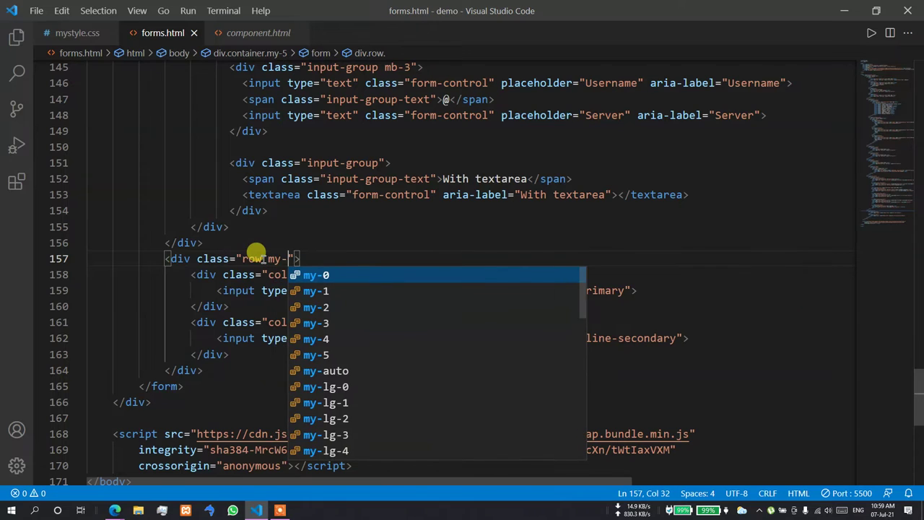
key("Escape")
key("alt+Tab")
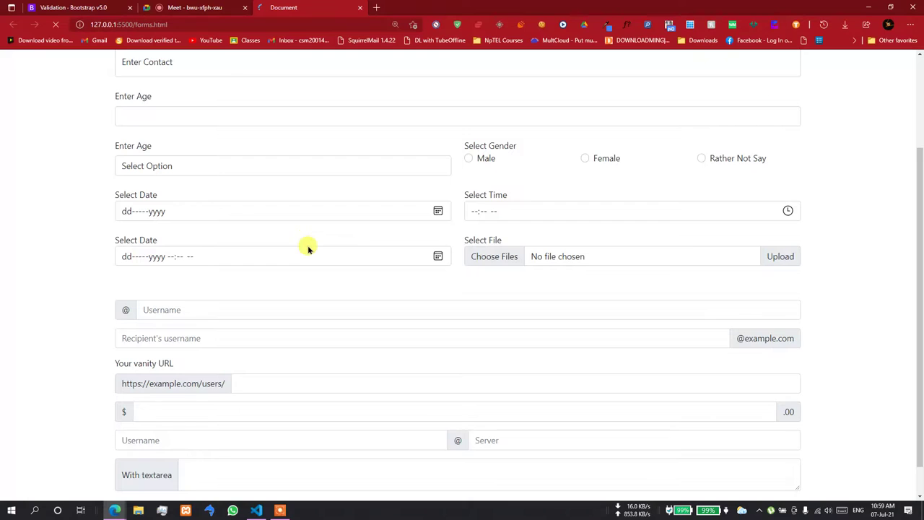
scroll(308, 260, "down", 1)
key("alt+Tab")
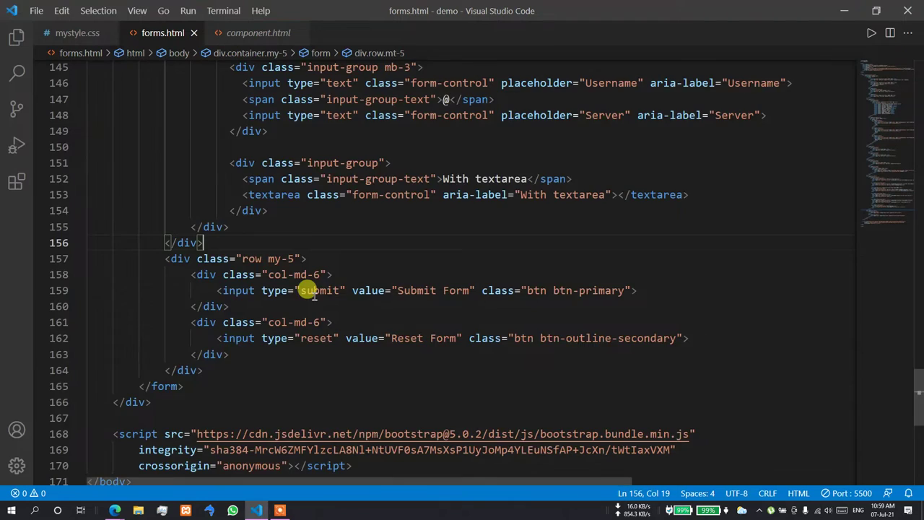
- Add pb-5 to the container's class, save forms.html, and view the padded buttons in Edge
scroll(308, 287, "up", 20)
scroll(308, 284, "up", 20)
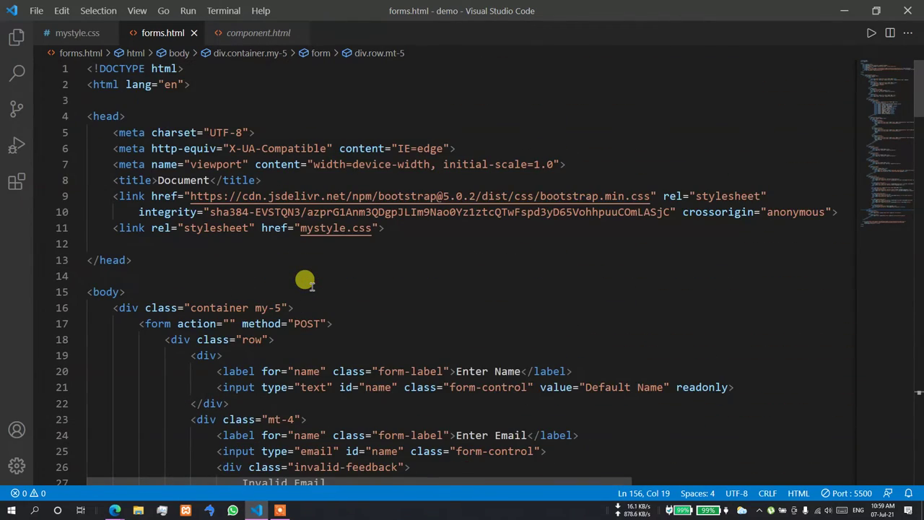
scroll(306, 282, "down", 2)
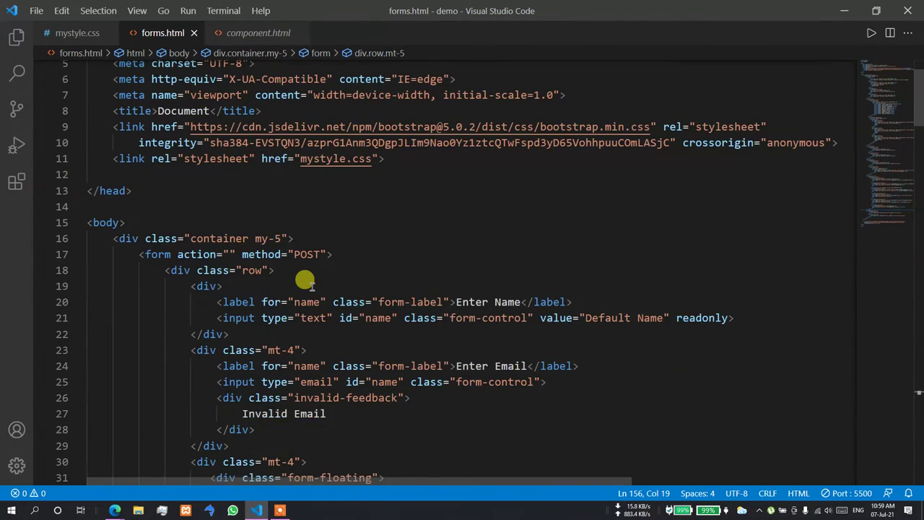
left_click(278, 233)
type("p")
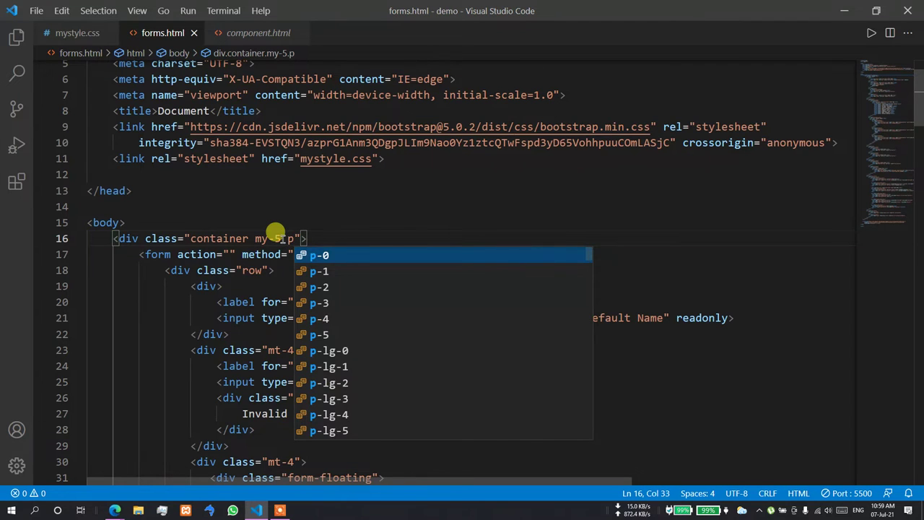
type("b-5")
key("ctrl+s")
key("alt+Tab")
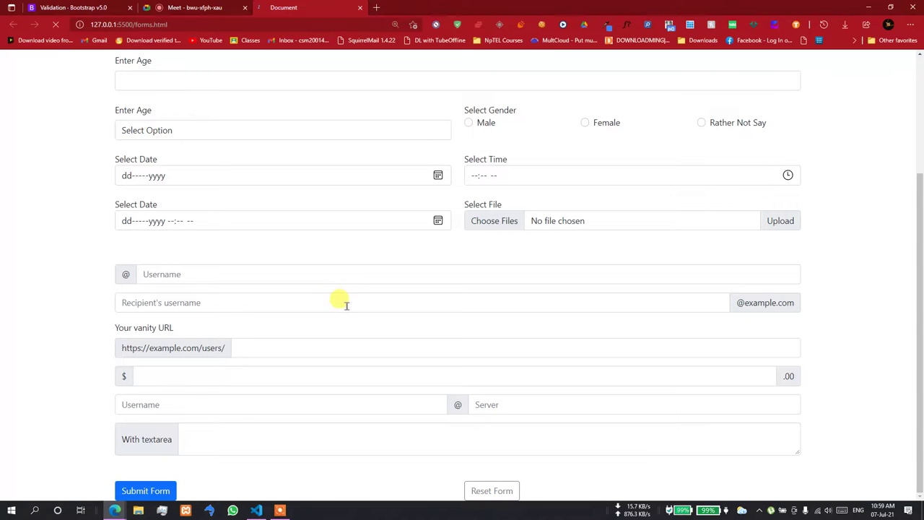
scroll(340, 301, "down", 2)
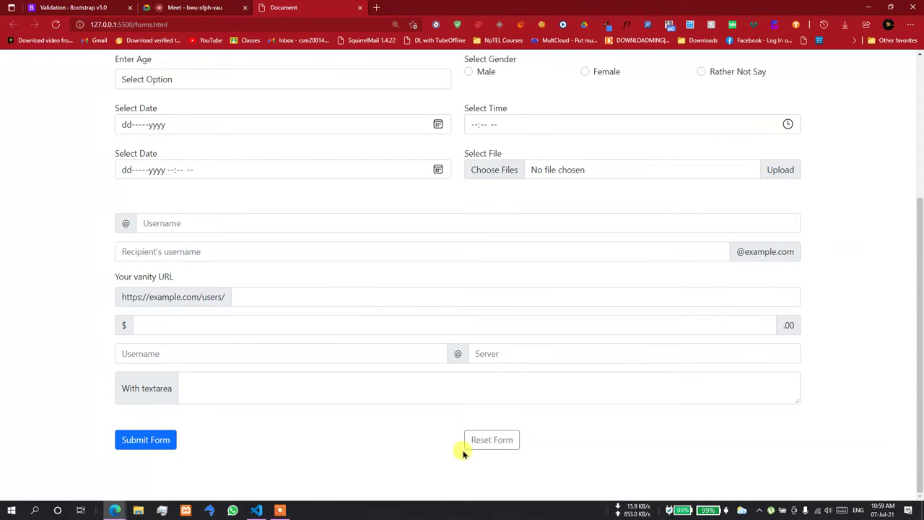
left_click(155, 444)
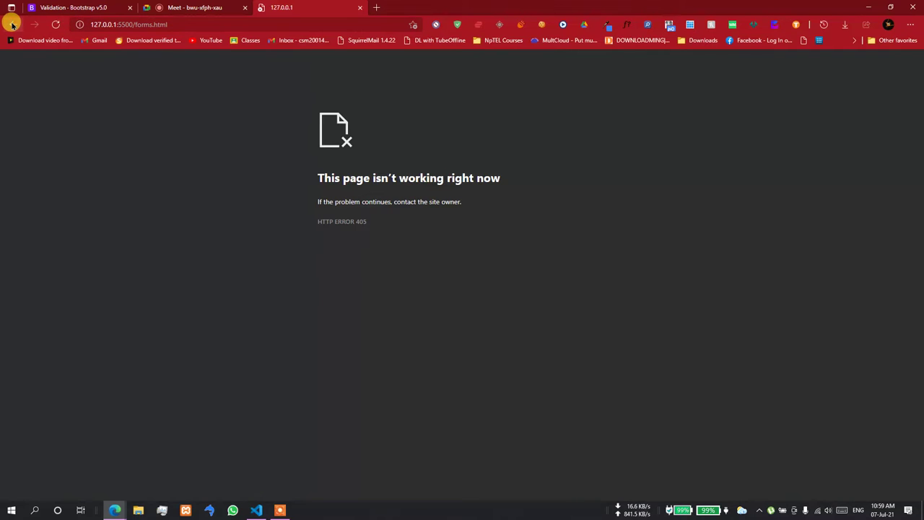
left_click(13, 24)
scroll(126, 239, "up", 3)
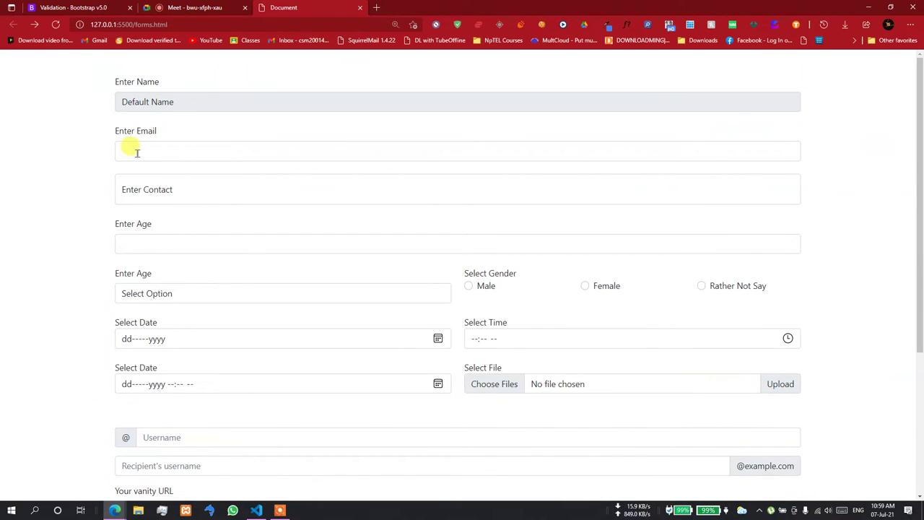
scroll(188, 282, "down", 3)
left_click(257, 510)
scroll(258, 330, "down", 1)
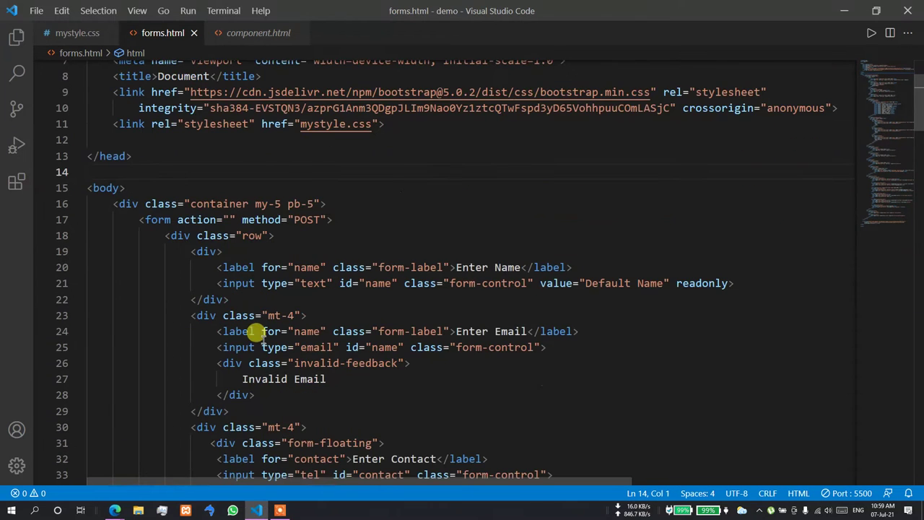
left_click(228, 219)
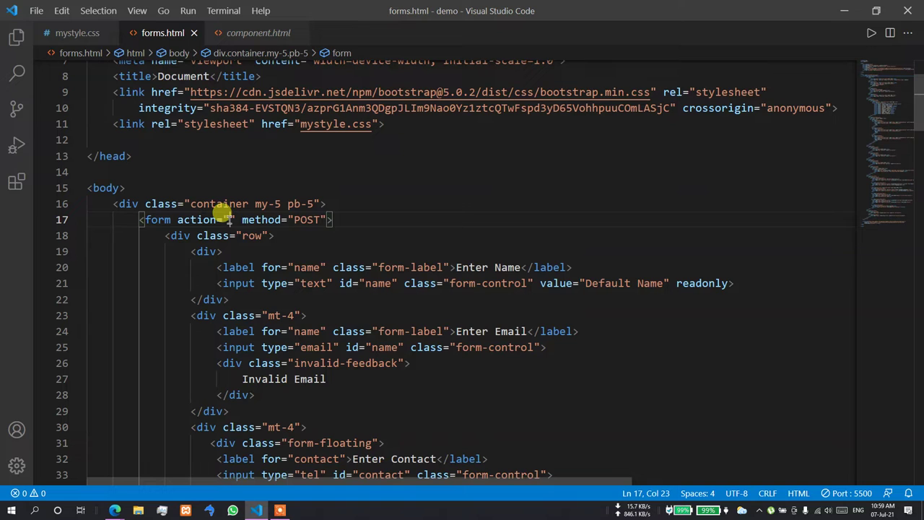
key("alt+Tab")
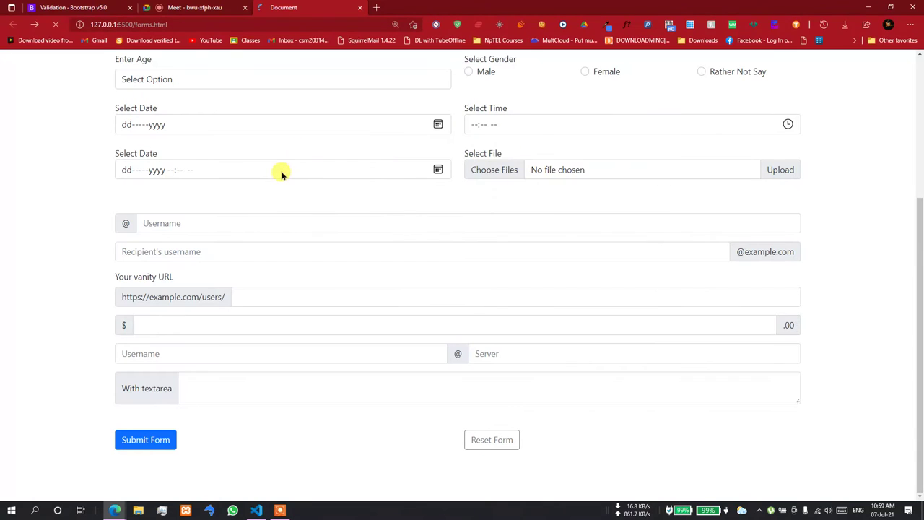
left_click(130, 440)
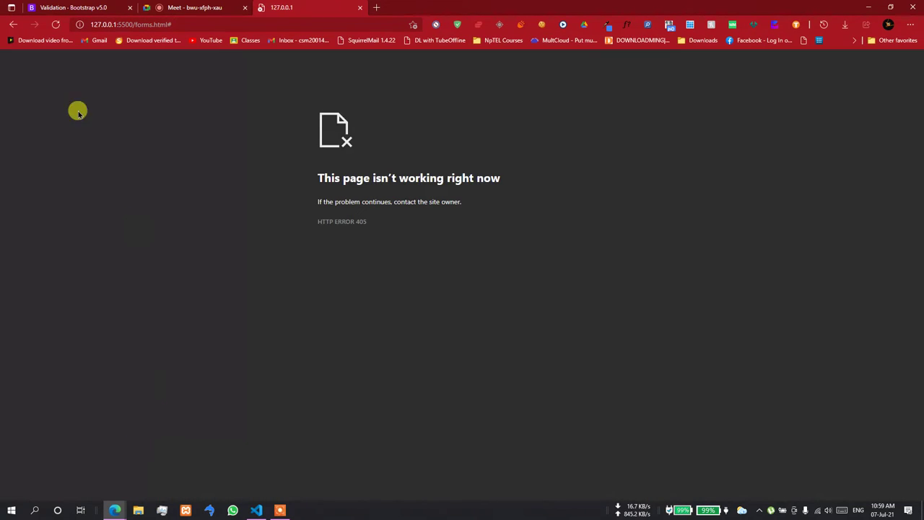
left_click(14, 25)
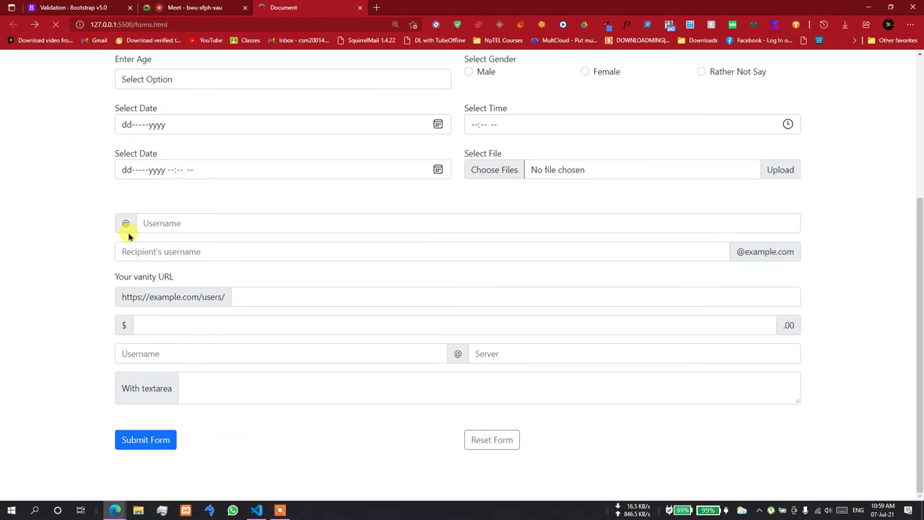
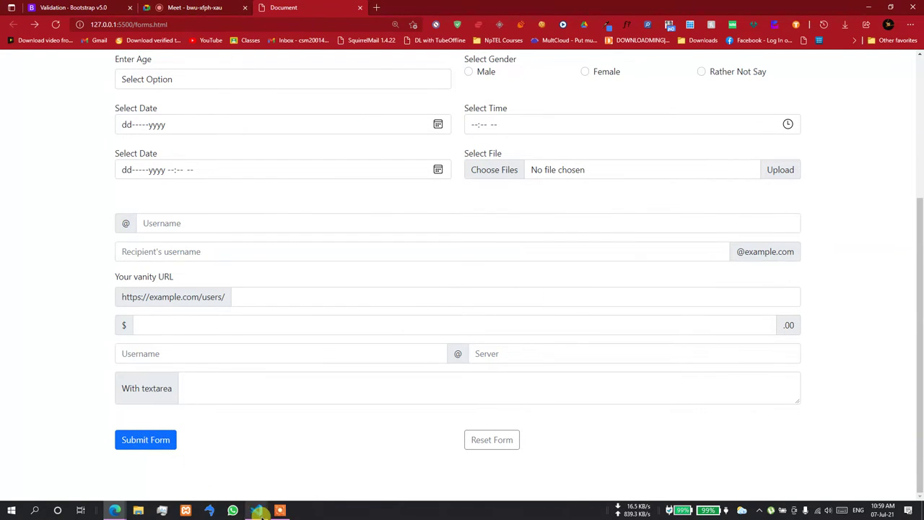
- Check the form tag in forms.html, then fill the Email and Contact fields on the rendered form
left_click(256, 511)
left_click_drag(142, 220, 344, 220)
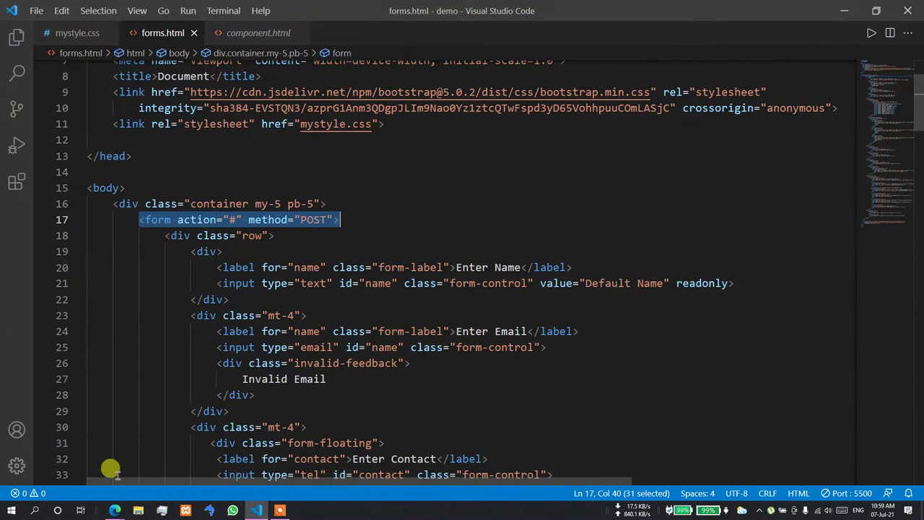
left_click(114, 510)
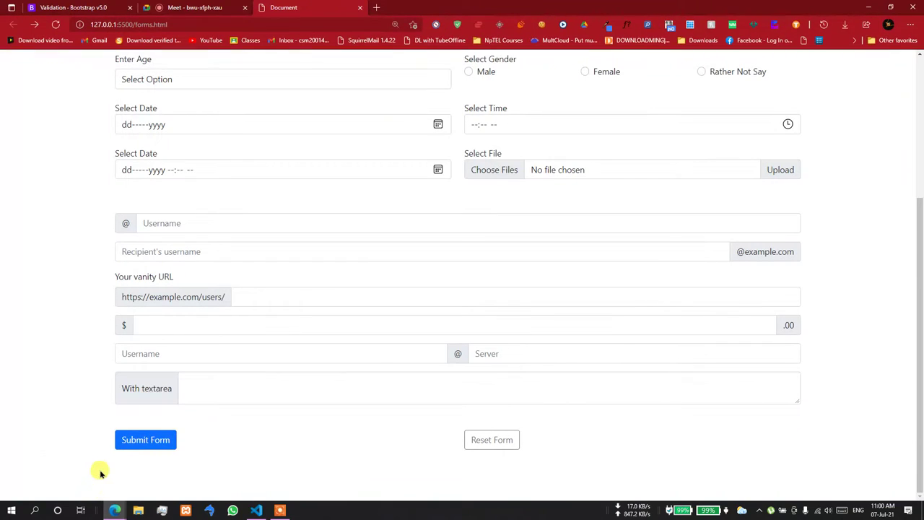
scroll(352, 397, "up", 3)
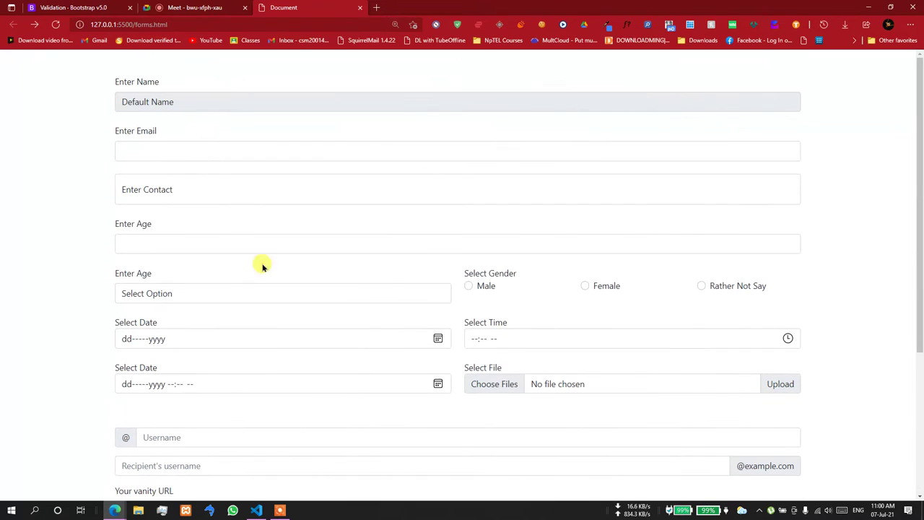
left_click(198, 151)
type("sfsdfsd")
left_click(170, 185)
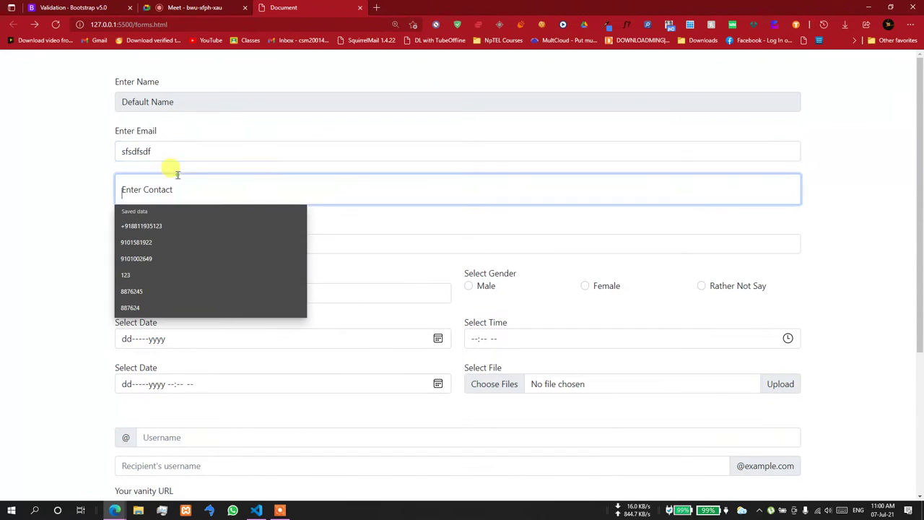
left_click(159, 227)
- Set Age to 7, gender to Male and the option to 'Rerum, perspiciatis.'
left_click(153, 245)
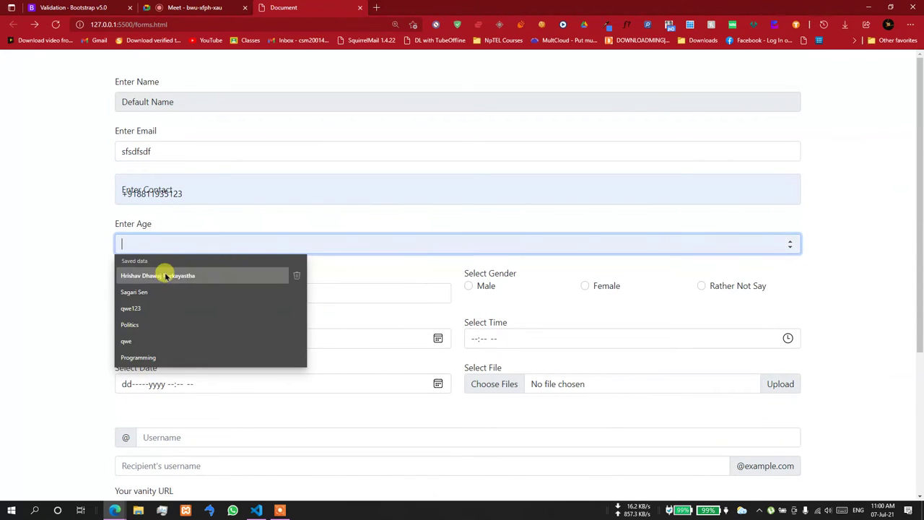
key("Escape")
left_click(790, 242)
left_click(790, 242)
left_click(790, 241)
left_click(790, 242)
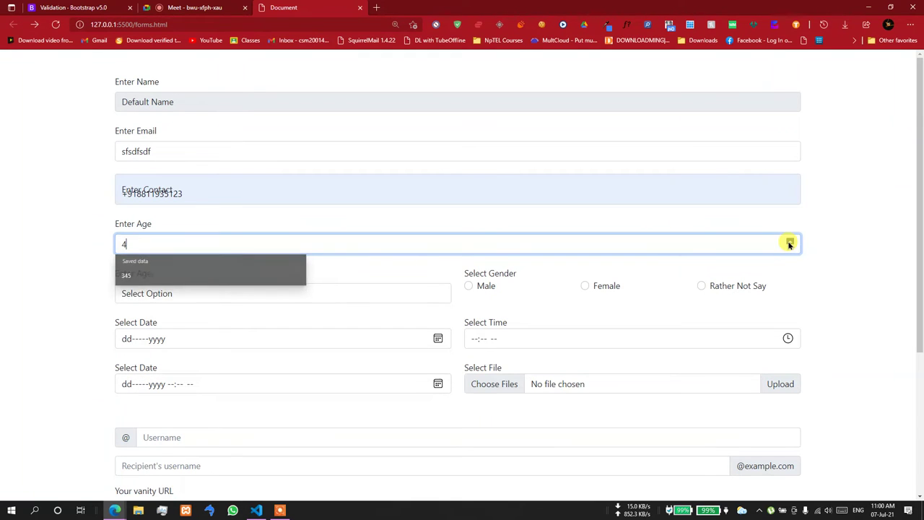
left_click(790, 242)
left_click(790, 241)
left_click(790, 241)
left_click(457, 297)
left_click(422, 296)
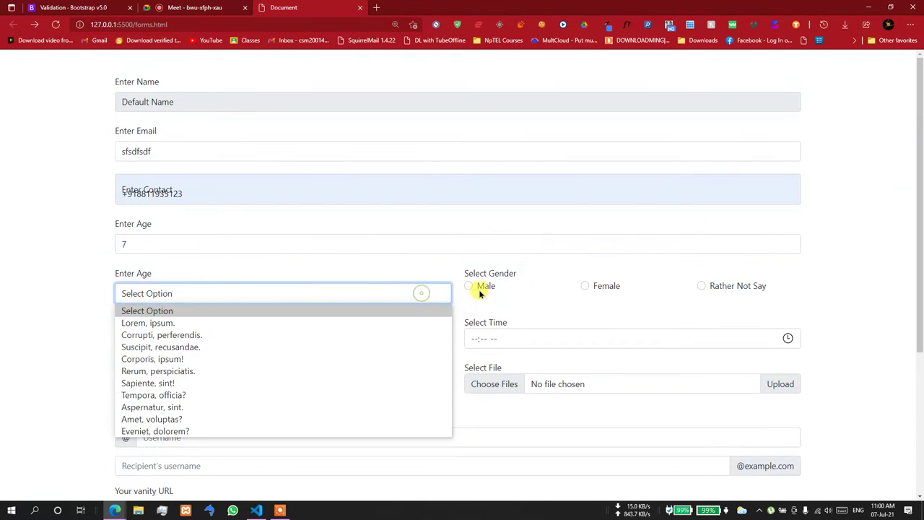
left_click(469, 286)
left_click(320, 302)
left_click(268, 373)
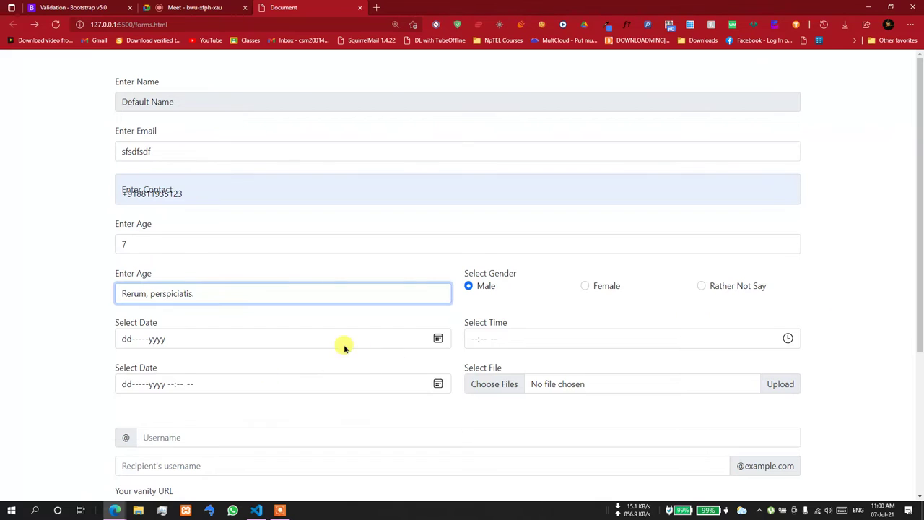
- Set the date to 15-Jul-2021, time to 11:04 AM, and date-time to 19 July 2021 02:03 AM
left_click(342, 338)
left_click(437, 338)
left_click(187, 426)
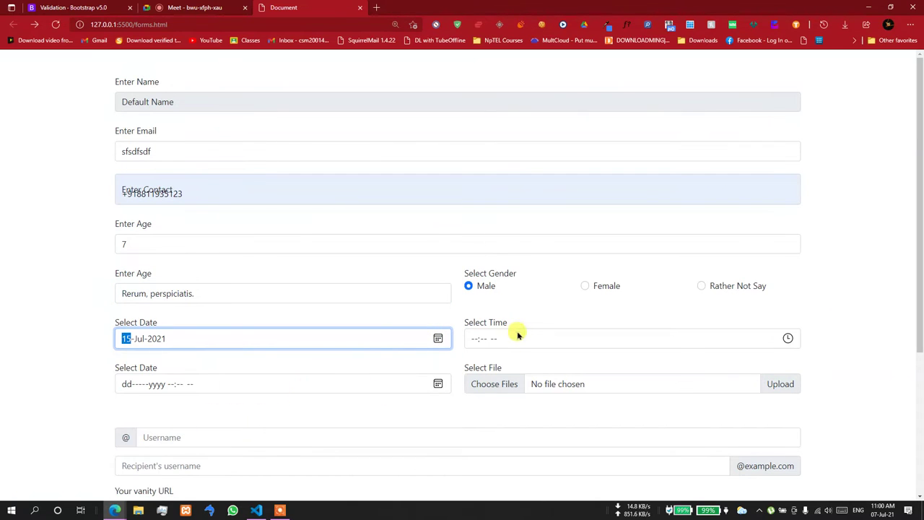
left_click(516, 336)
left_click(787, 338)
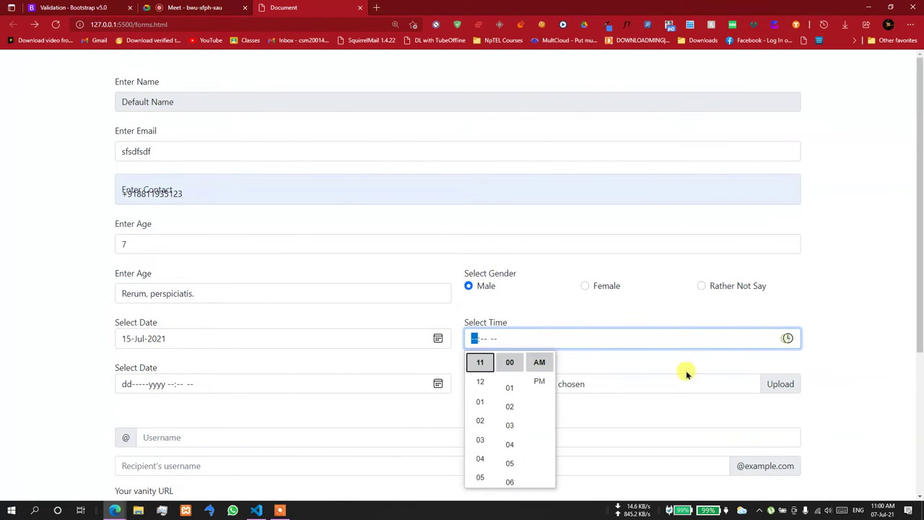
left_click(509, 442)
left_click(167, 388)
left_click(228, 383)
left_click(438, 383)
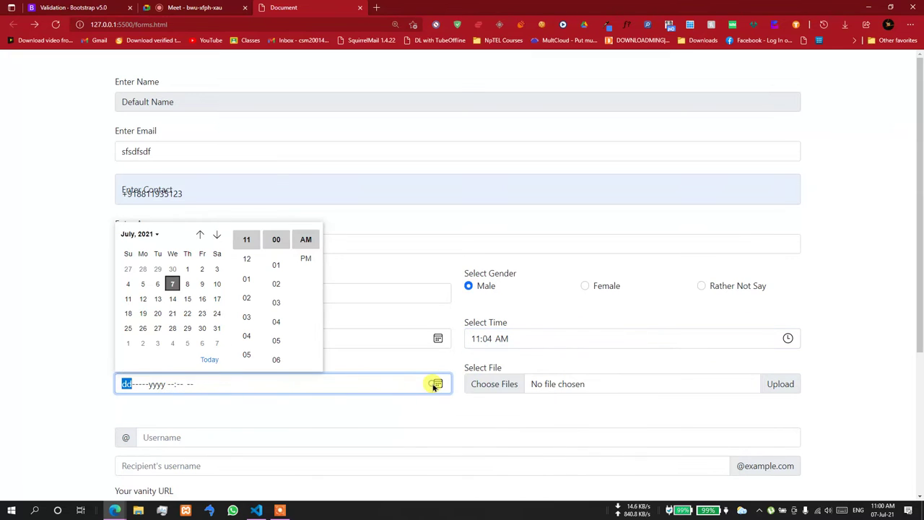
left_click(143, 313)
left_click(278, 304)
left_click(249, 297)
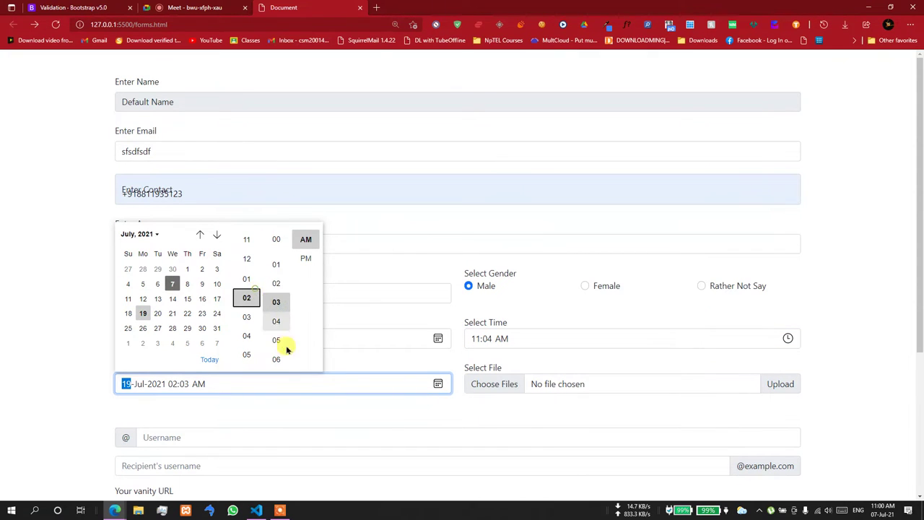
- Attach Screenshot (130).png in the Select File field, showing all file types
left_click(656, 375)
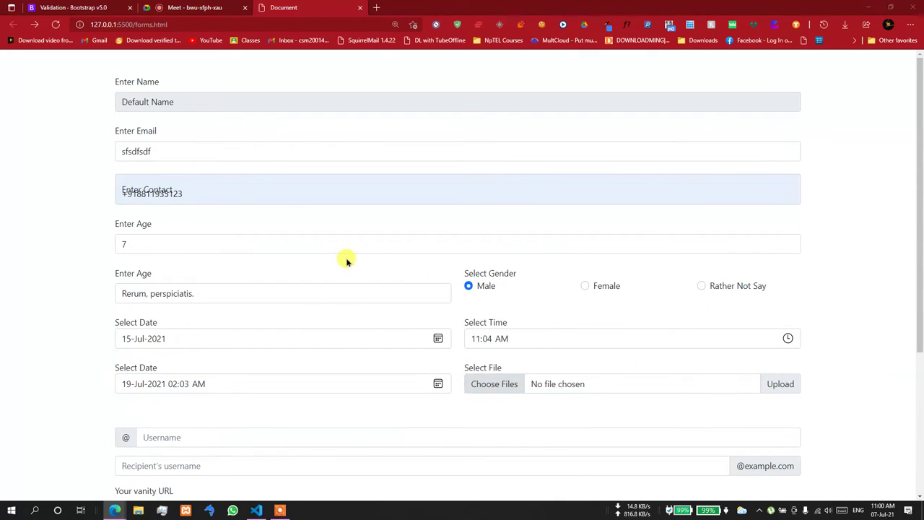
left_click(423, 230)
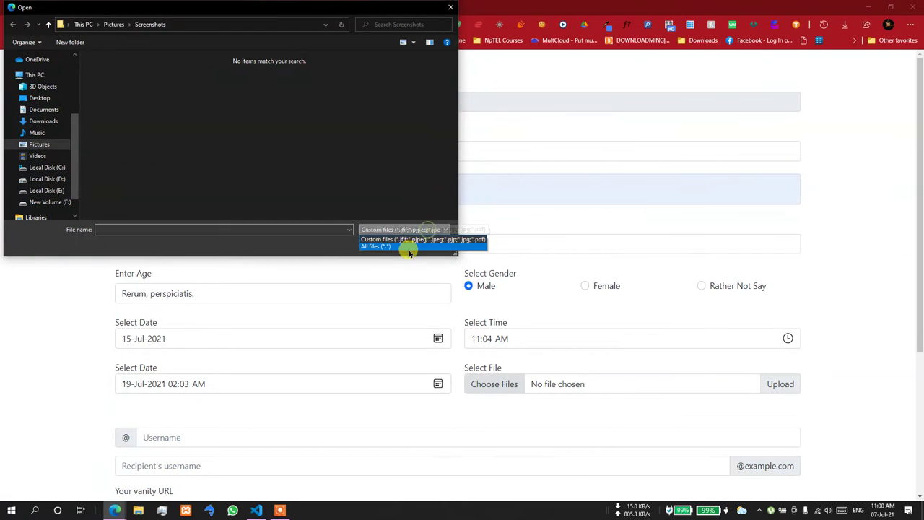
left_click(406, 248)
double_click(165, 99)
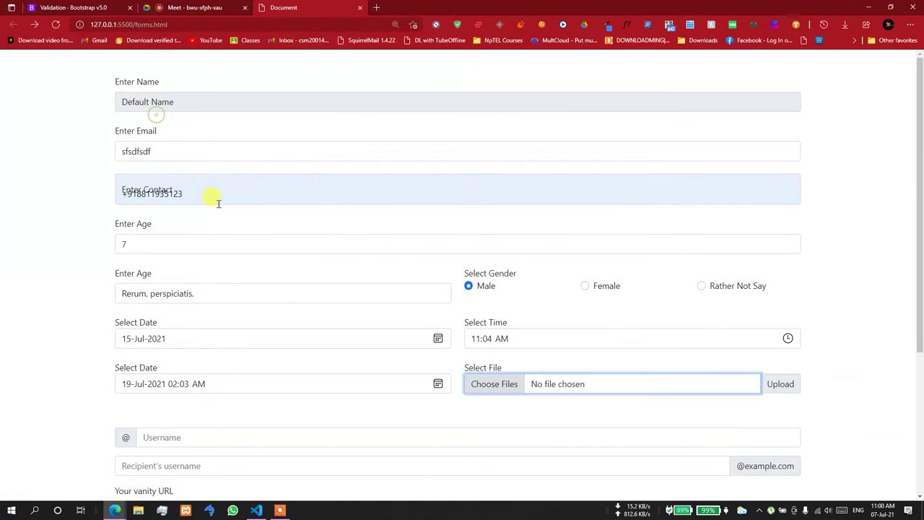
- Fill the username, recipient, vanity URL, amount, server and textarea fields with sample text
scroll(458, 379, "down", 3)
left_click(165, 223)
type("efsdf")
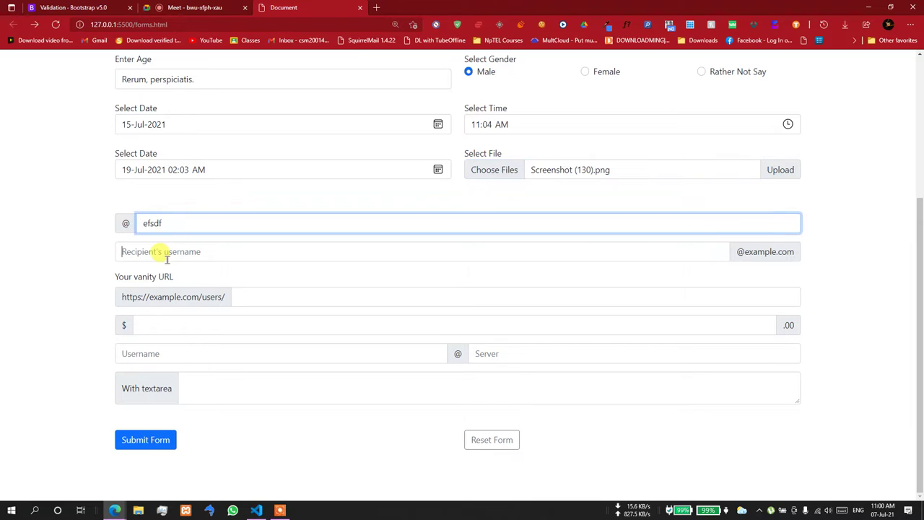
left_click(161, 252)
type("sdfsdf")
left_click(267, 303)
type("sdfsdf")
left_click(204, 325)
type("sdfs")
left_click(190, 348)
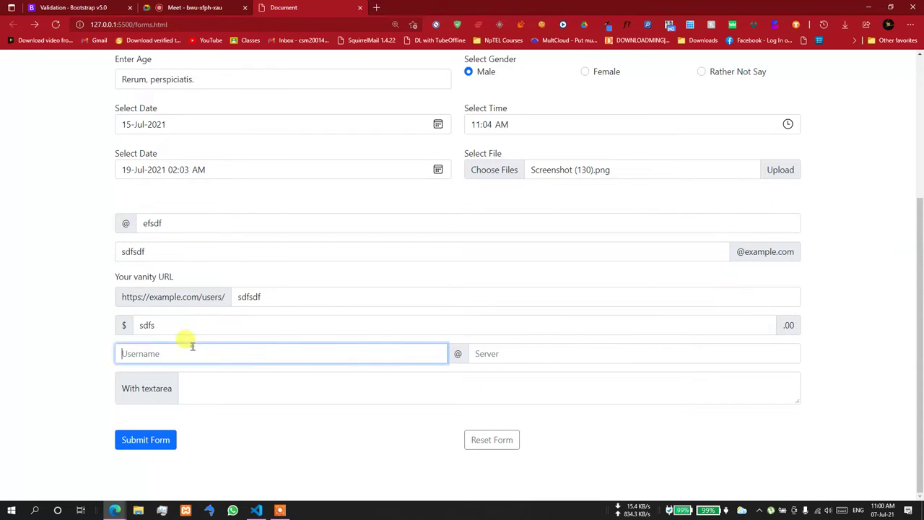
type("sdfs")
left_click(512, 359)
type("sdfsd")
left_click(381, 386)
type("sdfsdfsfs")
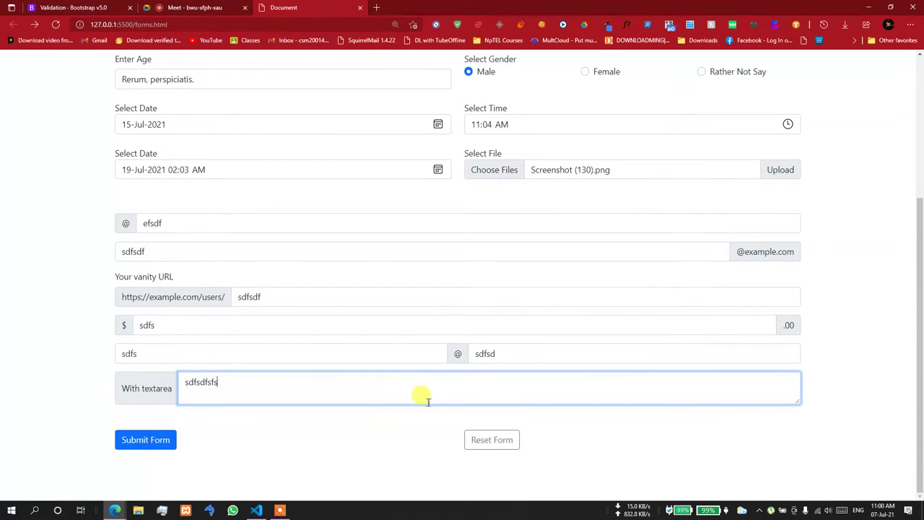
- Reset the form to its defaults and go back to forms.html in the editor
left_click(485, 443)
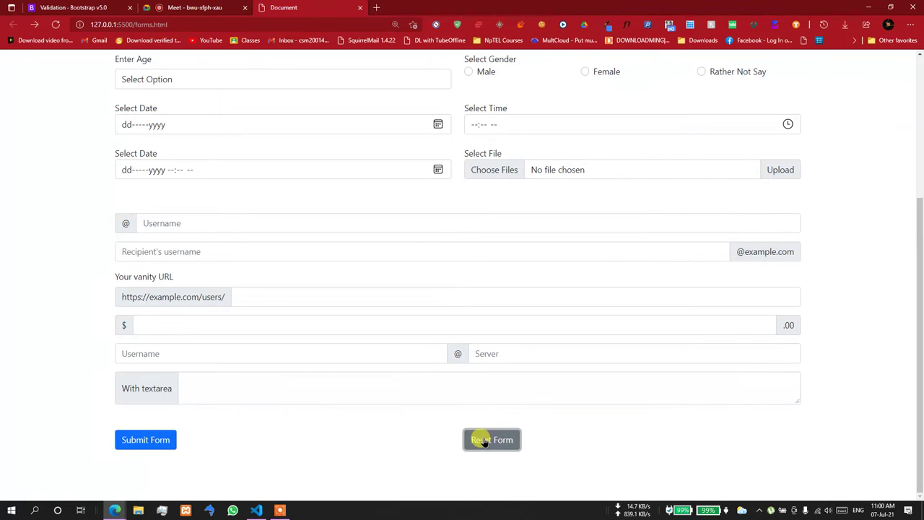
scroll(482, 439, "up", 3)
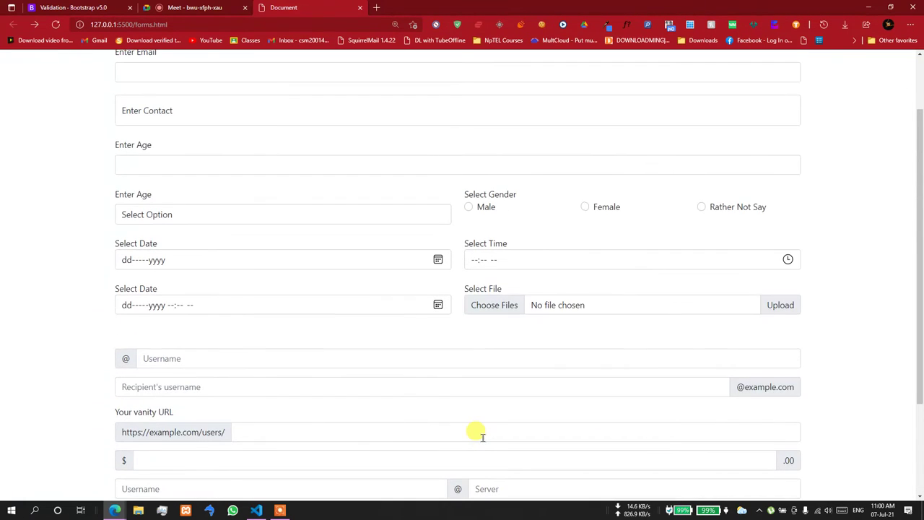
scroll(481, 437, "down", 3)
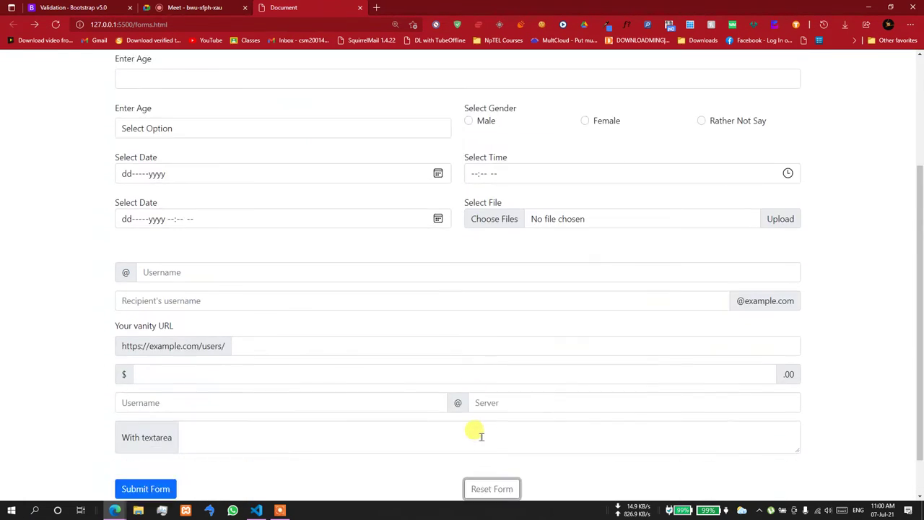
scroll(482, 441, "up", 3)
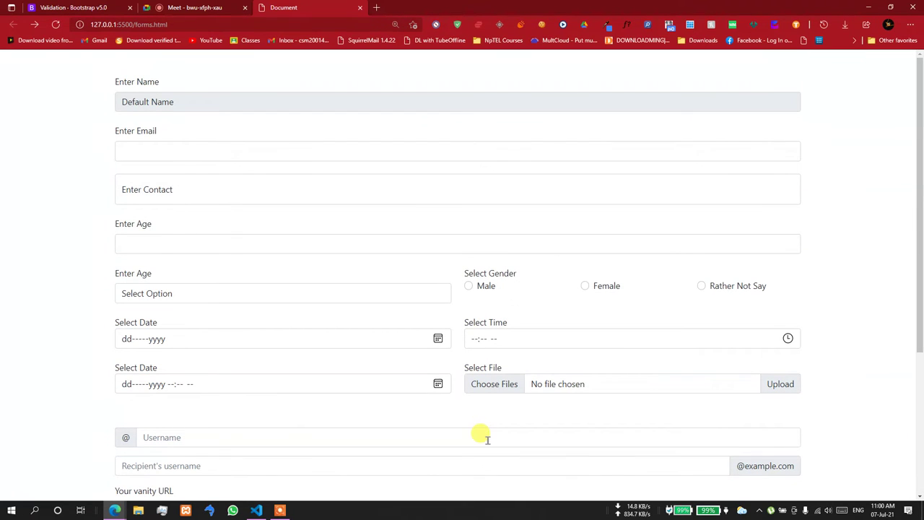
scroll(482, 437, "down", 3)
left_click(257, 511)
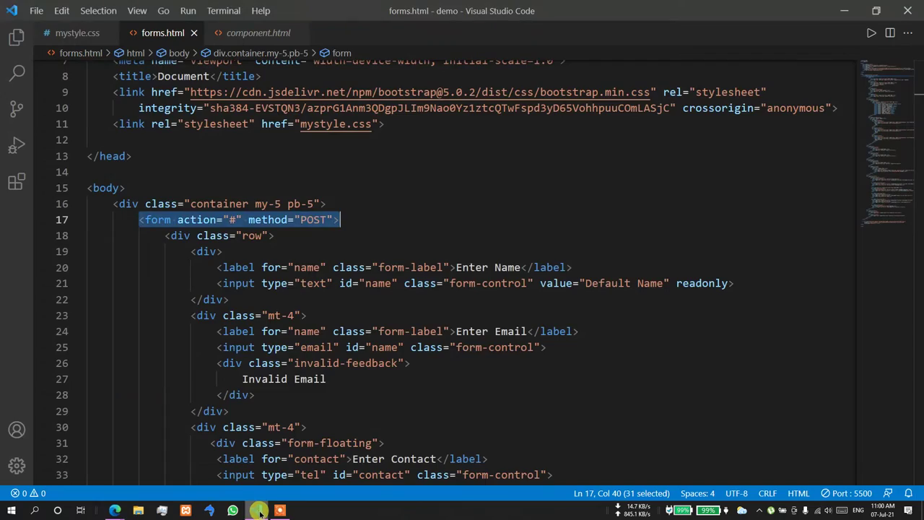
scroll(268, 351, "down", 15)
scroll(289, 346, "down", 20)
- Duplicate the Submit/Reset button row (lines 157–164) below the original
left_click(279, 309)
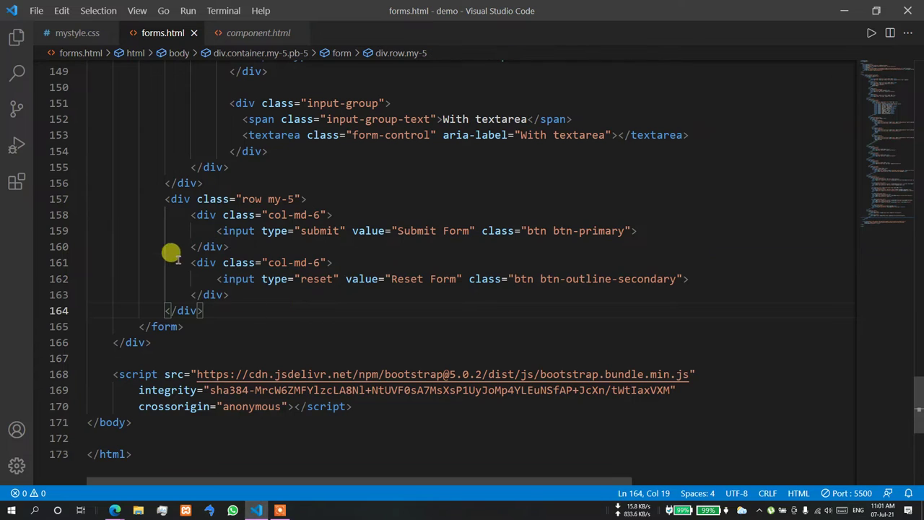
key("Return")
type("div")
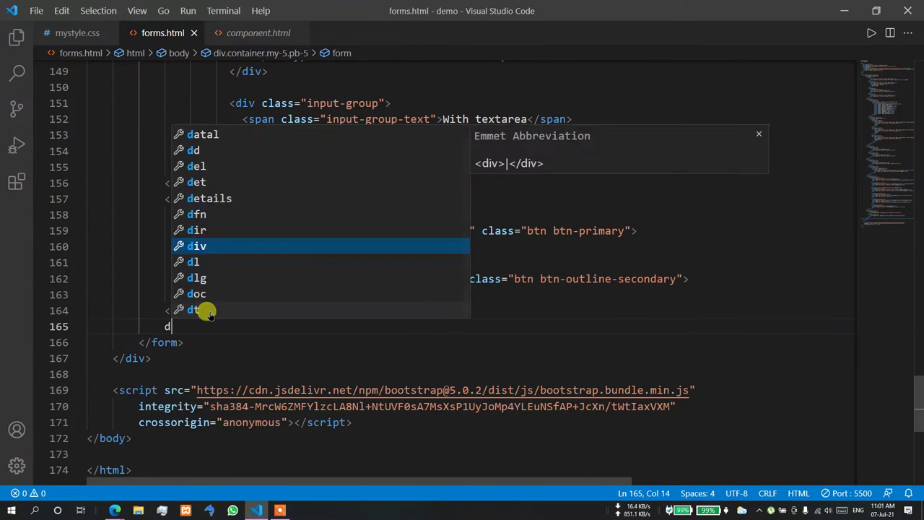
key("BackSpace")
key("BackSpace")
key("BackSpace")
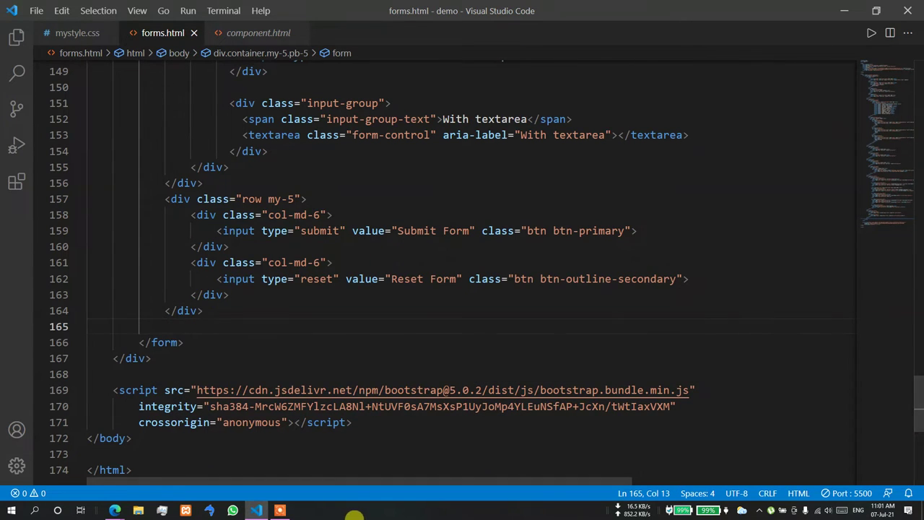
left_click(171, 199)
left_click_drag(167, 199, 200, 295)
left_click(200, 295)
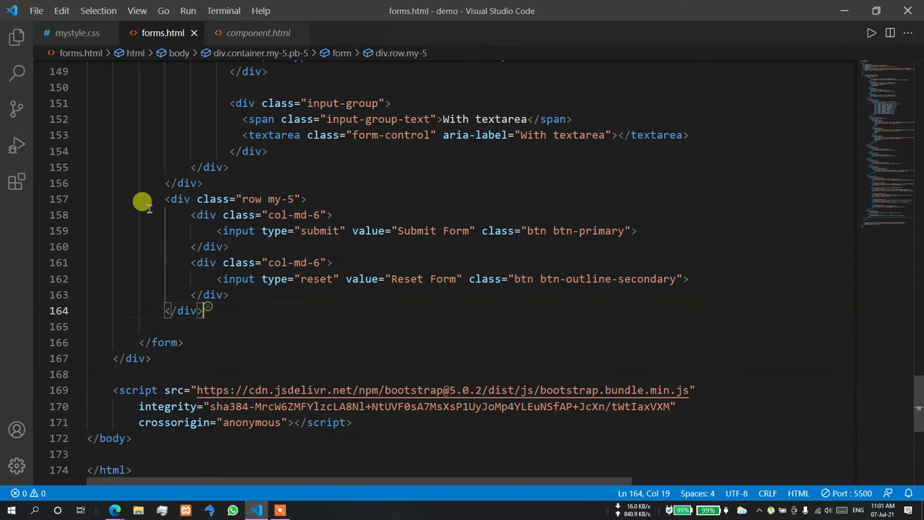
left_click_drag(157, 199, 210, 309)
key("ctrl+c")
left_click(177, 325)
key("ctrl+v")
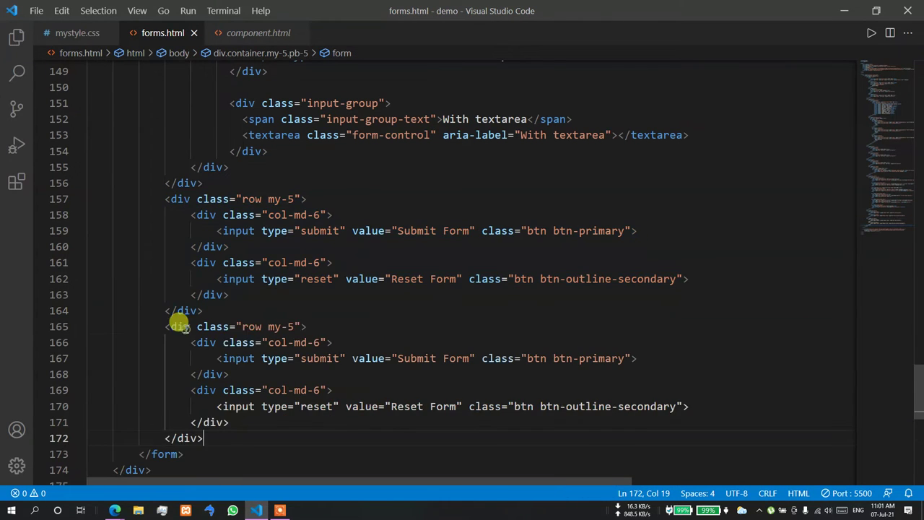
- Delete the Reset column in the copy and widen the remaining column to col-md-12
left_click_drag(190, 386, 228, 422)
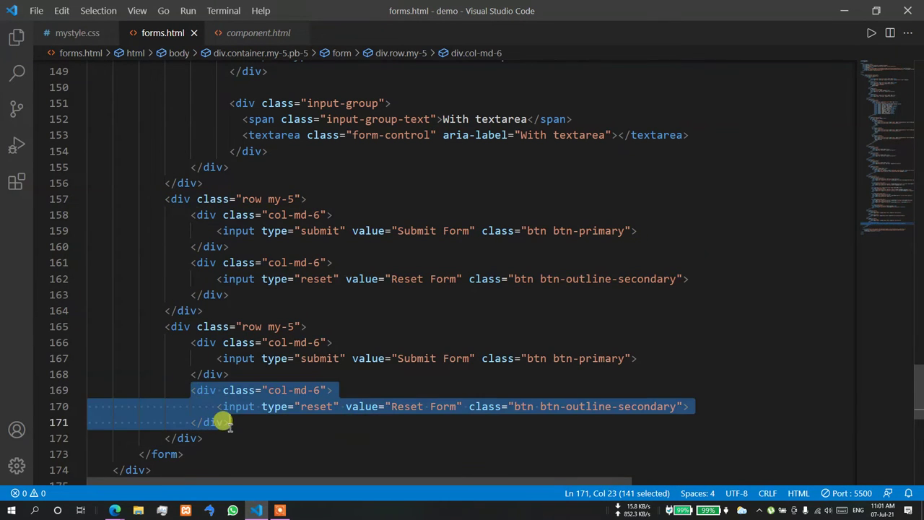
key("BackSpace")
key("BackSpace")
left_click(317, 342)
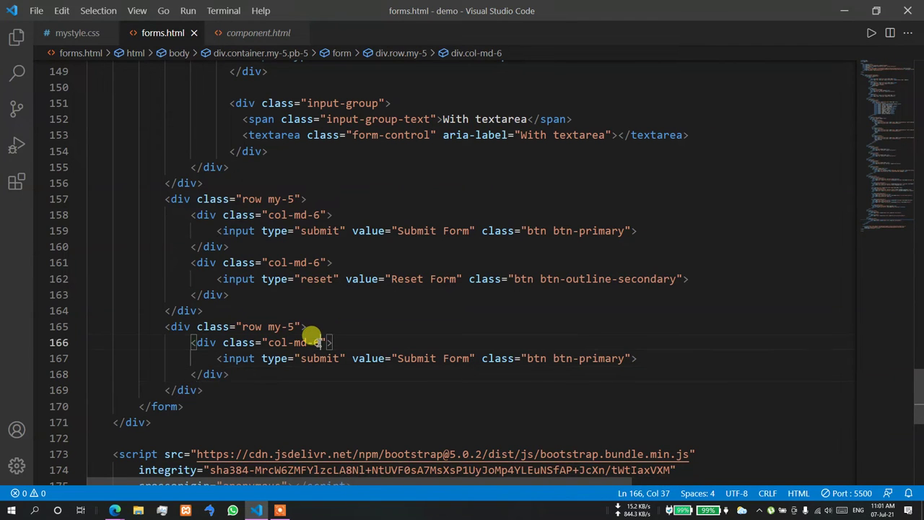
type("12")
- Turn the input into a btn-success link reading 'Sign up With Your Account'
double_click(241, 358)
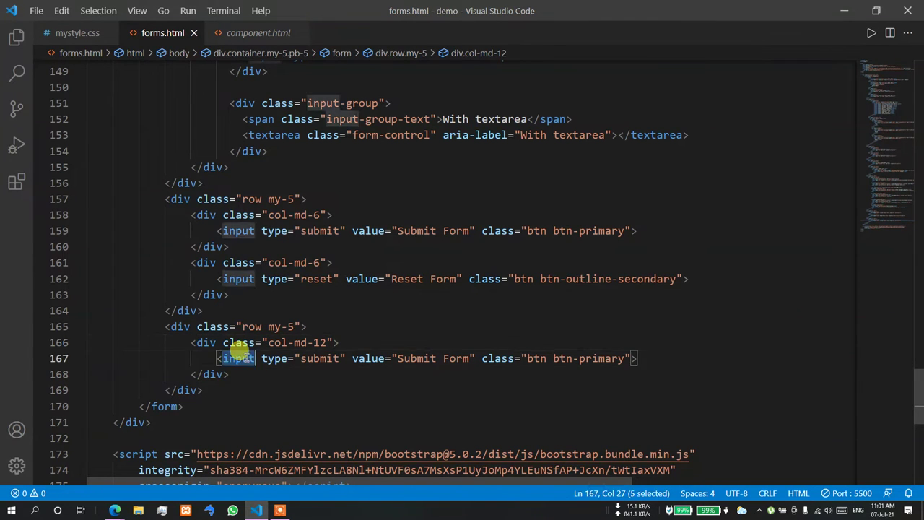
type("a")
left_click_drag(319, 358, 450, 358)
key("Down")
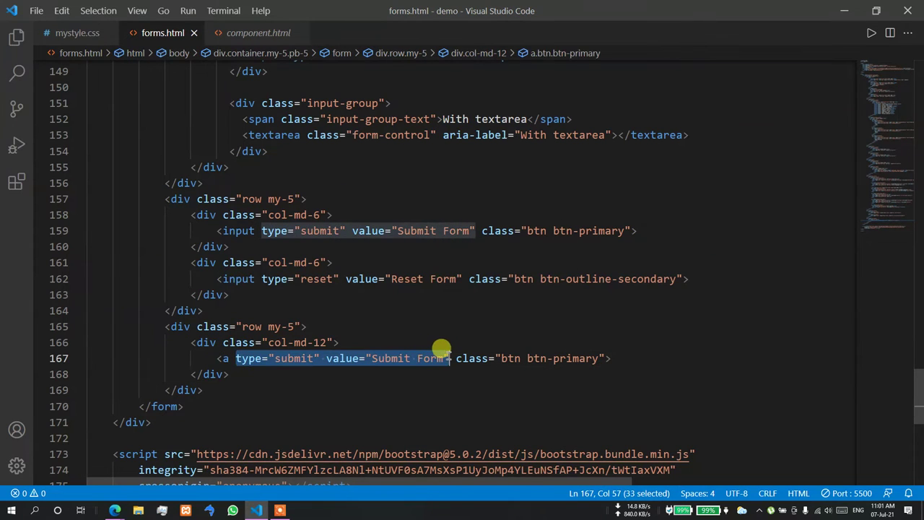
key("BackSpace")
double_click(361, 351)
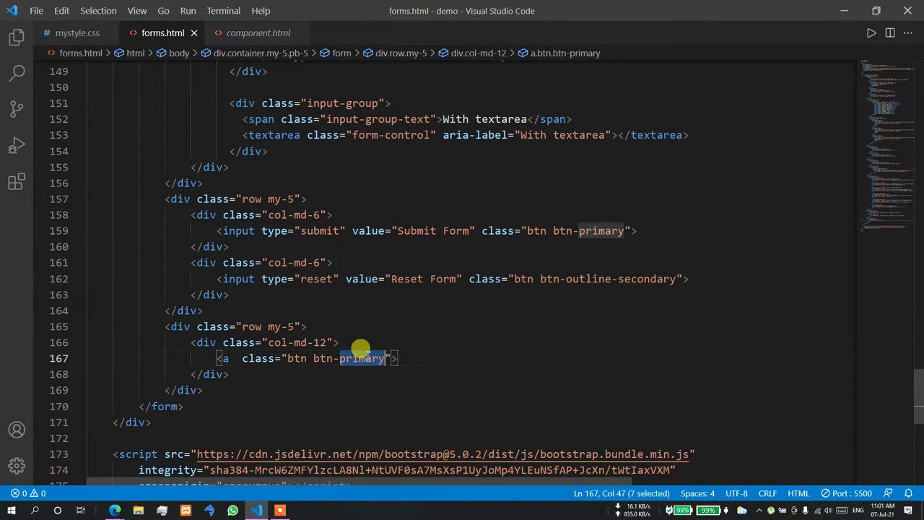
key("BackSpace")
type("success")
left_click(402, 353)
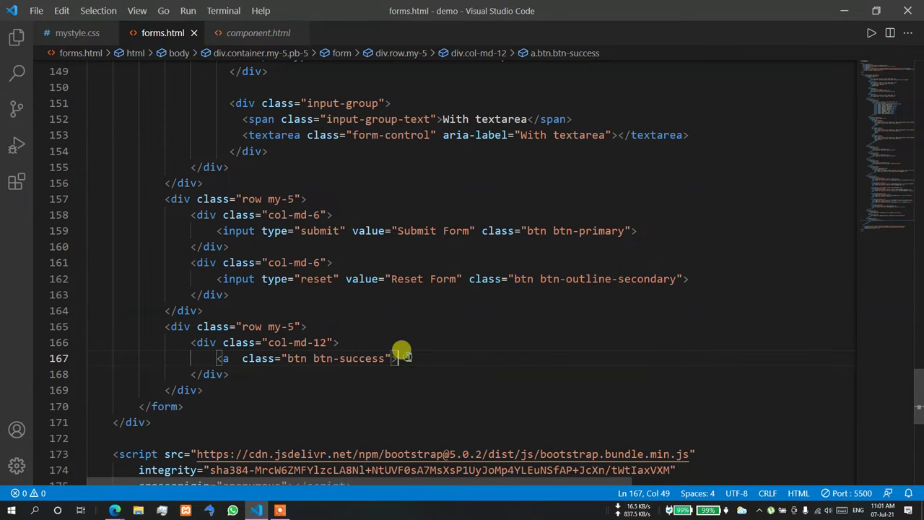
type("</")
type("Sign ")
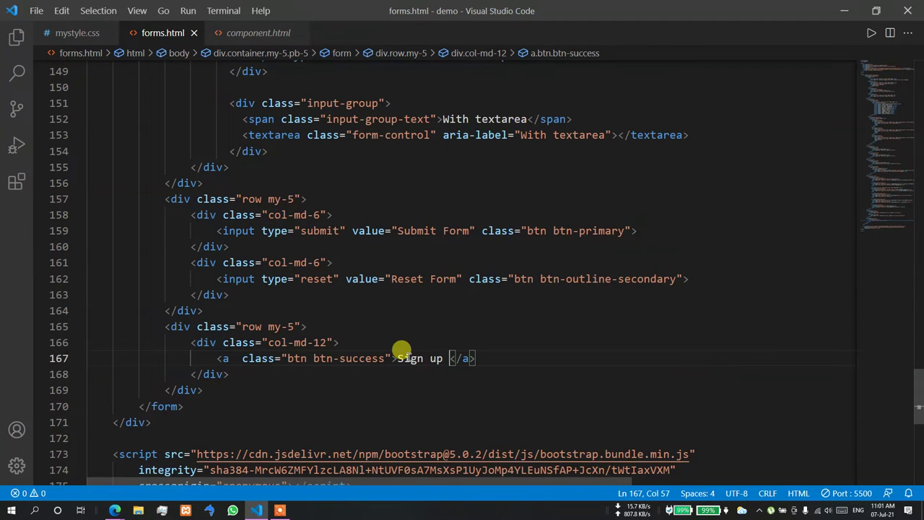
type("up With YOut")
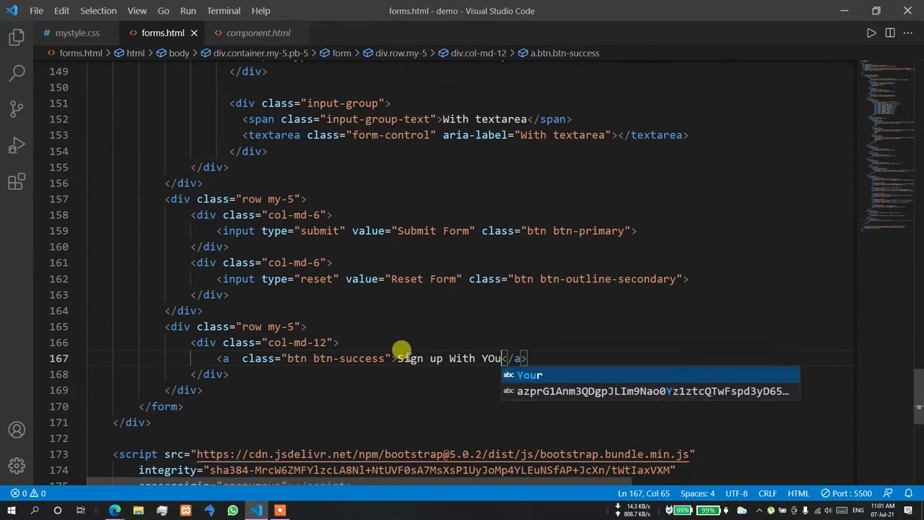
type("our Account")
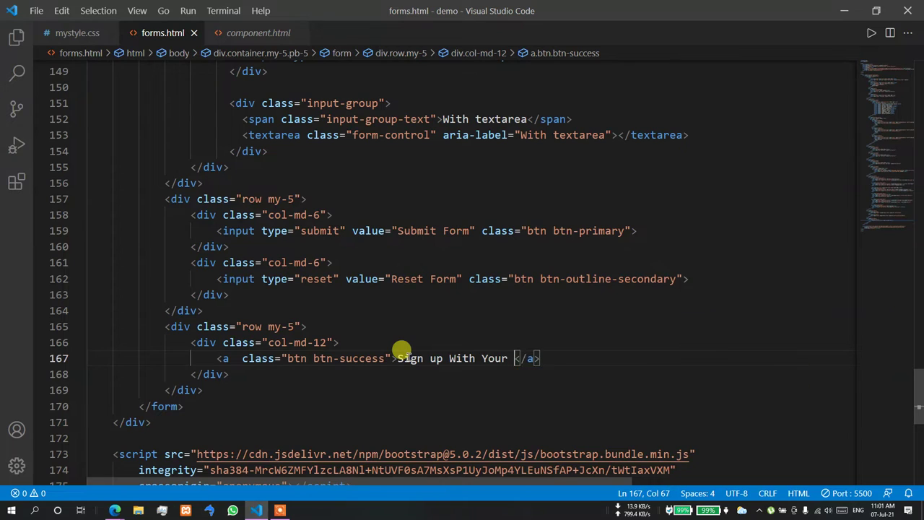
- Give the new link href="#" and switch to the page preview
left_click(233, 356)
type("hre")
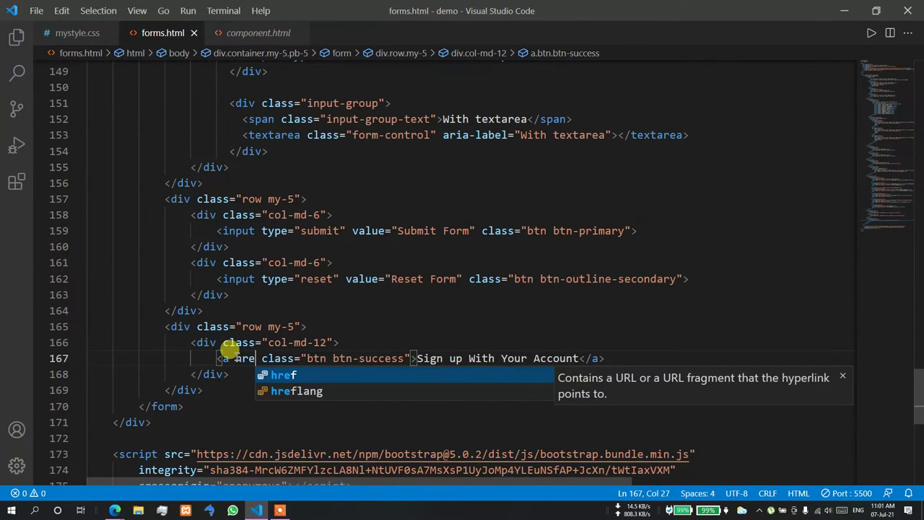
key("Return")
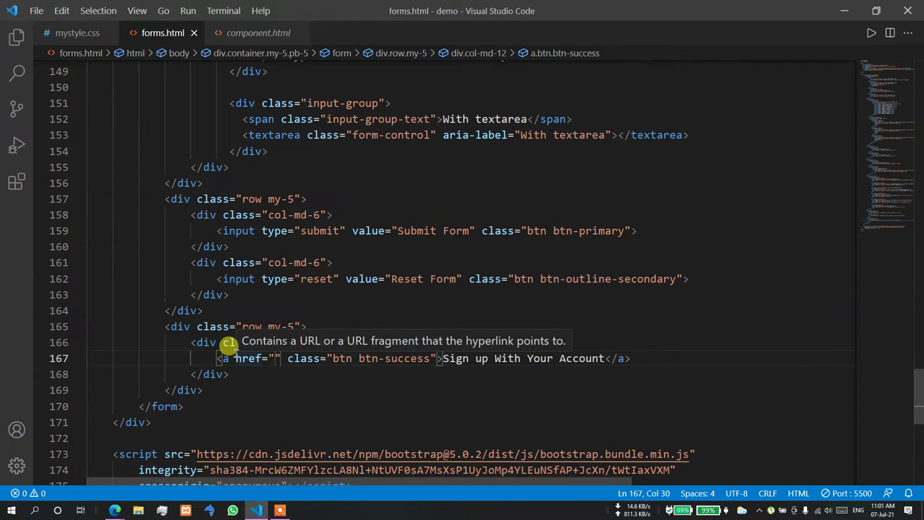
type("#")
left_click(301, 325)
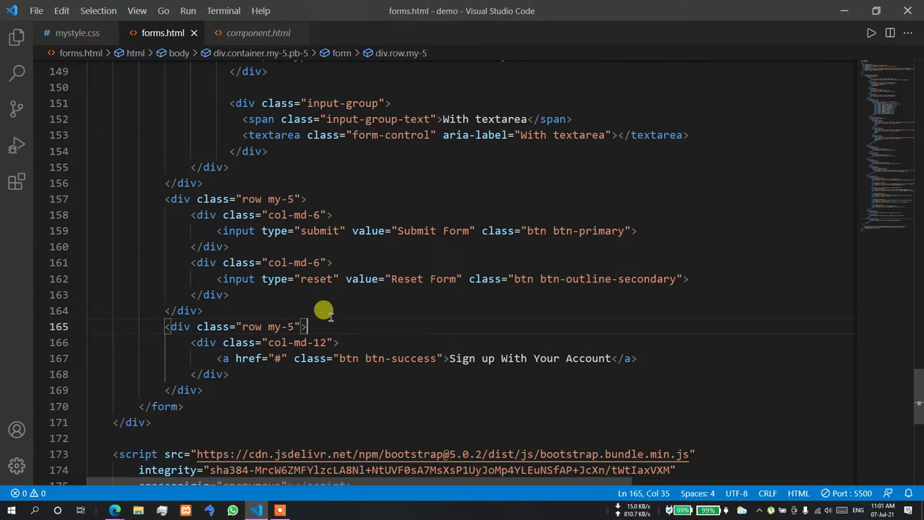
key("alt+Tab")
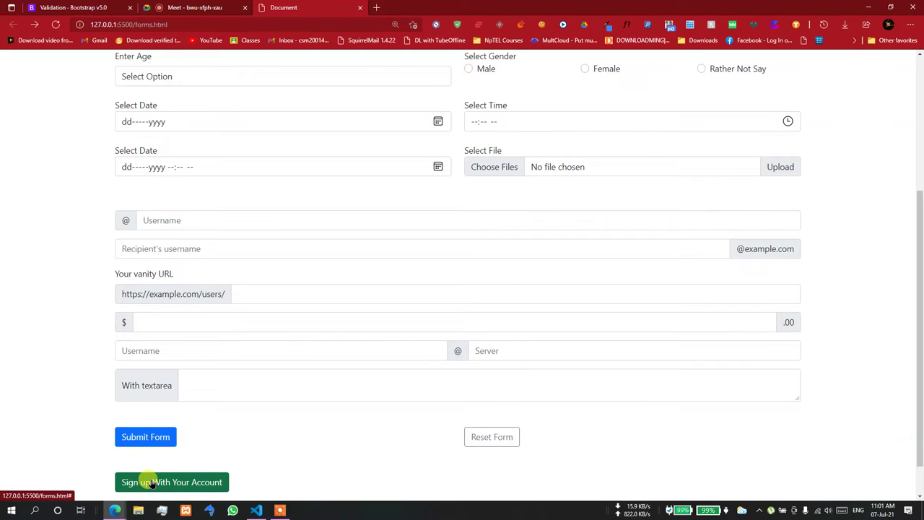
- Click the green Sign up link repeatedly, confirming it jumps back to the top of forms.html
left_click(144, 484)
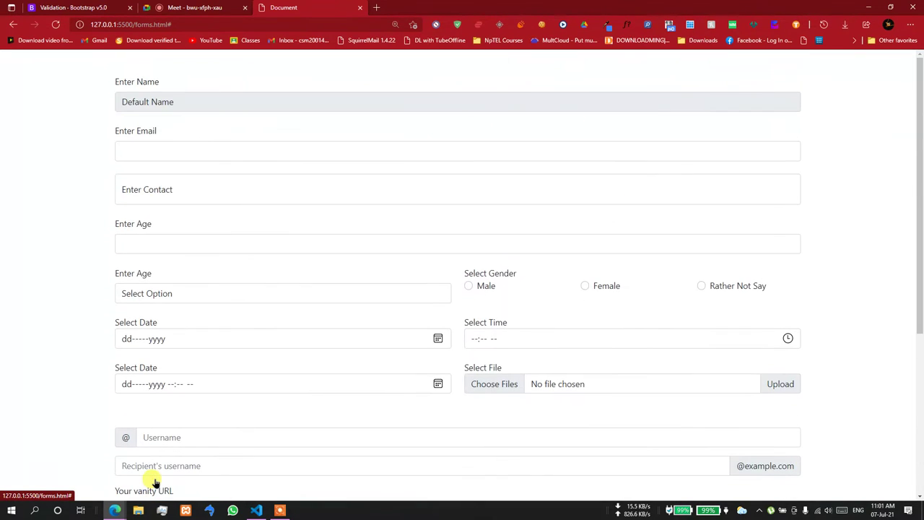
scroll(156, 483, "down", 3)
left_click(181, 447)
scroll(181, 440, "down", 3)
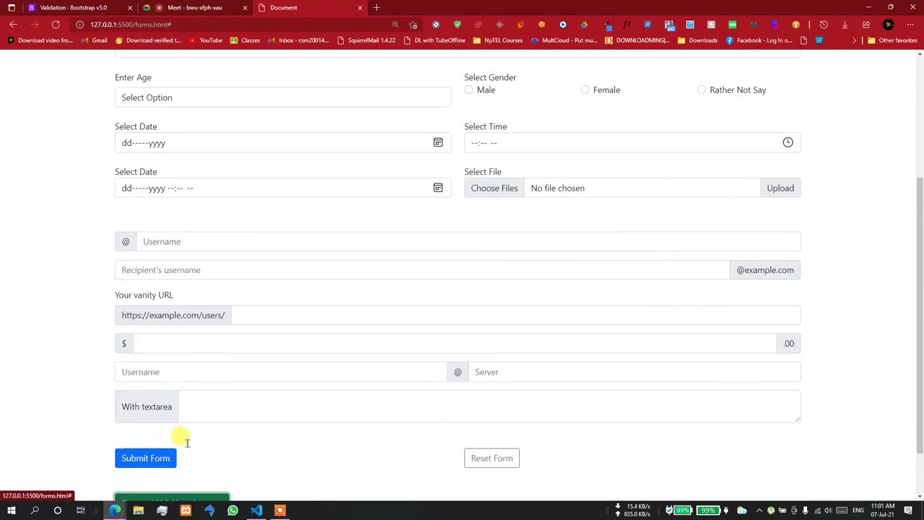
left_click(189, 446)
scroll(186, 442, "down", 3)
left_click(185, 440)
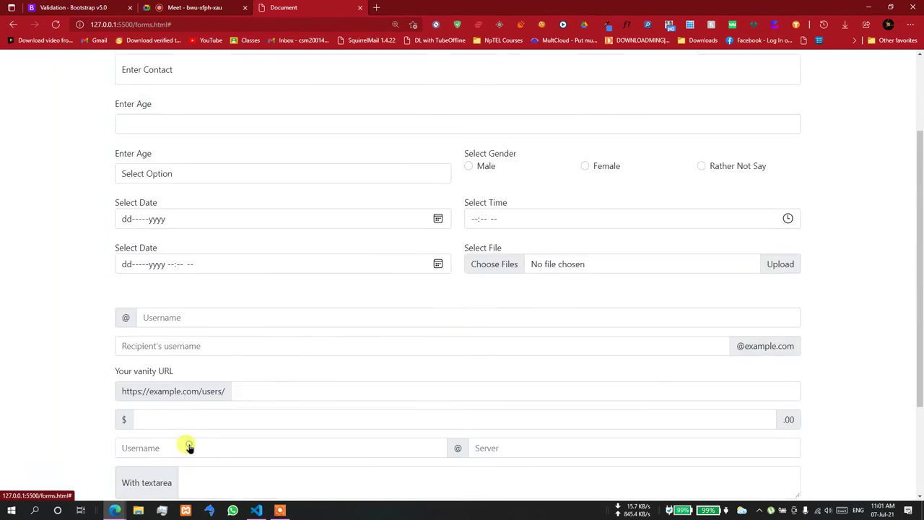
scroll(192, 448, "down", 3)
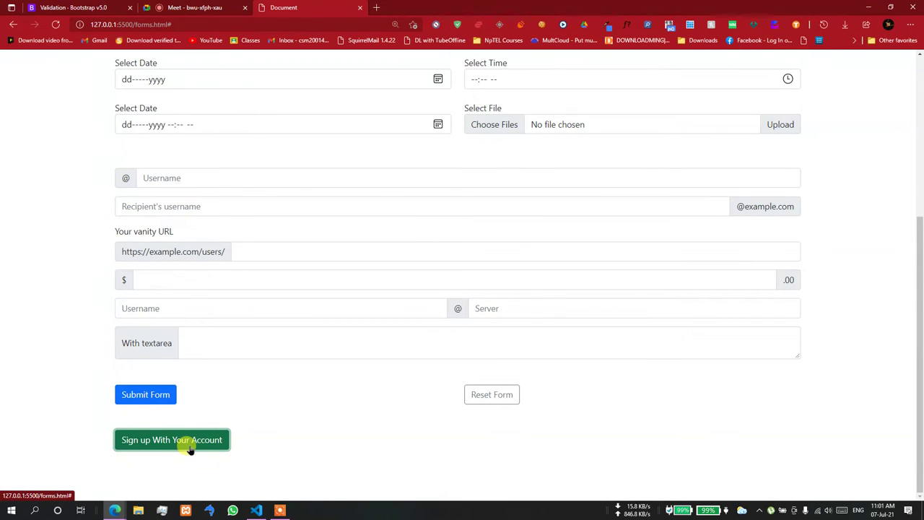
left_click(190, 447)
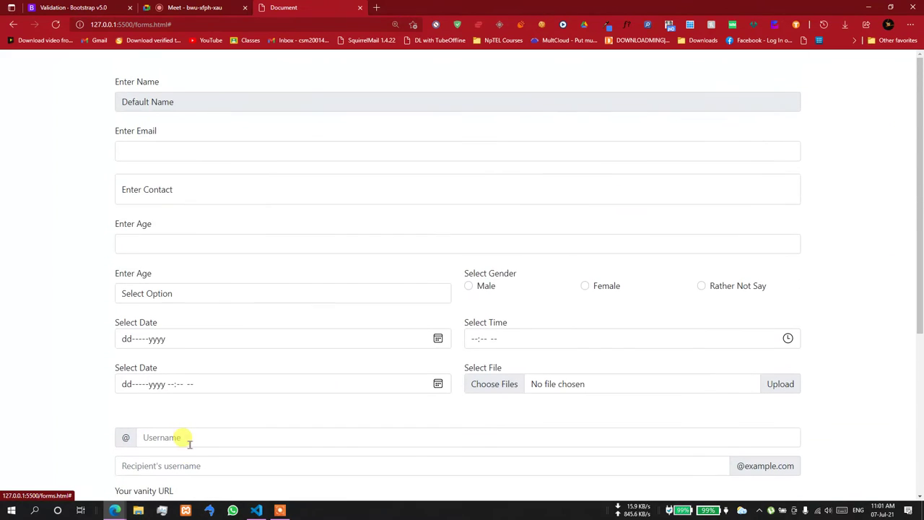
scroll(186, 442, "down", 3)
left_click(188, 445)
scroll(76, 330, "down", 3)
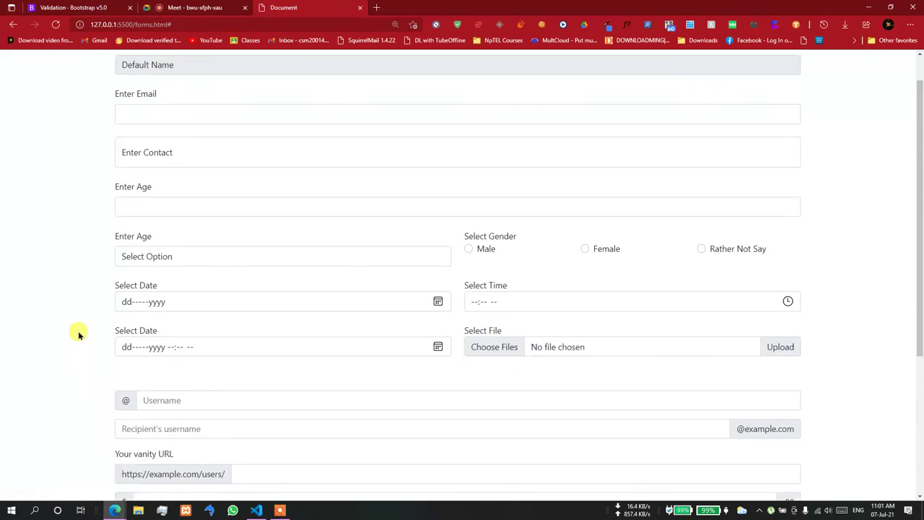
left_click(137, 509)
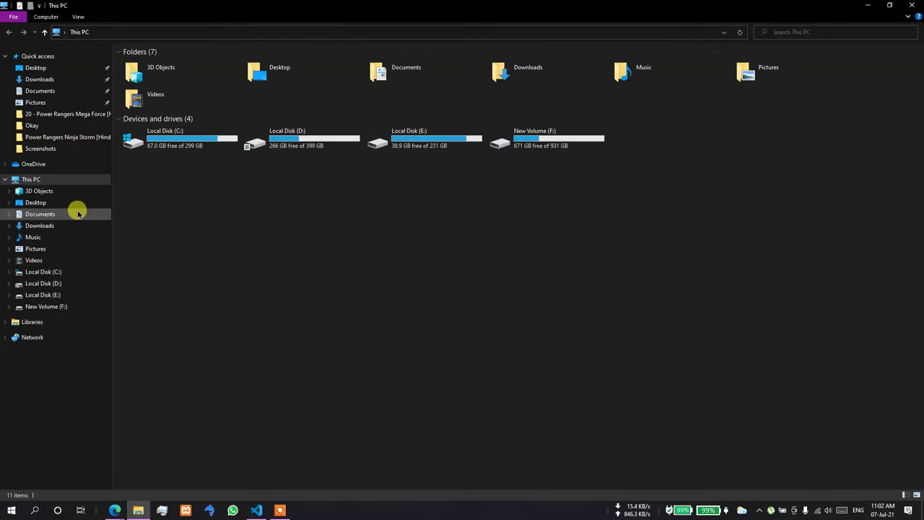
- Browse to D:\Infinity\Infinity System Ver 5.0 FINAL Portable and launch cmd from its address bar
left_click(318, 139)
double_click(318, 139)
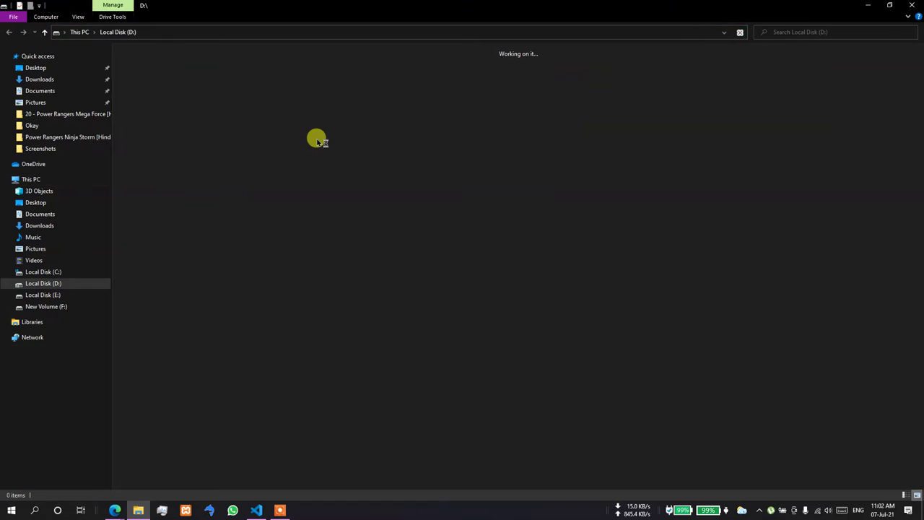
left_click(443, 82)
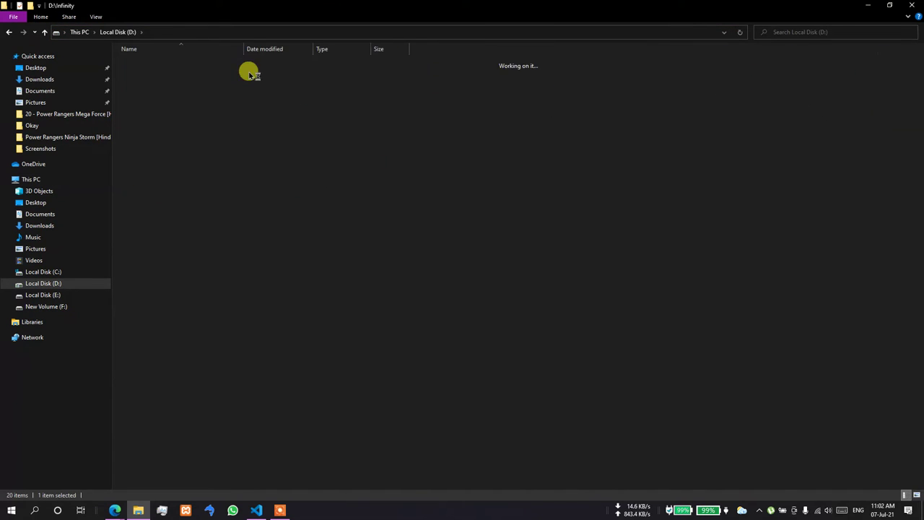
double_click(208, 73)
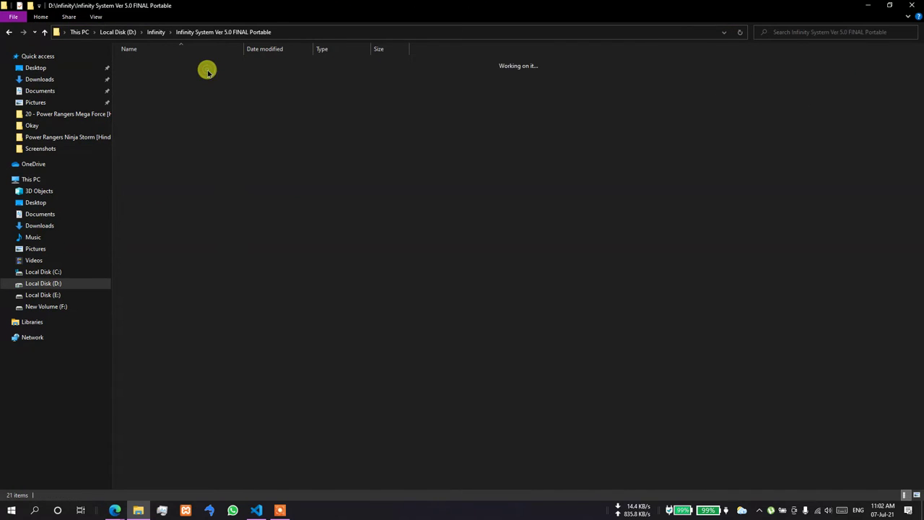
left_click(302, 33)
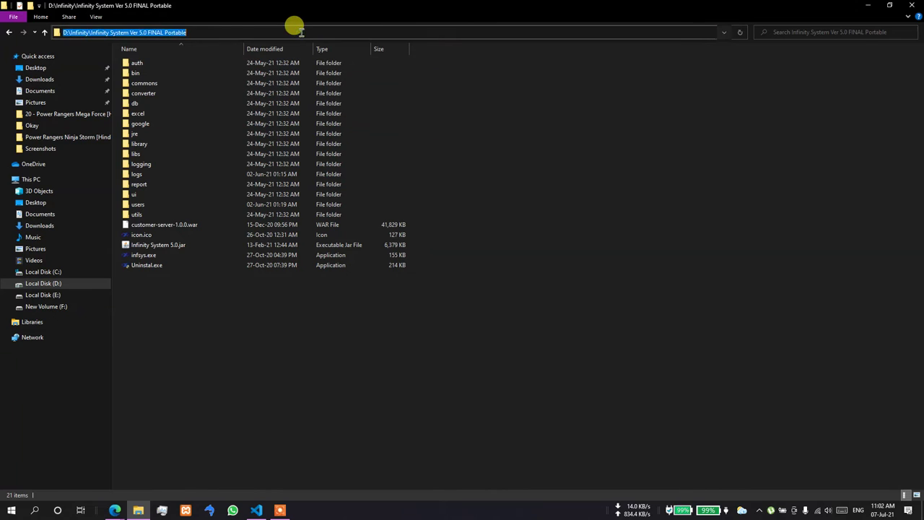
type("cmd.exe")
key("Return")
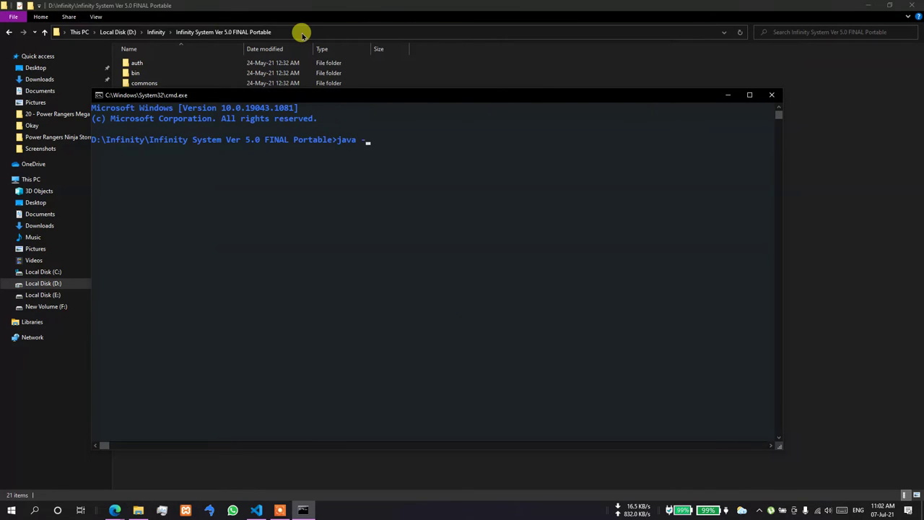
- Start java -jar customer-server-1.0.0.war, check XAMPP, and wait for Tomcat on port 81
key("Tab")
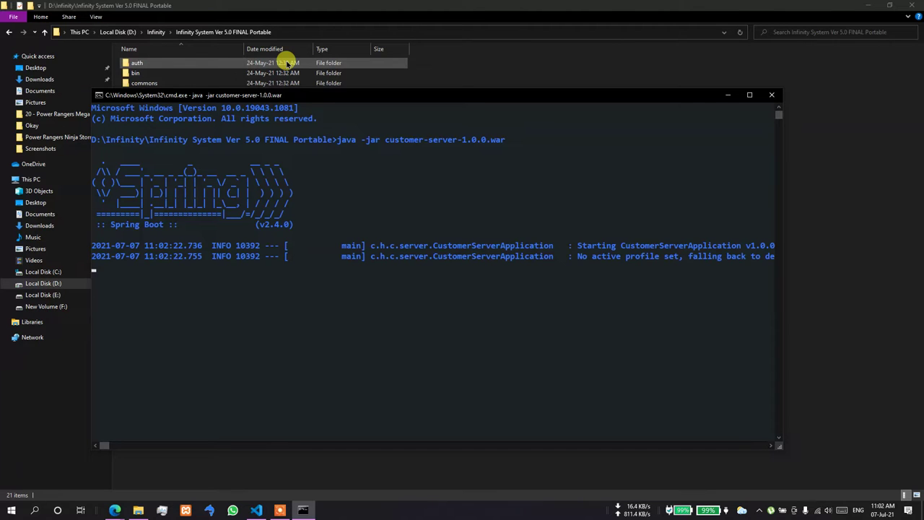
left_click(186, 510)
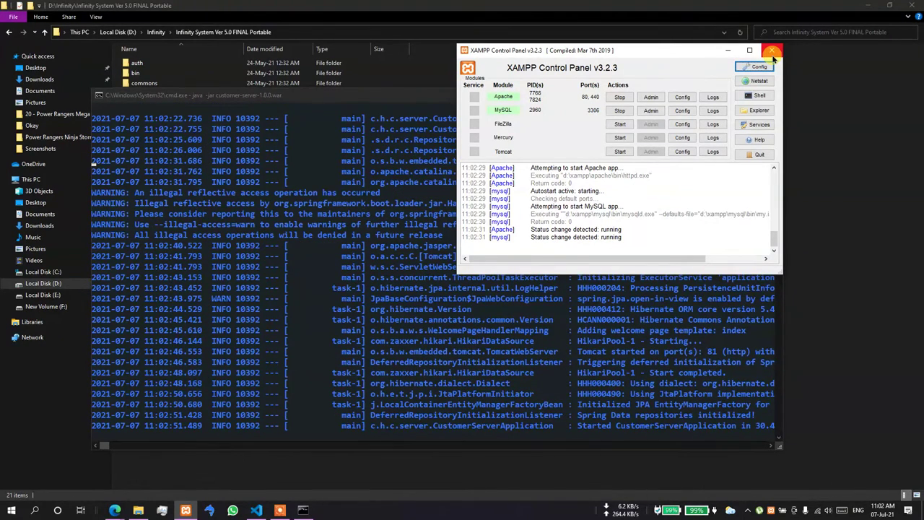
left_click(442, 314)
- Open localhost:81 in a new Edge tab, check the server log, then return to the welcome page
mouse_move(113, 510)
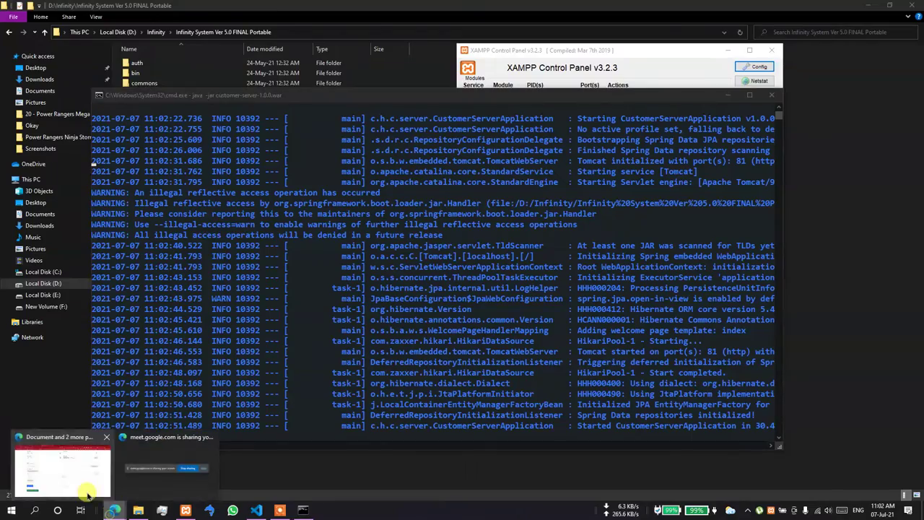
left_click(85, 495)
left_click(379, 7)
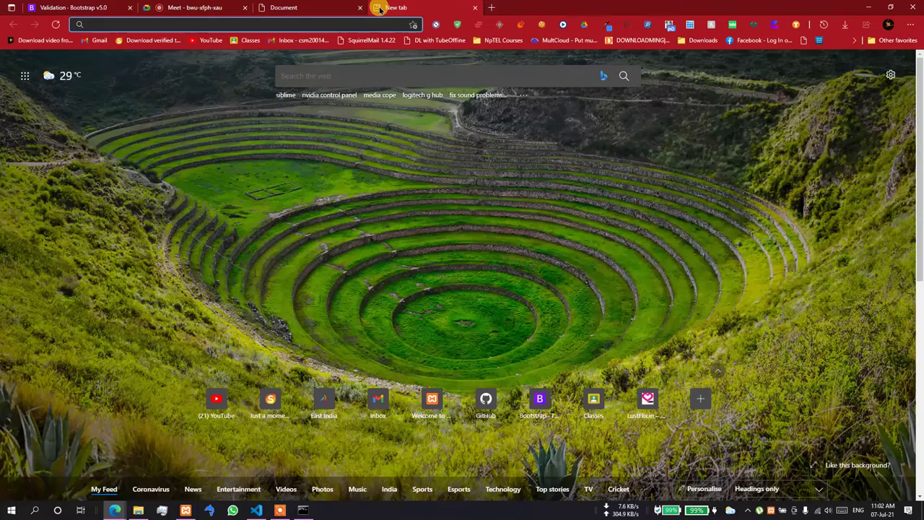
type("localhost:81")
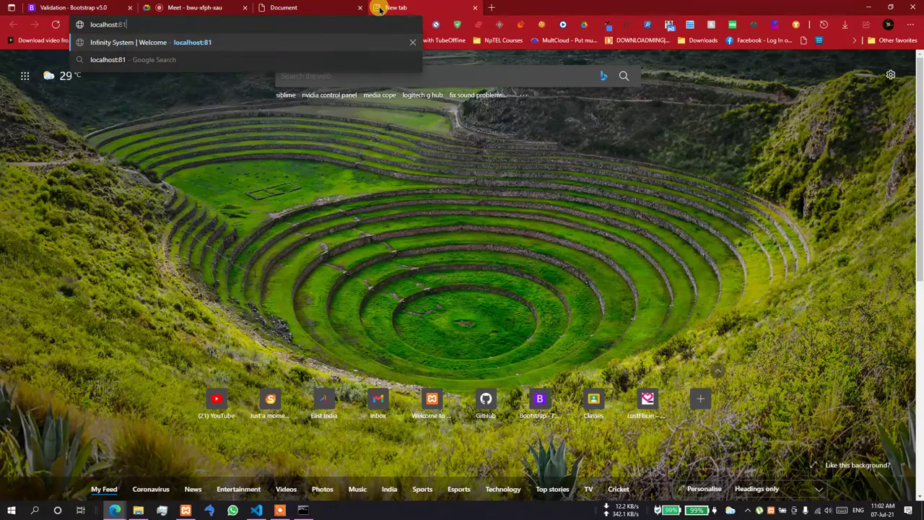
key("Return")
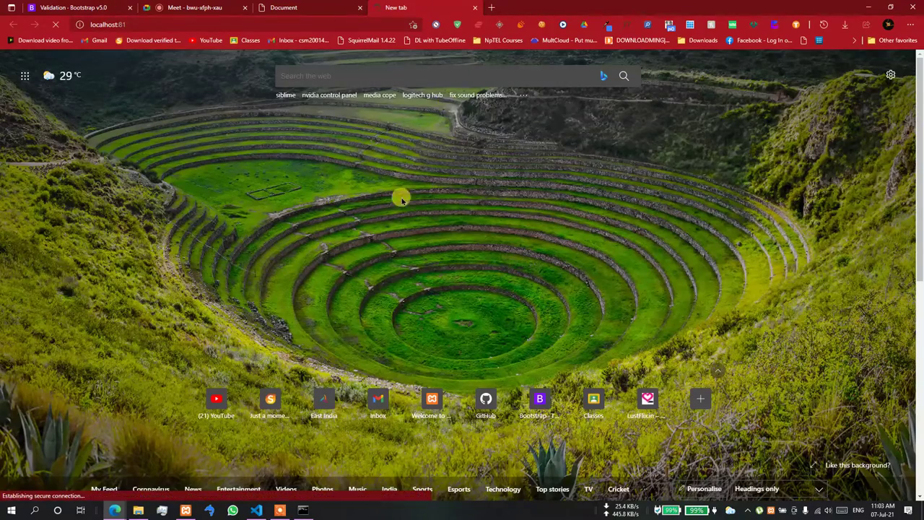
left_click(302, 510)
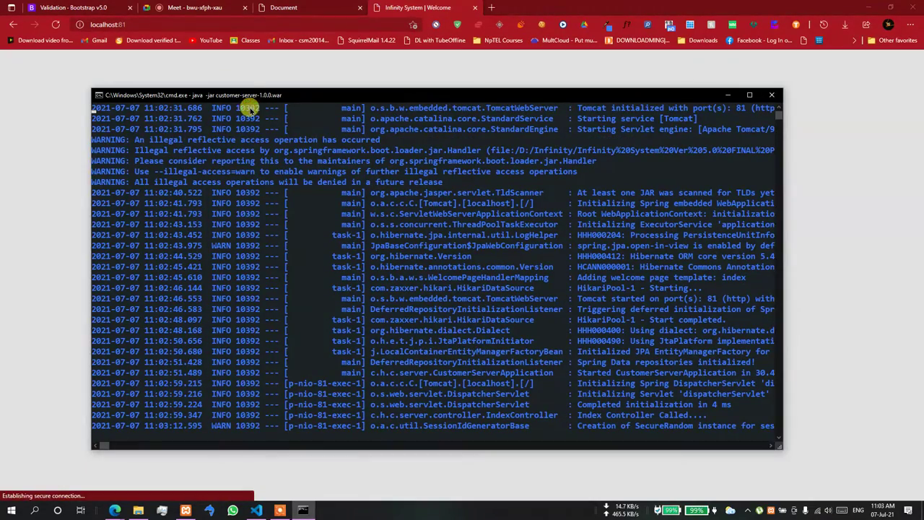
left_click(253, 71)
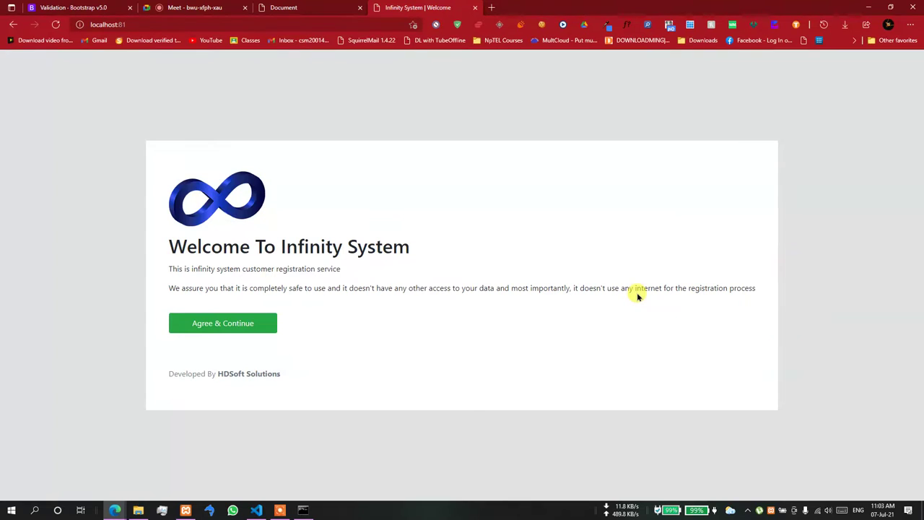
- Click Agree & Continue, then Proceed to reach the Register Here form
left_click(243, 321)
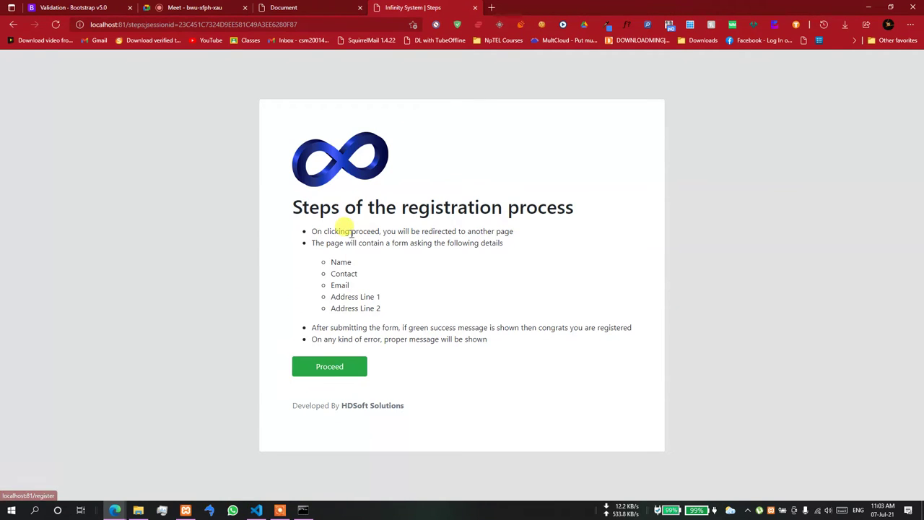
left_click(337, 368)
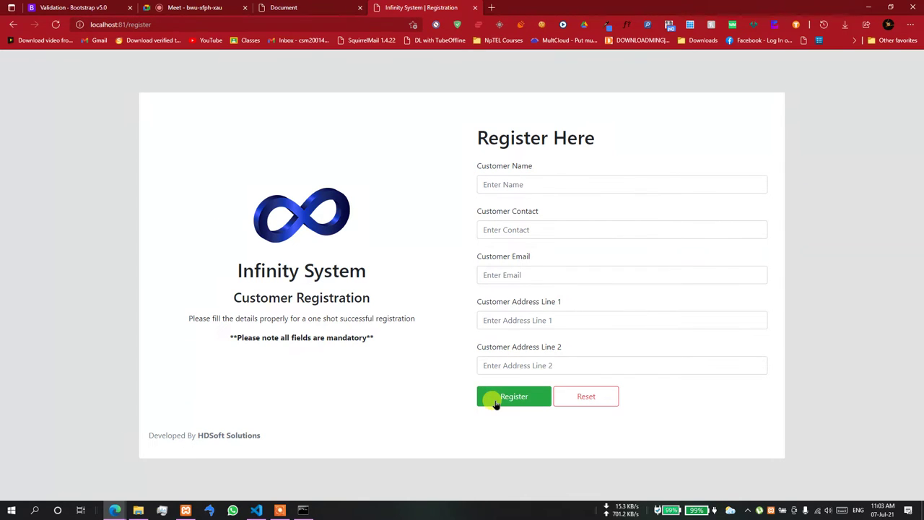
- Submit the empty form, enter the customer's name, then replace an invalid contact with a 10-digit number
left_click(495, 402)
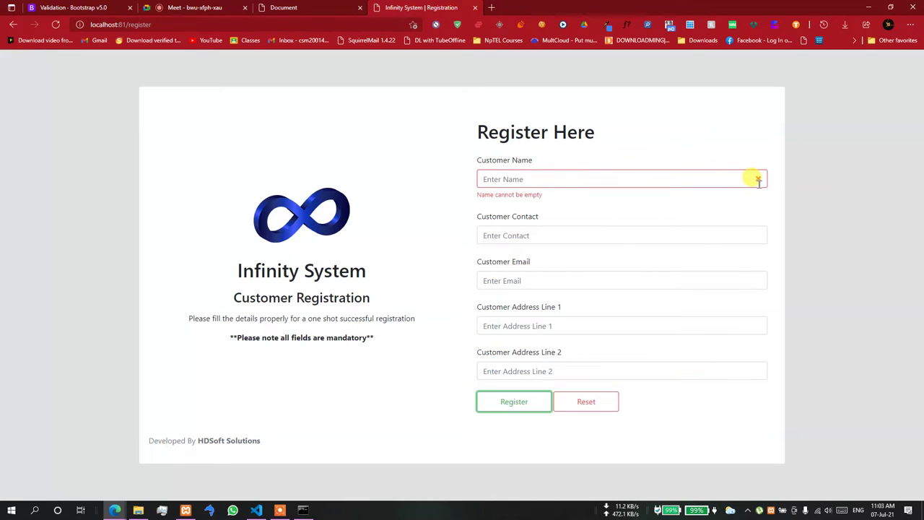
left_click(576, 177)
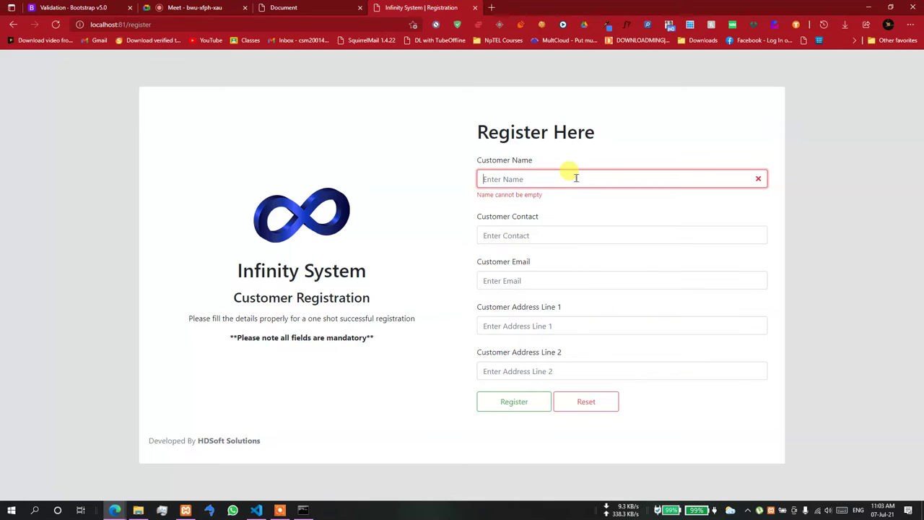
type("Hri")
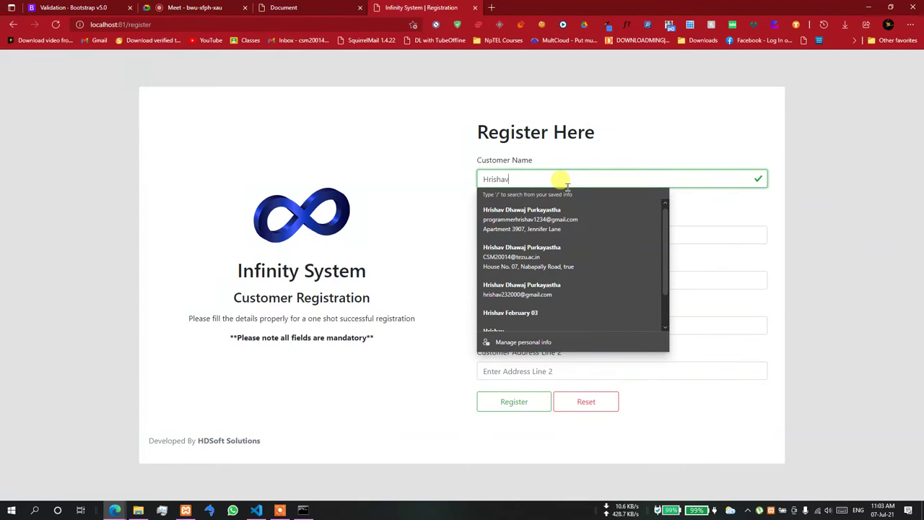
type("shav")
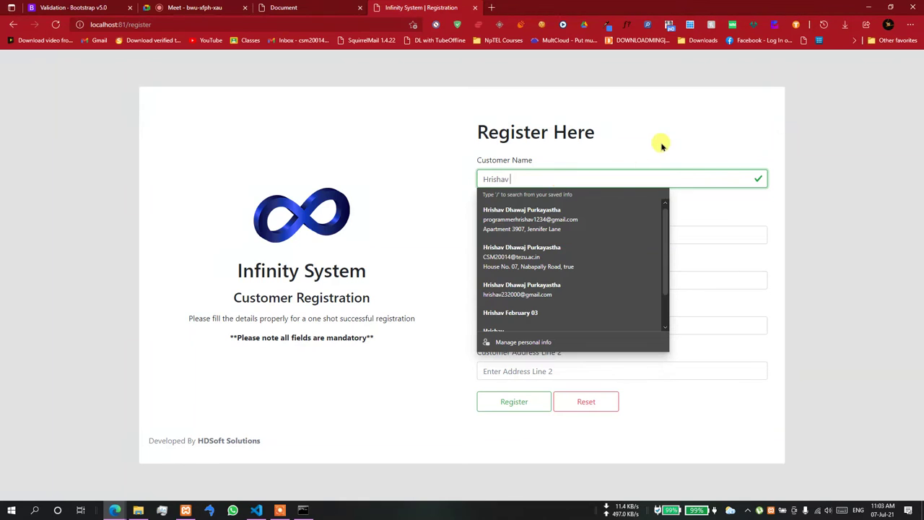
left_click(754, 155)
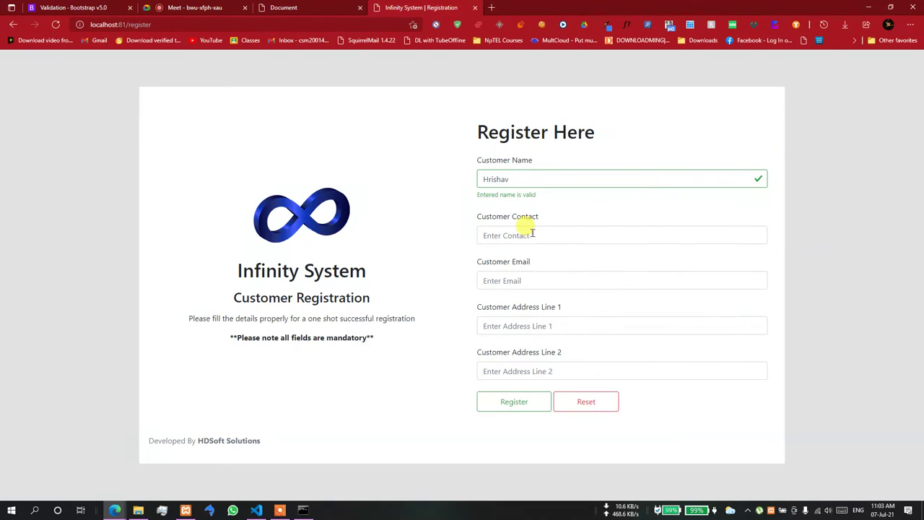
left_click(532, 234)
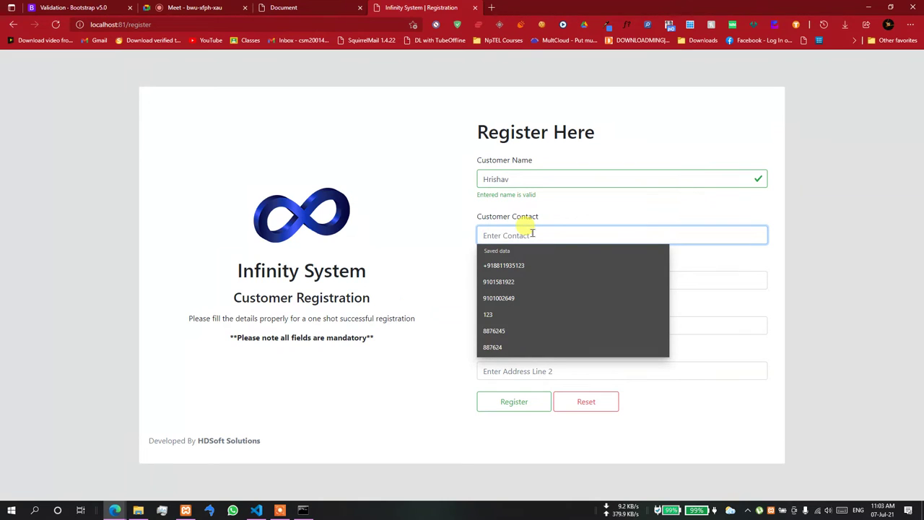
type("123456789")
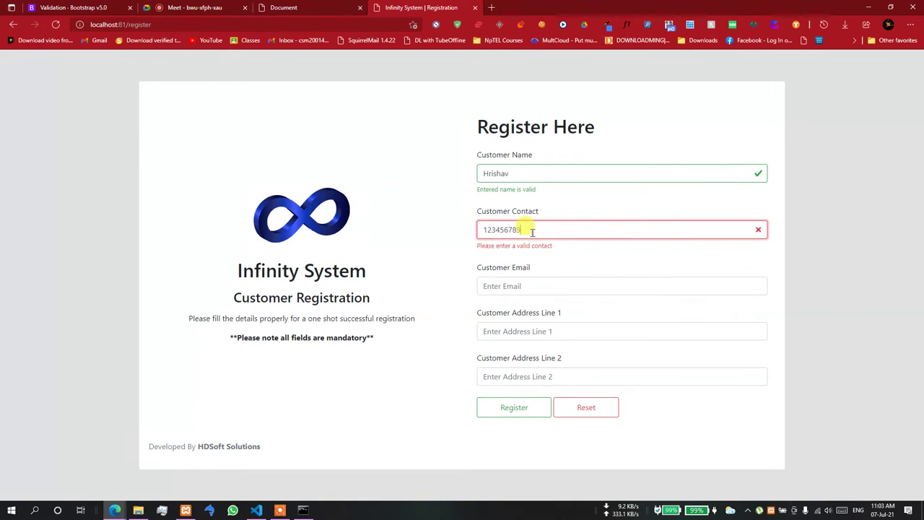
key("BackSpace")
key("BackSpace")
key("BackSpace")
key("BackSpace")
key("BackSpace")
key("BackSpace")
key("BackSpace")
key("BackSpace")
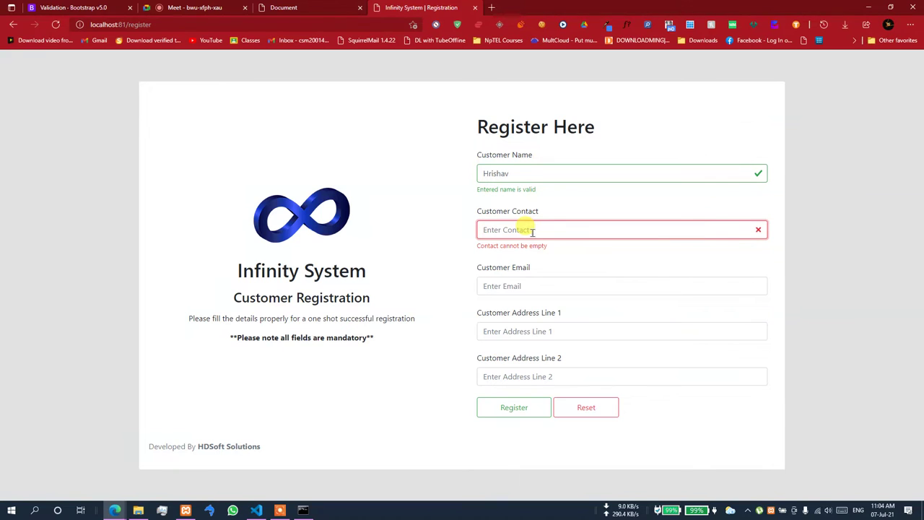
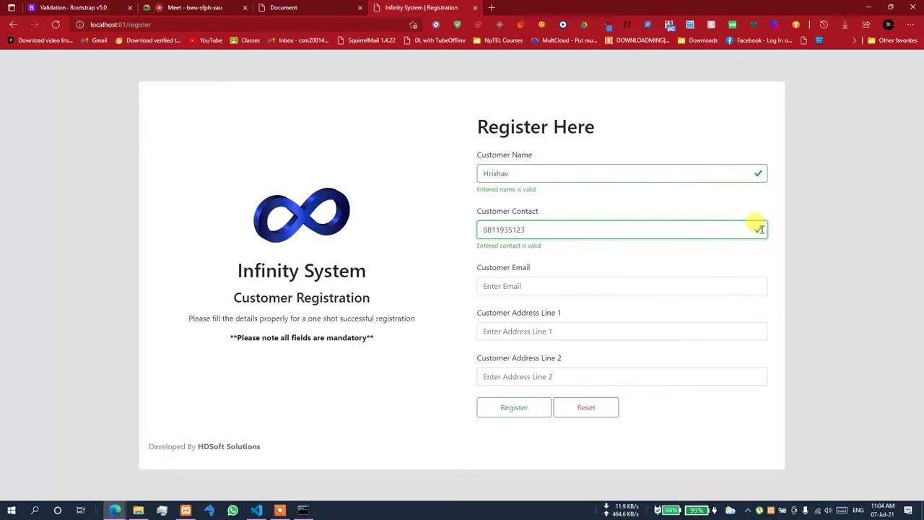
- Enter a sample e-mail and both address lines, then submit the registration
left_click(653, 287)
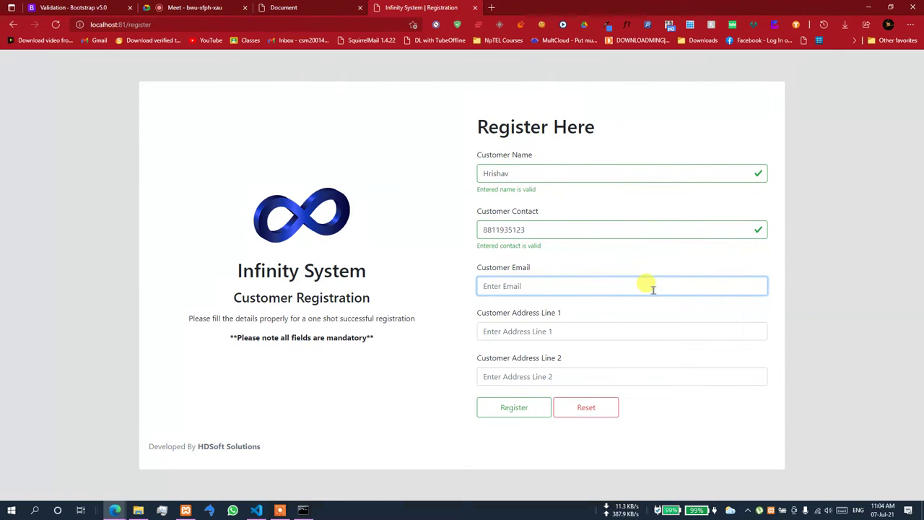
type("a@")
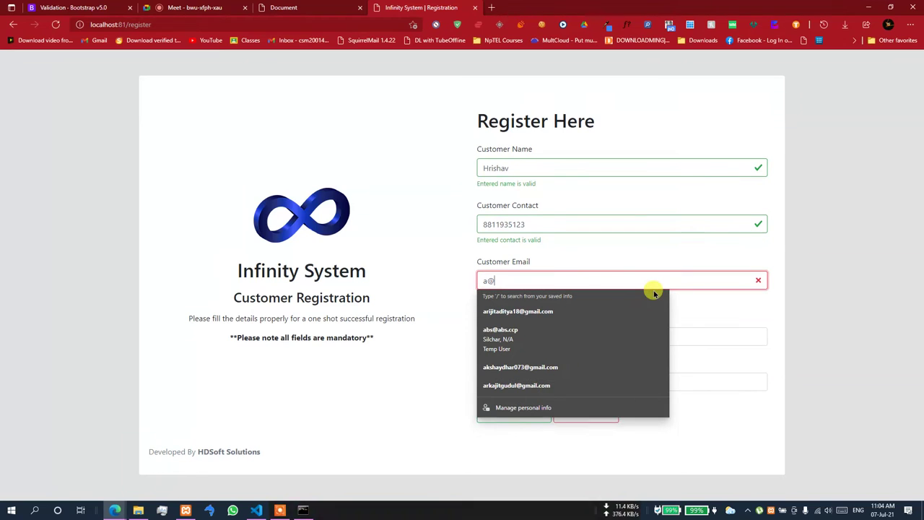
type("a")
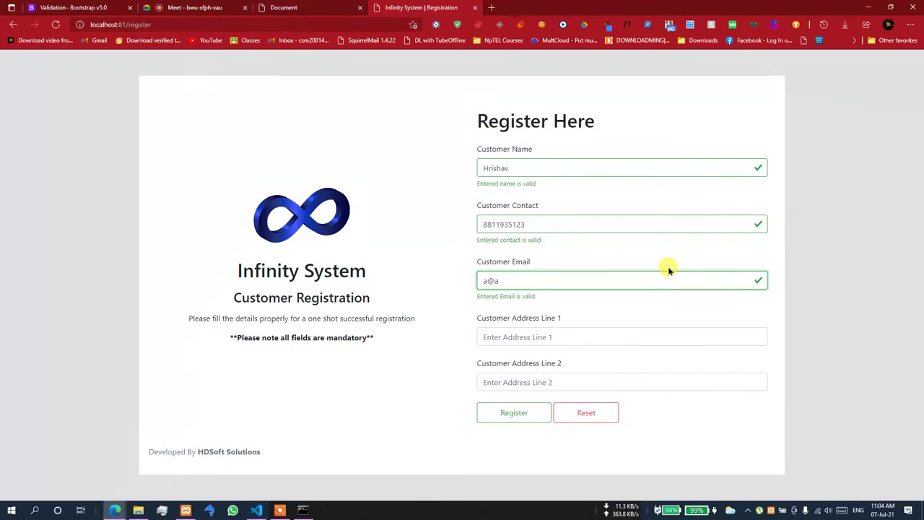
left_click_drag(516, 281, 757, 279)
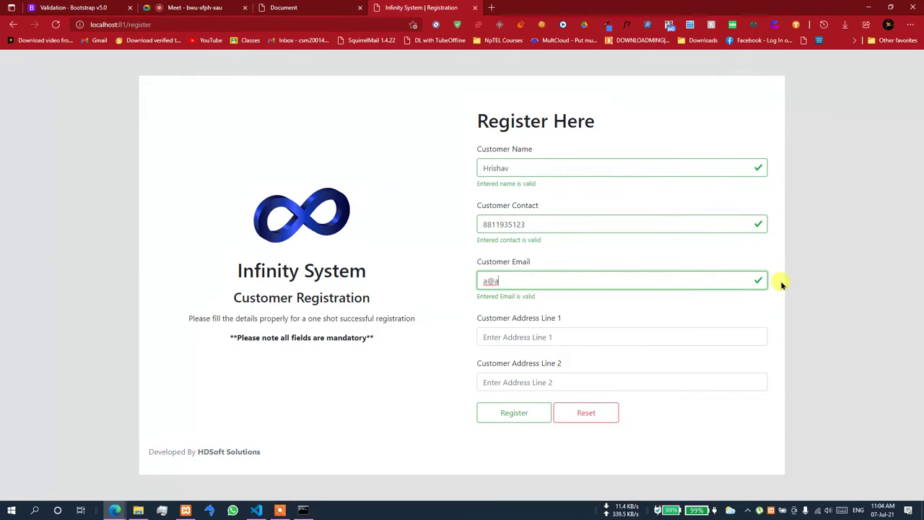
type(".com")
left_click(520, 336)
type("asasd")
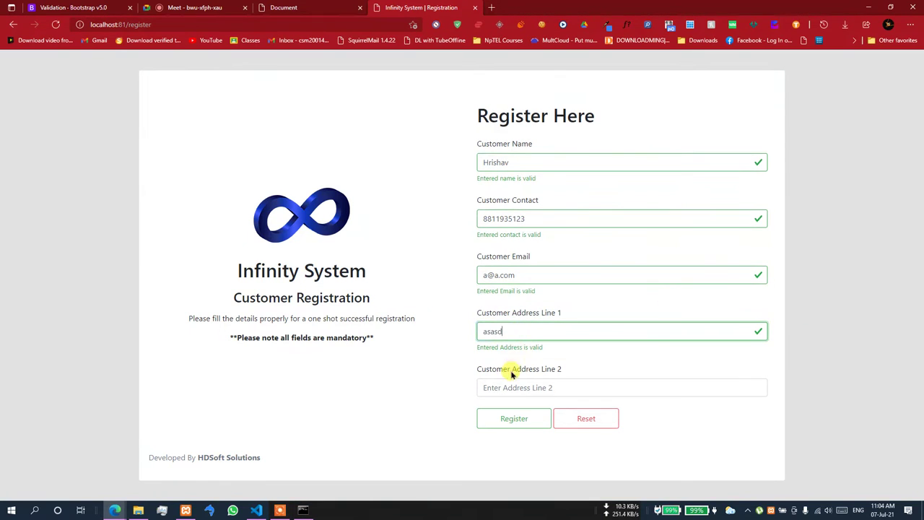
left_click(492, 383)
type("asdasd")
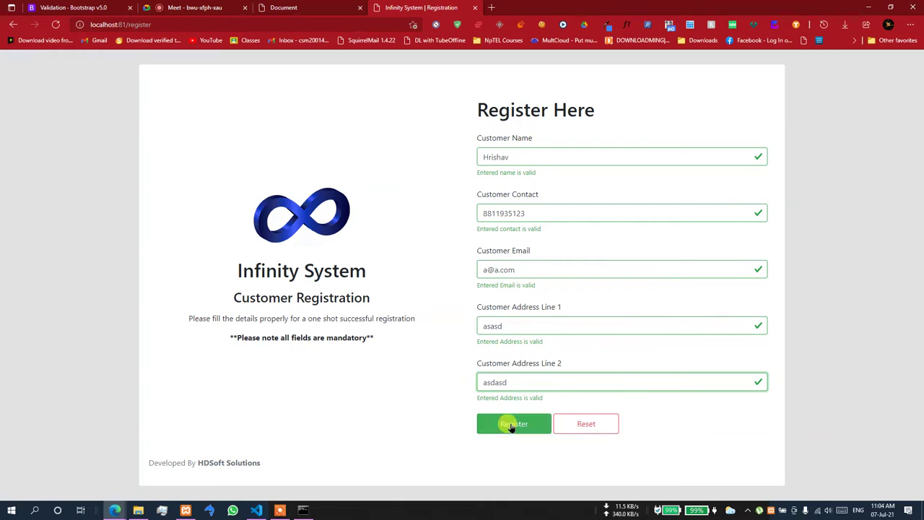
left_click(764, 382)
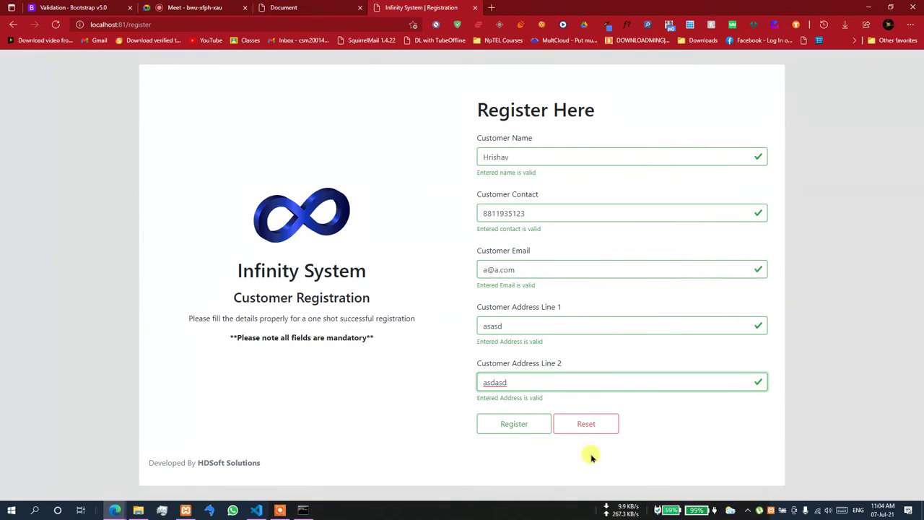
left_click(520, 429)
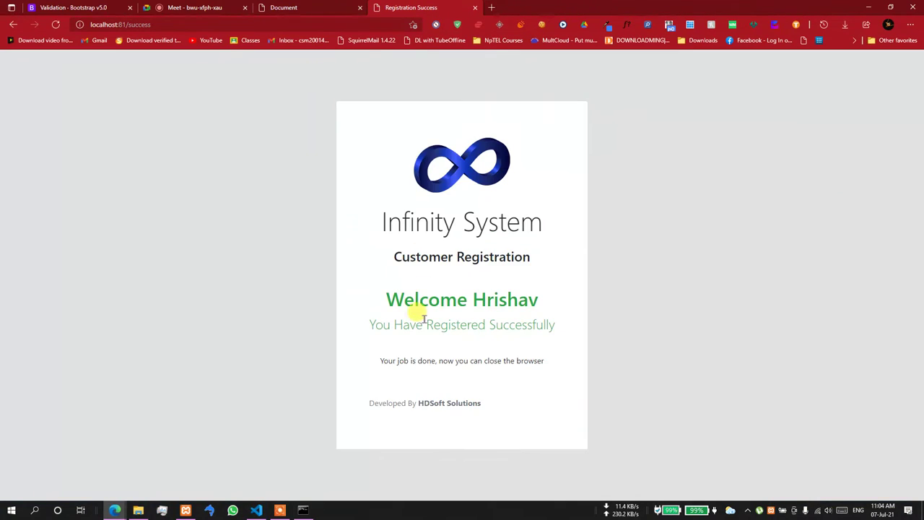
- Close the Registration Success tab so Edge shows the local forms.html page again
left_click_drag(388, 303, 604, 294)
left_click(475, 7)
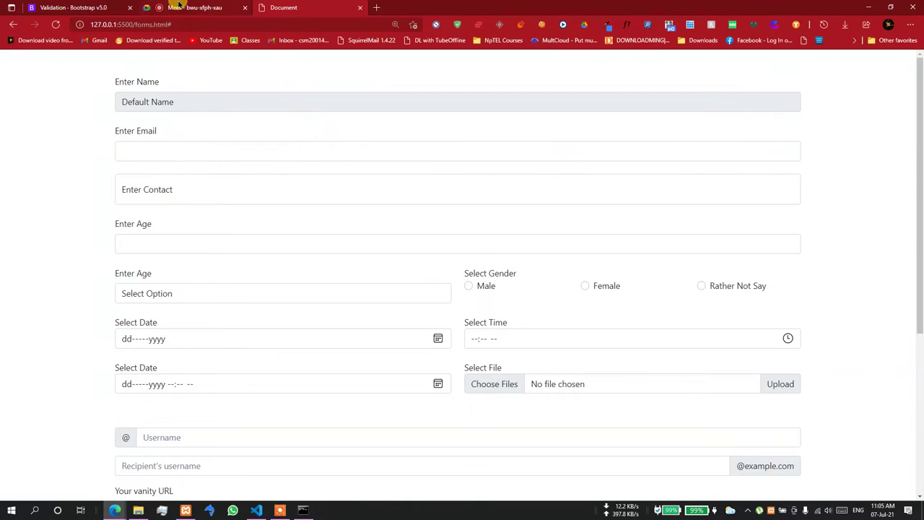
- Open Floating labels in the Bootstrap Forms docs, then return to the Document tab
left_click(41, 7)
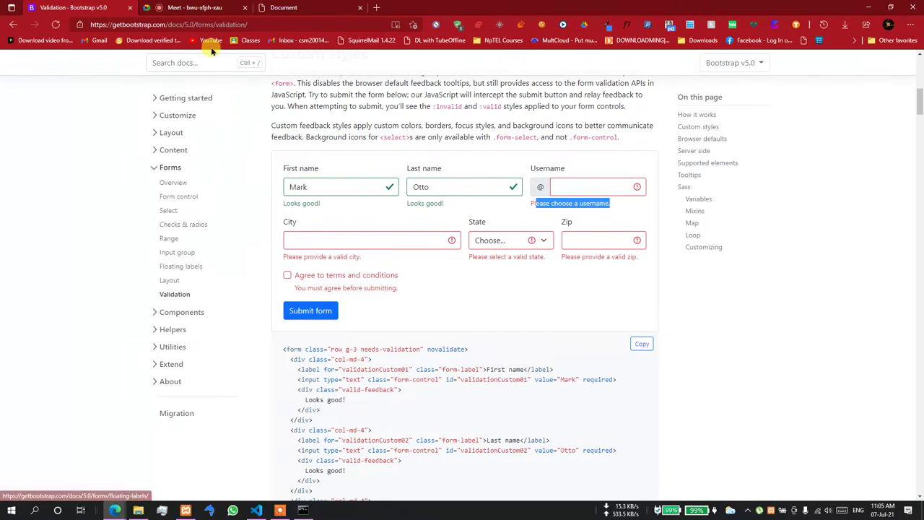
left_click(167, 295)
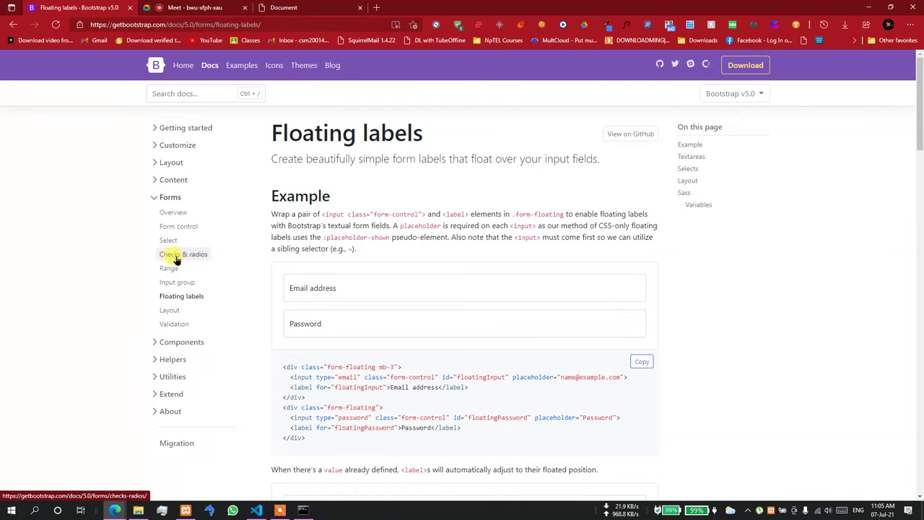
left_click(286, 8)
- In the Java server console, select the Hibernate insert log line, then stop the server with Ctrl+C
scroll(289, 462, "down", 4)
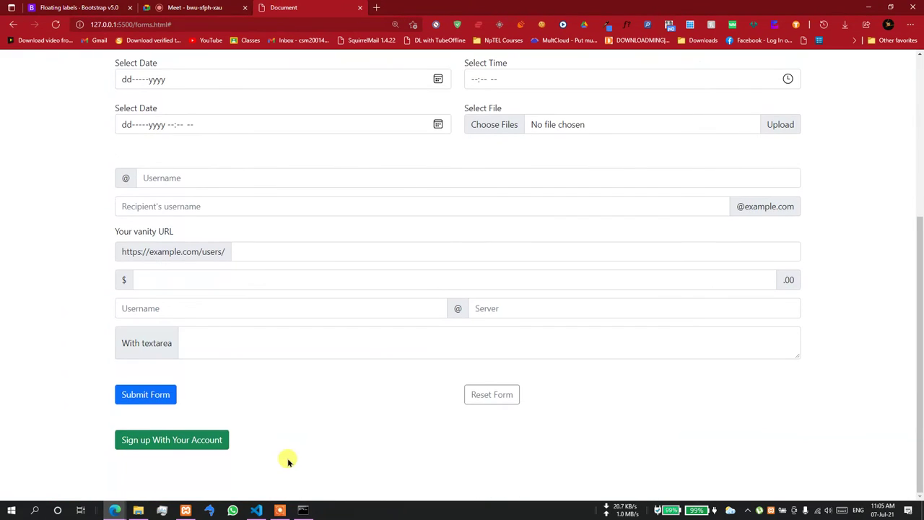
left_click(259, 510)
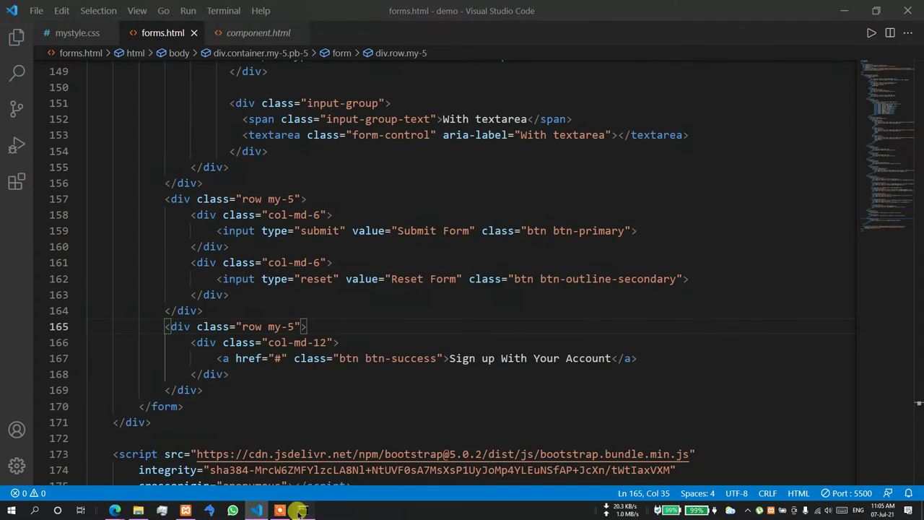
left_click(303, 511)
left_click(453, 310)
right_click(453, 310)
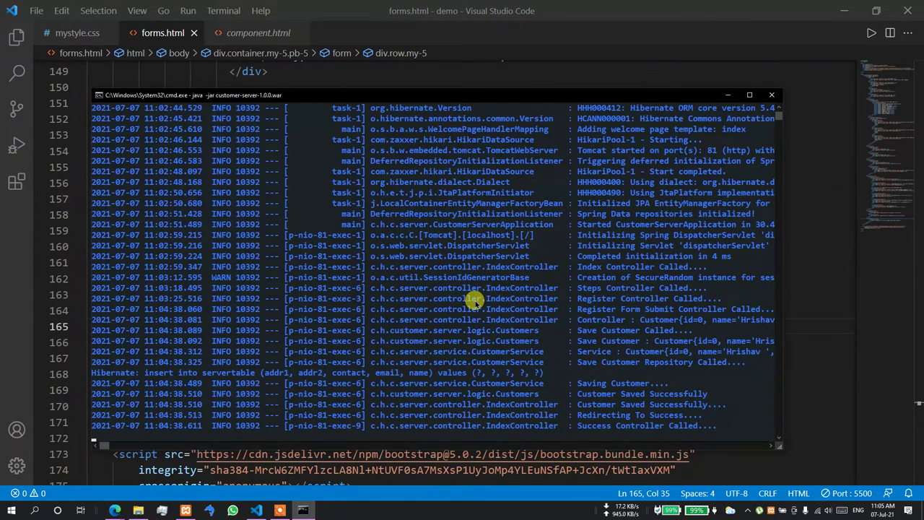
left_click(416, 329)
scroll(417, 329, "down", 4)
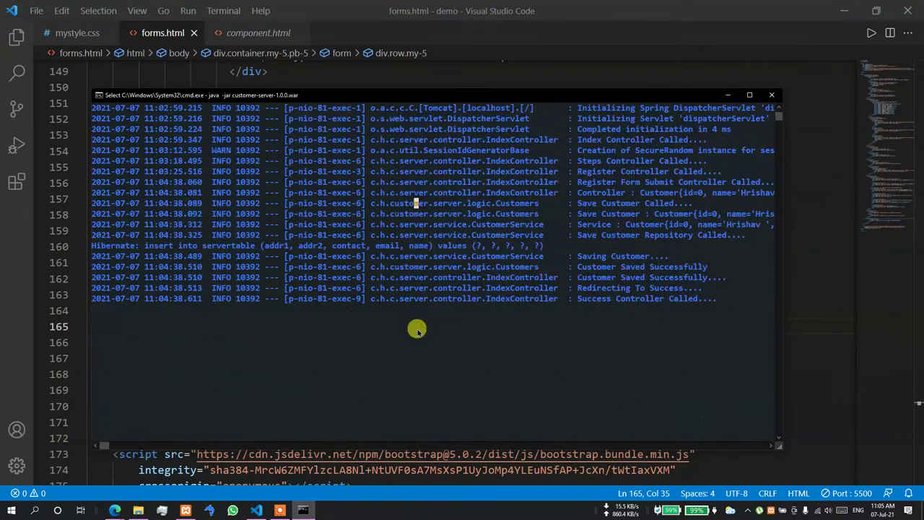
left_click_drag(543, 245, 94, 249)
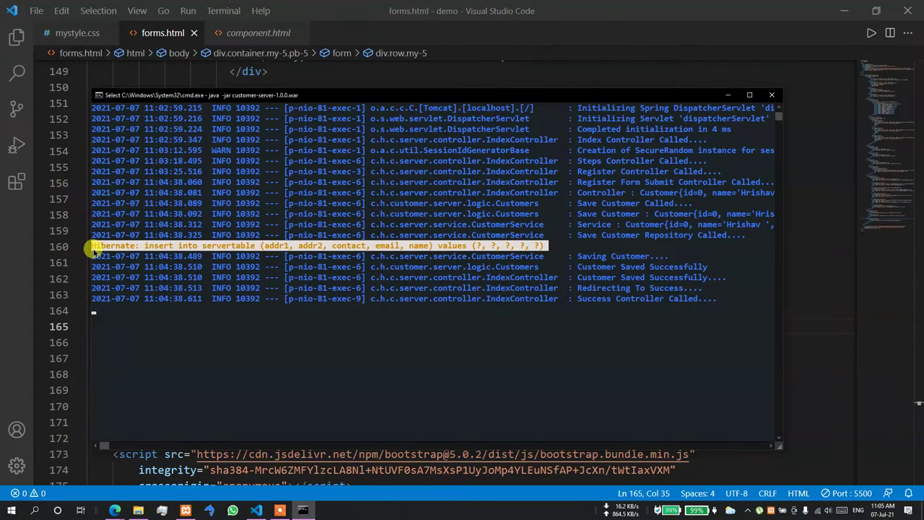
key("Return")
left_click_drag(546, 246, 83, 243)
key("Return")
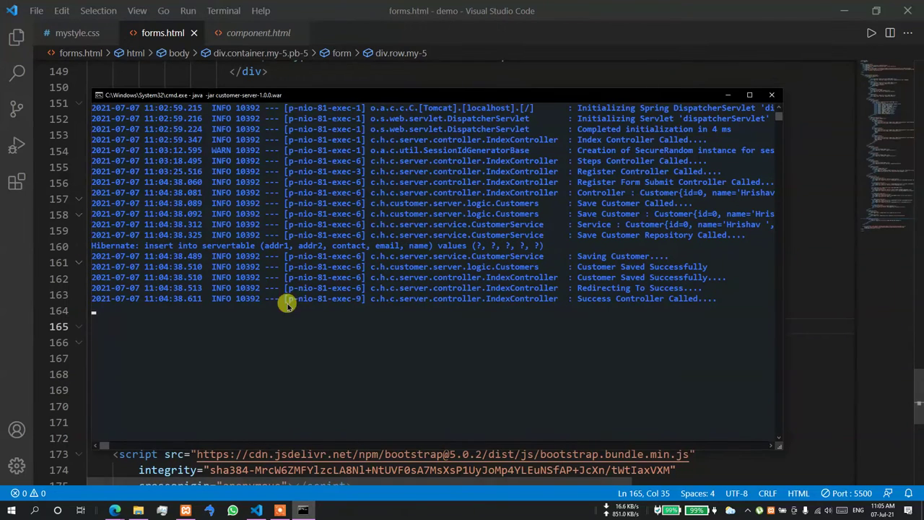
key("ctrl+c")
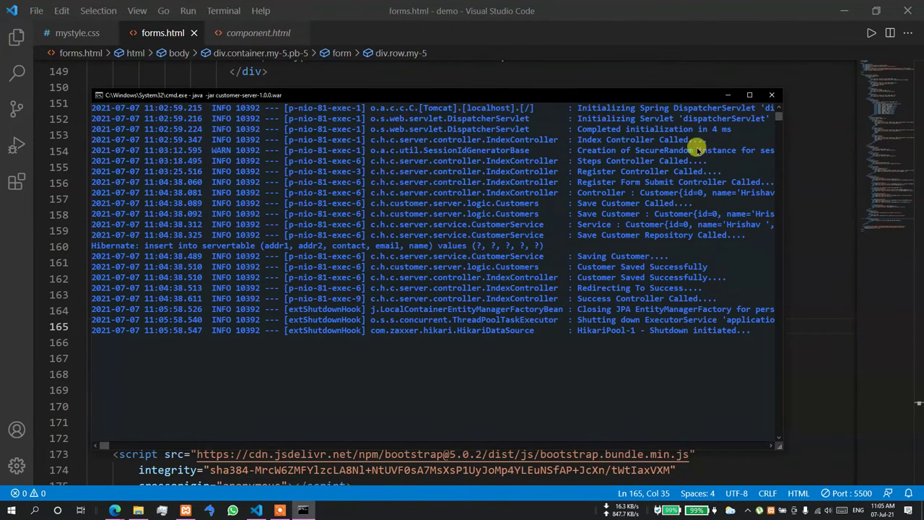
- Close the server console and duplicate the date/file row block below itself in forms.html
left_click(770, 94)
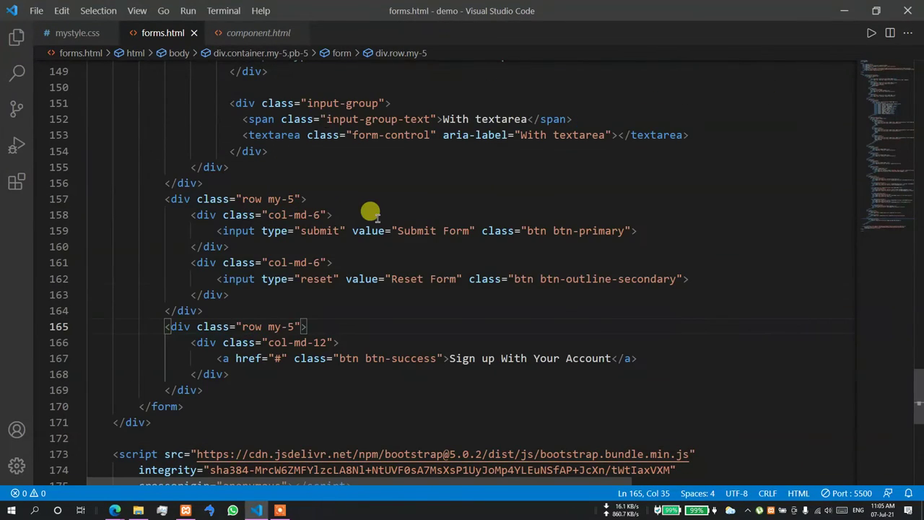
scroll(365, 213, "up", 1)
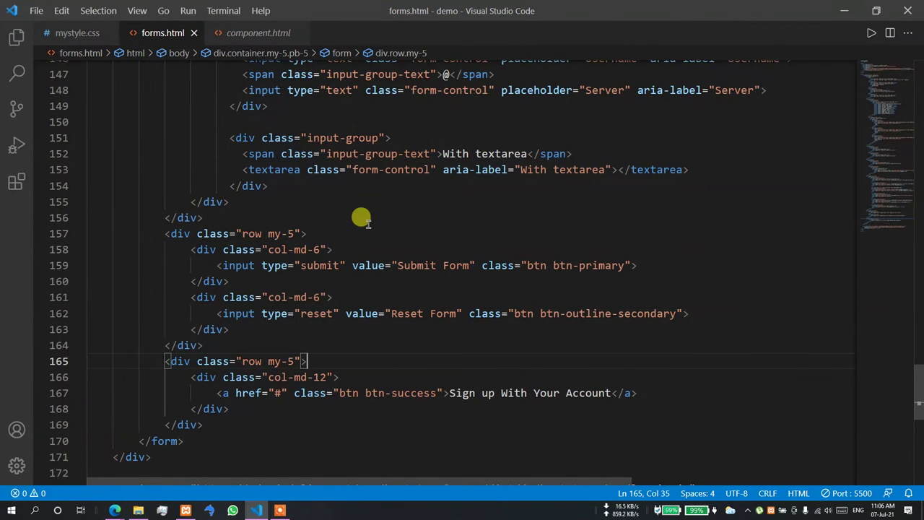
scroll(361, 220, "up", 13)
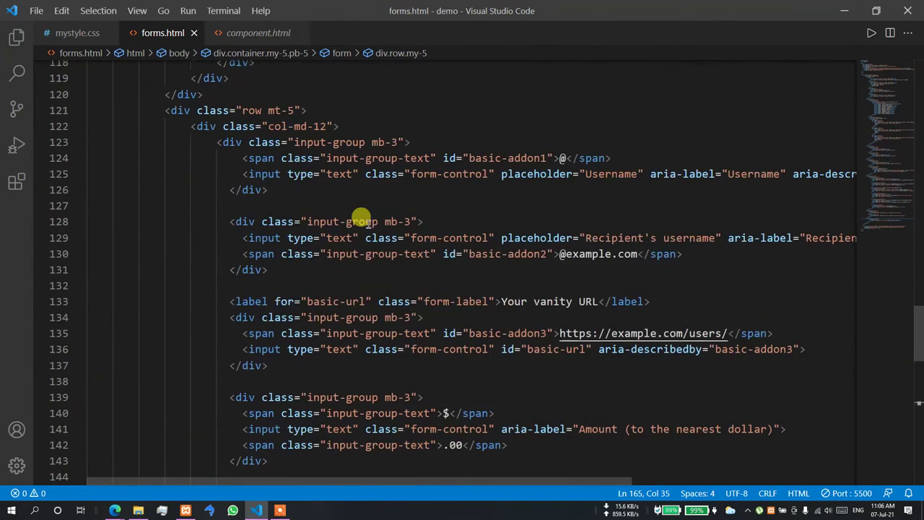
scroll(356, 222, "up", 2)
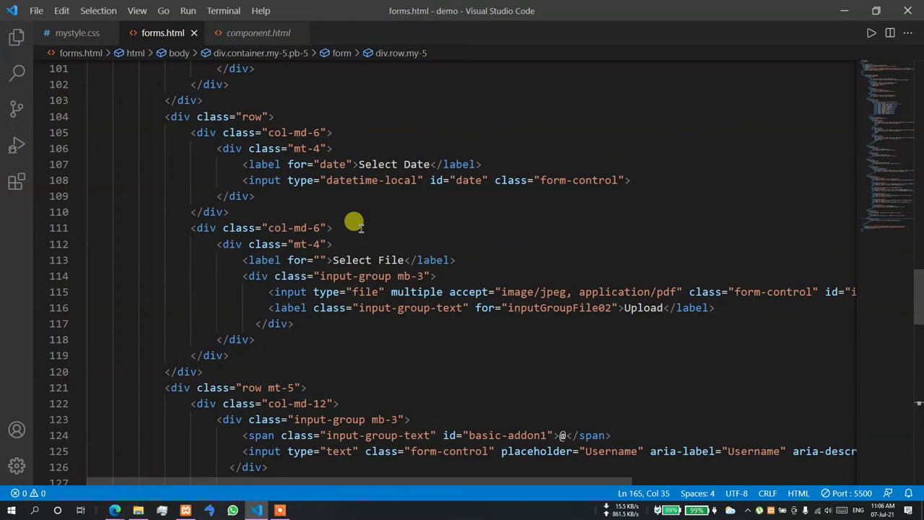
left_click_drag(204, 371, 165, 117)
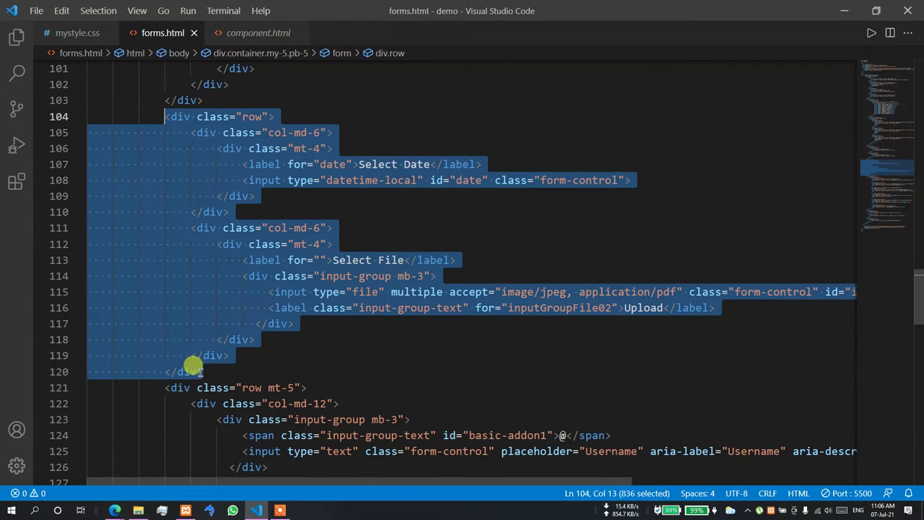
left_click(202, 371)
key("Return")
key("ctrl+v")
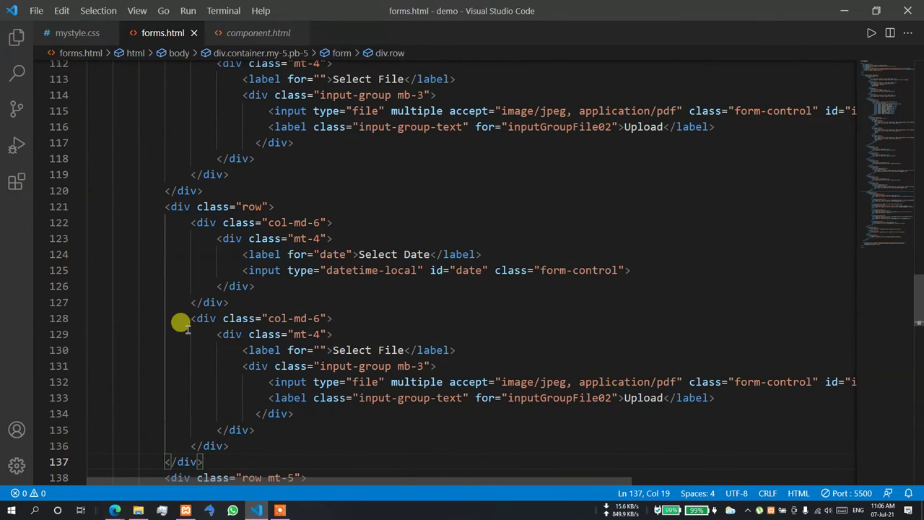
- Delete the copied row's file column and widen its remaining column from col-md-6 to col-md-12
left_click_drag(191, 318, 233, 431)
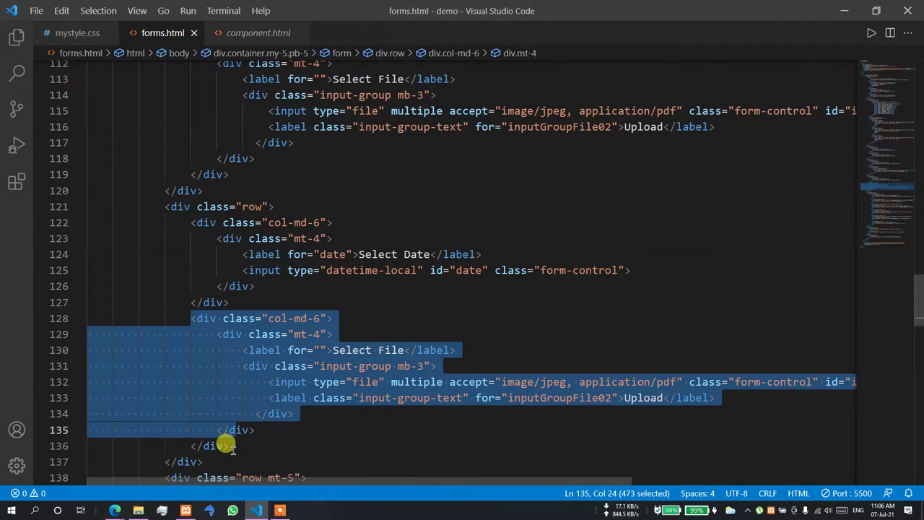
left_click(233, 445, "shift")
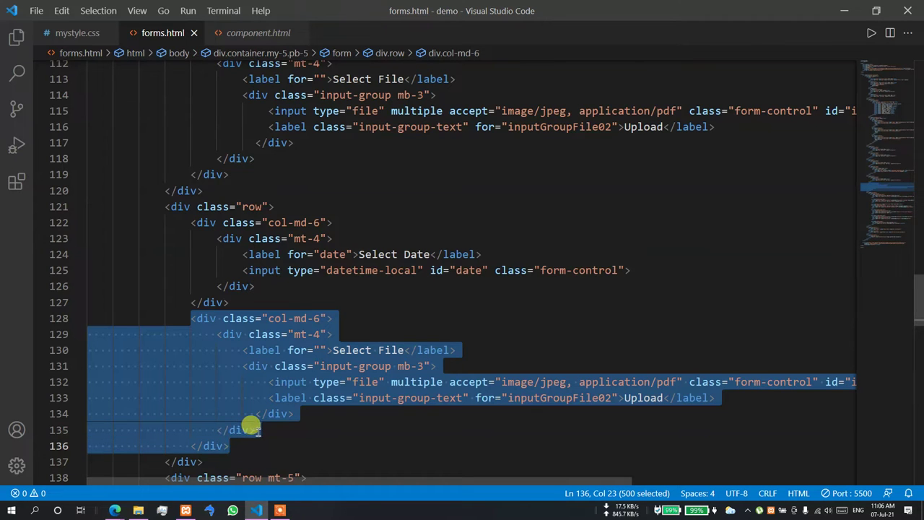
key("Delete")
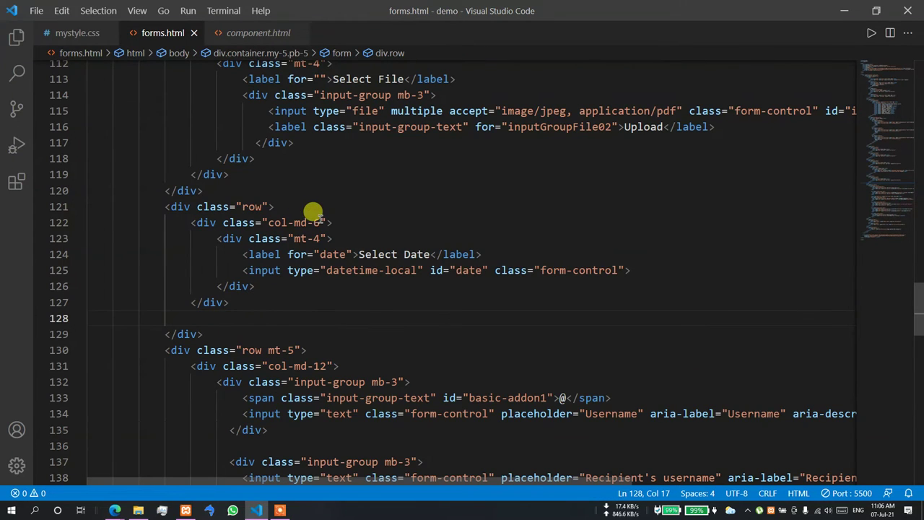
left_click(321, 221)
key("BackSpace")
type("12")
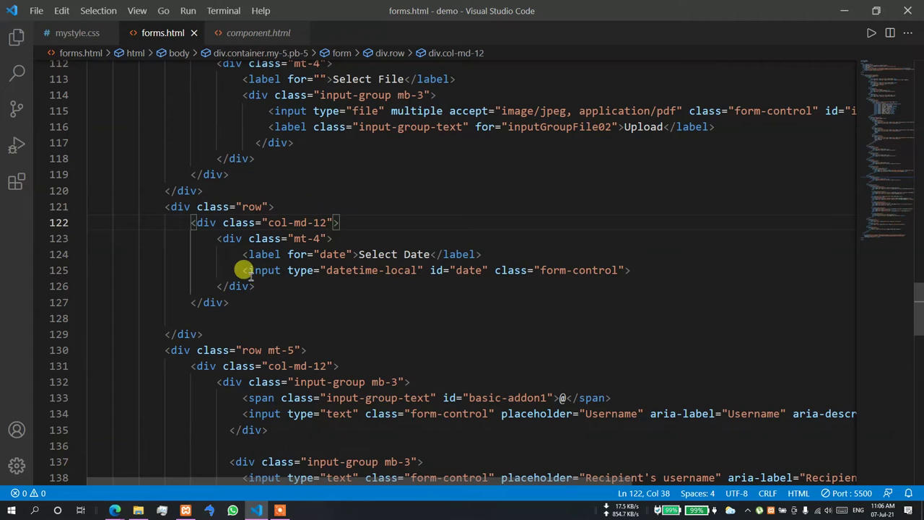
- Replace the datetime-local input with an Emmet textarea given class form-control
left_click(244, 270)
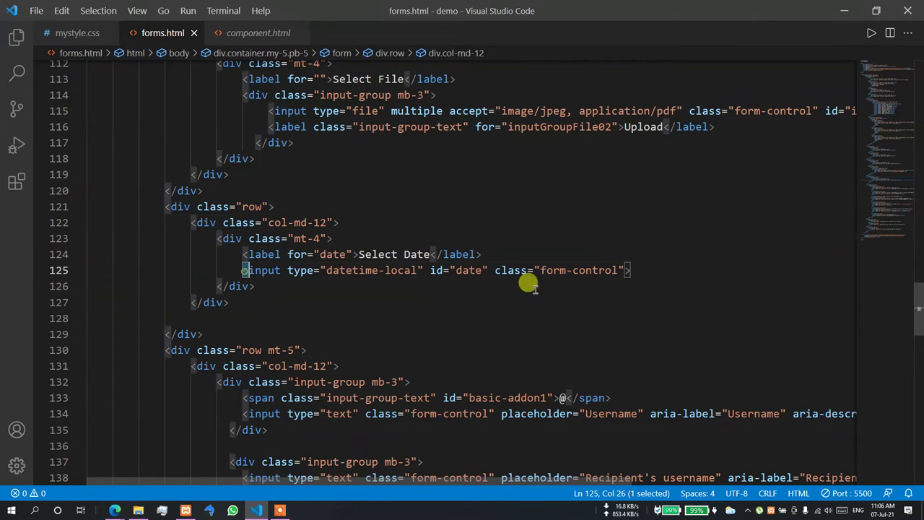
left_click(652, 265, "shift")
type("text")
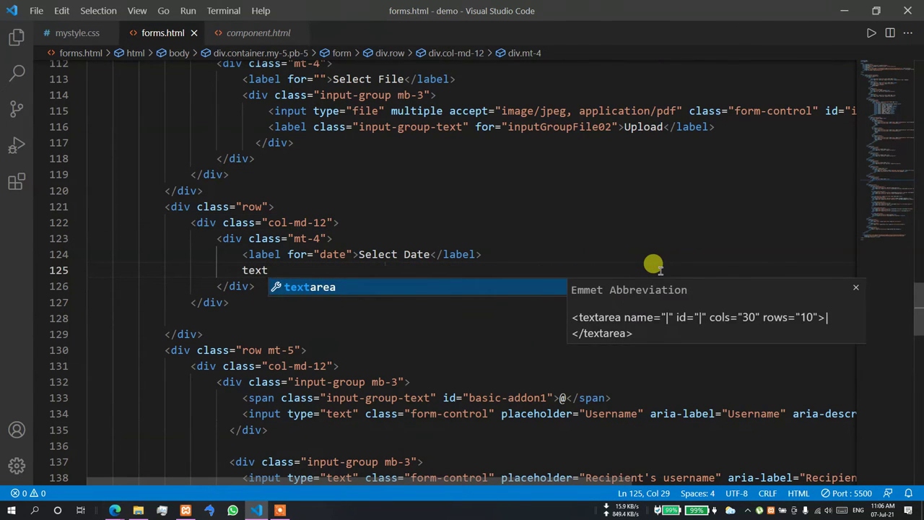
key("Tab")
key("Tab")
key("Tab")
key("Tab")
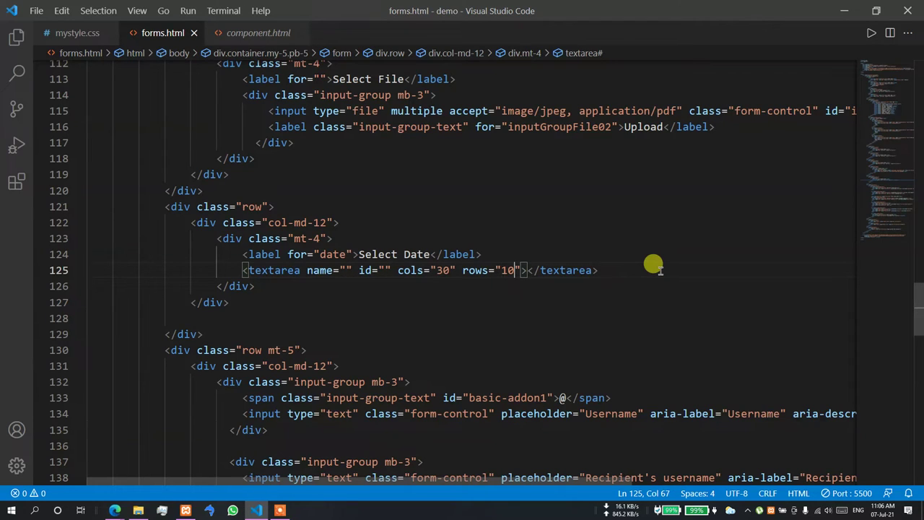
key("Tab")
key("Left")
type("cl")
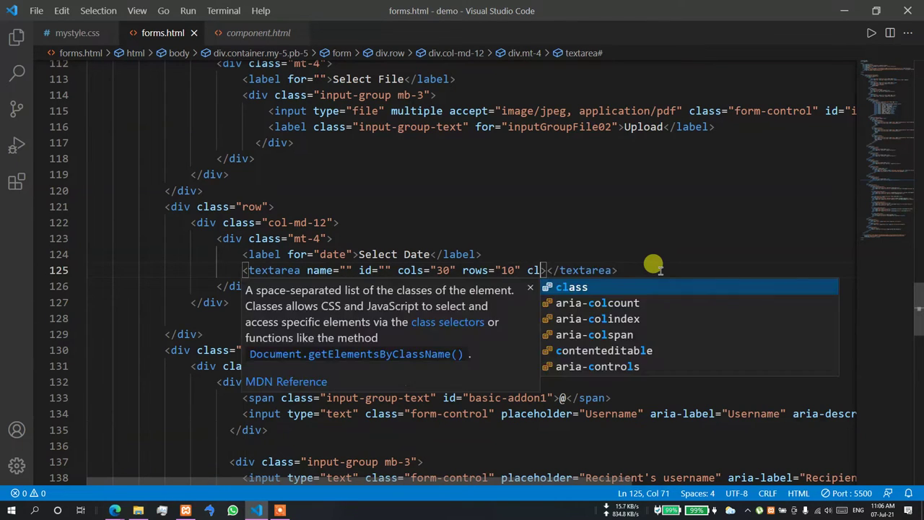
key("Tab")
type("form-control")
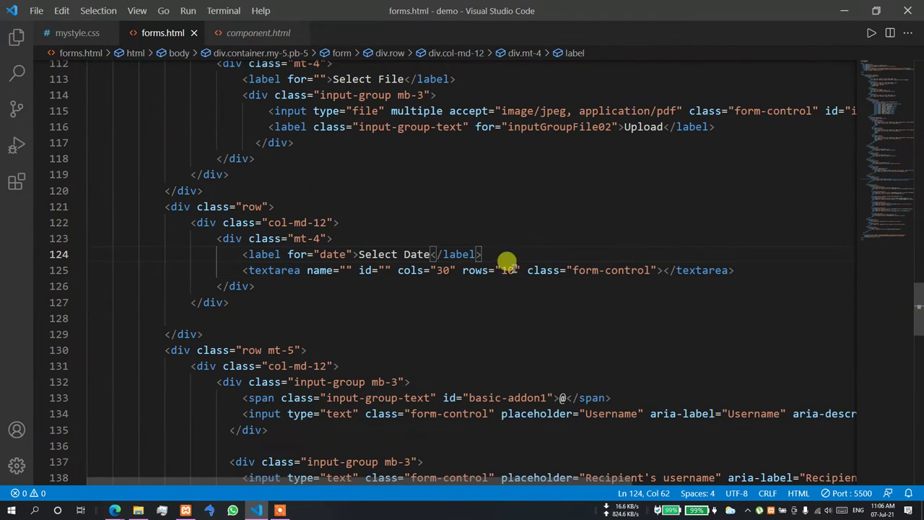
left_click(431, 260)
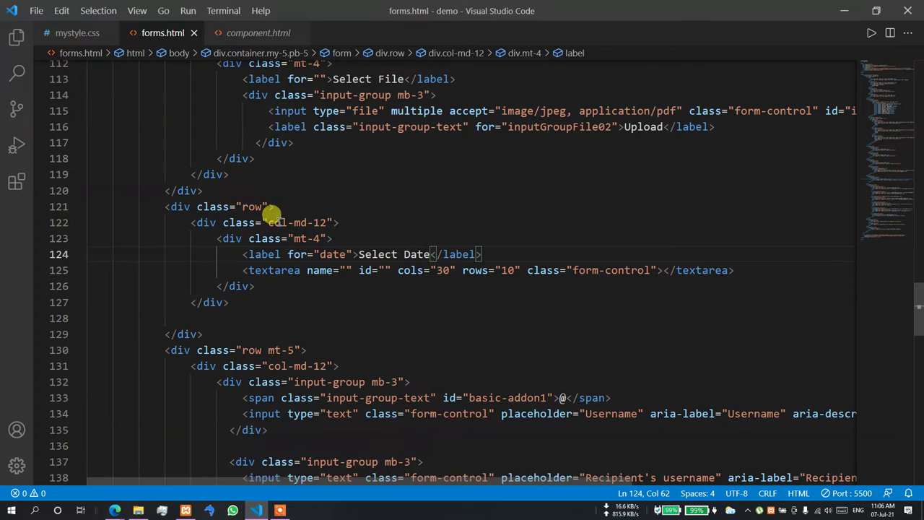
- Try resizing the new full-width textarea in the Edge preview, then reload the page
left_click(99, 489)
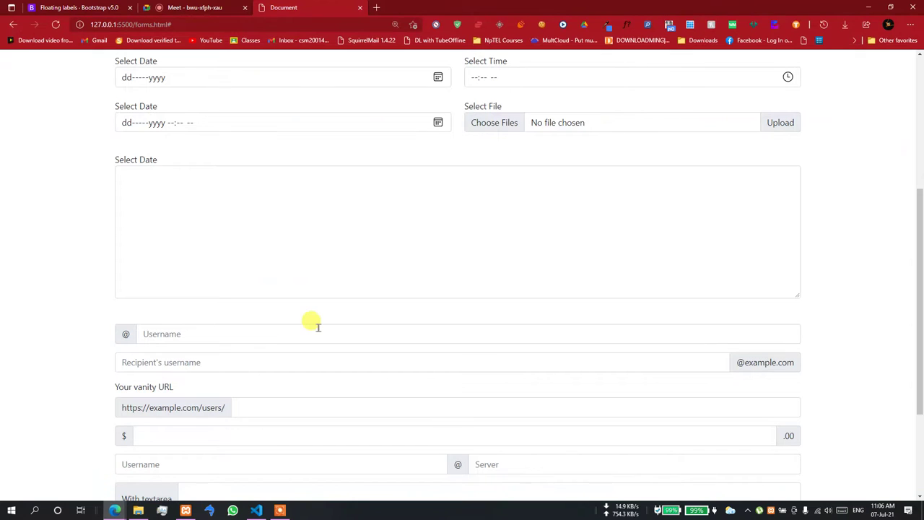
left_click(411, 296)
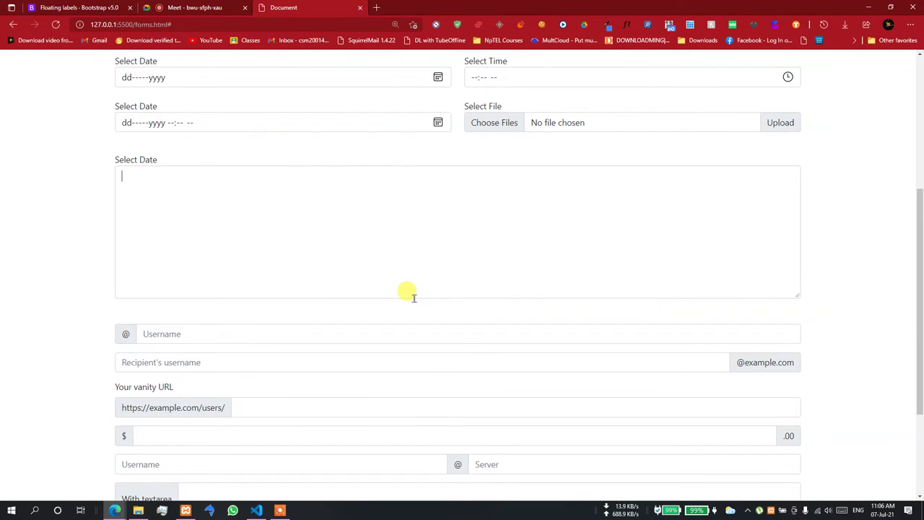
left_click_drag(797, 294, 792, 316)
left_click_drag(783, 388, 790, 336)
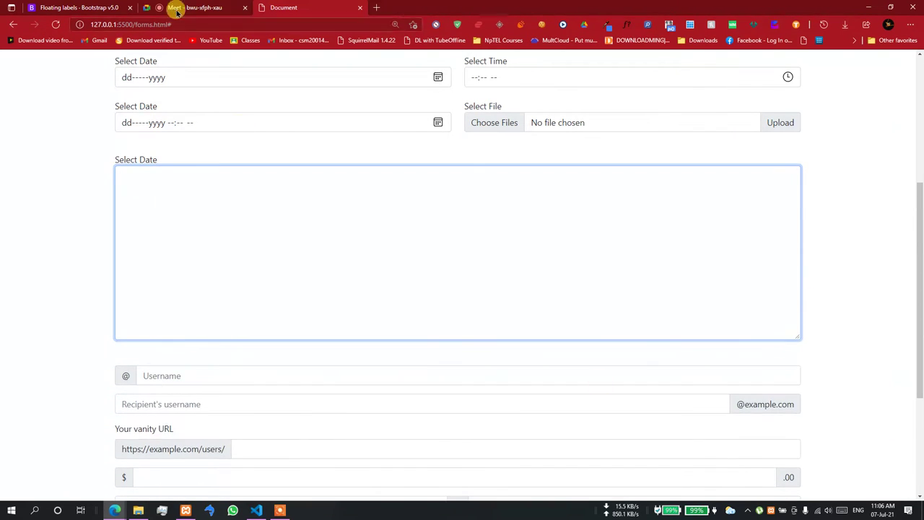
left_click(55, 25)
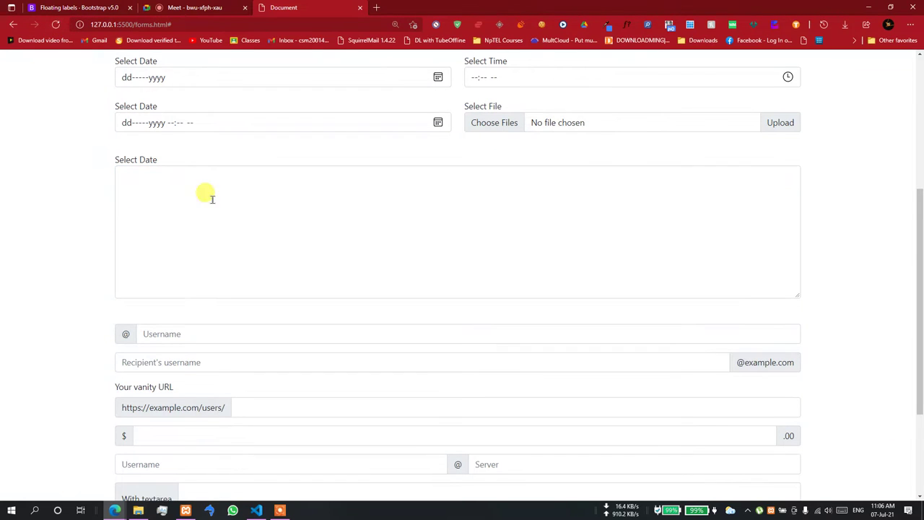
- Change the textarea's rows from 10 to 5 and return to the browser preview
left_click(256, 511)
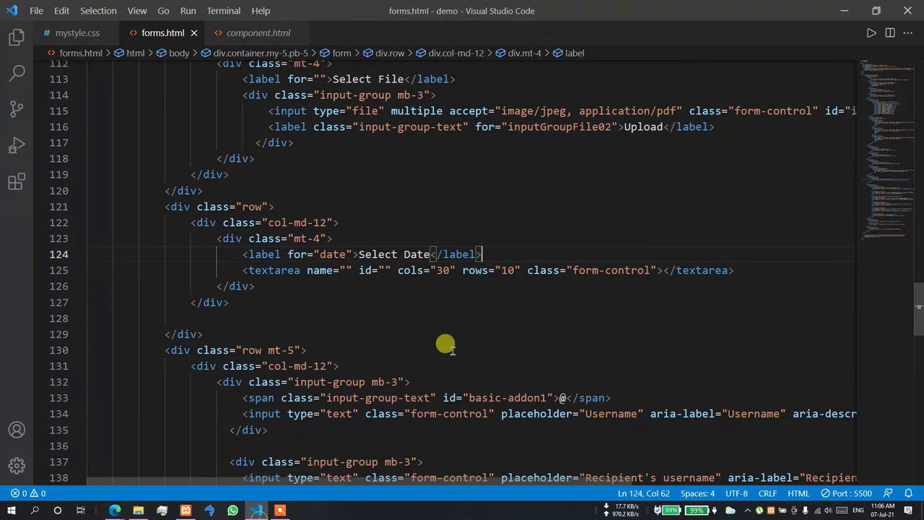
left_click(510, 270)
double_click(508, 270)
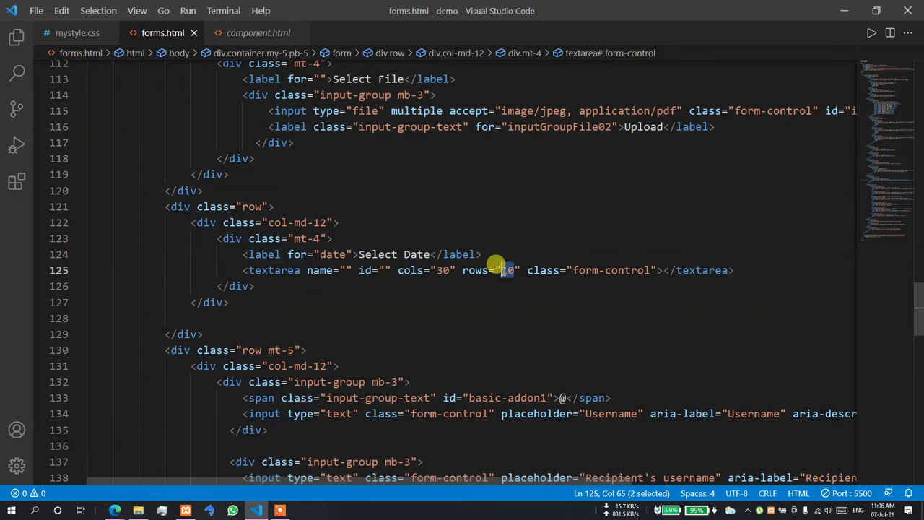
type("5")
left_click(114, 511)
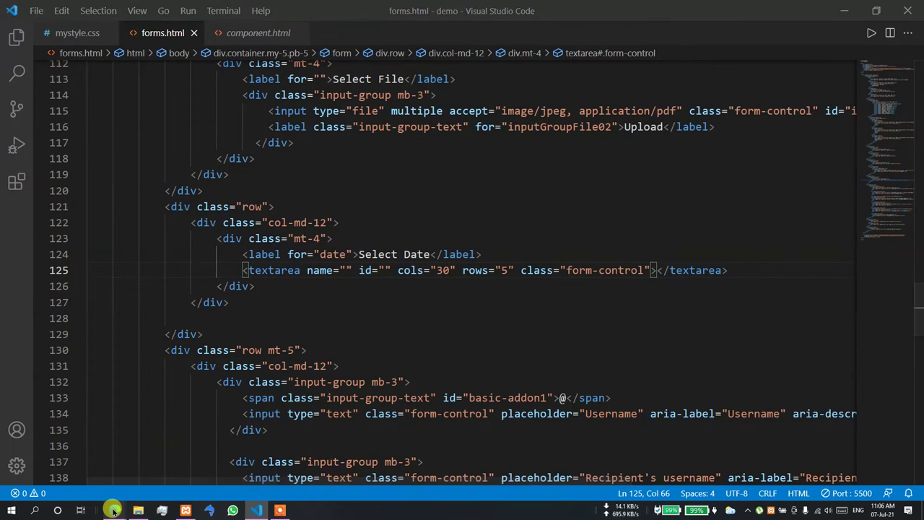
left_click(108, 487)
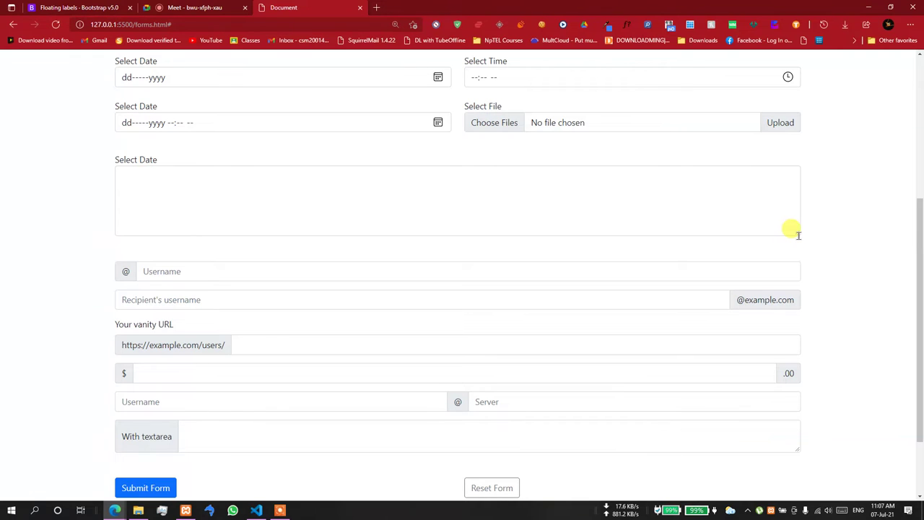
- In a new tab, search Google for "html editor html5"
left_click(377, 7)
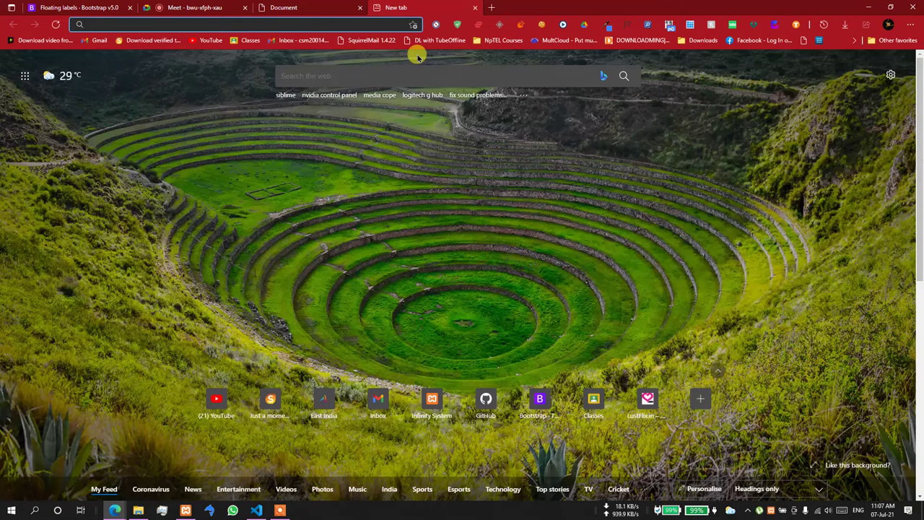
type("htmleditor")
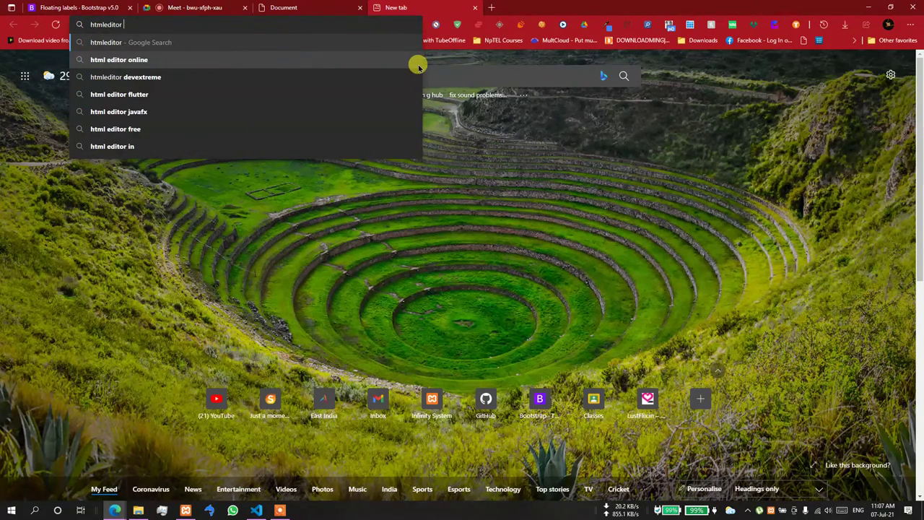
type(" html")
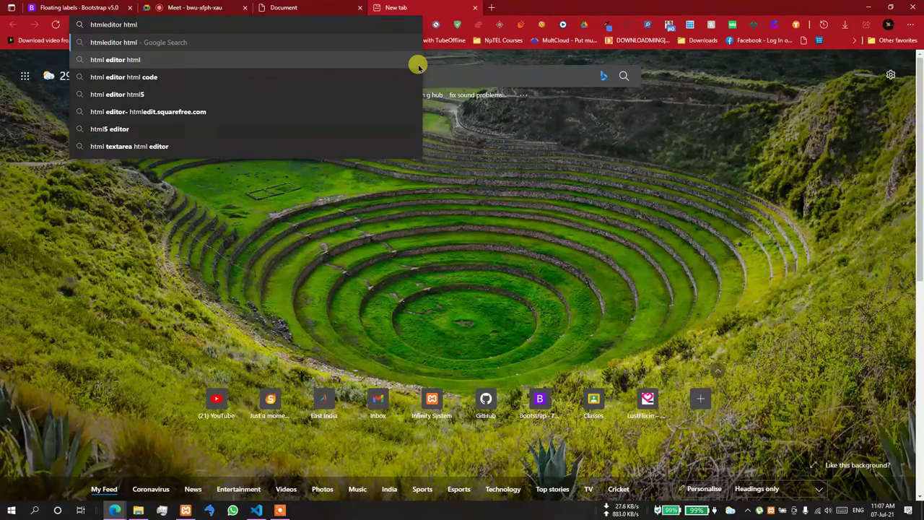
key("Down")
key("Down")
key("Down")
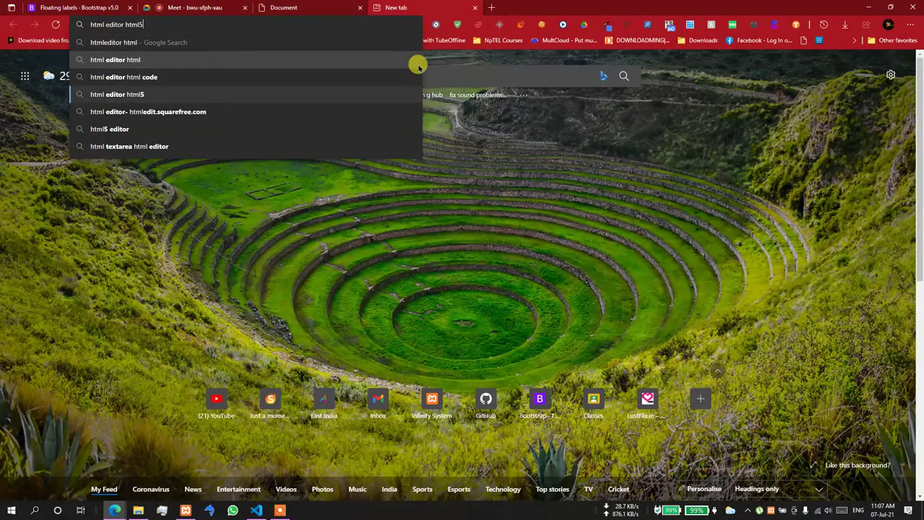
key("Return")
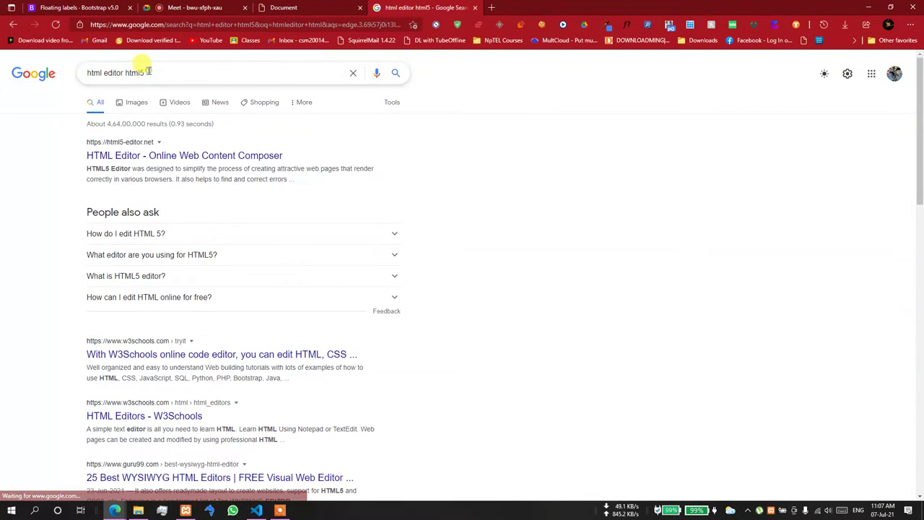
- Change the Google search to "formatted text editor html"
left_click_drag(146, 73, 73, 66)
type("formatt")
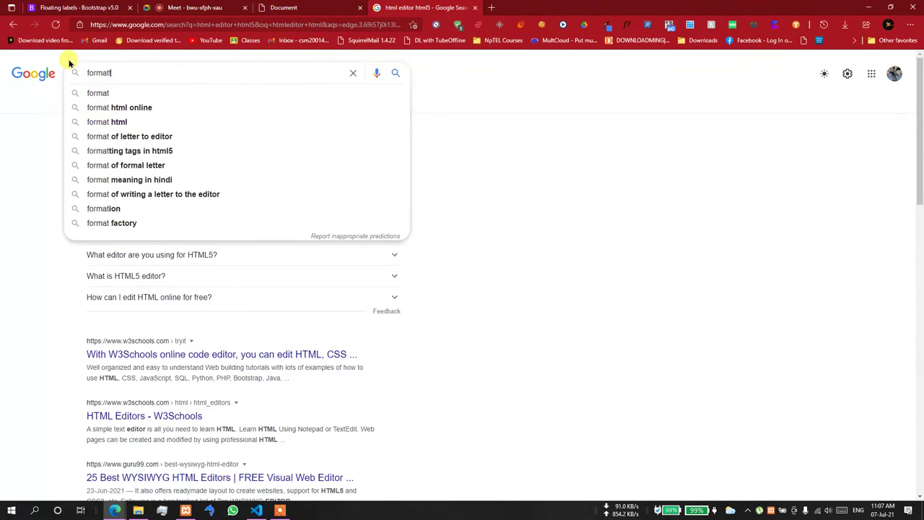
type("ed editor gr")
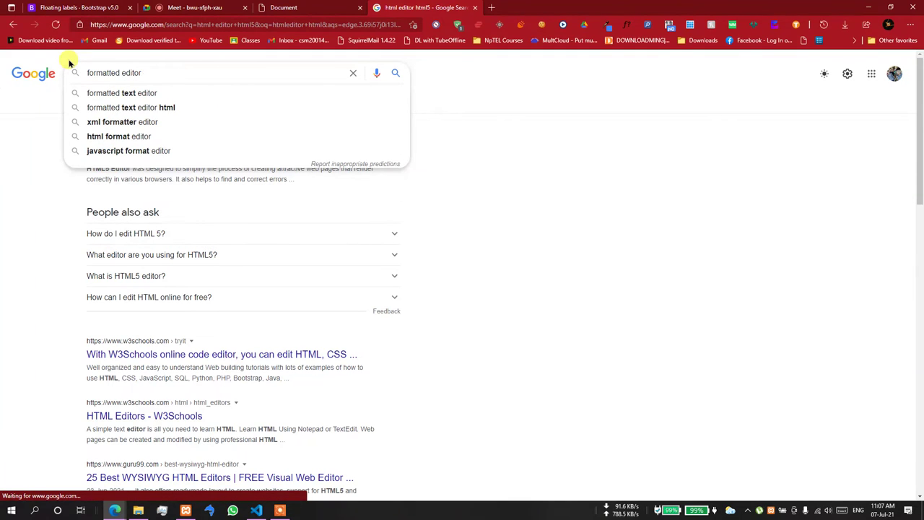
key("BackSpace")
key("BackSpace")
key("BackSpace")
type("html")
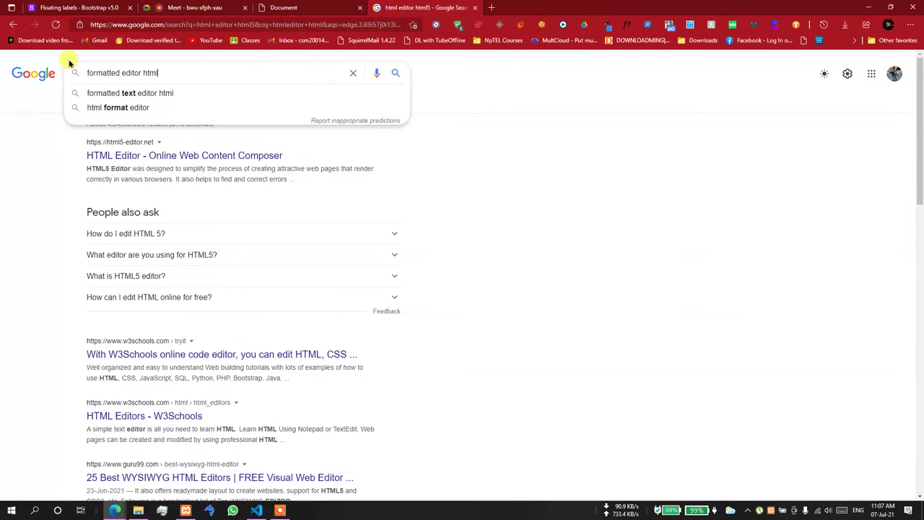
key("Down")
key("Return")
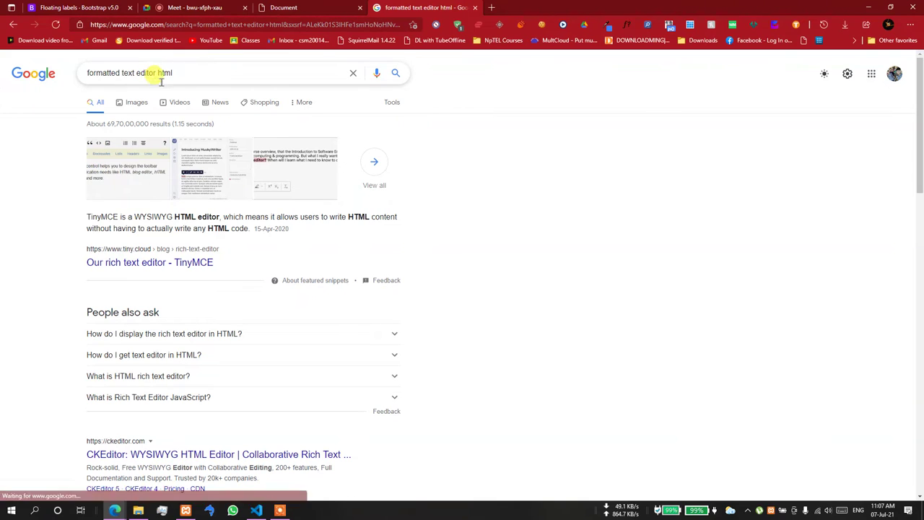
- Search for "rich text editor" and open the top richtexteditor.com result
left_click_drag(177, 72, 3, 59)
type("fich text e")
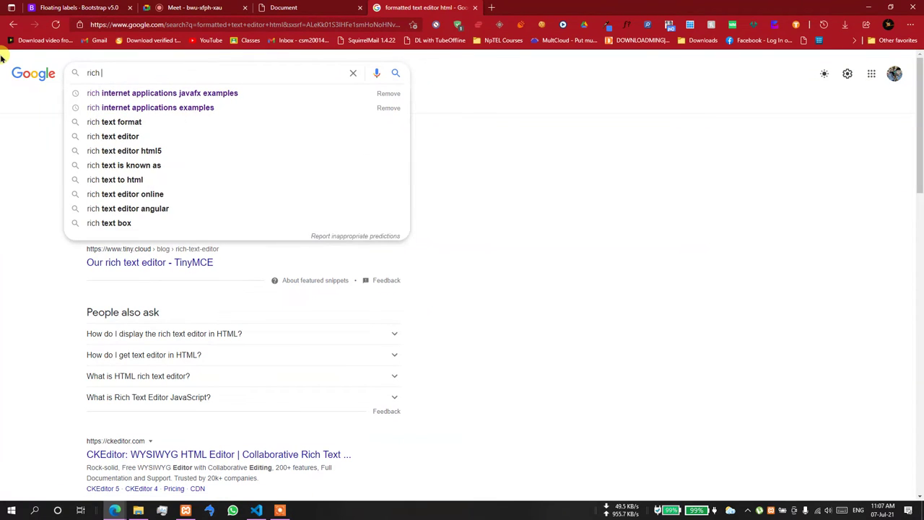
type("ditor")
key("Return")
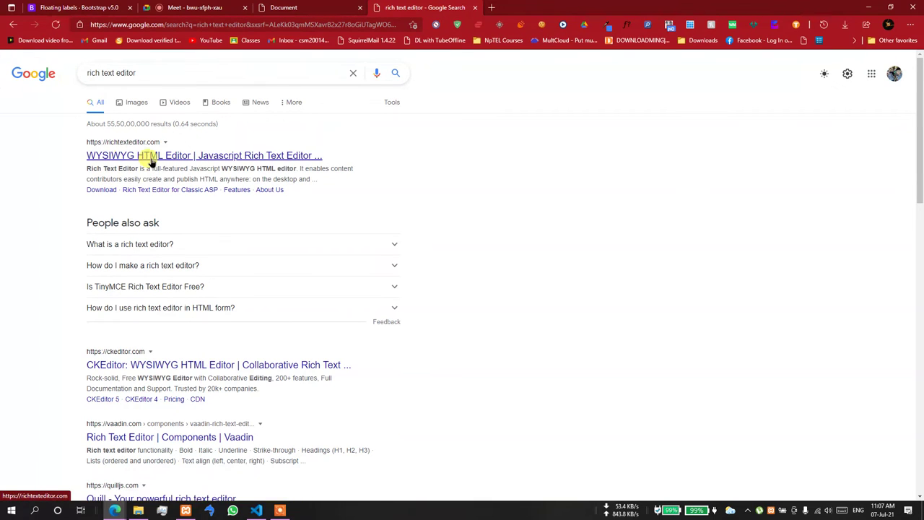
left_click(148, 156)
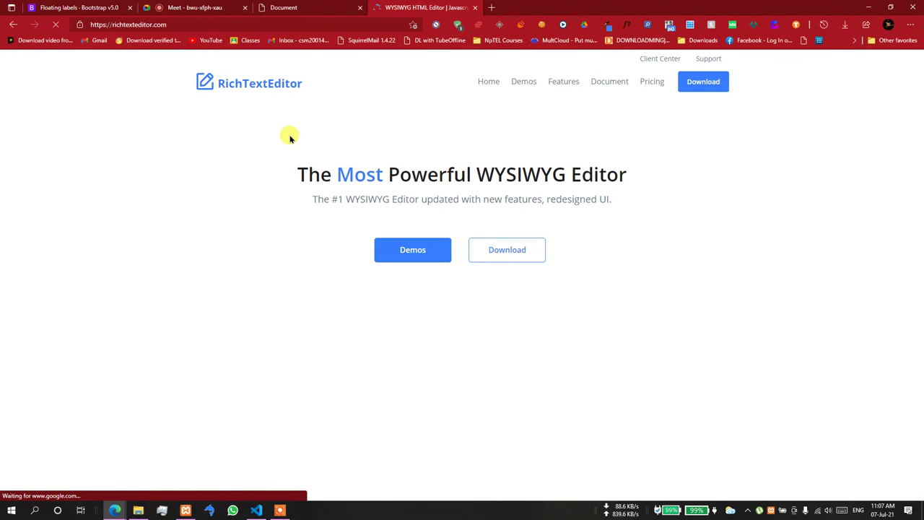
- Look over the RichTextEditor download page and the homepage editor demo
left_click(503, 249)
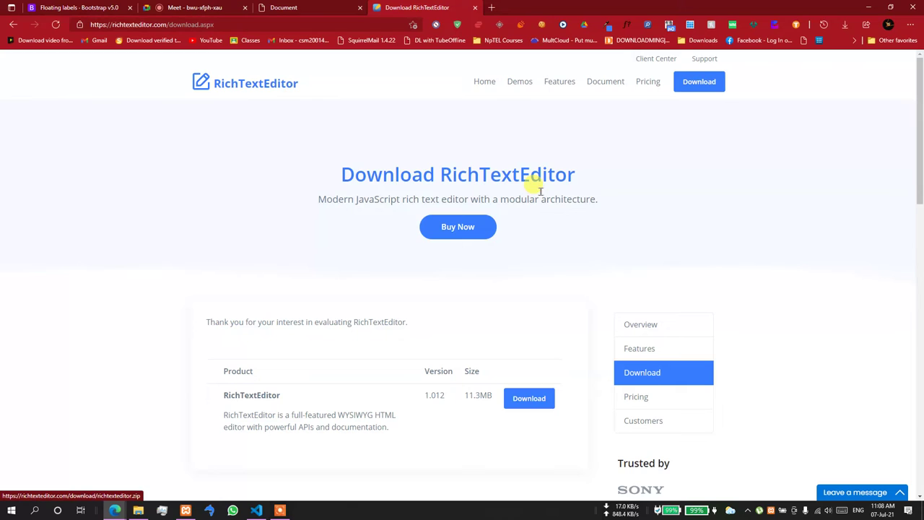
left_click(482, 81)
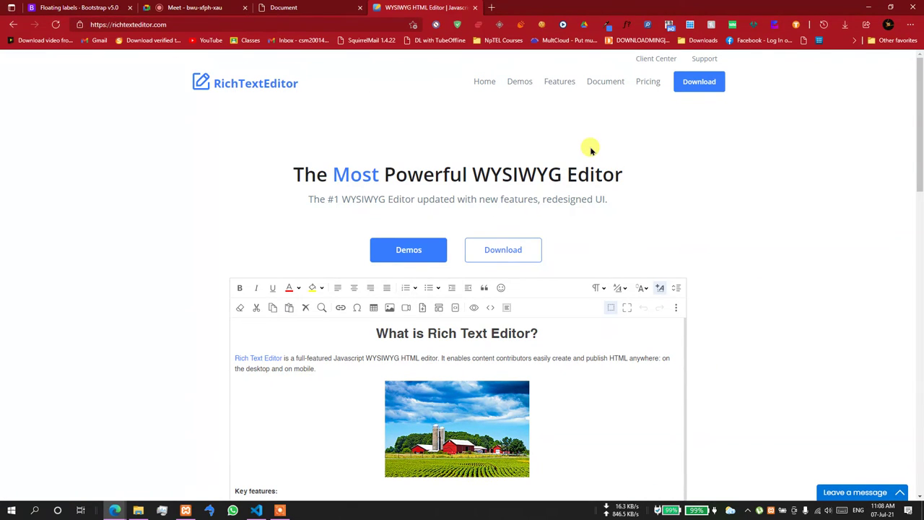
scroll(830, 281, "down", 3)
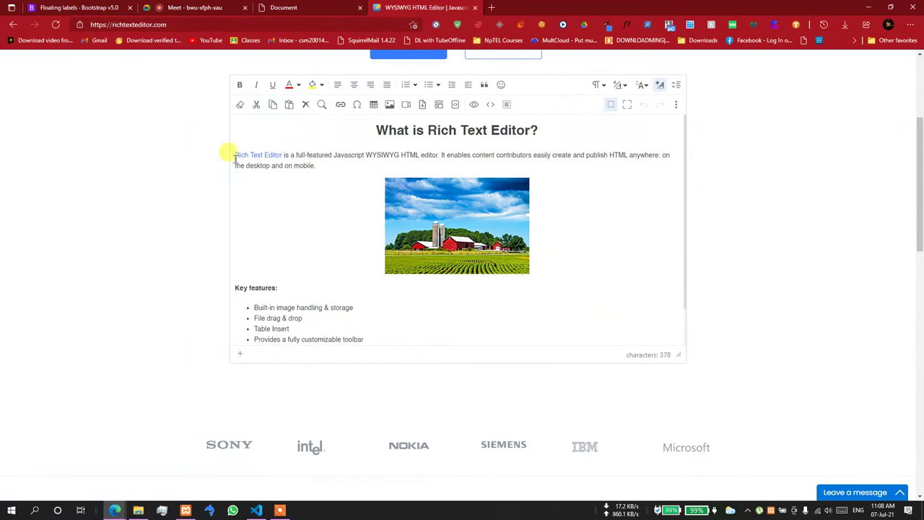
- Go back through history to the Google "rich text editor" results
left_click(13, 26)
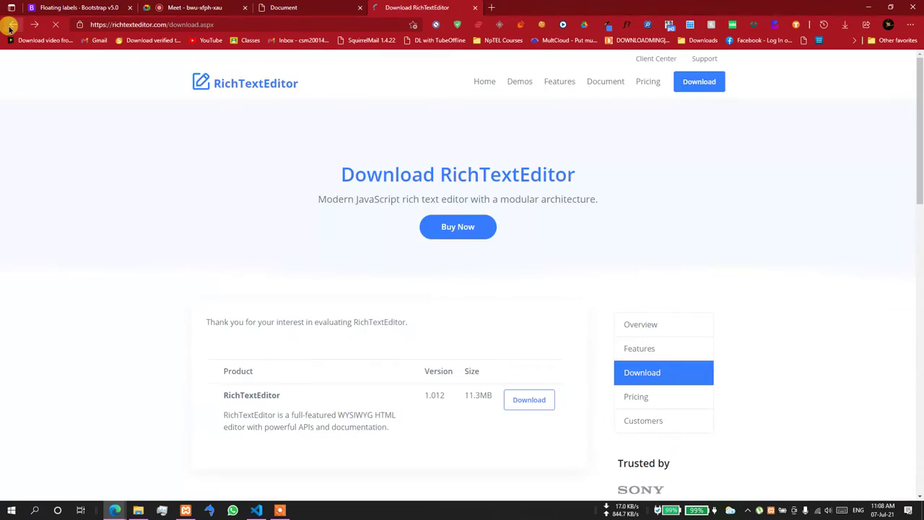
left_click(14, 30)
left_click(14, 30)
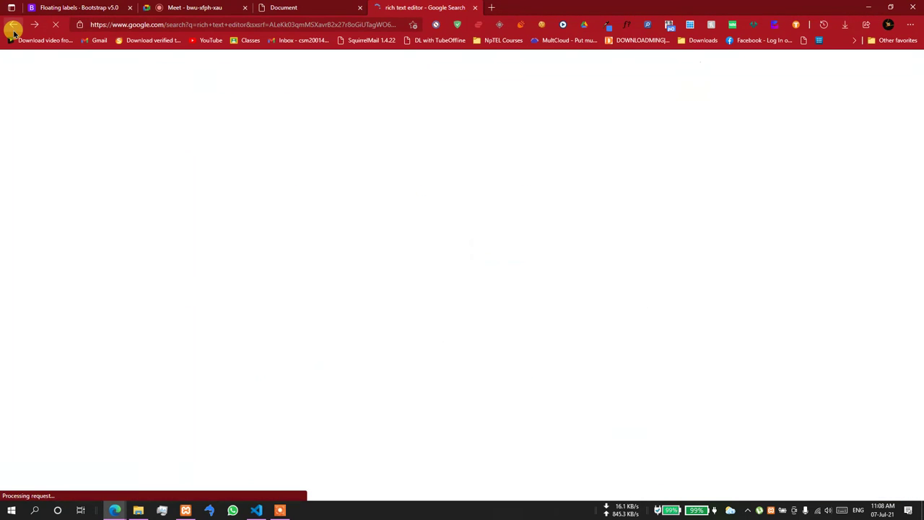
- Go from the CKEditor homepage's side navigation menu to the CKEditor 4 product page
scroll(221, 315, "down", 1)
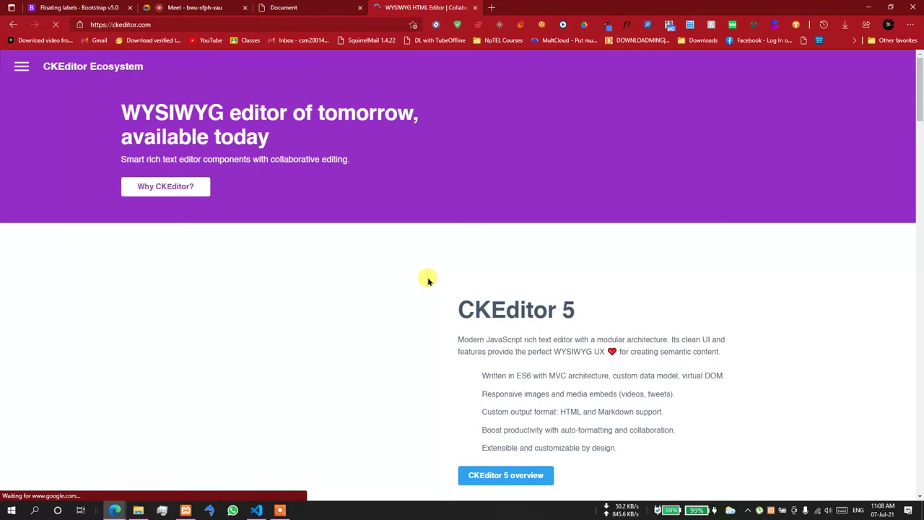
scroll(422, 274, "down", 5)
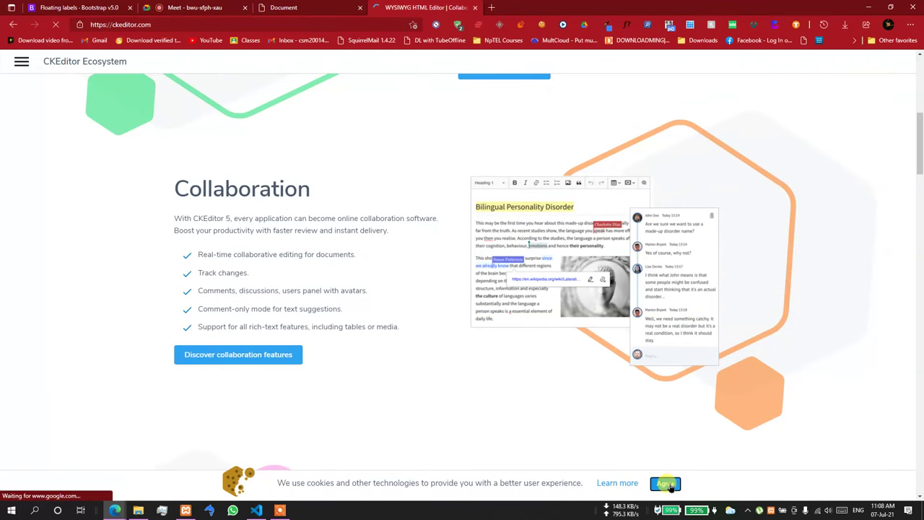
scroll(484, 336, "up", 6)
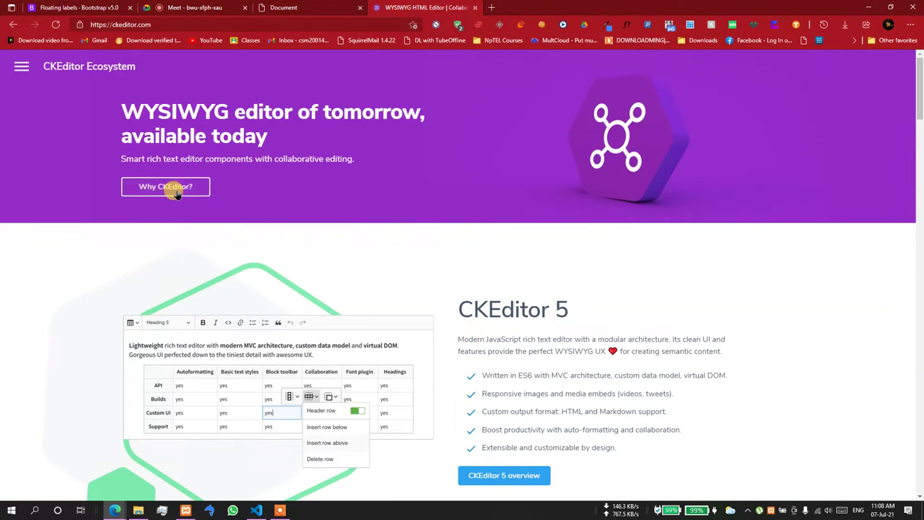
left_click(16, 67)
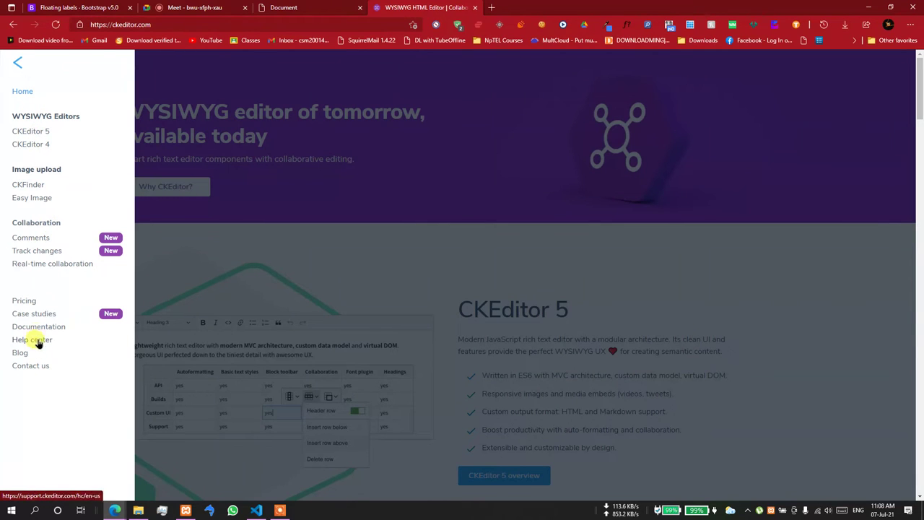
left_click(46, 145)
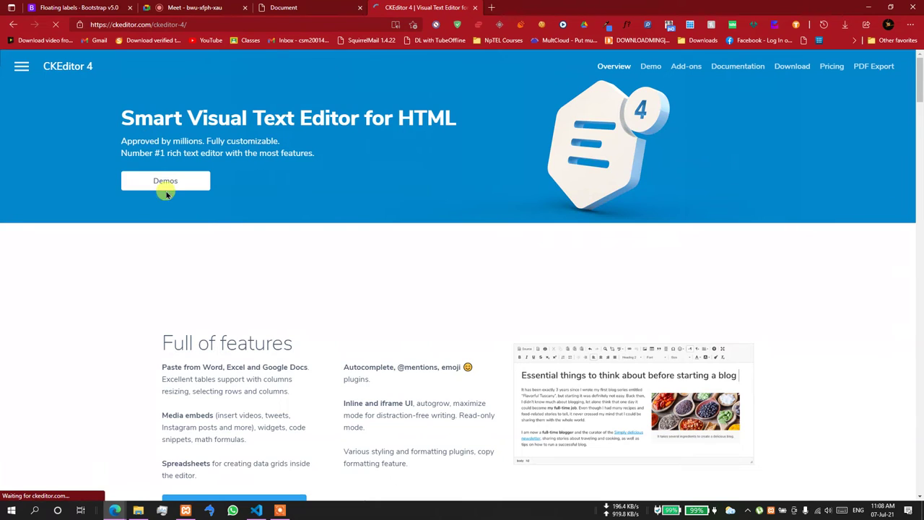
- Open the CKEditor 4 Document Editor demo and try its paragraph format, font and size menus
left_click(187, 181)
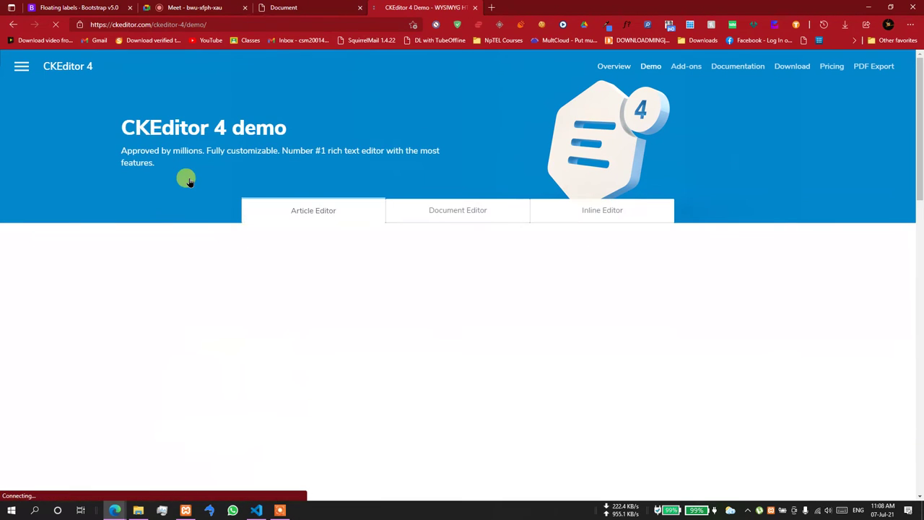
scroll(749, 200, "down", 3)
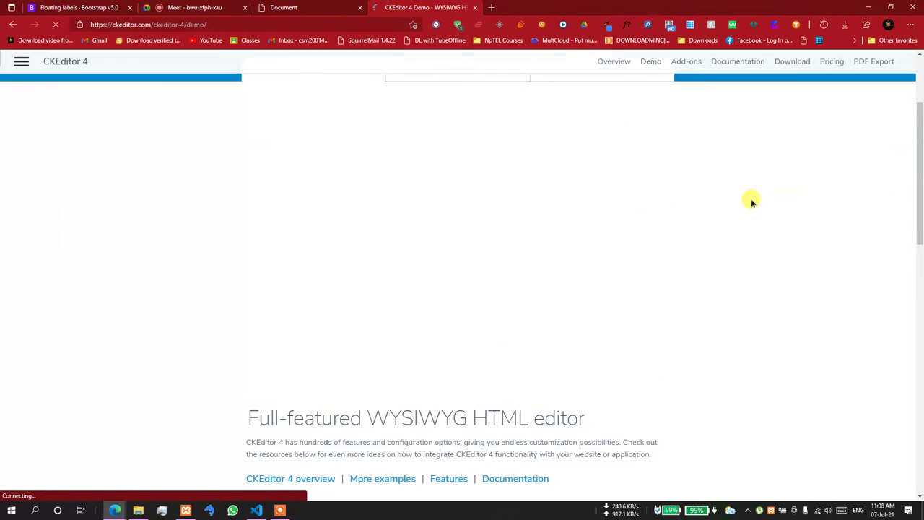
scroll(749, 200, "up", 3)
left_click(479, 208)
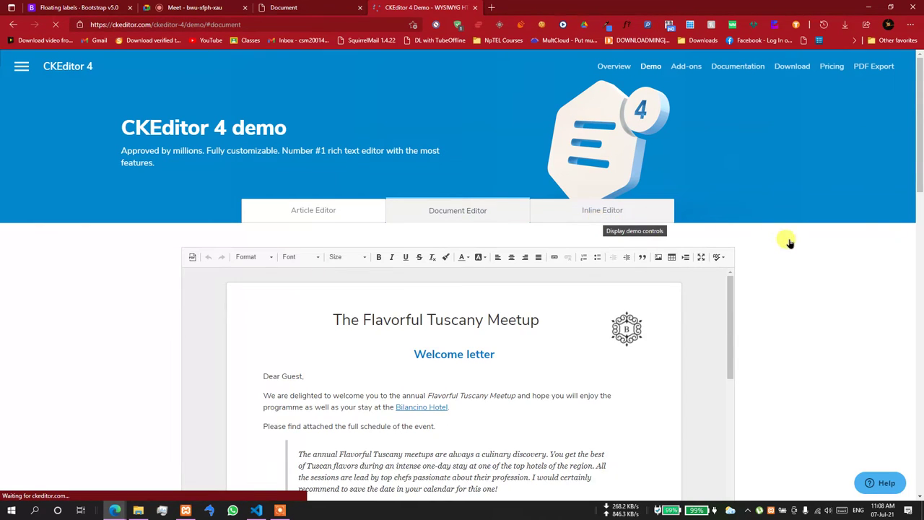
scroll(787, 242, "down", 2)
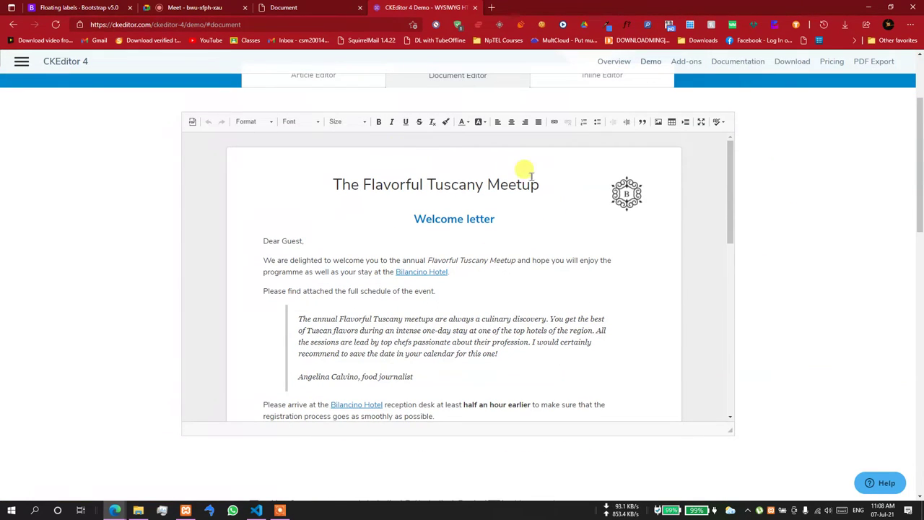
left_click(260, 122)
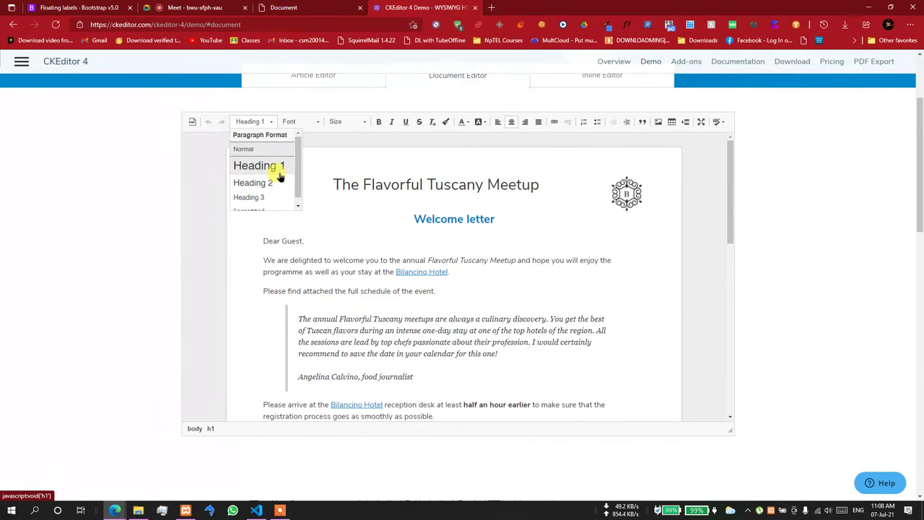
left_click(297, 122)
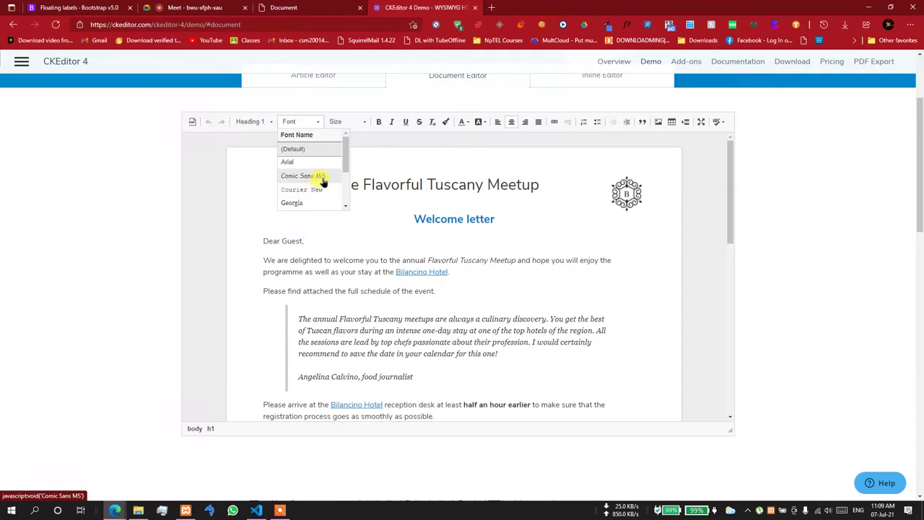
scroll(320, 180, "down", 2)
left_click(341, 121)
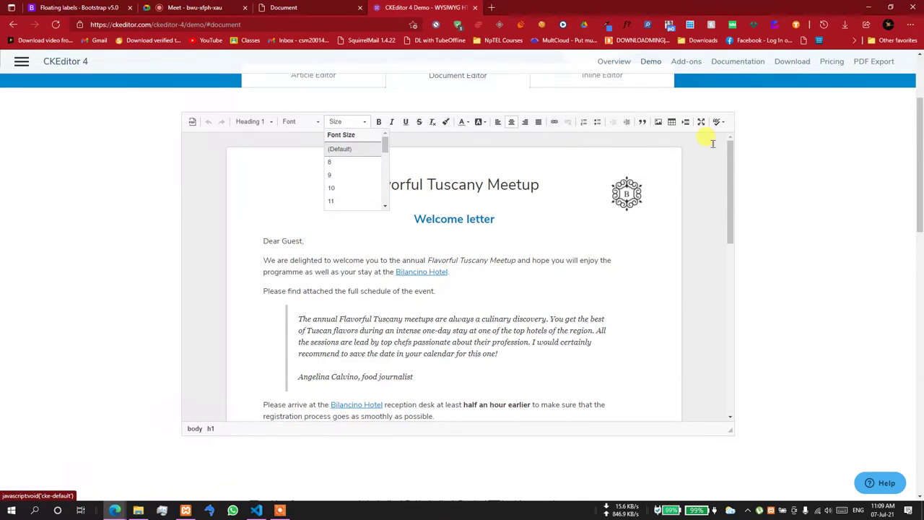
left_click_drag(727, 182, 724, 366)
scroll(724, 366, "up", 10)
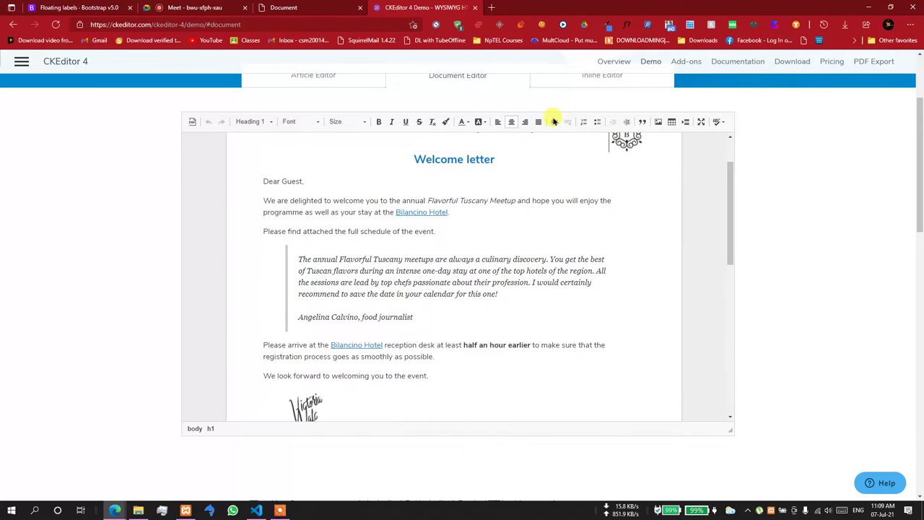
- View the Article Editor demo, then edit the Inline Editor newsletter's pizza and header blocks
left_click(336, 84)
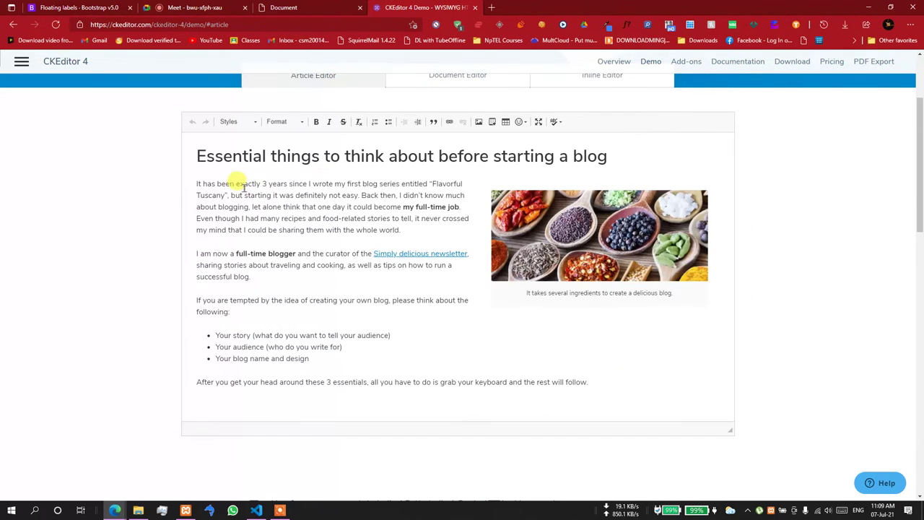
scroll(524, 241, "down", 5)
scroll(512, 239, "up", 5)
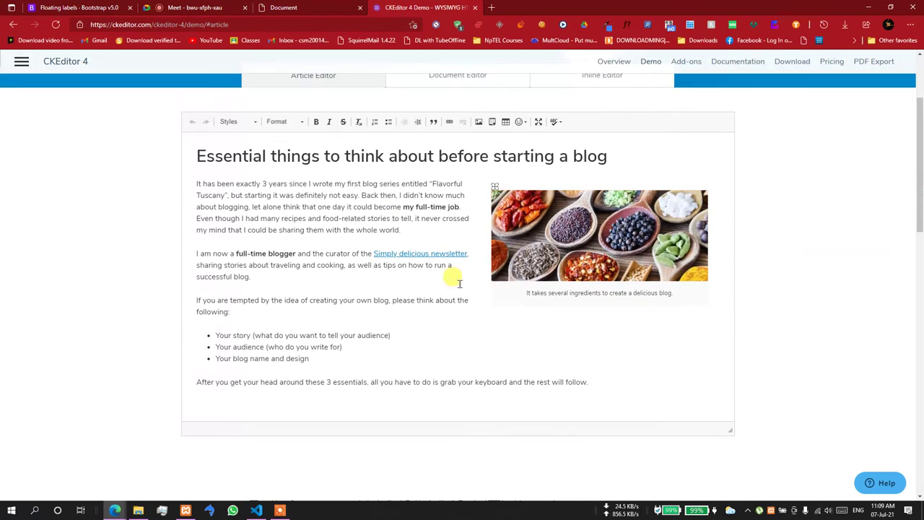
left_click(618, 78)
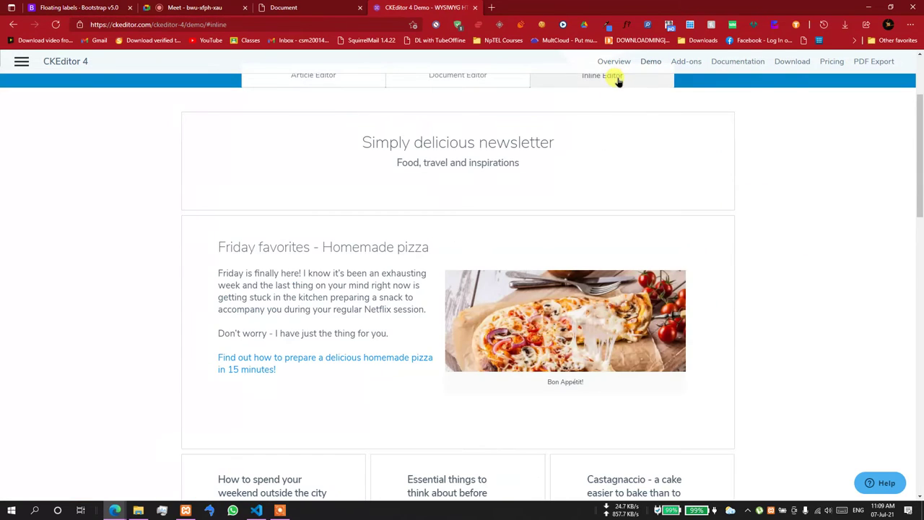
left_click(338, 258)
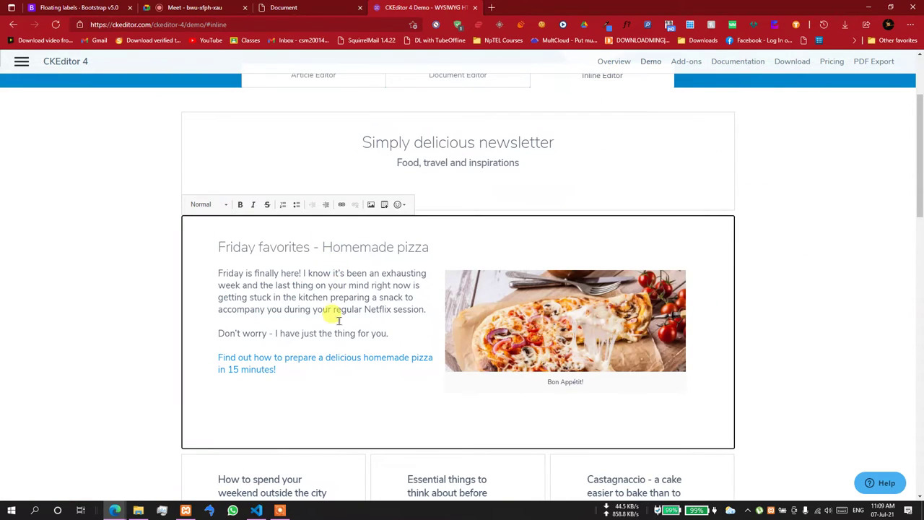
left_click(411, 144)
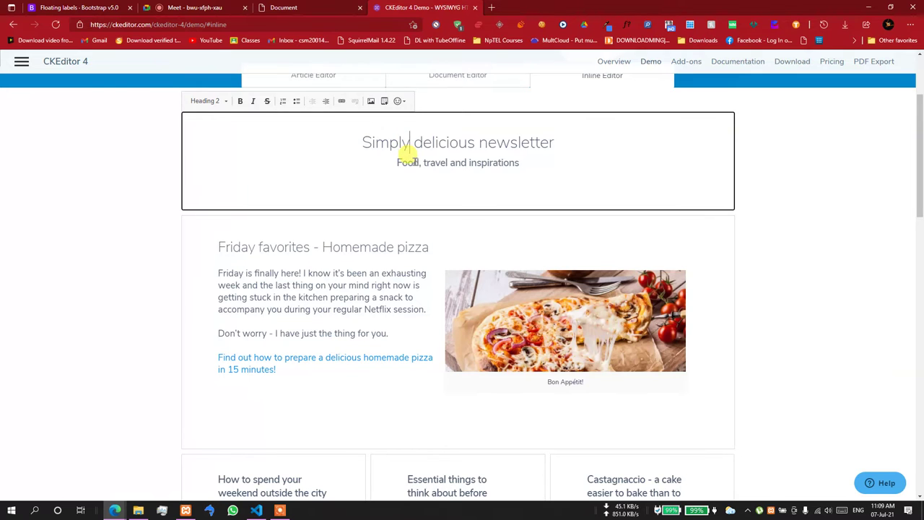
left_click(336, 297)
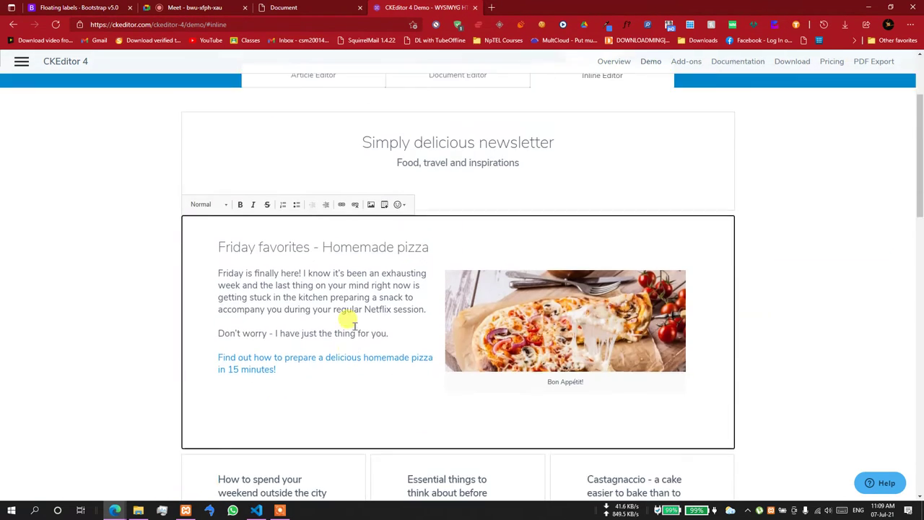
scroll(354, 325, "up", 2)
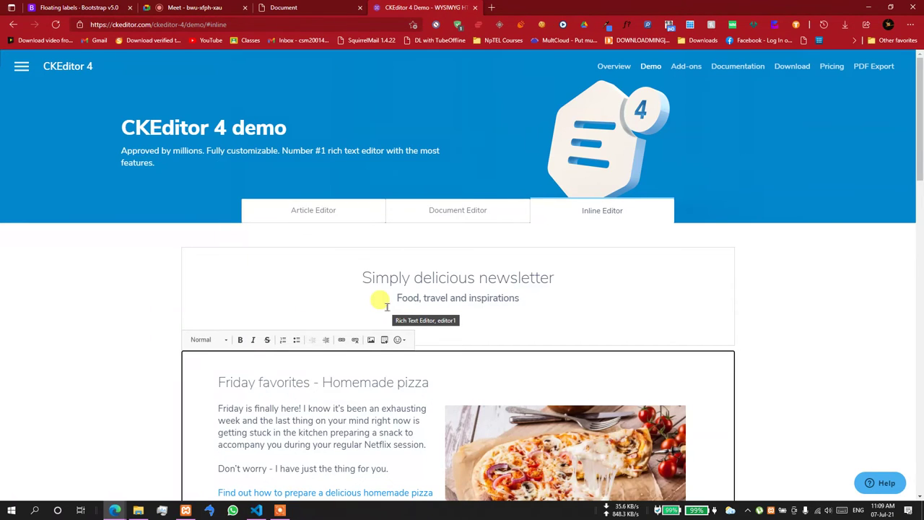
scroll(386, 307, "down", 8)
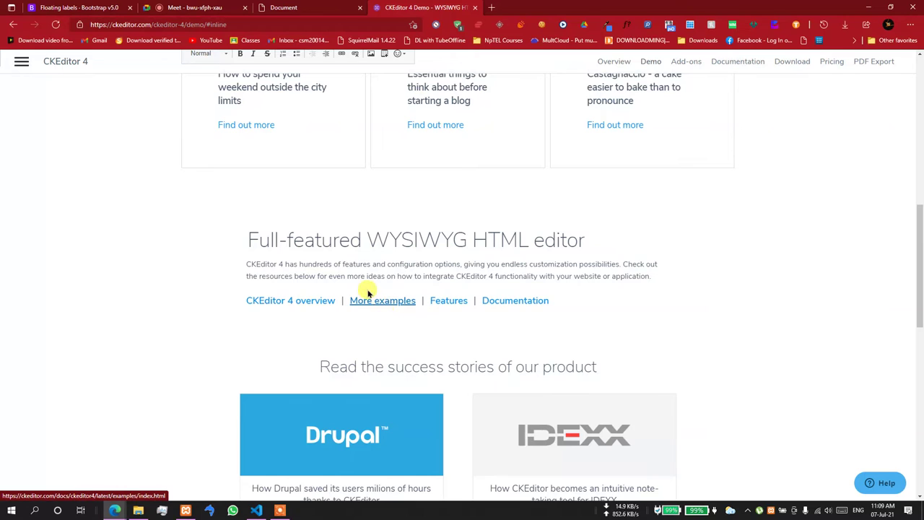
- Browse the CKEditor 4 API reference and Guides index, then close the documentation tab
left_click(518, 303)
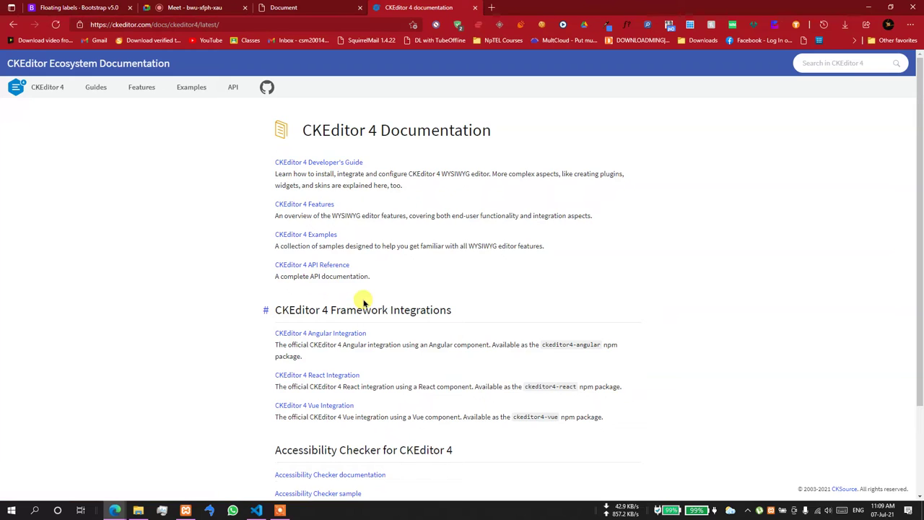
left_click(334, 267)
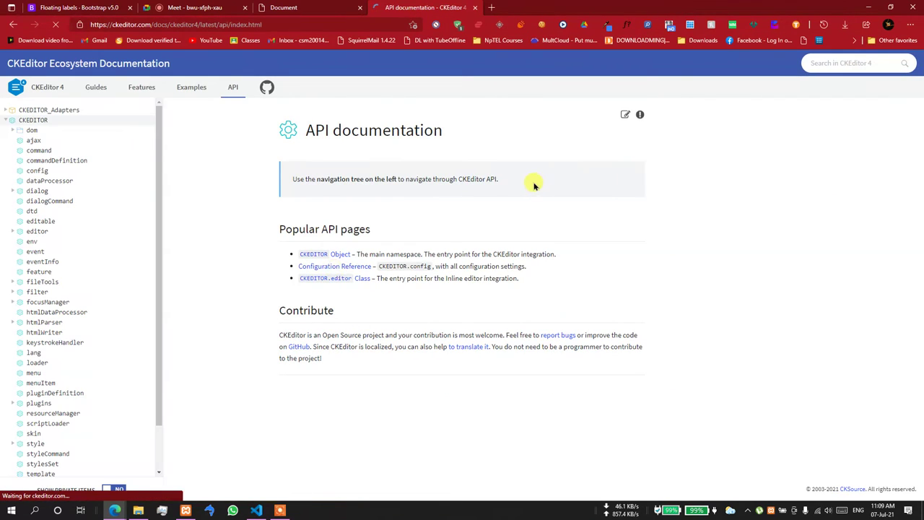
left_click_drag(534, 186, 373, 180)
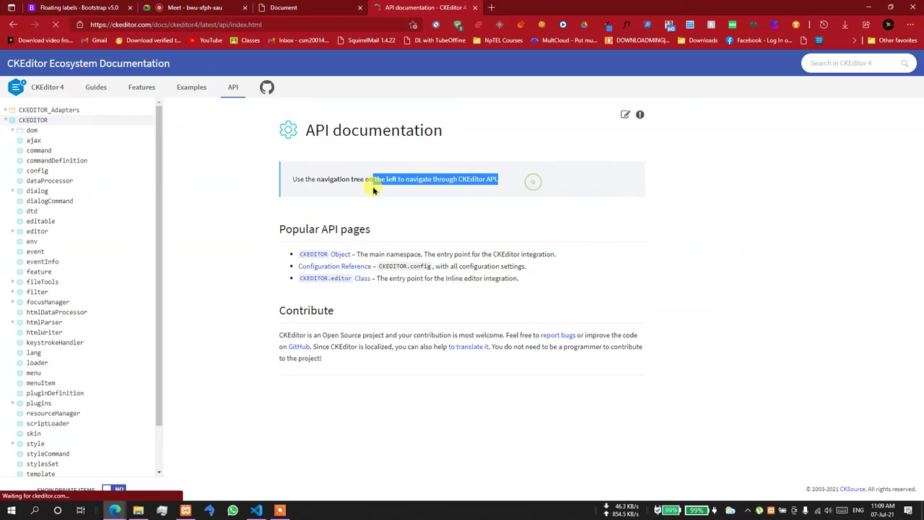
left_click(101, 91)
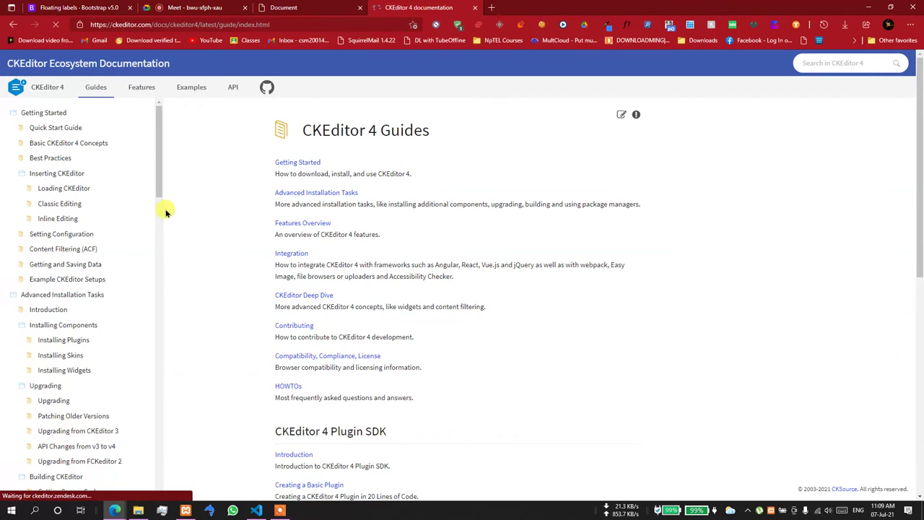
left_click(478, 8)
- Go from the Floating labels docs to the Bootstrap Range page, then return to the forms.html preview
left_click(86, 5)
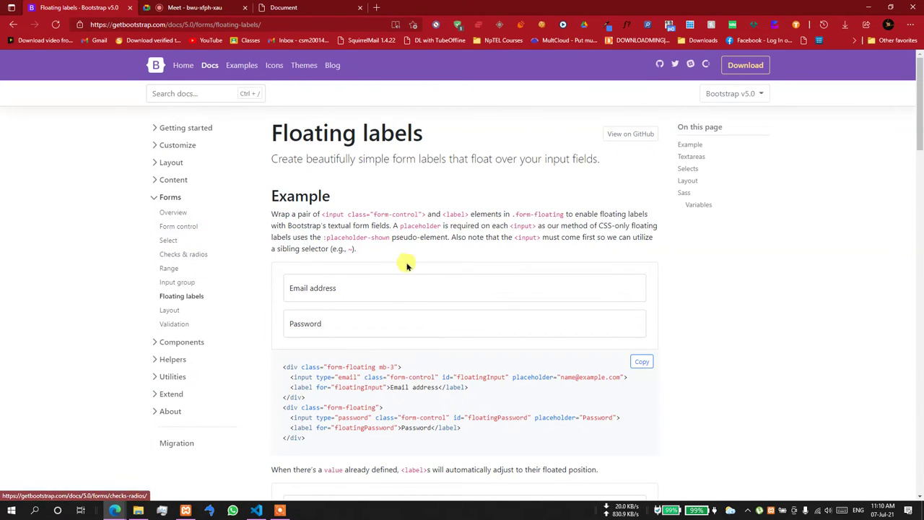
scroll(406, 263, "down", 5)
scroll(406, 264, "up", 4)
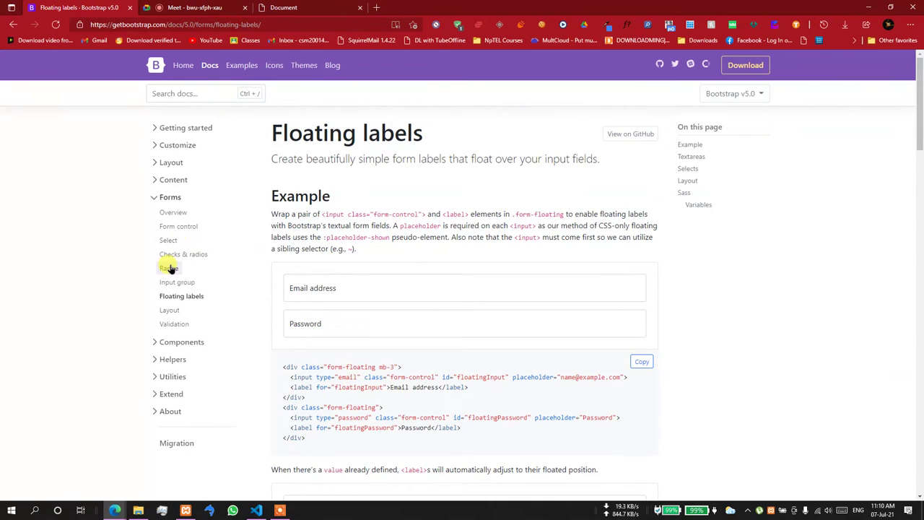
left_click(169, 268)
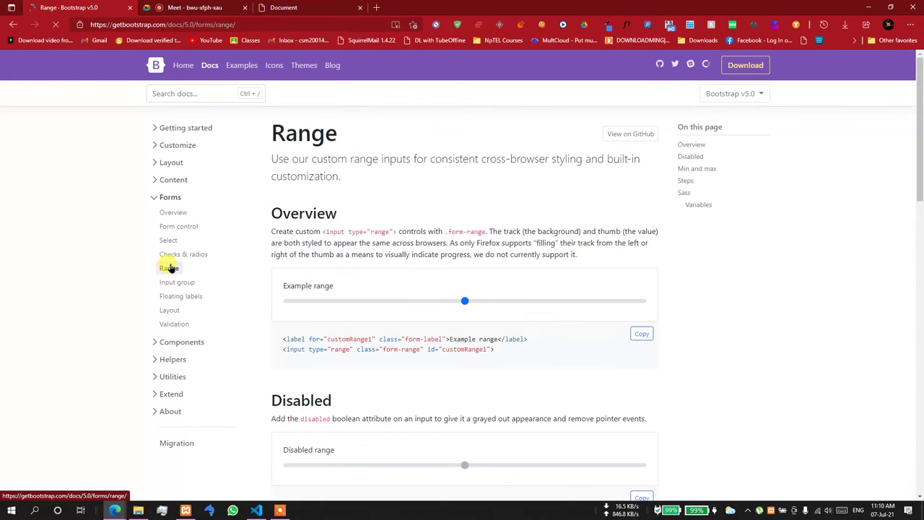
scroll(268, 270, "down", 10)
scroll(270, 272, "down", 1)
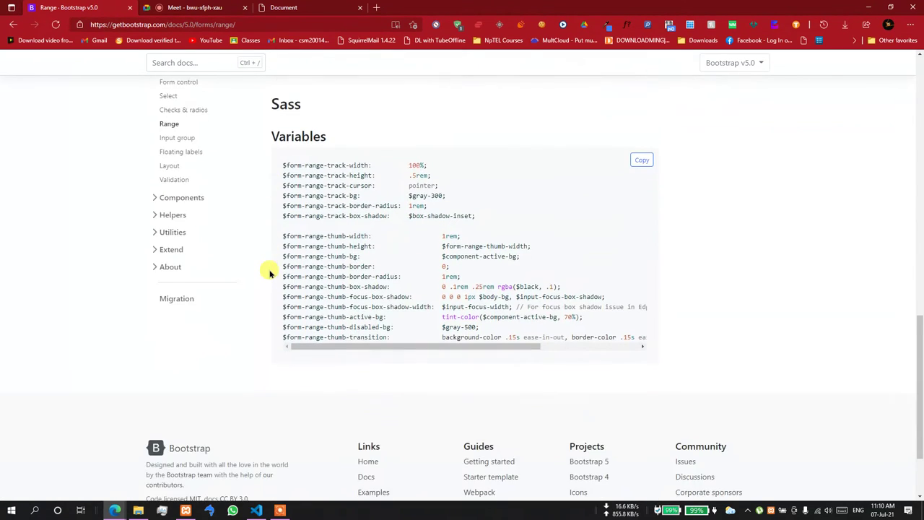
scroll(269, 272, "up", 10)
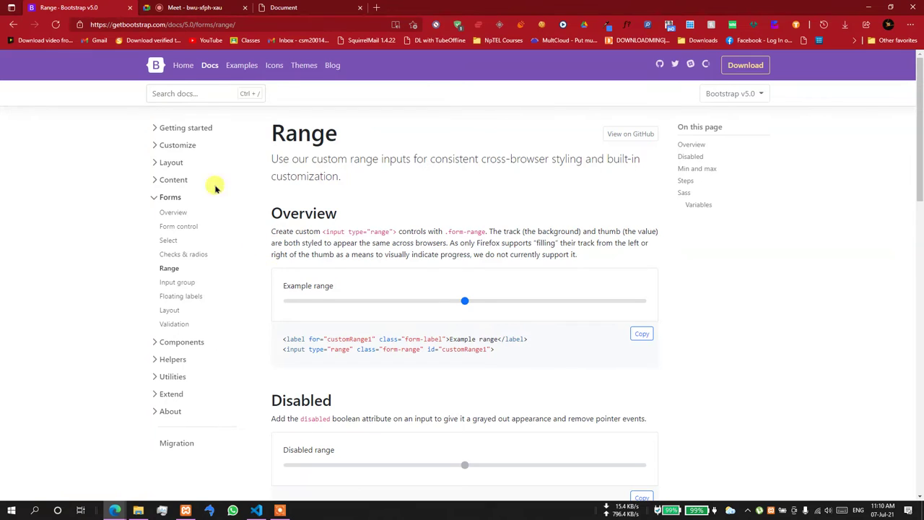
left_click(337, 9)
scroll(382, 157, "up", 4)
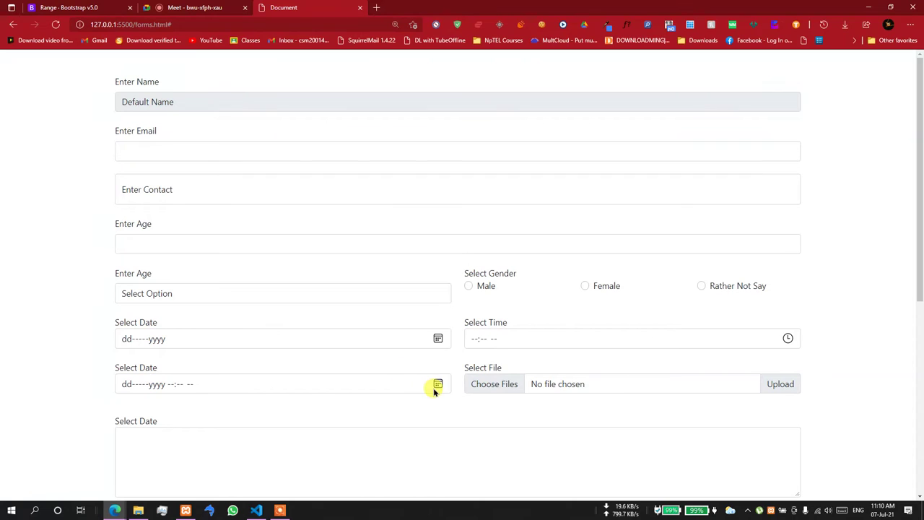
- Pick 13 July 2021 in the first Select Date calendar, then go back to forms.html in VS Code
left_click(437, 339)
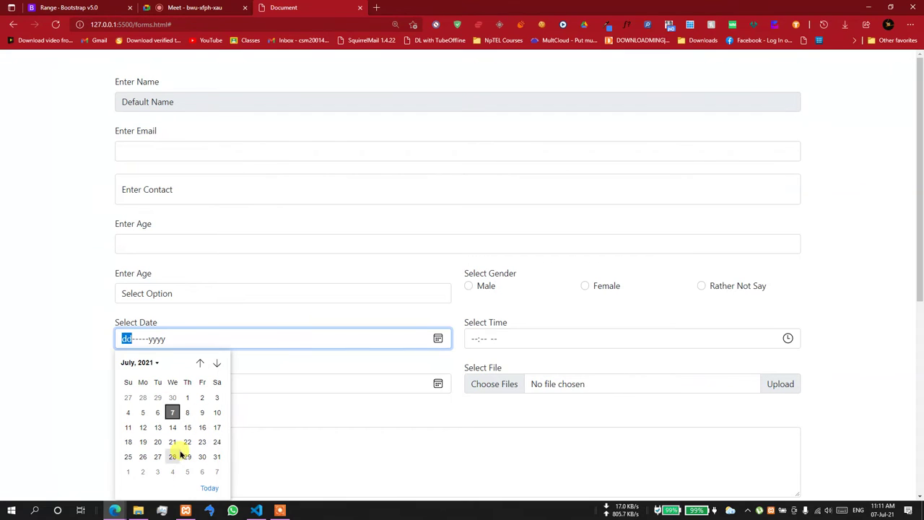
left_click(219, 428)
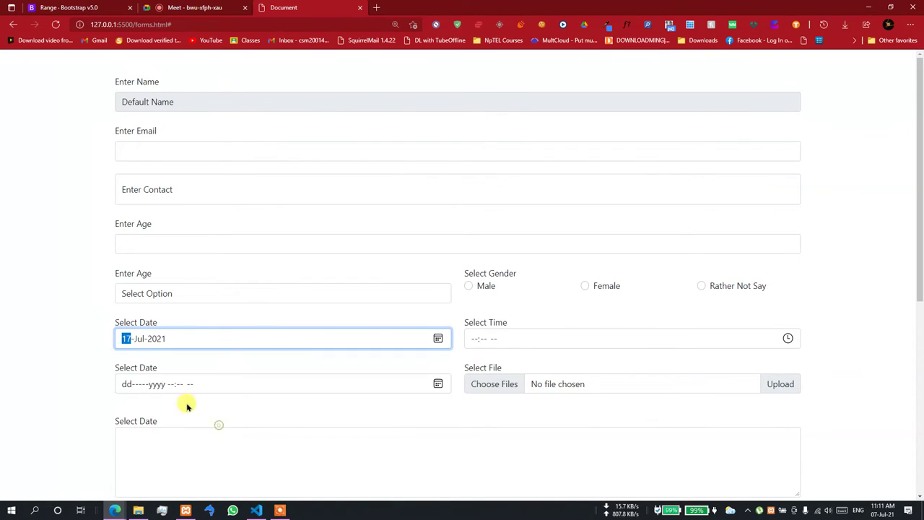
left_click(137, 339)
left_click(437, 338)
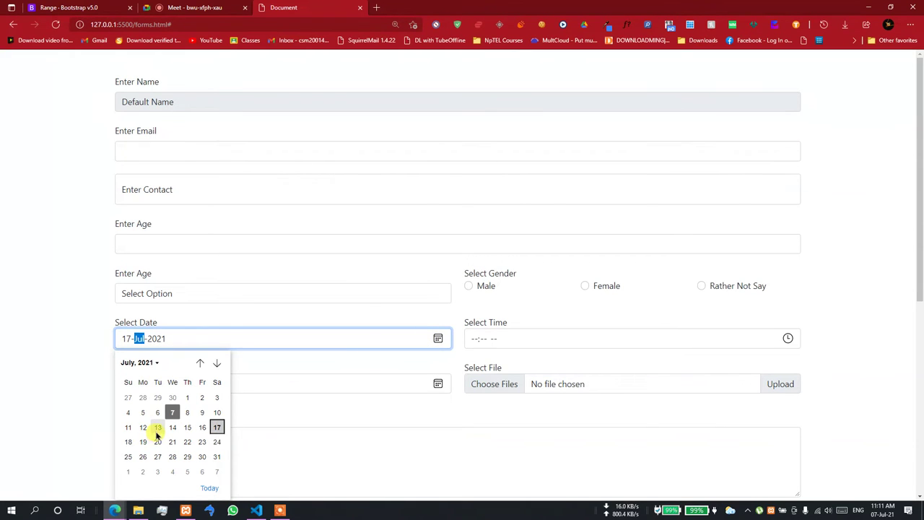
left_click(156, 427)
left_click(257, 510)
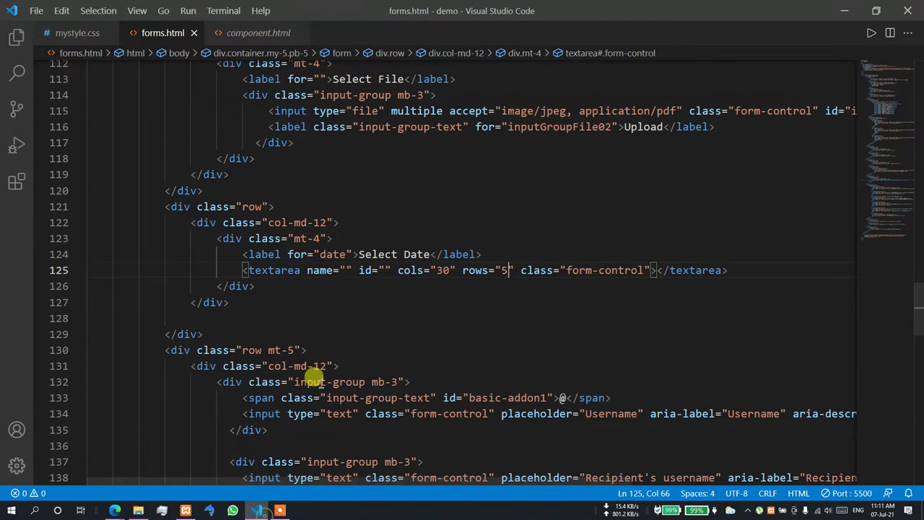
- Delete the stray 'formar' text and the extra space from the line 100 time input
scroll(320, 358, "down", 4)
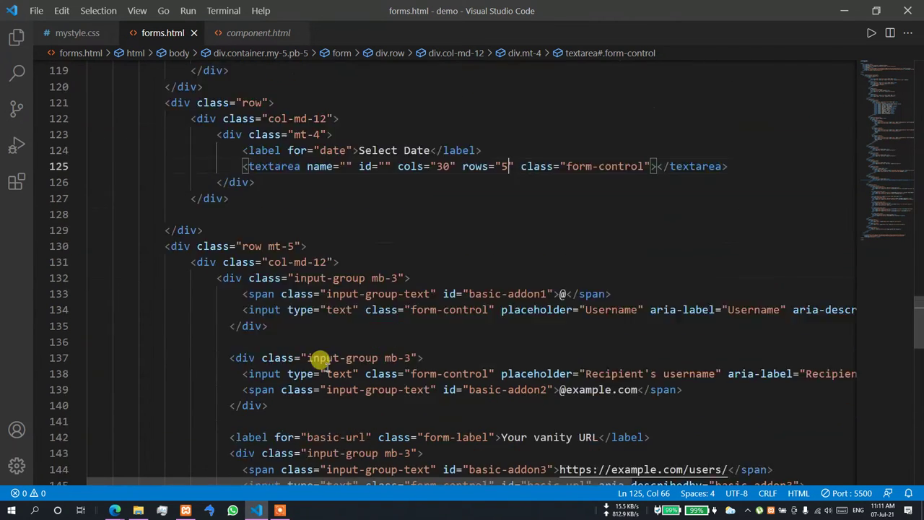
scroll(320, 359, "up", 4)
scroll(320, 359, "up", 6)
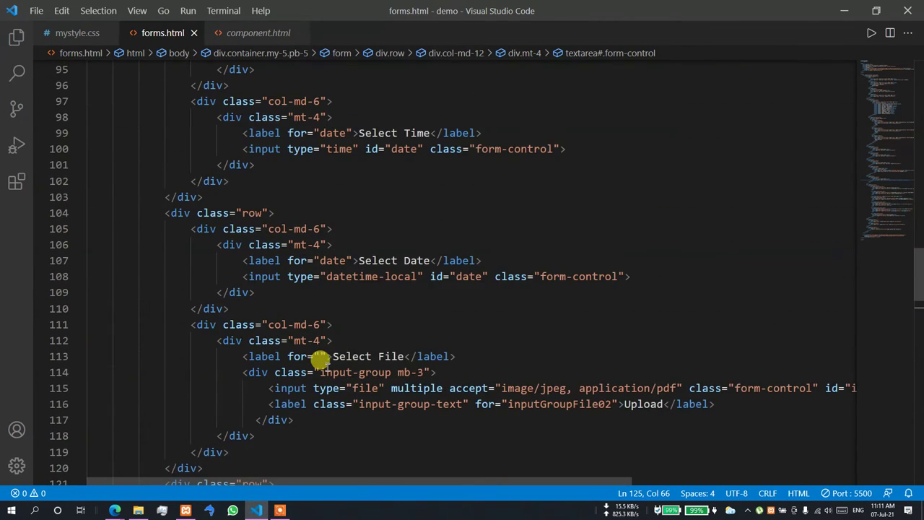
left_click(354, 144)
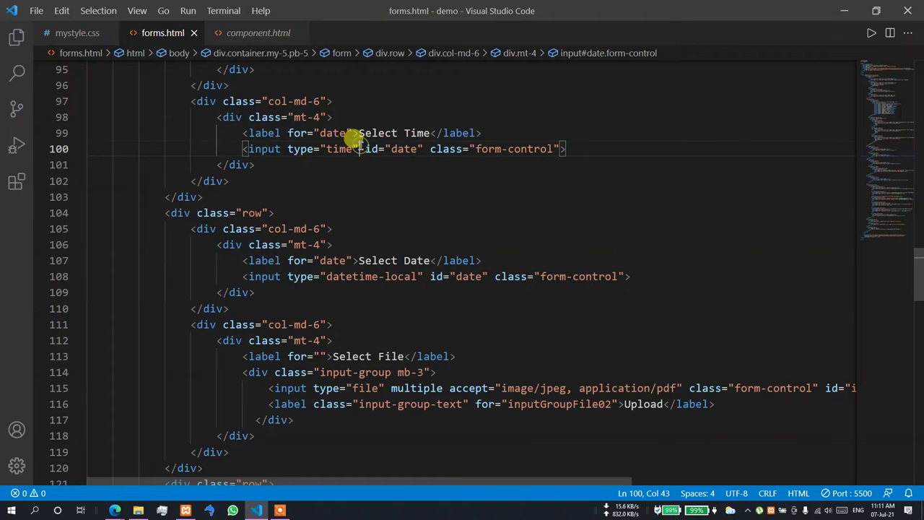
type("f")
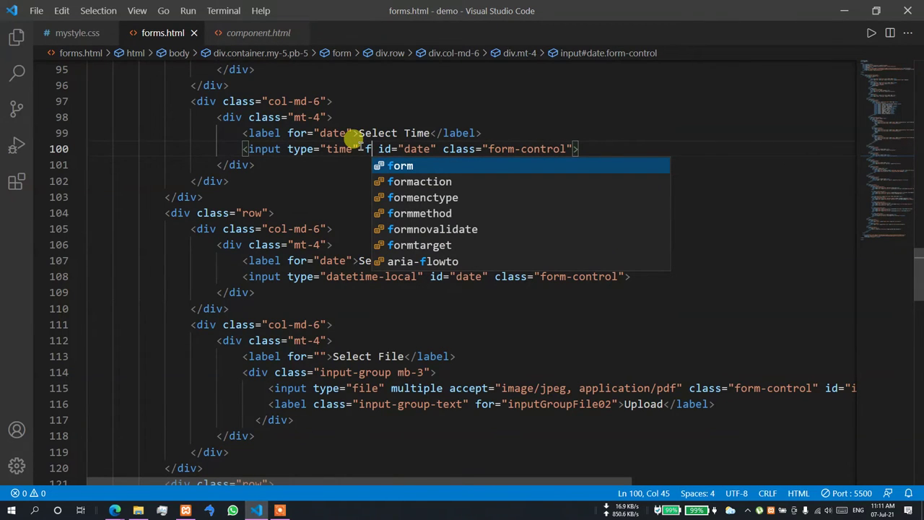
type("ormar")
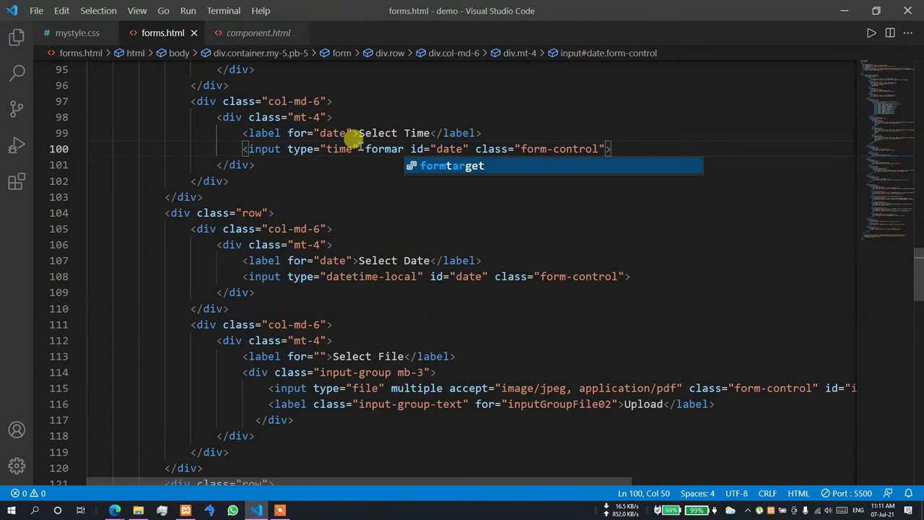
key("BackSpace")
key("BackSpace")
key("BackSpace")
key("BackSpace")
key("BackSpace")
key("BackSpace")
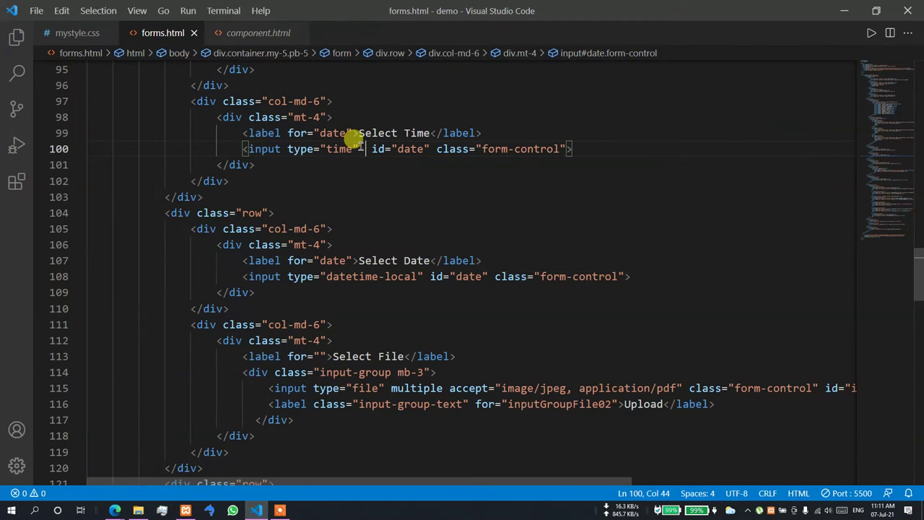
key("BackSpace")
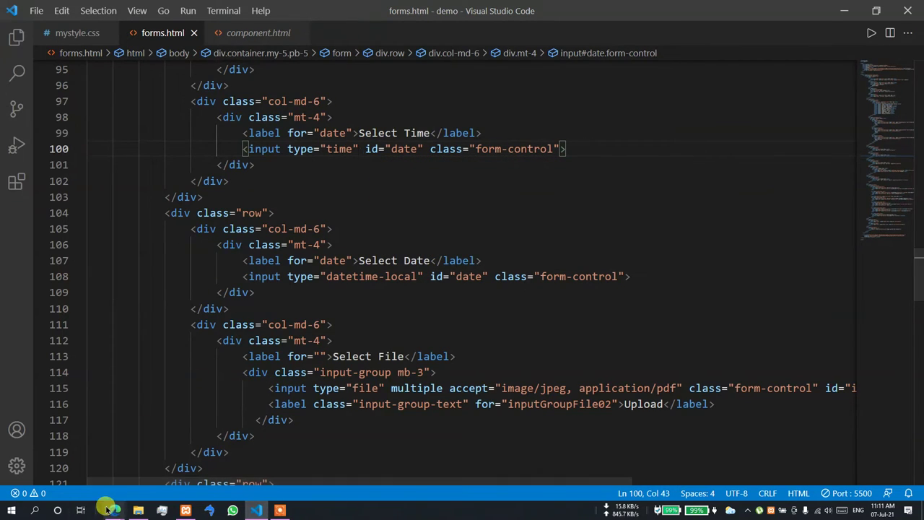
- In the browser preview, choose 21 July 2021 in the form's first Select Date picker
left_click(99, 468)
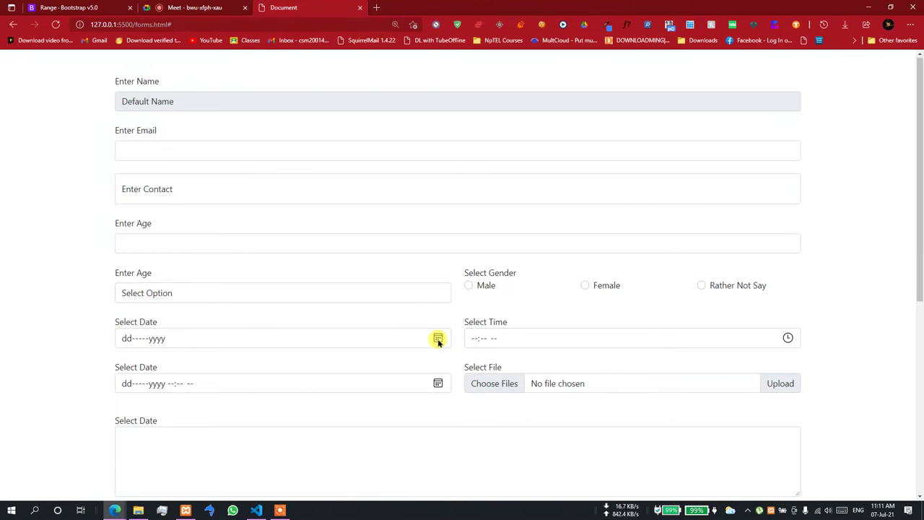
left_click(437, 338)
left_click(173, 439)
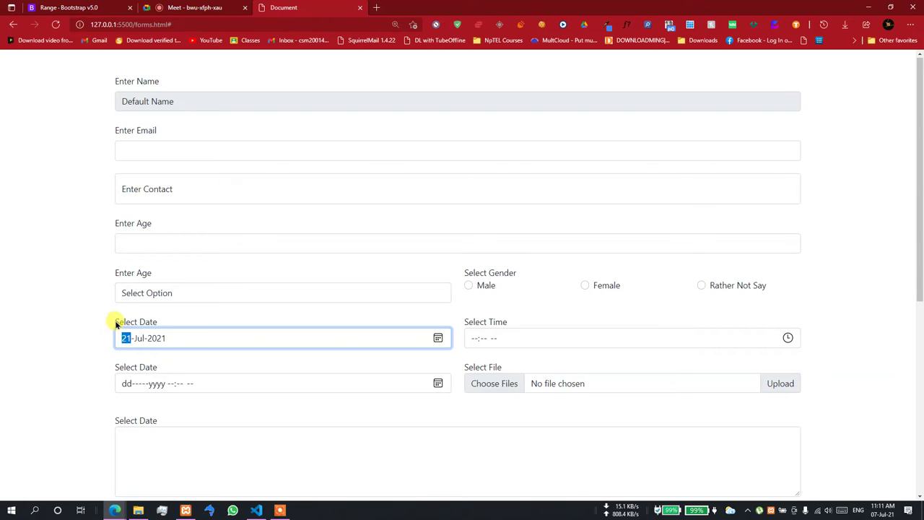
left_click(437, 337)
left_click(442, 317)
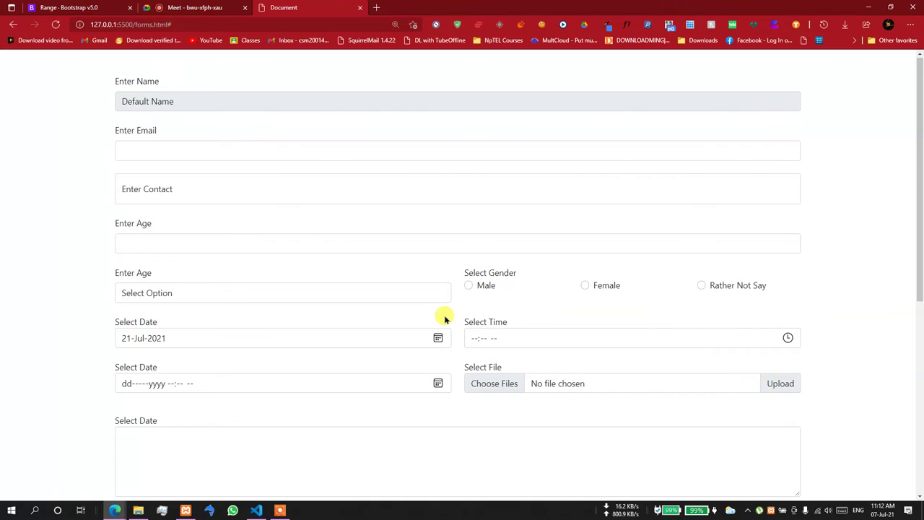
- From the Range docs, go to Bootstrap Examples and open Sidebars, Cover and Dashboard in new tabs
left_click(57, 8)
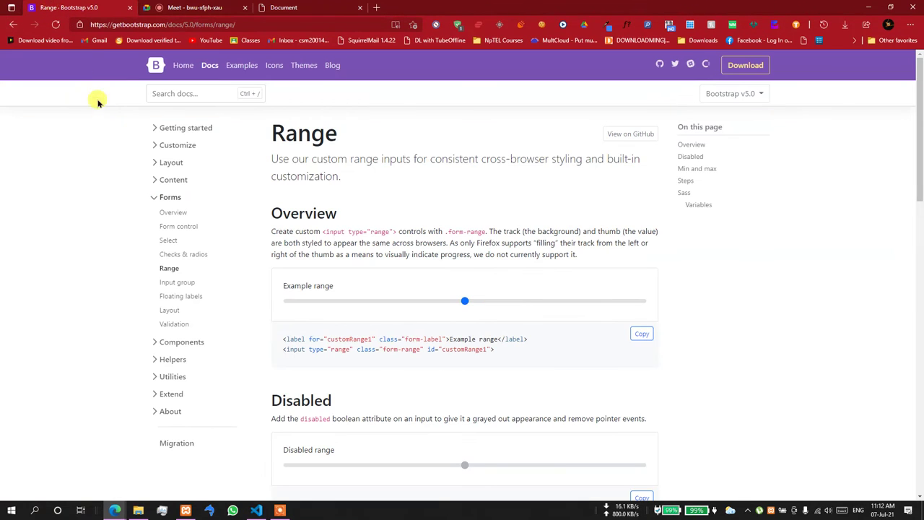
left_click(235, 67)
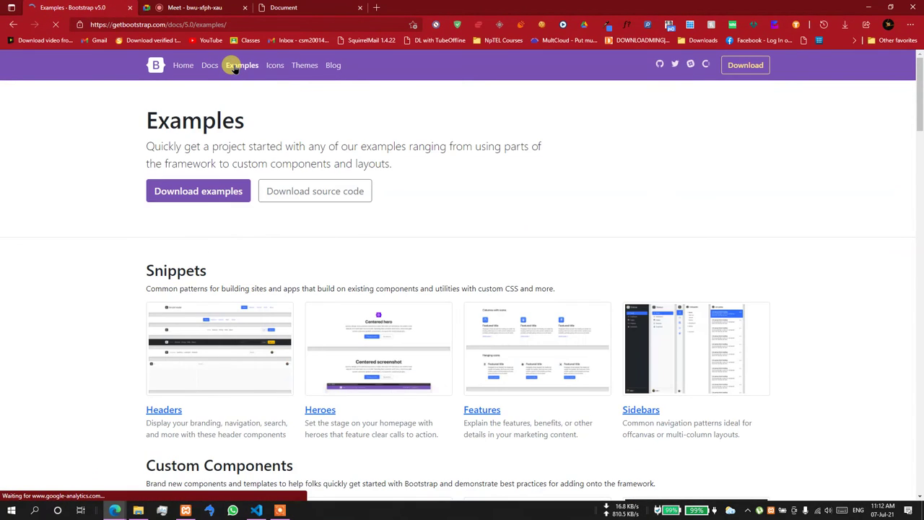
scroll(132, 224, "down", 2)
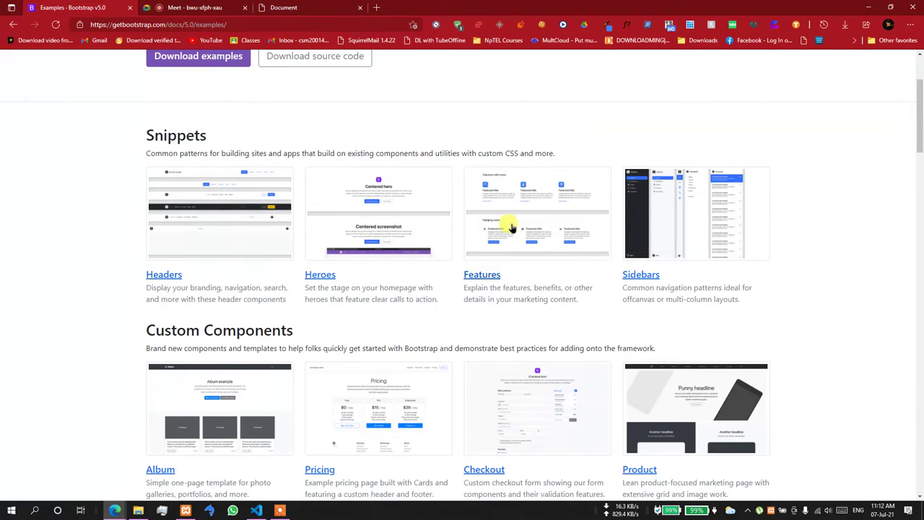
middle_click(641, 275)
scroll(462, 289, "down", 5)
middle_click(155, 388)
middle_click(646, 388)
- Preview the Cover example, try one of its nav links, then close its tab
left_click(330, 7)
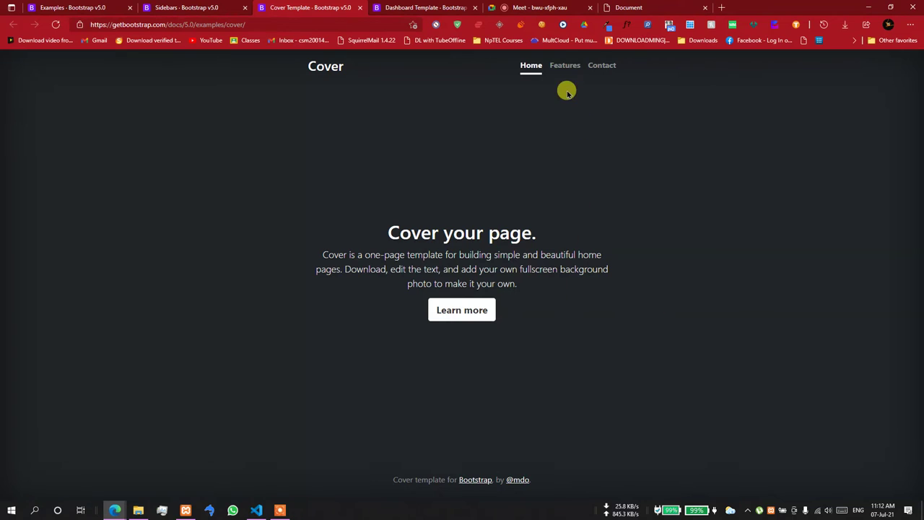
left_click(604, 65)
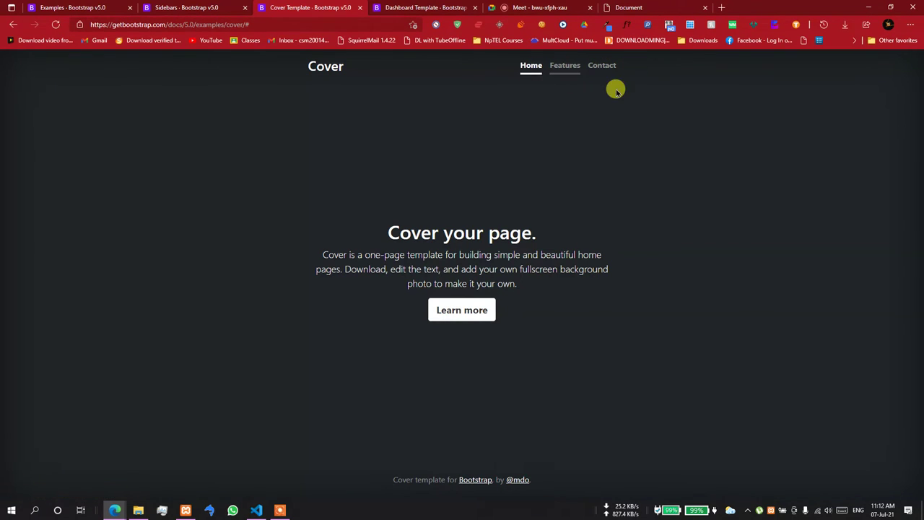
left_click(360, 11)
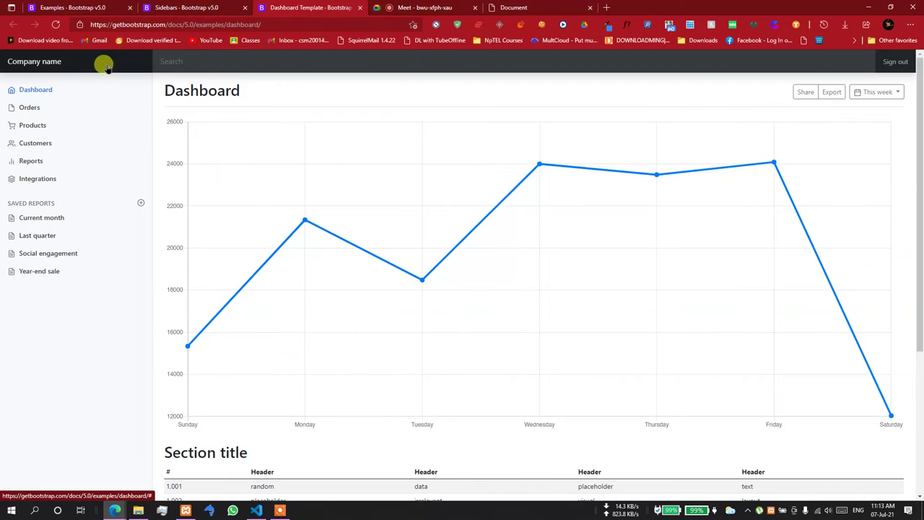
- On the Dashboard example, type 'xcxcvxc' into the search bar and select, then deselect, the table text
left_click(186, 64)
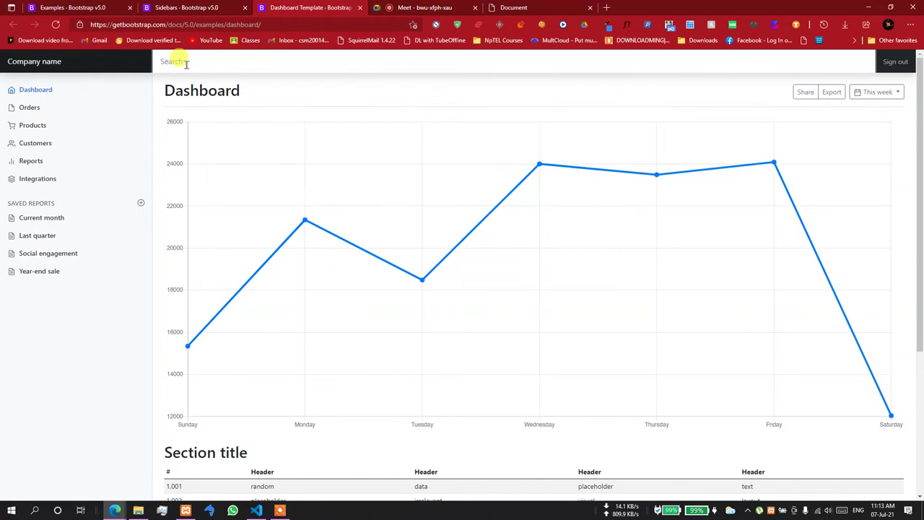
type("xcxcvxc")
scroll(333, 219, "down", 3)
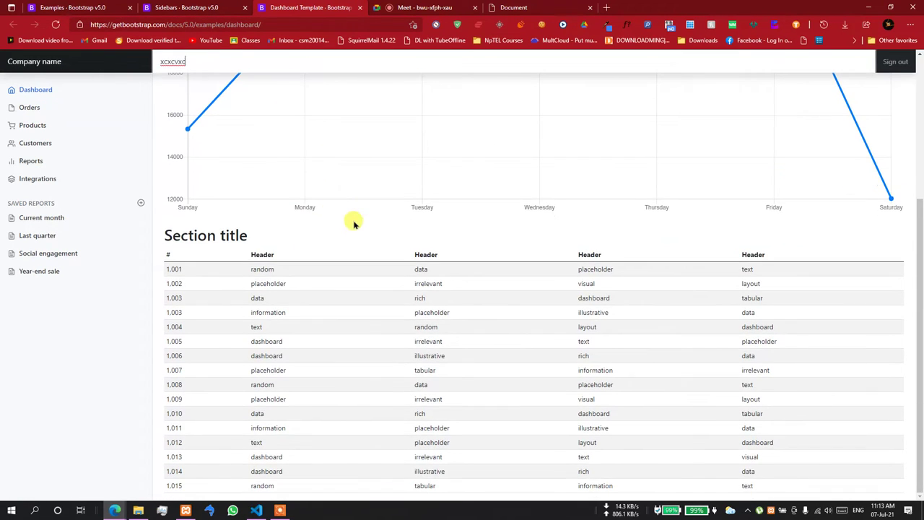
left_click_drag(159, 236, 818, 440)
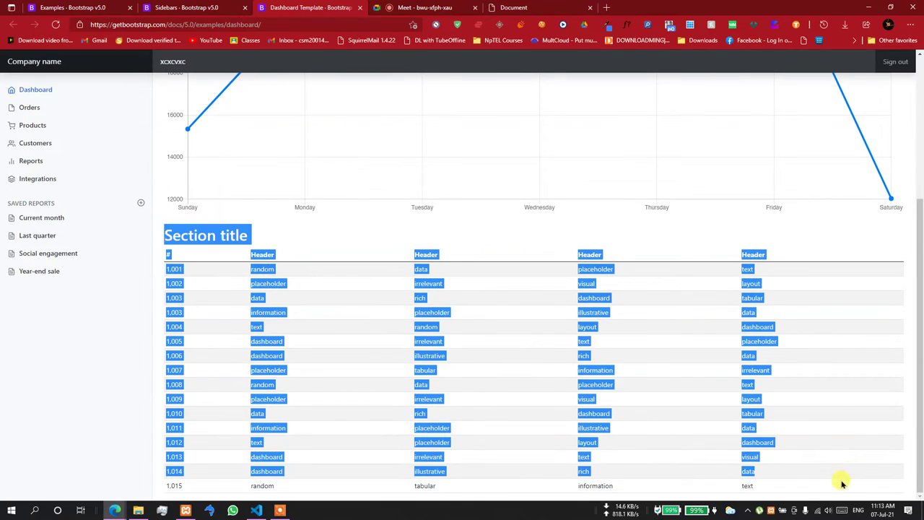
left_click(802, 488)
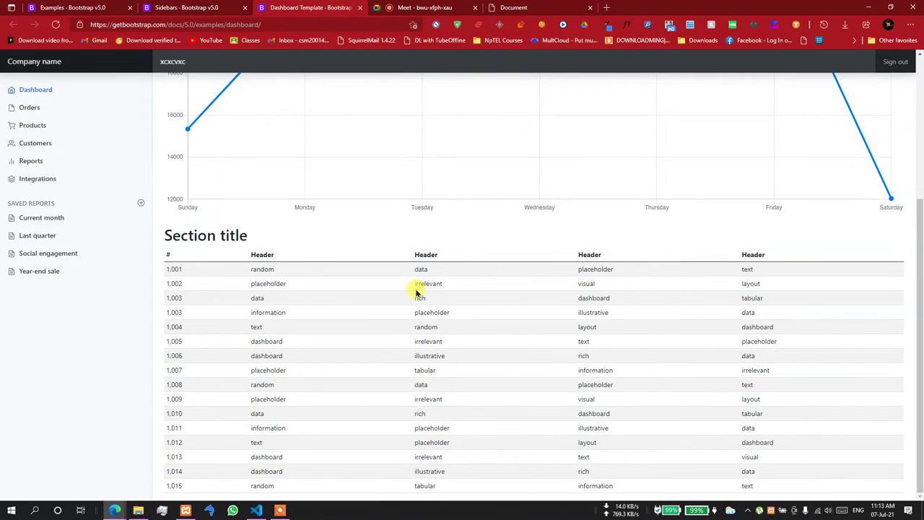
scroll(290, 118, "up", 5)
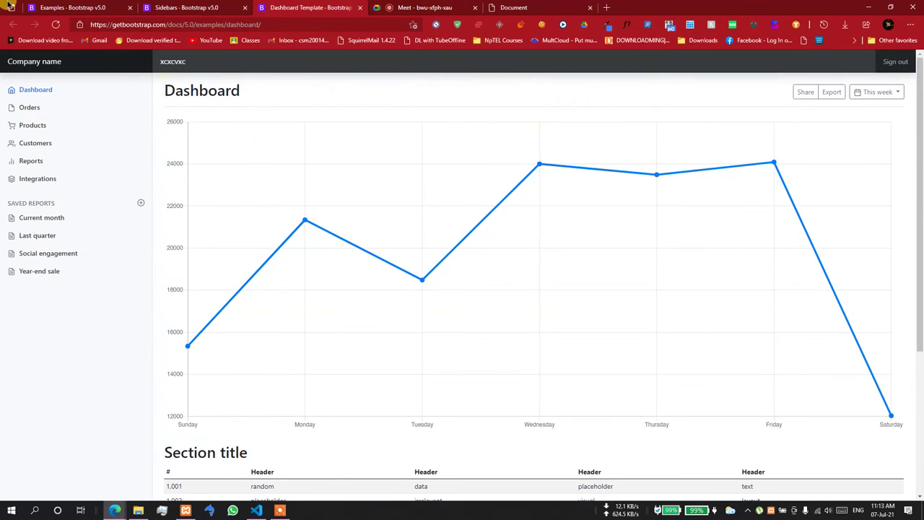
- Close the Dashboard tab and scroll through the example list on the Bootstrap Examples page
left_click(234, 6)
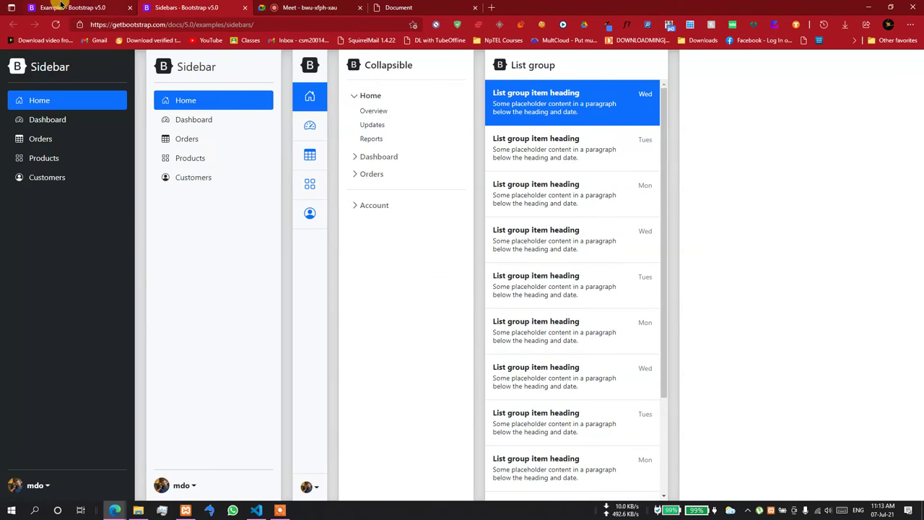
left_click(60, 6)
scroll(632, 292, "up", 6)
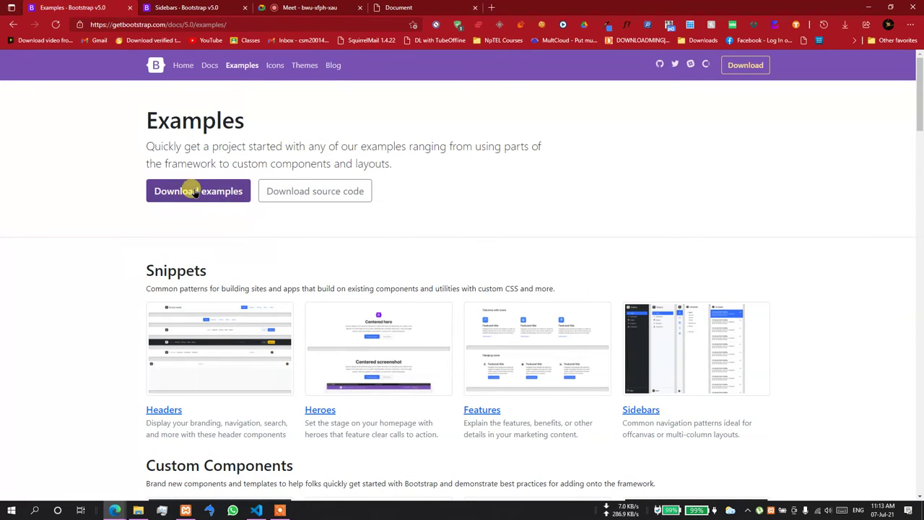
scroll(758, 346, "down", 10)
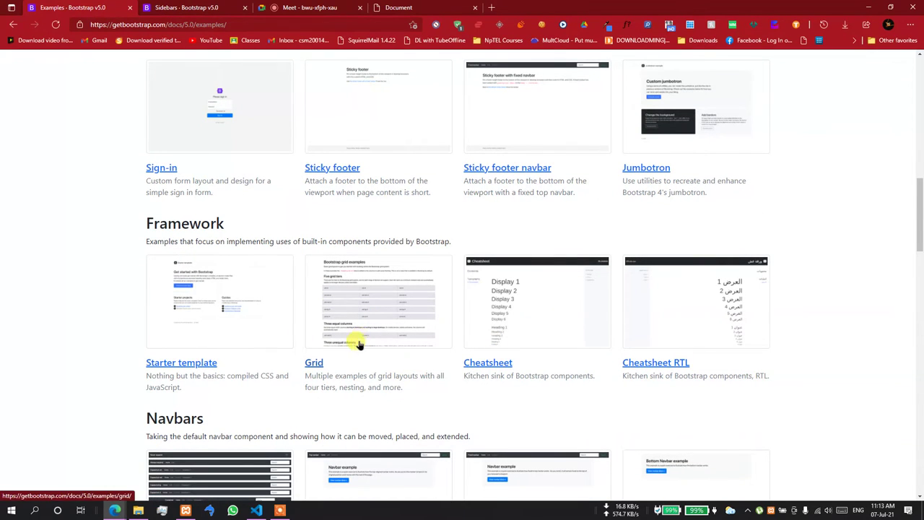
scroll(356, 343, "down", 3)
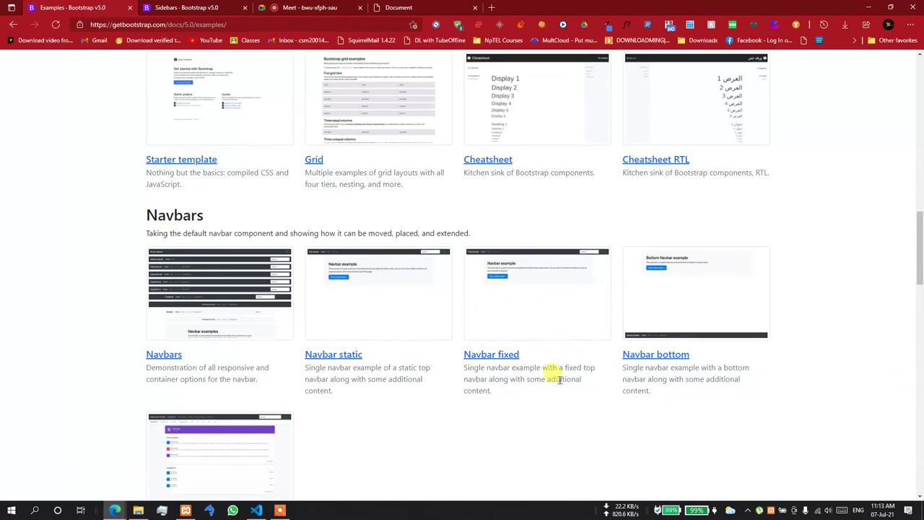
scroll(542, 381, "down", 6)
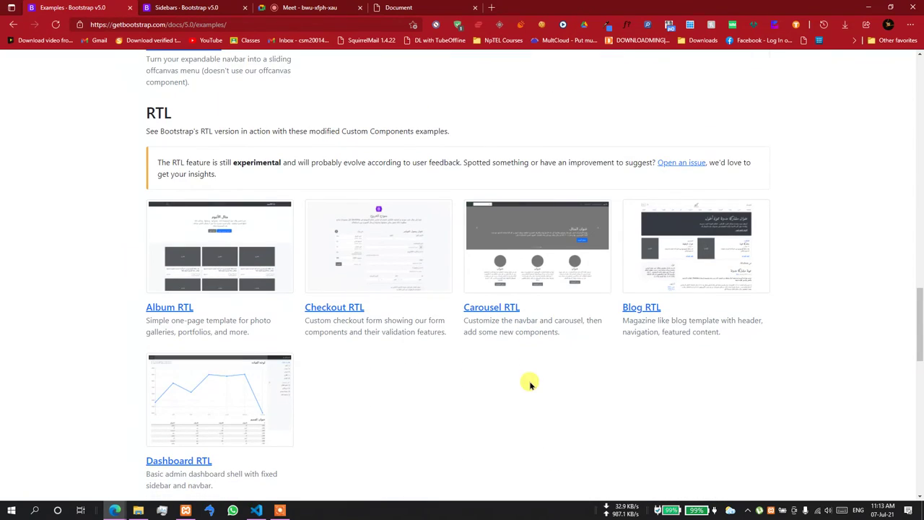
scroll(529, 384, "down", 5)
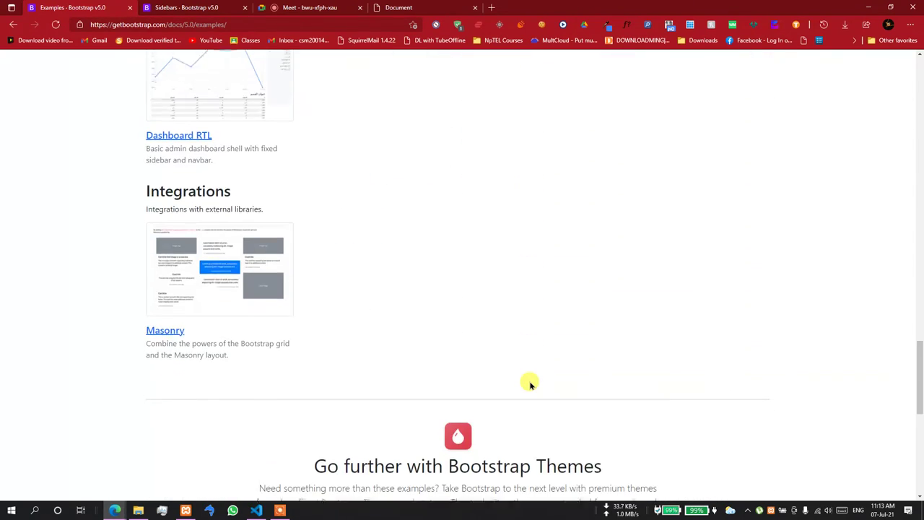
scroll(530, 383, "up", 5)
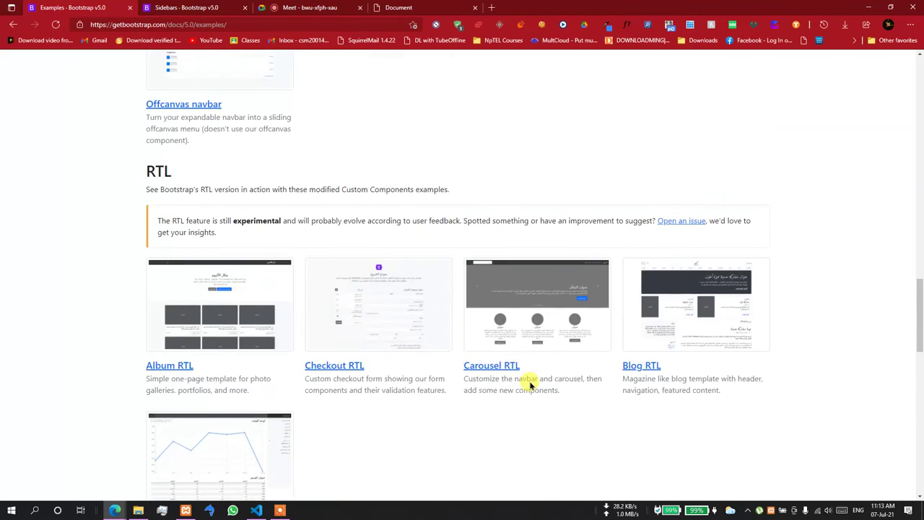
scroll(529, 384, "down", 1)
scroll(529, 383, "up", 7)
scroll(529, 384, "up", 5)
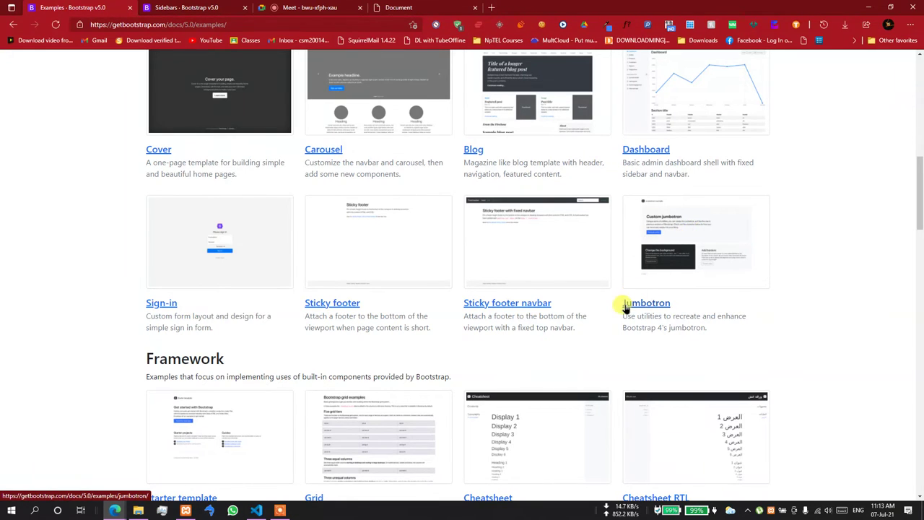
- Open the Sign-in example in a new tab and view it
right_click(148, 304)
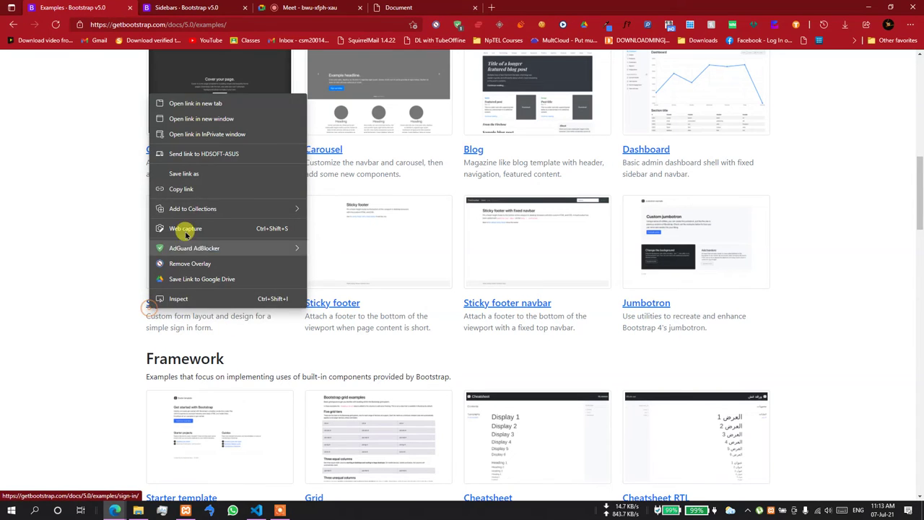
left_click(226, 103)
left_click(311, 6)
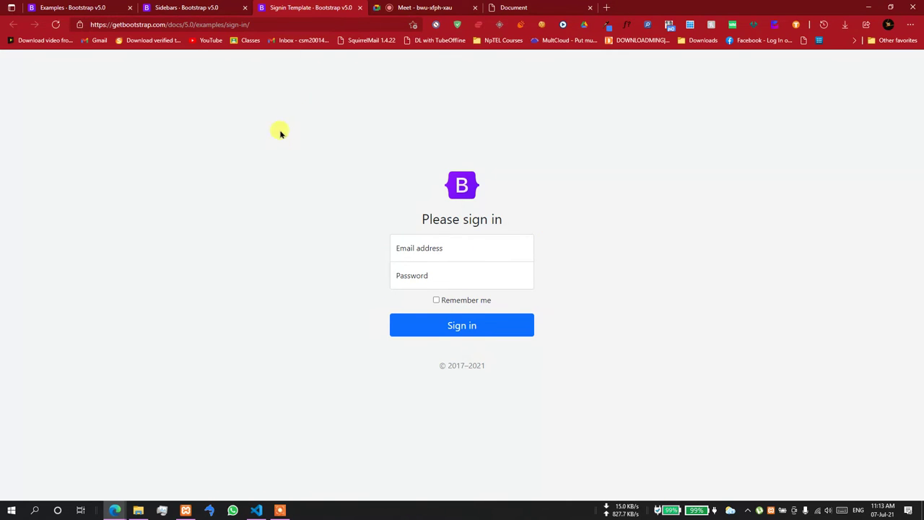
- Back on the Examples page, download bootstrap-5.0.2-examples.zip
left_click(93, 8)
scroll(188, 209, "up", 10)
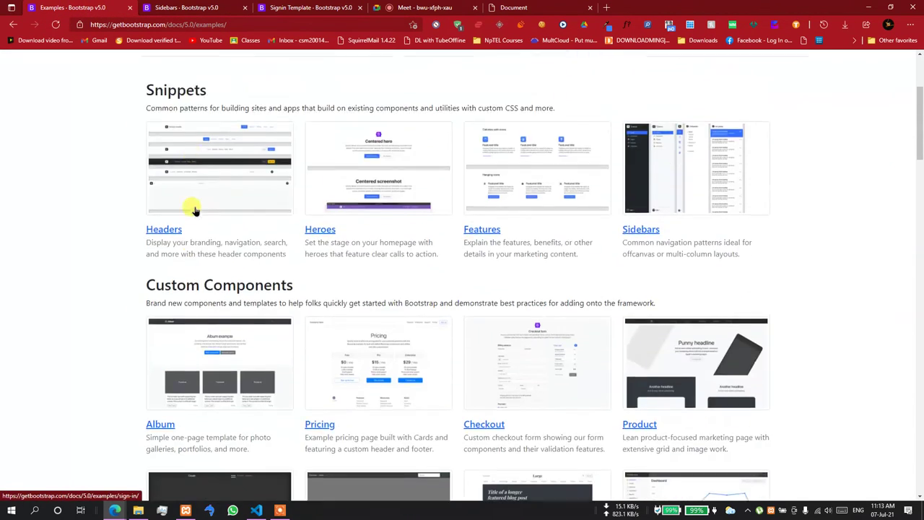
left_click(211, 201)
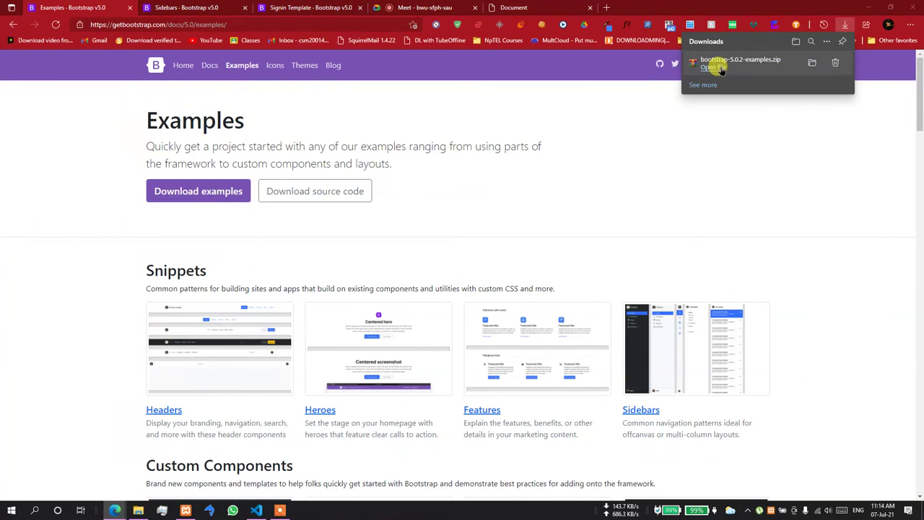
- Open the downloaded examples zip, minimize Edge, and show the demo project in VS Code's Explorer
left_click(721, 67)
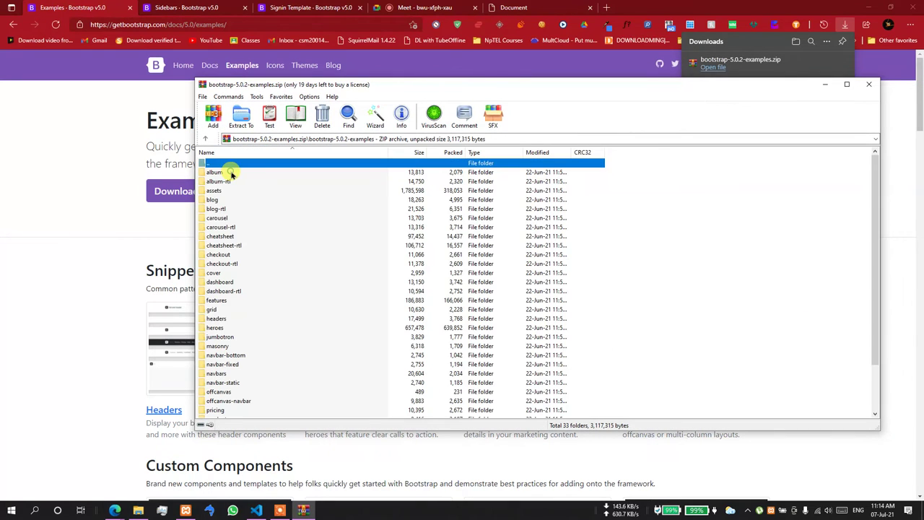
scroll(237, 336, "down", 2)
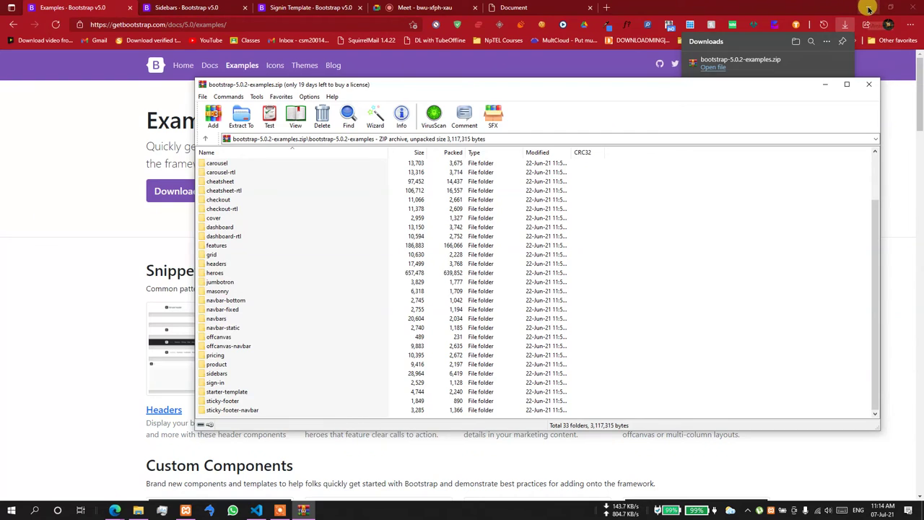
left_click(869, 7)
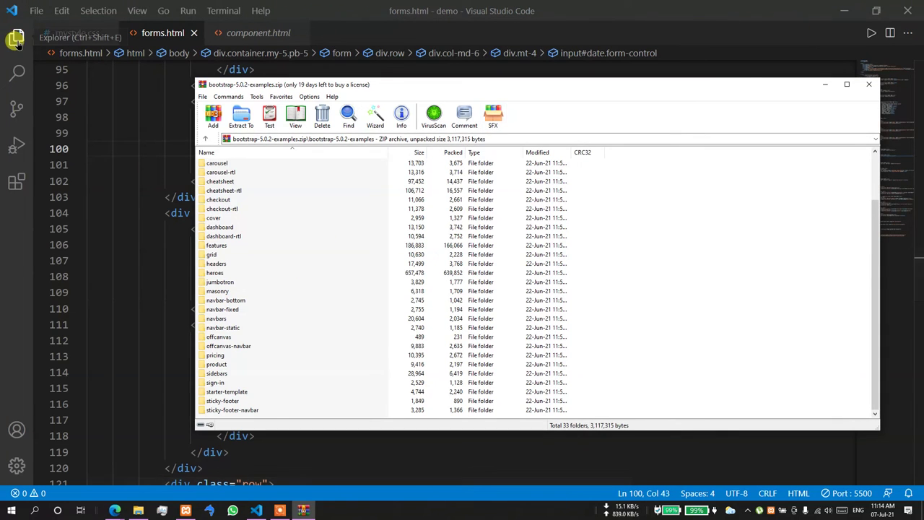
left_click(16, 38)
- Select the sign-in folder in the WinRAR archive, check VS Code's project context menu, then minimize VS Code
left_click(303, 510)
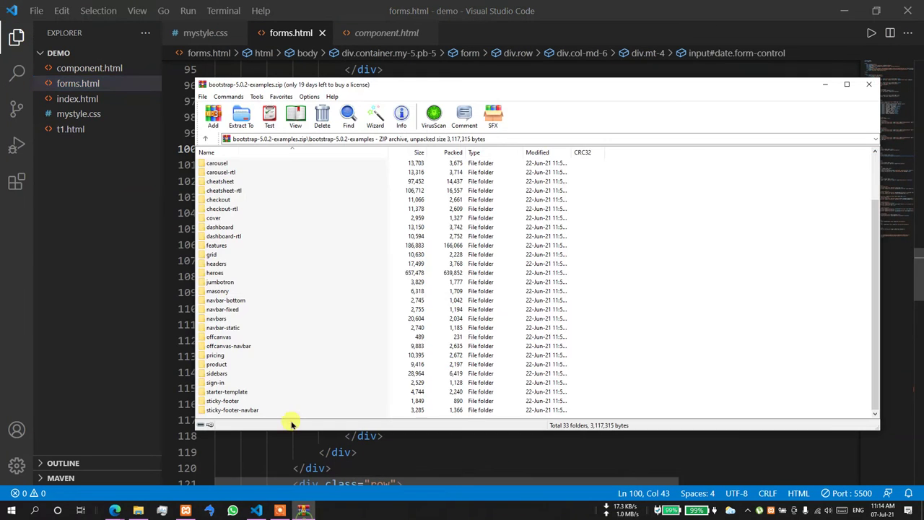
left_click(218, 384)
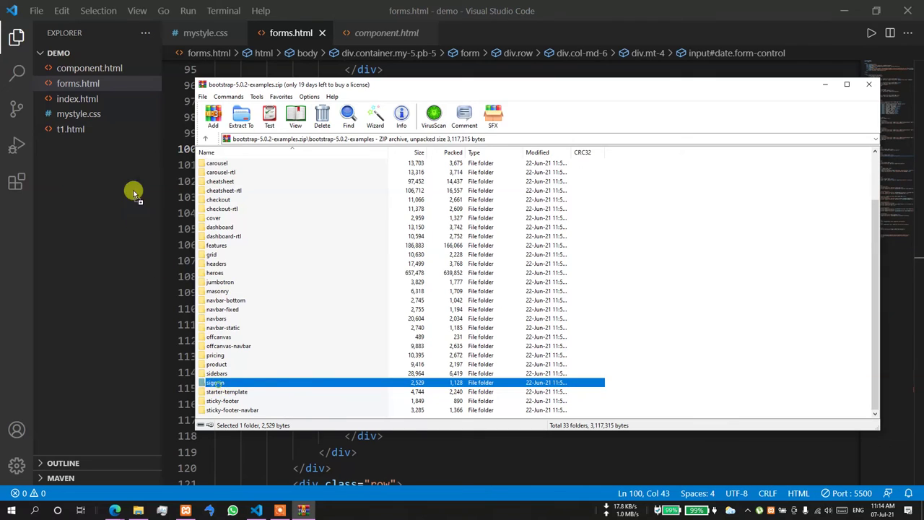
left_click(69, 55)
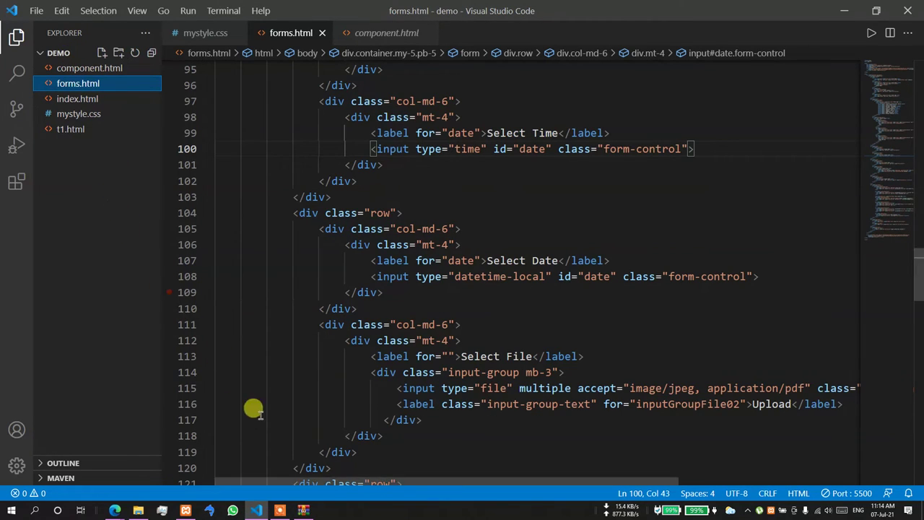
right_click(113, 166)
left_click(102, 184)
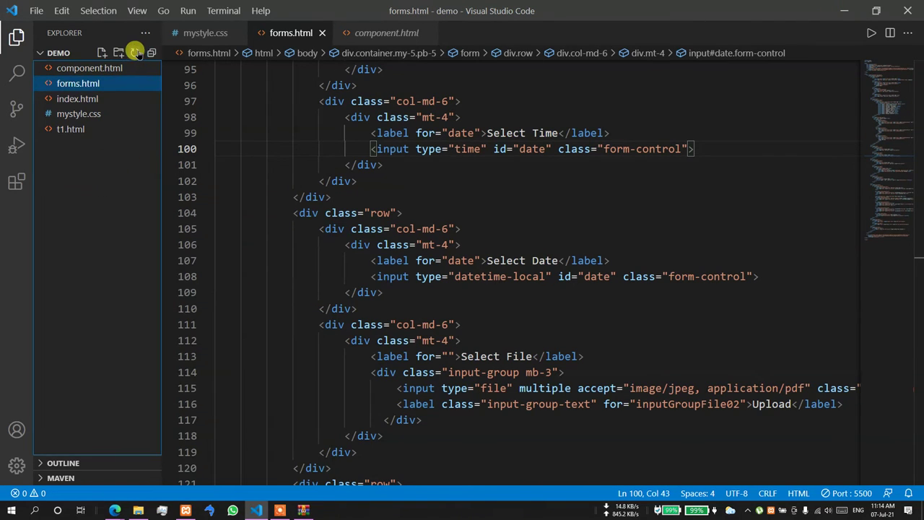
left_click(843, 10)
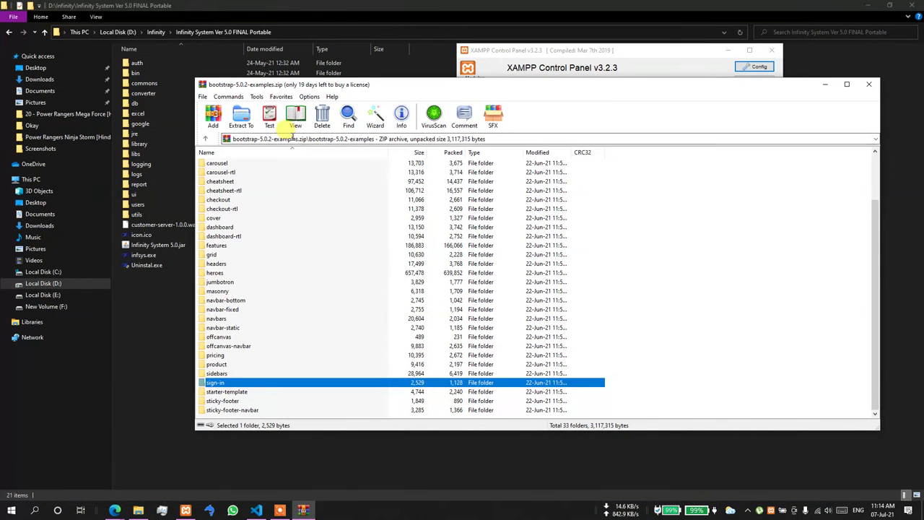
- Extract the sign-in folder from WinRAR onto the desktop and drag it onto the demo folder
left_click(836, 5)
left_click(867, 5)
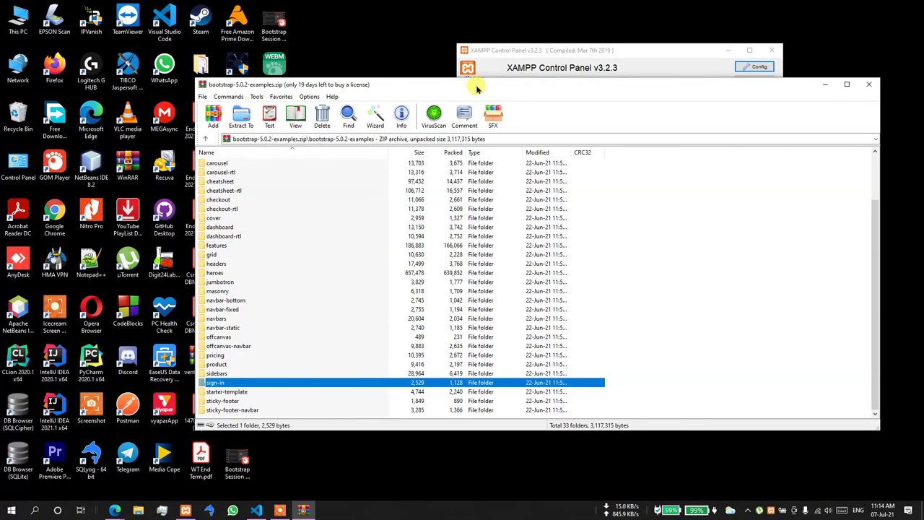
left_click_drag(468, 83, 747, 52)
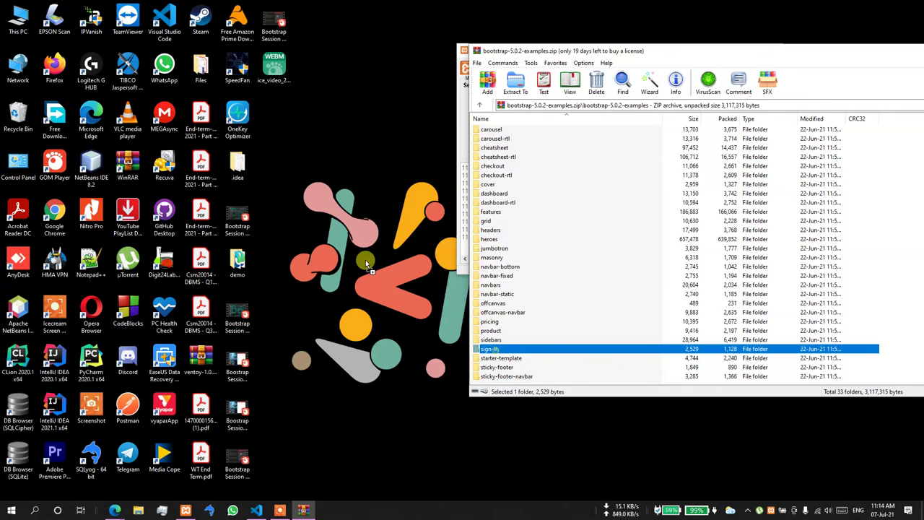
left_click(285, 160)
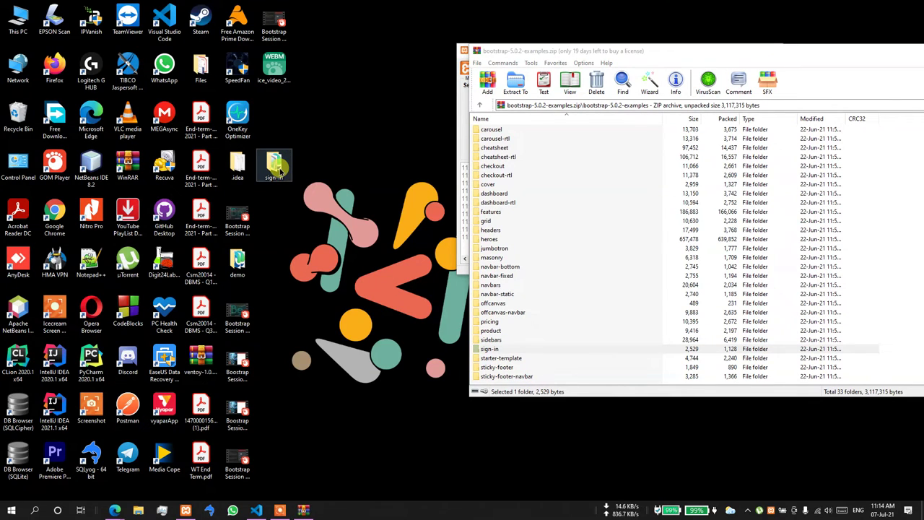
left_click_drag(281, 168, 231, 303)
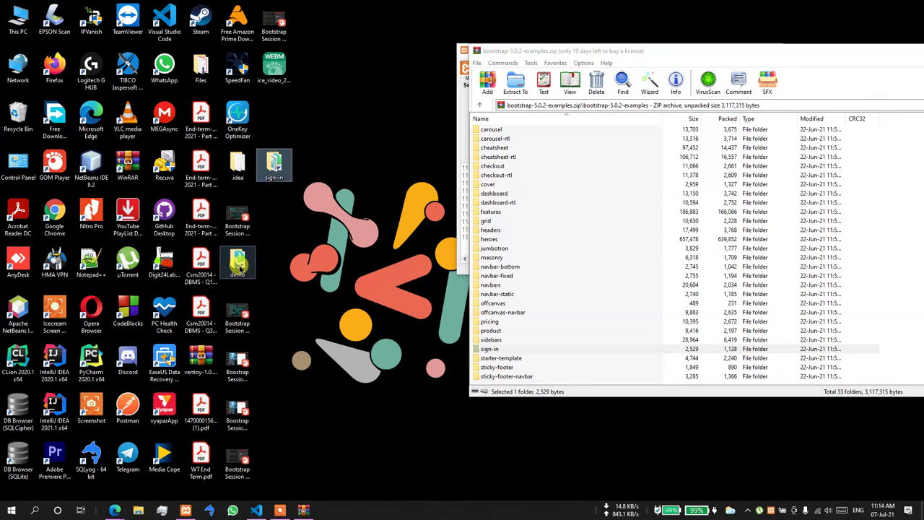
key("Delete")
- Expand the sign-in folder in the Explorer and open its index.html
left_click(256, 510)
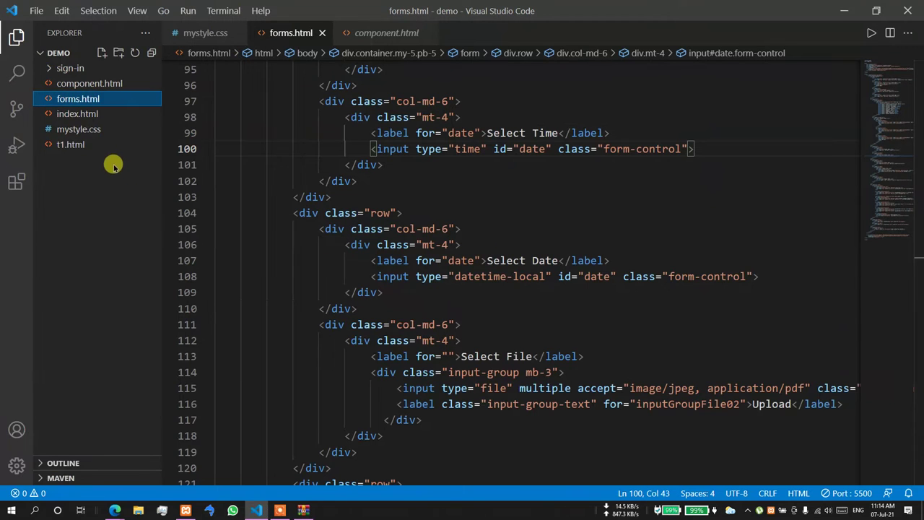
left_click(57, 72)
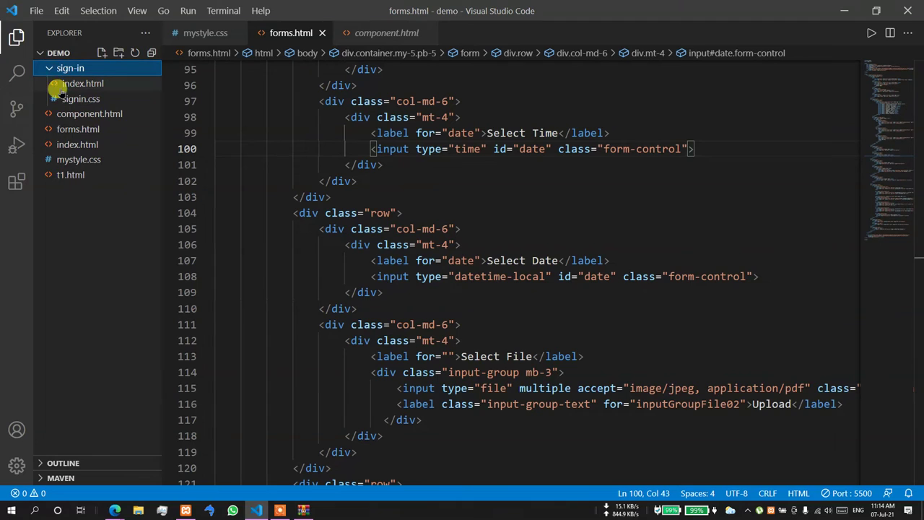
left_click(68, 84)
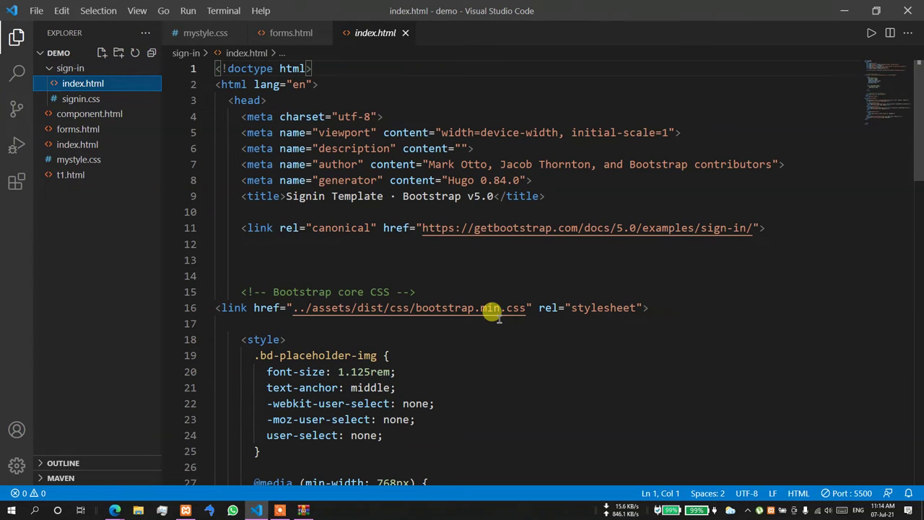
scroll(492, 309, "down", 2)
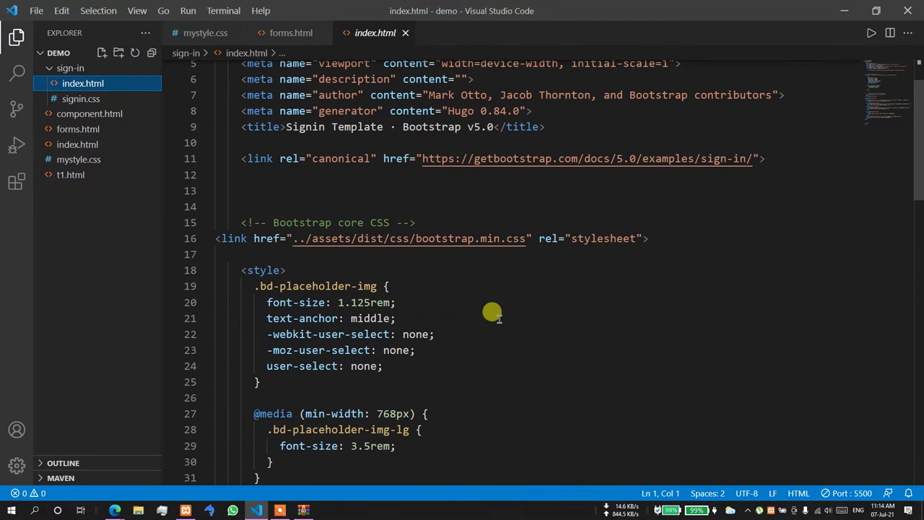
scroll(492, 312, "up", 2)
- Copy the Bootstrap CDN stylesheet link lines 9–11 from forms.html
left_click(199, 33)
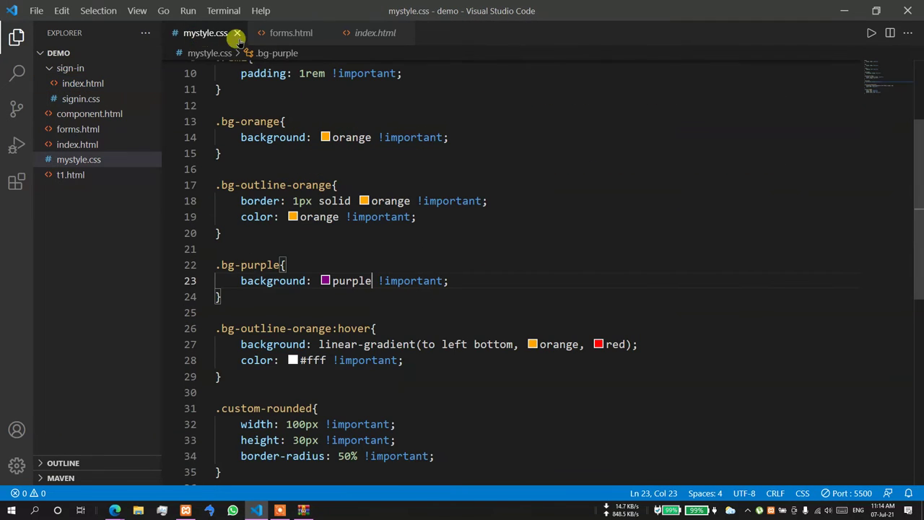
left_click(268, 34)
scroll(289, 192, "up", 10)
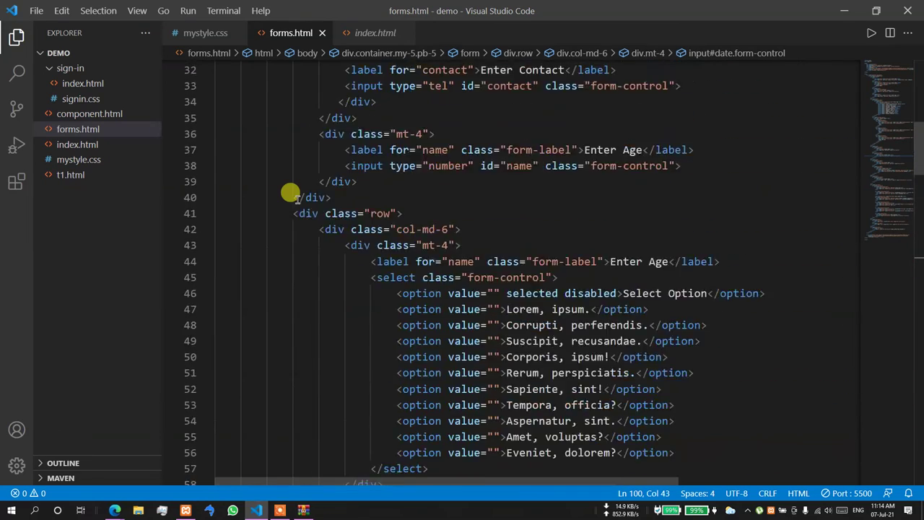
scroll(288, 192, "up", 10)
left_click_drag(217, 194, 263, 212)
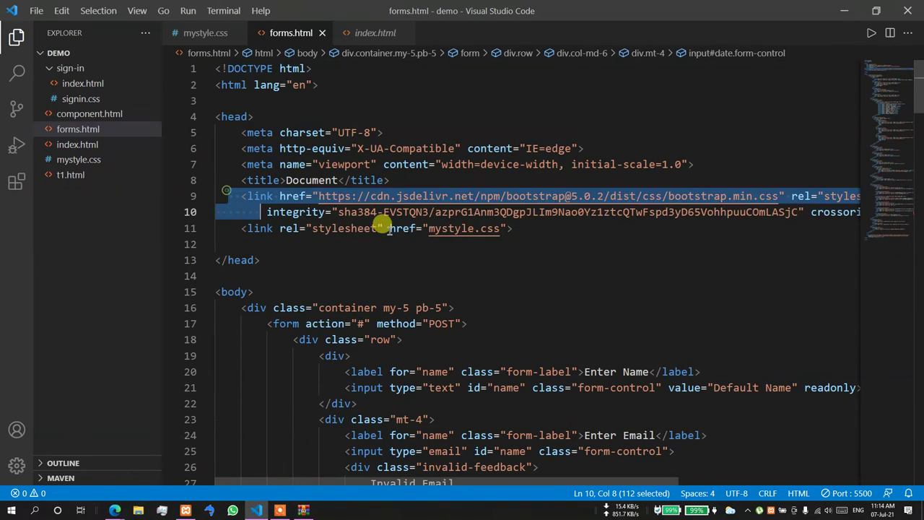
left_click_drag(380, 228, 228, 229)
key("ctrl+c")
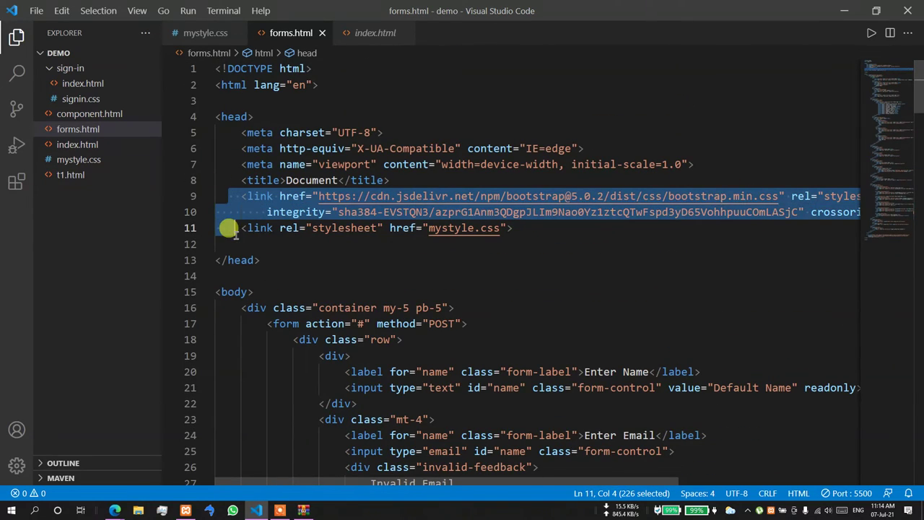
left_click(368, 33)
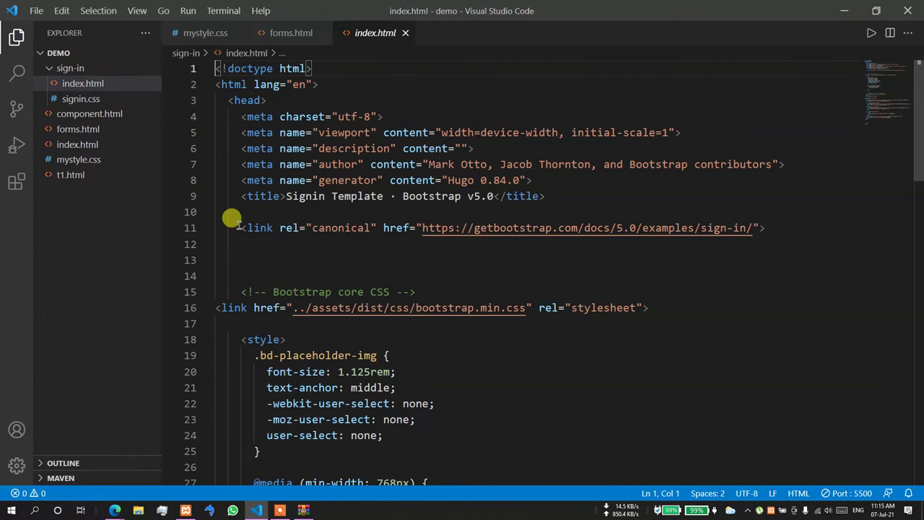
- Replace the canonical and local Bootstrap stylesheet lines in index.html with the CDN link
left_click_drag(238, 226, 652, 303)
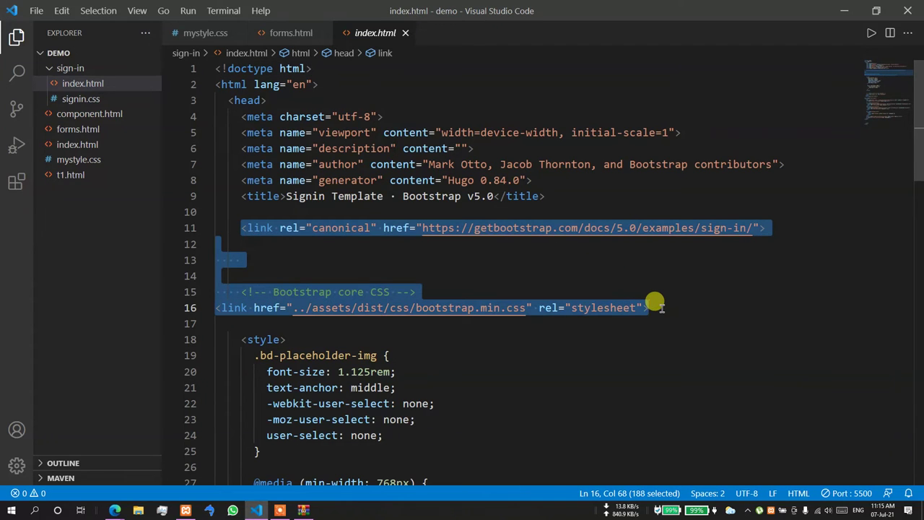
key("ctrl+v")
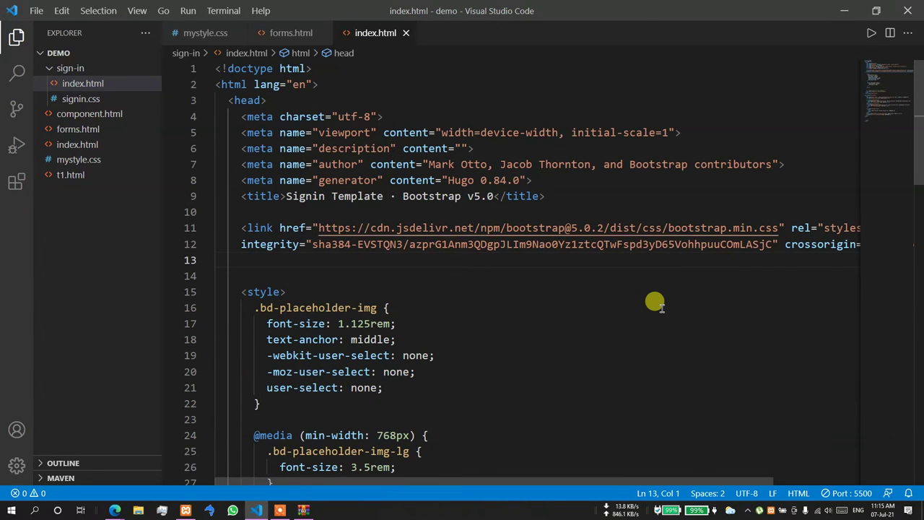
scroll(654, 303, "down", 15)
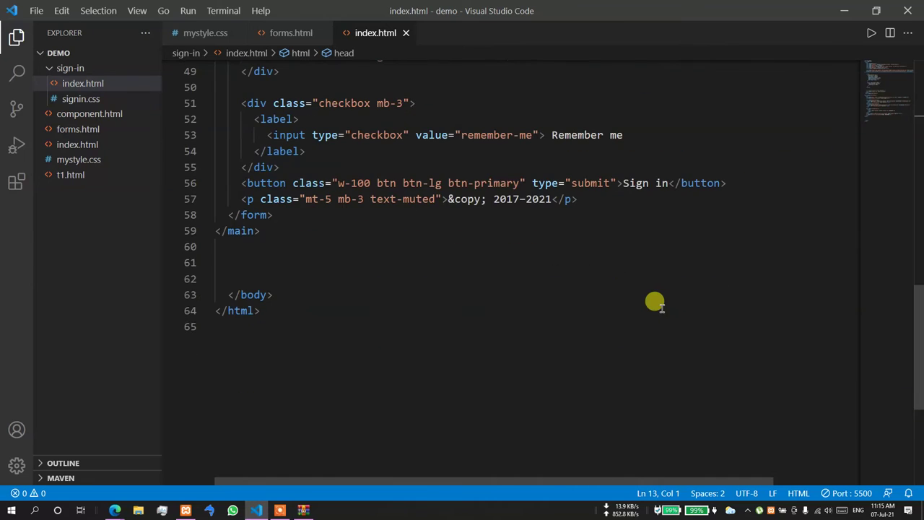
scroll(655, 304, "up", 2)
scroll(655, 304, "down", 2)
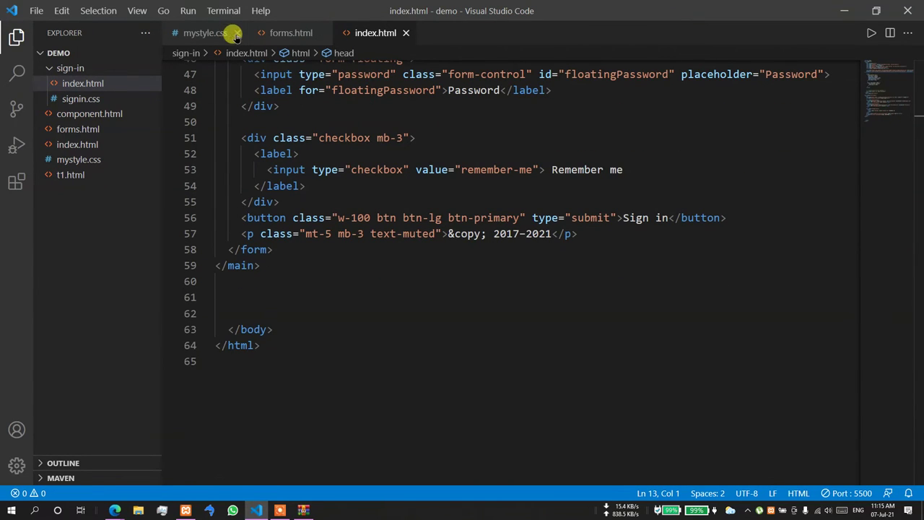
- Paste the bootstrap.bundle.min.js script tag from forms.html before </body>
key("ctrl+Tab")
key("ctrl+Tab")
left_click(260, 309)
key("ctrl+v")
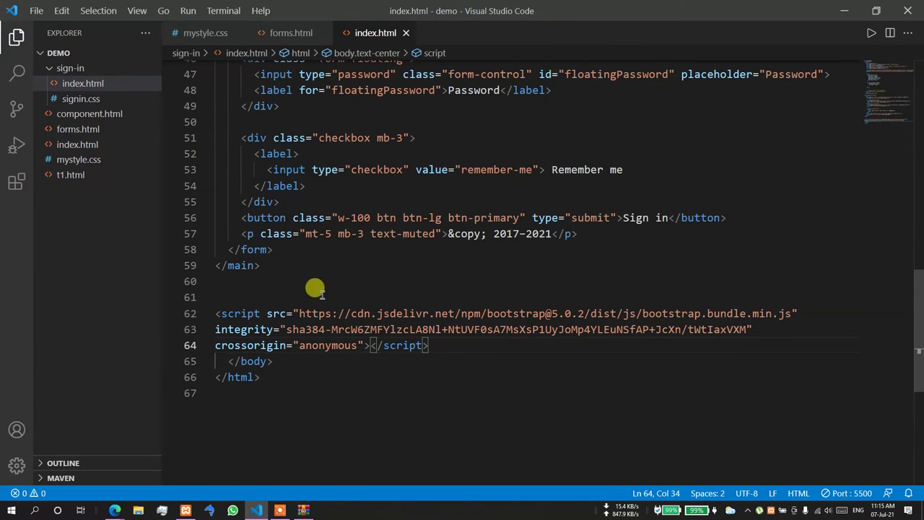
left_click(325, 282)
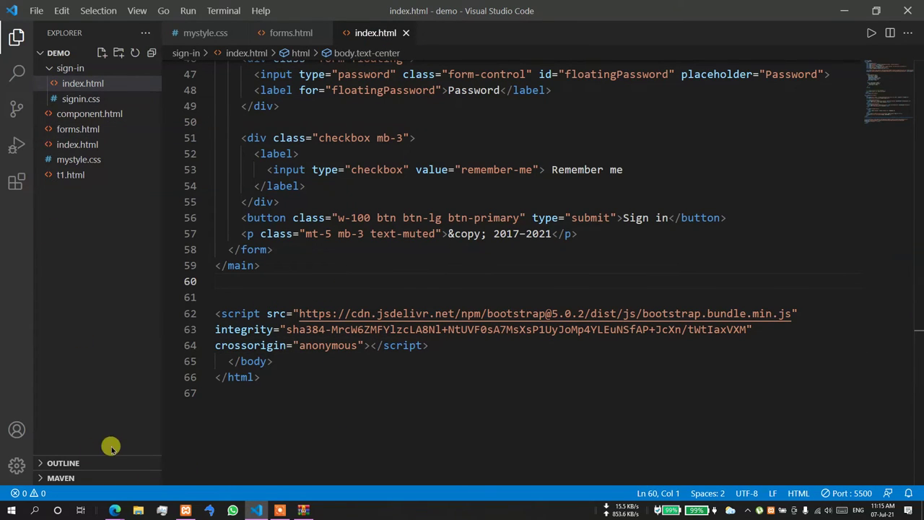
- Load 127.0.0.1:5500/sign-in/index.html in Edge to preview the sign-in example
left_click(116, 509)
left_click(62, 463)
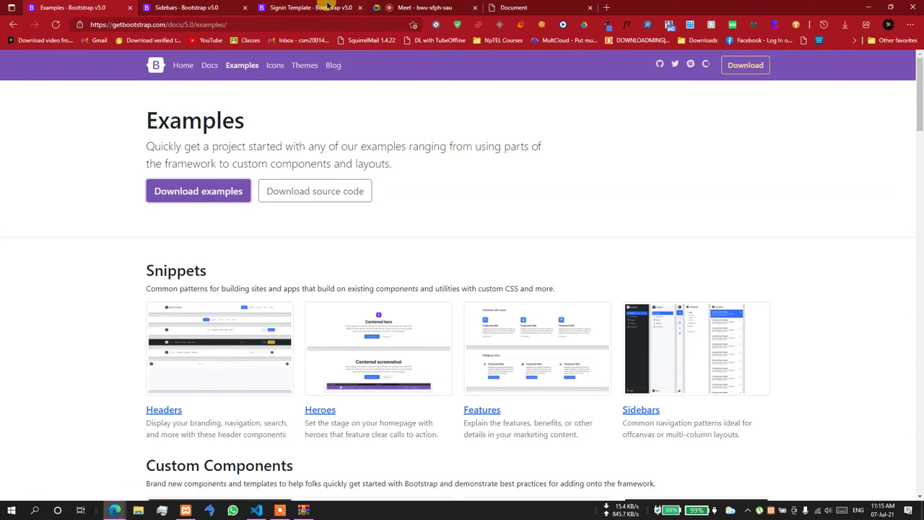
left_click(505, 8)
left_click(177, 24)
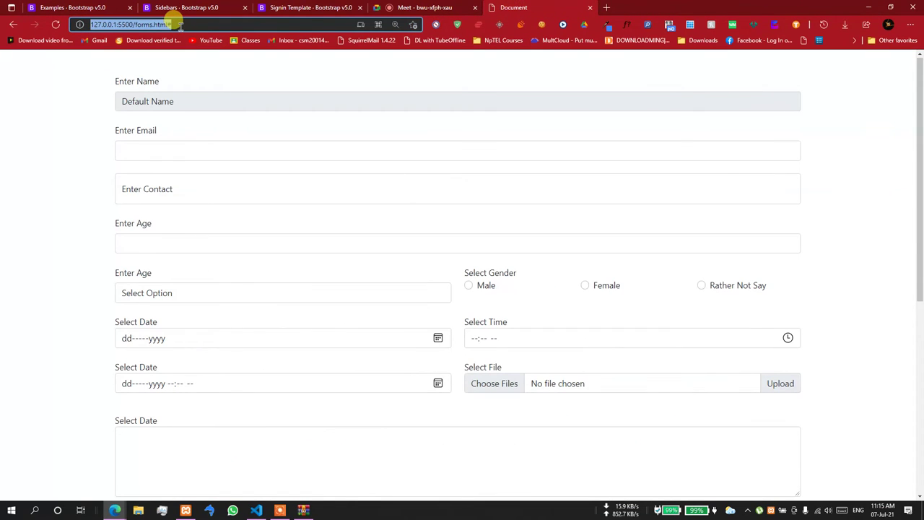
type("127.0.0.1:5500")
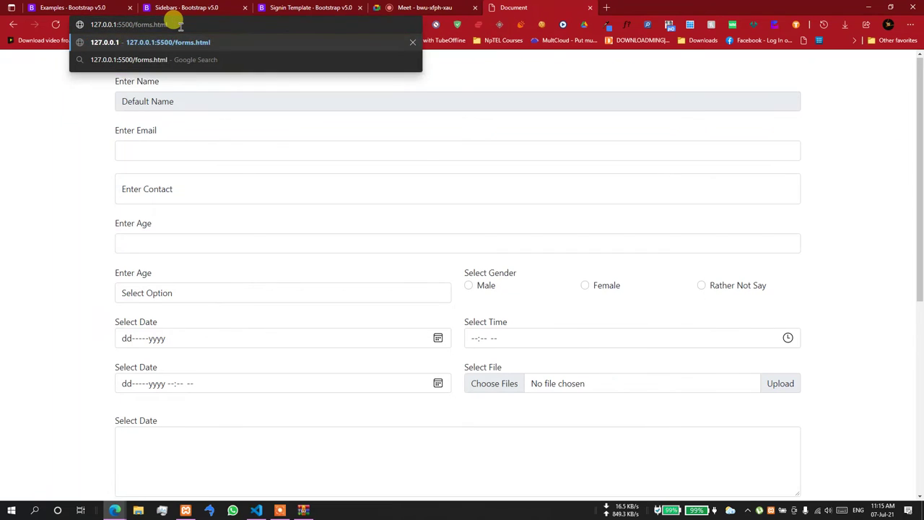
type("/sign-in/")
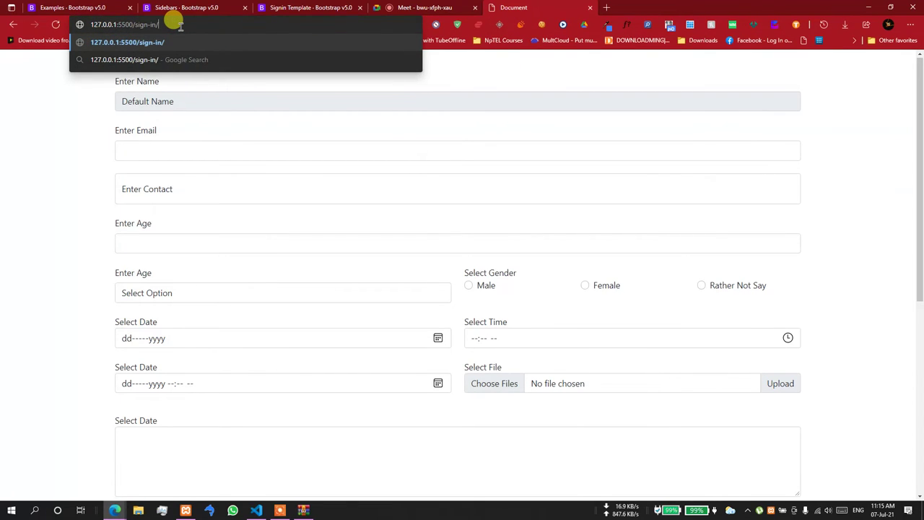
type("index.html")
key("Return")
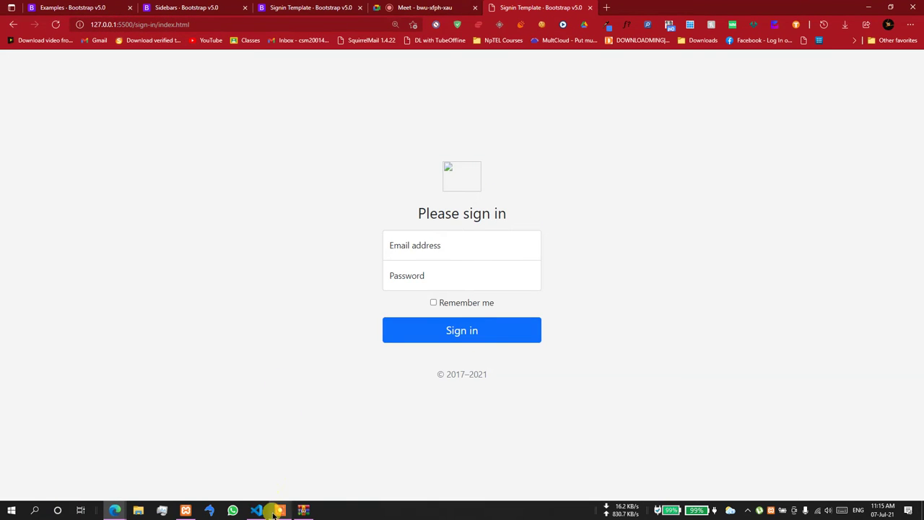
left_click(303, 509)
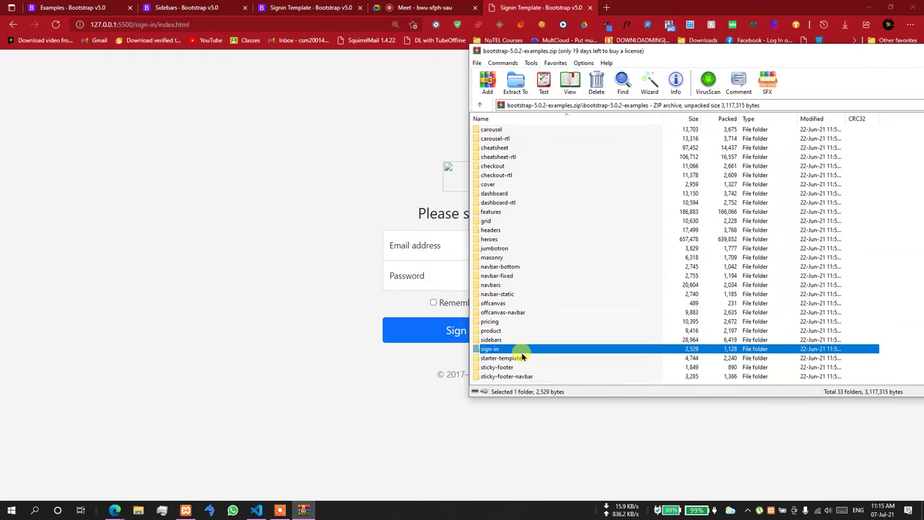
- Browse into assets\brand in the WinRAR examples archive
scroll(522, 355, "up", 2)
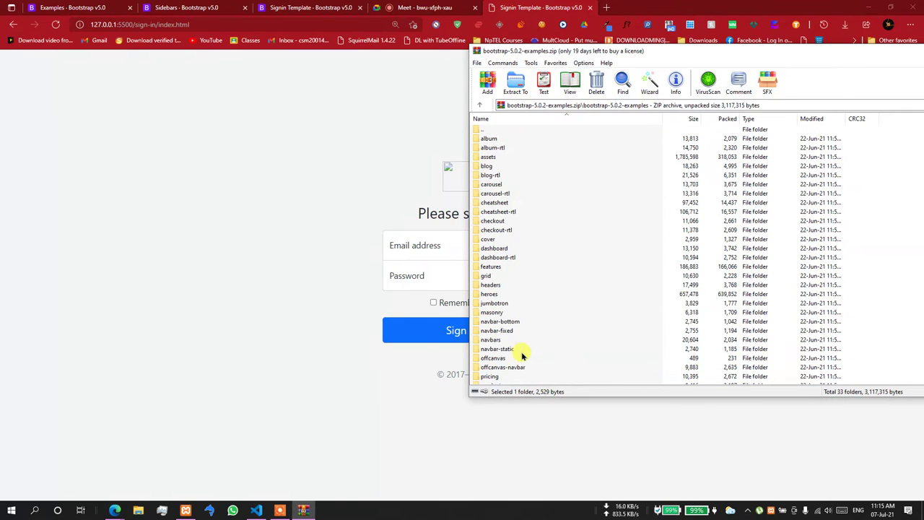
double_click(494, 158)
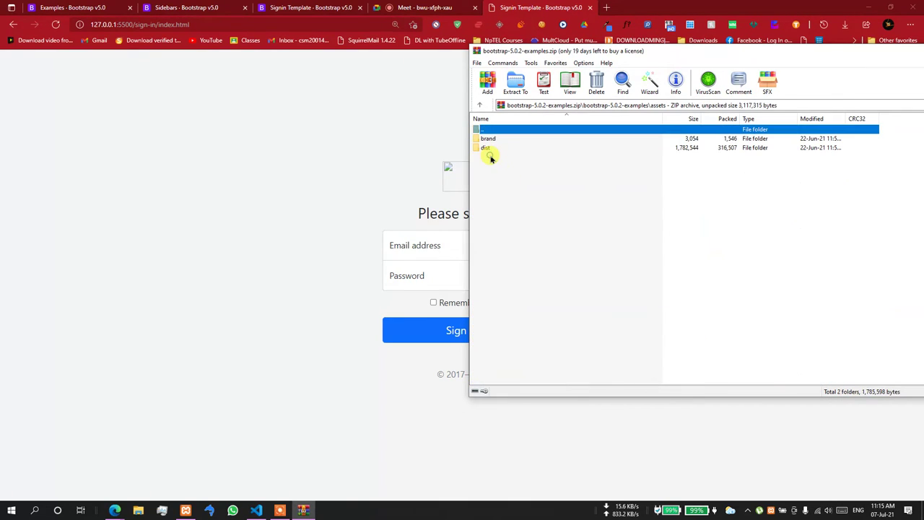
double_click(489, 139)
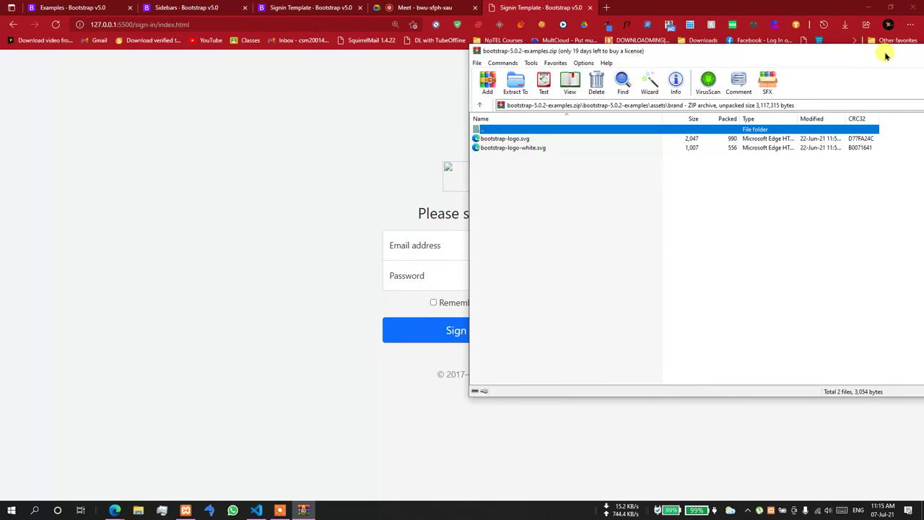
left_click_drag(884, 52, 796, 54)
left_click(800, 46)
- Remove the ../ prefix so the logo src reads assets/brand/bootstrap-logo.svg
left_click(869, 7)
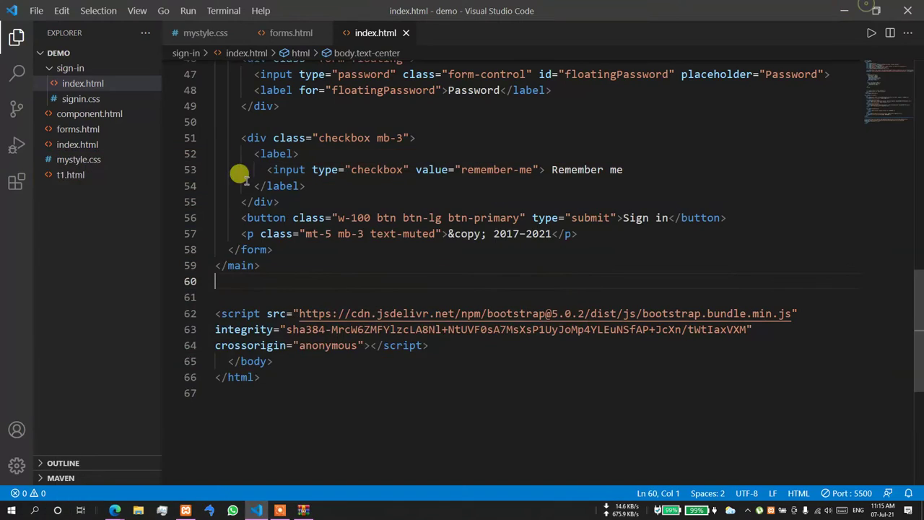
scroll(376, 220, "up", 6)
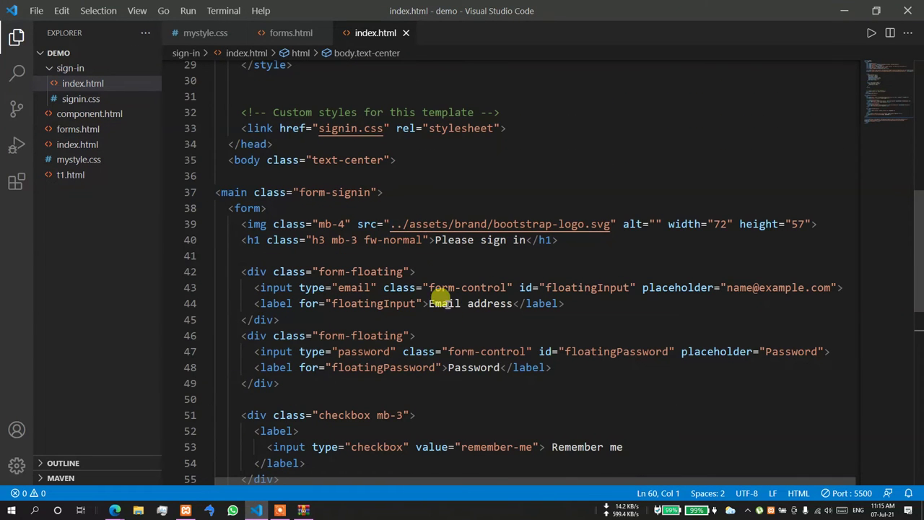
left_click(400, 224)
key("BackSpace")
key("BackSpace")
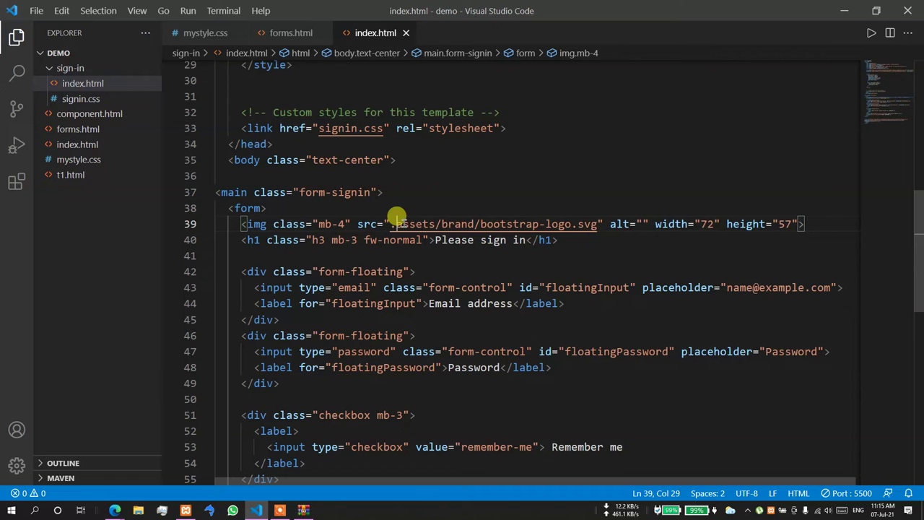
key("Delete")
- Drag the assets folder from the archive's top level into the desktop demo folder
left_click(844, 10)
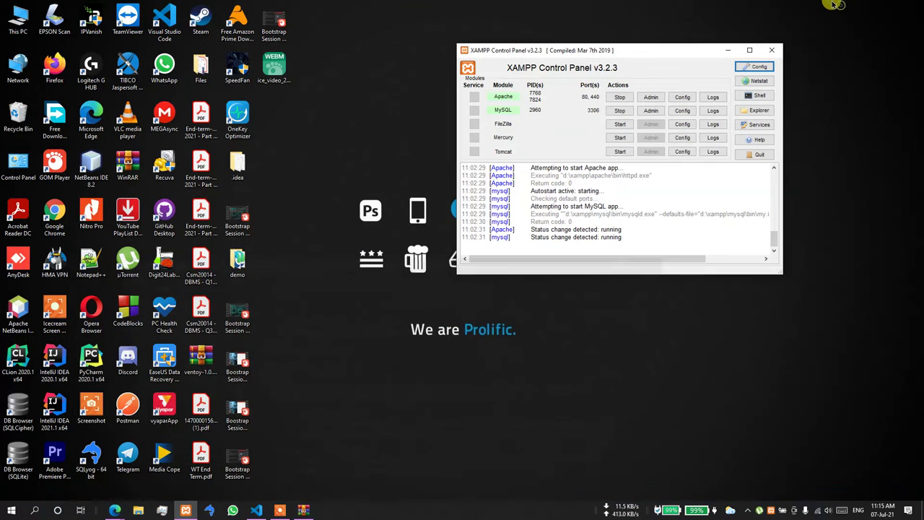
left_click(303, 510)
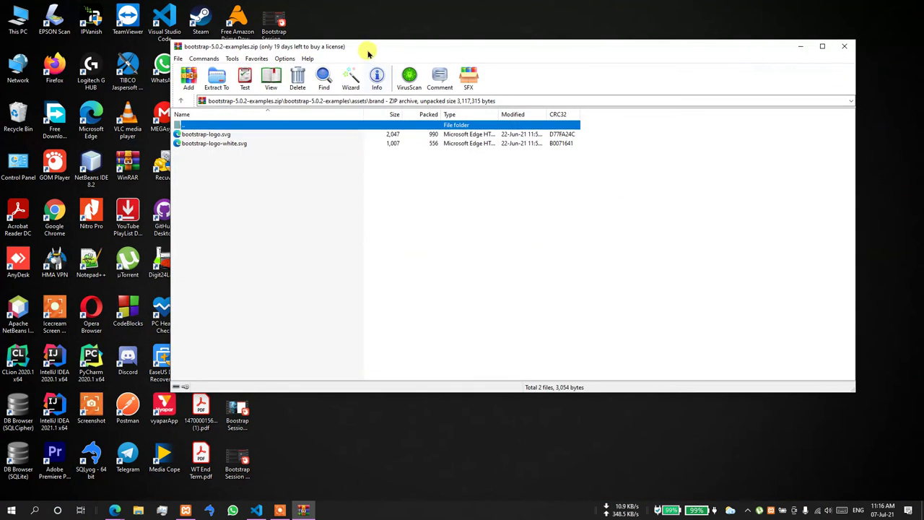
left_click_drag(366, 49, 688, 51)
double_click(566, 127)
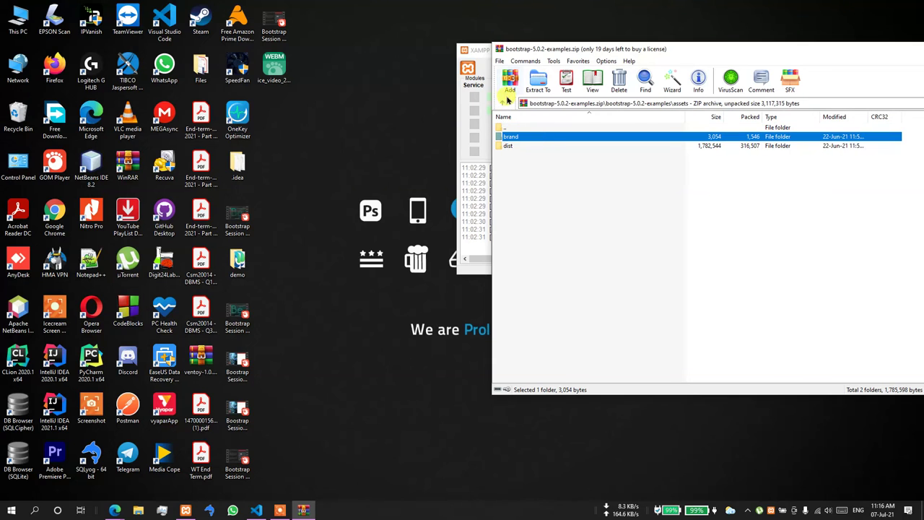
left_click(505, 102)
left_click_drag(514, 155, 246, 273)
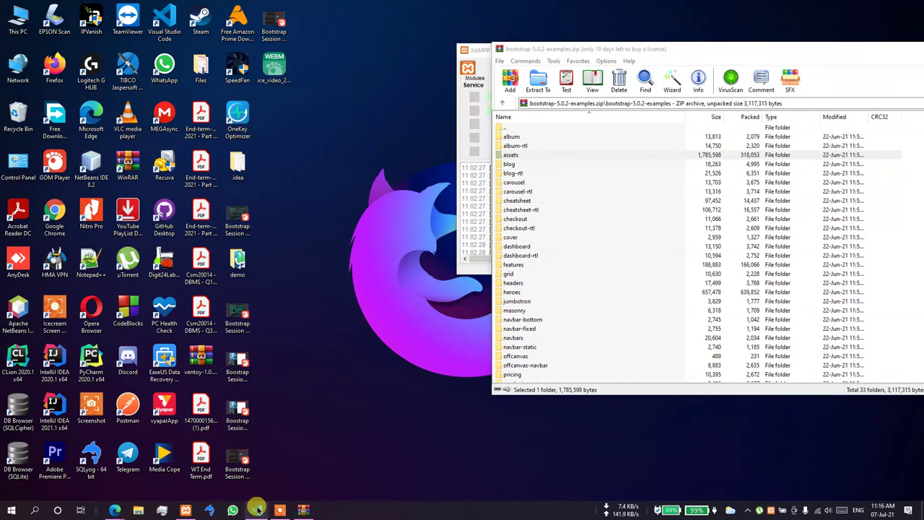
left_click(258, 510)
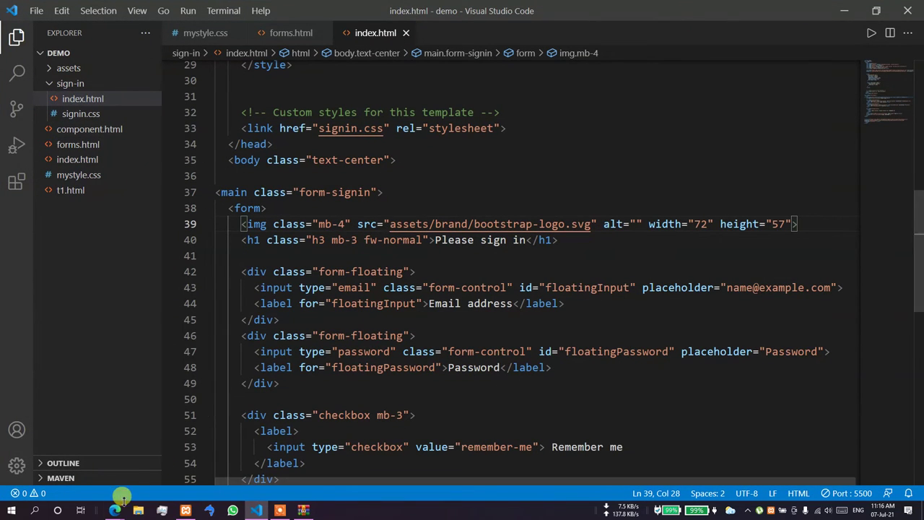
- Reload the sign-in page in Edge
mouse_move(118, 507)
left_click(66, 464)
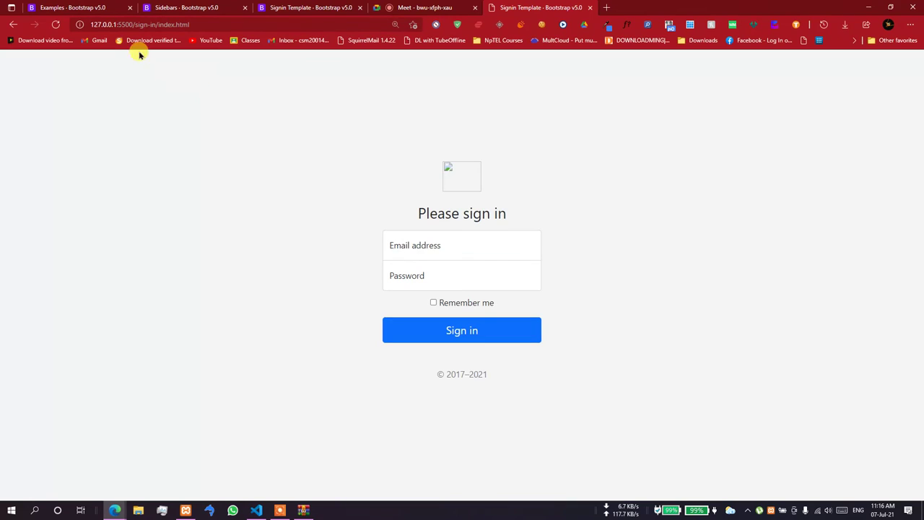
left_click(56, 26)
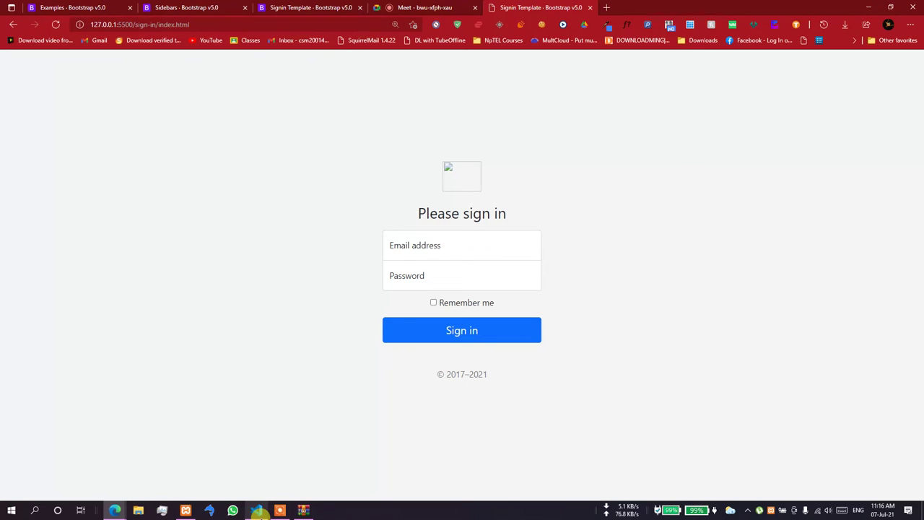
left_click(256, 510)
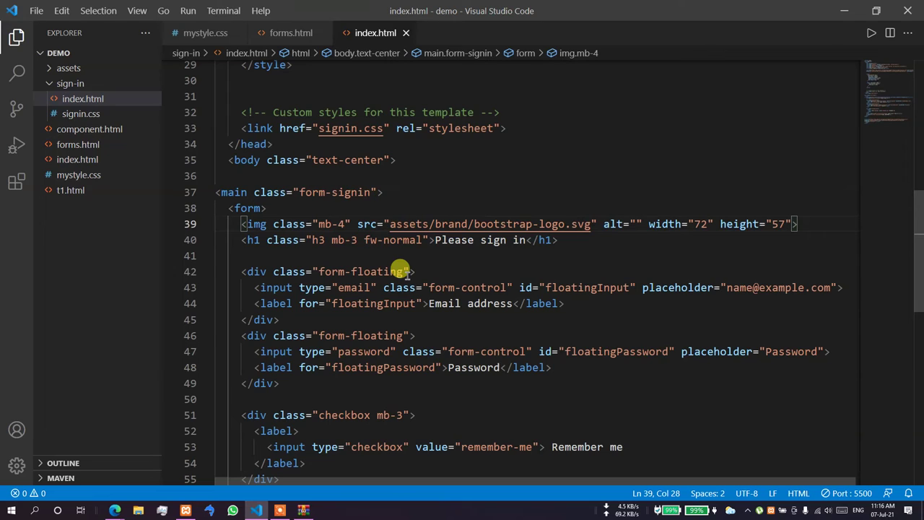
- Prefix the logo src with ./ to read ./assets/brand/bootstrap-logo.svg
left_click(46, 70)
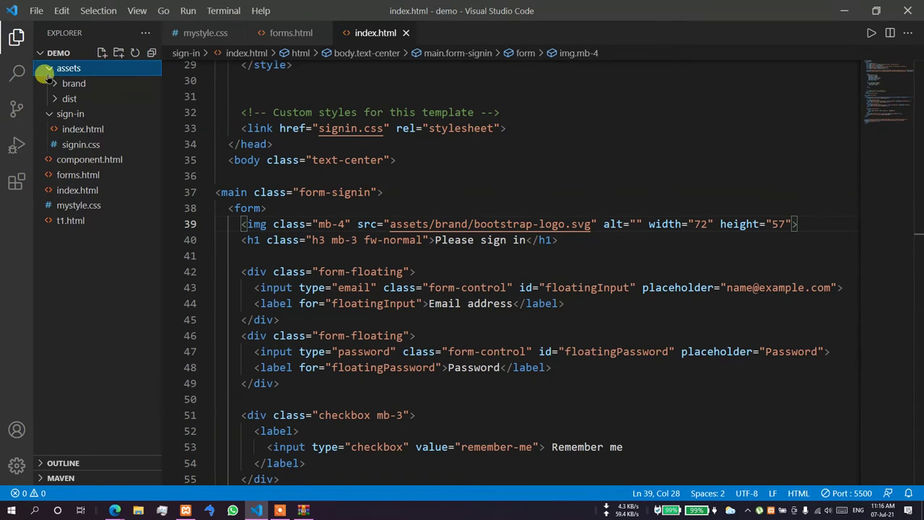
left_click(384, 224)
type("./")
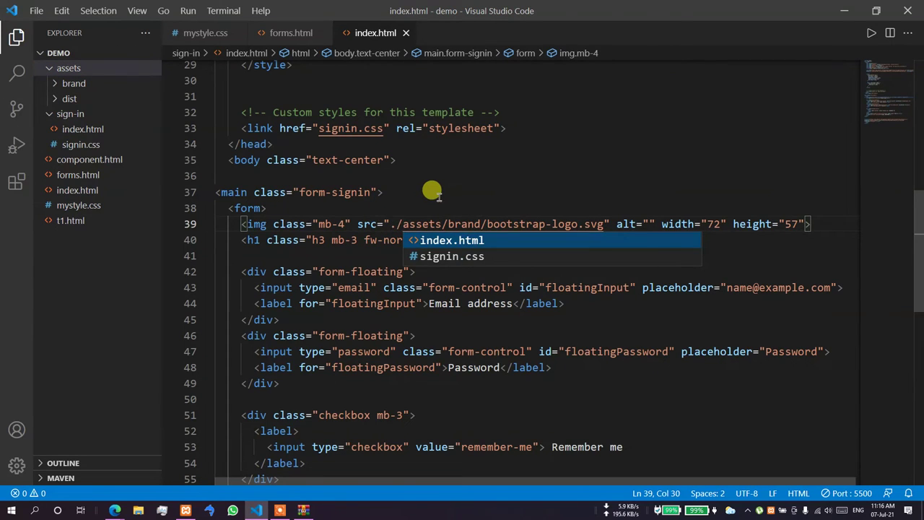
left_click(448, 191)
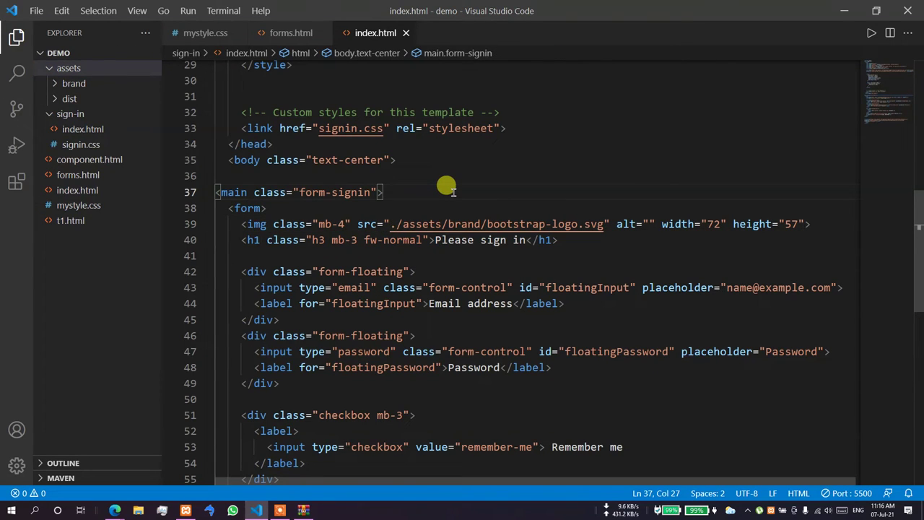
key("alt+Tab")
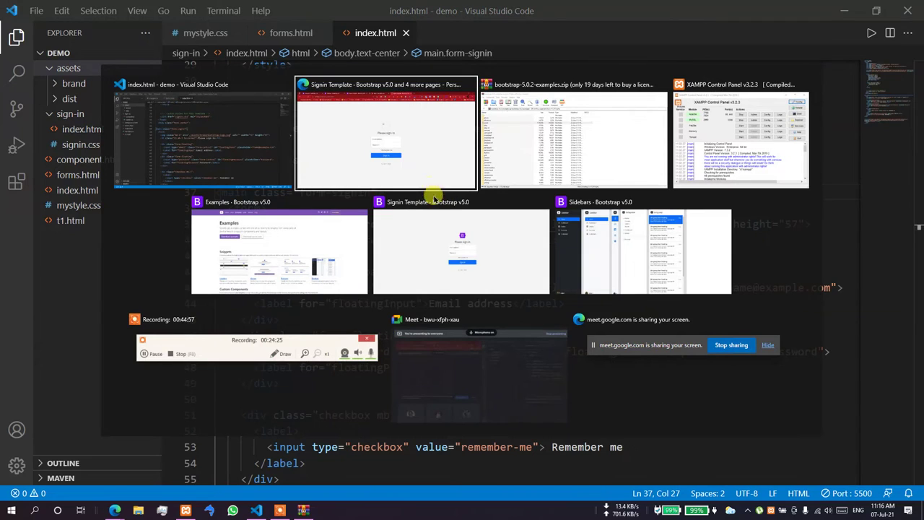
- Open the broken logo image in a new Edge tab, showing Cannot GET /sign-in/assets/brand/bootstrap-logo.svg
left_click(405, 144)
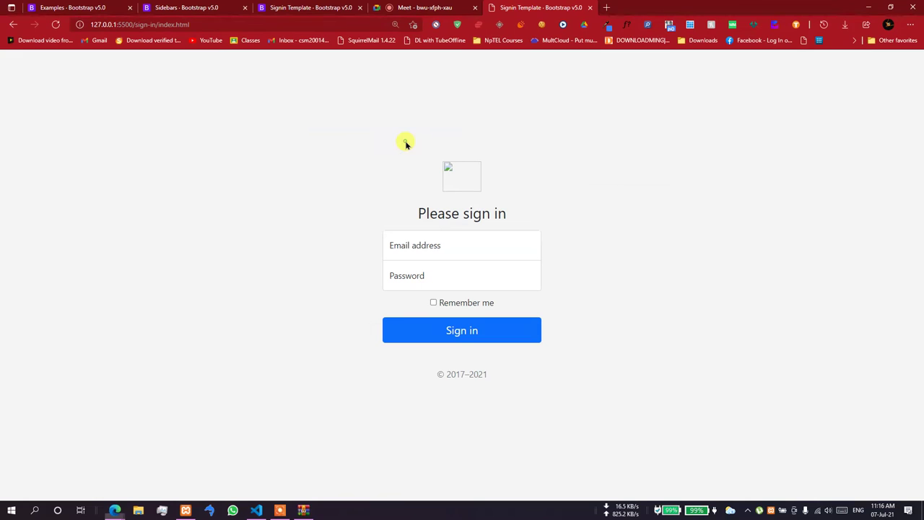
right_click(455, 178)
key("Escape")
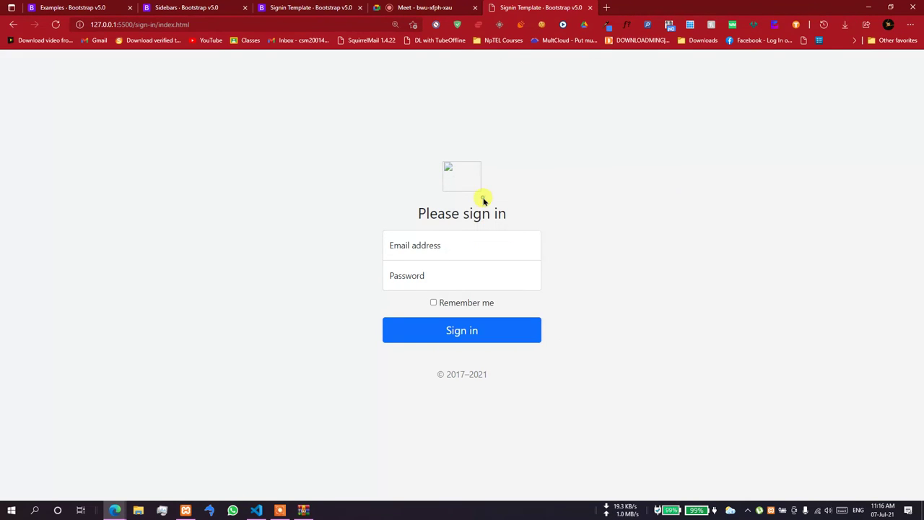
left_click(612, 13)
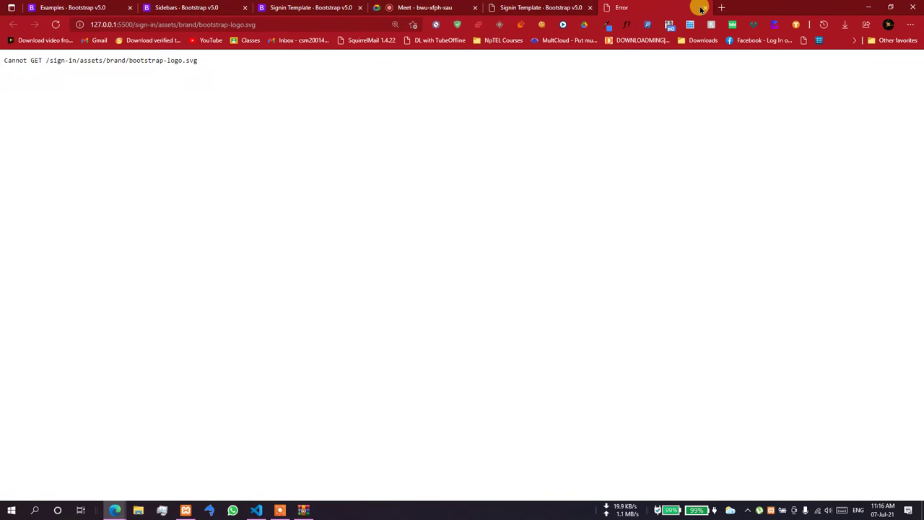
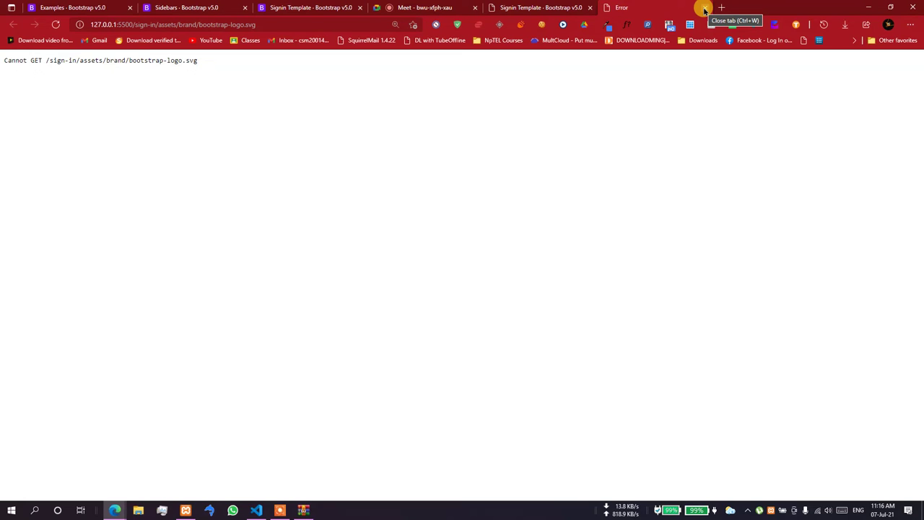
- Close the Cannot GET error tab, relaunch the sign-in preview with Live Server, and close the duplicate tab
left_click(704, 10)
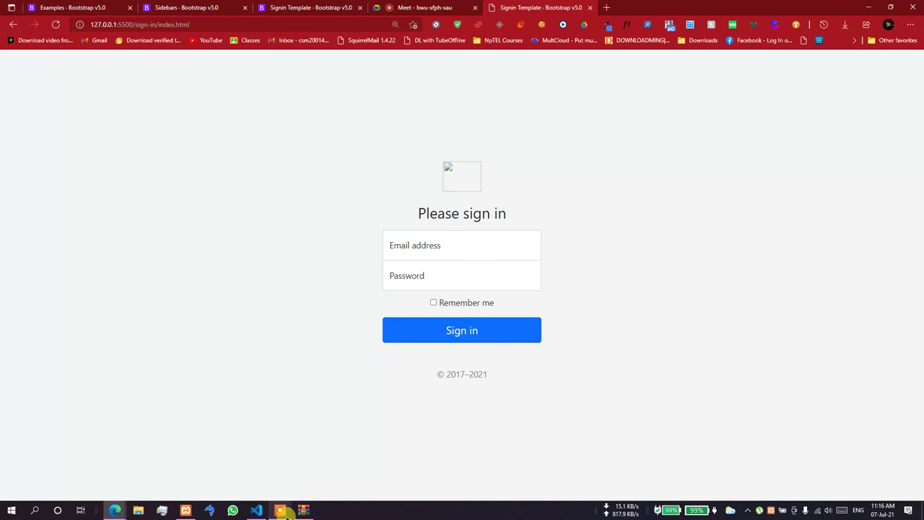
left_click(256, 510)
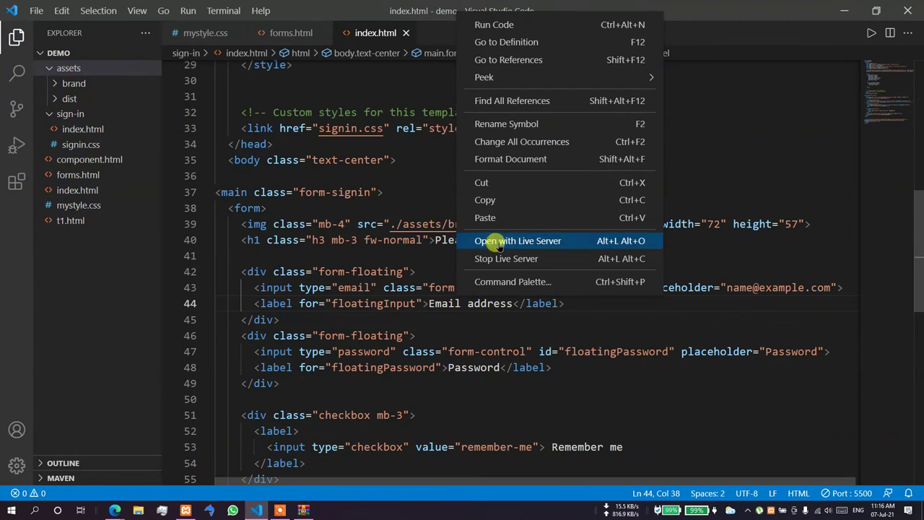
left_click(497, 241)
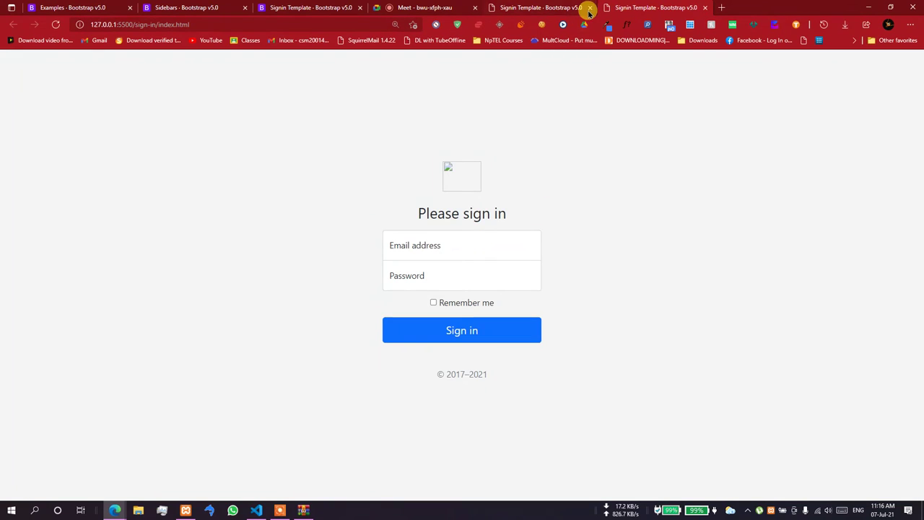
left_click(590, 7)
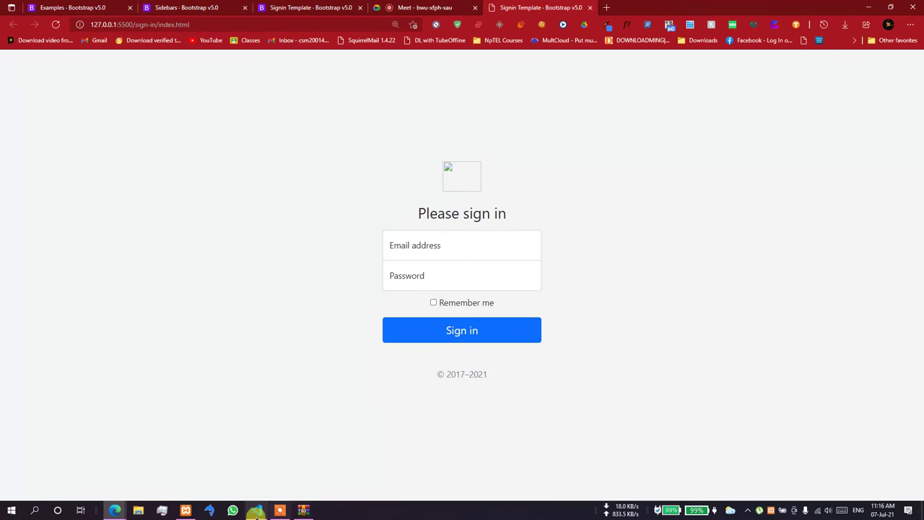
left_click(257, 509)
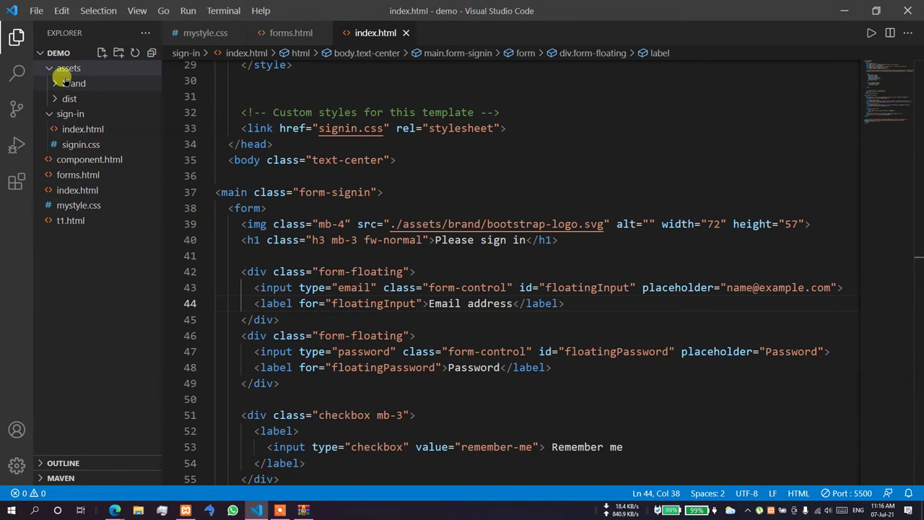
- Select index.html and signin.css in the sign-in folder and drag them toward the project root
left_click(67, 130)
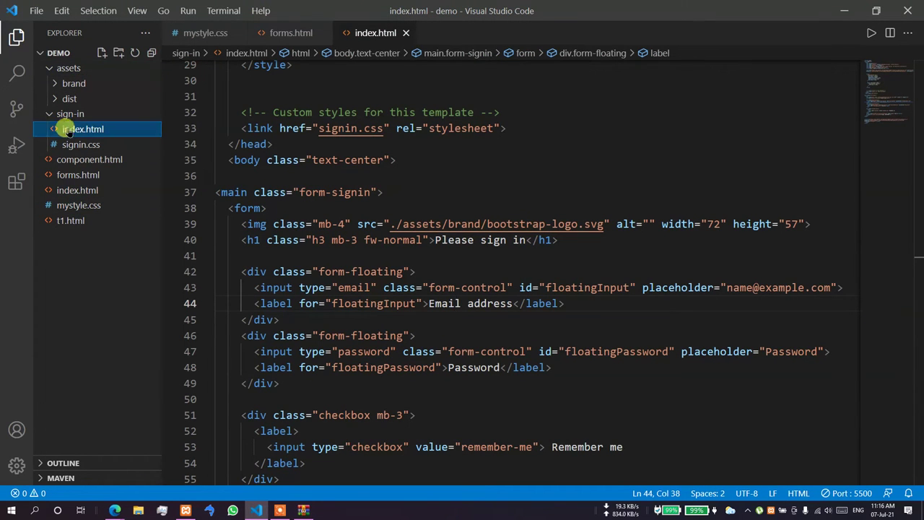
left_click(74, 144, "ctrl")
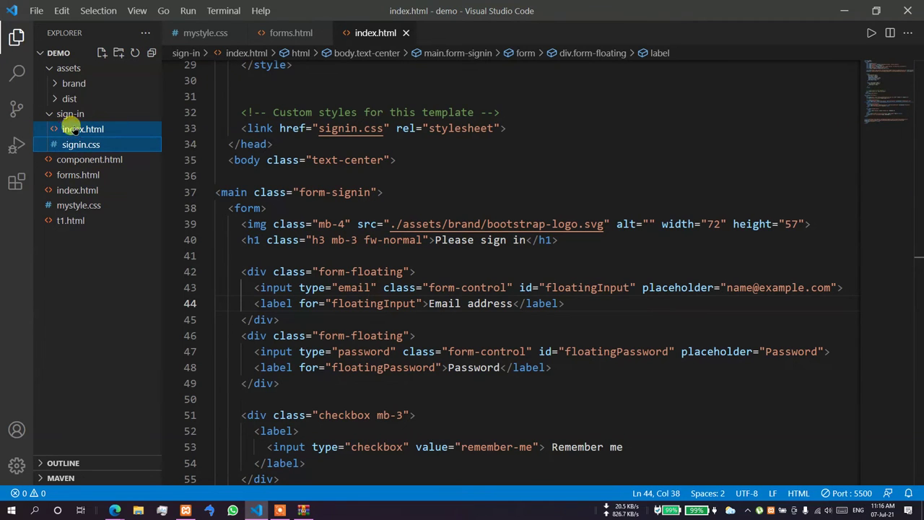
left_click_drag(75, 130, 59, 53)
- Move both files from demo\sign-in into the demo folder, skipping the replace prompt
left_click(256, 510)
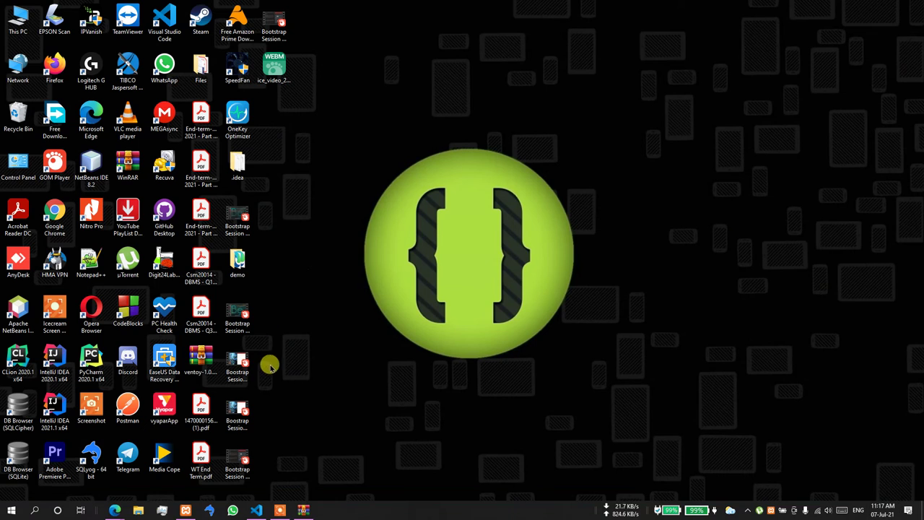
double_click(225, 151)
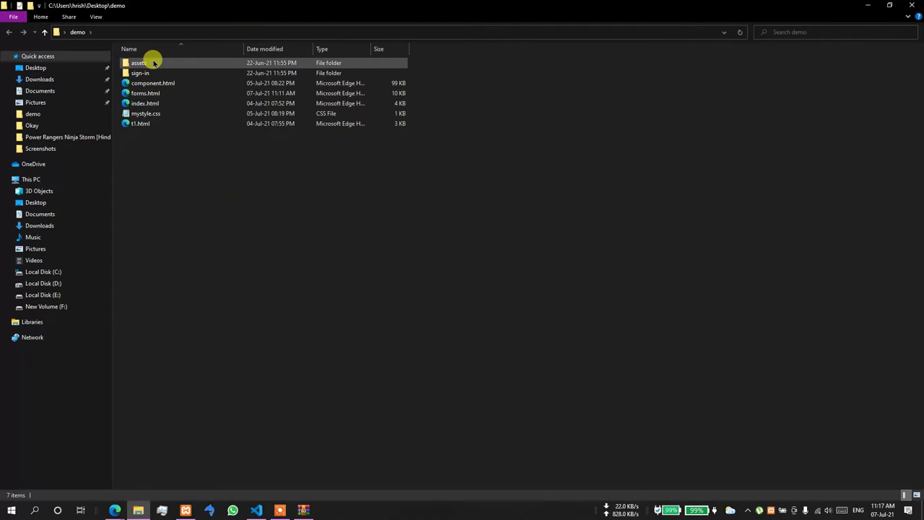
double_click(146, 75)
key("ctrl+a")
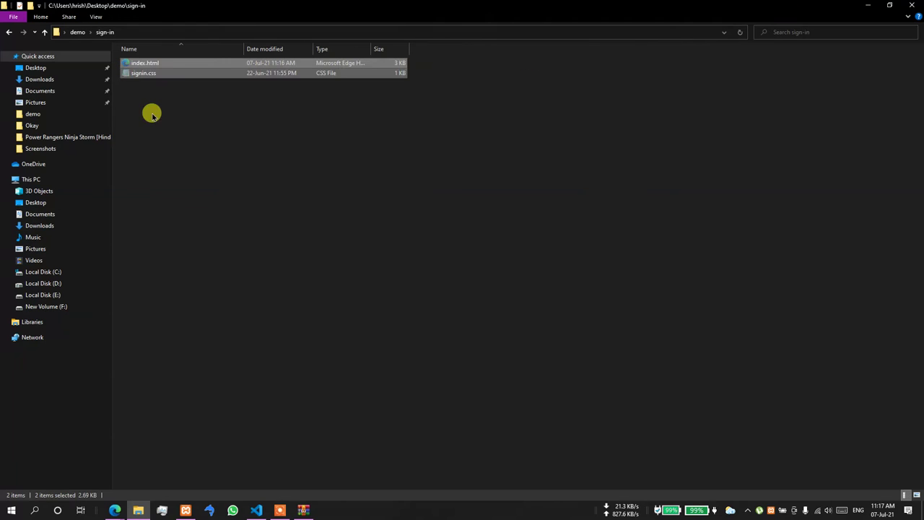
left_click(78, 32)
key("ctrl+v")
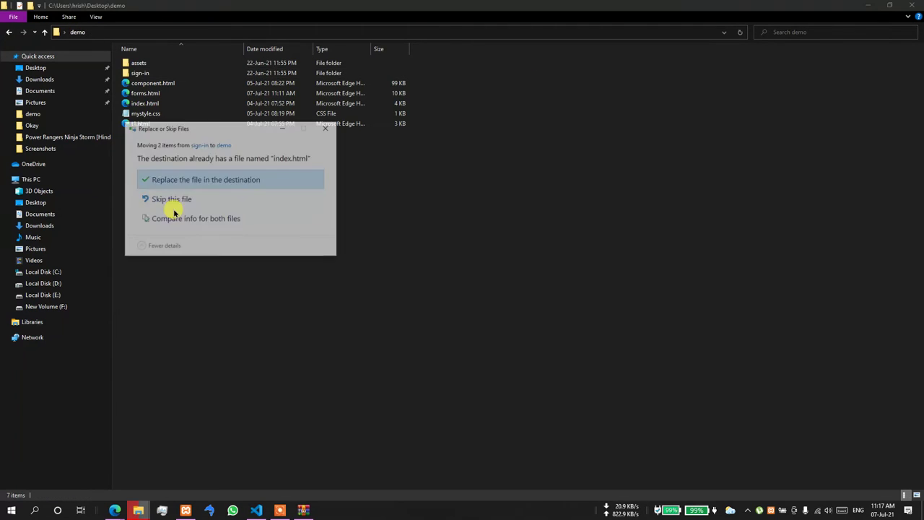
left_click(323, 125)
- Rename demo's existing index.html to inde1x.html and recheck the sign-in folder
left_click(142, 105)
left_click(144, 105)
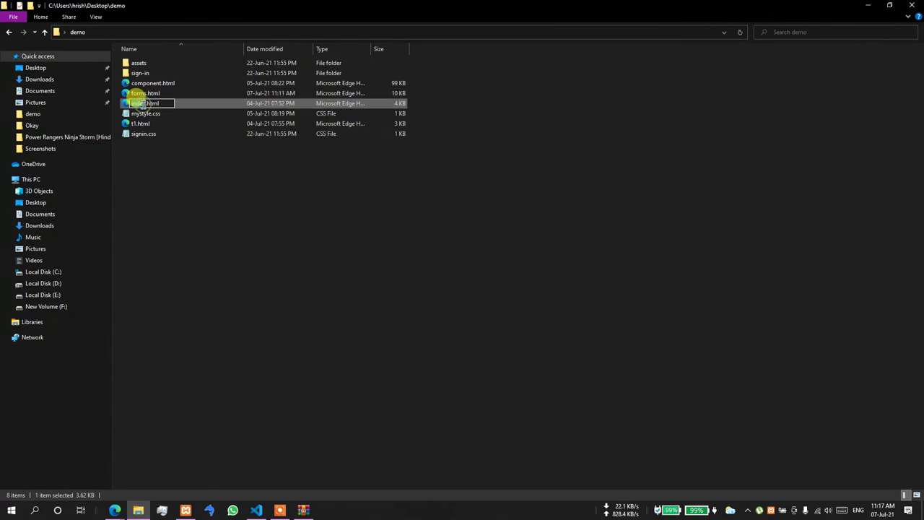
type("1")
left_click(195, 198)
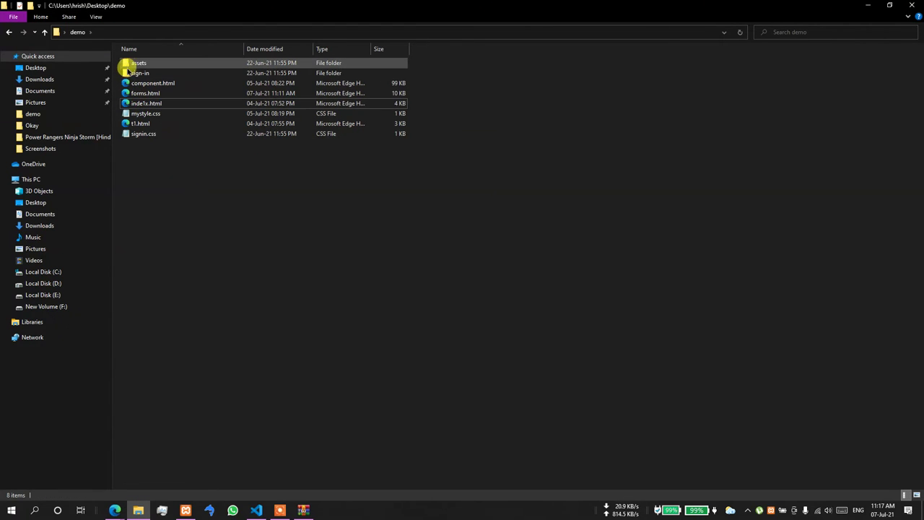
double_click(134, 73)
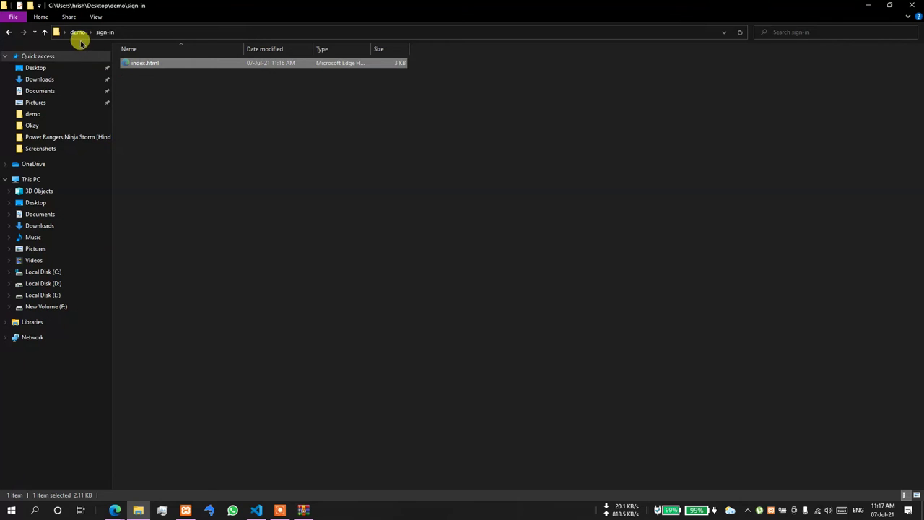
left_click(78, 32)
left_click(912, 5)
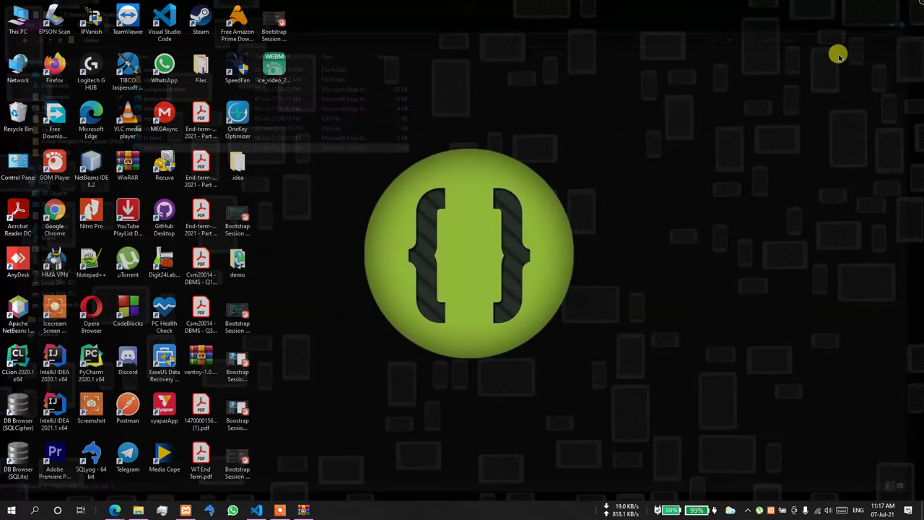
- Remove '/sign-in' from the Edge address so the sign-in page loads from the site root
mouse_move(113, 510)
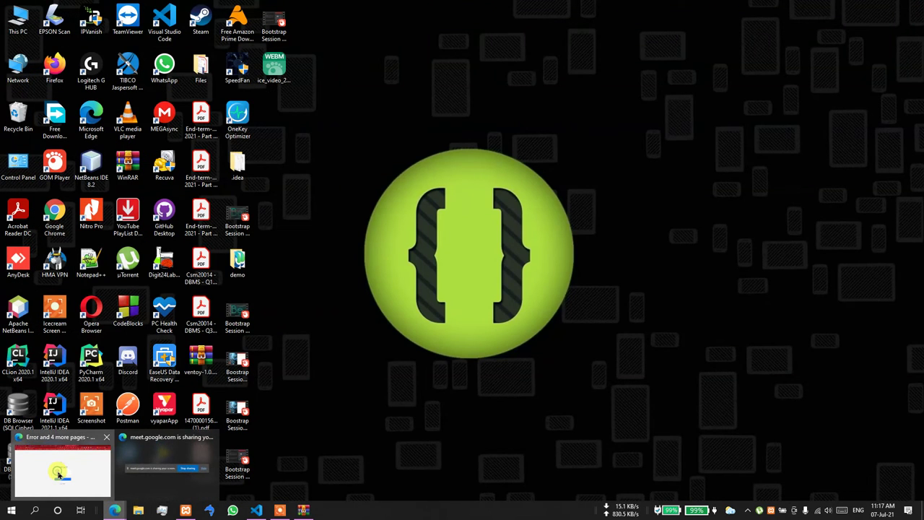
left_click(57, 470)
left_click_drag(156, 24, 134, 23)
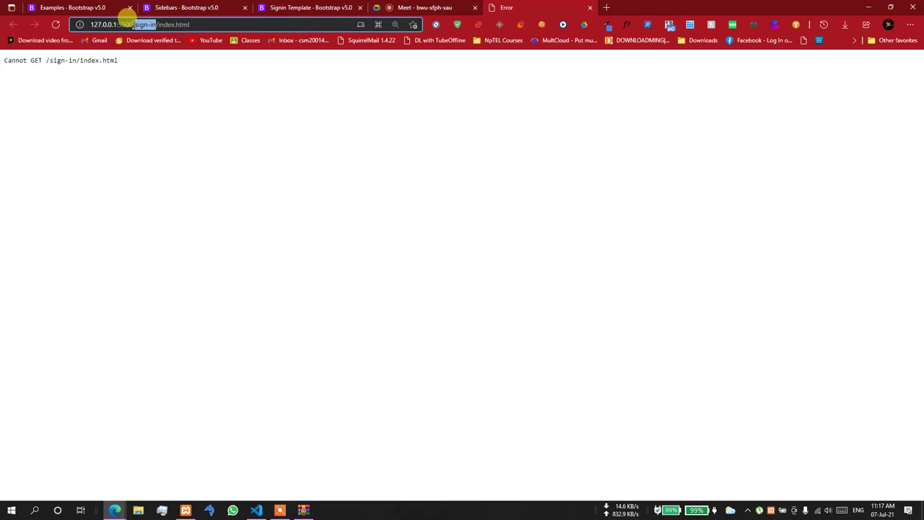
key("BackSpace")
key("Return")
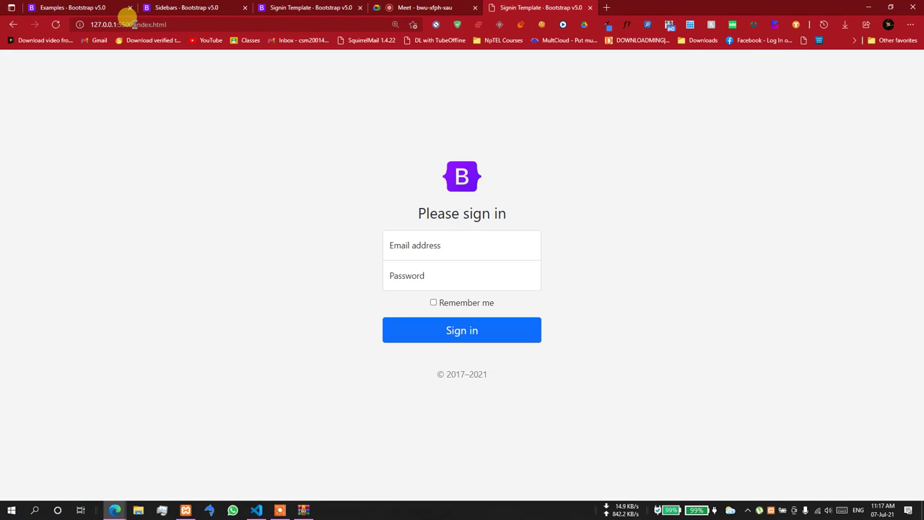
left_click(257, 511)
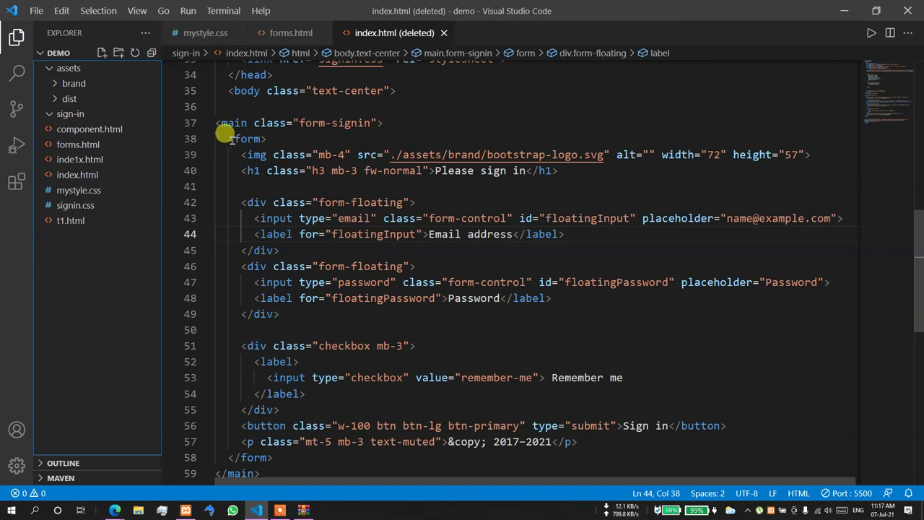
- Delete the main sign-in block from index.html's body and save to reformat
left_click_drag(300, 123, 370, 120)
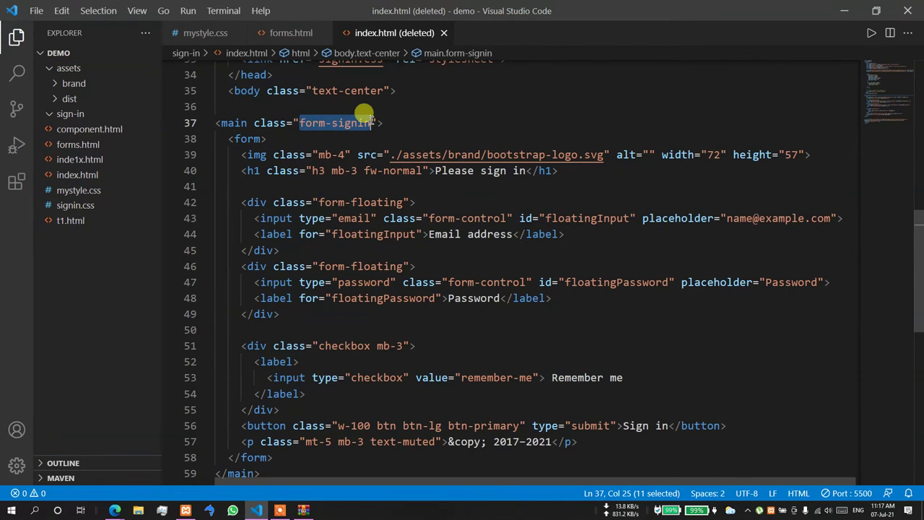
left_click(228, 139)
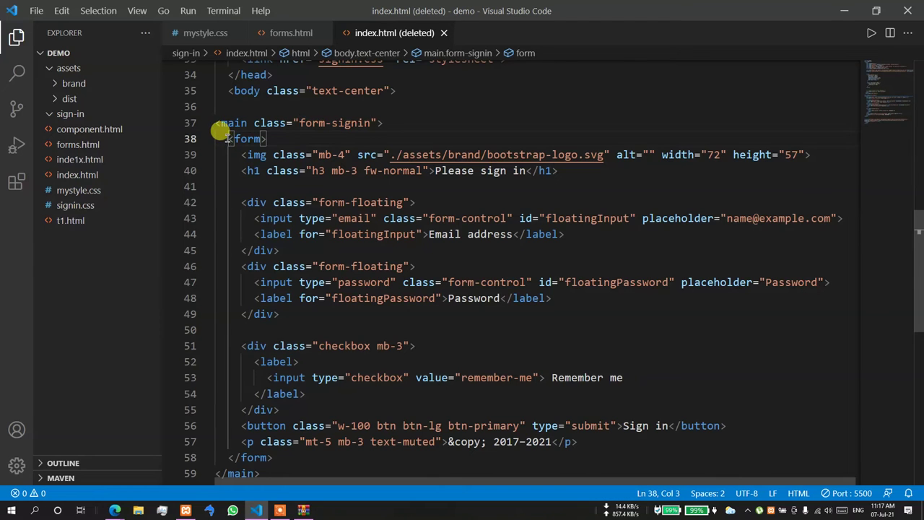
left_click_drag(211, 123, 260, 446)
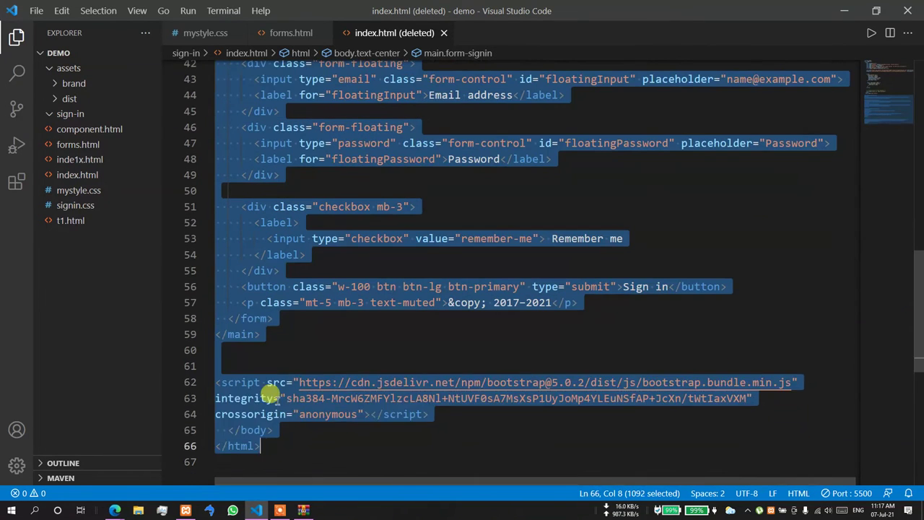
left_click_drag(275, 396, 273, 329)
key("BackSpace")
scroll(281, 330, "up", 4)
key("ctrl+s")
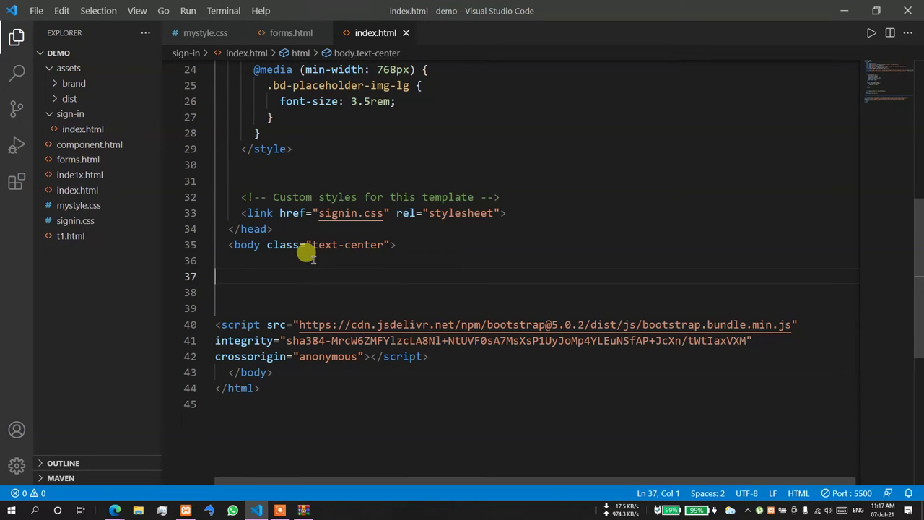
key("ctrl+s")
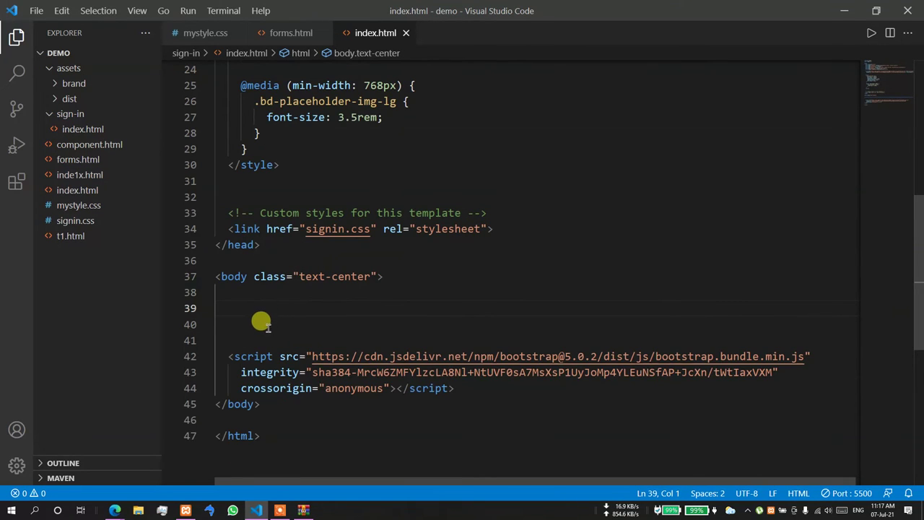
- Add an empty div.container inside the body, correcting the typos
key("Tab")
type("div.conatin")
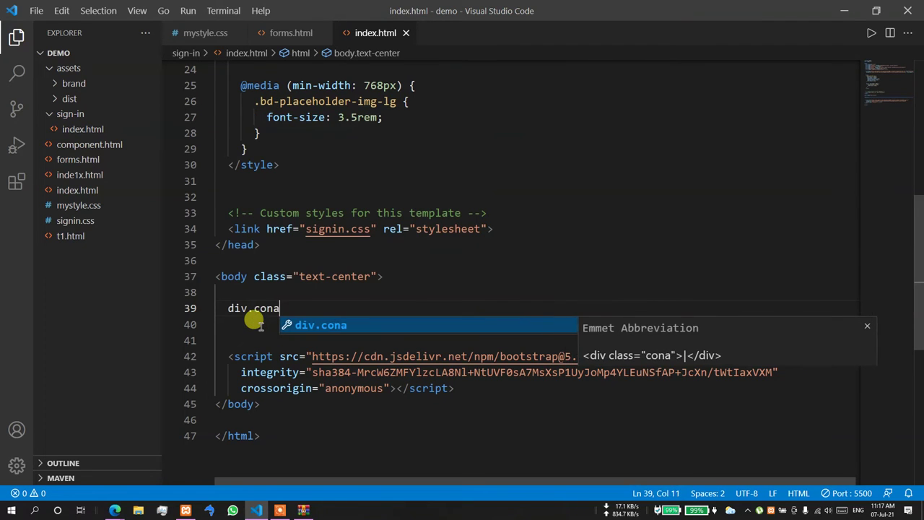
key("BackSpace")
key("BackSpace")
key("BackSpace")
key("BackSpace")
type("tainer")
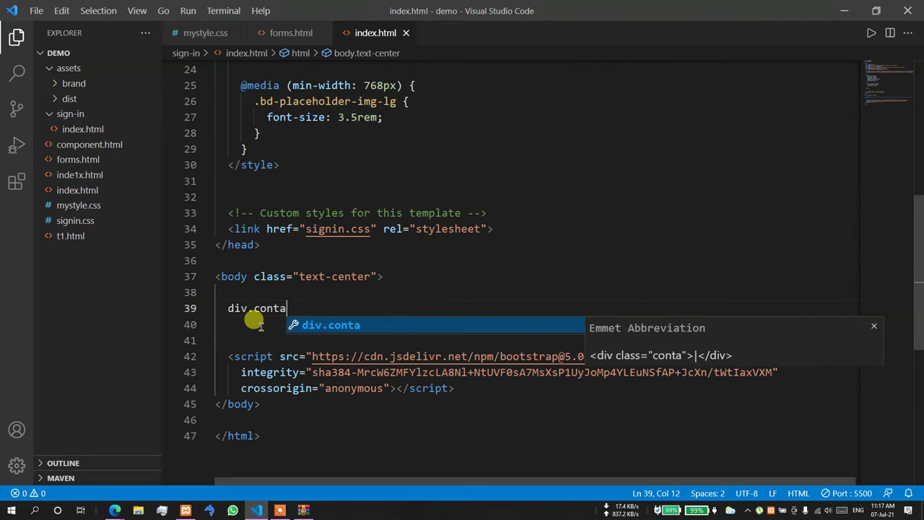
key("Return")
key("Return")
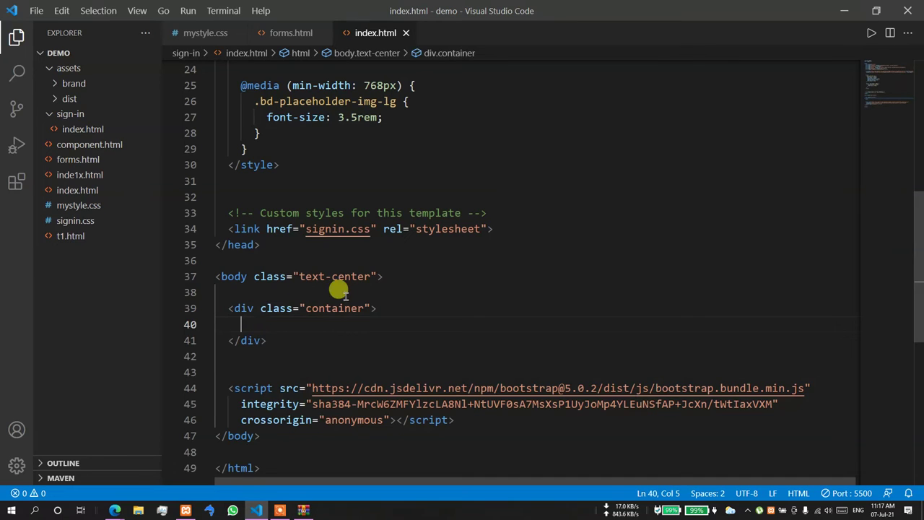
left_click(371, 276)
type("h")
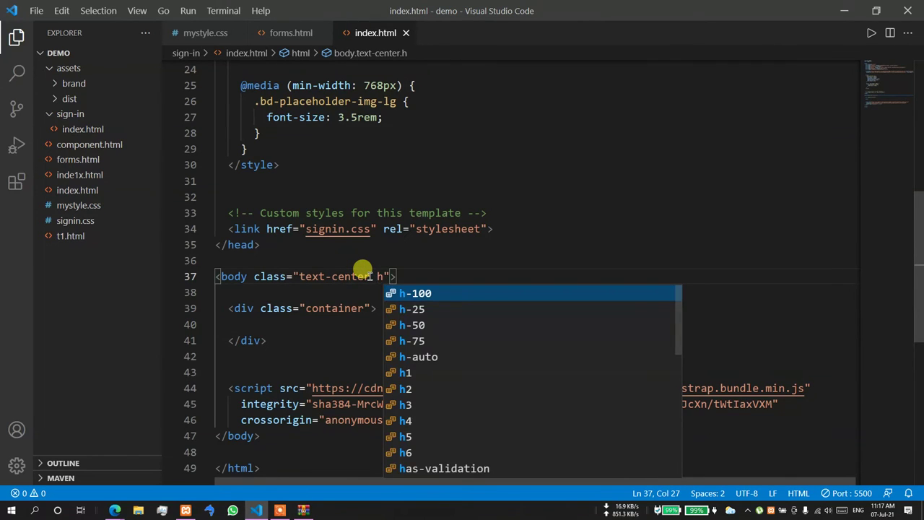
key("BackSpace")
type("m")
key("BackSpace")
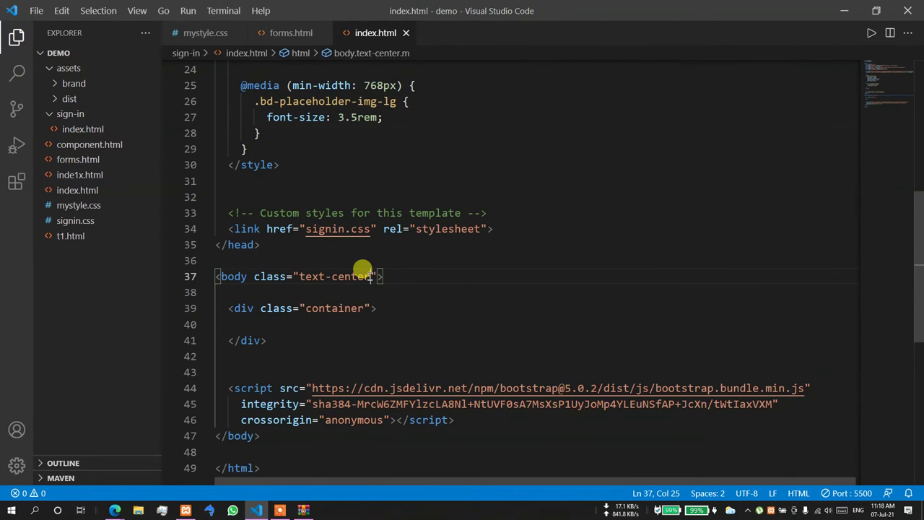
- Insert a link:css stylesheet line in the head with href mystyle.css
scroll(375, 173, "up", 5)
left_click(276, 154)
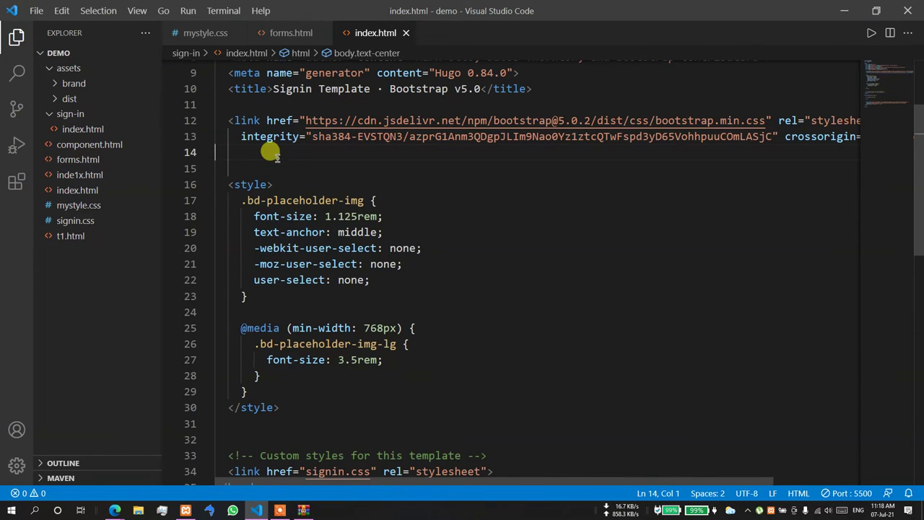
type("lnk")
key("BackSpace")
key("BackSpace")
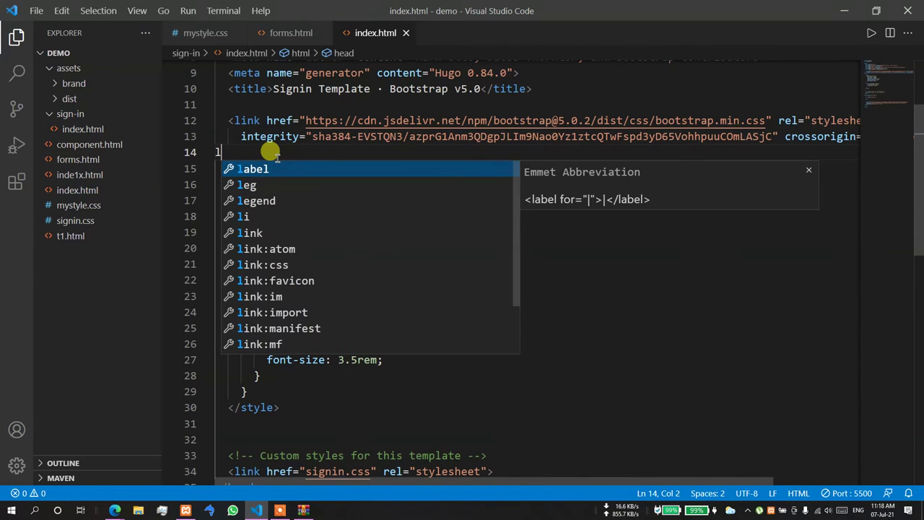
key("Down")
key("Down")
key("Down")
key("Down")
key("Down")
key("Down")
key("Return")
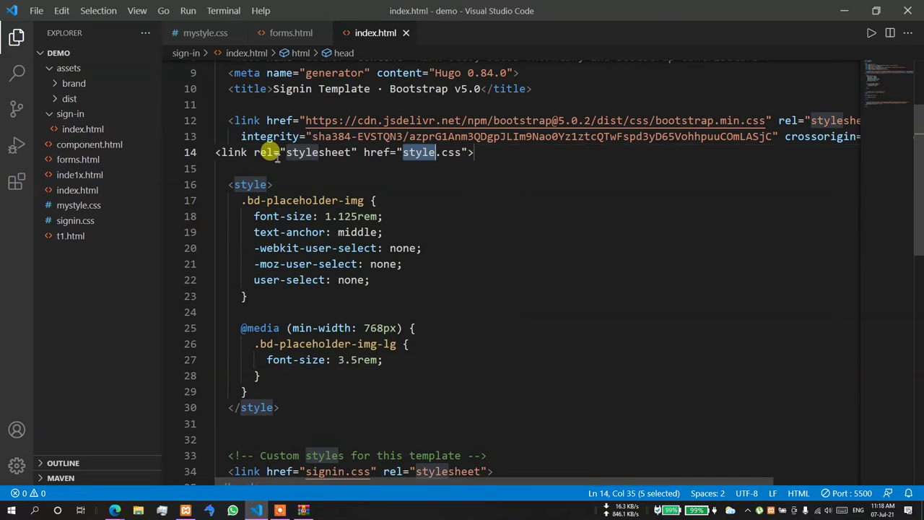
key("Right")
key("Right")
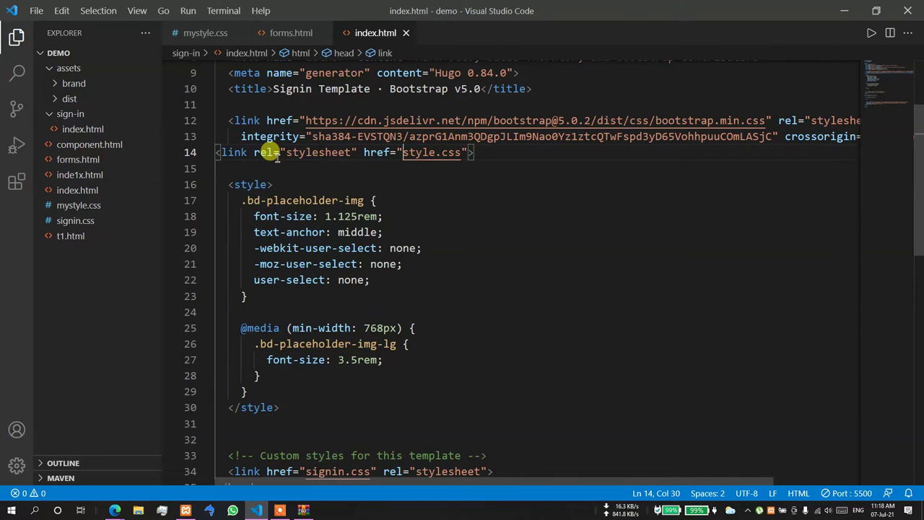
type("my")
key("Down")
key("Down")
key("Down")
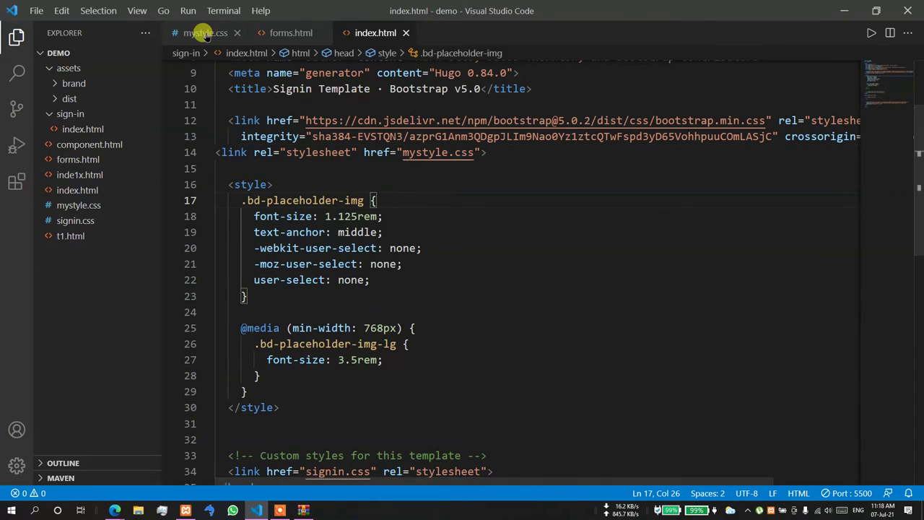
- Look over the body rule in mystyle.css, then go back to index.html
left_click(205, 34)
scroll(258, 126, "up", 3)
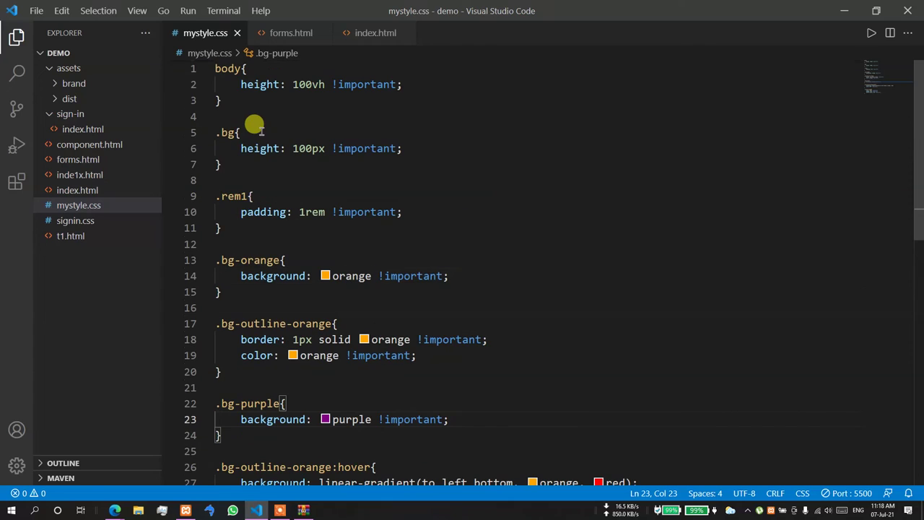
left_click(325, 69)
left_click(375, 33)
scroll(387, 322, "down", 6)
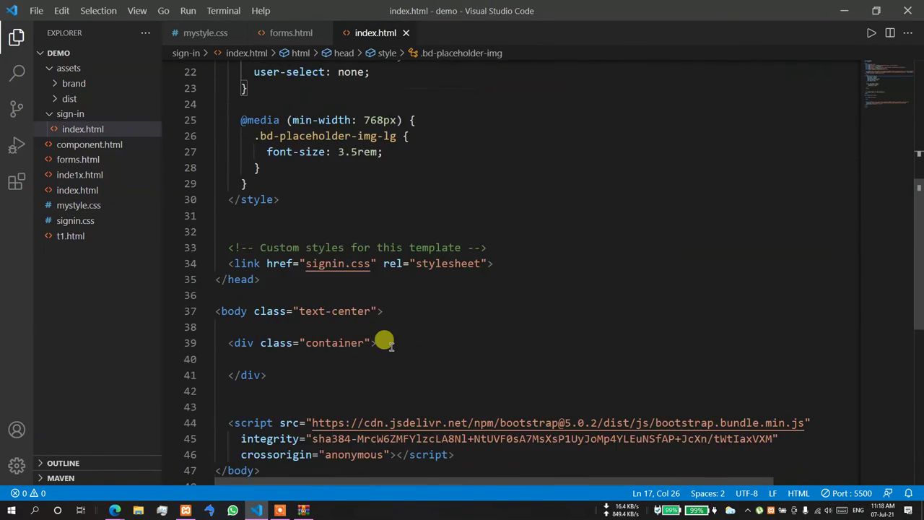
- Add h-100 d-flex align-items-center justify-content-center classes to the container div
left_click(369, 273)
type("h-100 ")
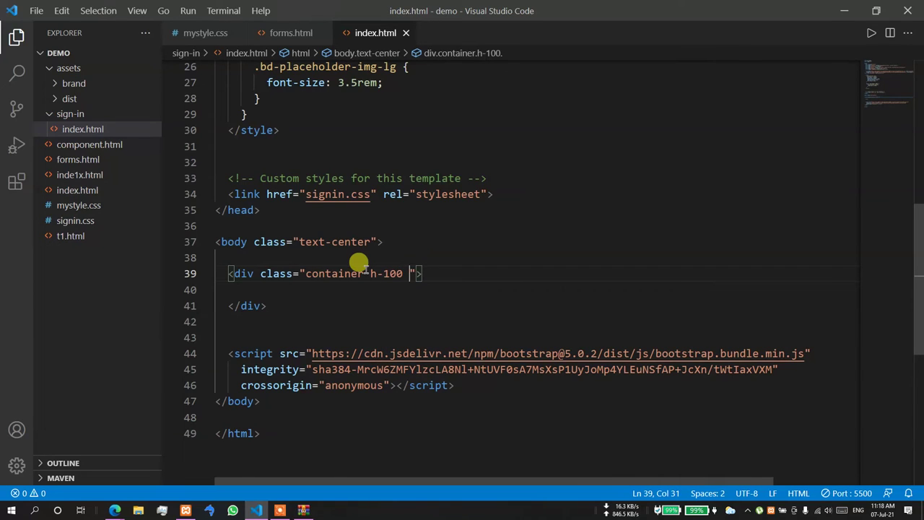
type("dl")
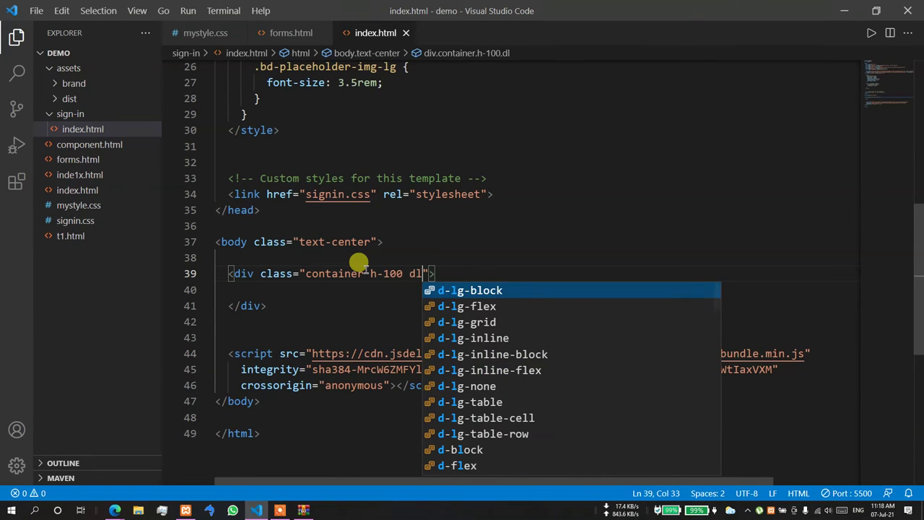
key("BackSpace")
type("-flex")
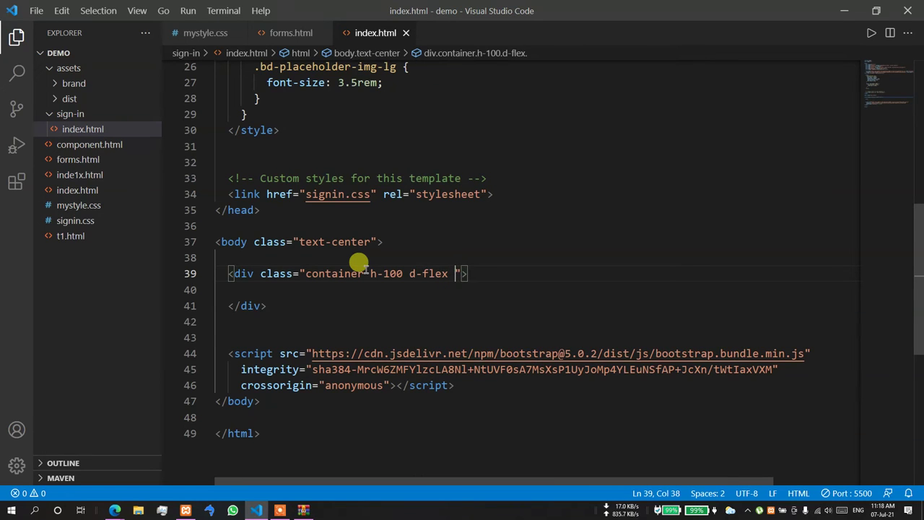
type(" ali")
key("Return")
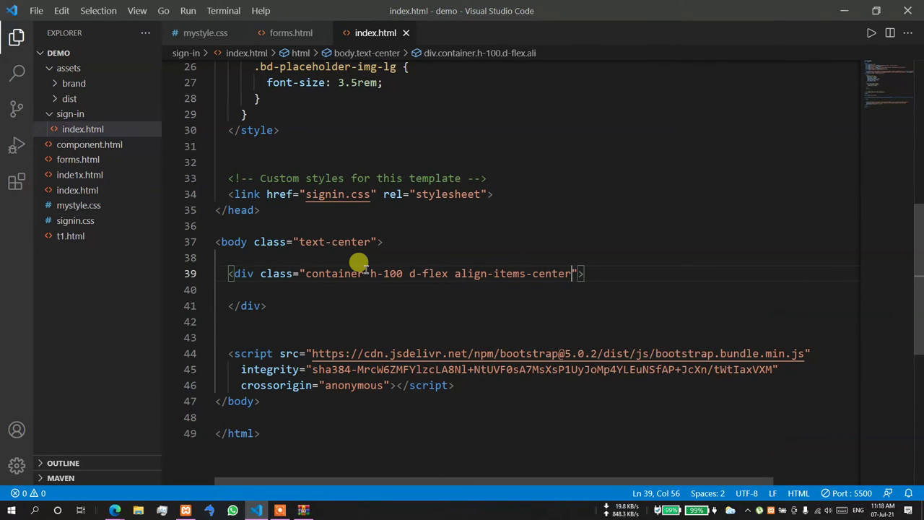
type("jus")
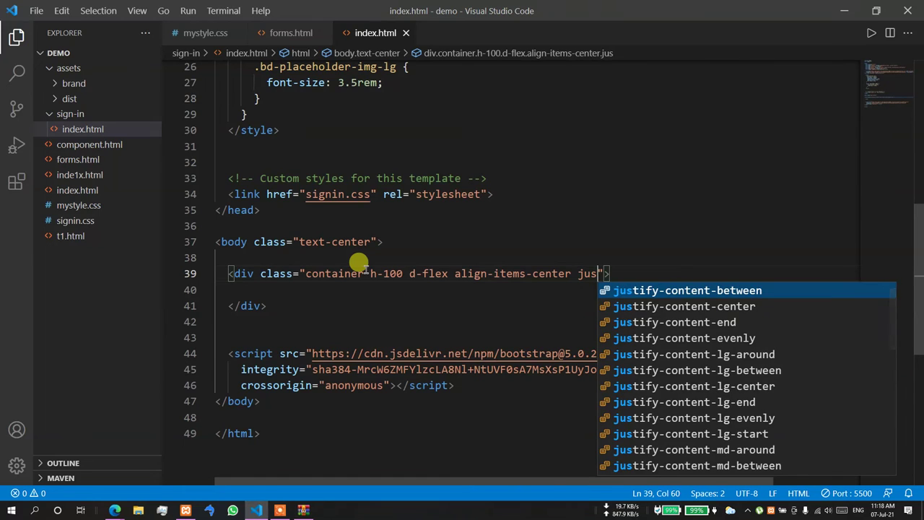
key("Down")
key("Return")
- Add a div.card inside the container styled width: 600px !important
key("Down")
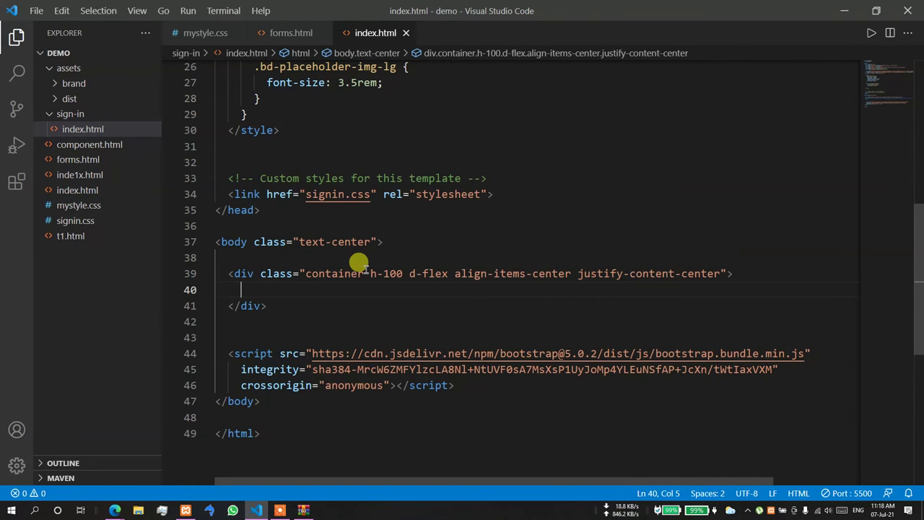
type("div.")
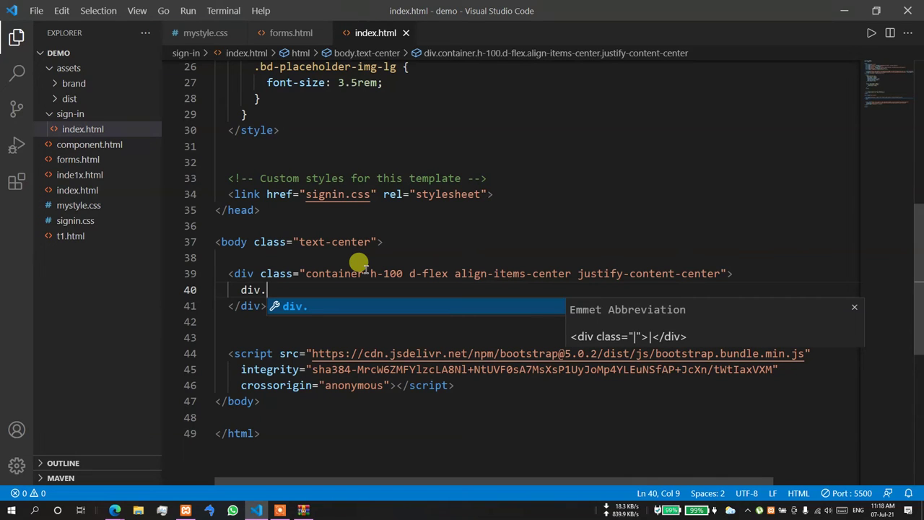
type("card")
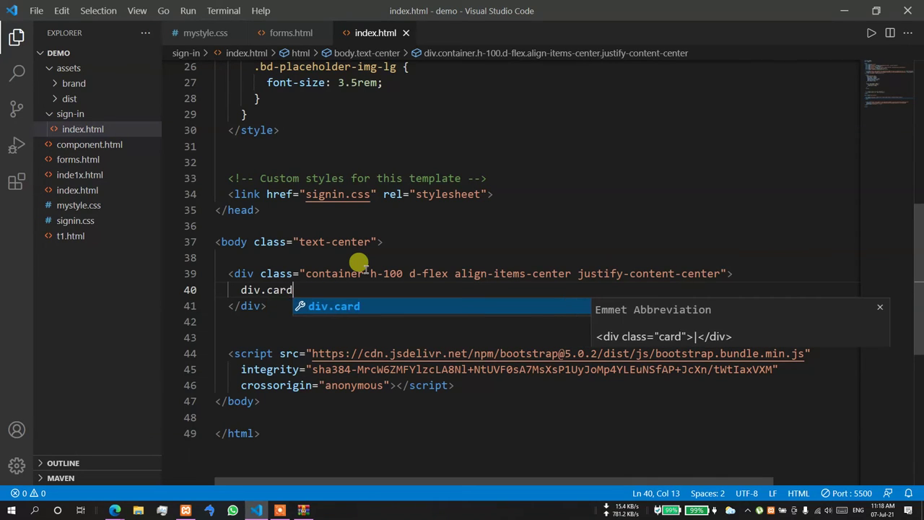
key("Return")
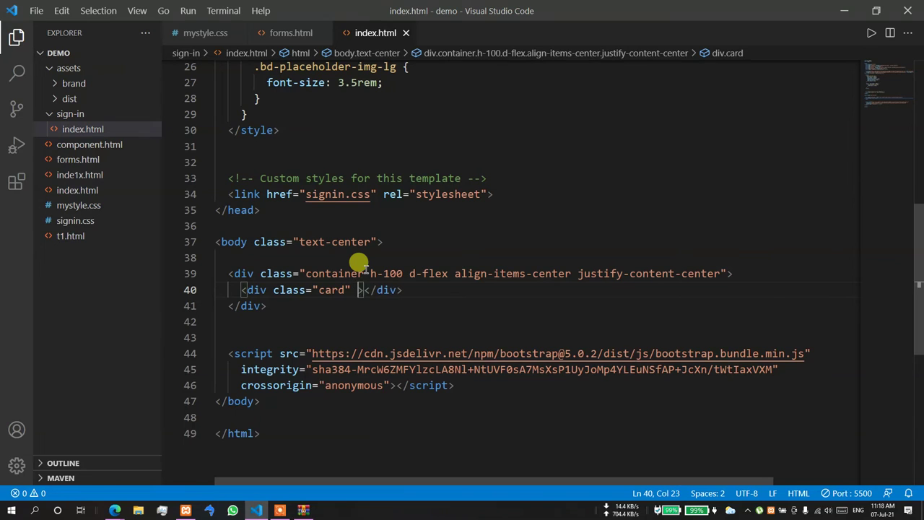
type("s")
key("Return")
key("ctrl+z")
type("ty")
key("Return")
type("wi")
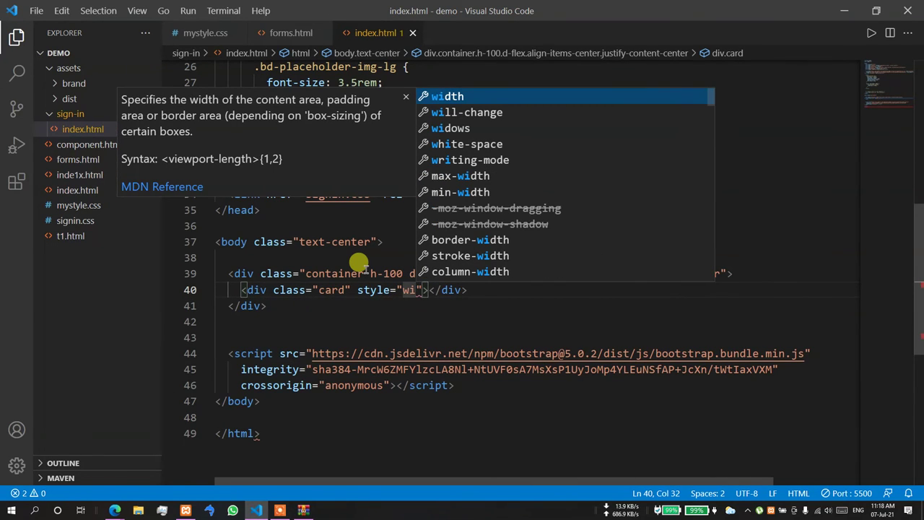
key("Return")
type("600px")
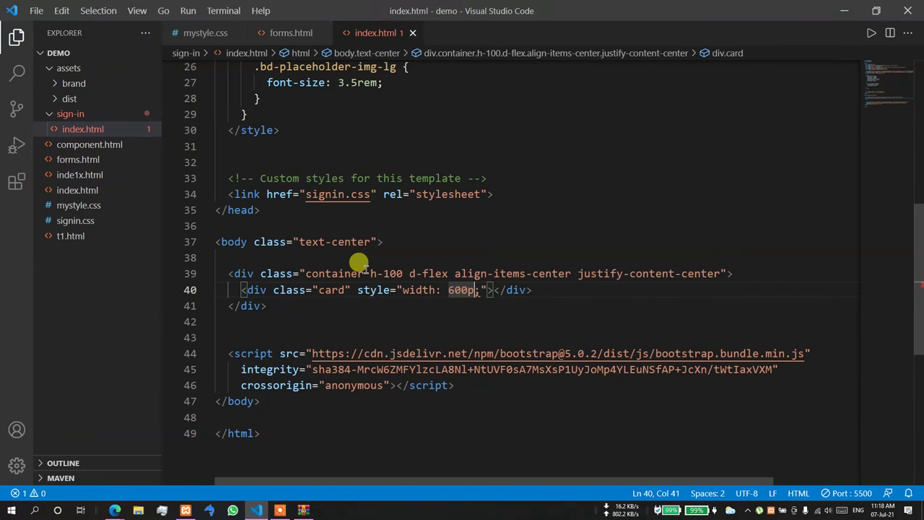
type(" !i")
key("Return")
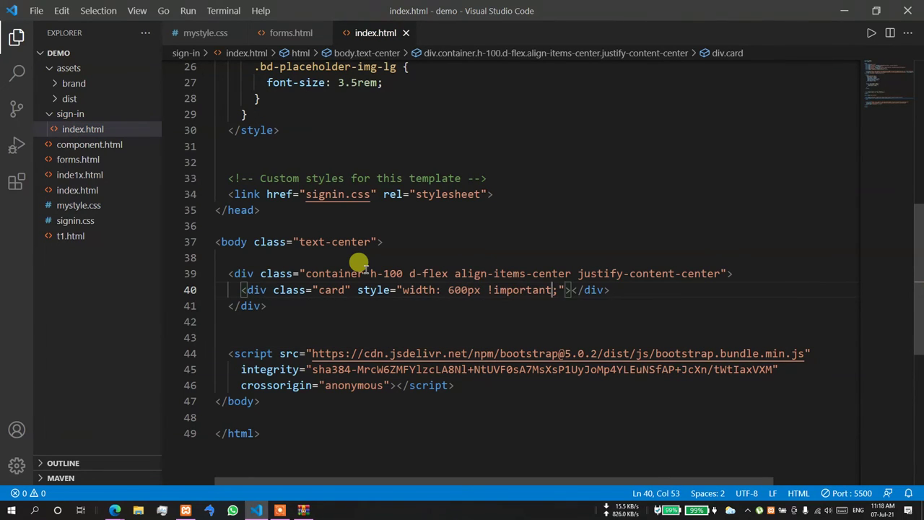
type("h")
key("BackSpace")
key("BackSpace")
- Paste the sign-in form into the card and give the card bg-white p-4 classes
left_click(570, 290)
key("ctrl+v")
scroll(358, 262, "down", 2)
left_click(343, 182)
type("bg-white p-4")
left_click(359, 145)
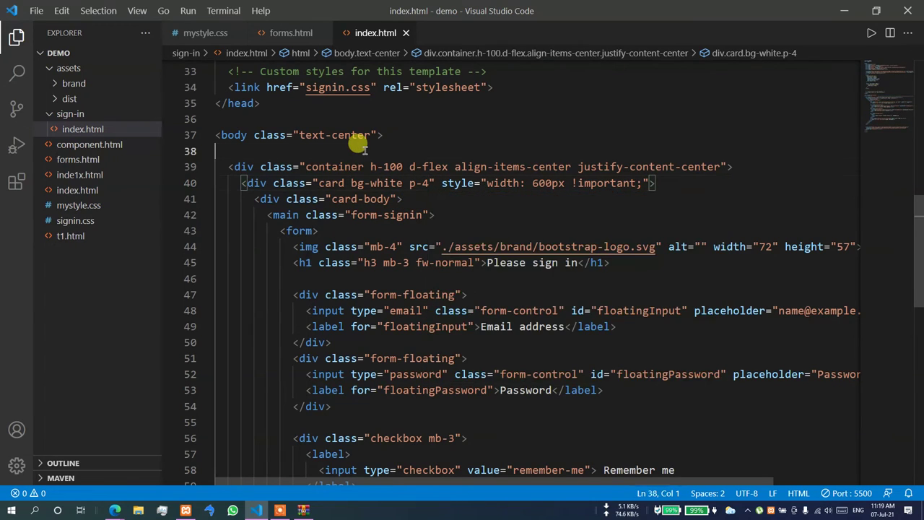
key("alt+Tab")
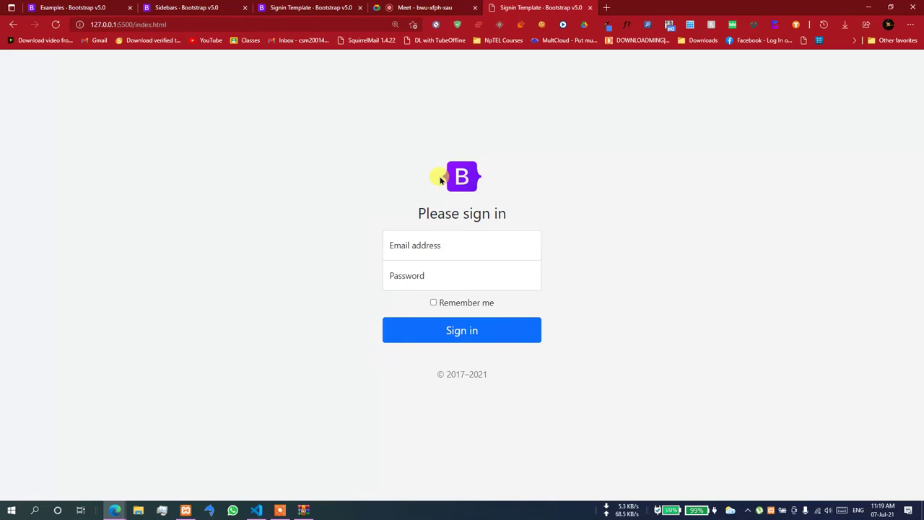
- Delete class="form-signin" from the main element
key("alt+Tab")
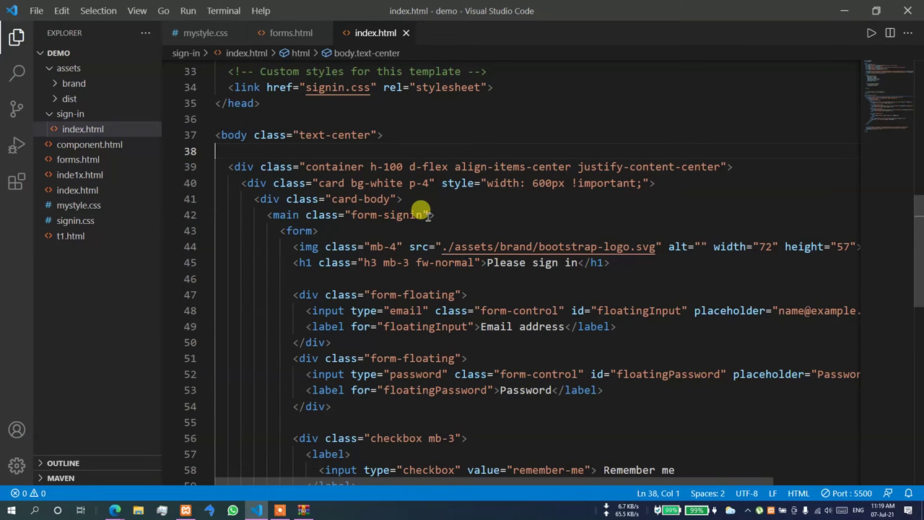
left_click_drag(426, 214, 303, 211)
key("BackSpace")
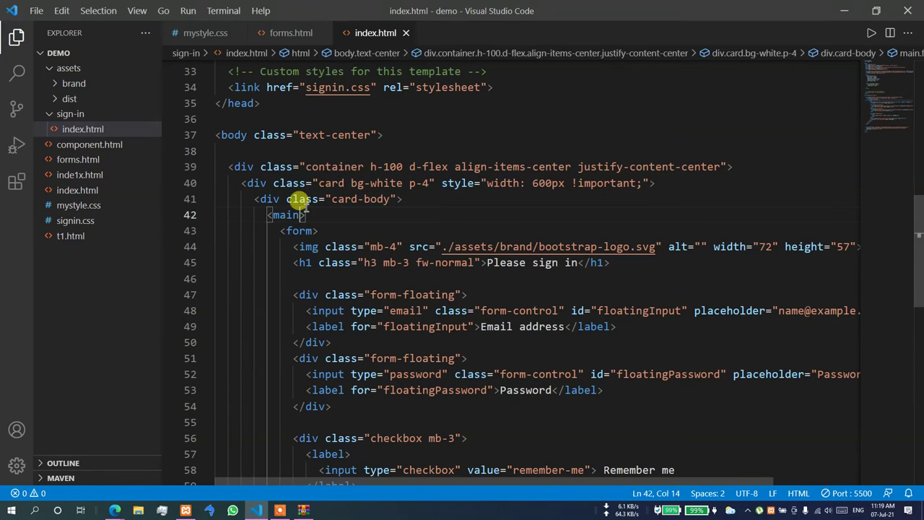
- Check the reloaded sign-in page in Edge, briefly opening DevTools, then return to the code
key("alt+Tab")
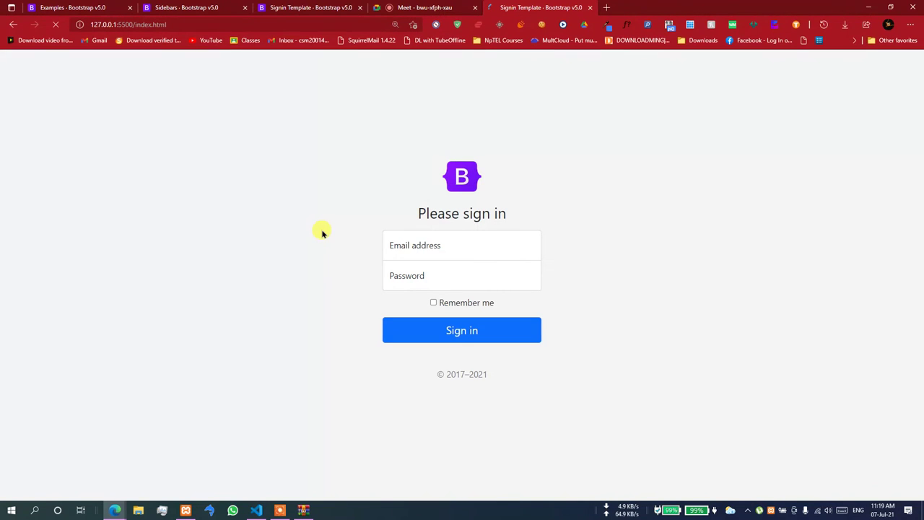
right_click(376, 209)
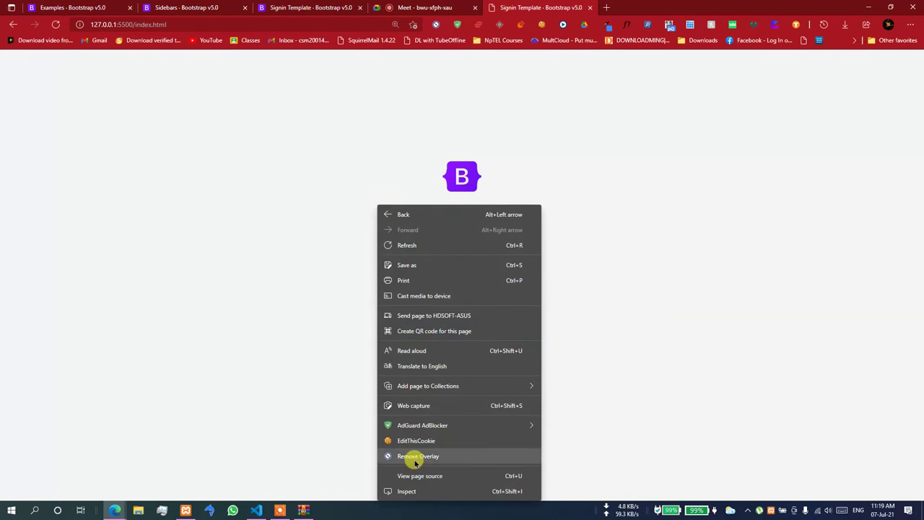
key("Escape")
left_click(471, 330)
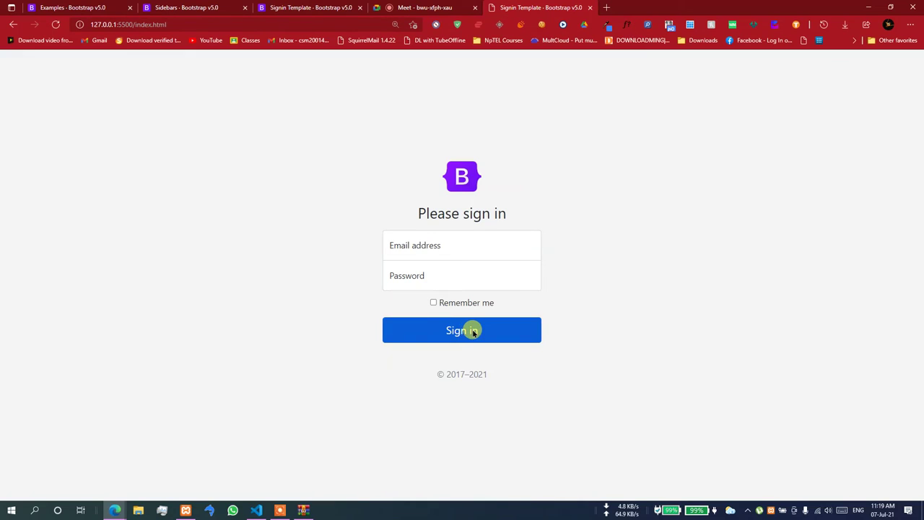
key("ctrl+shift+i")
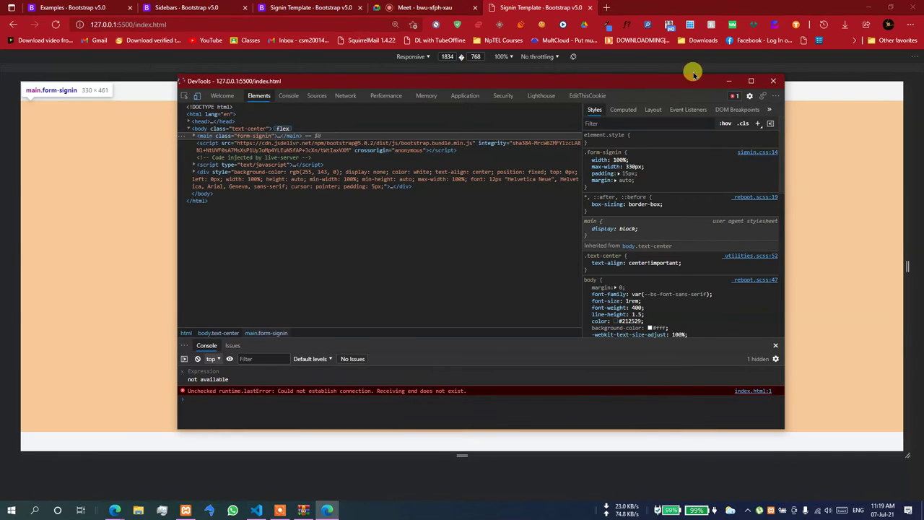
left_click(775, 81)
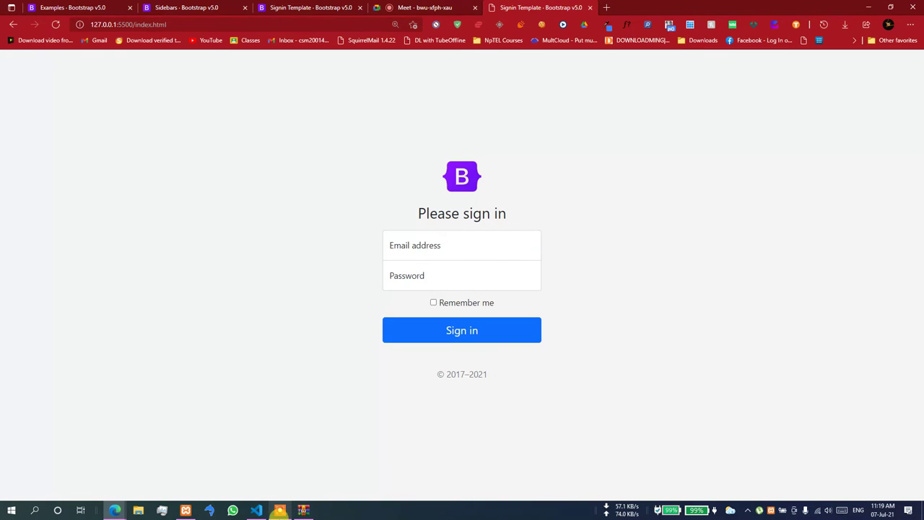
left_click(257, 510)
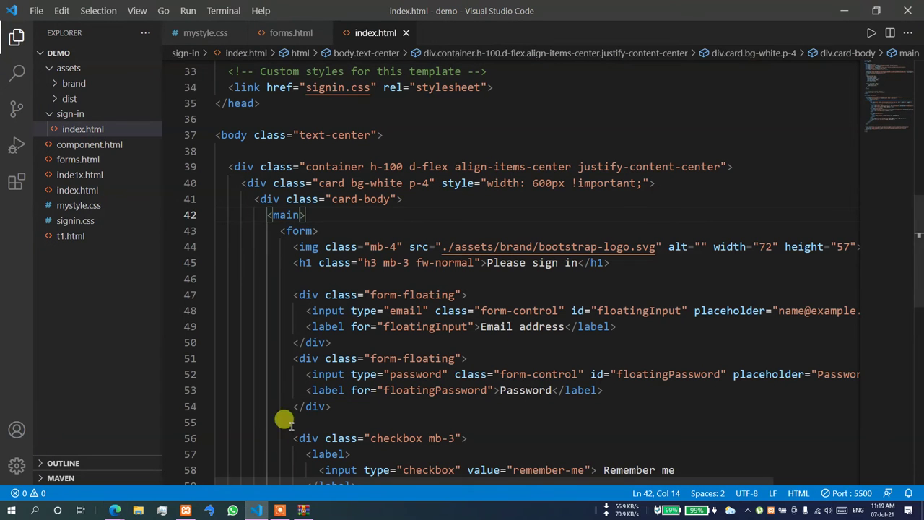
- Relaunch the page with Live Server and undo the card width and padding edits
right_click(405, 231)
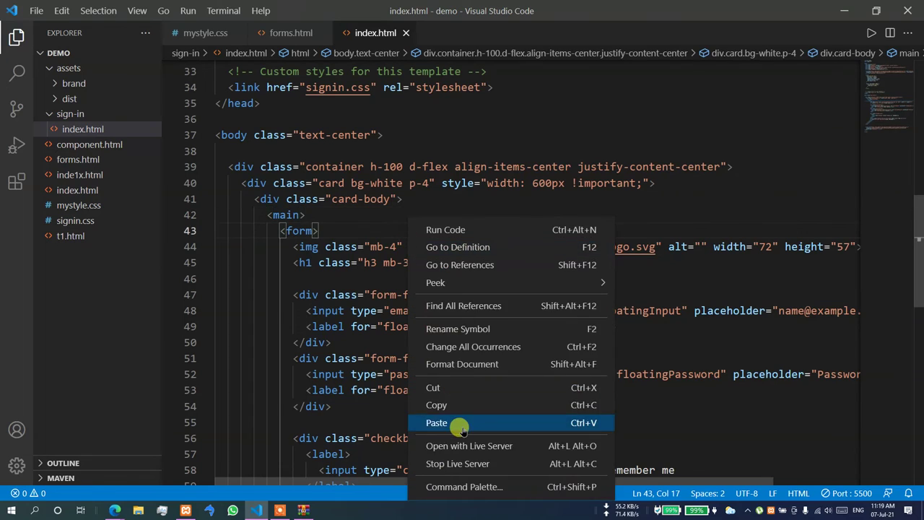
left_click(448, 437)
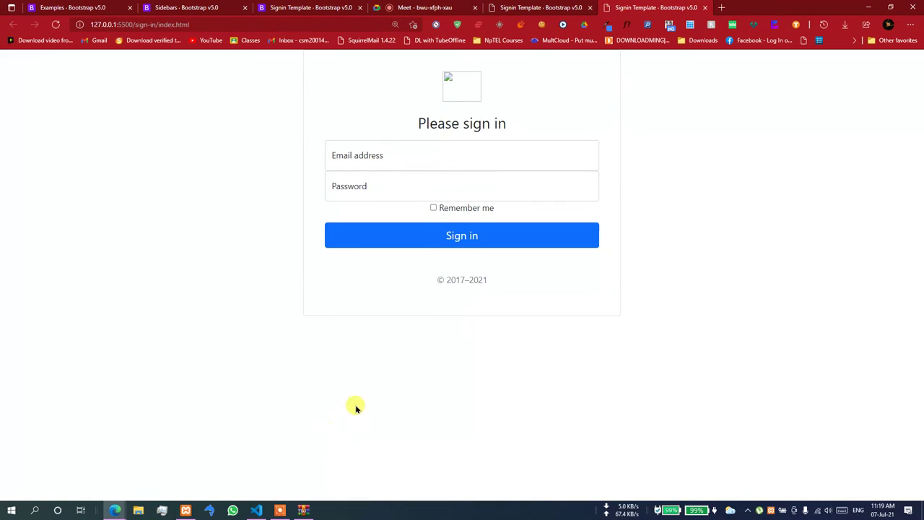
left_click(260, 510)
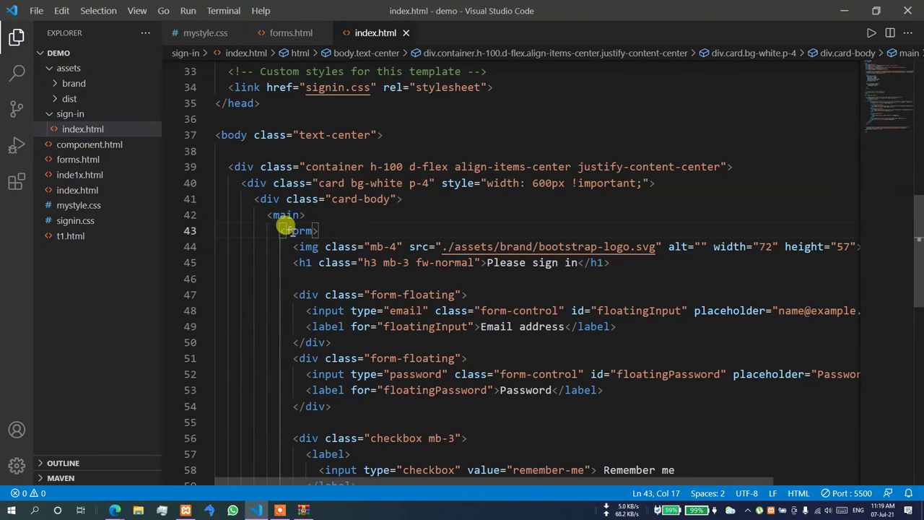
mouse_move(300, 210)
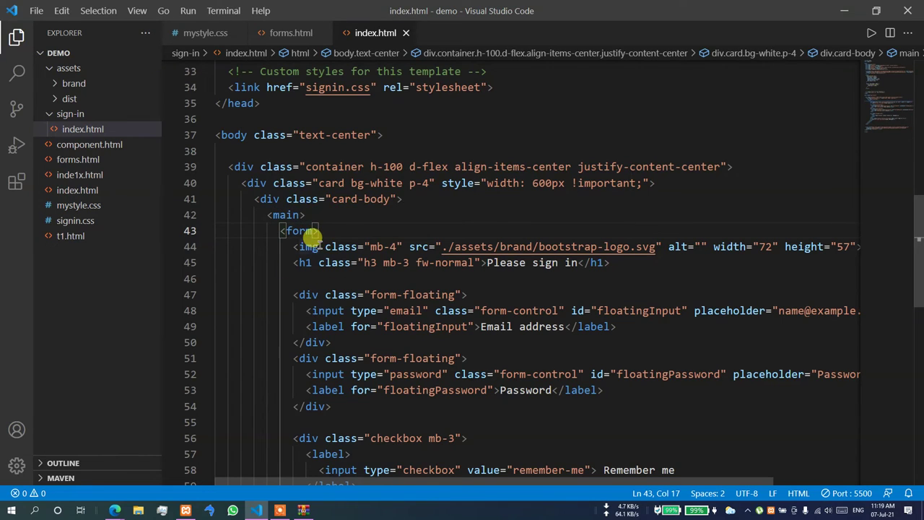
left_click(365, 167)
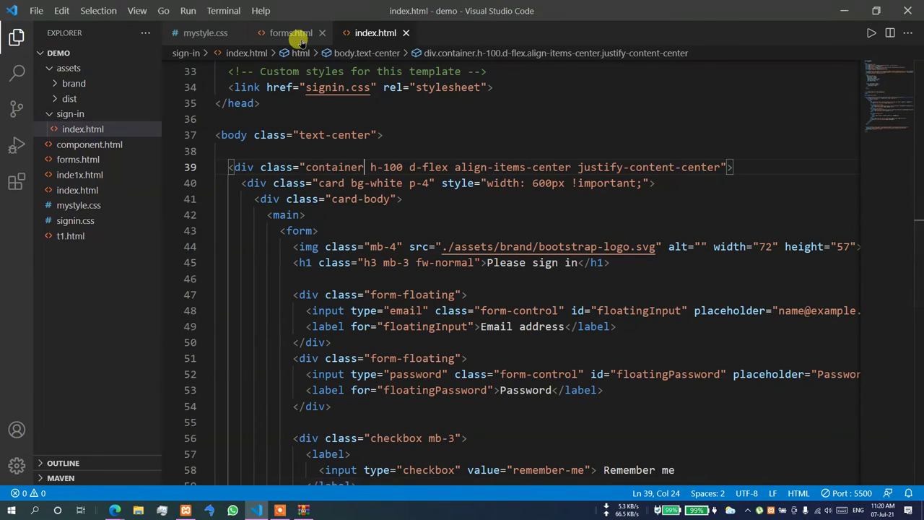
key("ctrl+z")
key("ctrl+z")
key("ctrl+z")
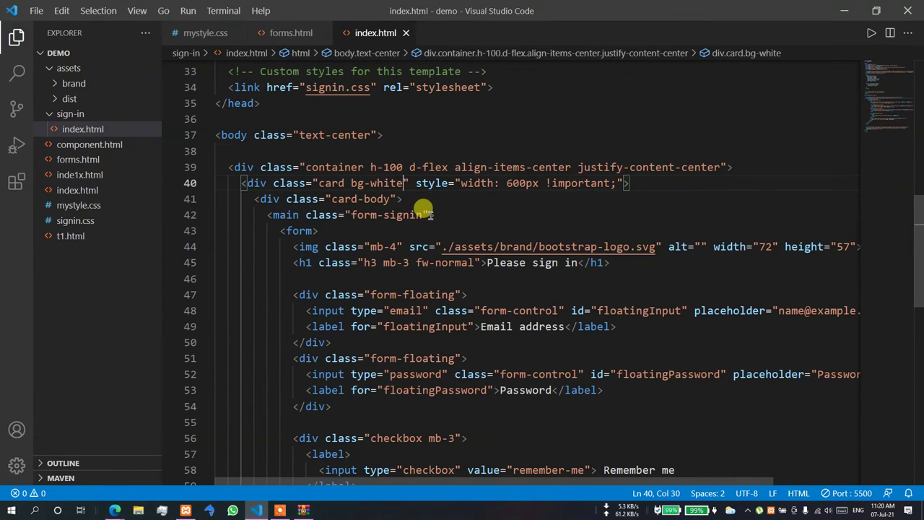
- Move the form-signin class from main onto the container div after 'container', and preview it
left_click_drag(428, 215, 291, 214)
key("ctrl+c")
key("BackSpace")
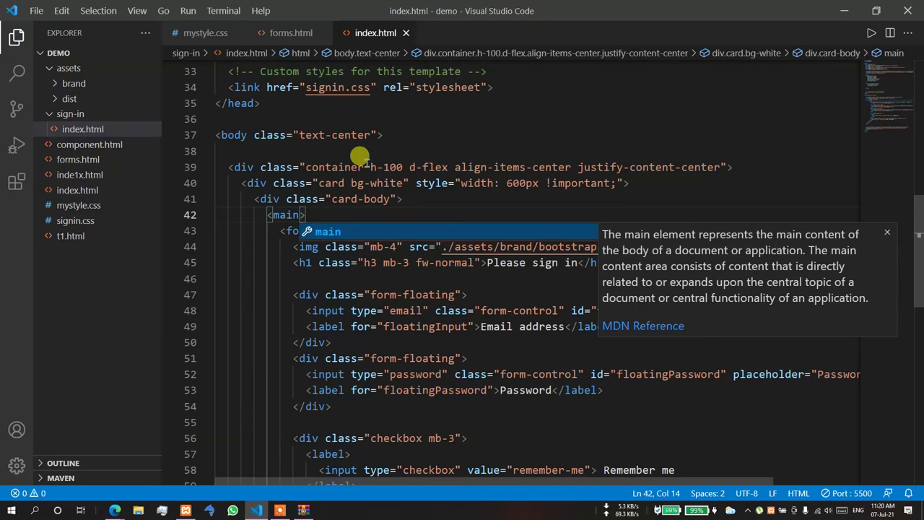
left_click(364, 167)
type("\"")
key("ctrl+v")
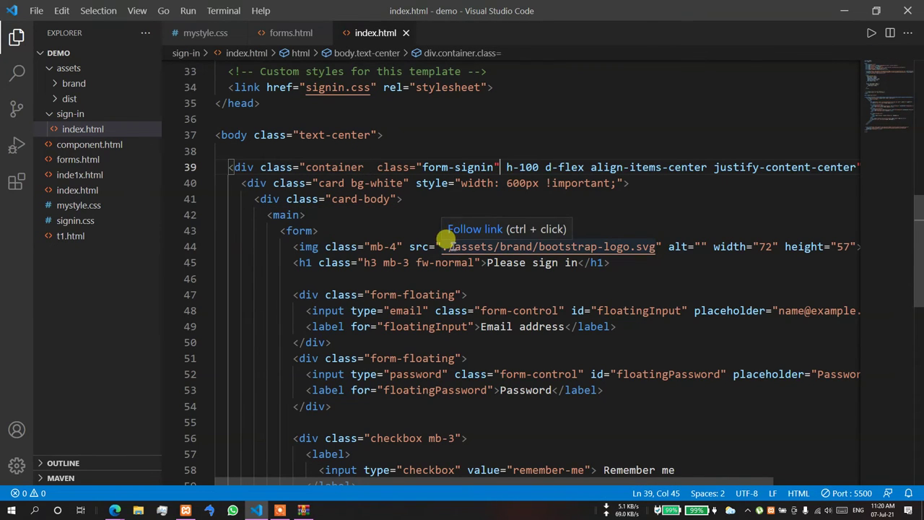
left_click(426, 213)
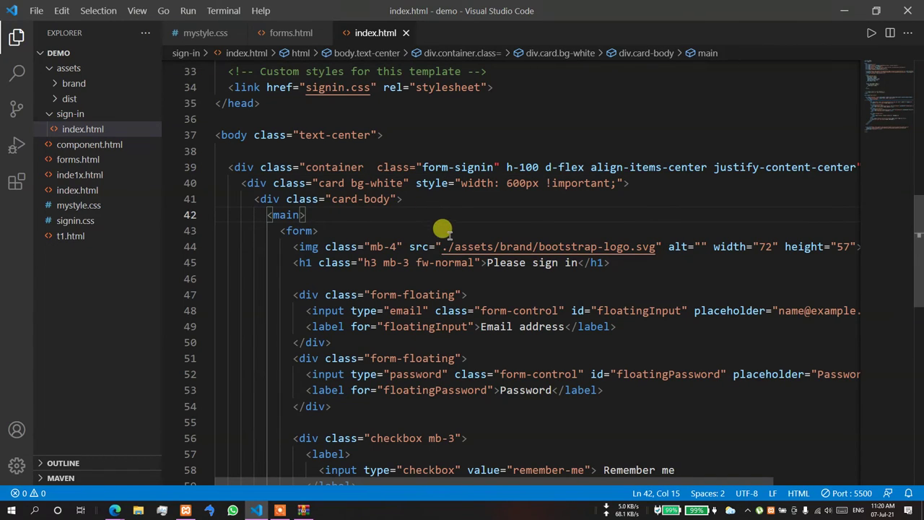
left_click(383, 230)
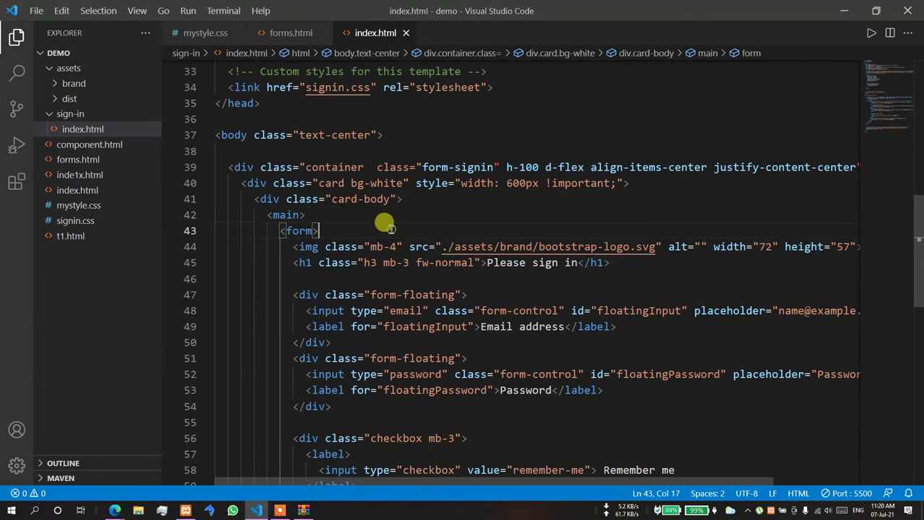
key("alt+Tab")
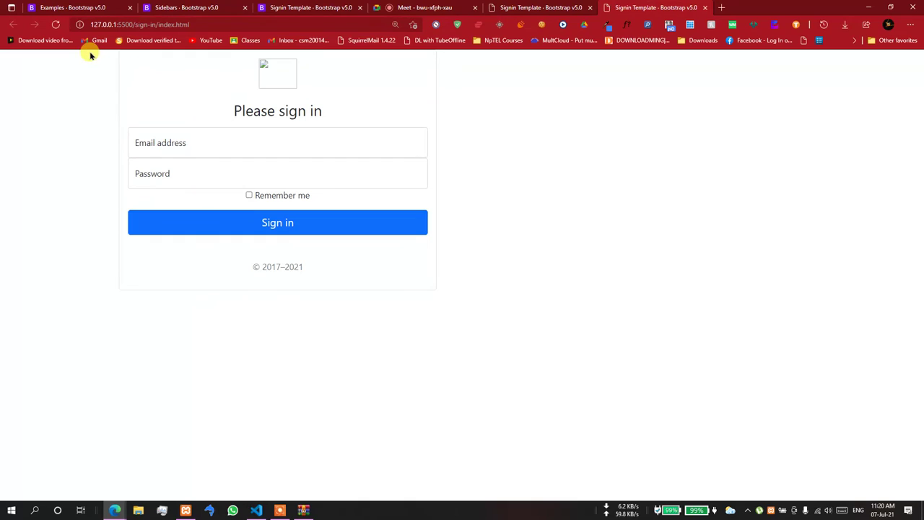
key("alt+Tab")
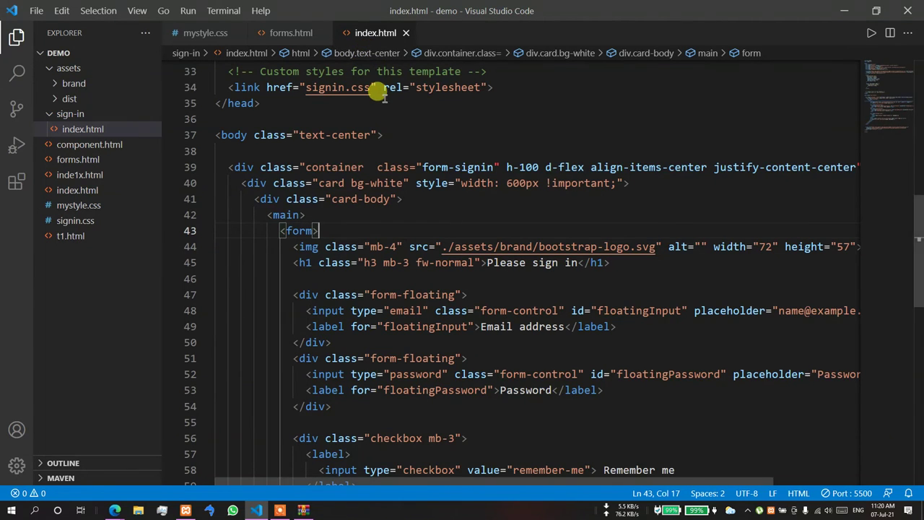
- Undo the form-signin move and card div back to the plain container div
key("ctrl+z")
key("ctrl+z")
key("ctrl+c")
key("ctrl+z")
key("ctrl+z")
key("ctrl+z")
key("ctrl+z")
key("ctrl+z")
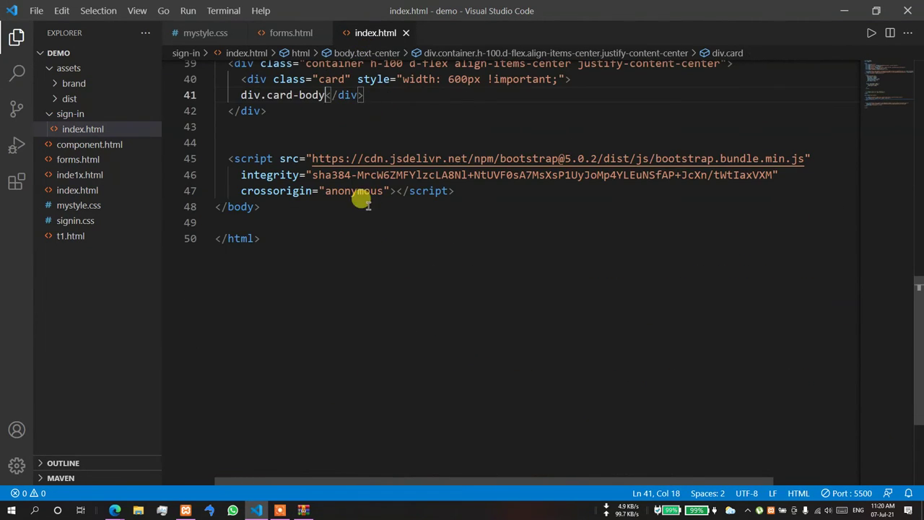
key("ctrl+z")
key("ctrl+z")
key("ctrl+z")
key("ctrl+z")
key("ctrl+z")
key("ctrl+z")
key("ctrl+z")
key("ctrl+z")
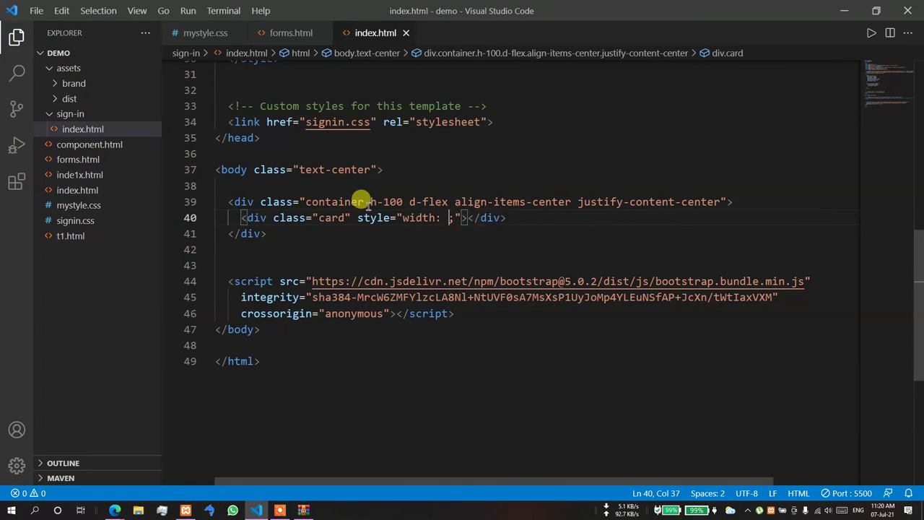
key("ctrl+z")
key("ctrl+z")
key("ctrl+z")
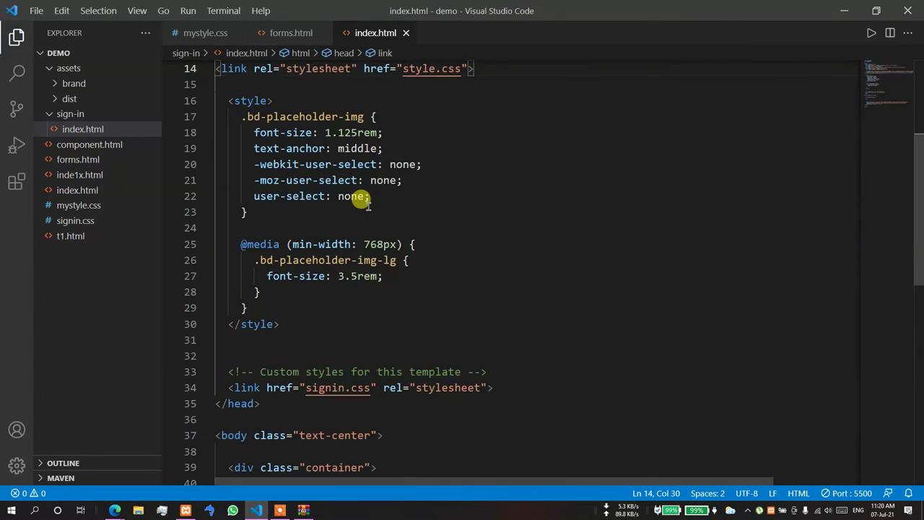
key("ctrl+z")
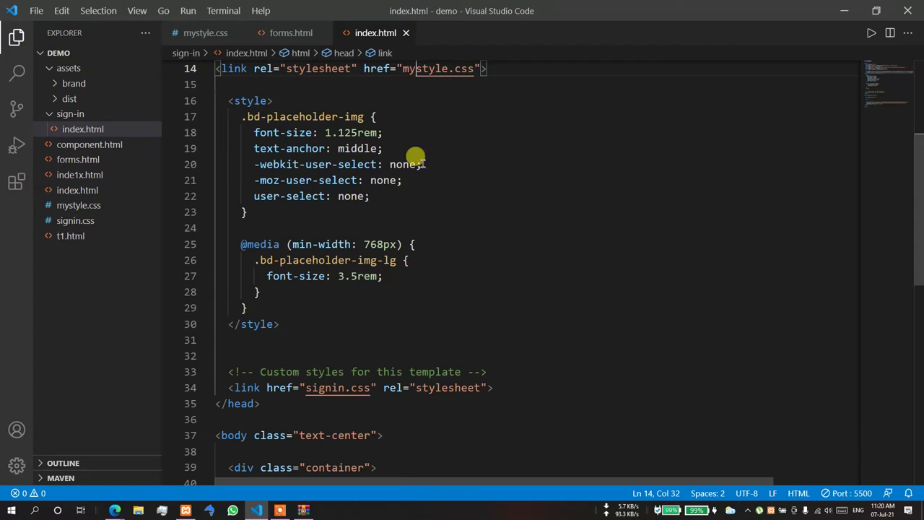
scroll(361, 217, "down", 4)
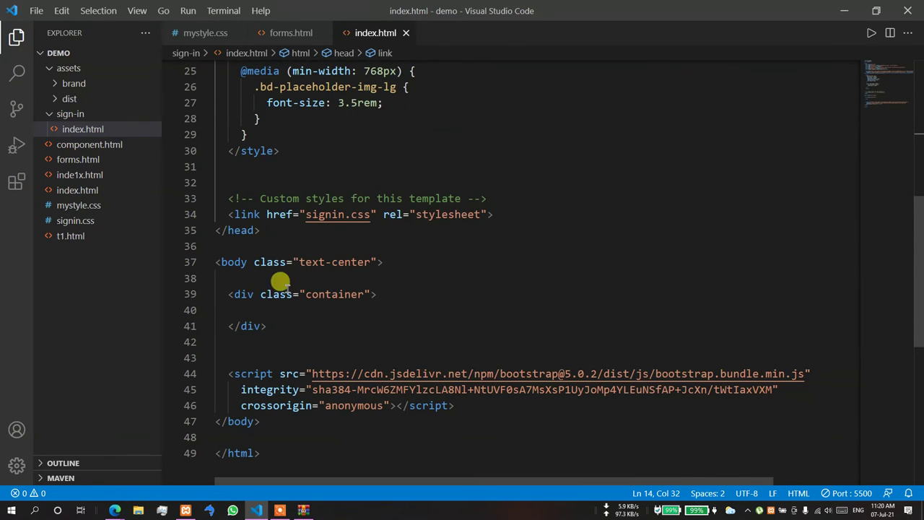
left_click_drag(271, 326, 225, 293)
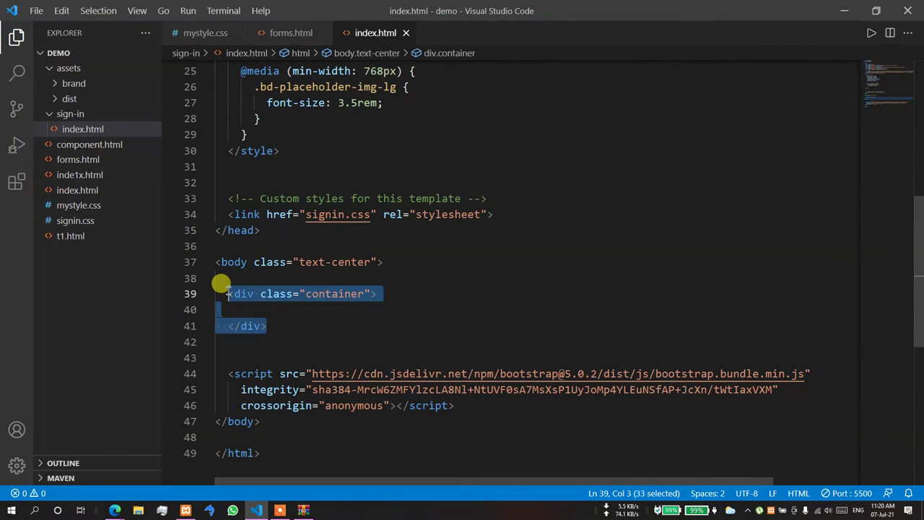
key("ctrl+v")
key("ctrl+z")
- Keep undoing the container div and stylesheet link until main form-signin sits directly in the body
key("ctrl+z")
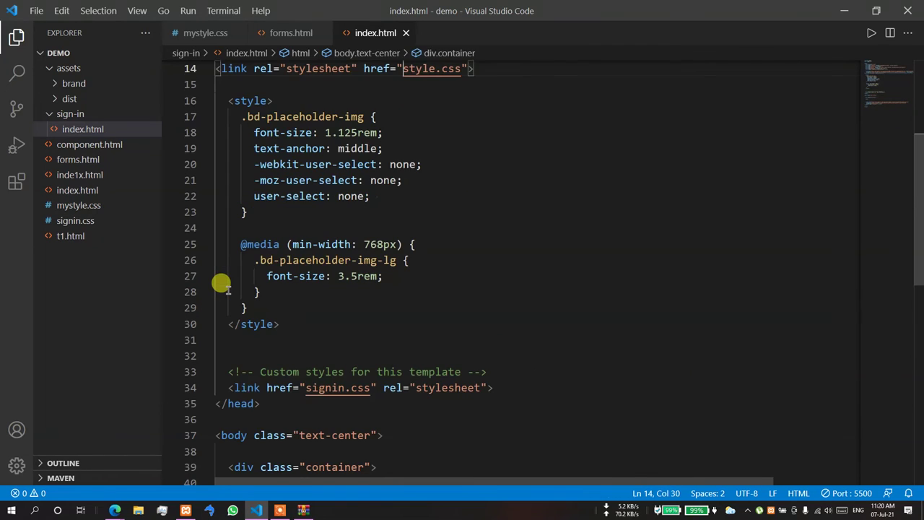
scroll(221, 282, "down", 4)
key("ctrl+z")
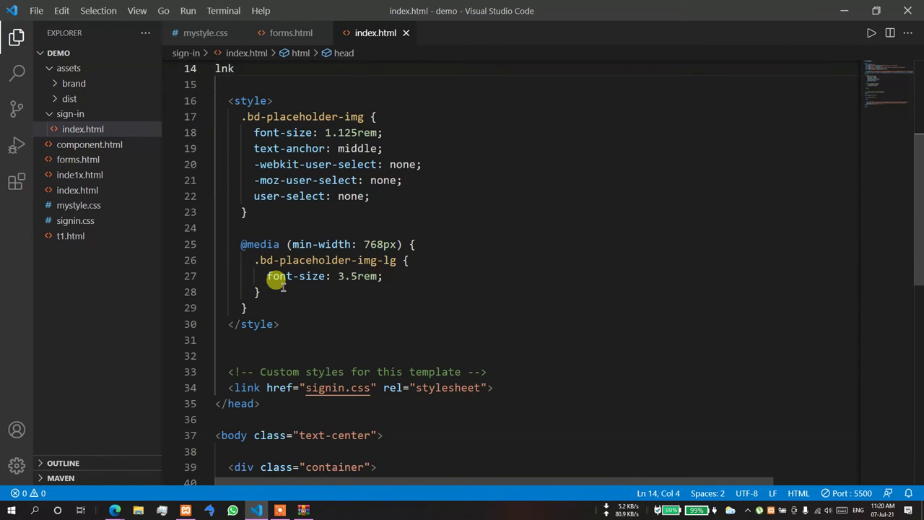
scroll(365, 251, "down", 3)
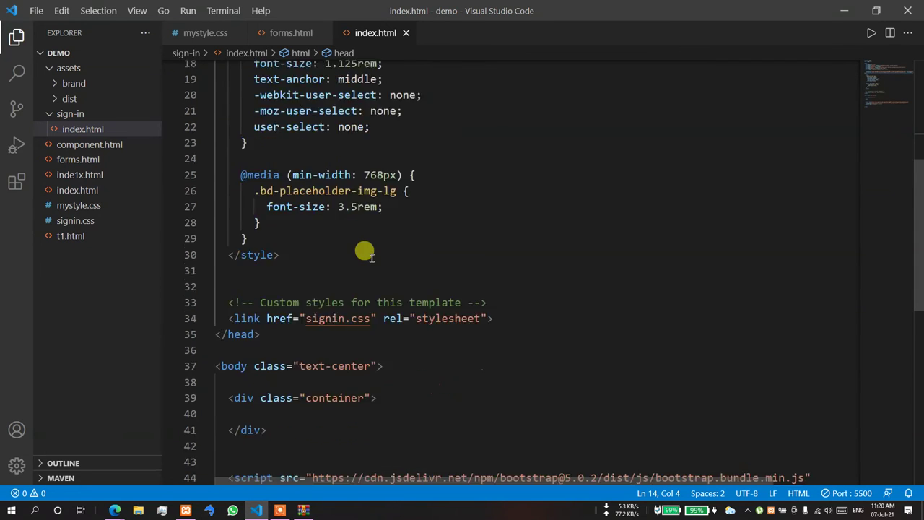
left_click(267, 360)
key("ctrl+z")
key("ctrl+z")
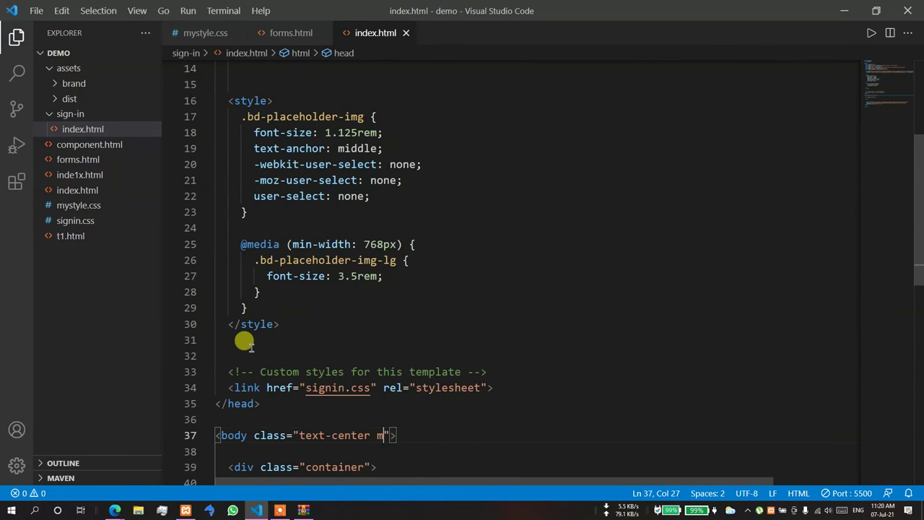
key("ctrl+z")
key("ctrl+z")
key("ctrl+z")
key("ctrl+z")
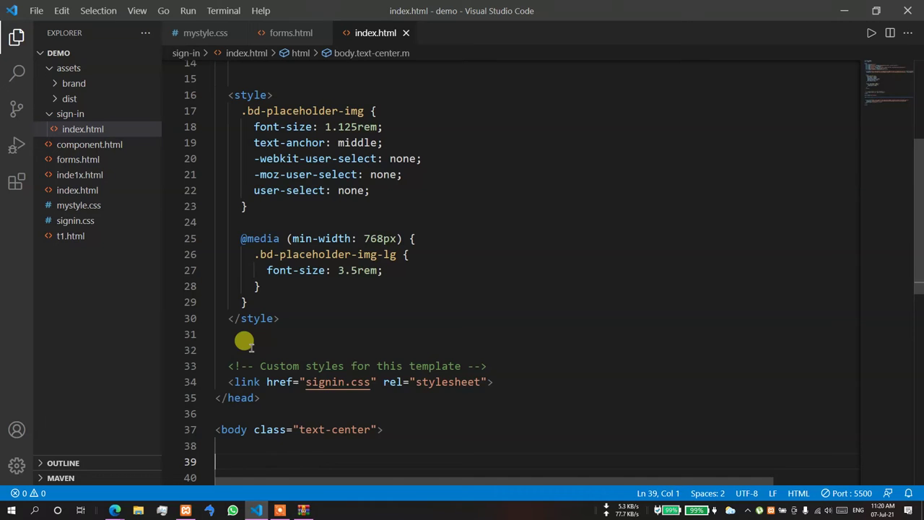
key("ctrl+z")
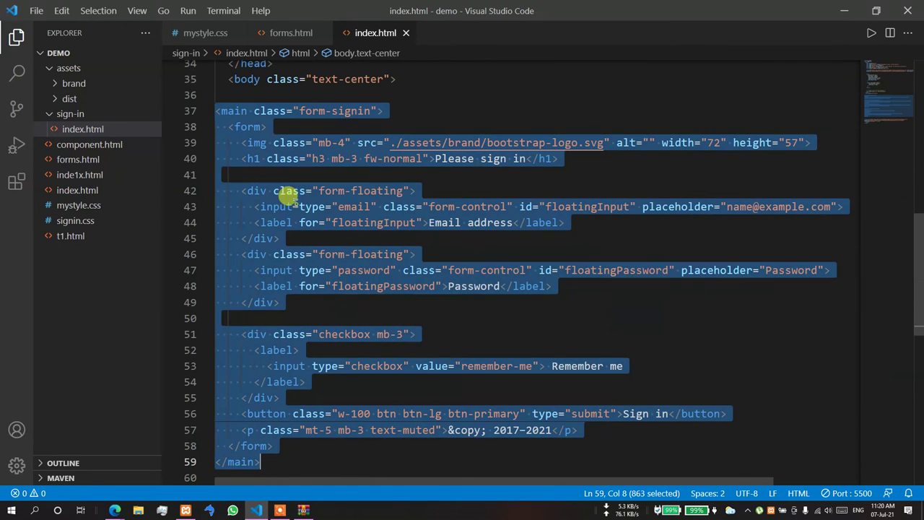
- Move the sign-in form out of main into a new div.card.p-4.bg-white wrapper
left_click(242, 139)
left_click(225, 124)
left_click(273, 445, "shift")
key("ctrl+c")
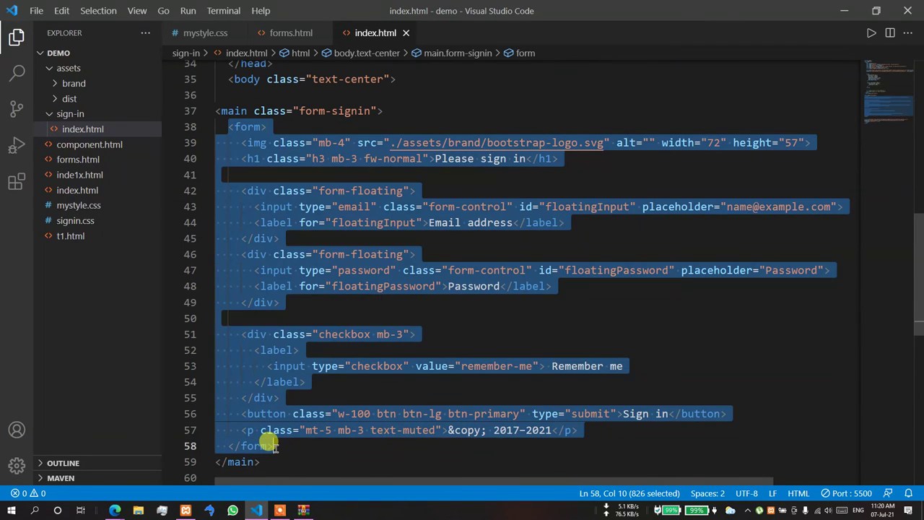
key("Delete")
scroll(307, 213, "up", 2)
type("d")
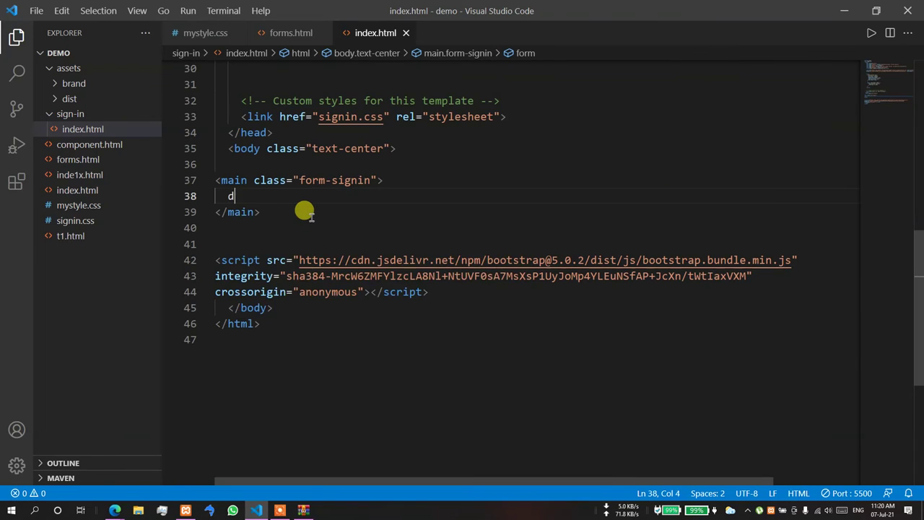
type("iv.card.p-")
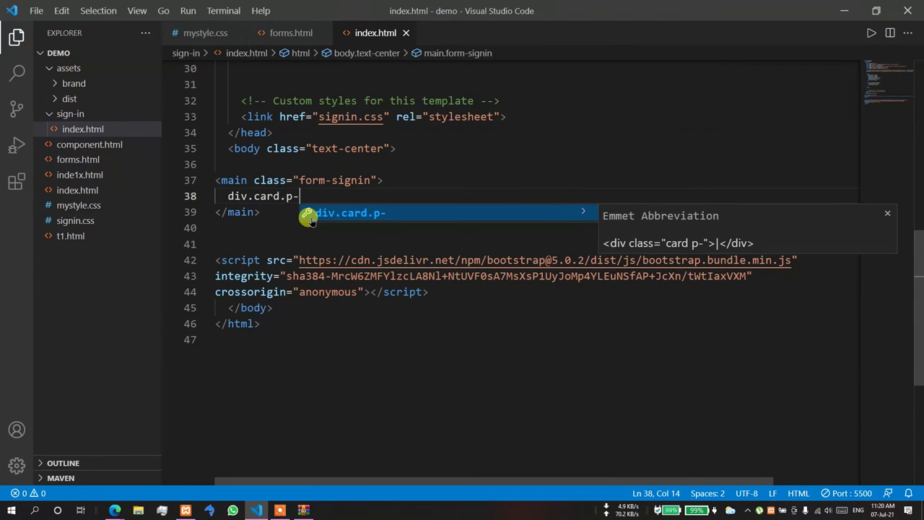
type("4.bg-")
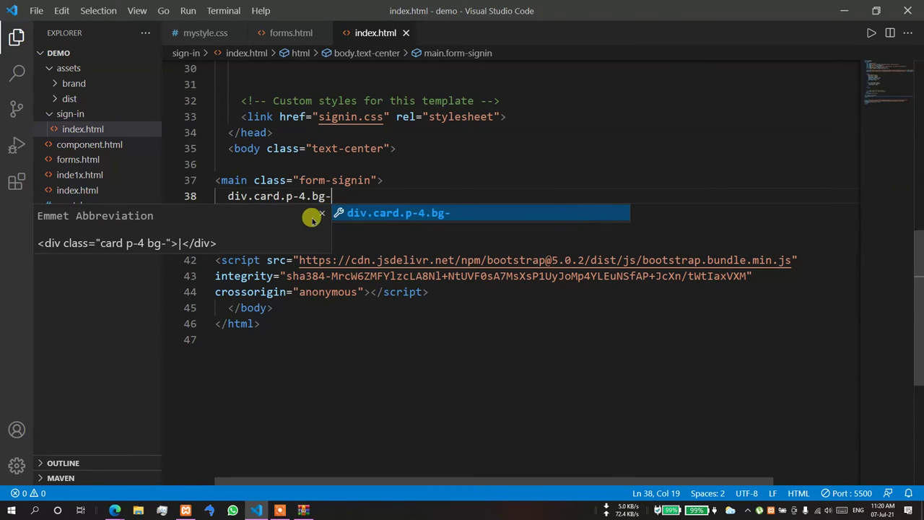
type("white")
key("Tab")
key("Return")
key("ctrl+v")
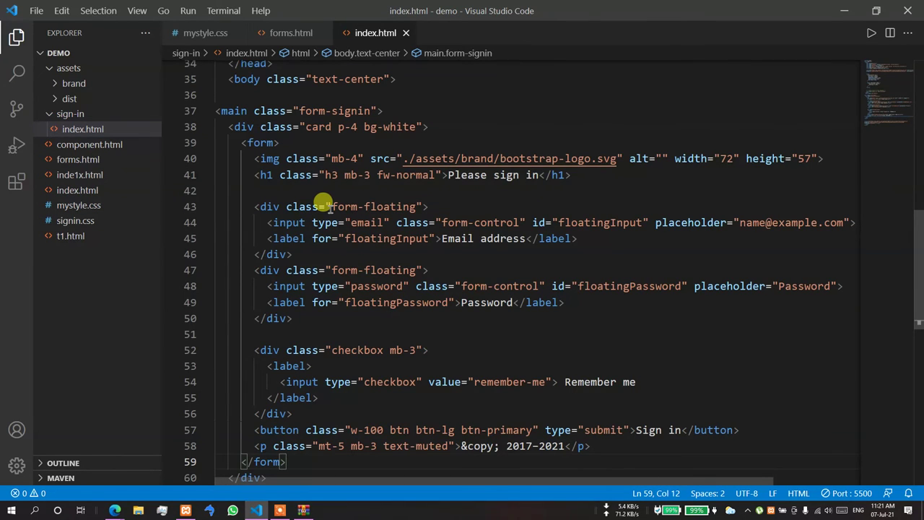
key("ctrl+z")
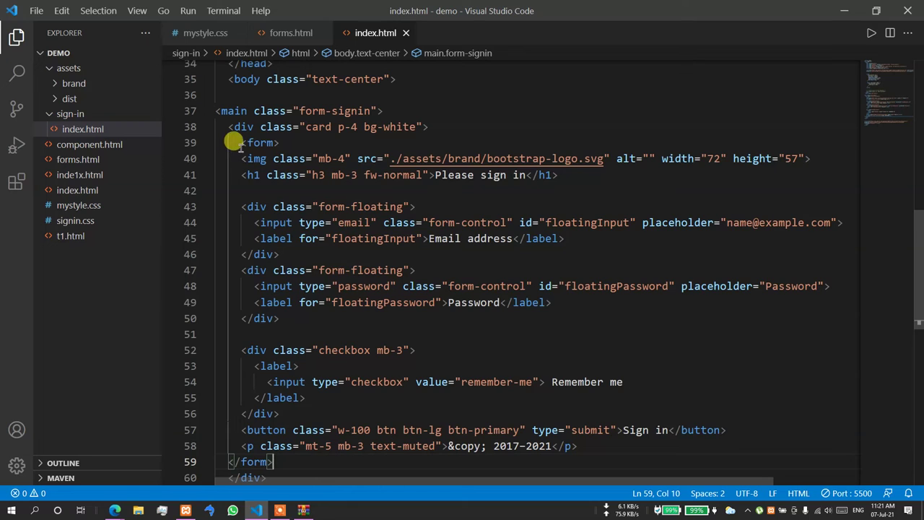
- Nest the form inside a new card-body div within the white card
left_click_drag(233, 142, 287, 449)
key("BackSpace")
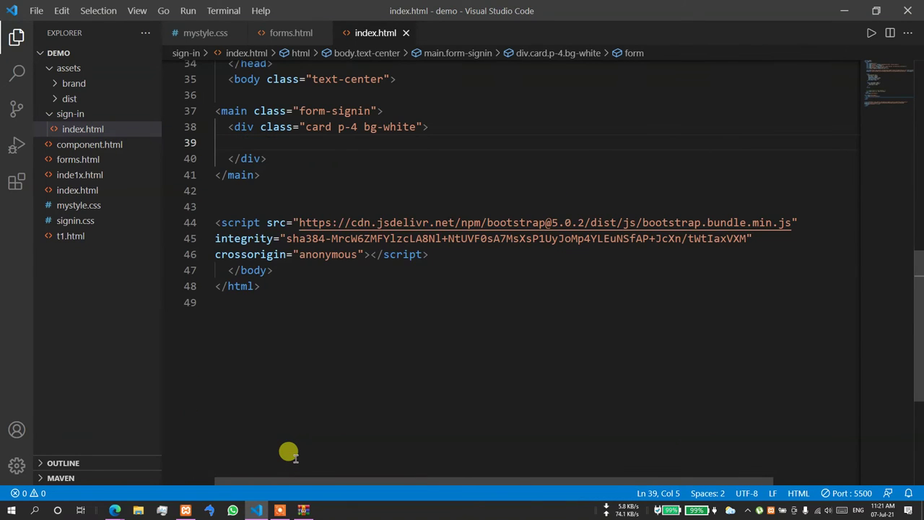
type("div.card-body")
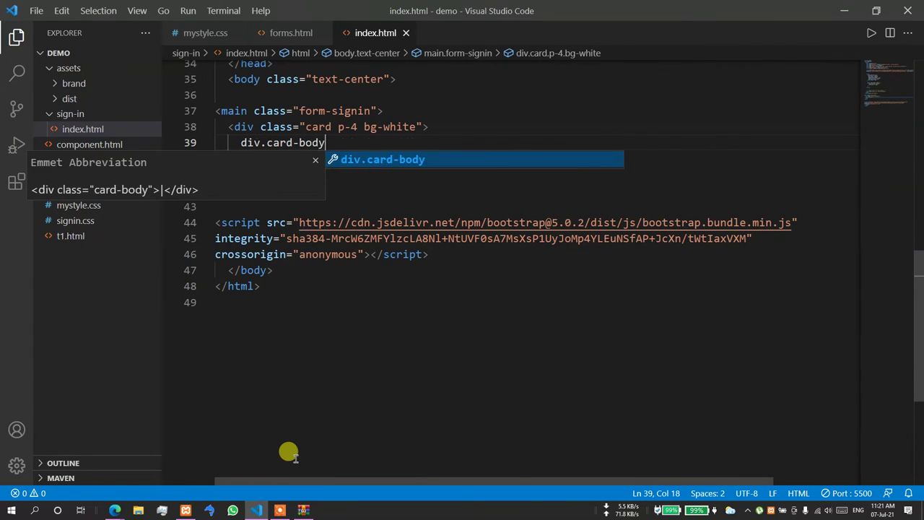
key("Tab")
key("Return")
key("ctrl+v")
scroll(331, 437, "down", 5)
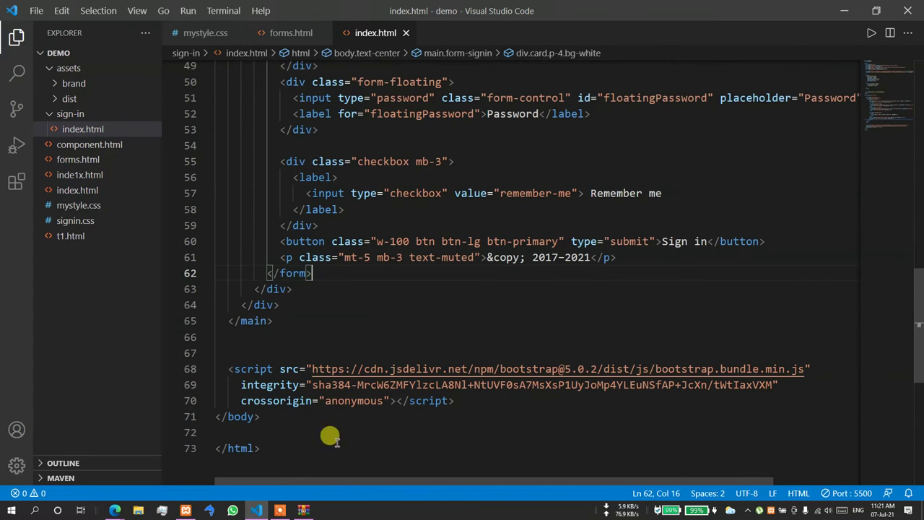
scroll(404, 303, "up", 2)
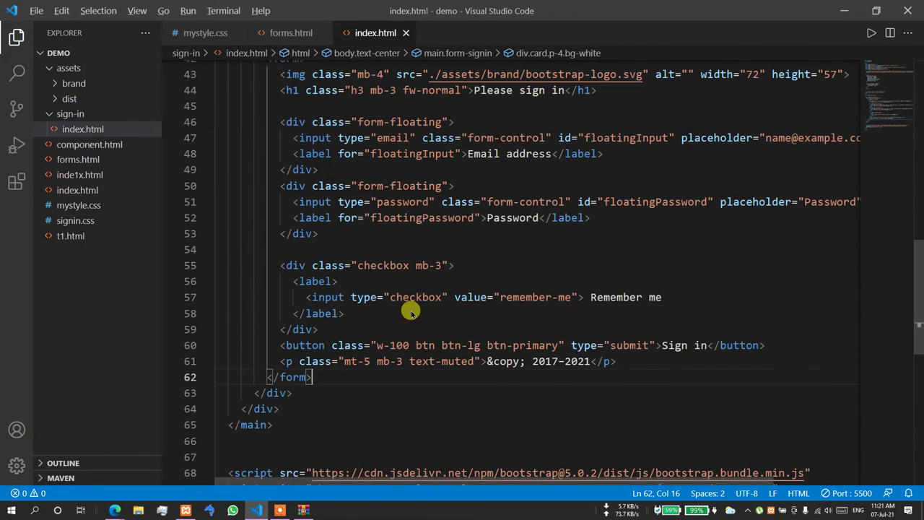
- Preview the page in Edge, close both sign-in template preview tabs, and return to VS Code
key("alt+Tab")
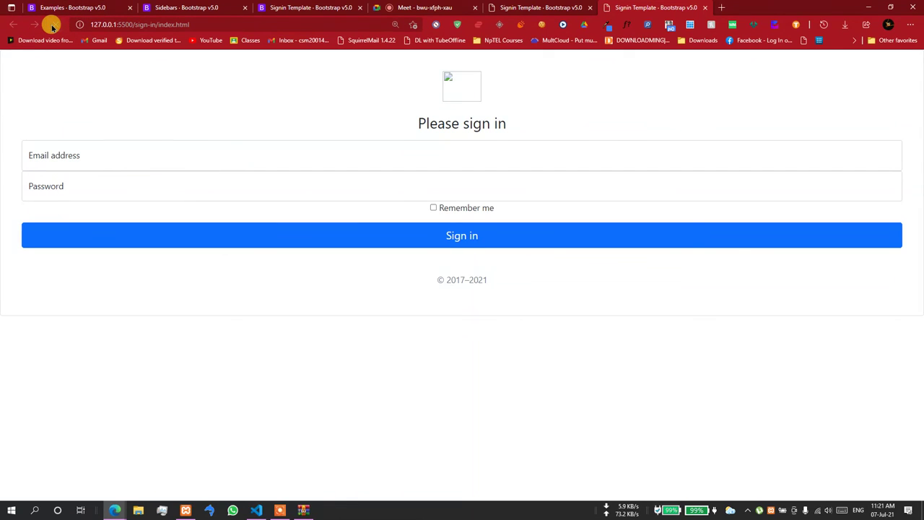
left_click(705, 8)
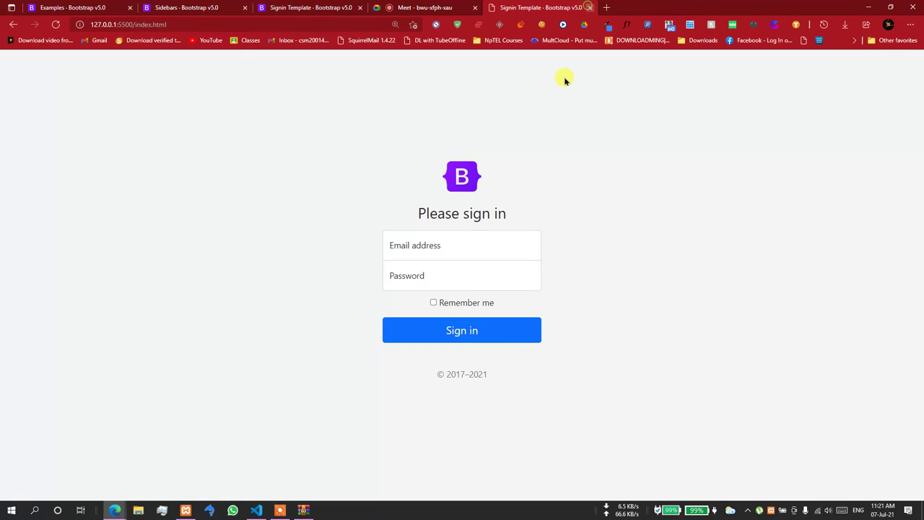
key("ctrl+w")
left_click(257, 509)
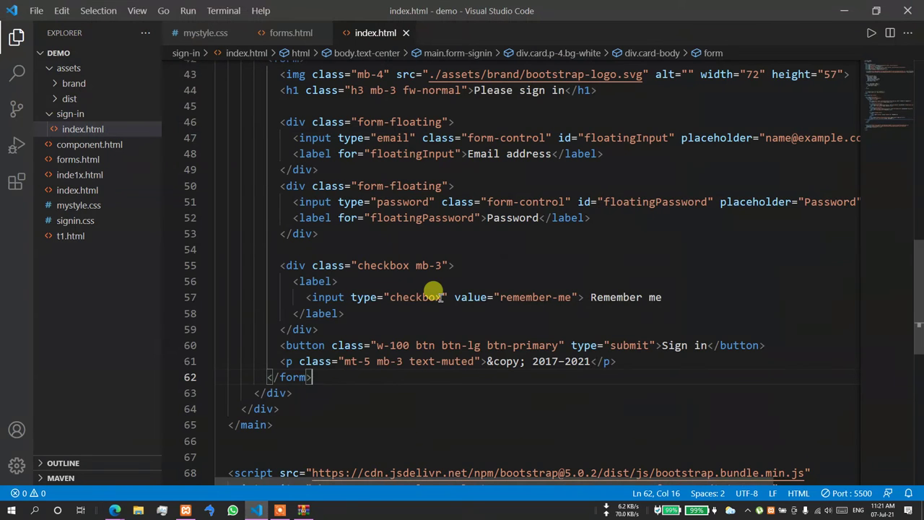
scroll(444, 289, "up", 3)
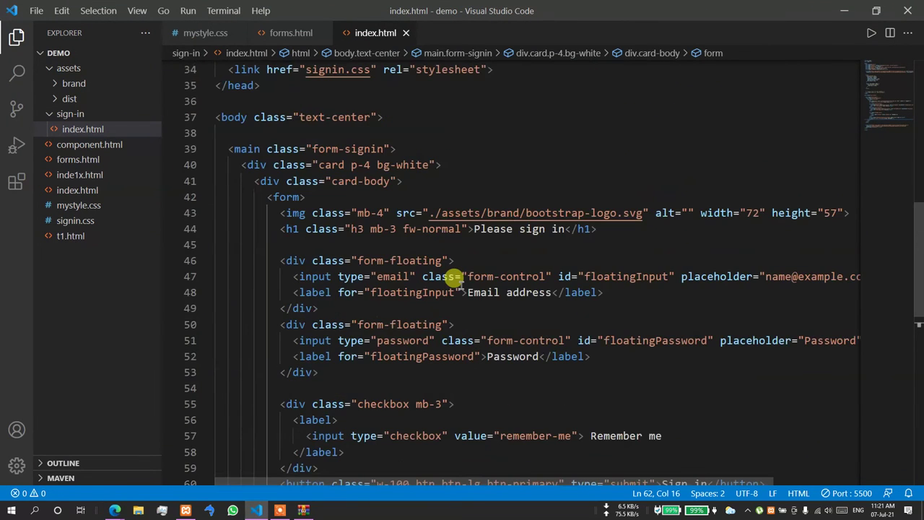
- Open index.html with Live Server, then return to the editor
right_click(524, 312)
left_click(564, 255)
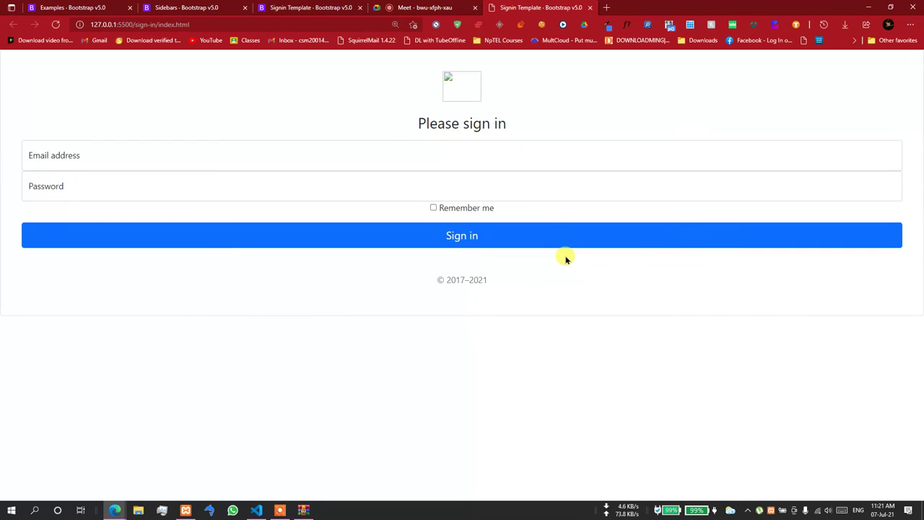
left_click(257, 510)
scroll(354, 189, "up", 1)
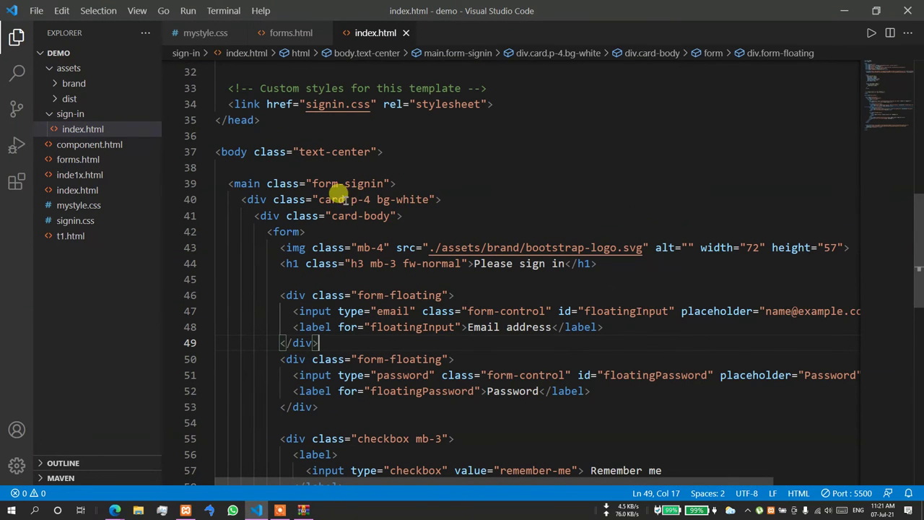
- Add an inline style of width: 600px to the white card div
left_click(434, 199)
type("sty")
key("Return")
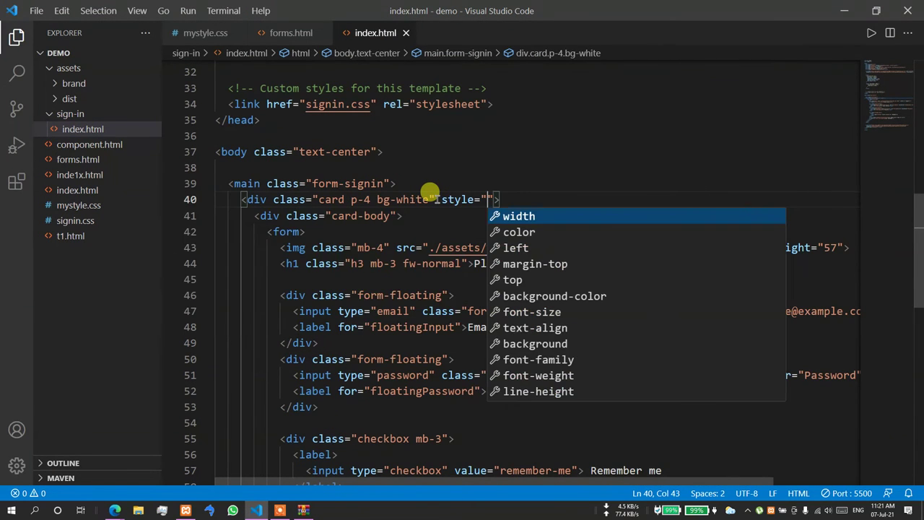
key("Return")
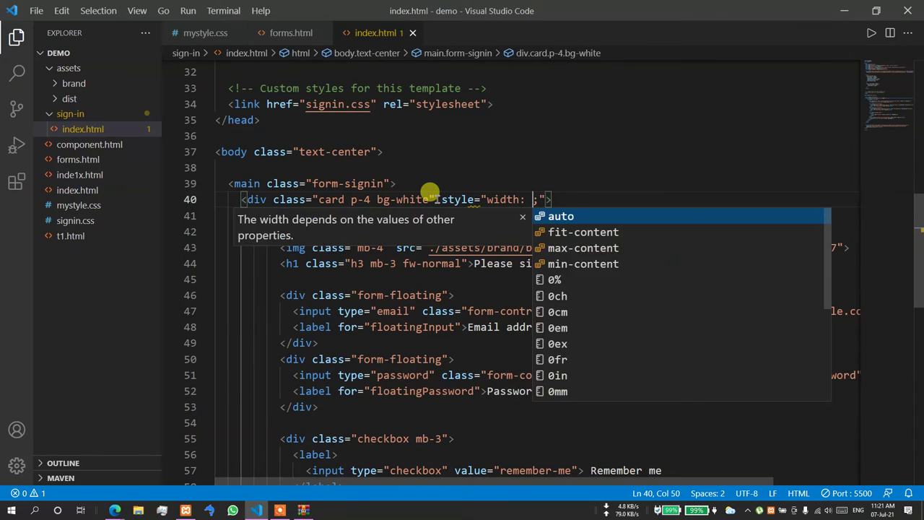
type("600")
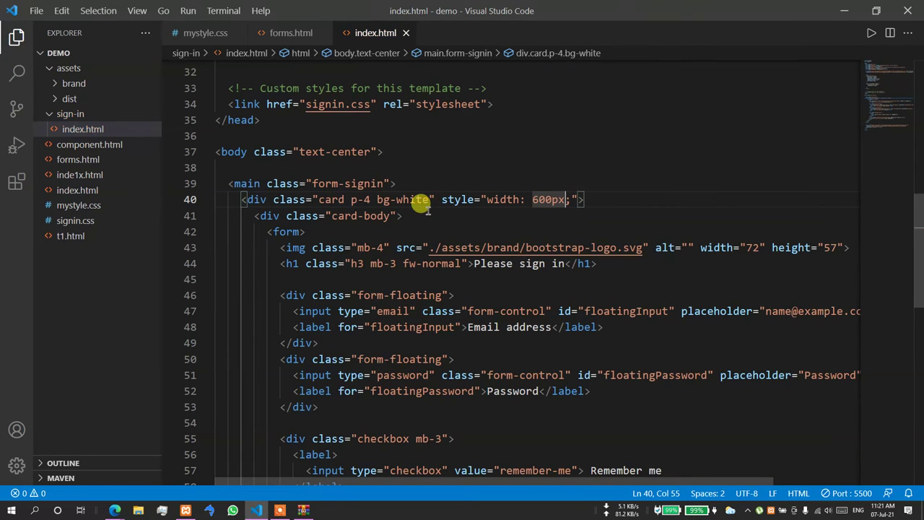
left_click(406, 245)
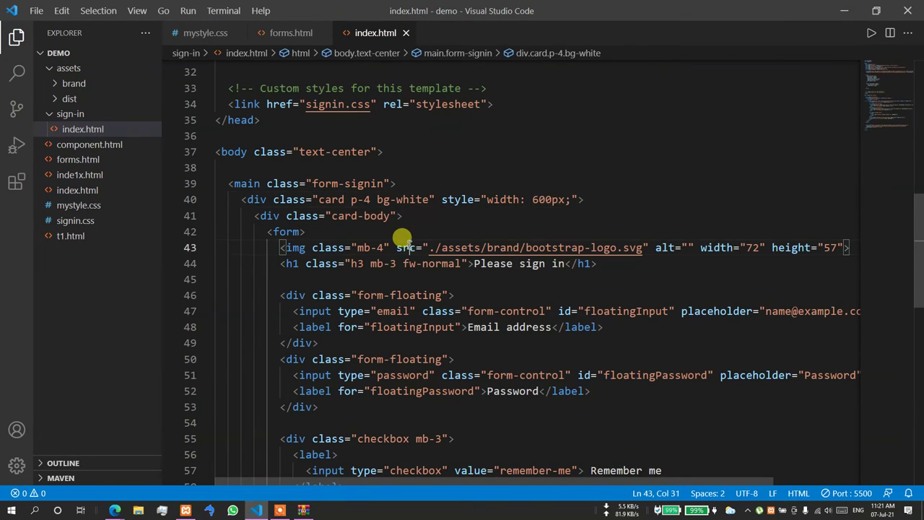
left_click(80, 220)
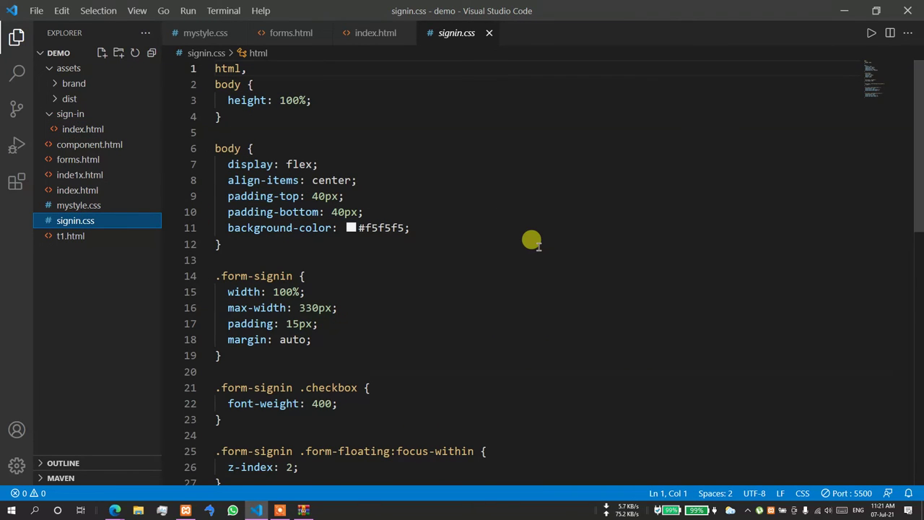
- Check the signin.css link in index.html and read through the form-signin styles in signin.css
left_click(371, 32)
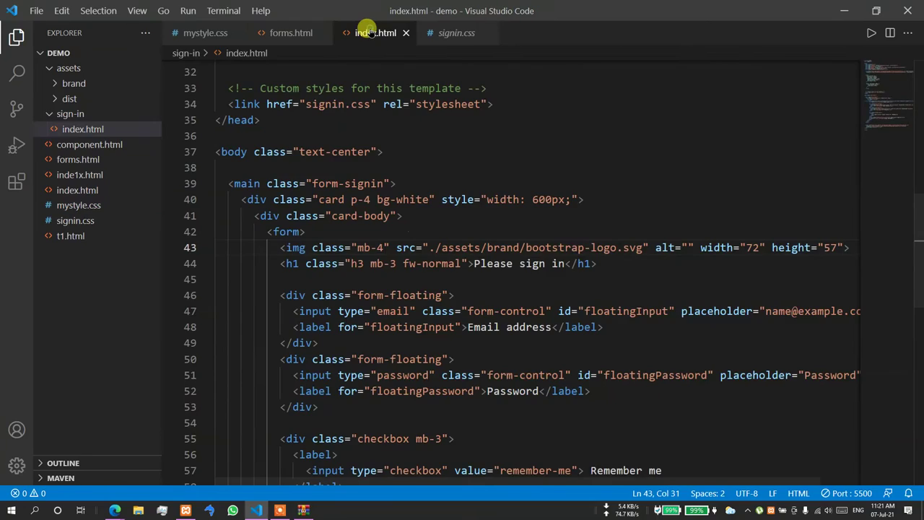
left_click_drag(221, 104, 522, 103)
scroll(505, 123, "up", 9)
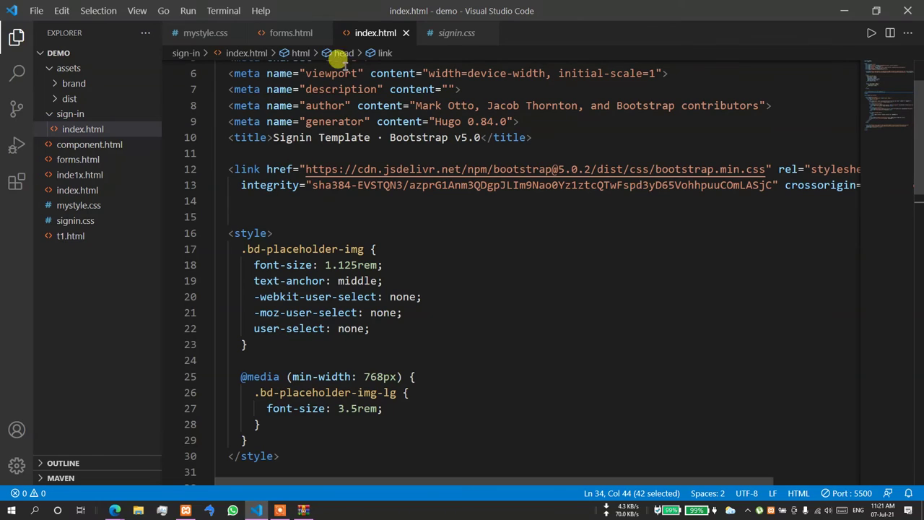
left_click(431, 35)
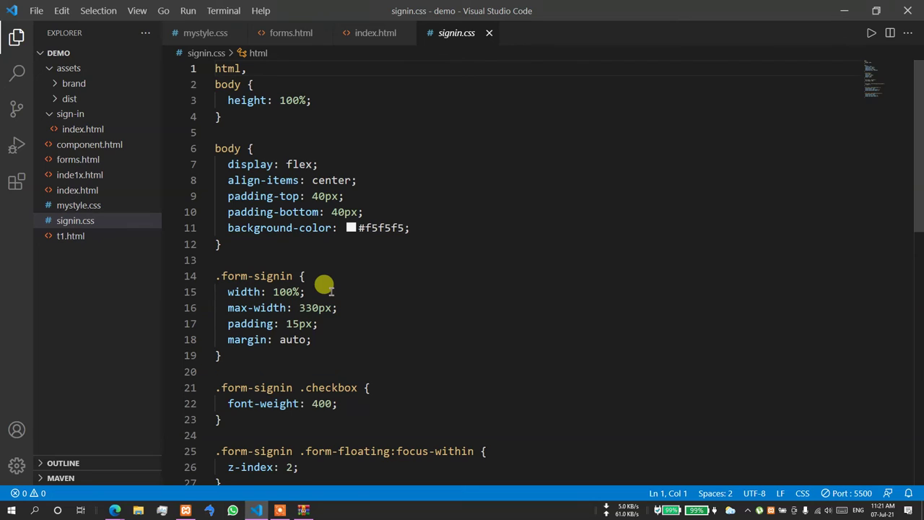
scroll(329, 289, "down", 2)
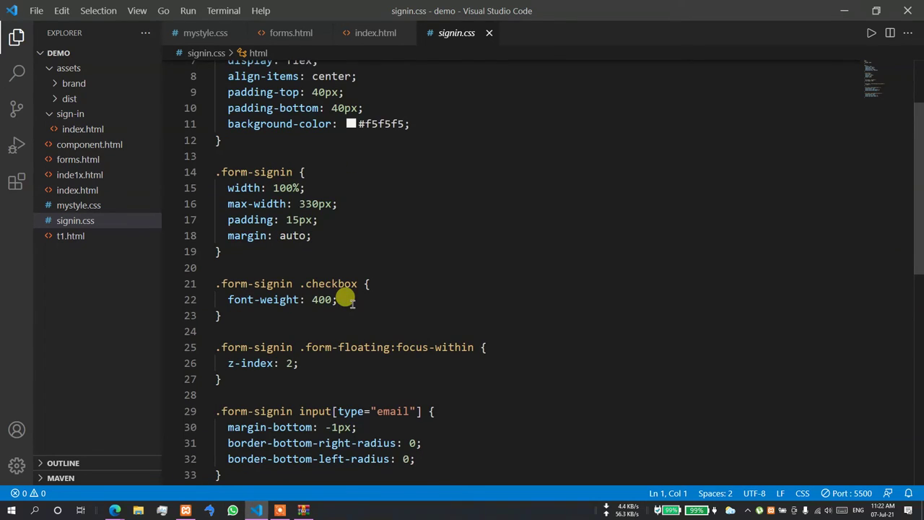
scroll(403, 301, "down", 4)
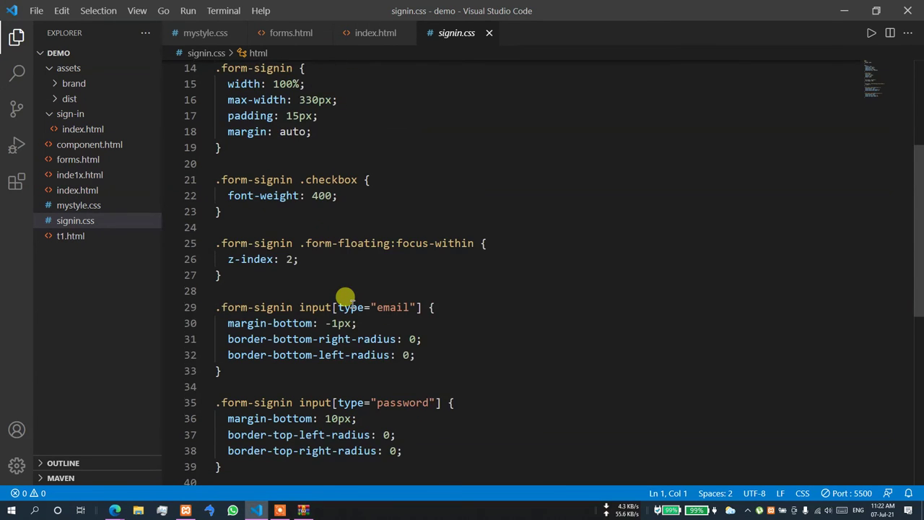
scroll(404, 294, "up", 4)
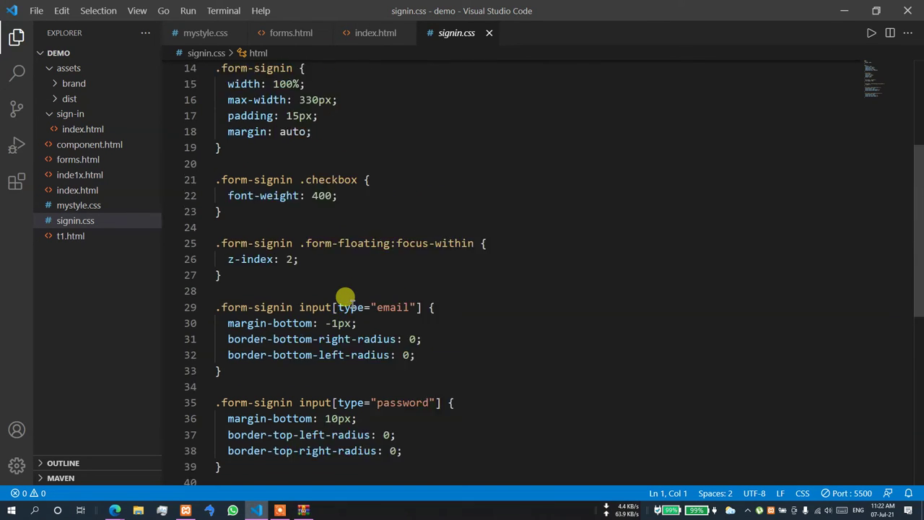
- Compare forms.html with index.html, then collapse the sign-in folder in the file tree
left_click(374, 33)
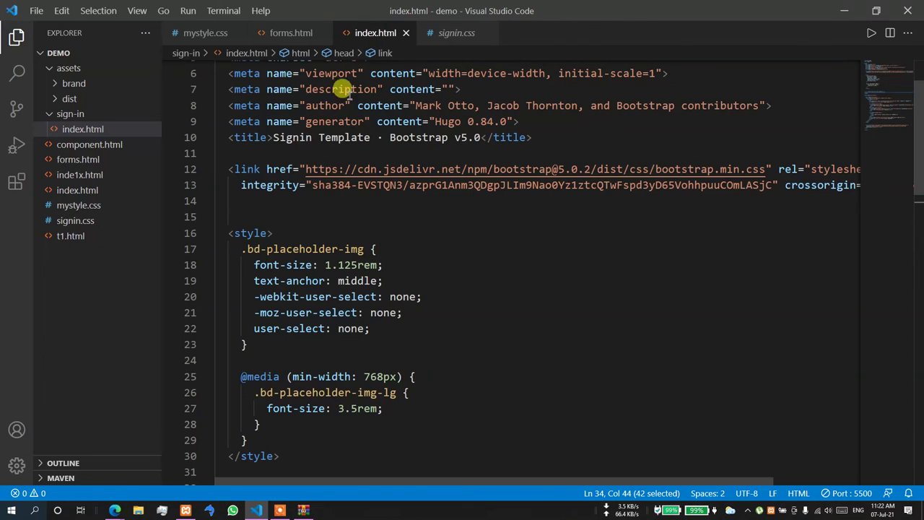
left_click(291, 34)
scroll(385, 192, "up", 7)
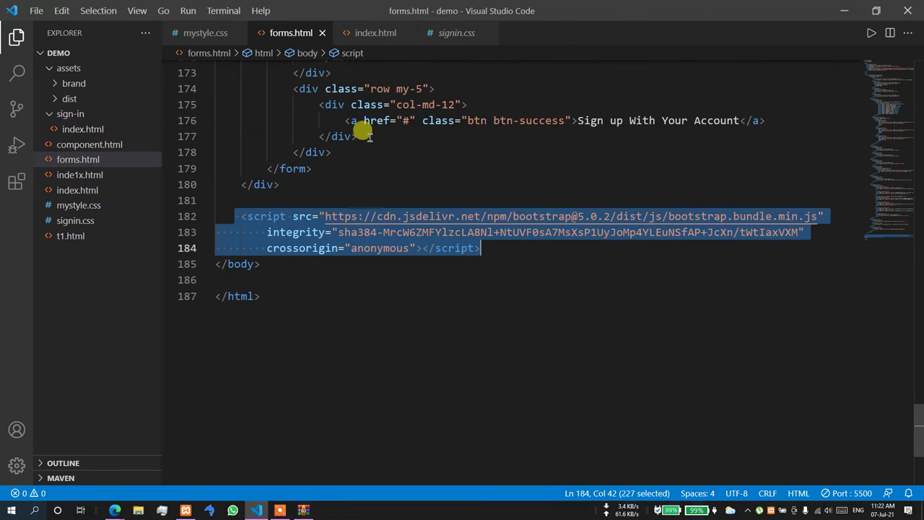
left_click(374, 33)
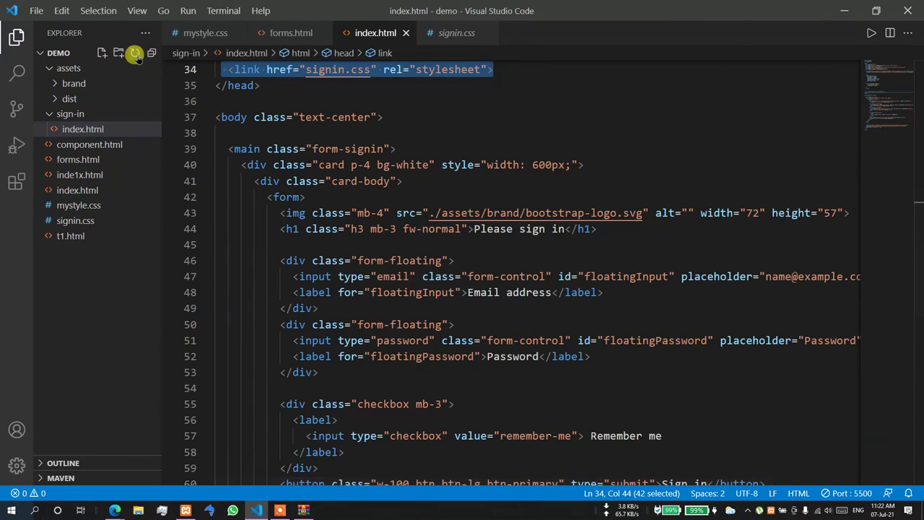
left_click(47, 114)
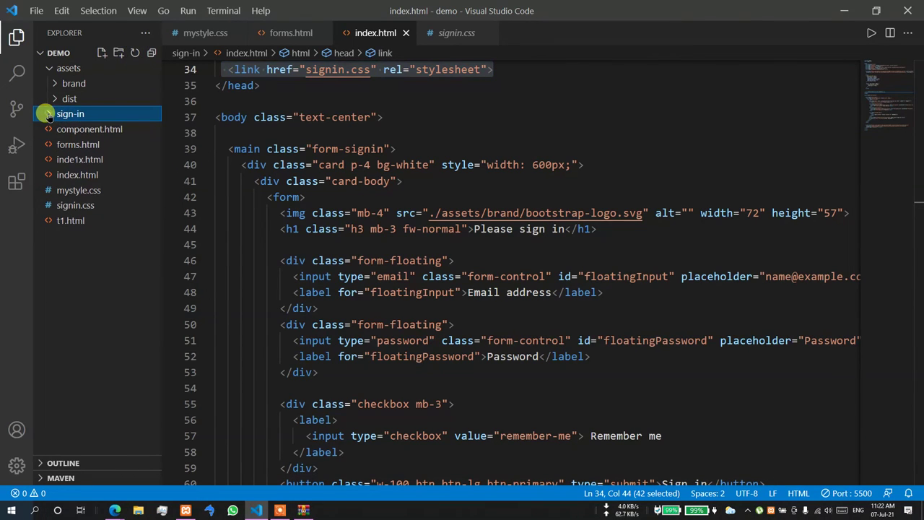
- In File Explorer, delete index.html from demo's sign-in folder and go back to VS Code
left_click(256, 509)
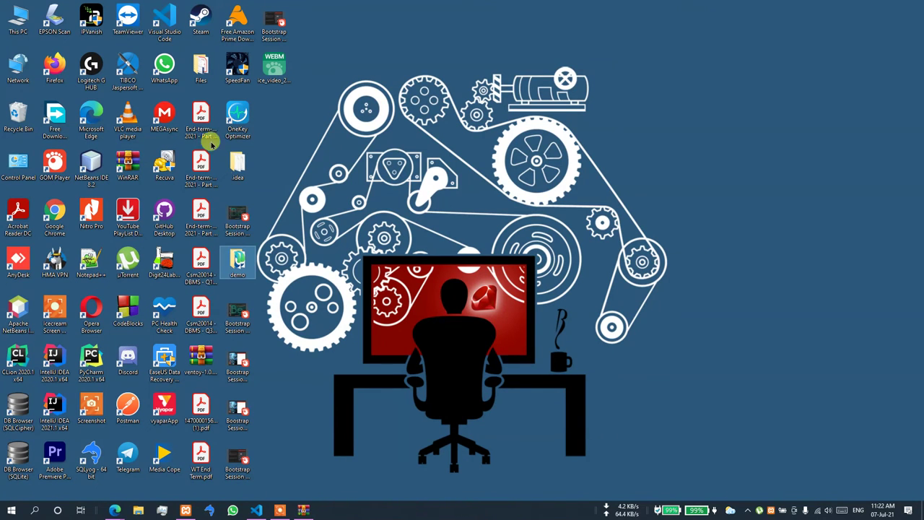
key("Return")
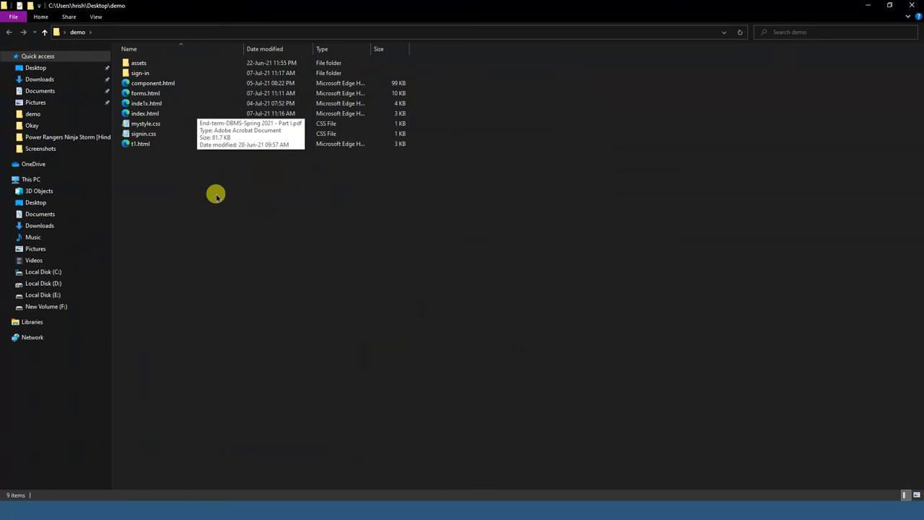
double_click(142, 74)
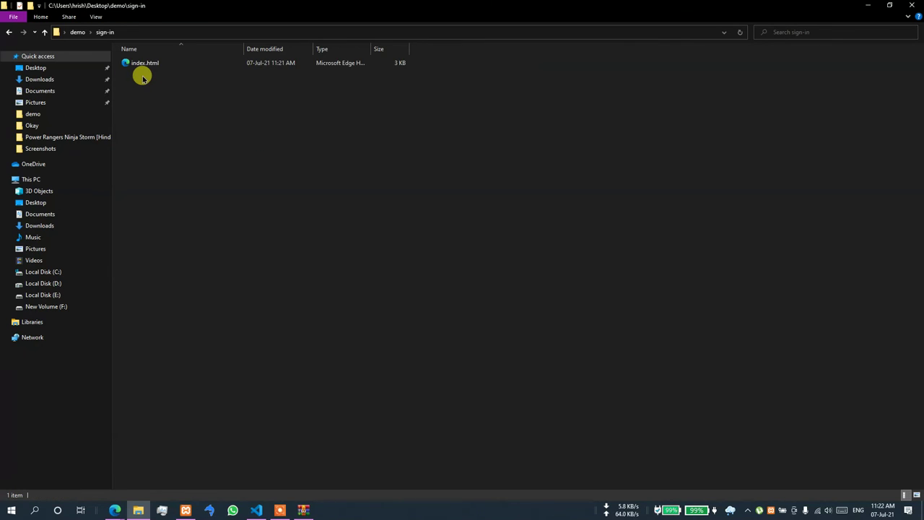
left_click(146, 64)
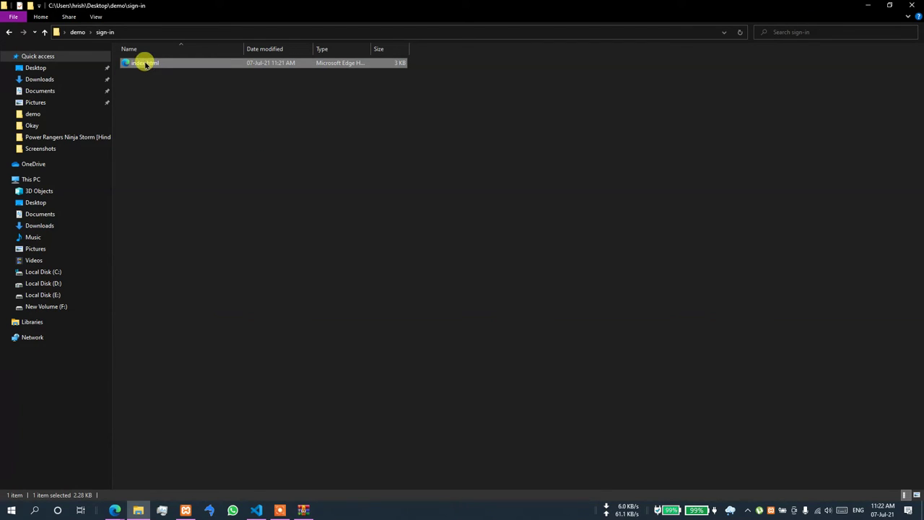
key("BackSpace")
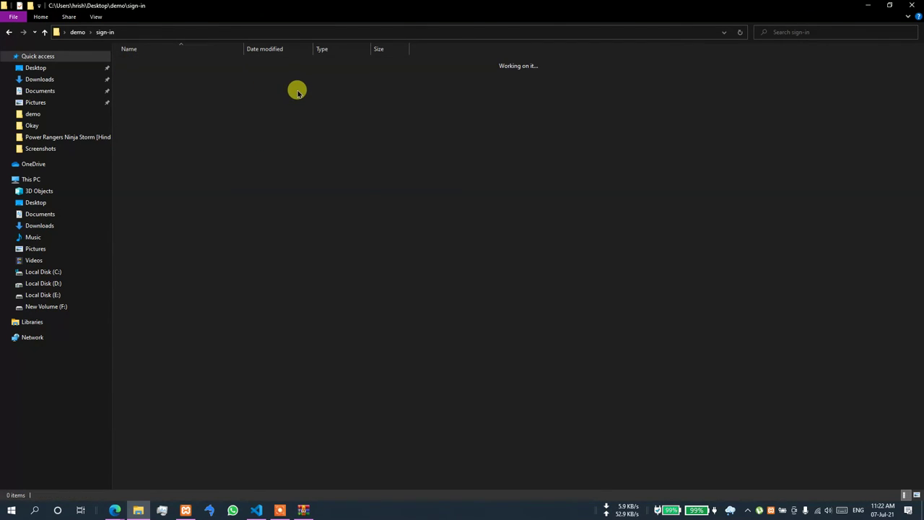
left_click(912, 5)
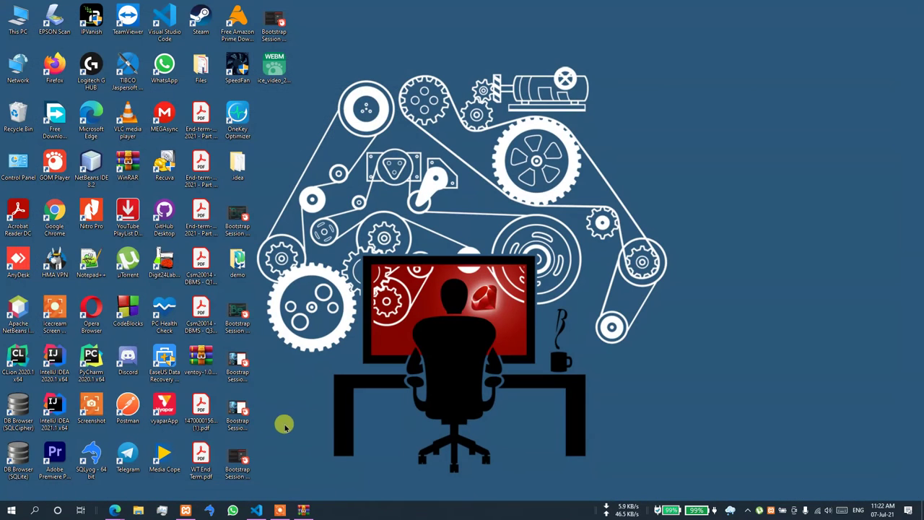
left_click(256, 510)
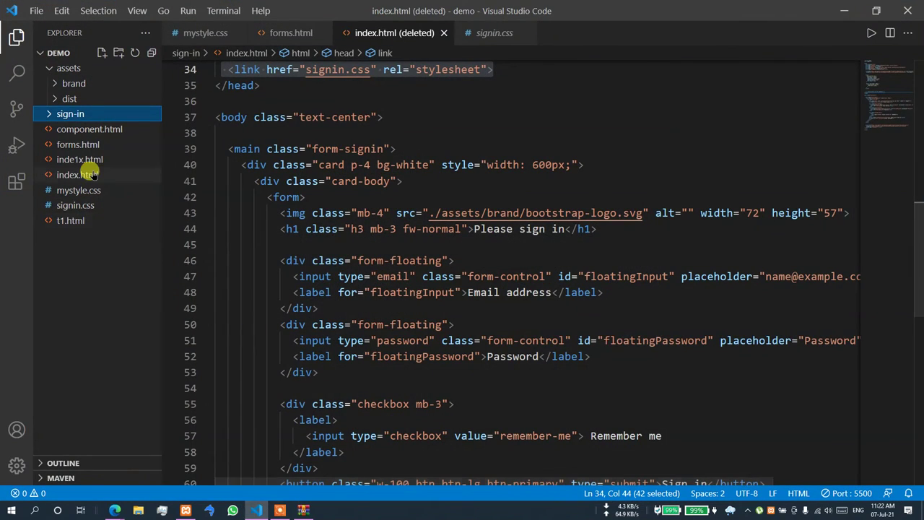
- Open index.html, remove the form block, and close the 'index.html (deleted)' tab
left_click(144, 175)
scroll(394, 231, "down", 3)
scroll(396, 229, "down", 8)
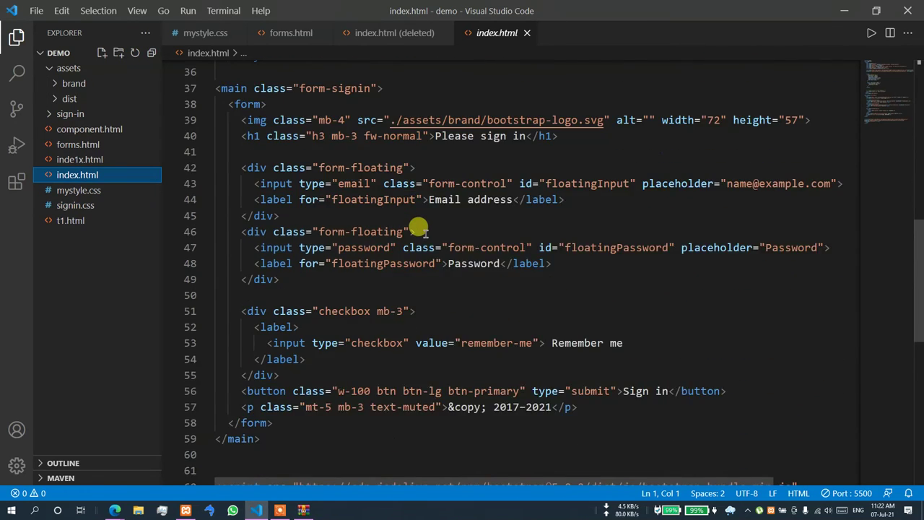
scroll(415, 230, "down", 1)
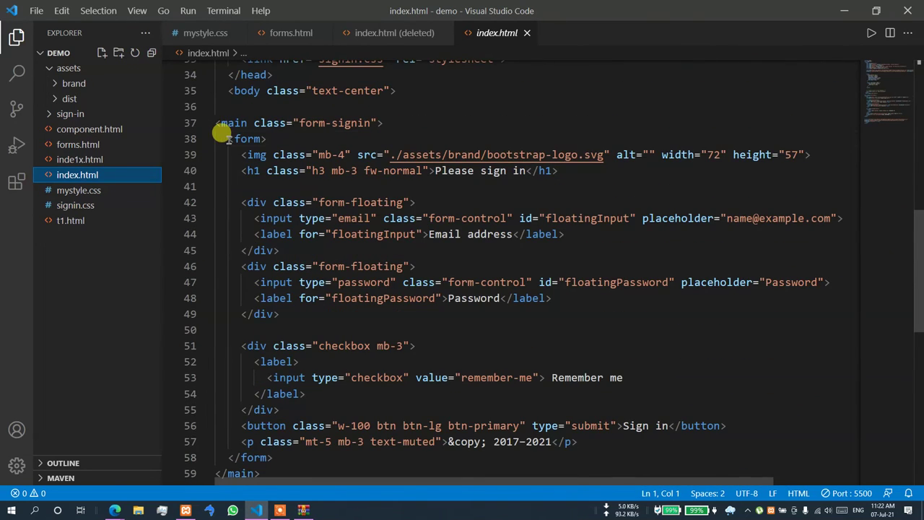
left_click_drag(228, 138, 273, 457)
key("ctrl+c")
key("Delete")
scroll(303, 258, "up", 1)
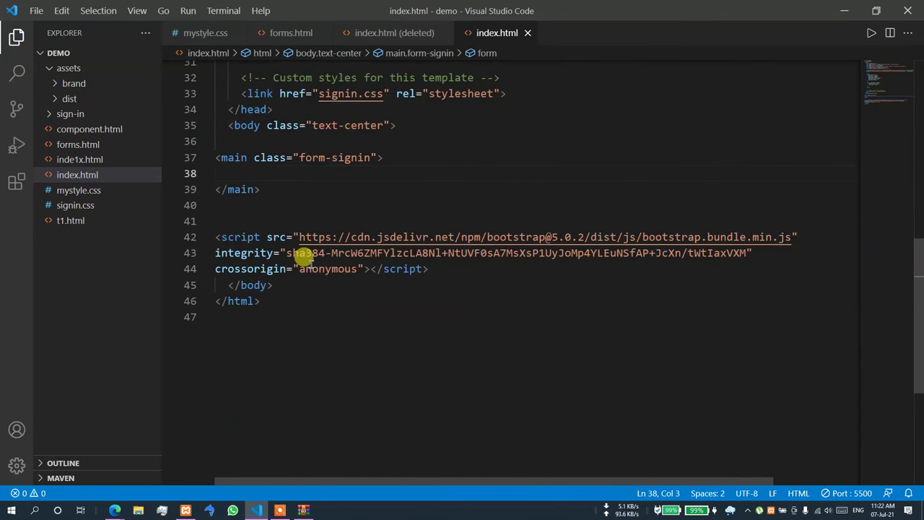
scroll(303, 259, "up", 2)
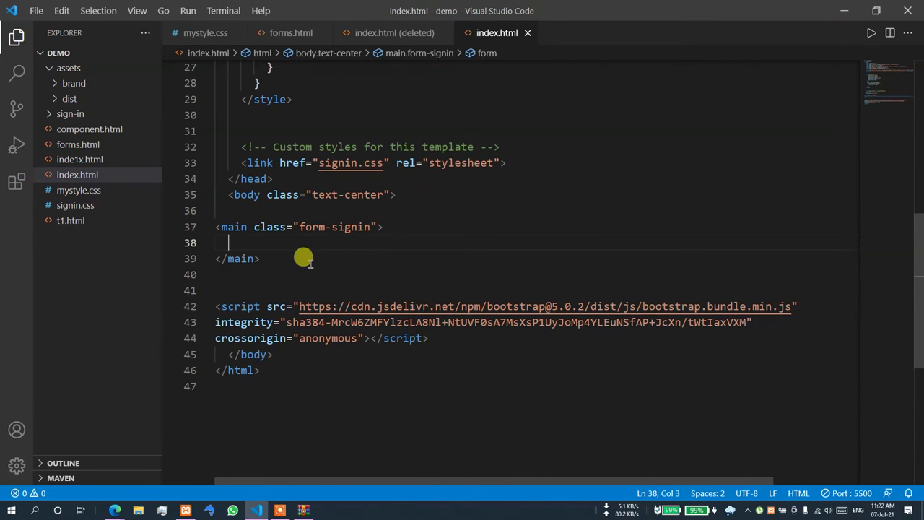
left_click(442, 32)
- Paste the form back, cut the main sign-in block from the body, and reformat the document
type("div.coar")
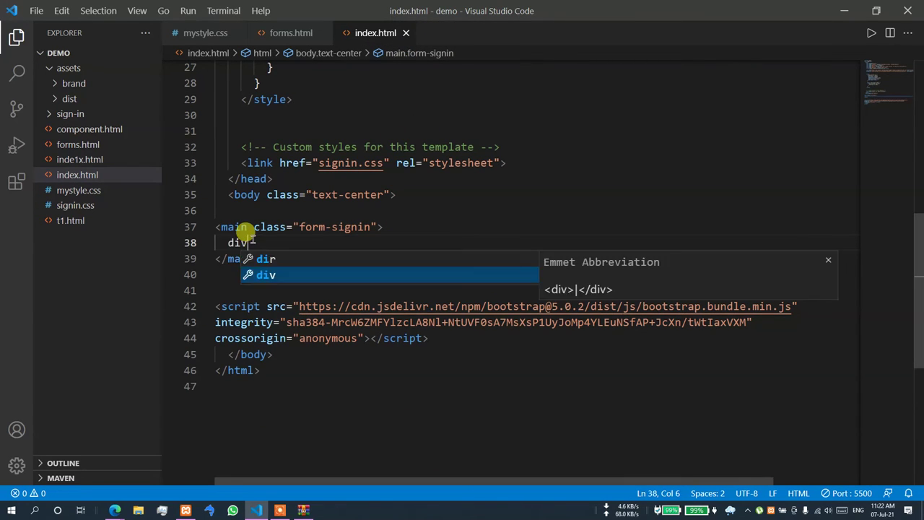
key("BackSpace")
key("BackSpace")
key("BackSpace")
key("BackSpace")
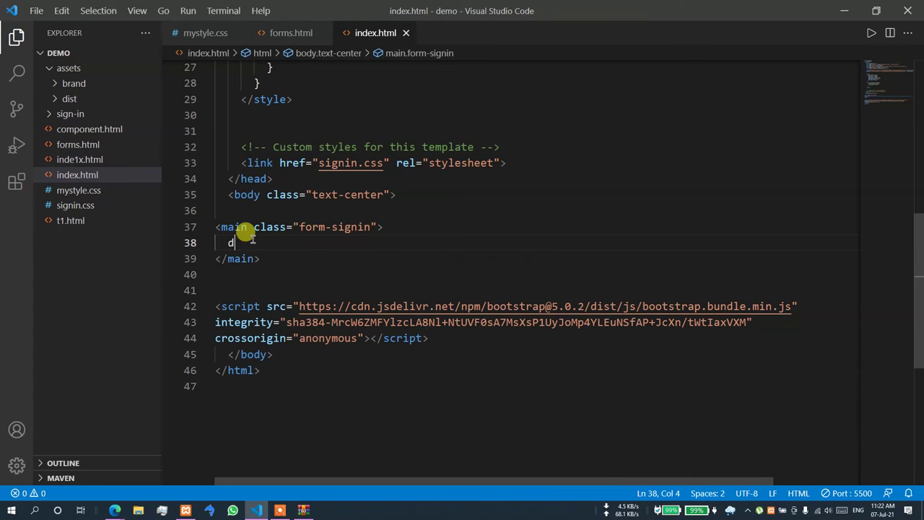
key("ctrl+v")
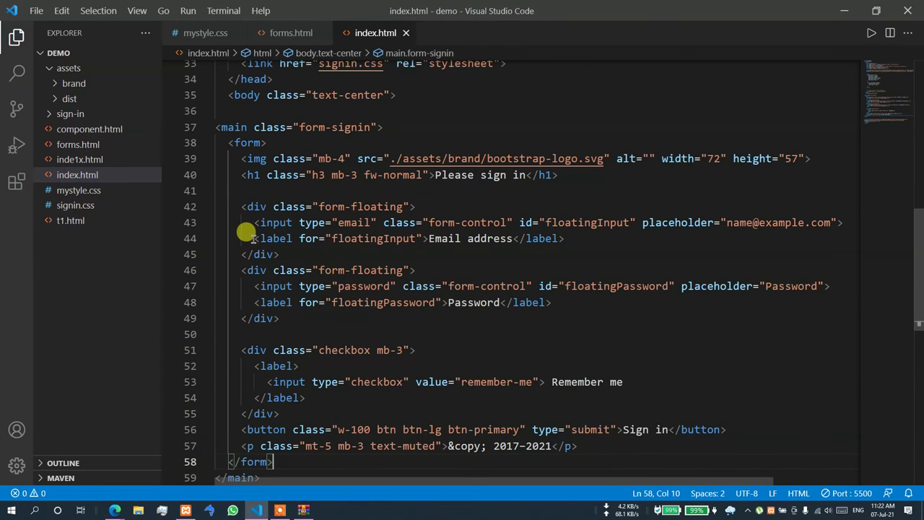
scroll(268, 378, "down", 2)
left_click_drag(268, 378, 207, 418)
key("ctrl+c")
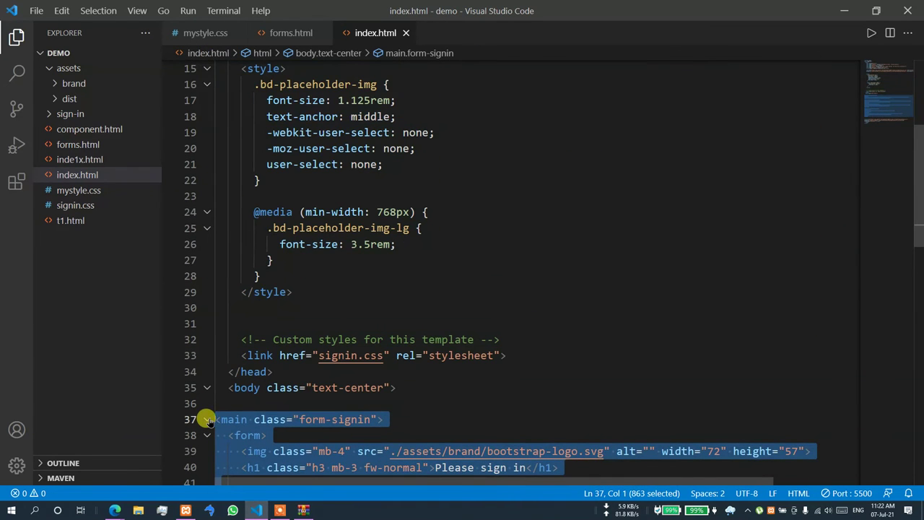
key("Delete")
key("shift+alt+f")
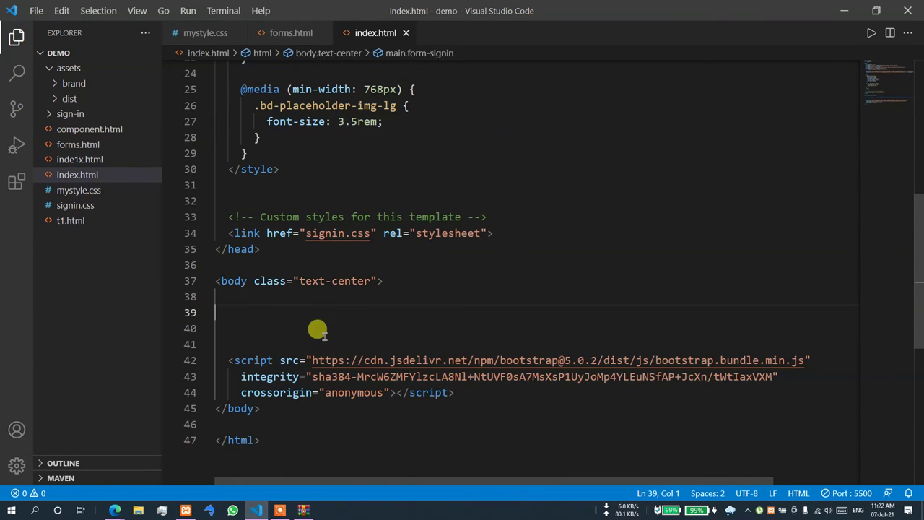
left_click(249, 299)
- Create nested container, card p-4 and card-body divs and paste the main sign-in block inside
left_click(249, 313)
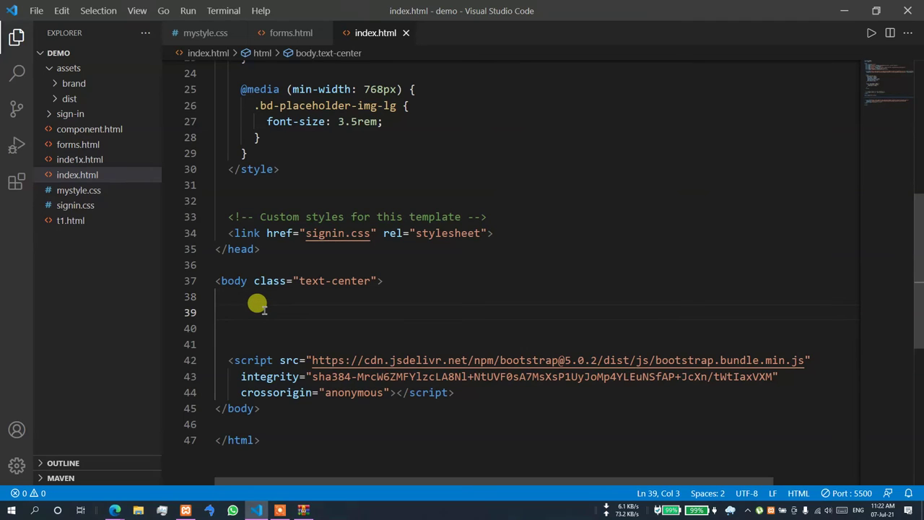
type("div.container")
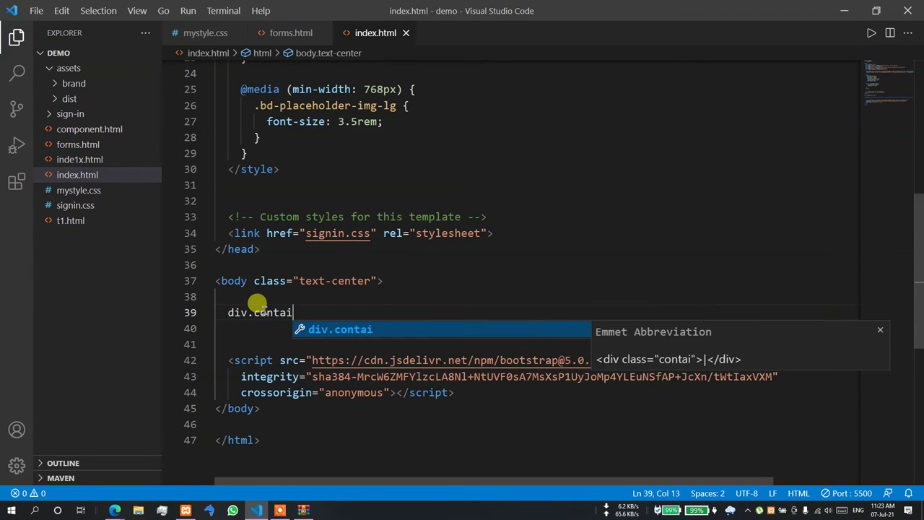
key("Tab")
key("Return")
type("div.")
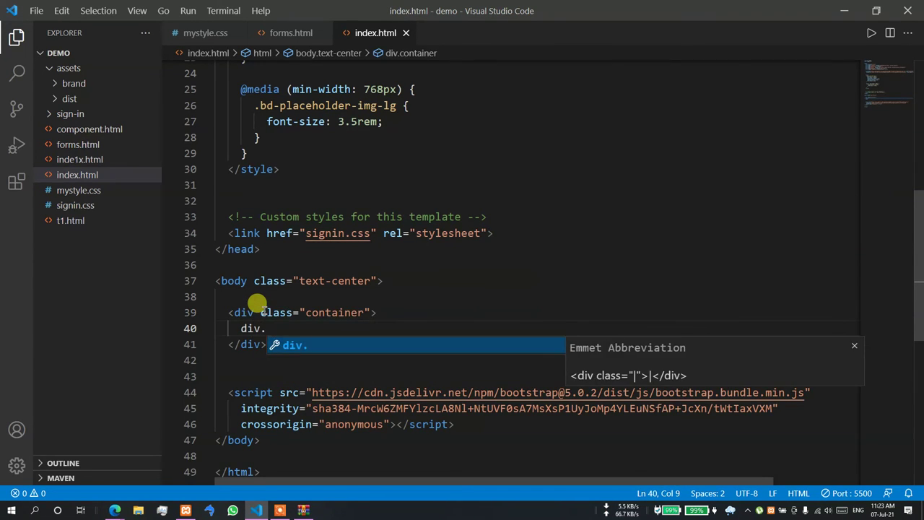
type("card")
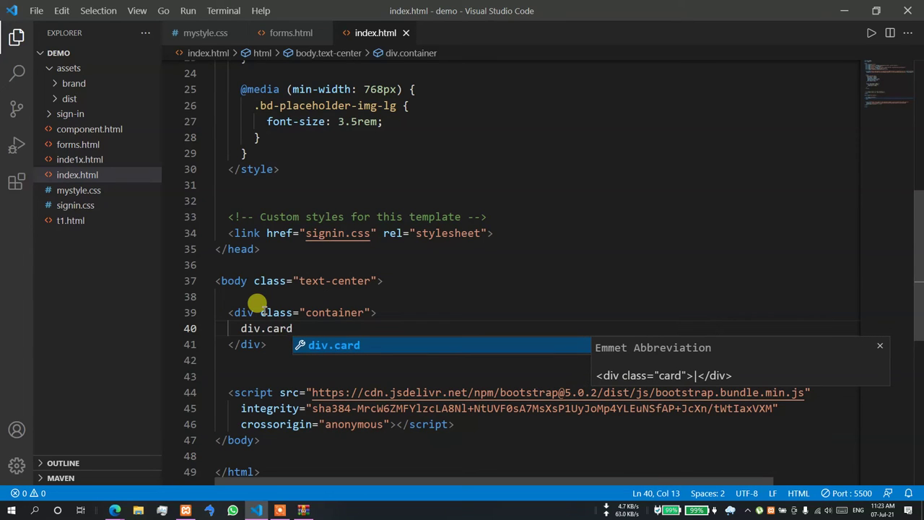
type(".p-4.")
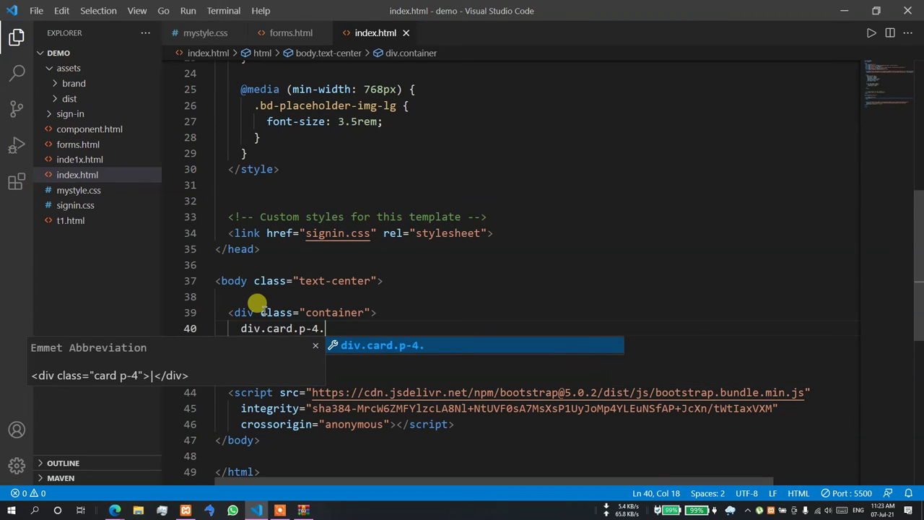
type("bh-")
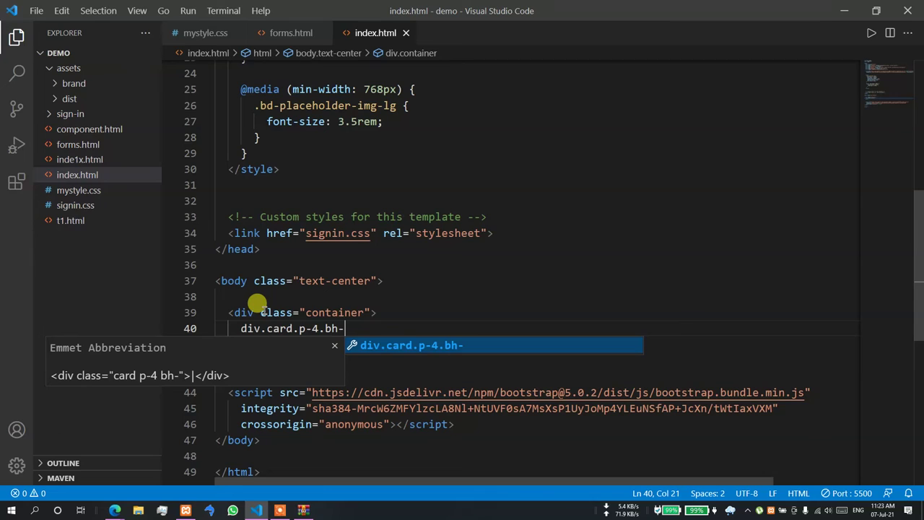
key("BackSpace")
key("BackSpace")
key("BackSpace")
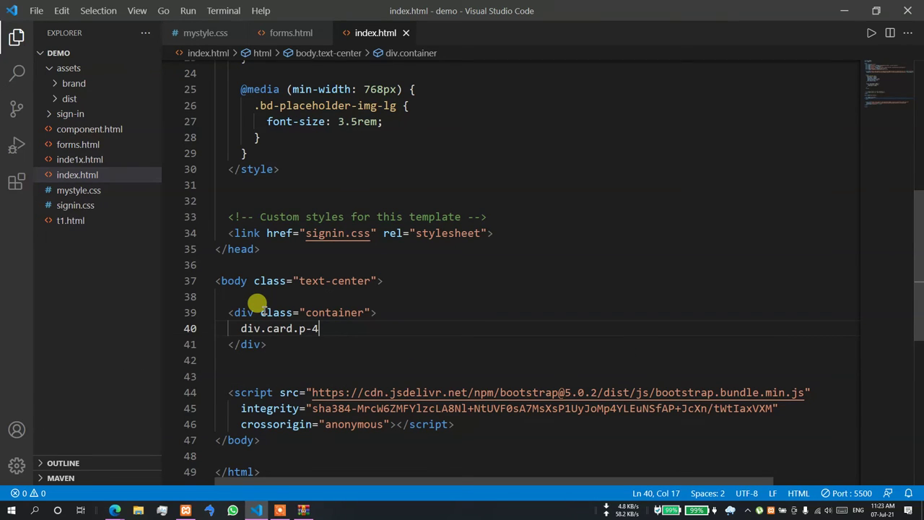
key("Return")
key("BackSpace")
key("BackSpace")
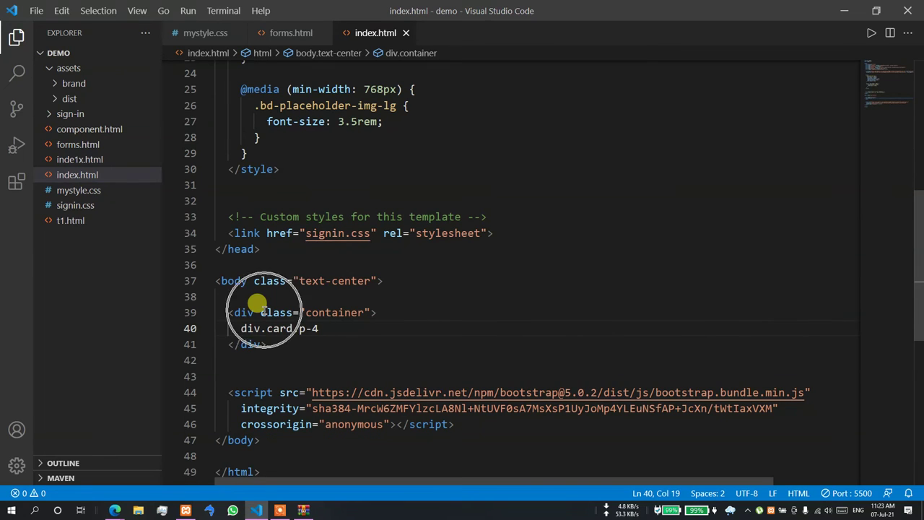
key("ctrl+space")
key("Return")
key("Return")
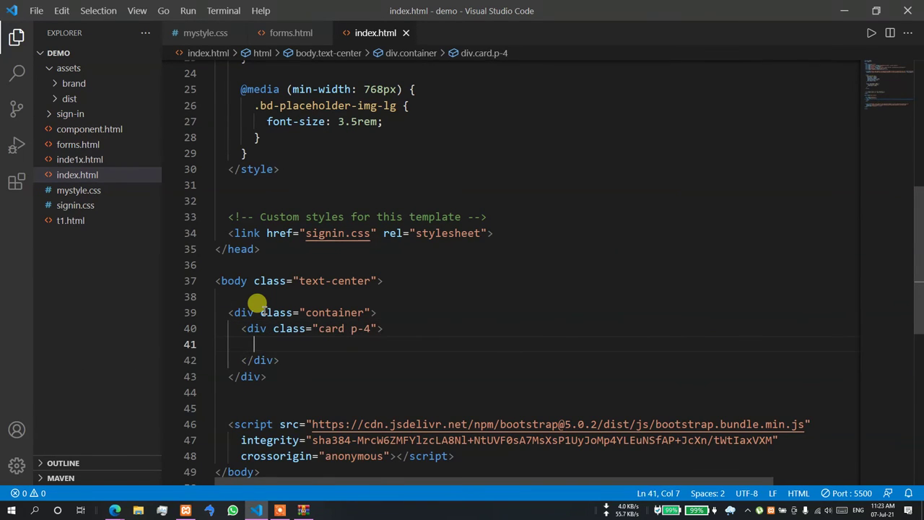
type("div.card-b")
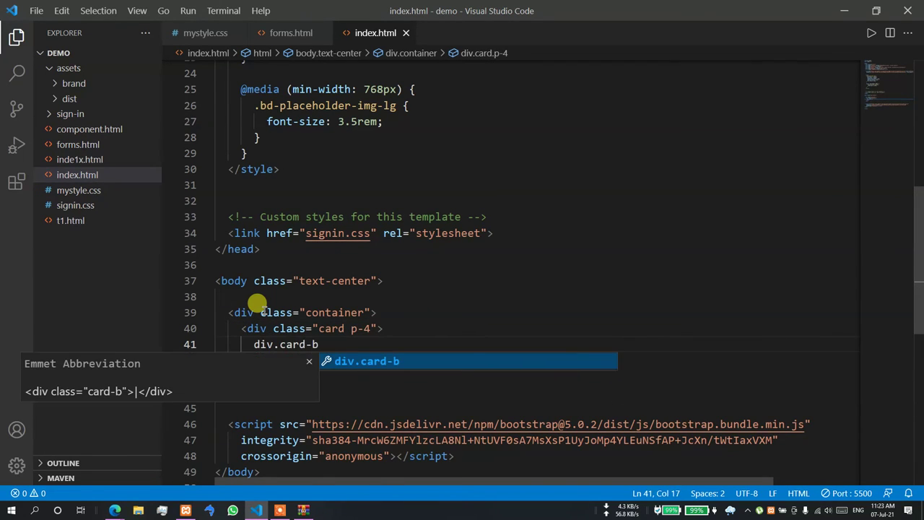
type("ody")
key("Return")
key("Return")
key("ctrl+v")
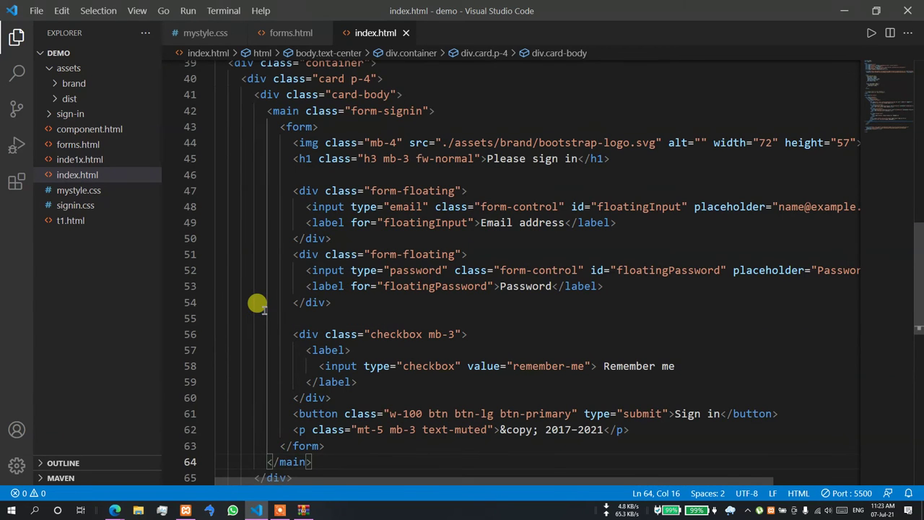
- Add a class attribute to the form with the value bg-white p-5
scroll(396, 207, "up", 2)
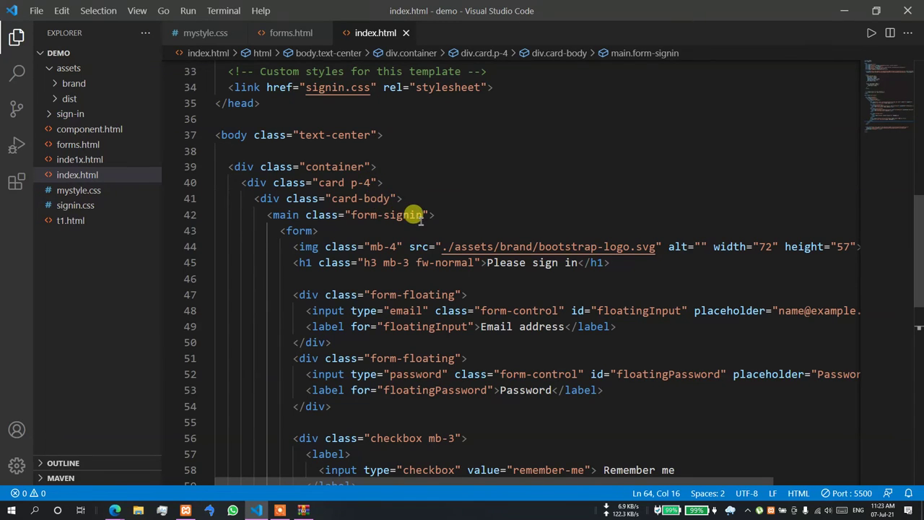
left_click(319, 231)
type("cl")
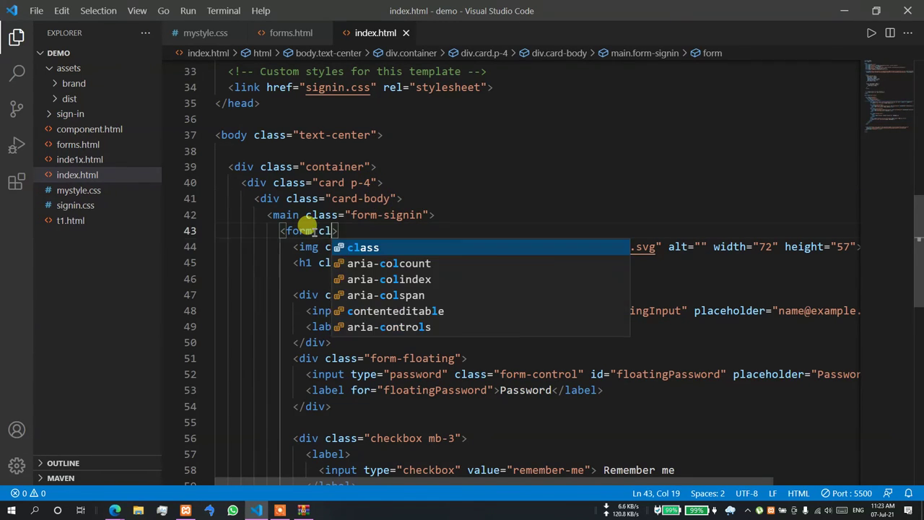
key("Return")
type("bg-whi")
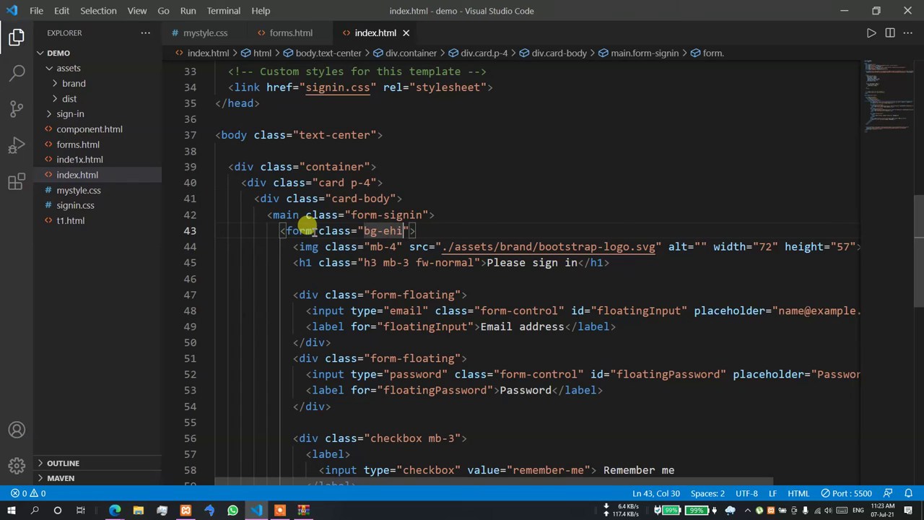
type("w")
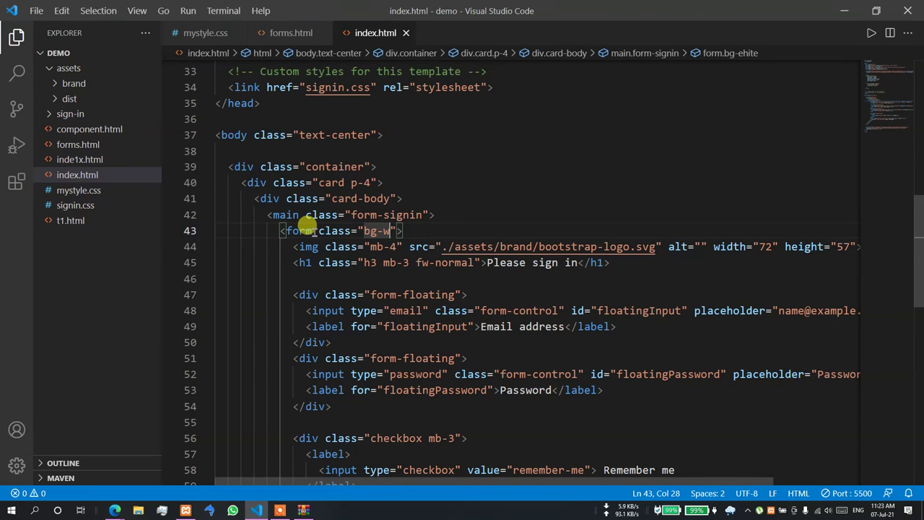
type("hite p-")
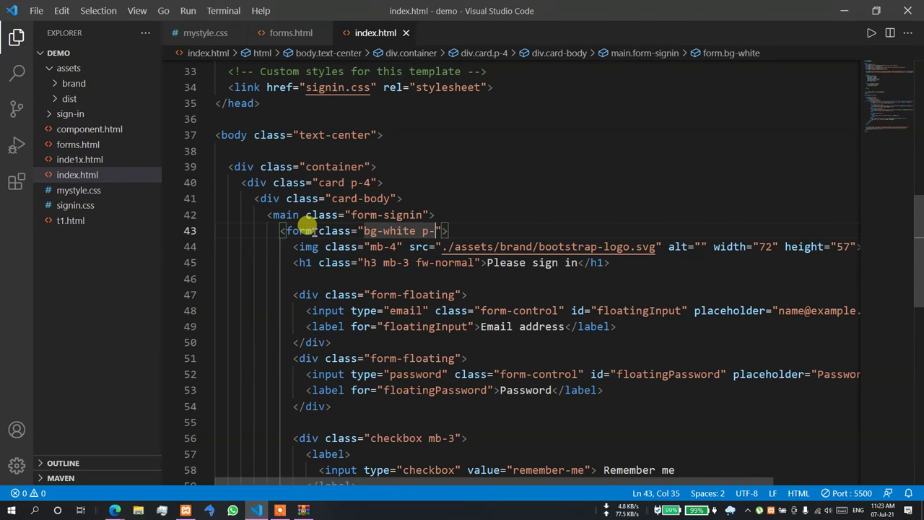
type("5")
- Add style="width: 600px" to the card div, then switch to Edge
left_click(506, 198)
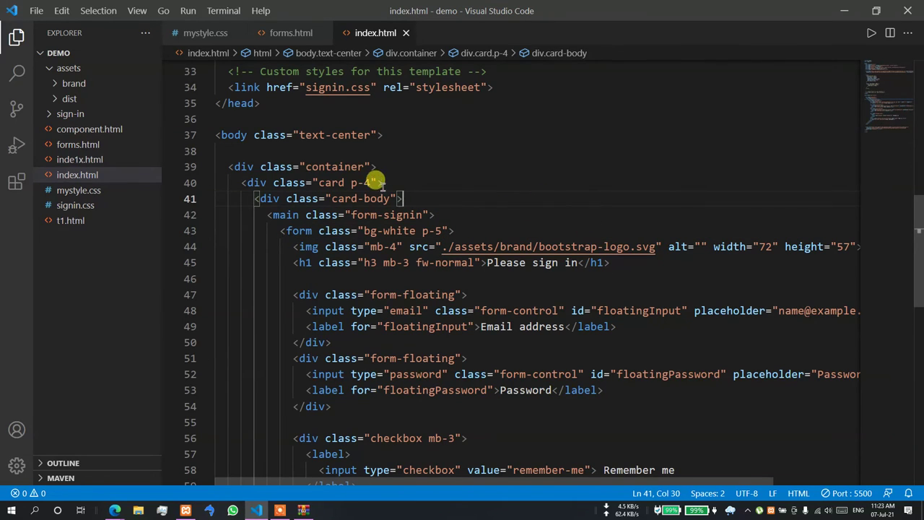
left_click(376, 183)
type("sty")
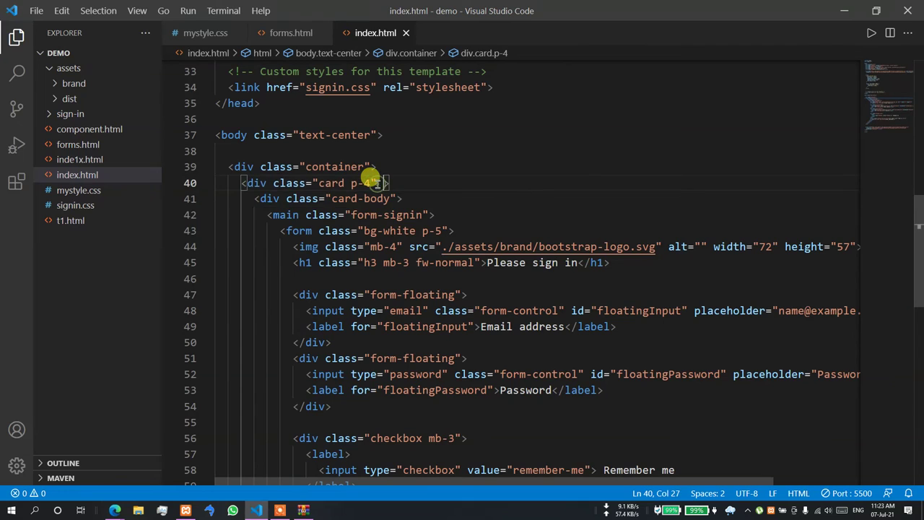
key("Return")
type("w")
key("Return")
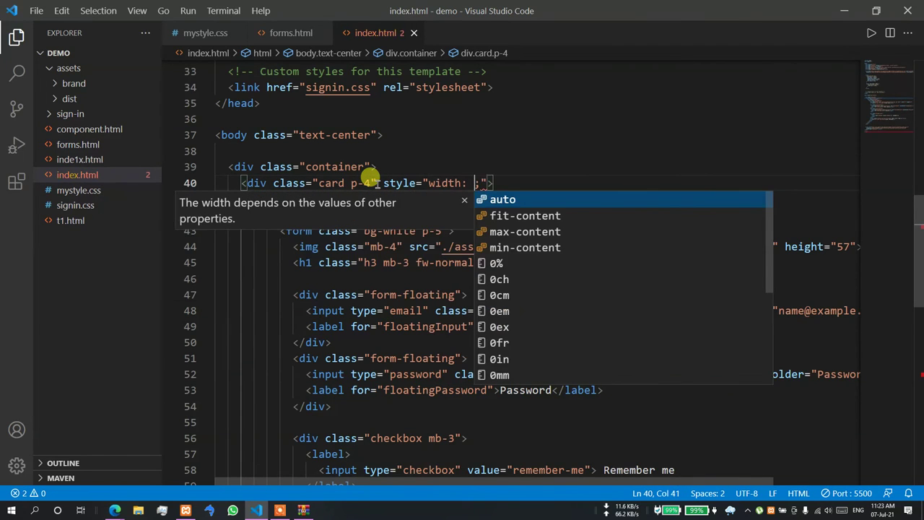
type("600px")
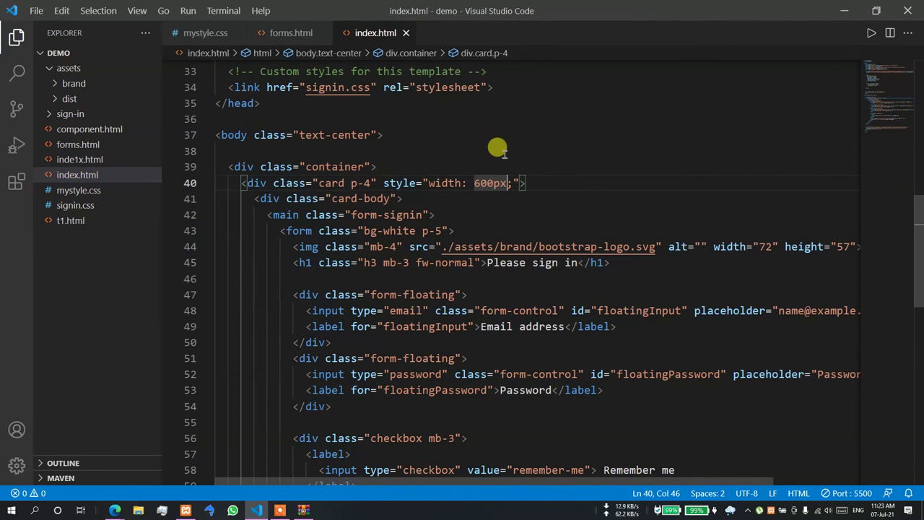
key("alt+Tab")
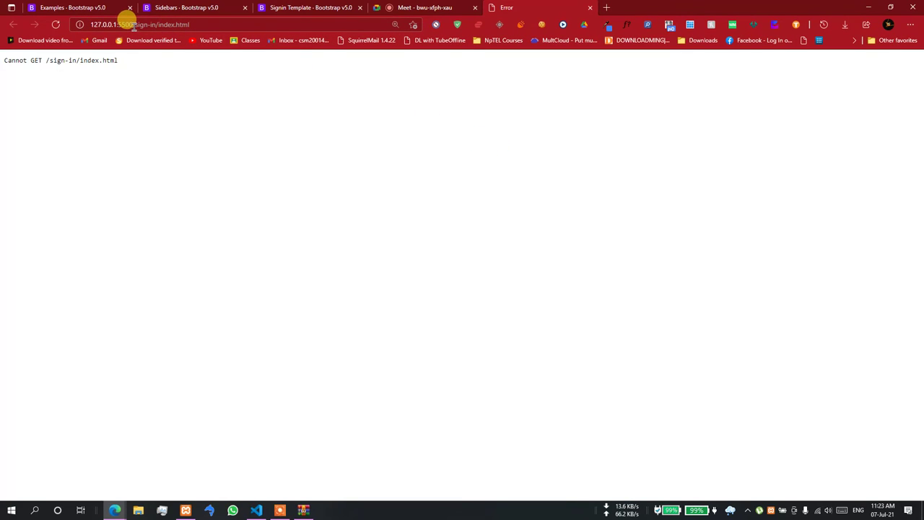
- Correct the Edge address to 127.0.0.1:5500/index.html and load it
left_click_drag(134, 24, 221, 21)
type("ind")
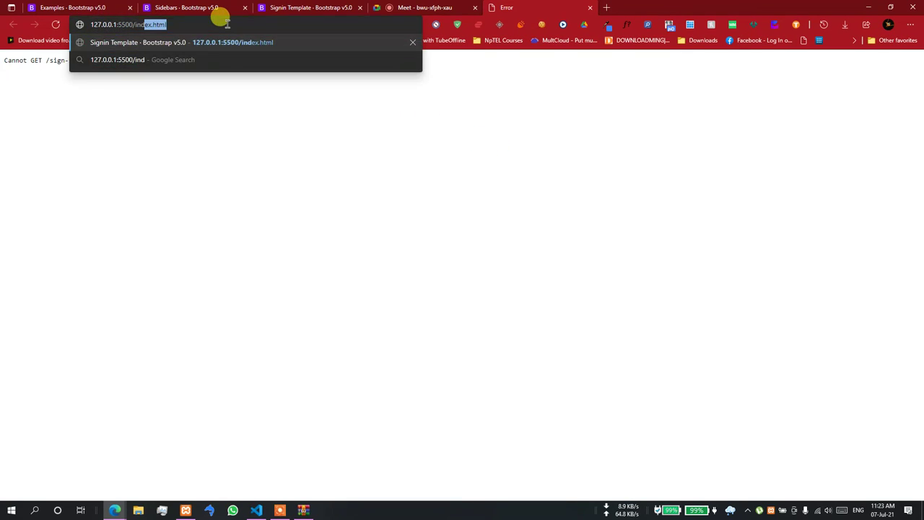
type("ex")
key("Return")
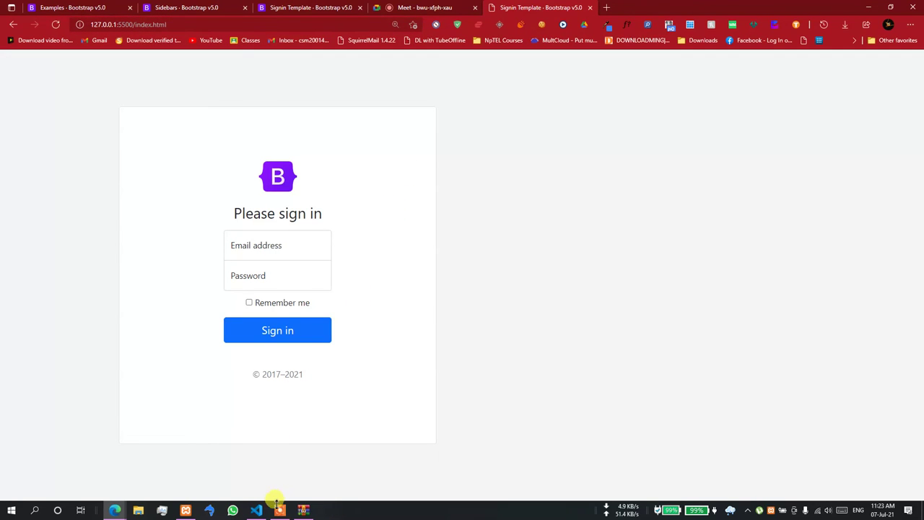
- Change the form's padding class from p-5 to p-3 and check it in Edge
left_click(256, 510)
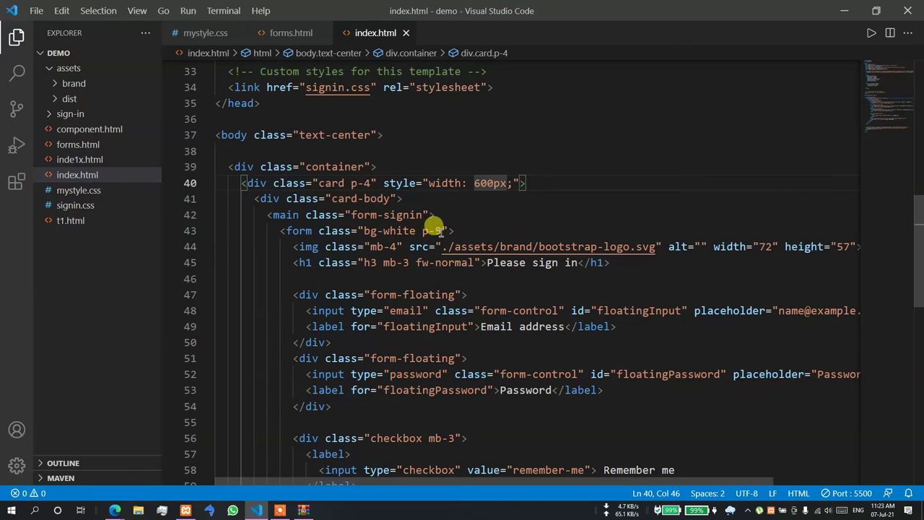
left_click_drag(431, 230, 436, 230)
type("3")
left_click(458, 210)
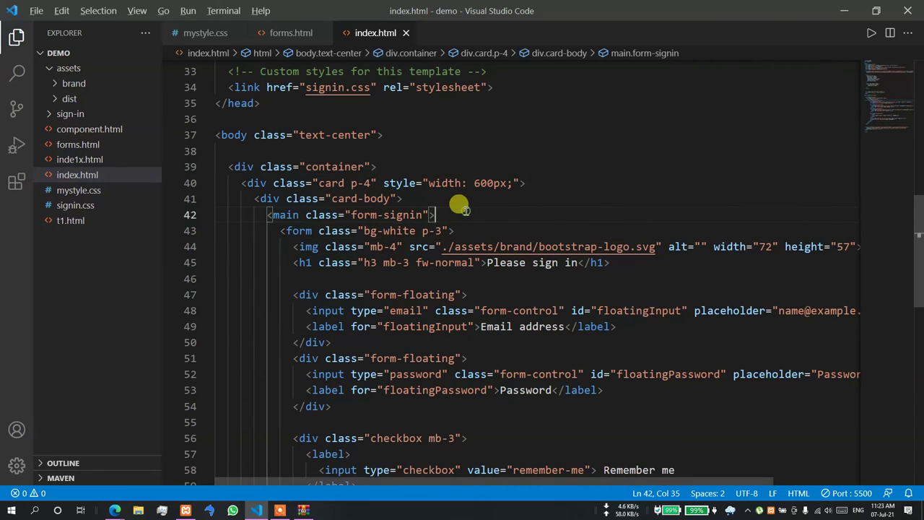
key("alt+Tab")
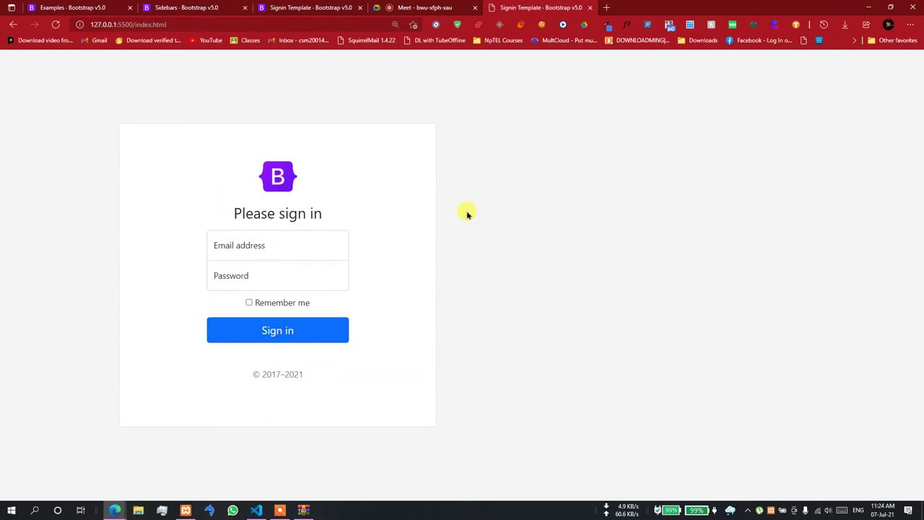
key("alt+Tab")
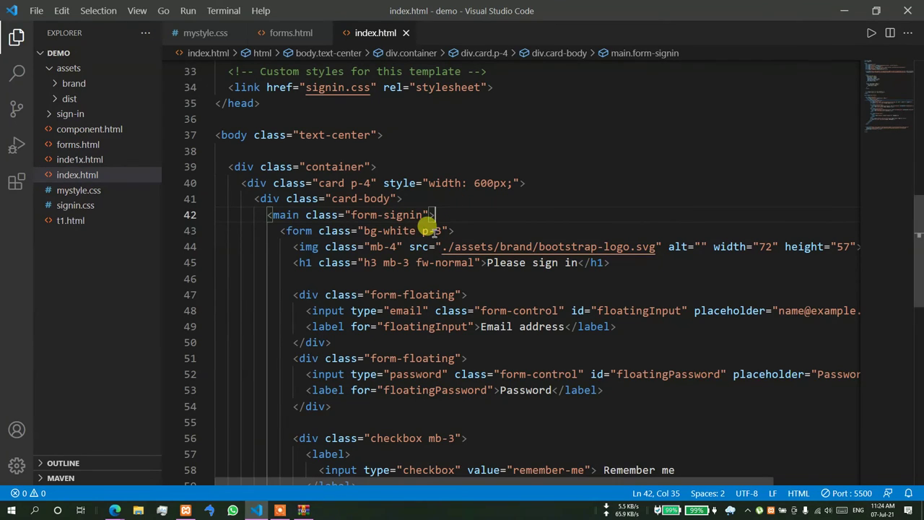
- Remove p-3 so the form keeps only bg-white, save, and preview the result
left_click_drag(442, 232, 417, 231)
key("BackSpace")
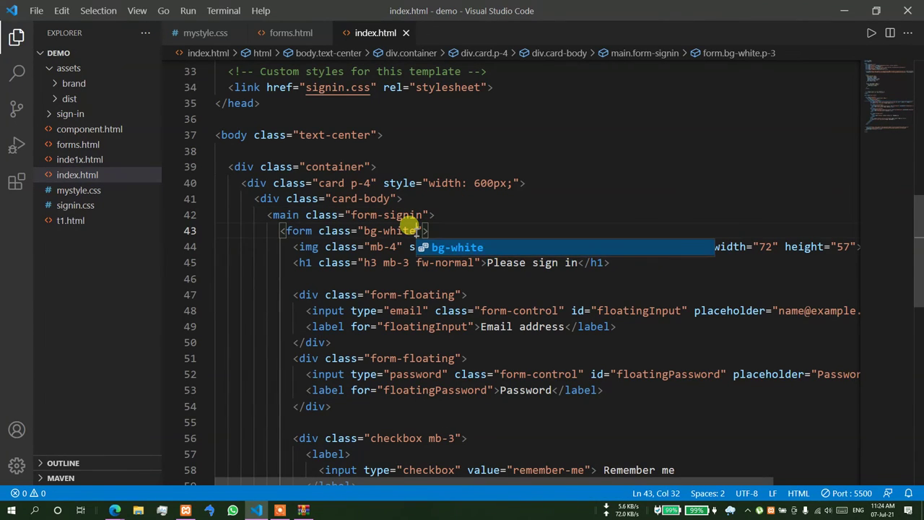
key("ctrl+s")
key("alt+Tab")
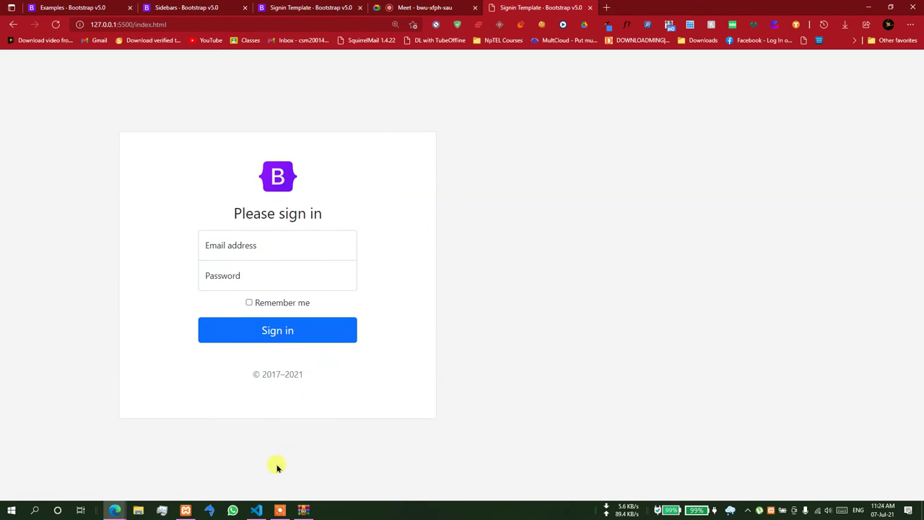
left_click(256, 510)
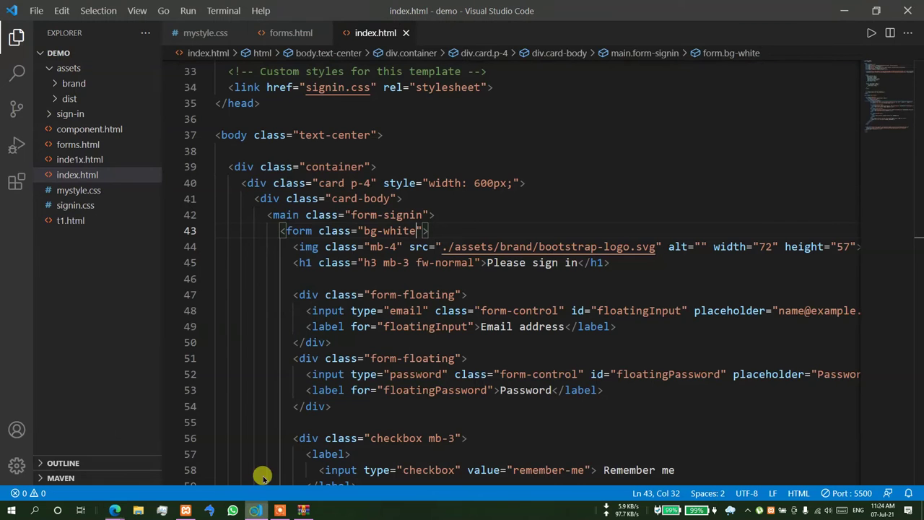
left_click(361, 167)
- Add a stylesheet link tag to mystyle.css in the head
scroll(361, 130, "up", 10)
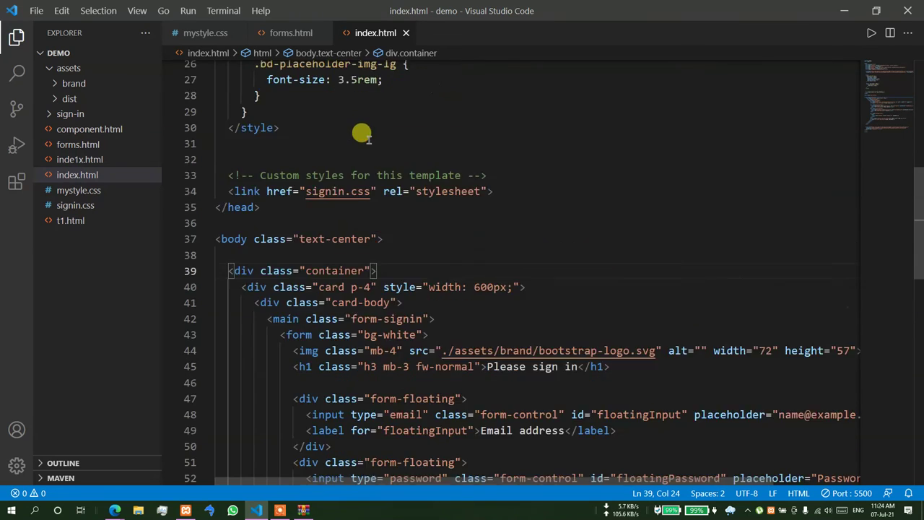
left_click(258, 254)
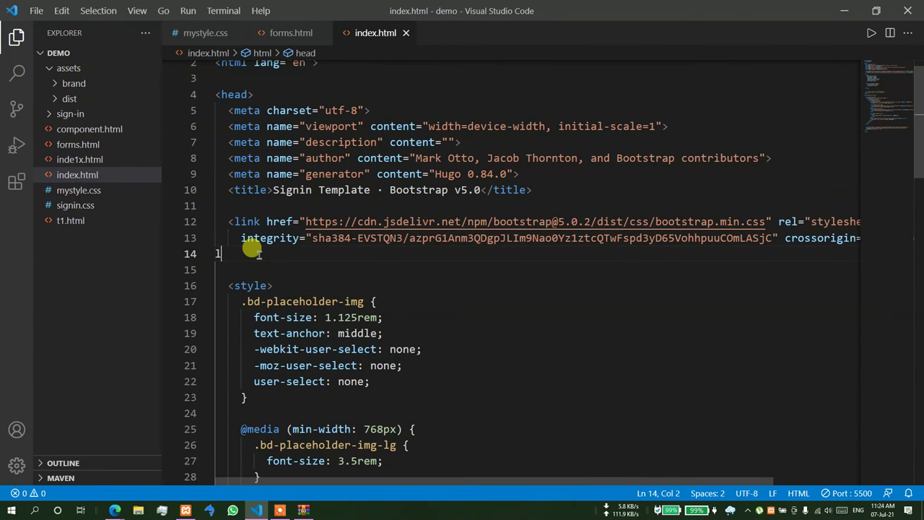
type("link")
key("Return")
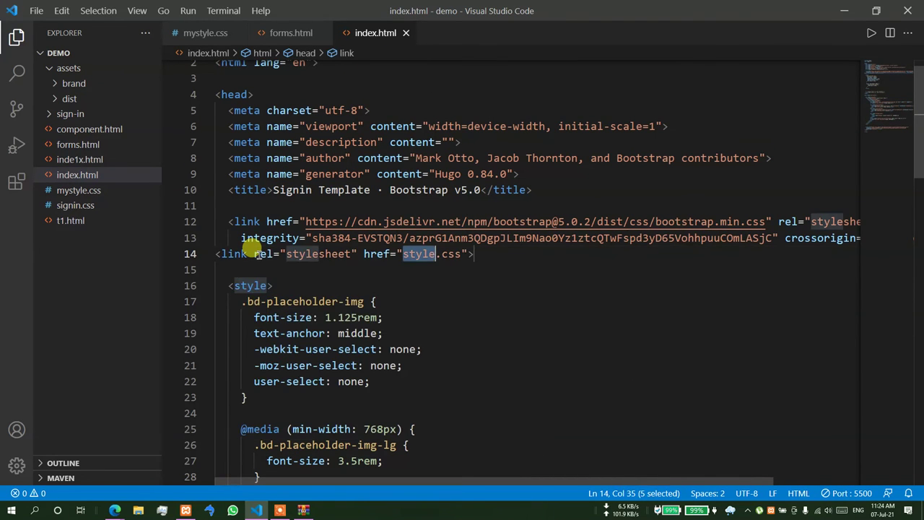
type("my")
- Add h-100 d-flex align-items-center justify-content-center to the container's class
scroll(347, 268, "down", 9)
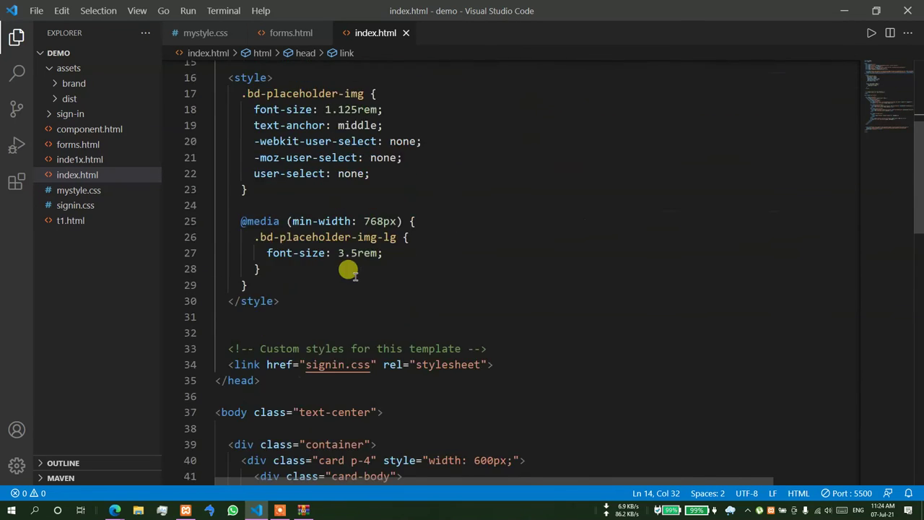
left_click(365, 237)
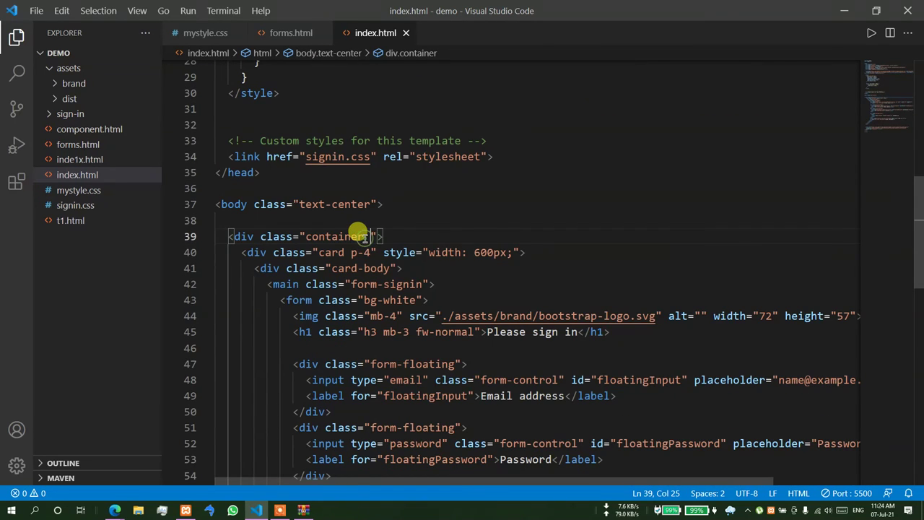
type("h-100 dl")
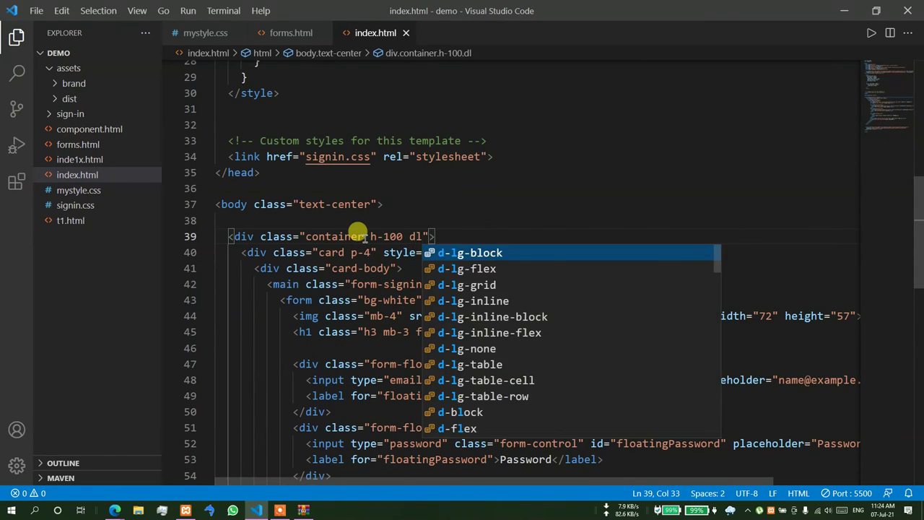
key("BackSpace")
key("BackSpace")
type("-fl")
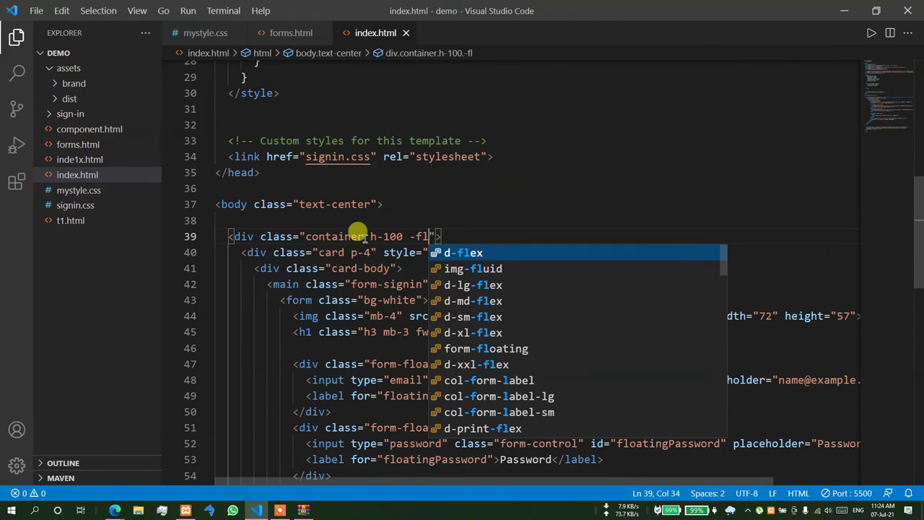
key("Return")
type("al")
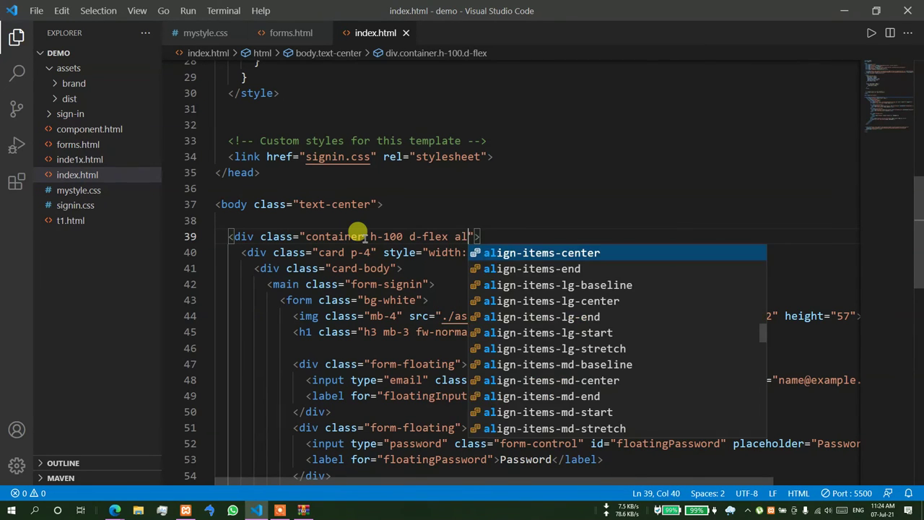
key("Return")
type("jus")
key("Return")
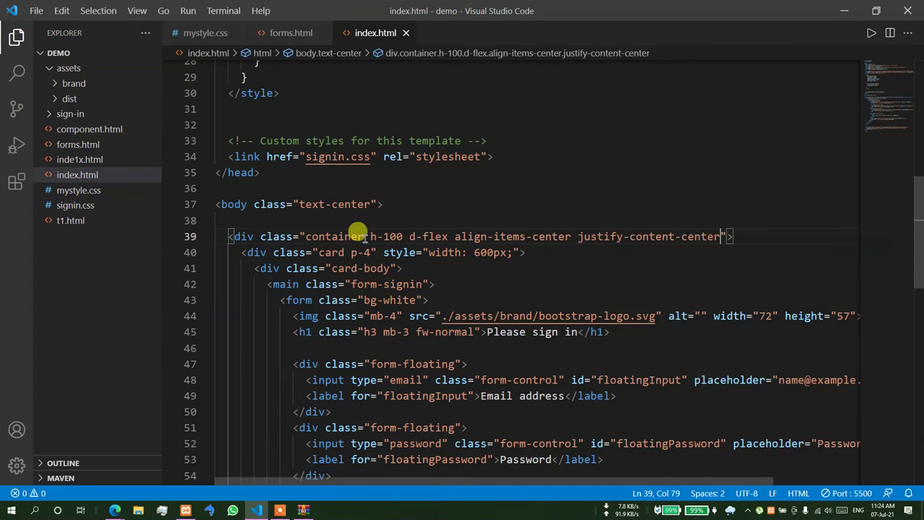
- Save and preview the centred card in Edge, then return to the form markup
key("alt+Tab")
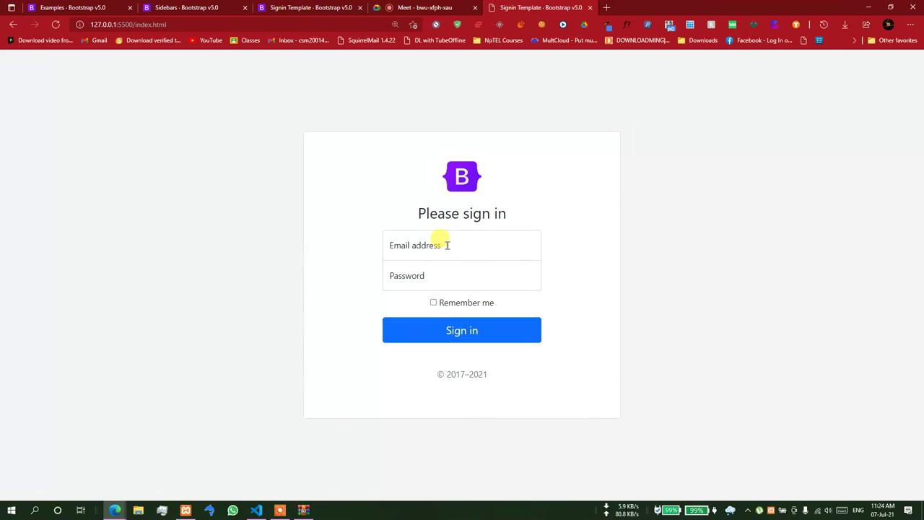
key("alt+Tab")
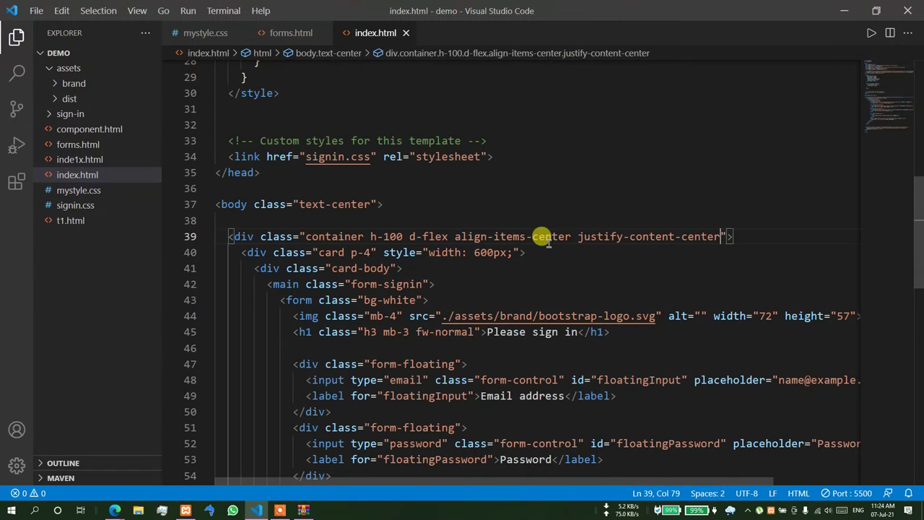
left_click(361, 284)
left_click(351, 300)
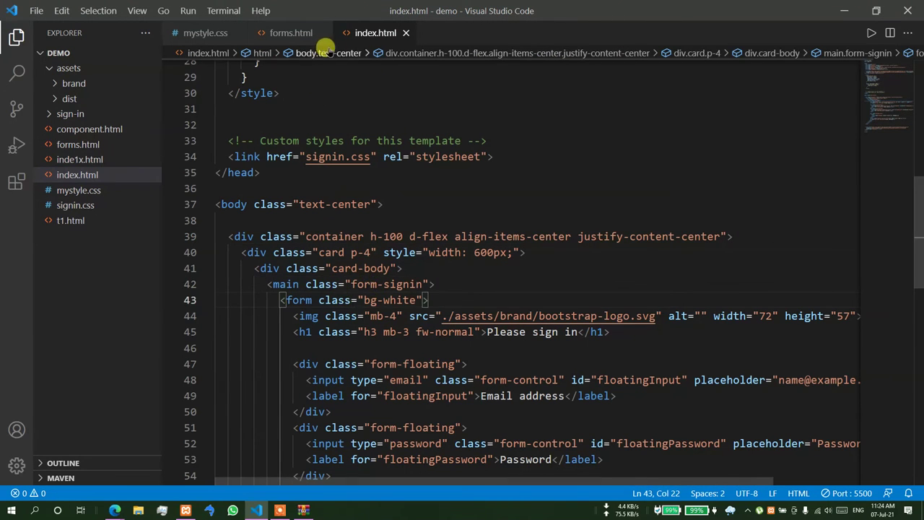
- Delete the max-width: 330px declaration from the .form-signin rule in signin.css
left_click(76, 205)
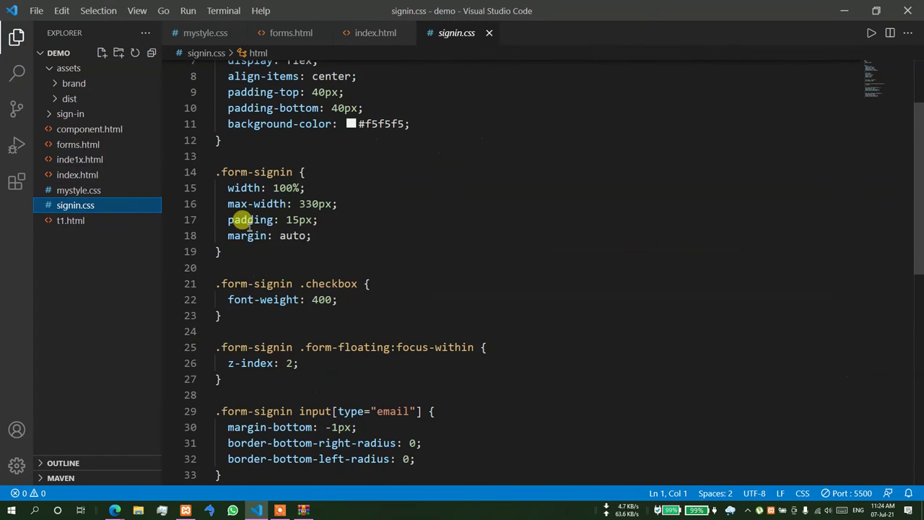
scroll(321, 267, "down", 1)
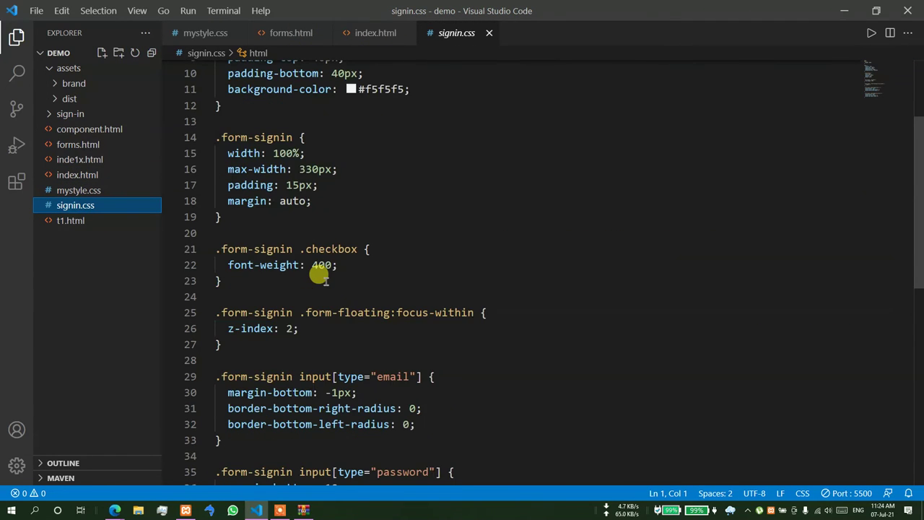
scroll(319, 271, "up", 1)
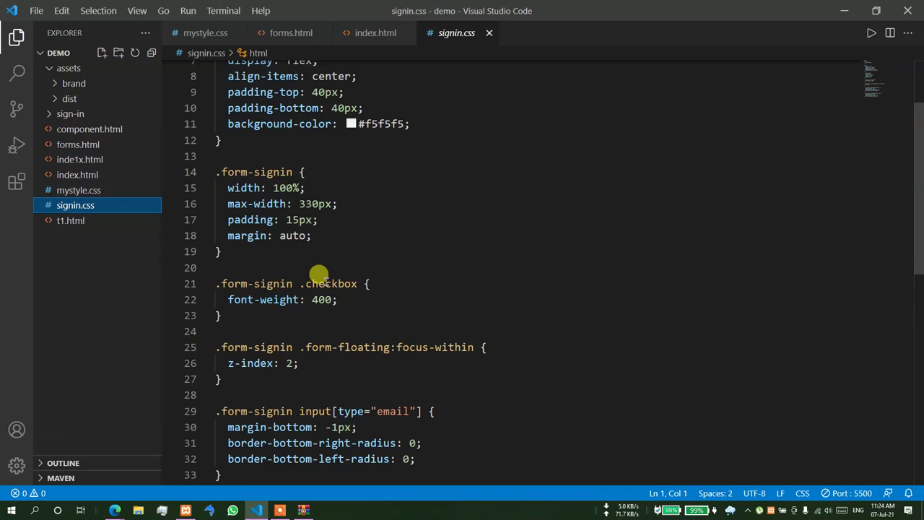
left_click_drag(339, 204, 214, 197)
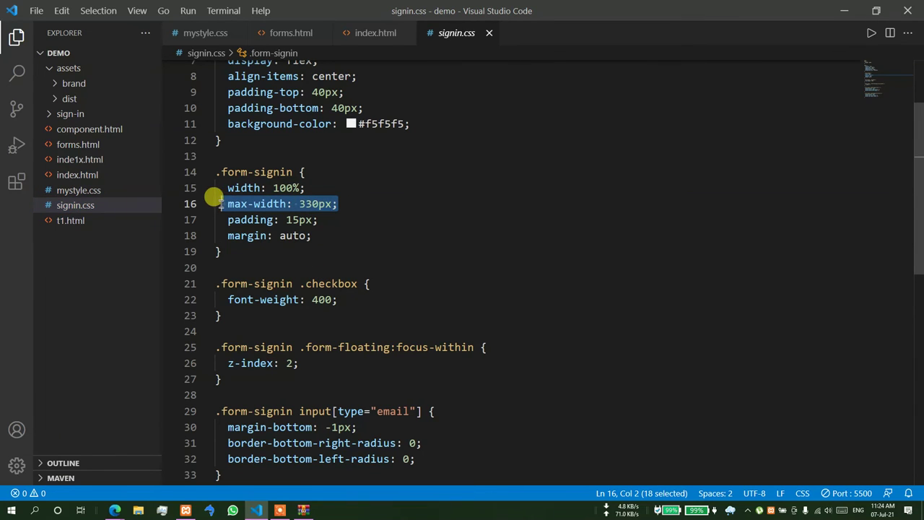
key("BackSpace")
key("BackSpace")
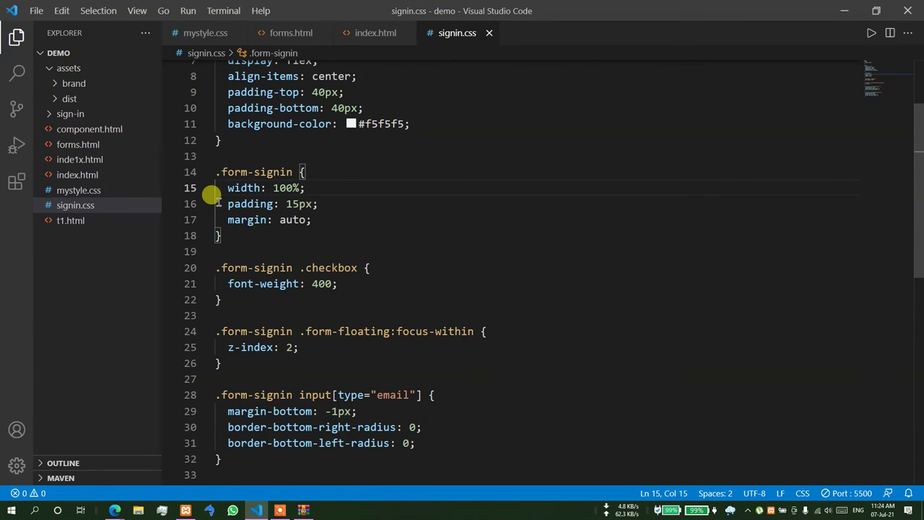
- Check the wider fields in Edge by testing Remember me and submit, then return to index.html
key("alt+Tab")
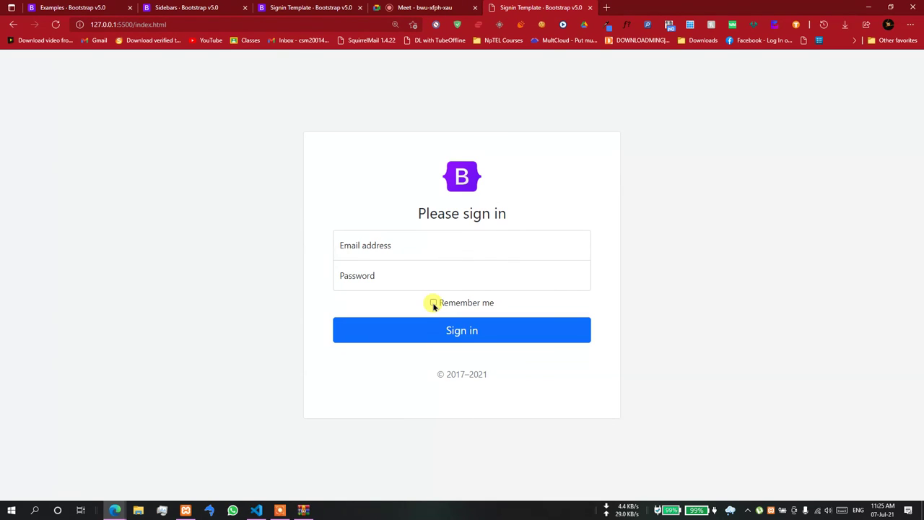
left_click(433, 303)
left_click(462, 330)
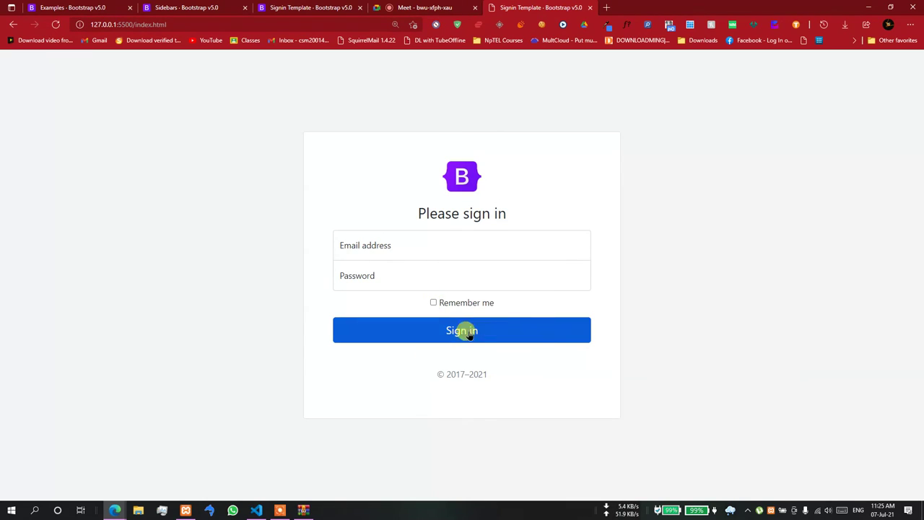
left_click(256, 510)
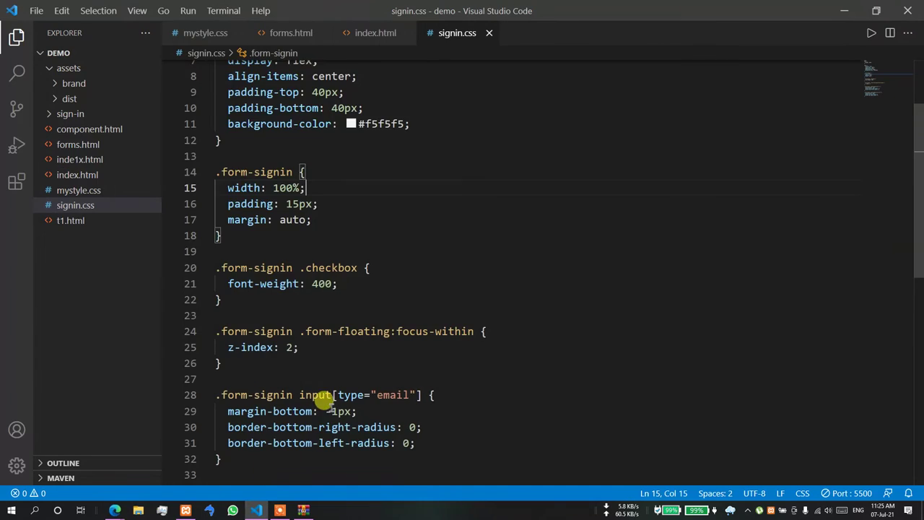
left_click(373, 34)
scroll(415, 217, "down", 10)
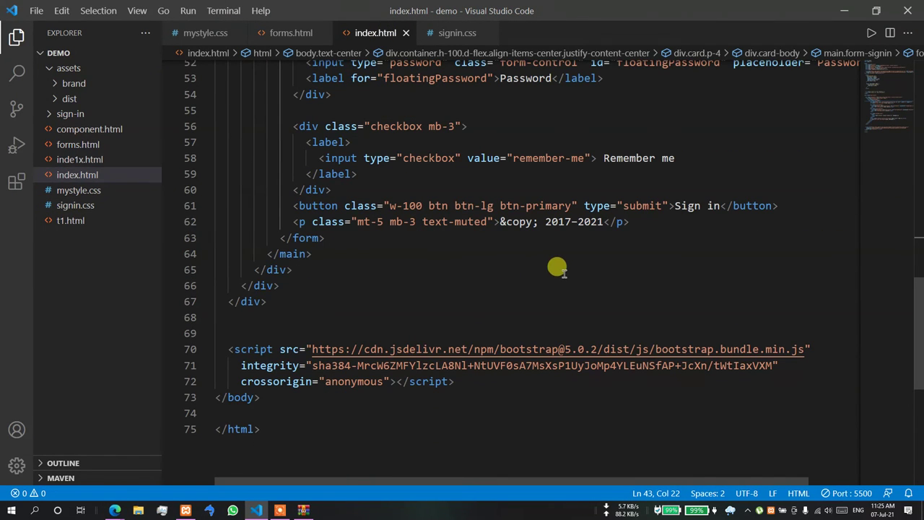
- Replace the copyright paragraph line with an <hr> tag
left_click(695, 206)
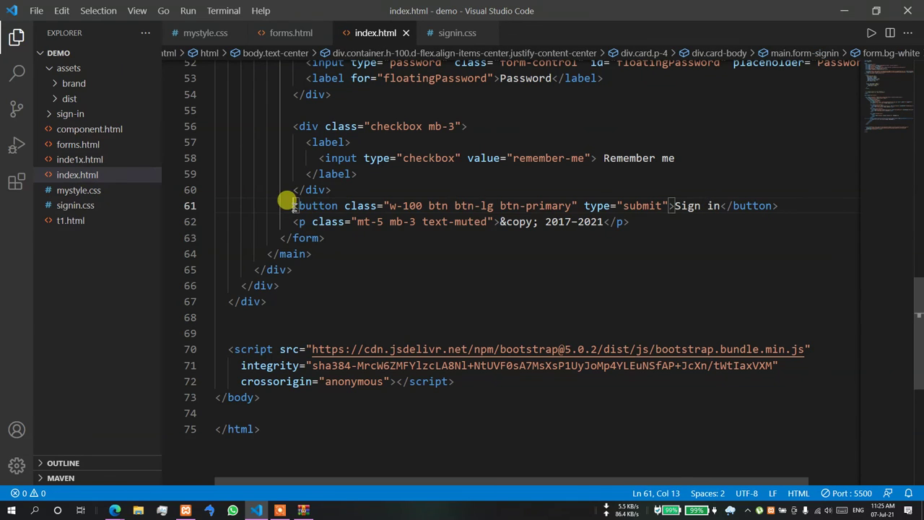
left_click_drag(286, 206, 423, 206)
left_click(267, 215)
left_click_drag(292, 222, 631, 221)
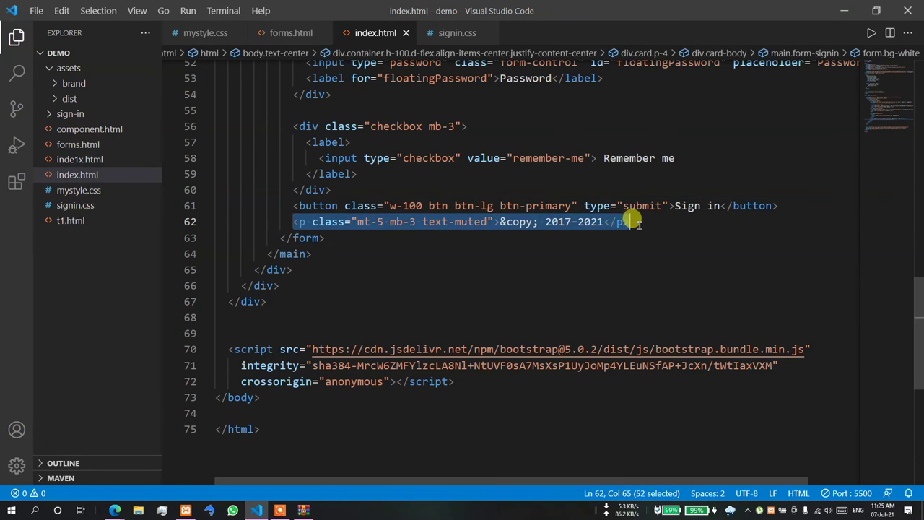
type("hr")
key("Tab")
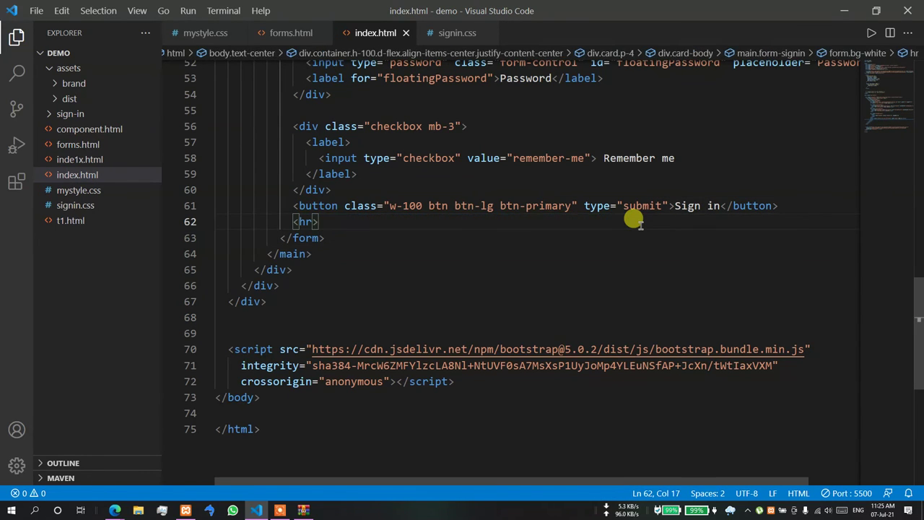
- Duplicate the Sign in button below the hr and remove its btn-primary class
key("Return")
key("ctrl+v")
left_click_drag(571, 237, 499, 238)
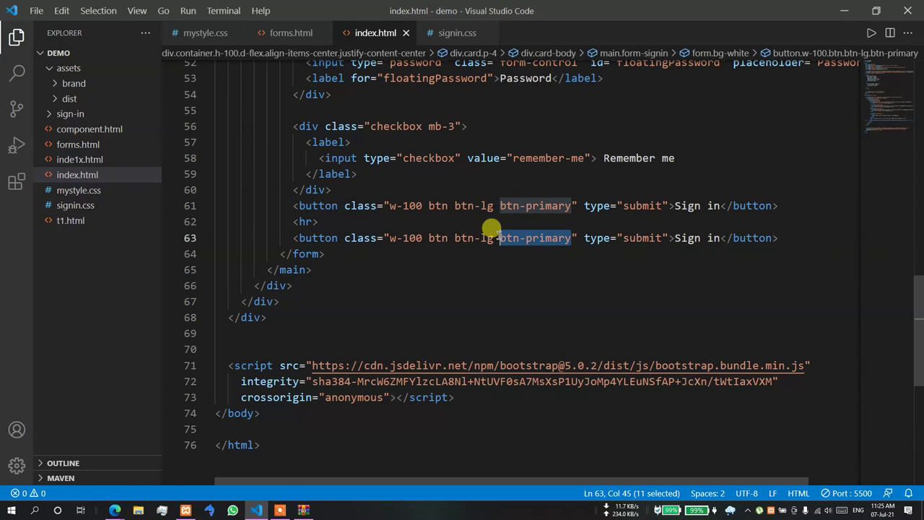
key("BackSpace")
- Give the copied button an inline style of background: red !important
key("Right")
type("style=\"")
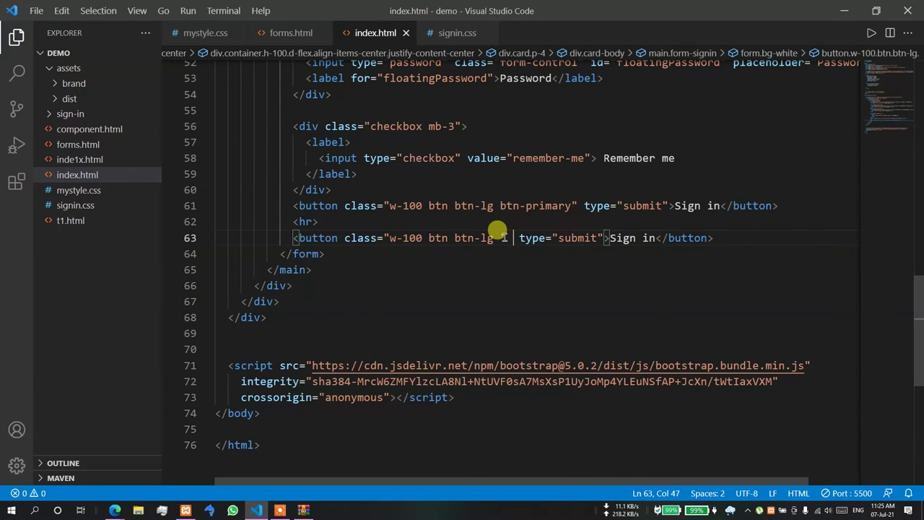
type("cl")
key("Return")
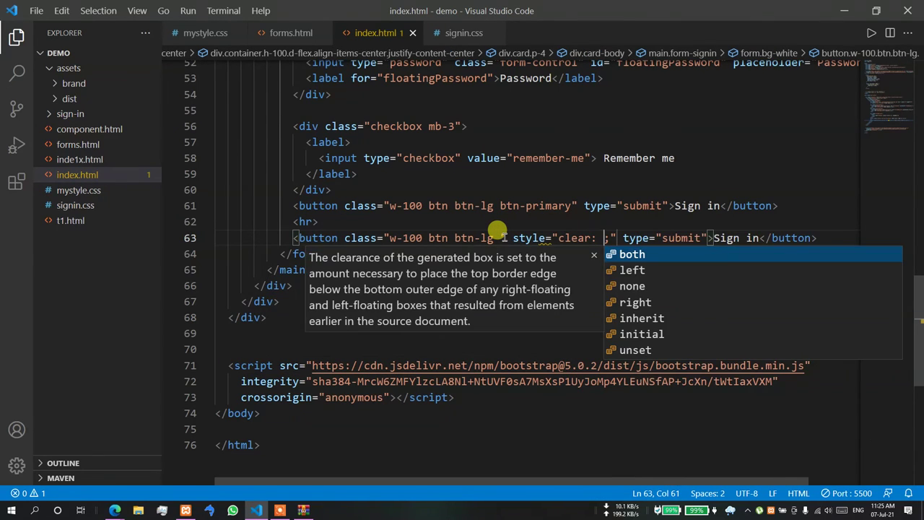
key("BackSpace")
key("BackSpace")
key("BackSpace")
key("BackSpace")
key("BackSpace")
key("BackSpace")
key("BackSpace")
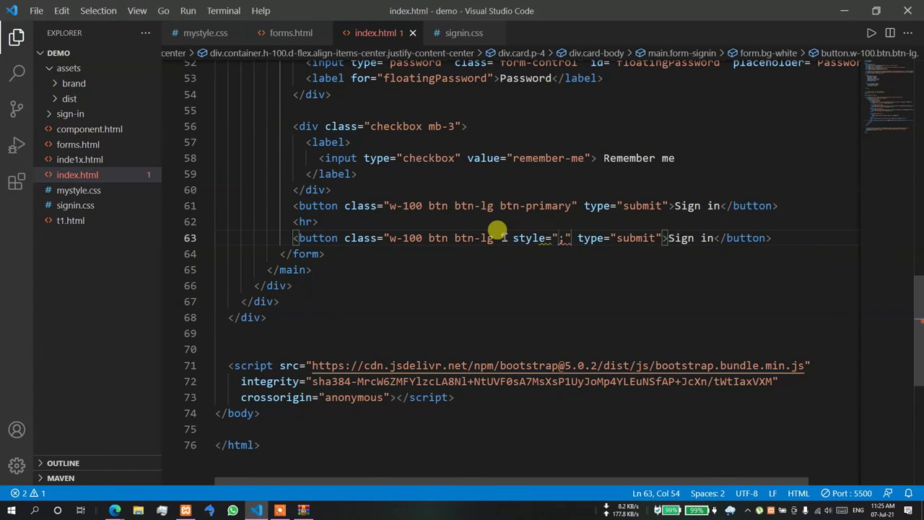
type("background")
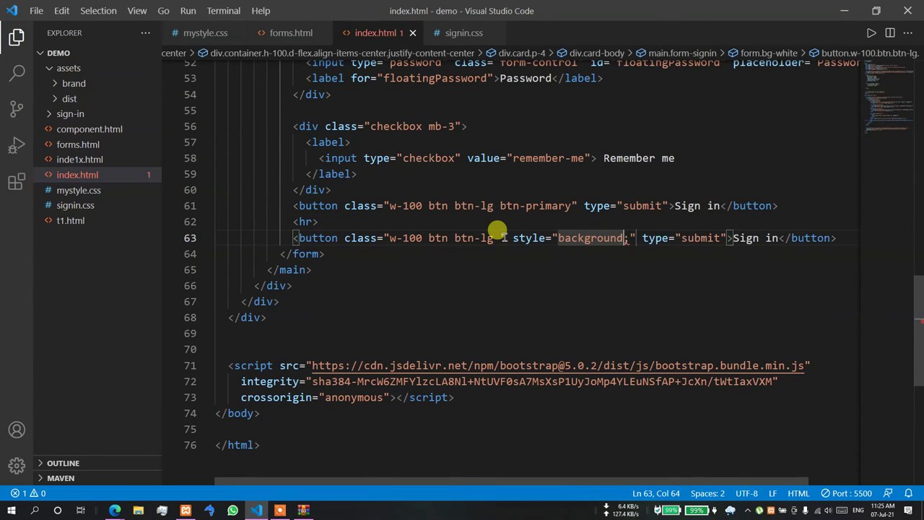
type(": red !")
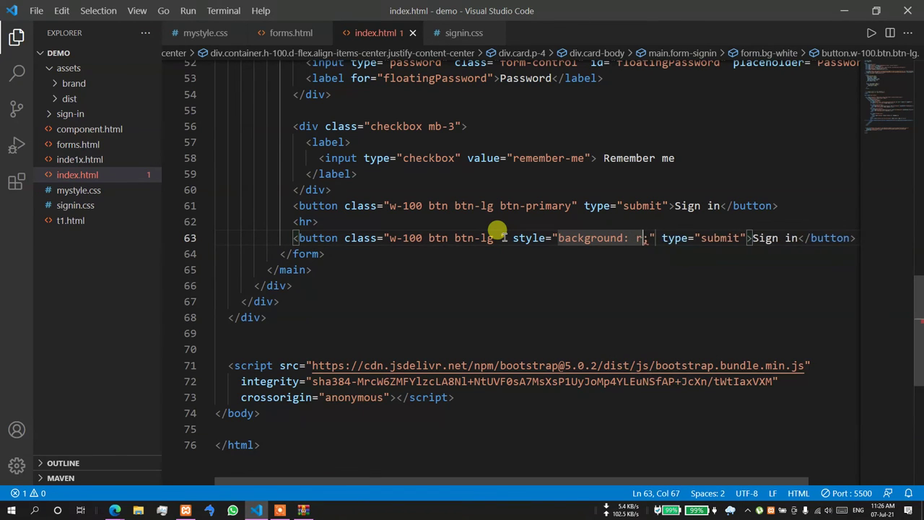
key("Return")
scroll(612, 181, "down", 1)
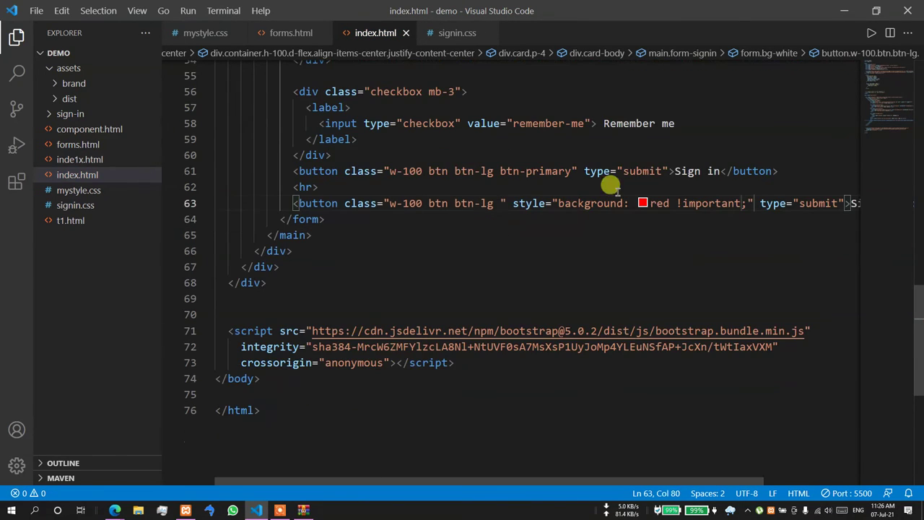
scroll(759, 404, "right", 3)
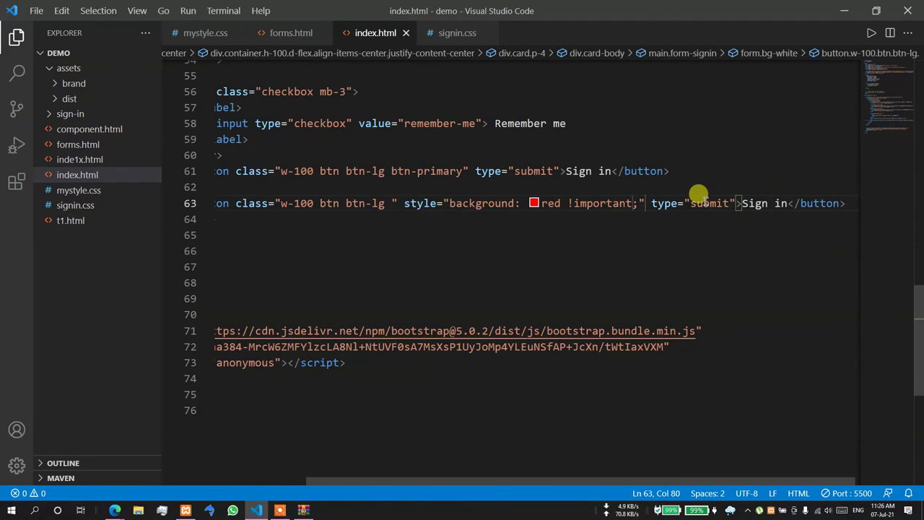
- Change the button's type to button, label it 'Sign in with Google', and preview it
double_click(699, 203)
type("button")
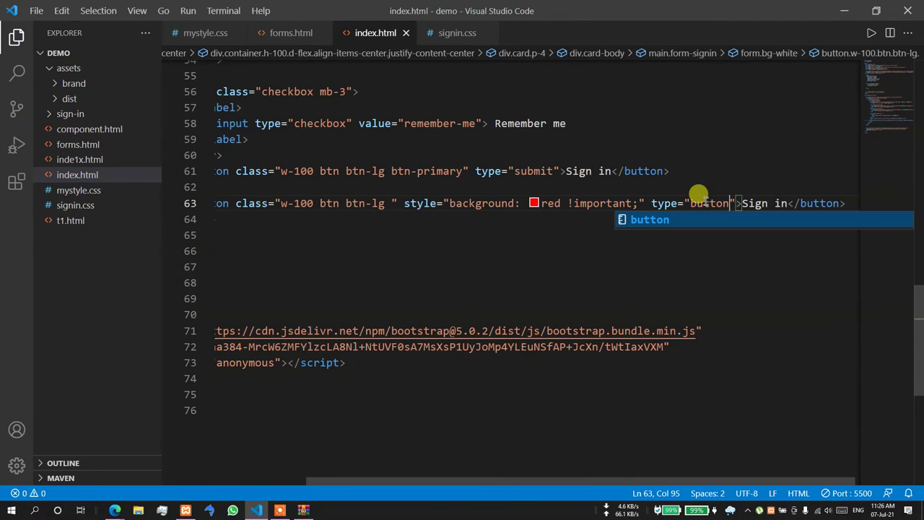
left_click(789, 203)
type("with G")
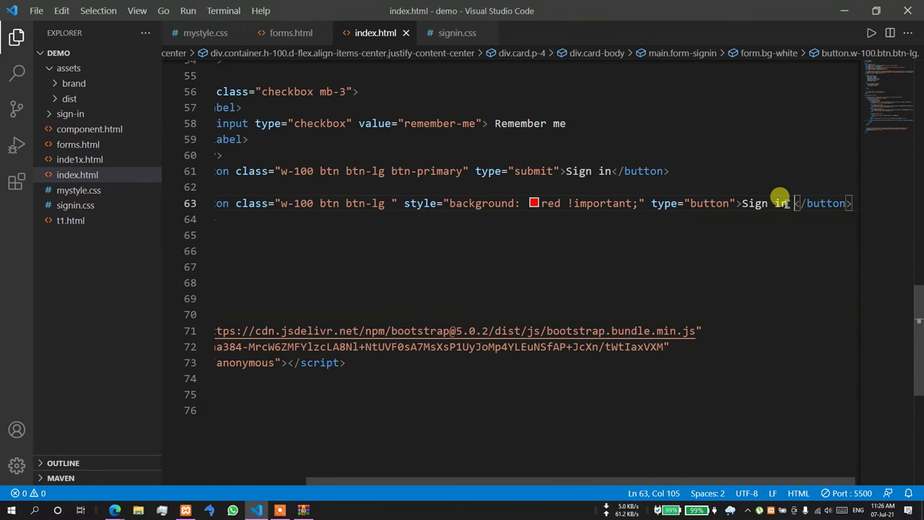
type("oogle")
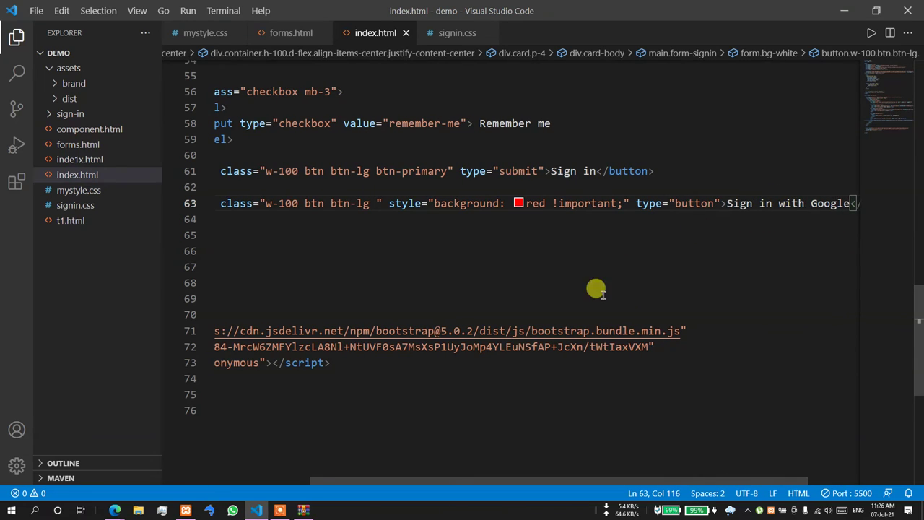
mouse_move(121, 510)
left_click(78, 477)
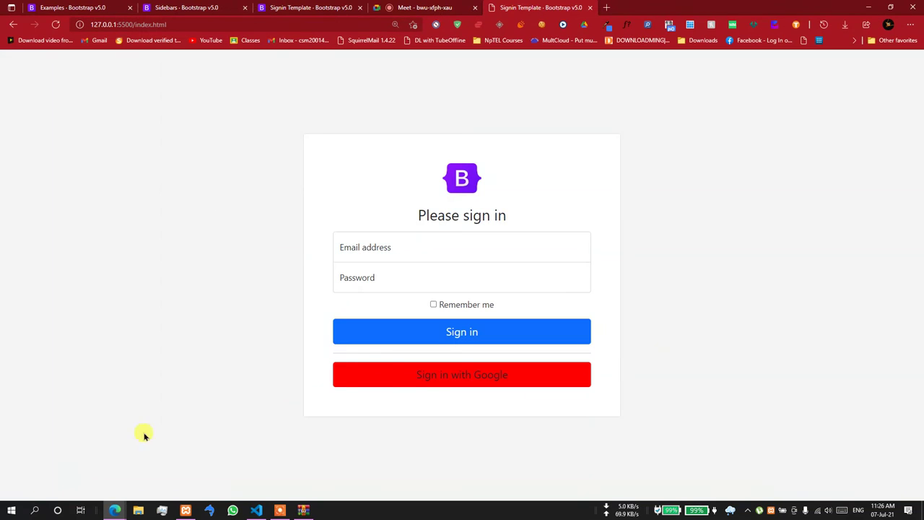
key("alt+Tab")
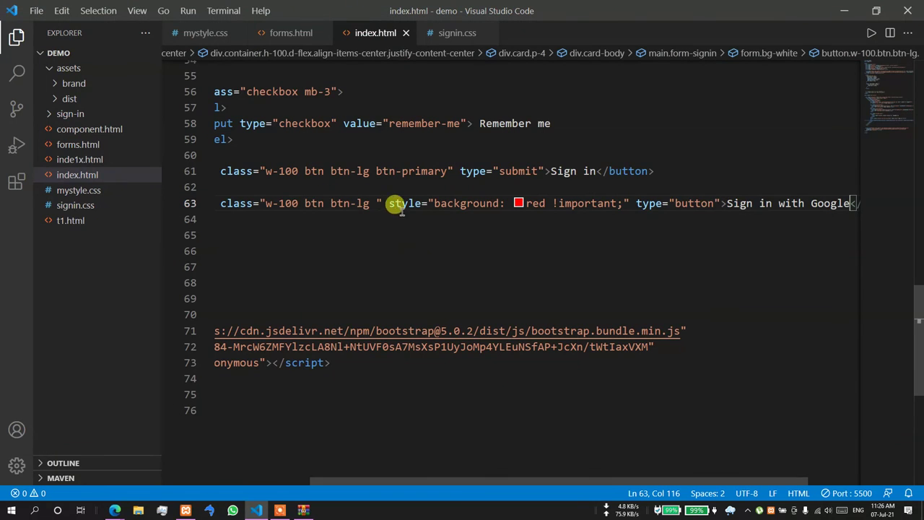
- Add the text-white class to the Google button and check the white text in the browser
left_click(373, 202)
type("tet")
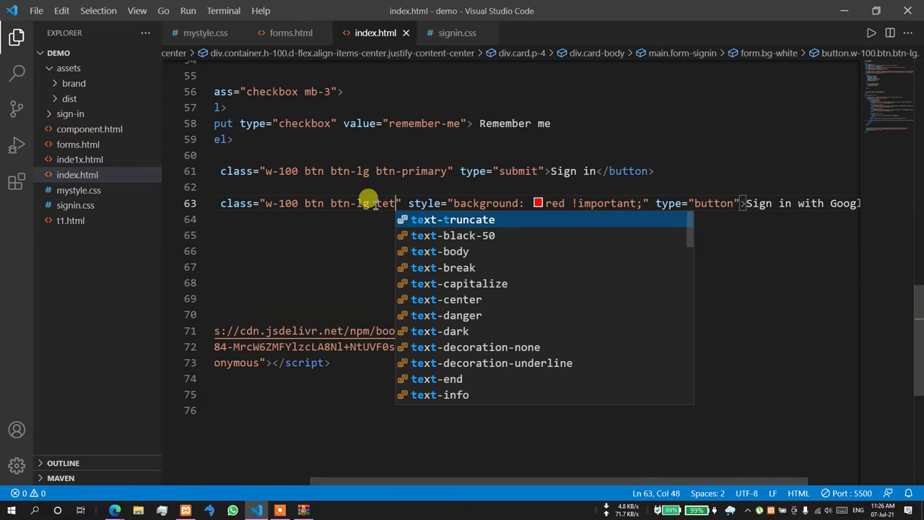
key("BackSpace")
type("xt-whi")
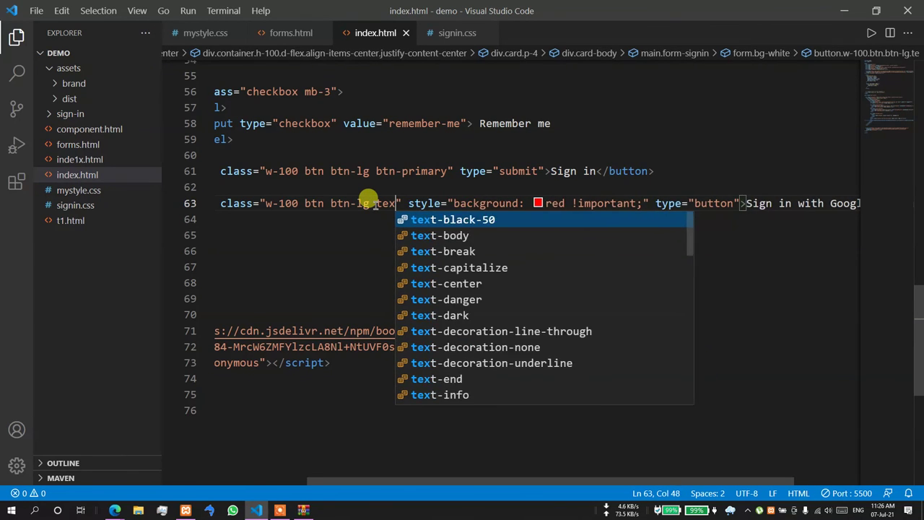
key("Return")
left_click(395, 279)
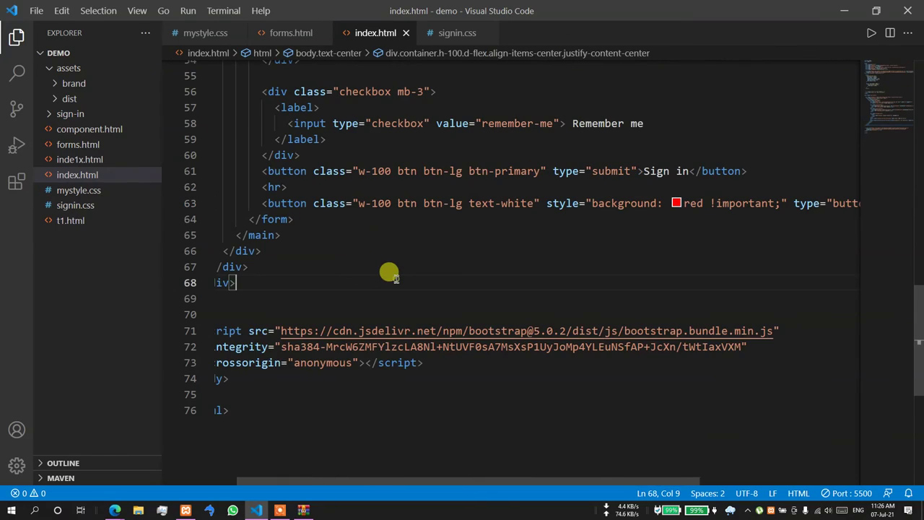
key("alt+Tab")
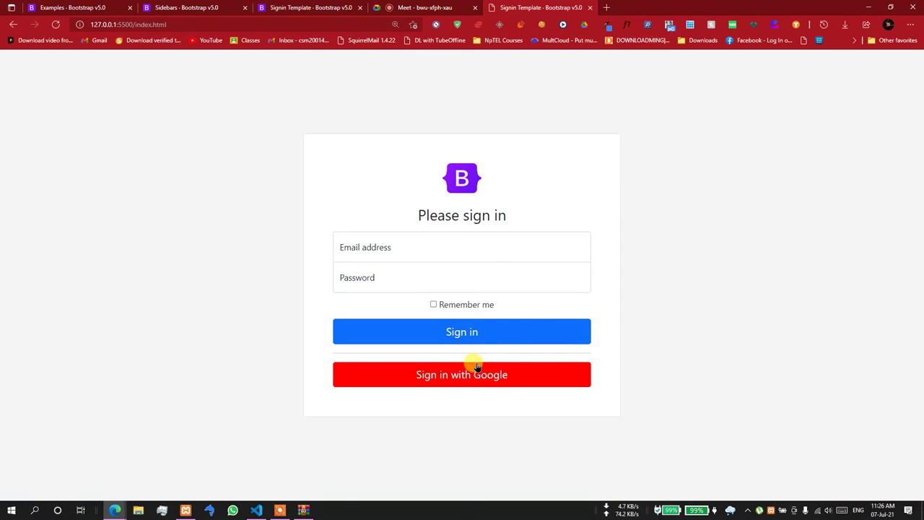
left_click(259, 509)
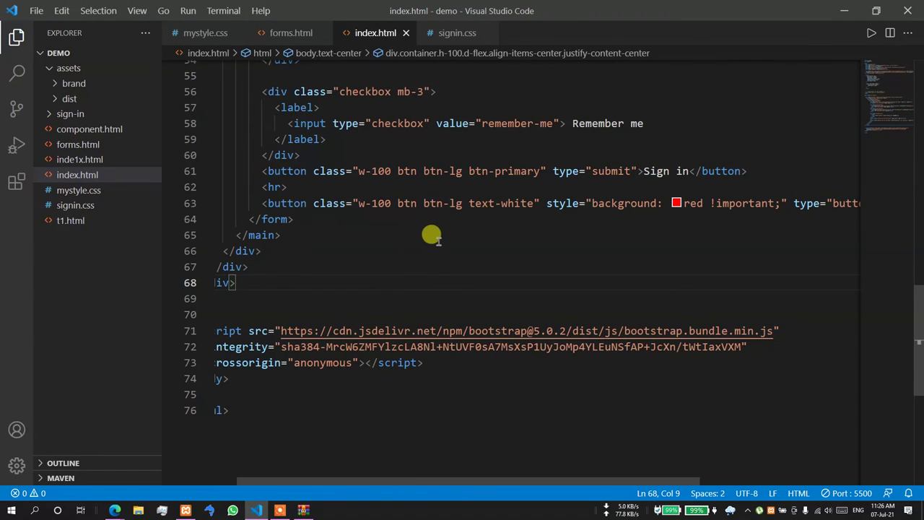
- Change the Google button's btn-lg to btn-sm and preview the sign-in page
double_click(453, 203)
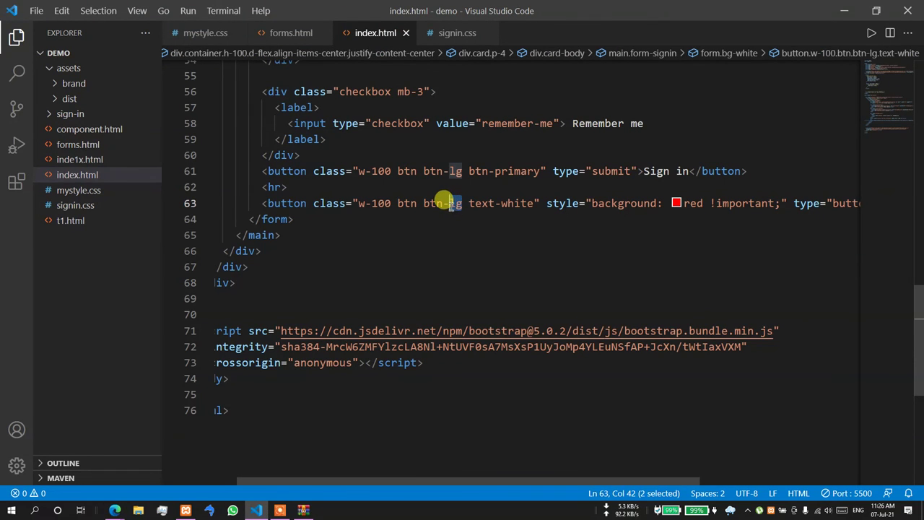
type("sm")
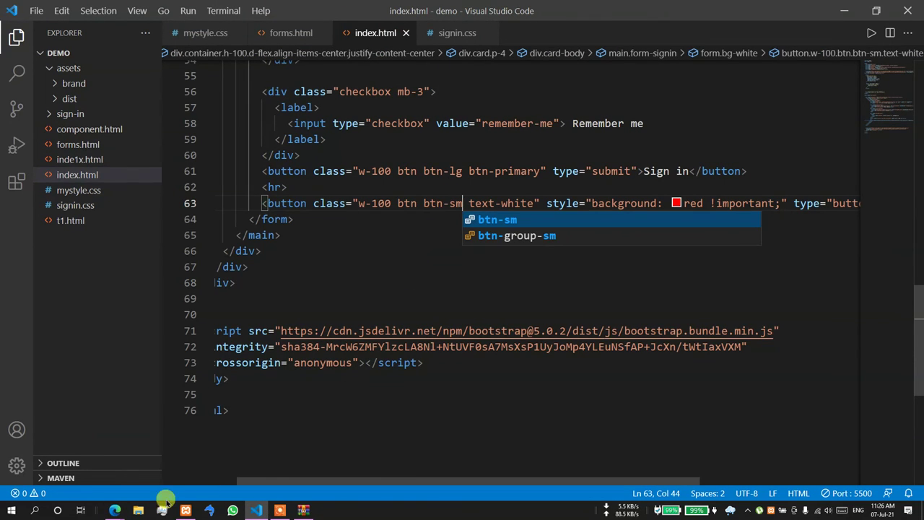
left_click(115, 509)
left_click(65, 462)
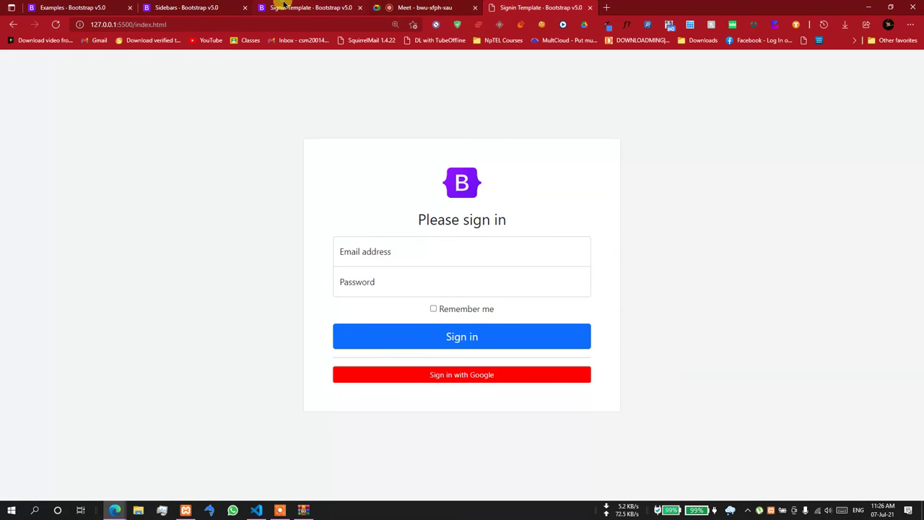
- Close the getbootstrap Signin Template tab and switch to the Sidebars example
left_click(285, 5)
left_click(359, 8)
left_click(216, 8)
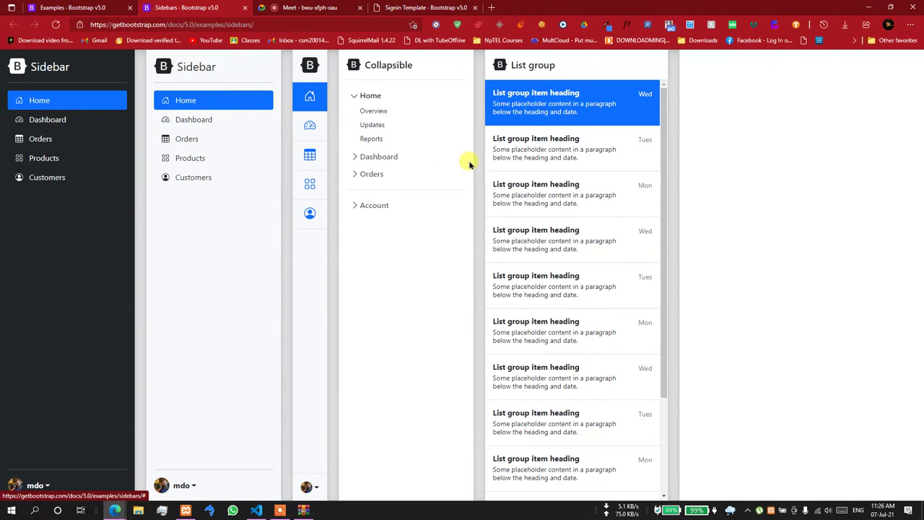
- On the Sidebars example, collapse and expand the Home and Dashboard sections of the Collapsible menu
scroll(541, 139, "down", 1)
scroll(541, 139, "up", 1)
scroll(543, 139, "down", 1)
scroll(547, 142, "up", 1)
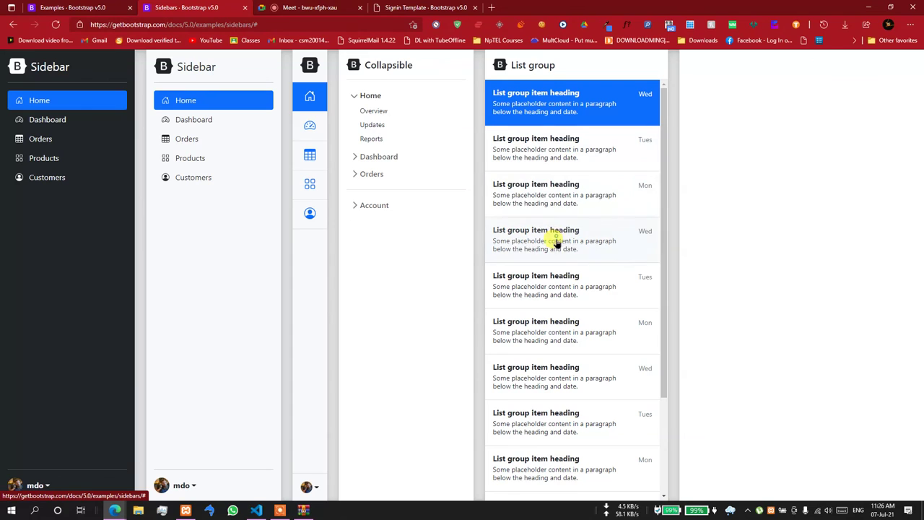
scroll(555, 361, "down", 3)
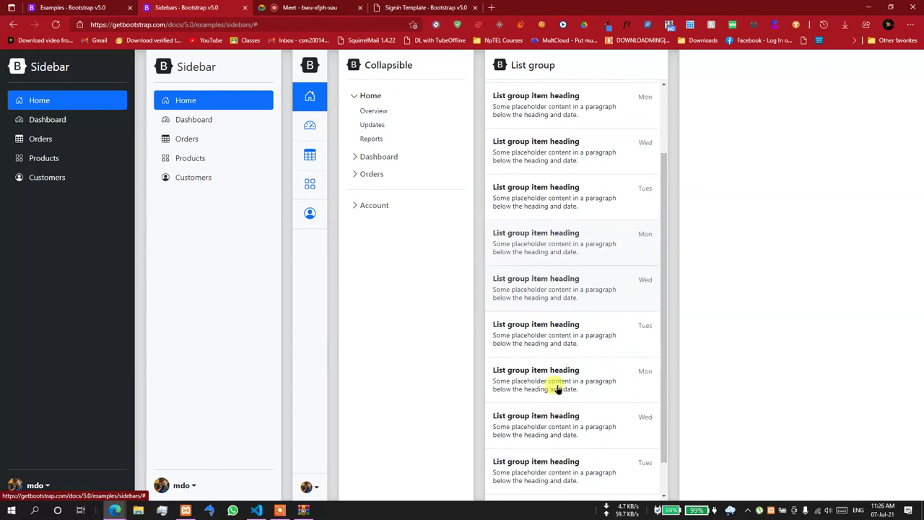
scroll(553, 376, "up", 3)
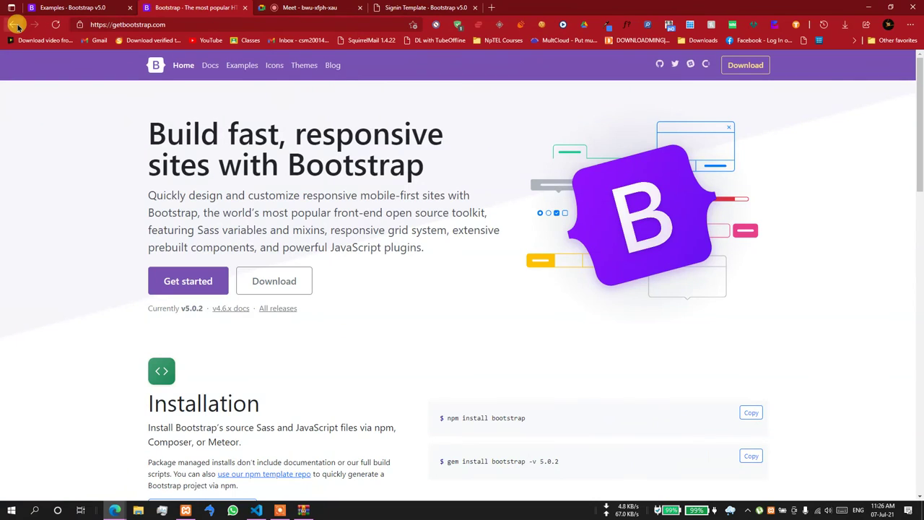
left_click(14, 25)
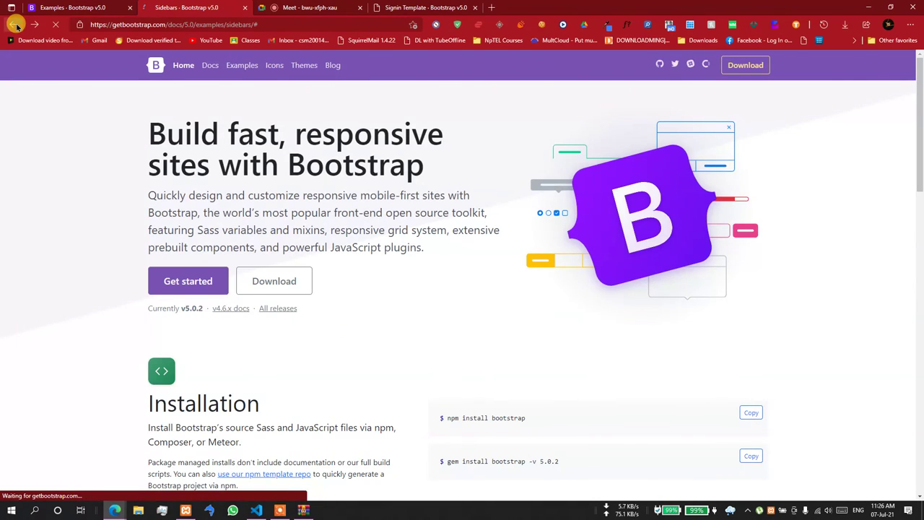
left_click(353, 98)
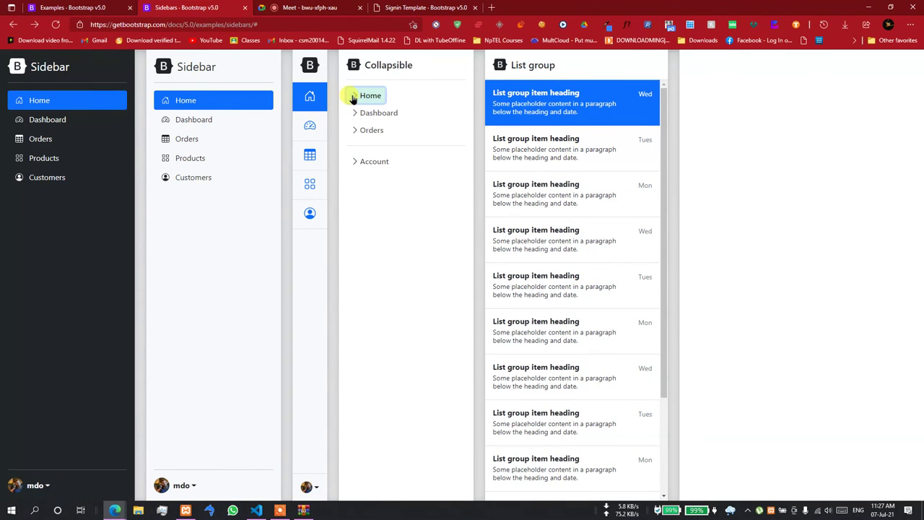
left_click(353, 97)
left_click(352, 158)
left_click(352, 157)
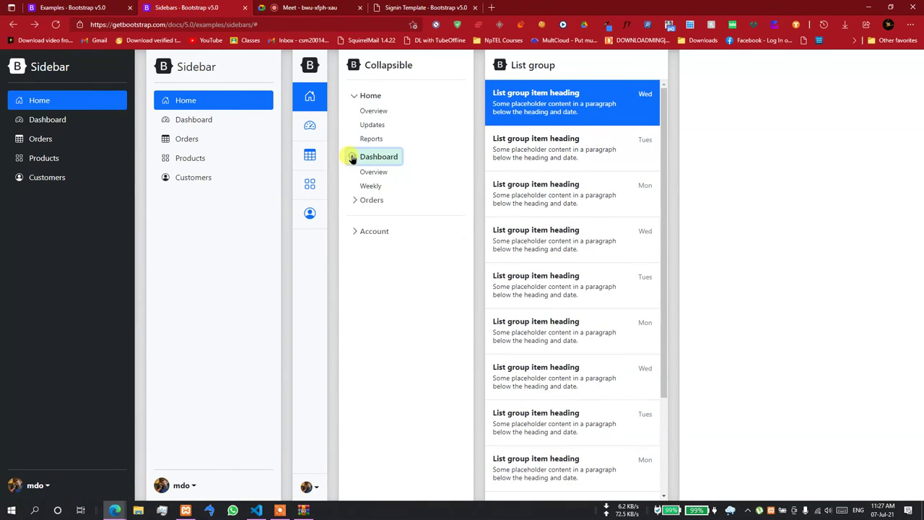
- Try the icon sidebar entries and the mdo account menus, then go to the Examples page
left_click(307, 96)
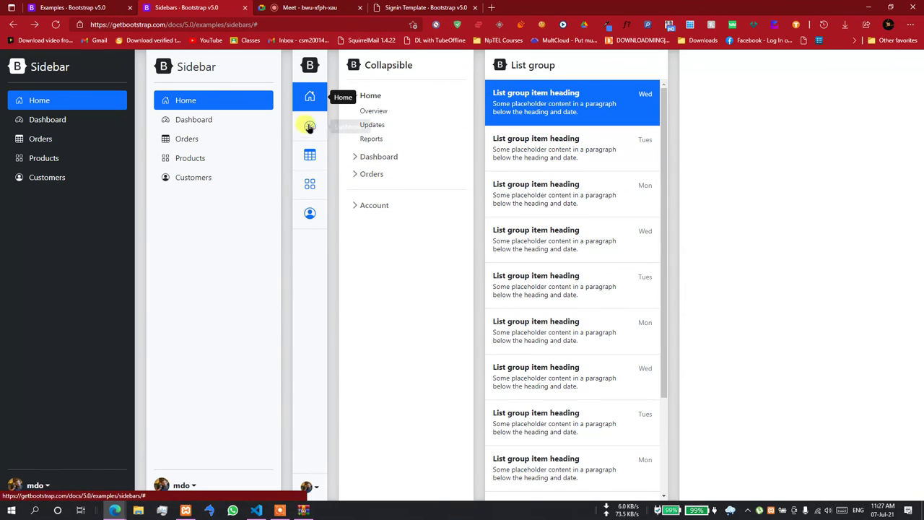
left_click(314, 161)
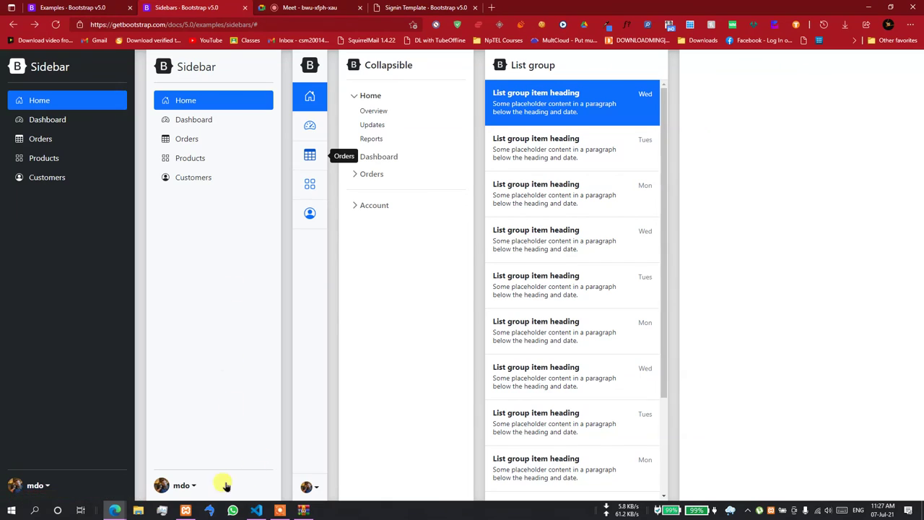
left_click(185, 486)
left_click(181, 468)
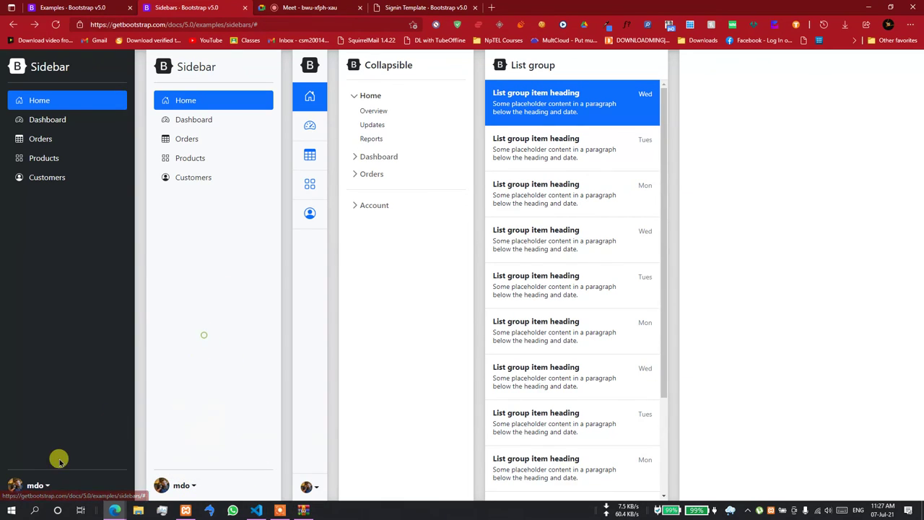
left_click(36, 484)
left_click(306, 374)
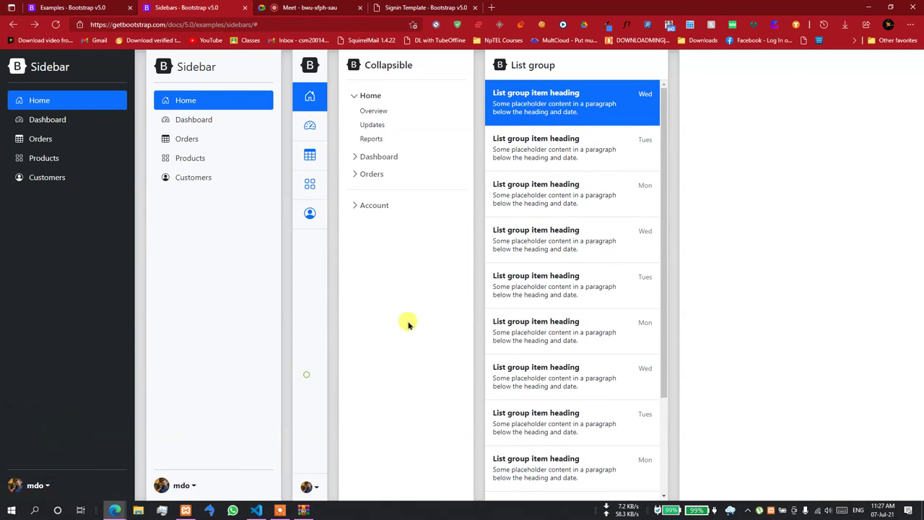
left_click_drag(666, 227, 690, 198)
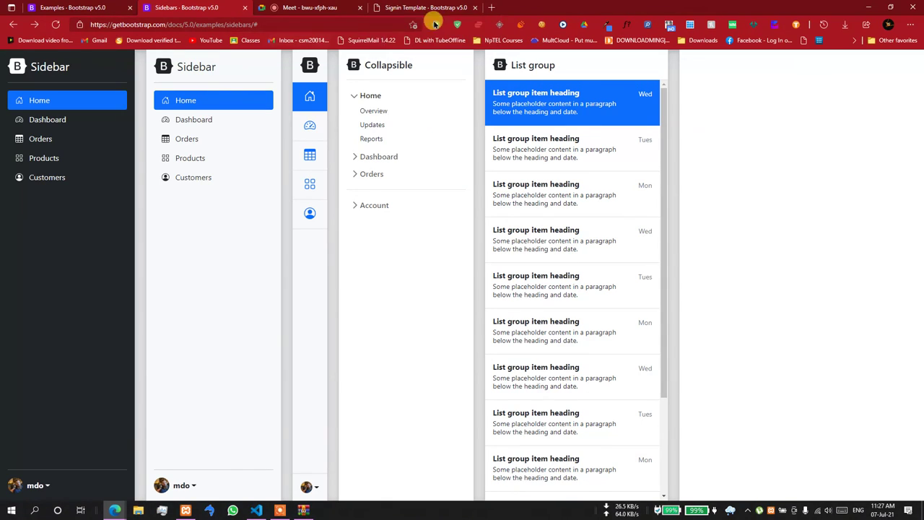
left_click(93, 7)
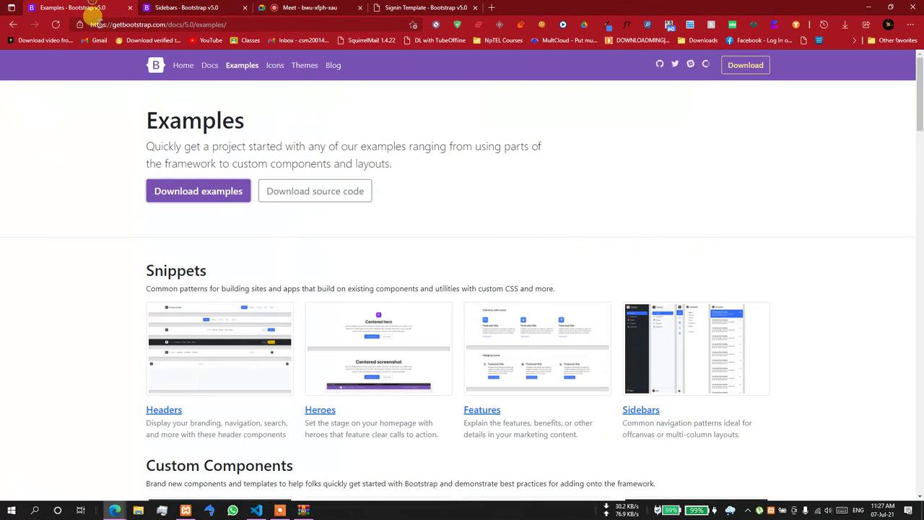
- Download the examples archive, minimize Edge and VS Code, and bring up bootstrap-5.0.2-examples.zip in WinRAR
left_click(189, 193)
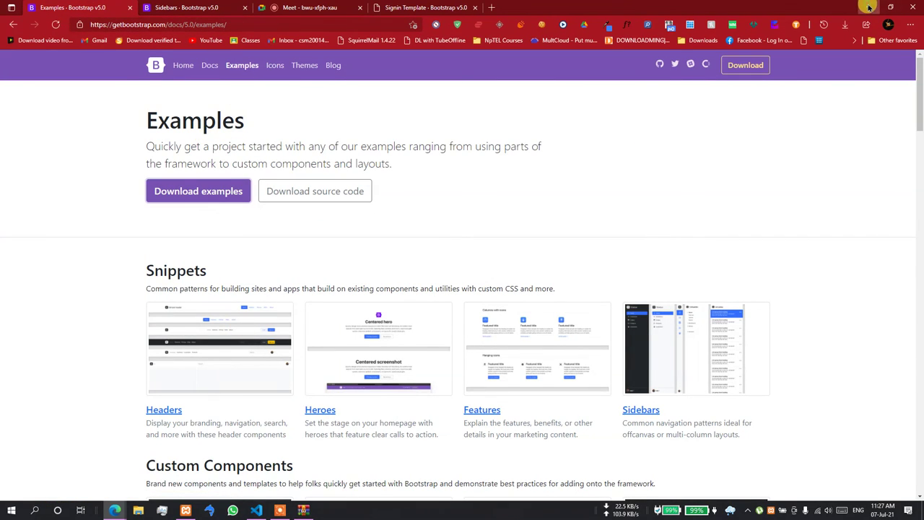
left_click(869, 8)
left_click(840, 16)
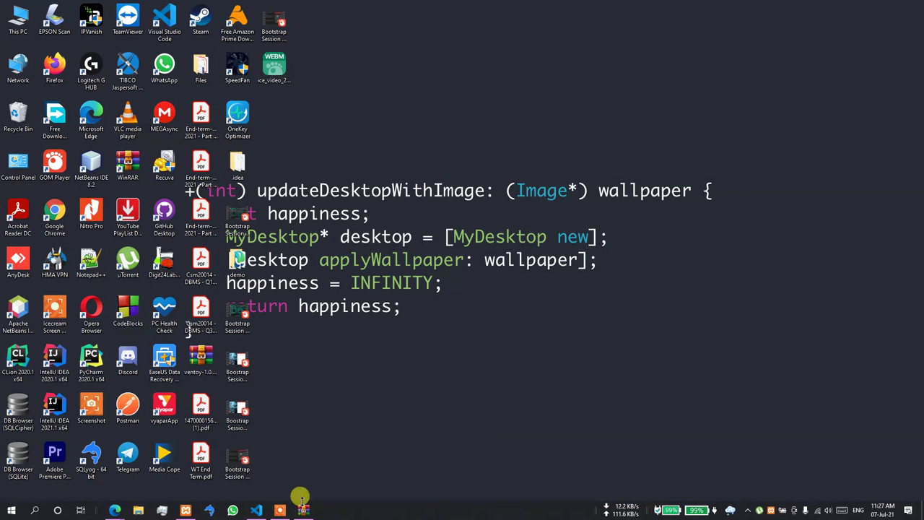
left_click(303, 509)
- Scroll through the archive's 33 example folders, close WinRAR, and bring Edge back
left_click_drag(706, 54, 548, 22)
scroll(526, 189, "down", 2)
scroll(531, 194, "up", 2)
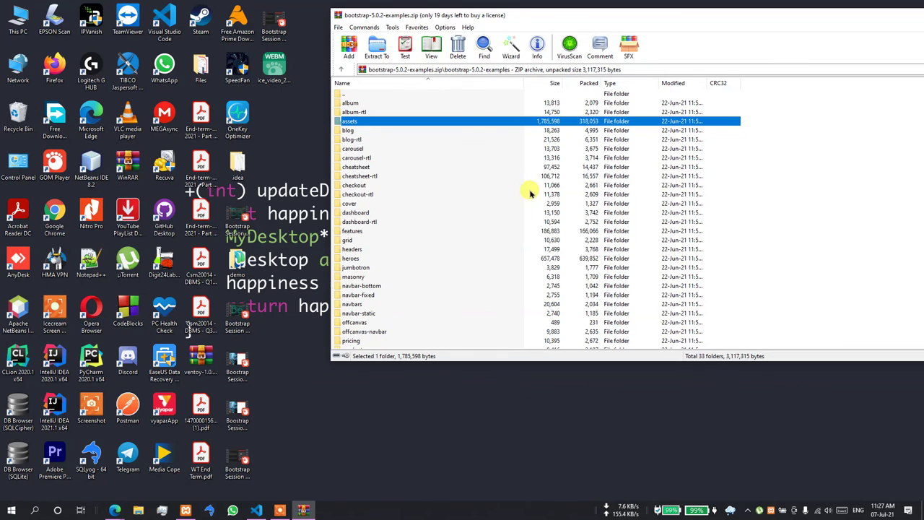
scroll(531, 193, "down", 2)
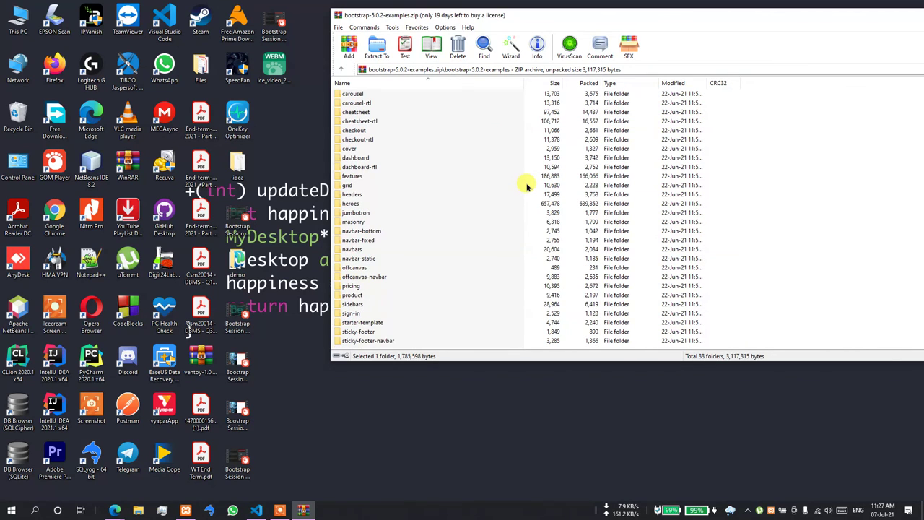
left_click_drag(736, 9, 539, 32)
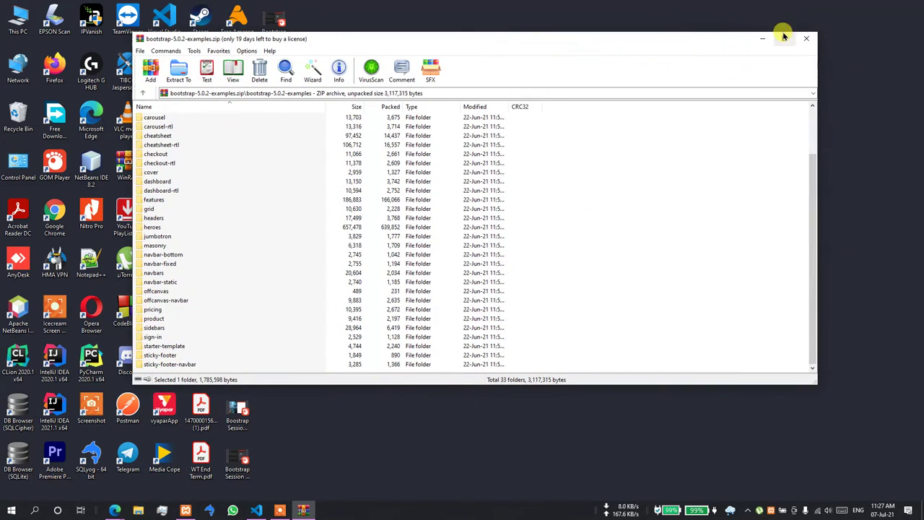
left_click(807, 38)
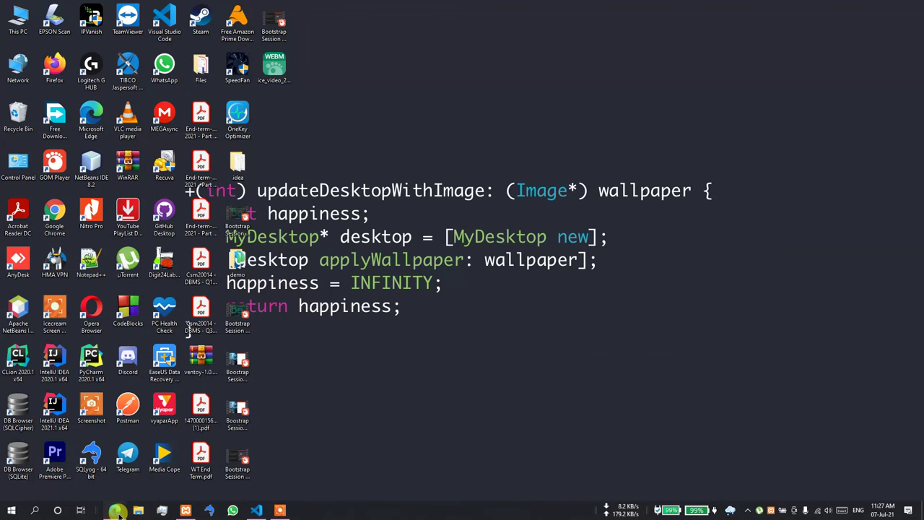
left_click(117, 512)
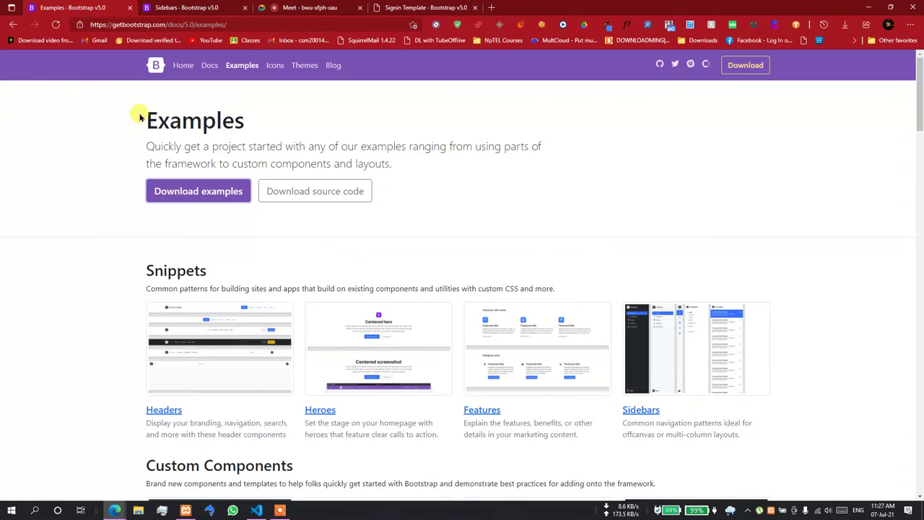
- Open Bootstrap Docs, expand and collapse Customize, Layout, Content and Forms, then go to the Meet tab
left_click(209, 67)
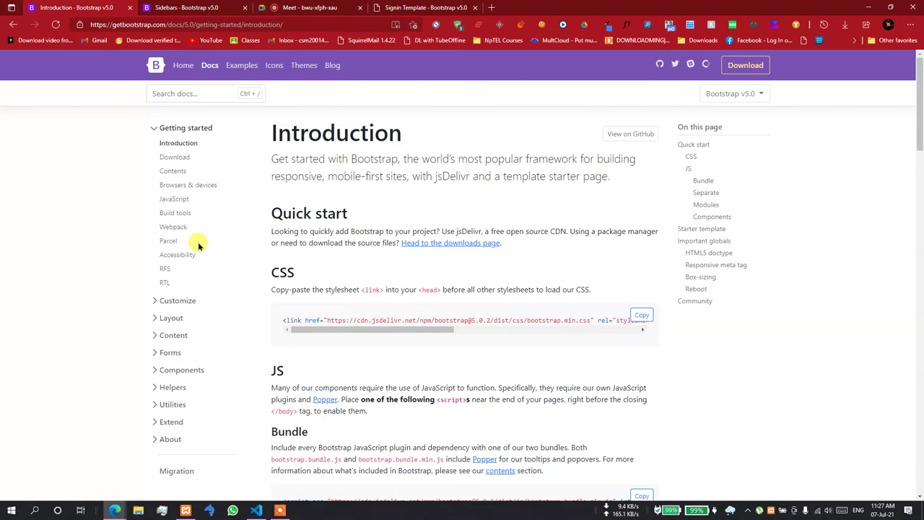
scroll(198, 245, "down", 2)
left_click(150, 278)
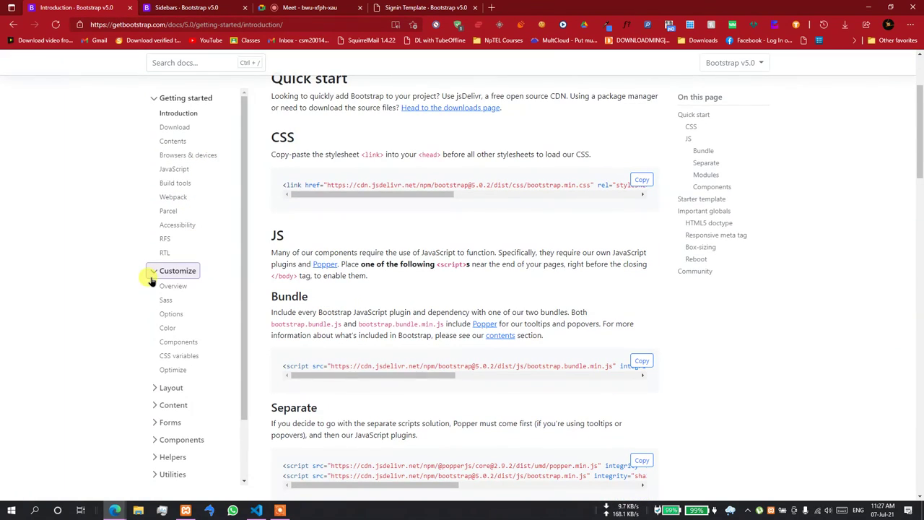
left_click(150, 278)
left_click(151, 287)
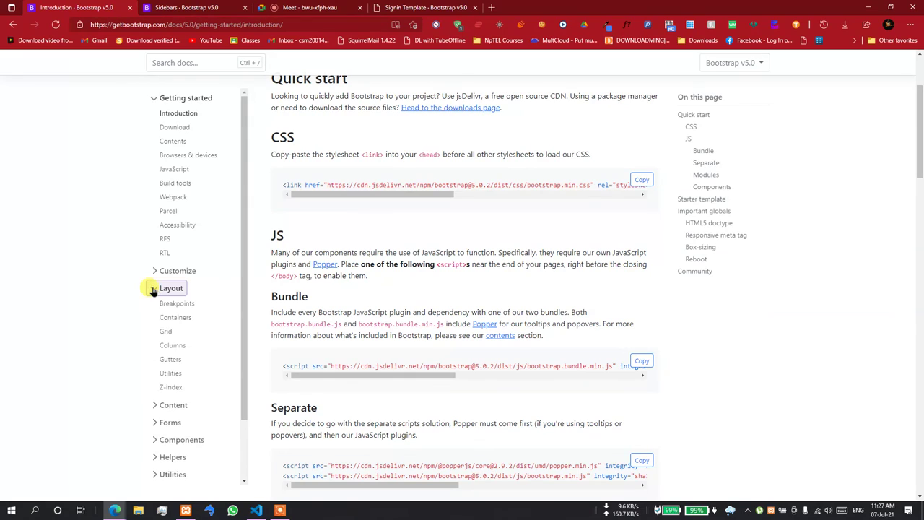
left_click(152, 289)
left_click(156, 309)
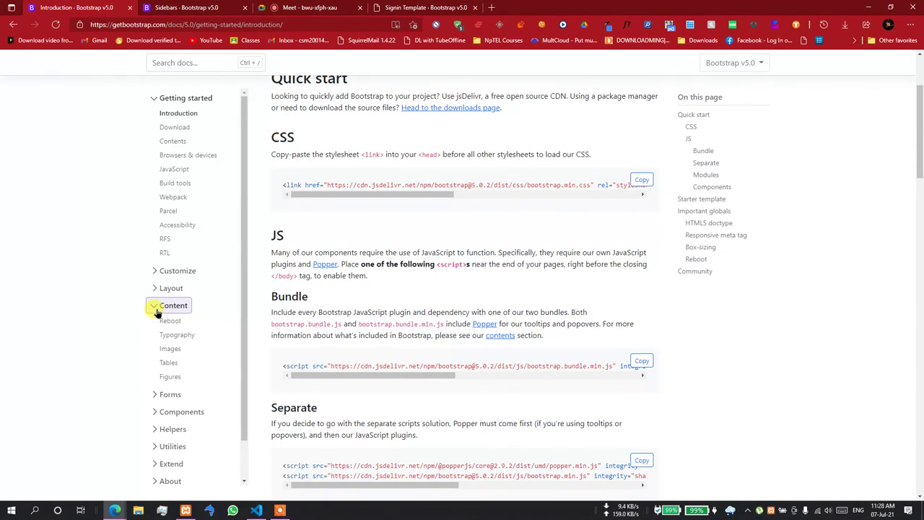
left_click(157, 309)
left_click(155, 325)
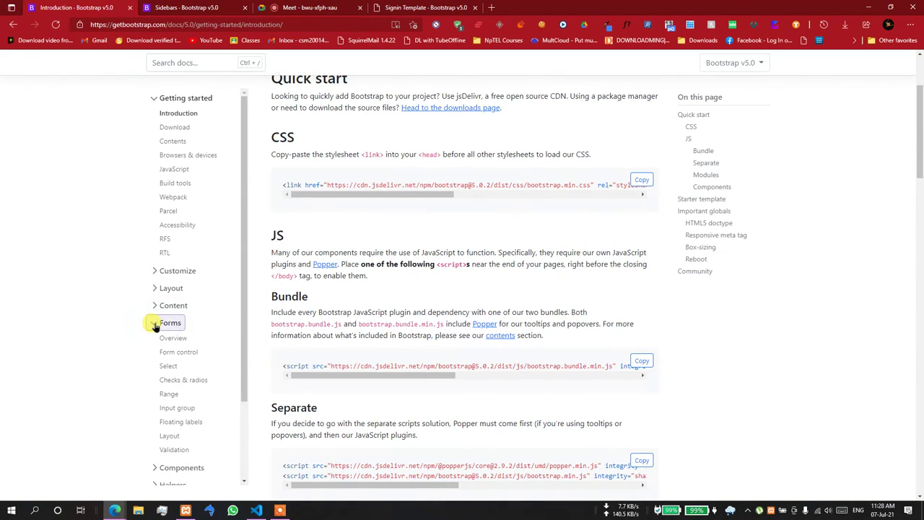
left_click(155, 325)
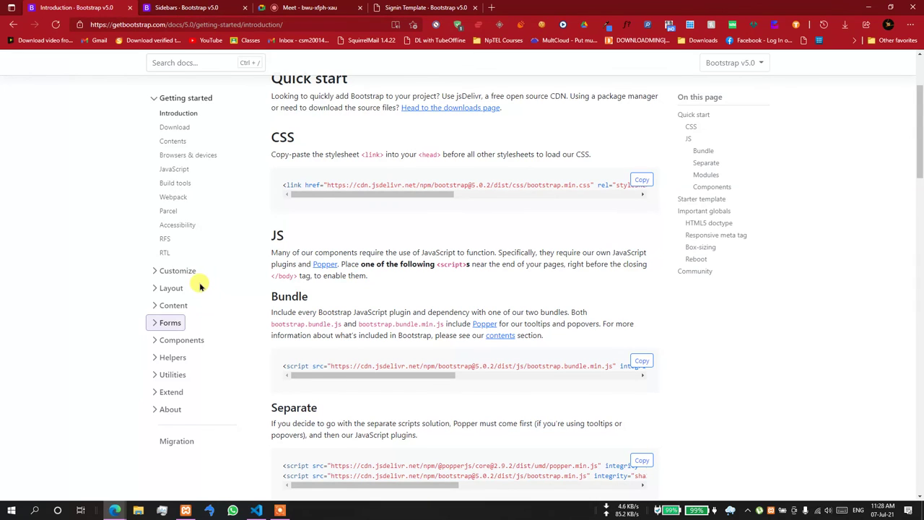
left_click(310, 8)
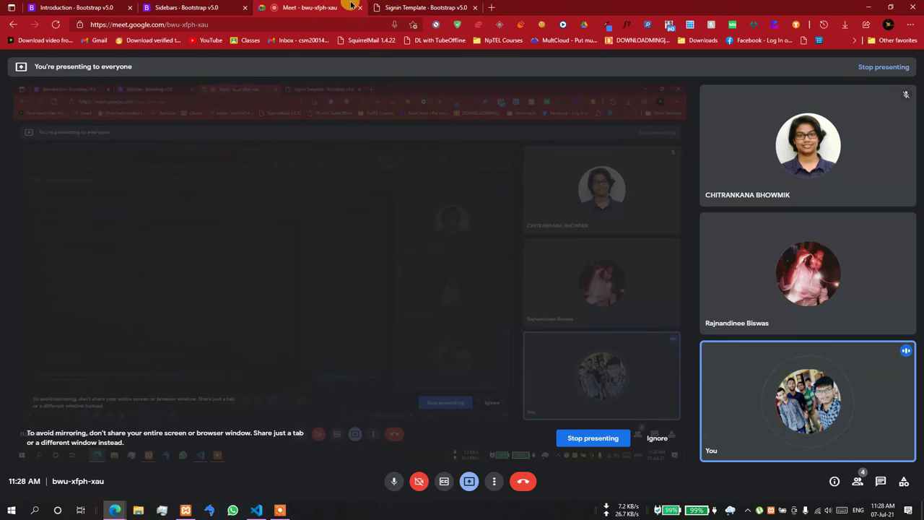
- Show the finished sign-in page, then close the Signin Template, Sidebars and Introduction tabs
left_click(405, 8)
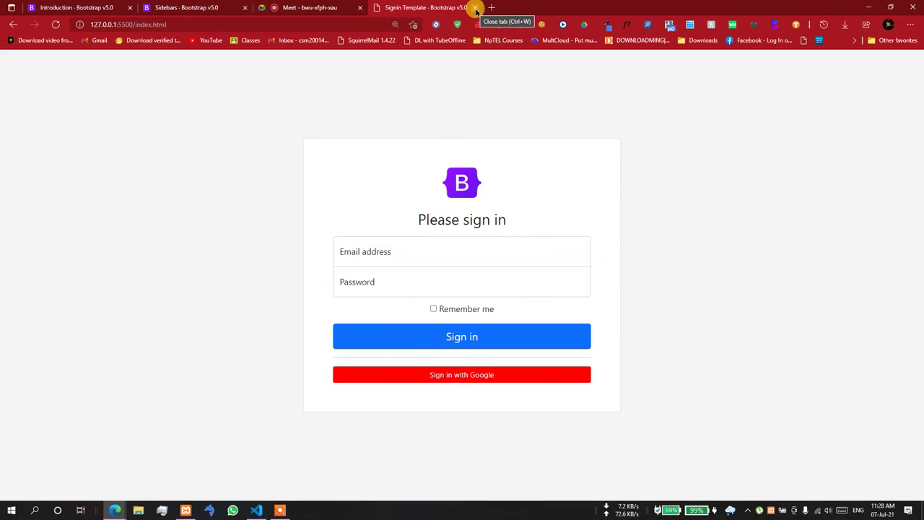
left_click(475, 9)
left_click(209, 9)
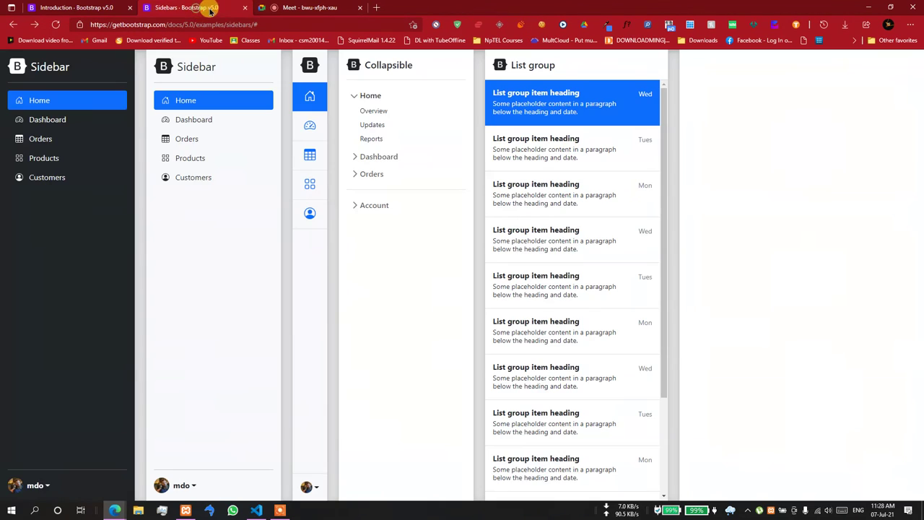
left_click(245, 8)
left_click(106, 9)
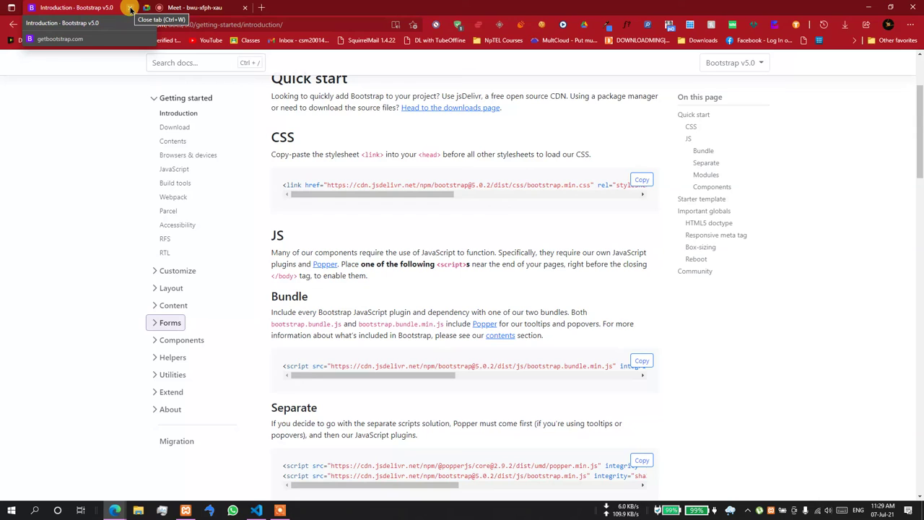
left_click(130, 8)
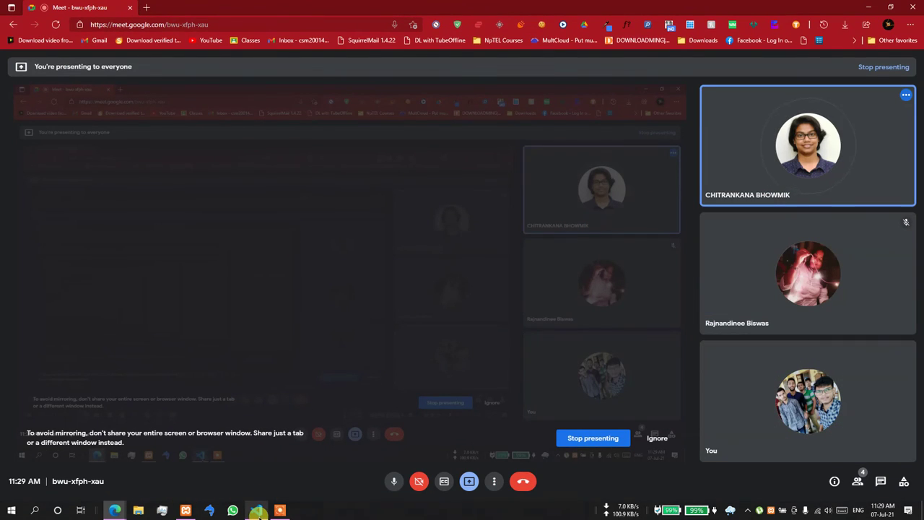
- Leave the Google Meet call and close the browser
left_click(257, 510)
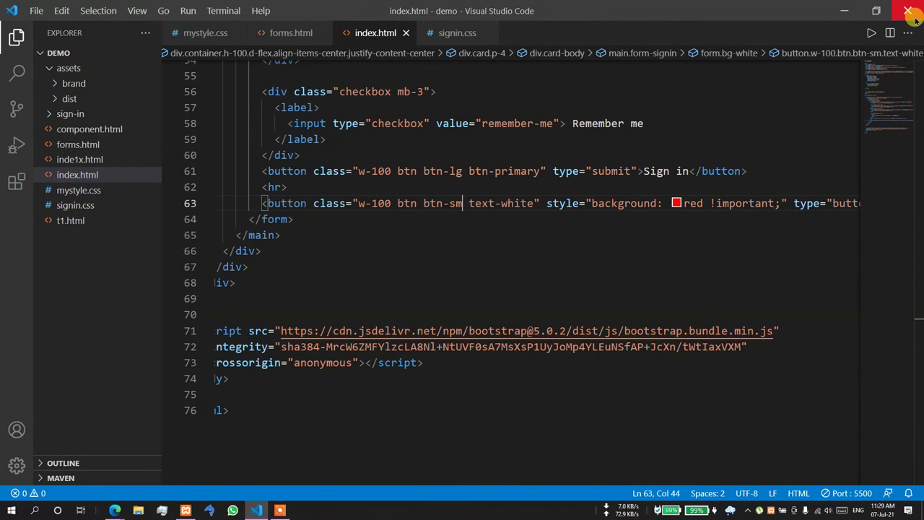
key("alt+Tab")
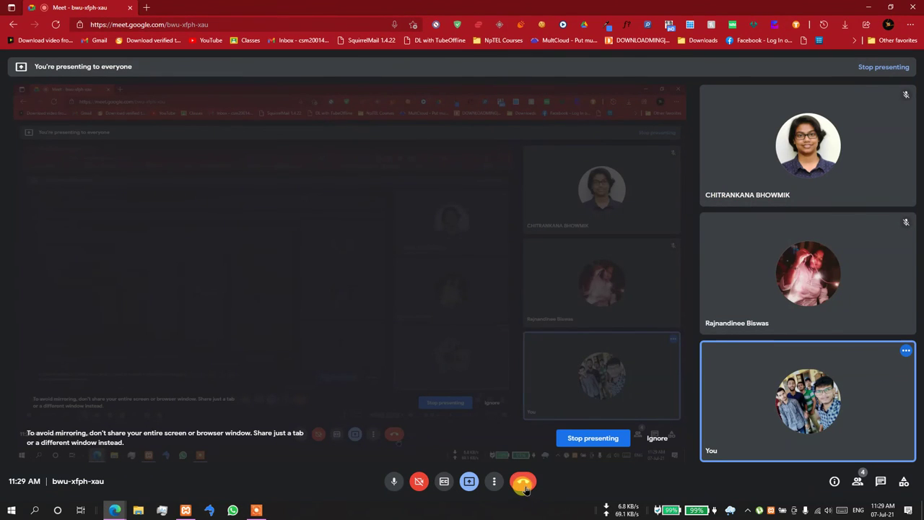
left_click(523, 484)
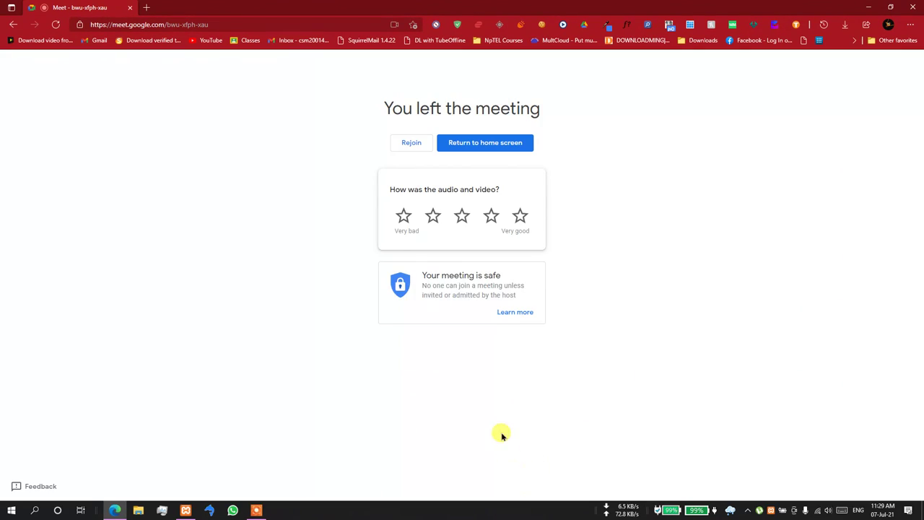
left_click(913, 6)
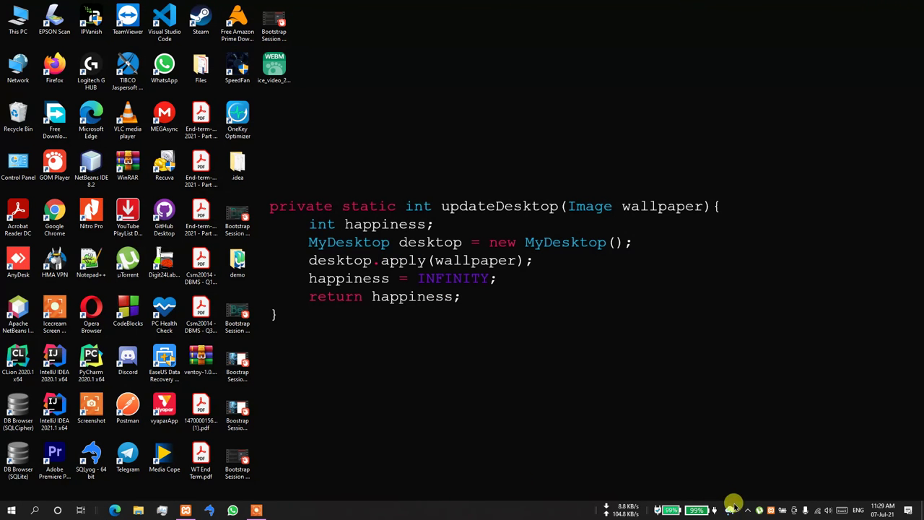